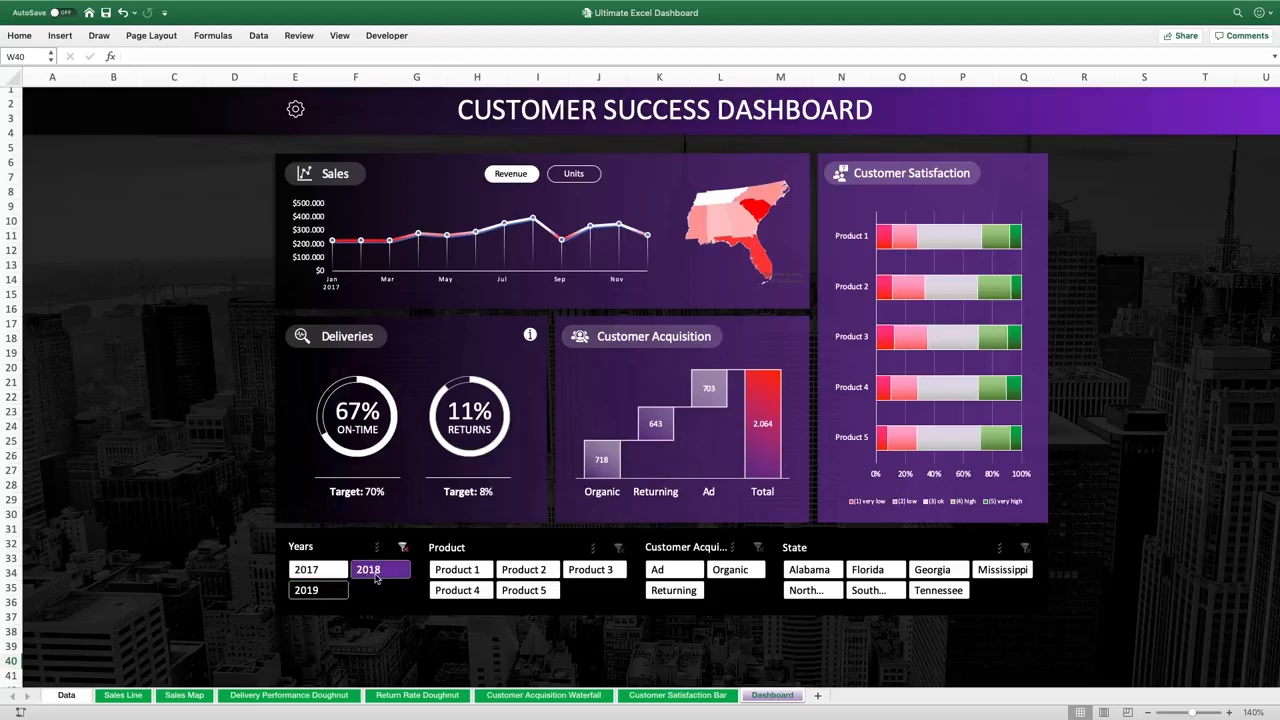
Filter the dashboard by year with the Years slicer, turning on multi-select to combine 2017, 2018 and 2019
click(343, 591)
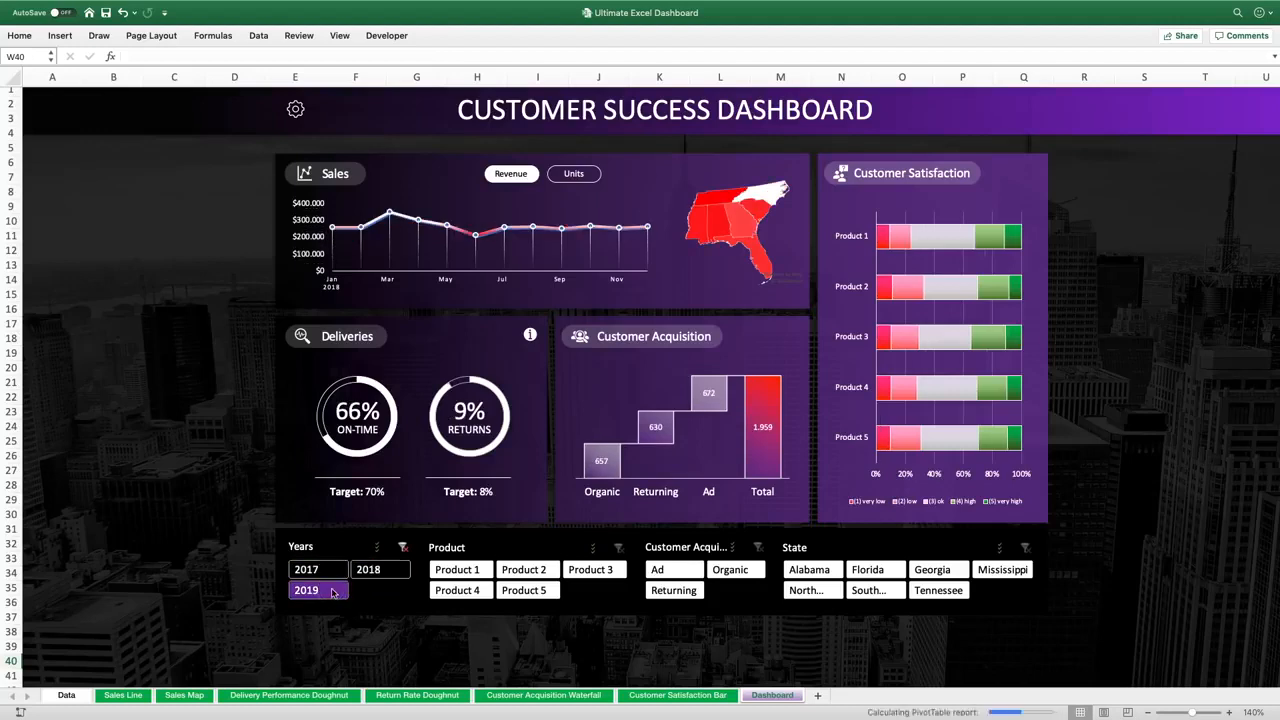
click(346, 570)
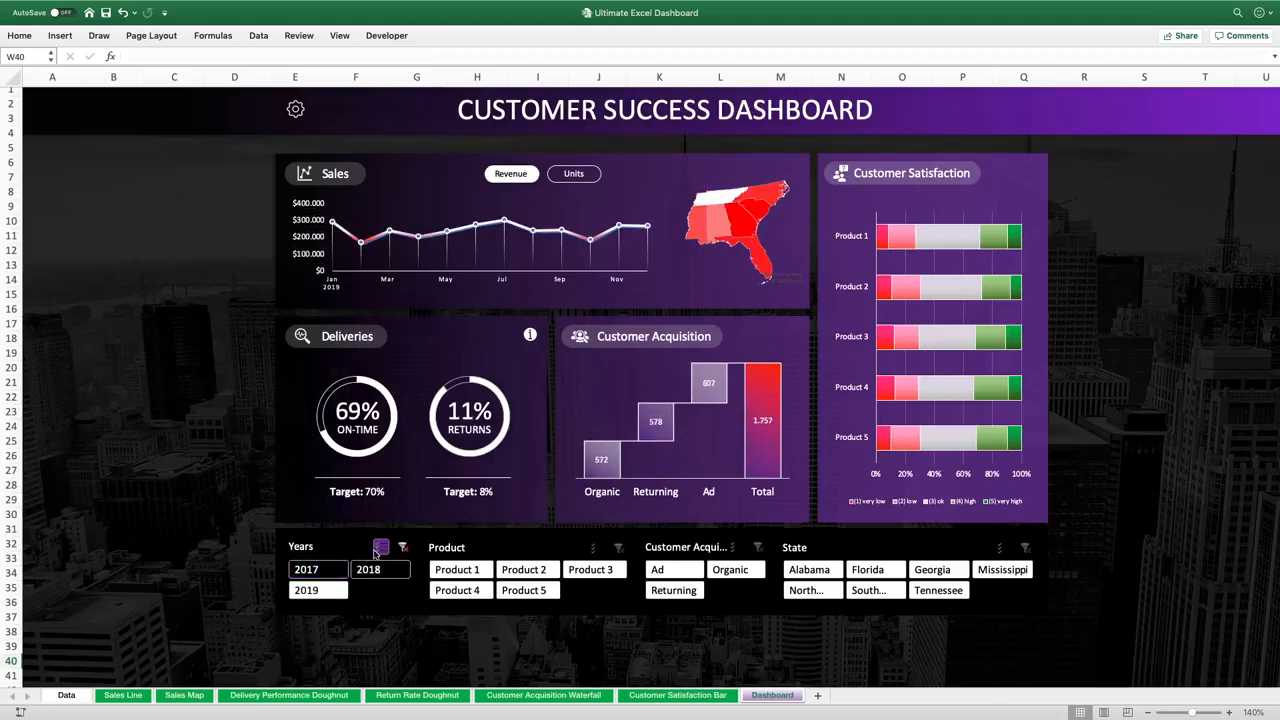
click(370, 569)
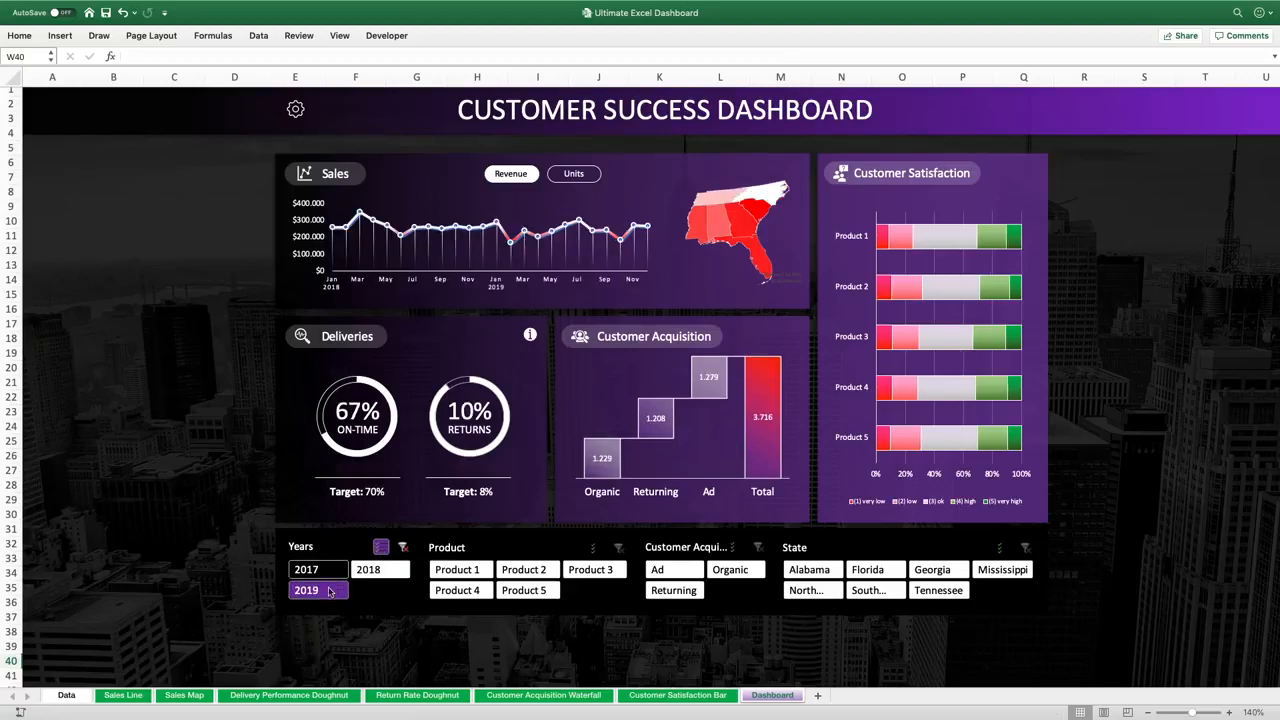
click(328, 582)
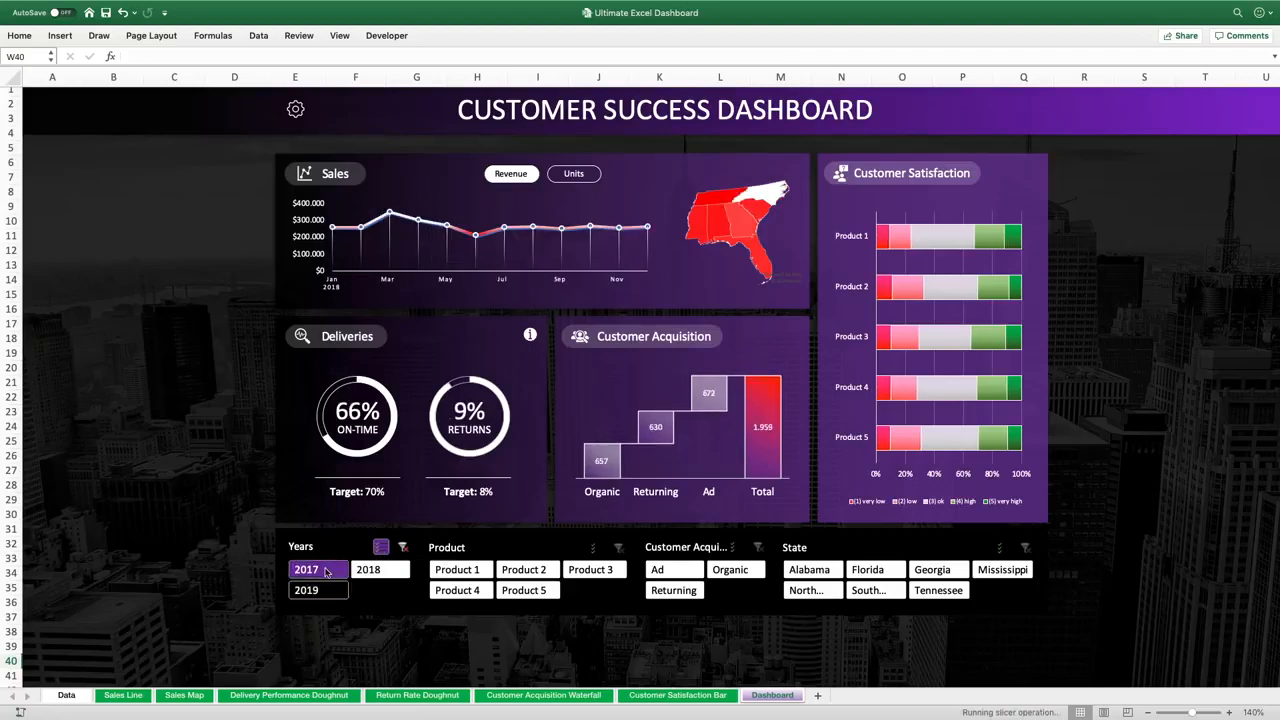
click(326, 571)
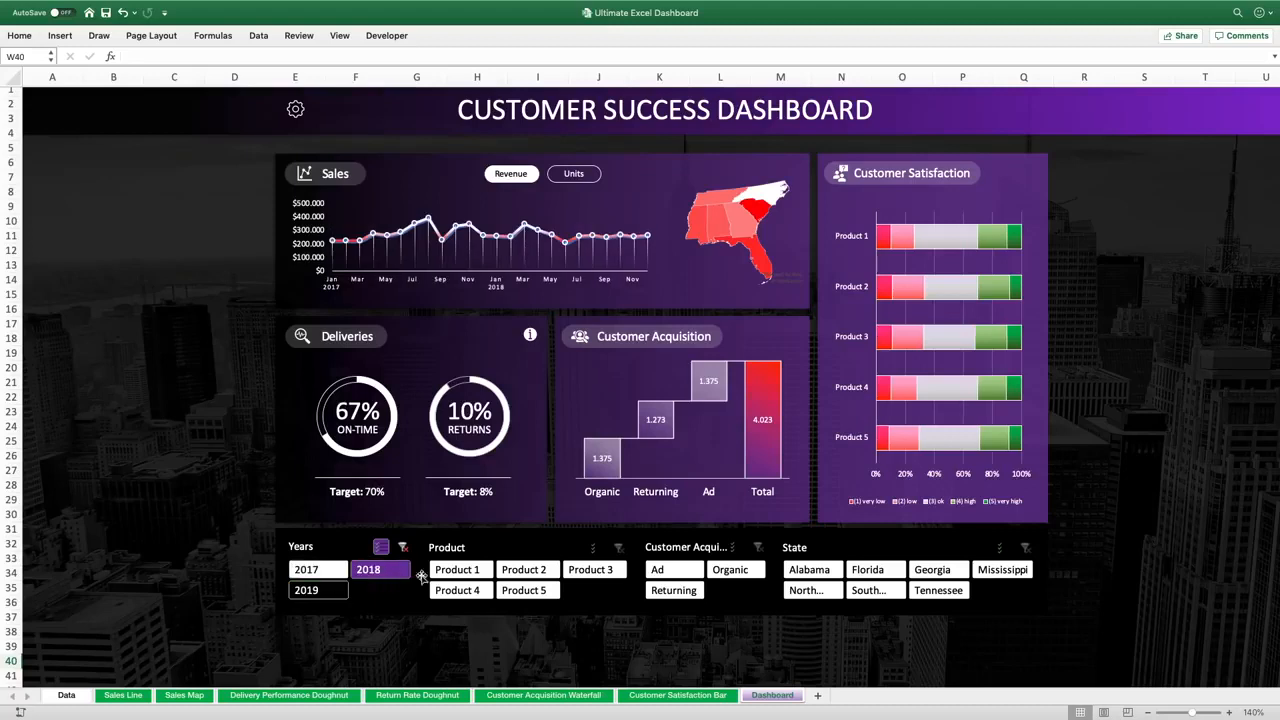
Exclude Product 1 and Product 4 using multi-select in the Product slicer, and clear the product filter
click(596, 549)
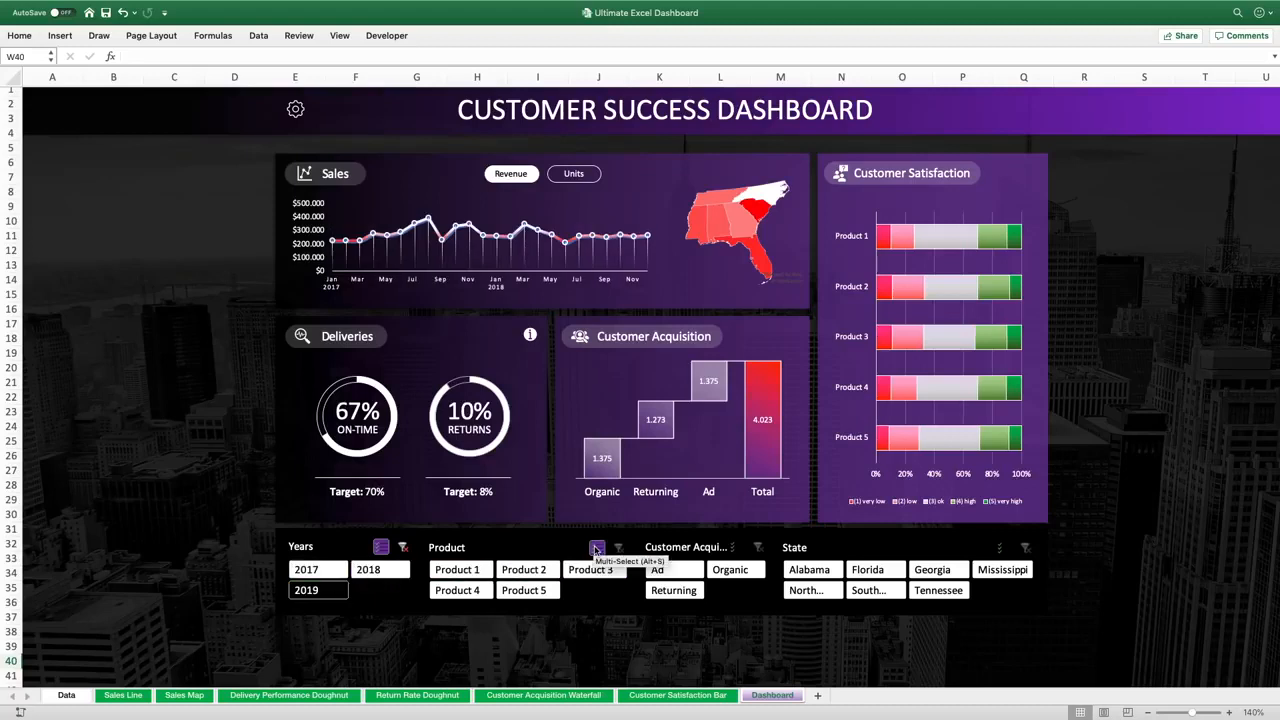
click(466, 569)
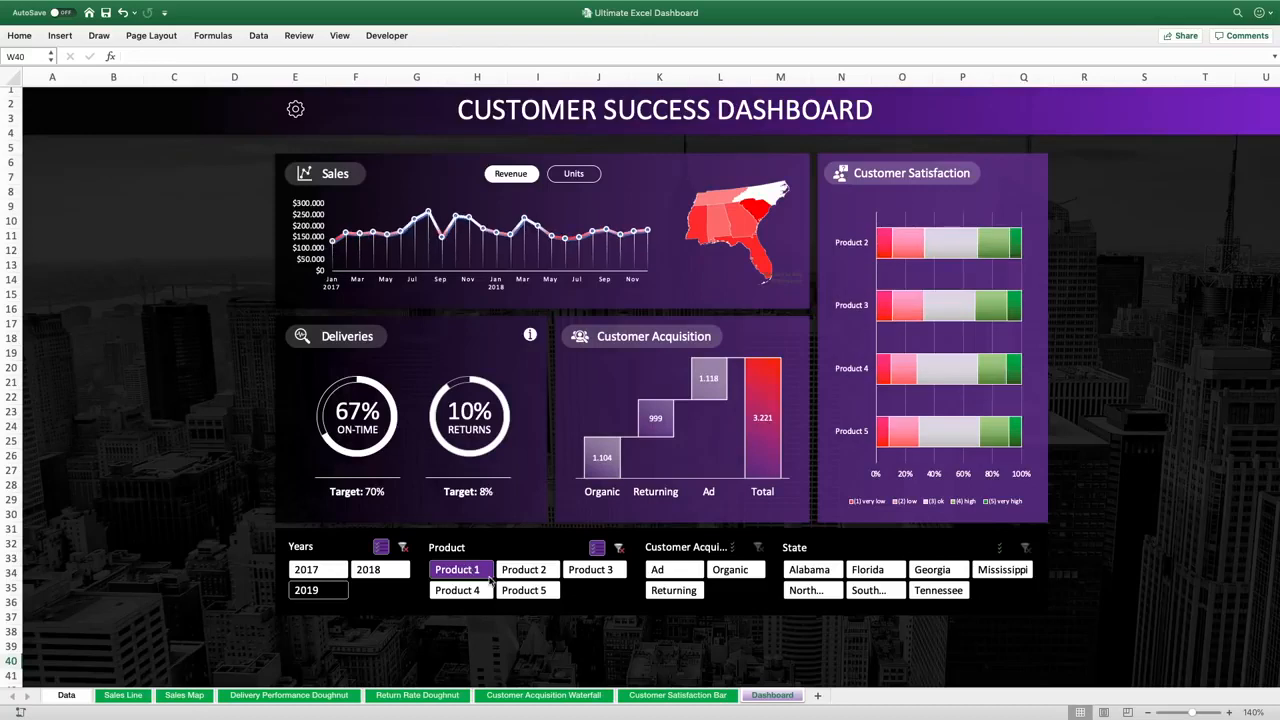
click(481, 591)
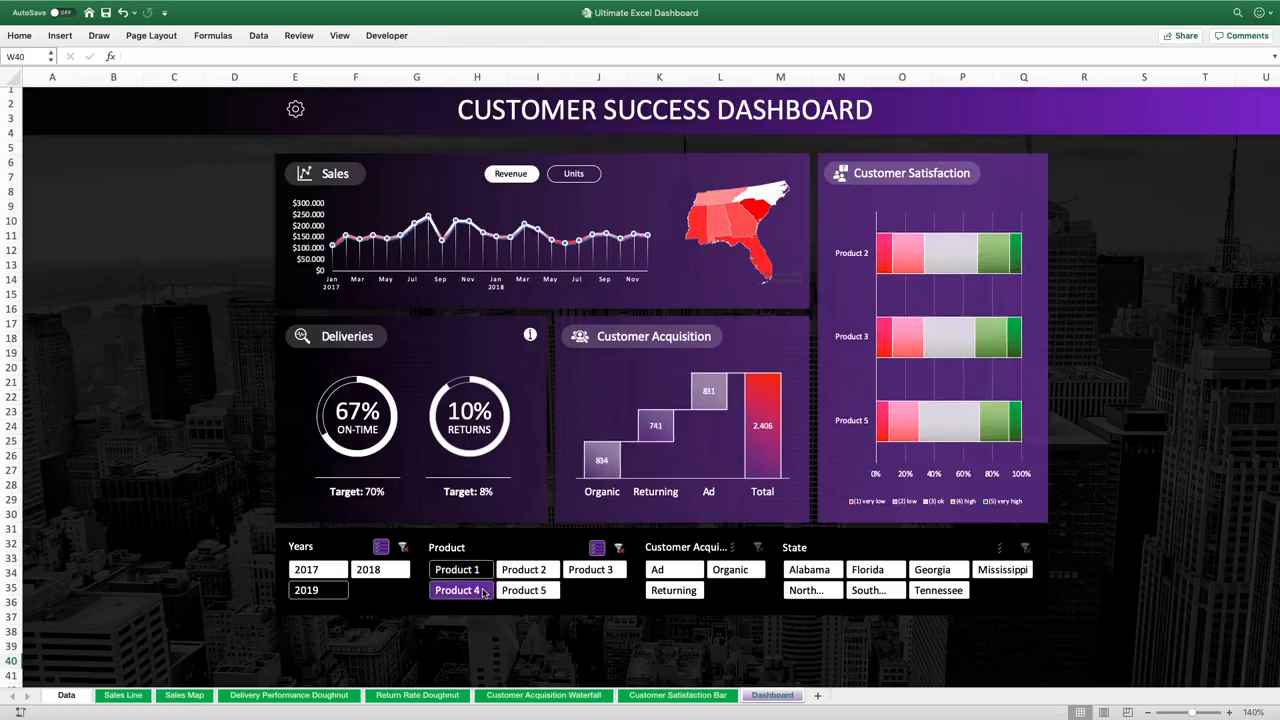
click(619, 548)
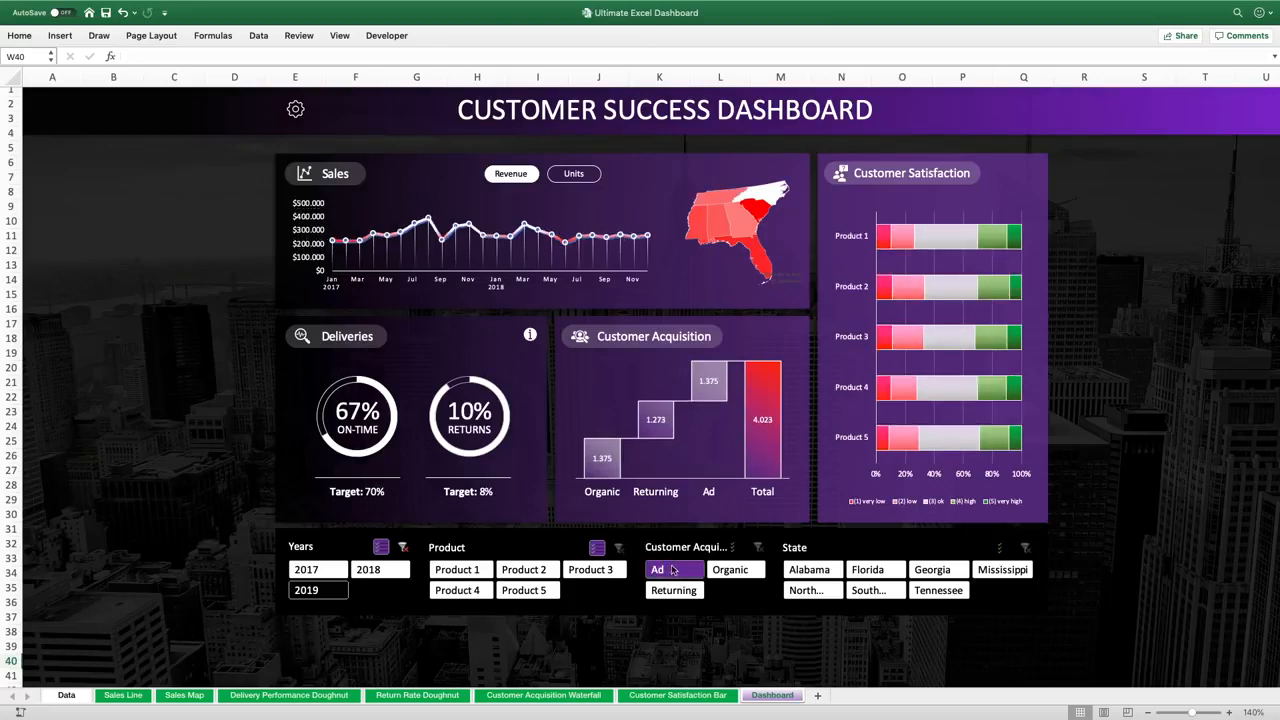
Filter by customer acquisition channel Ad, Returning and Organic in turn, and clear that slicer's filter
click(670, 570)
click(674, 591)
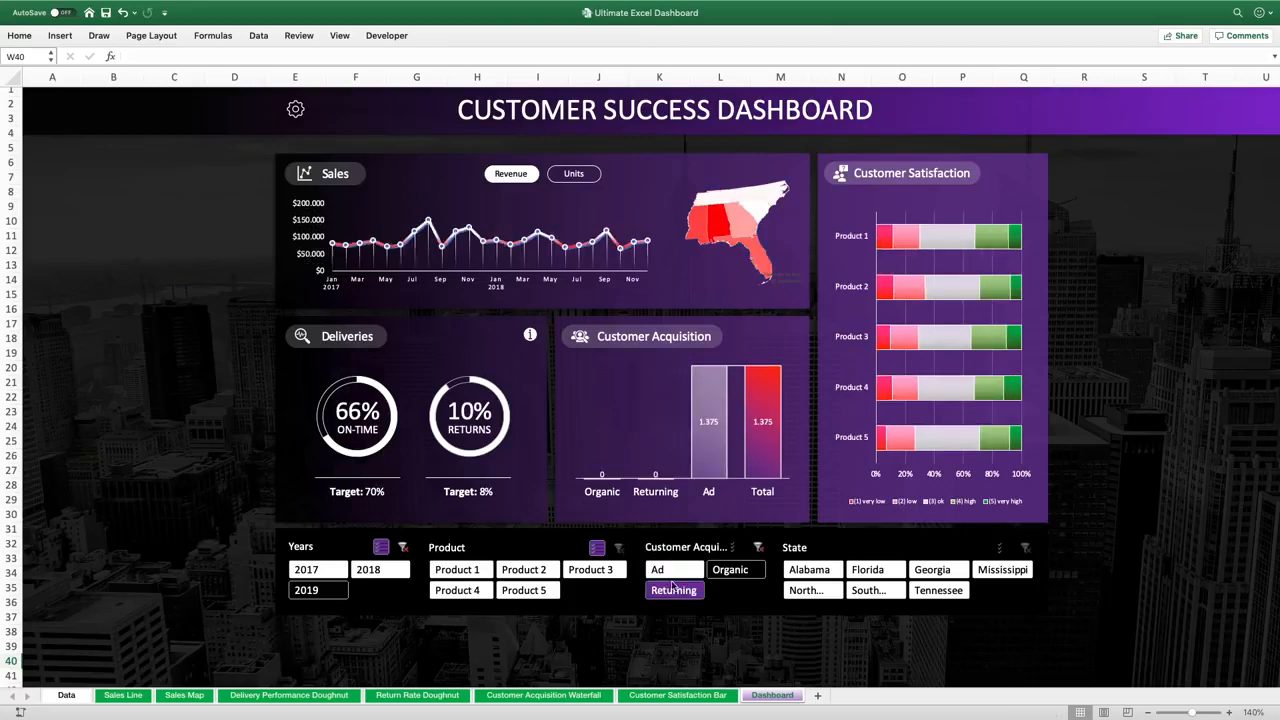
click(721, 573)
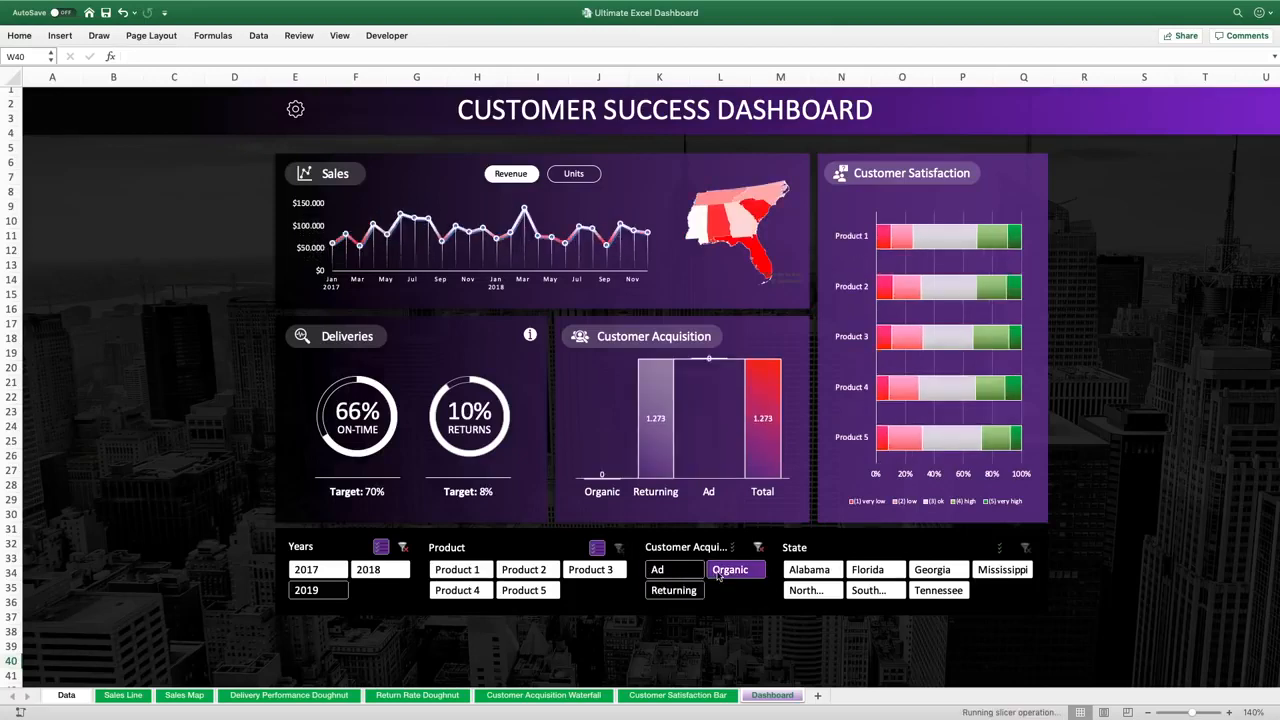
click(759, 548)
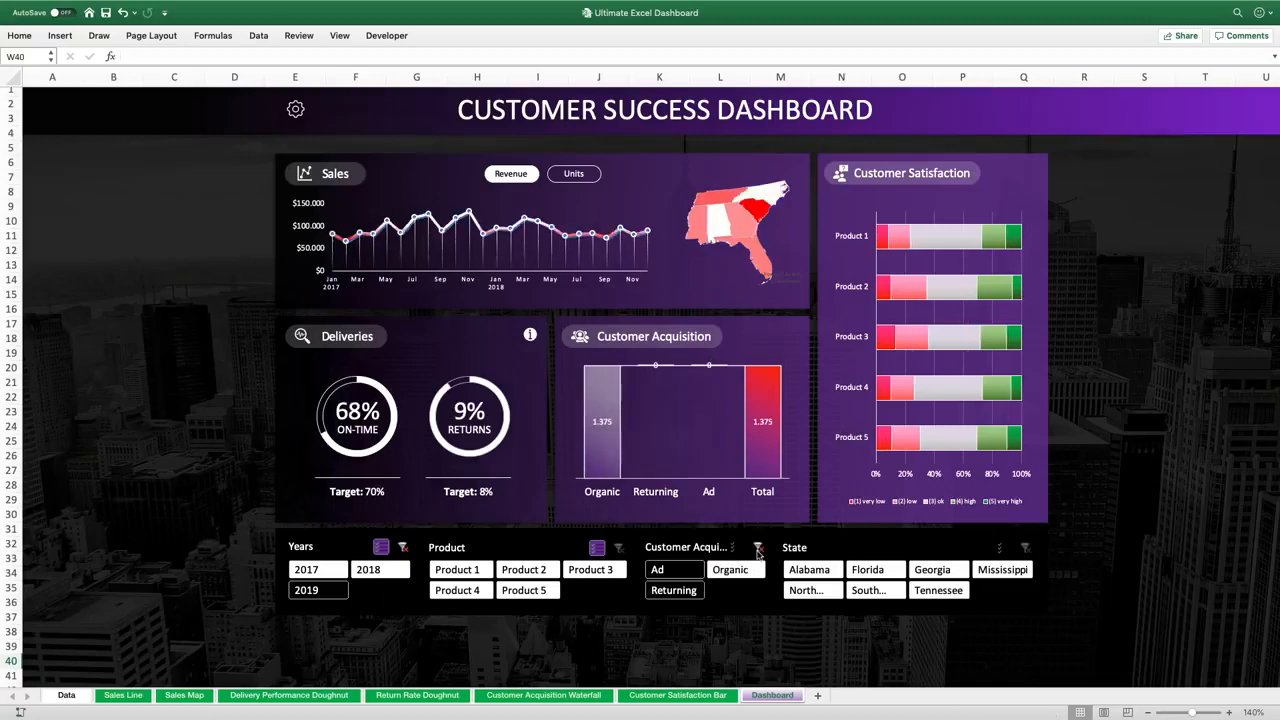
Filter by state, selecting Alabama, South… and Georgia in turn, and clear the State filter
click(810, 570)
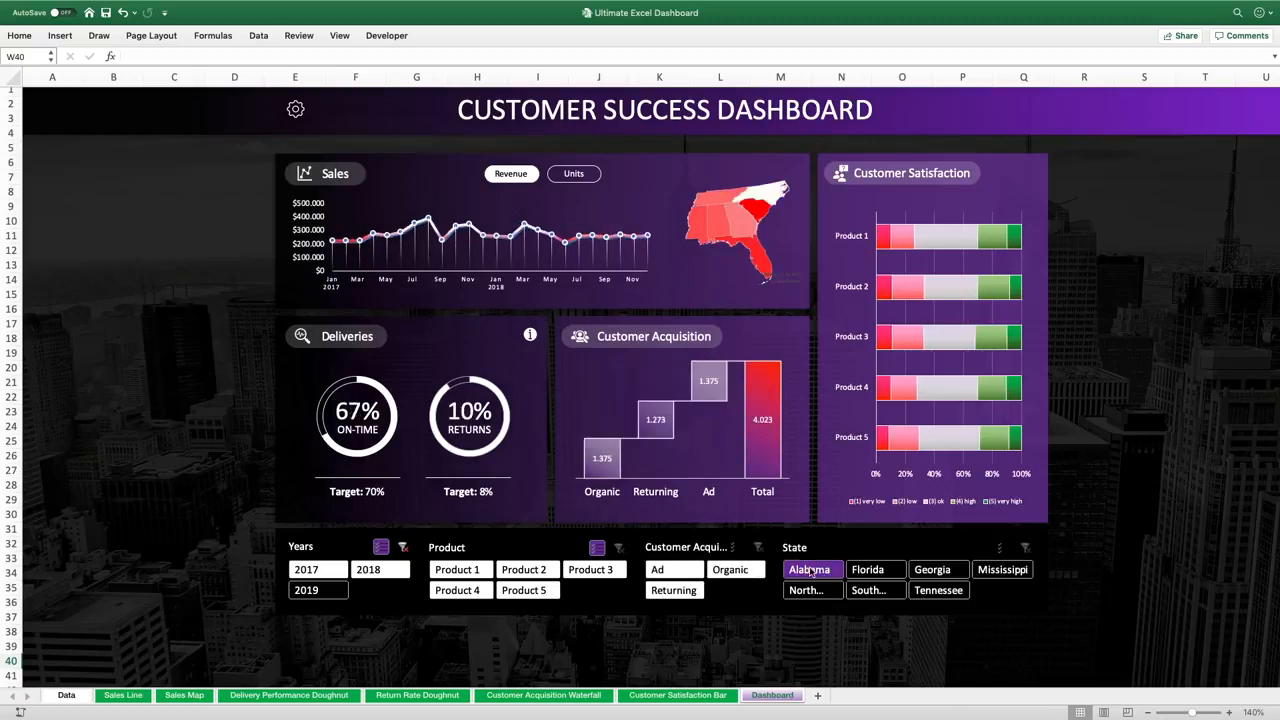
click(879, 589)
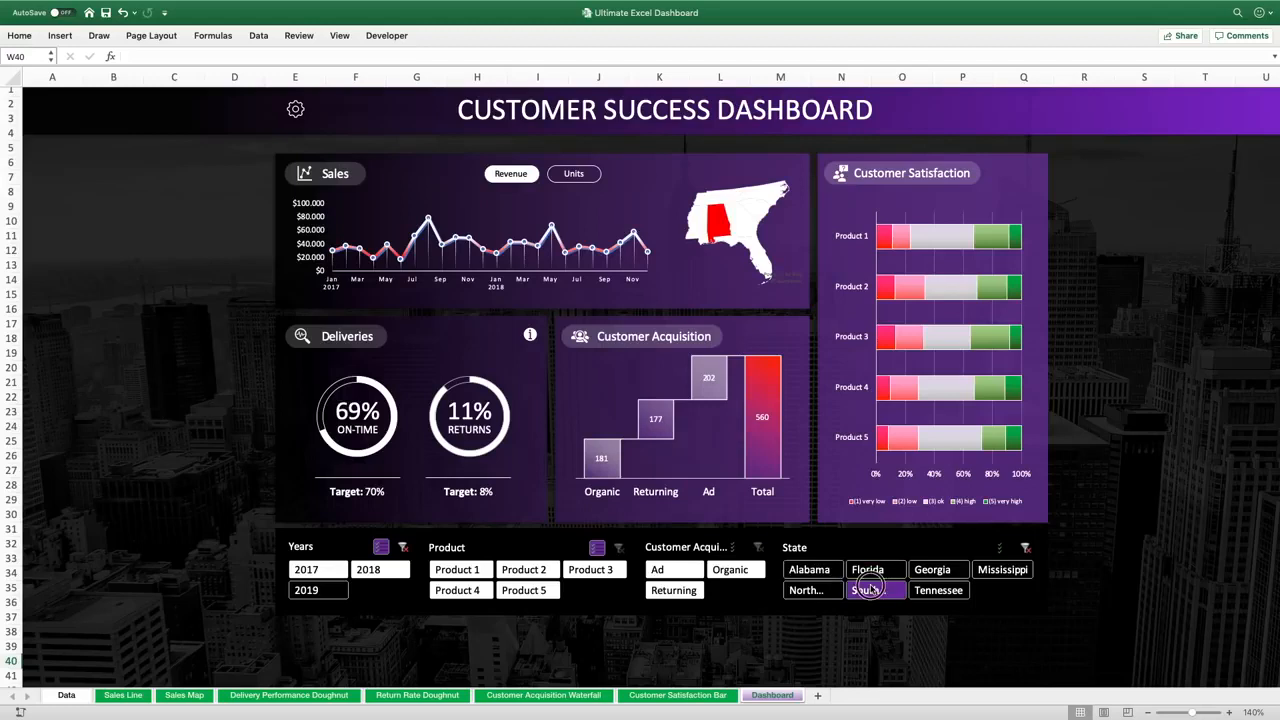
click(918, 568)
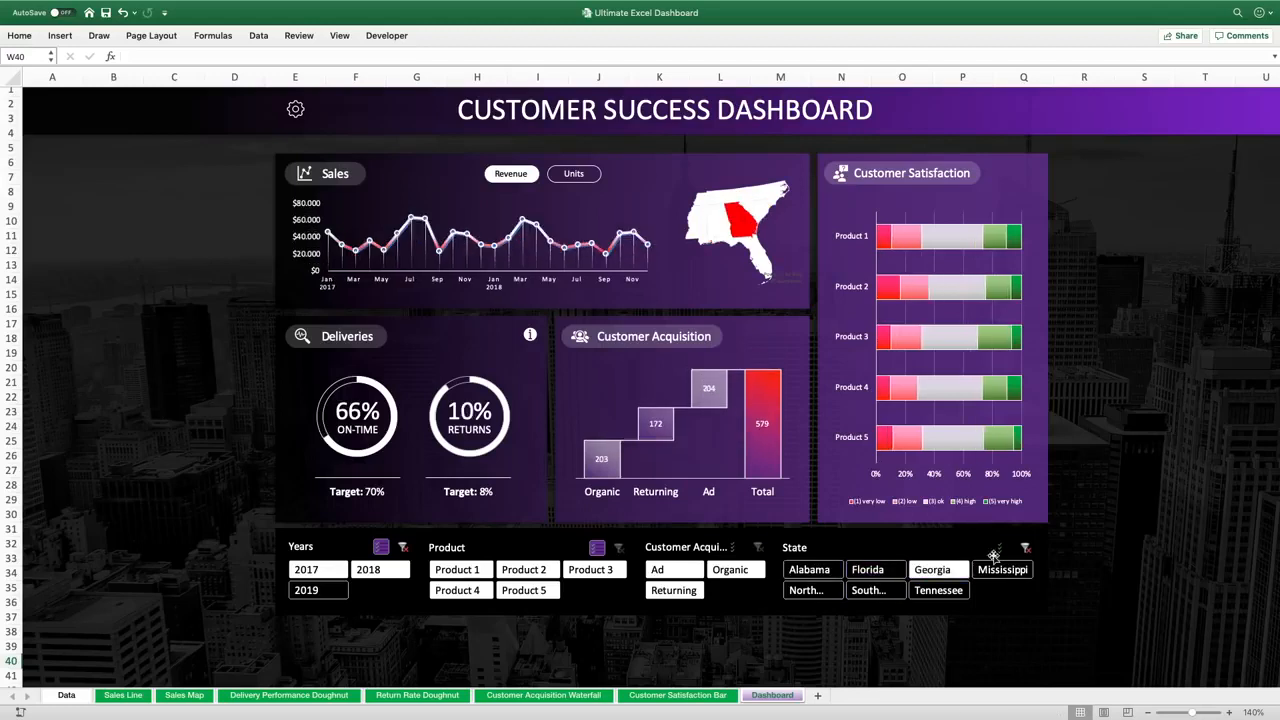
click(1024, 548)
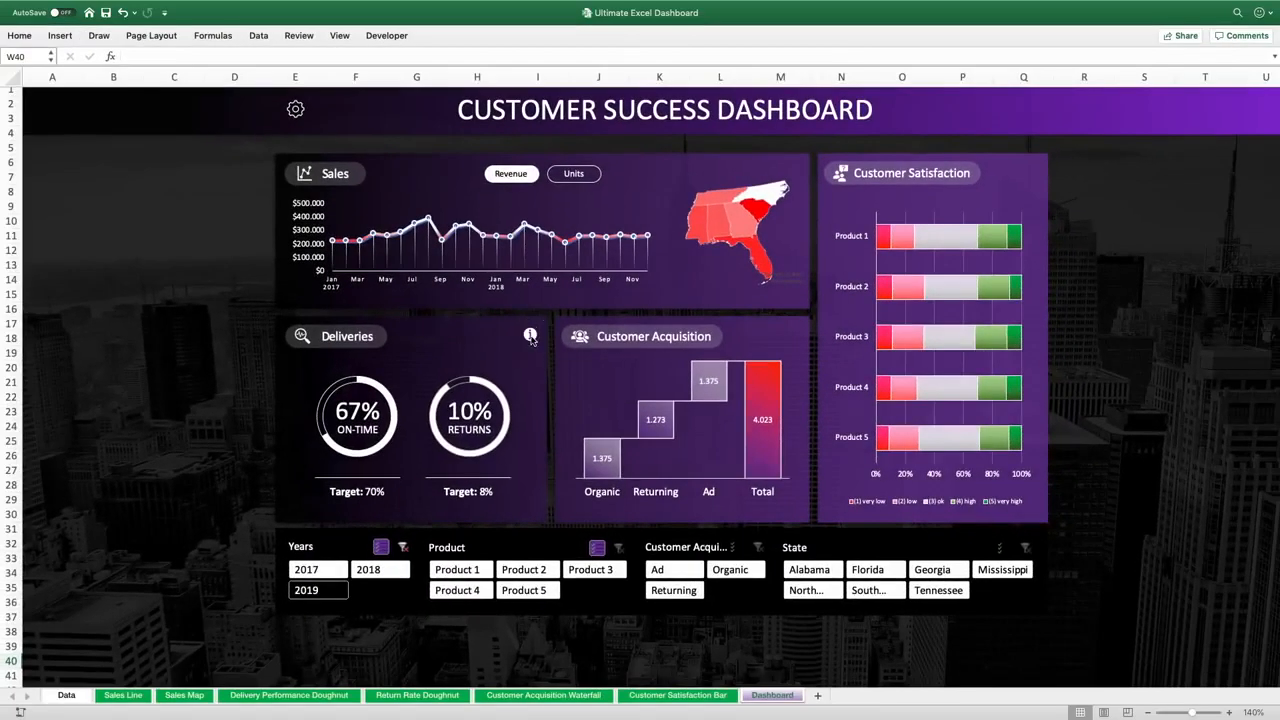
Show and hide the on-time delivery definition note from the Deliveries info button
click(531, 337)
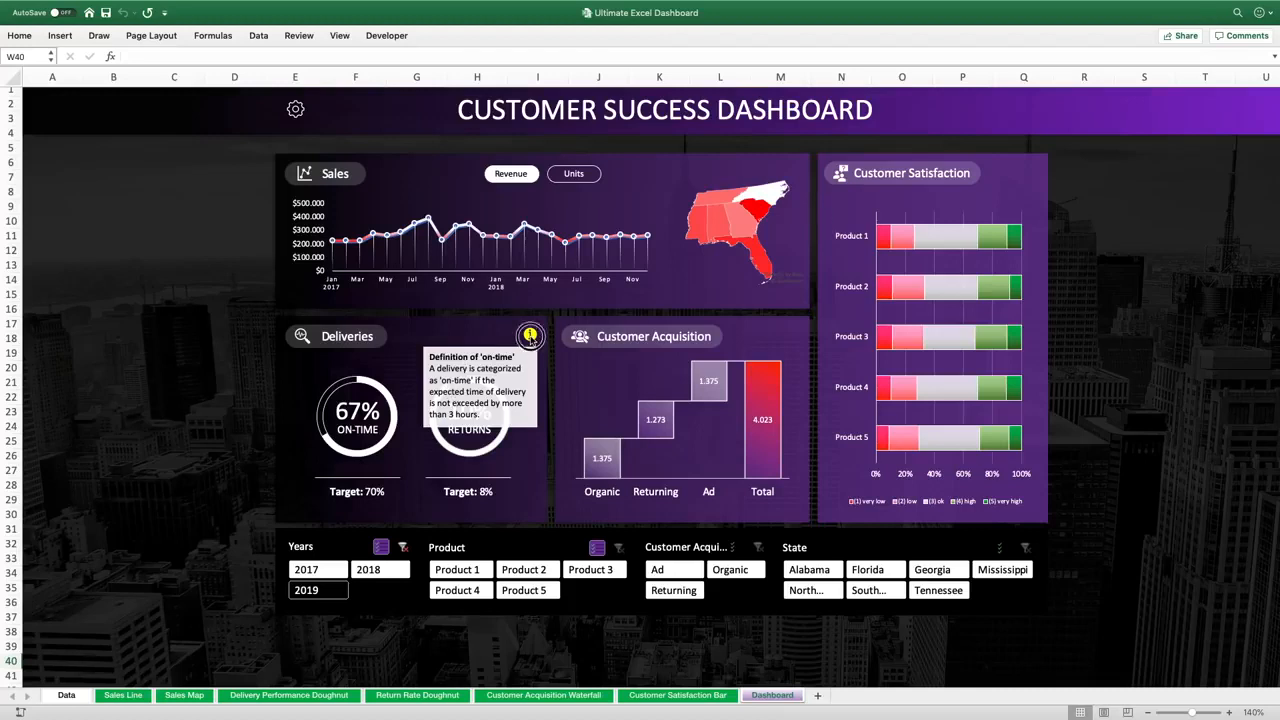
click(531, 337)
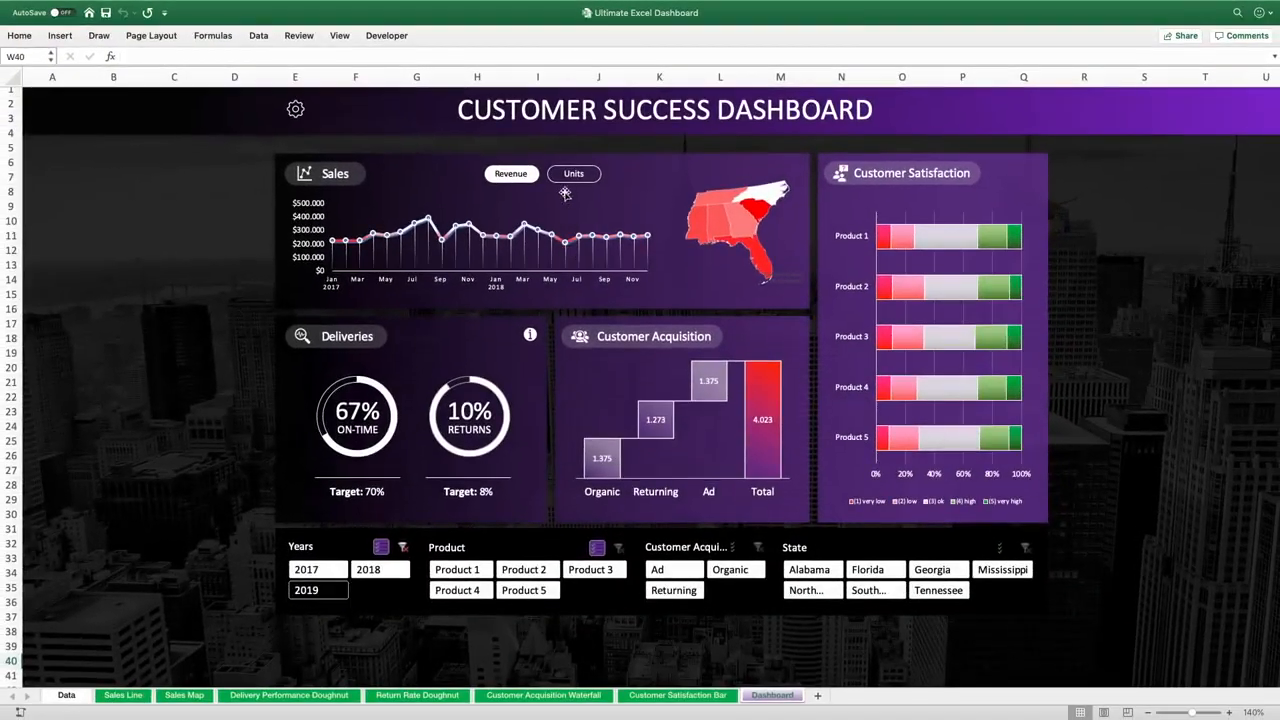
Switch the Sales chart between Units and Revenue, ending on Revenue
click(573, 179)
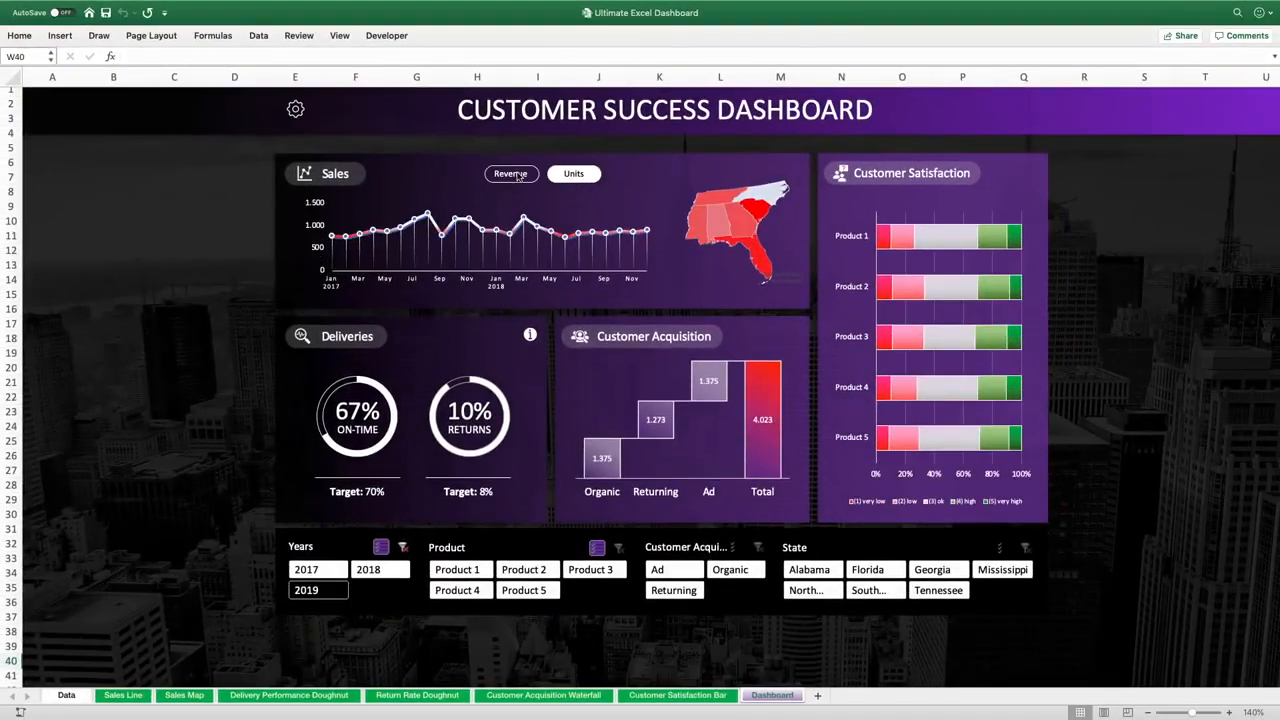
click(517, 176)
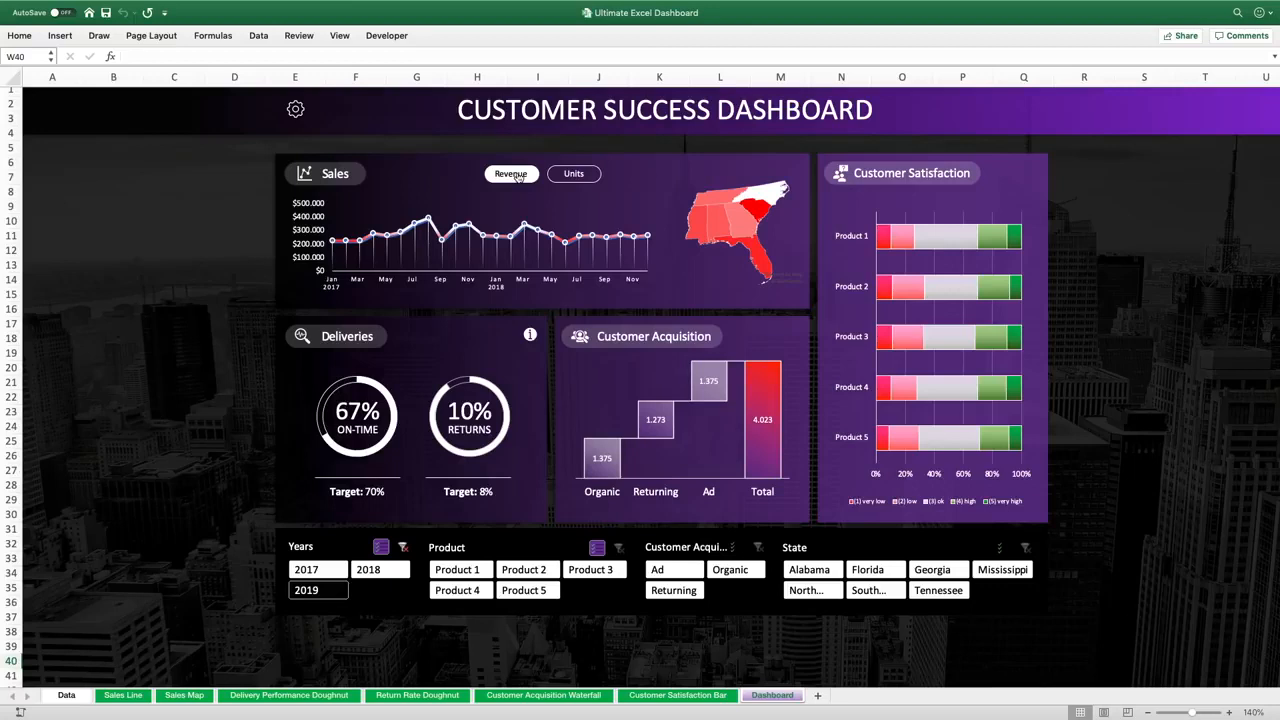
click(568, 176)
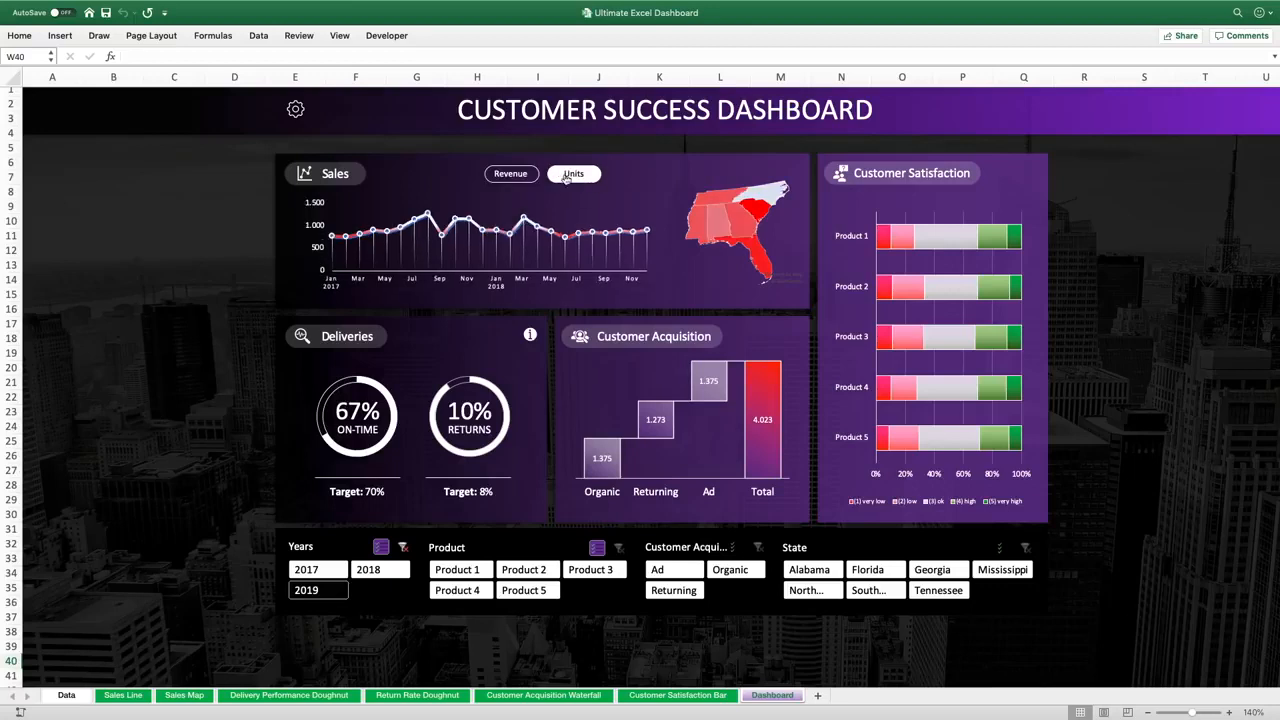
click(511, 174)
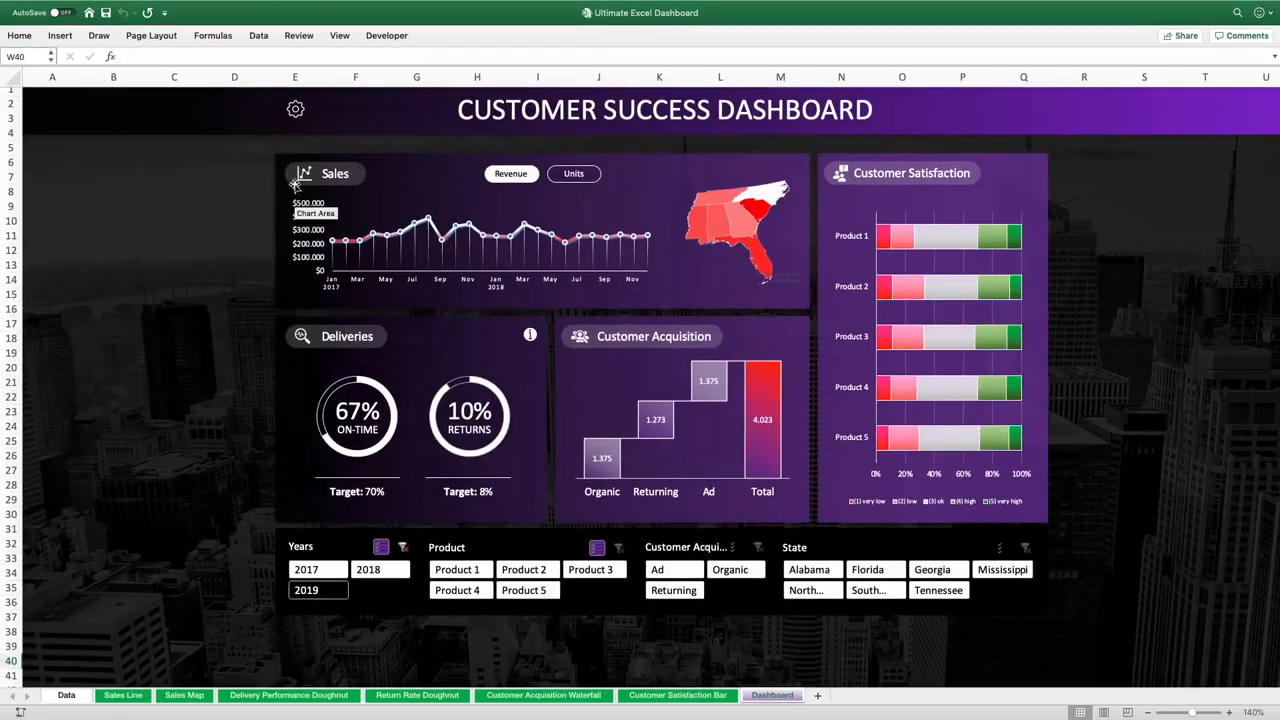
Open the dashboard settings and cycle the color theme through Theme 2, Theme 3, Theme 4 and back to Theme 1
click(296, 118)
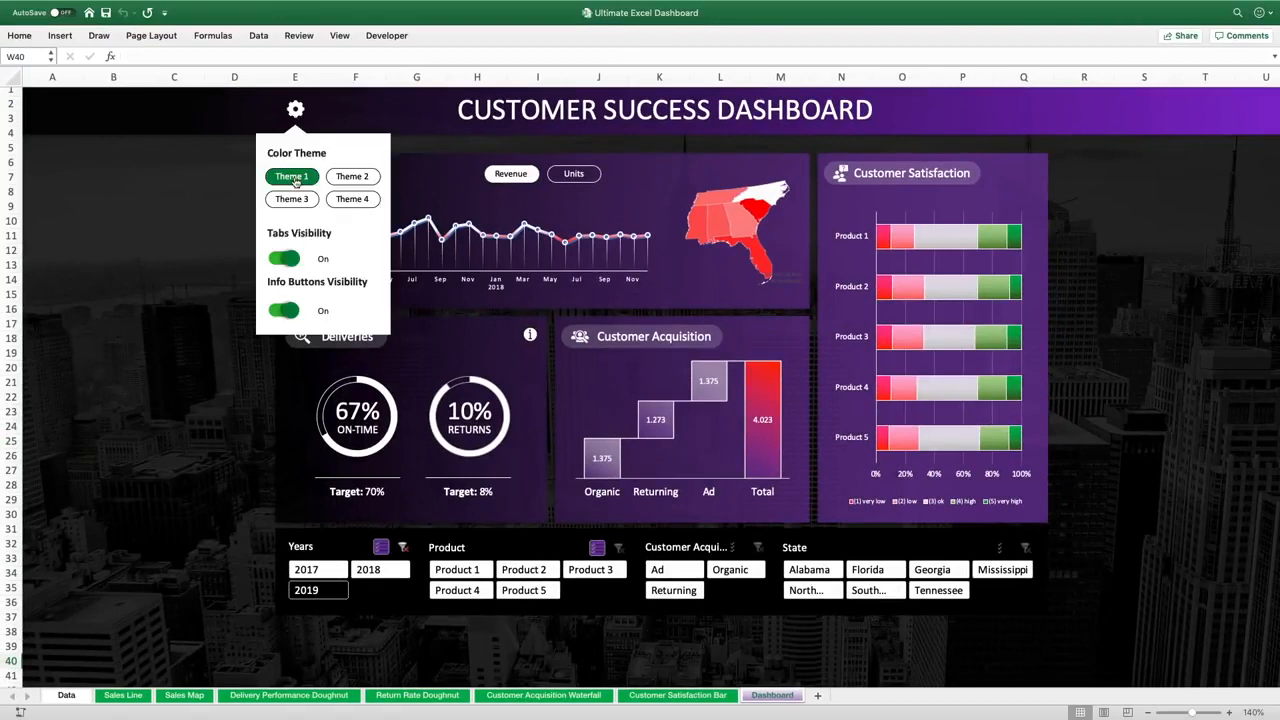
click(354, 177)
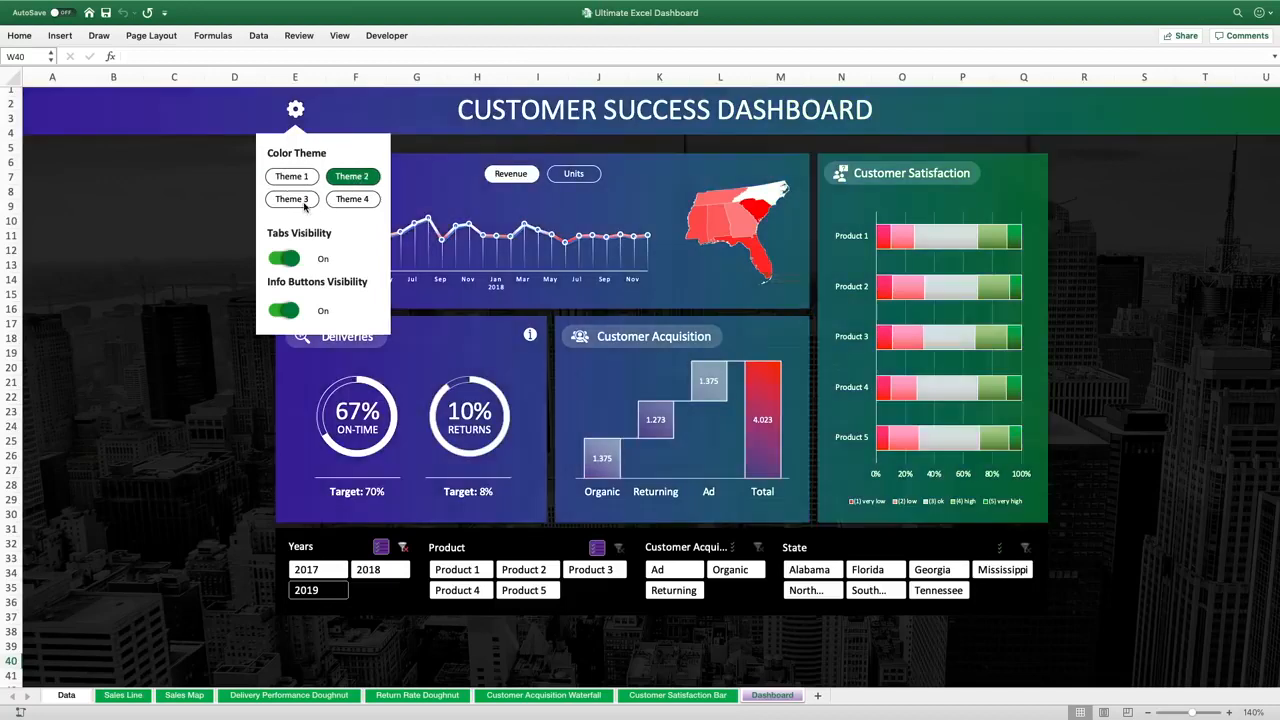
click(304, 206)
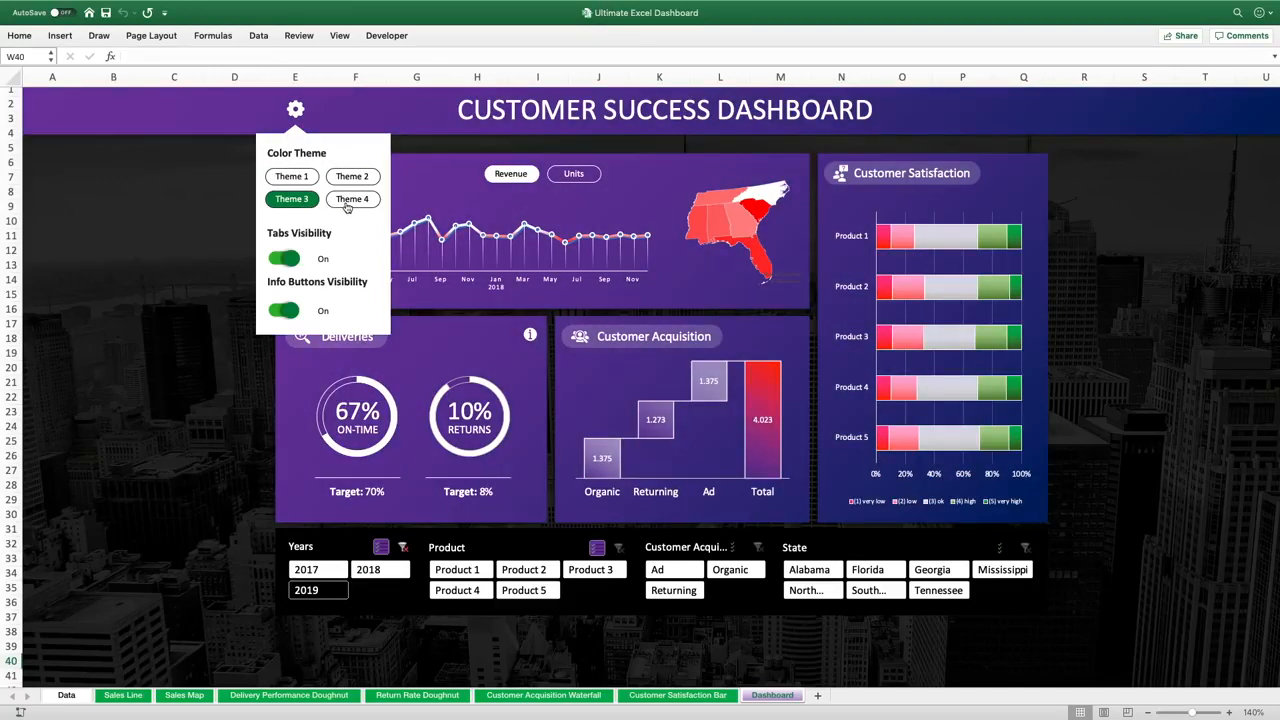
click(347, 204)
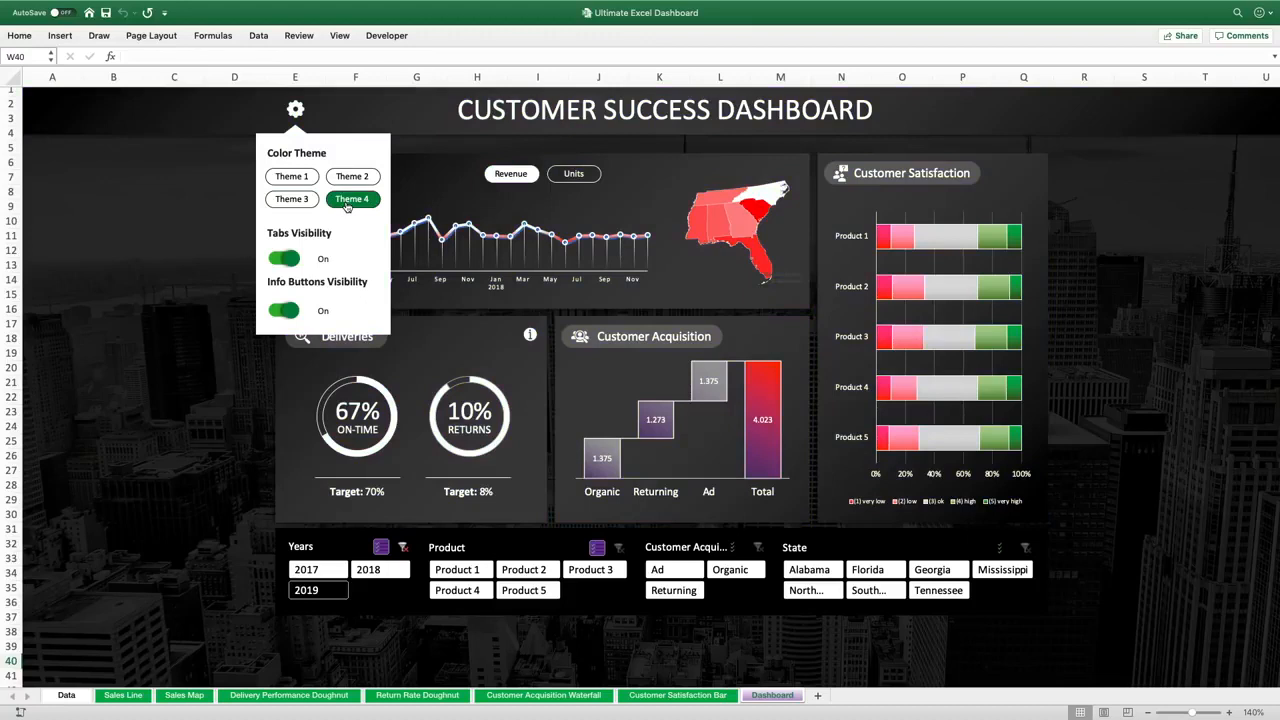
click(298, 179)
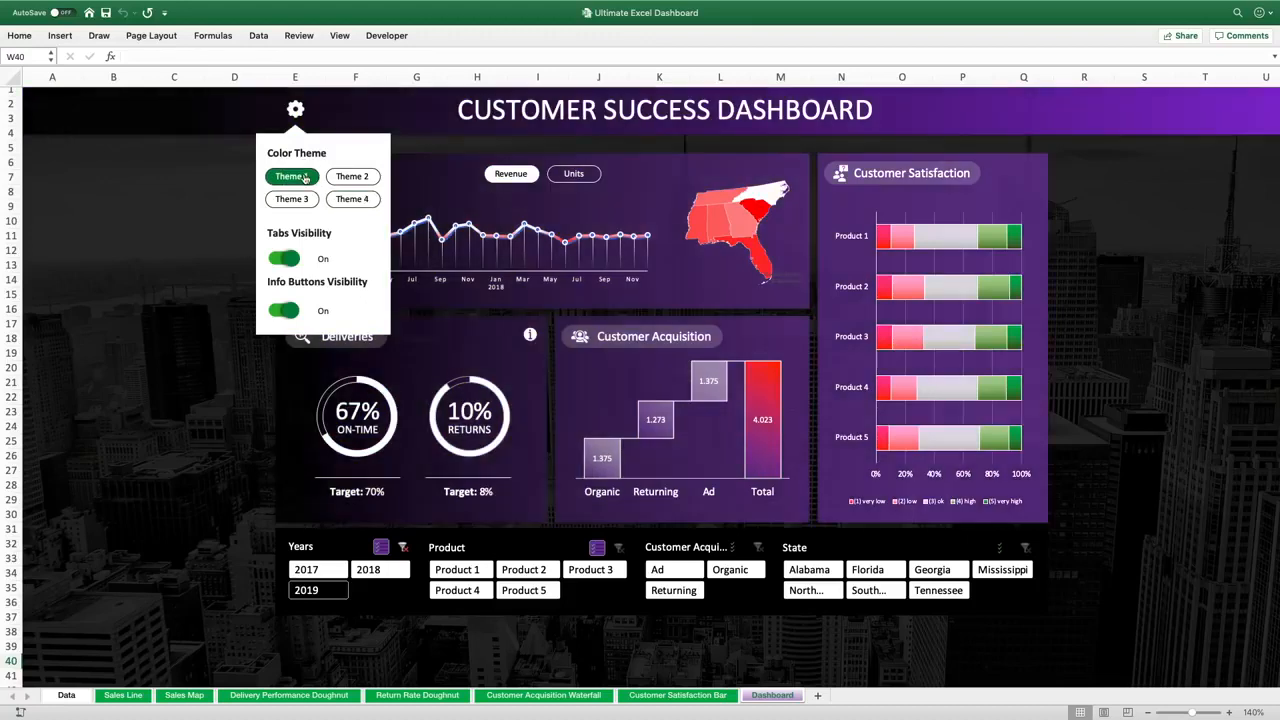
Toggle Tabs Visibility and Info Buttons Visibility off and back on in the settings menu
click(284, 259)
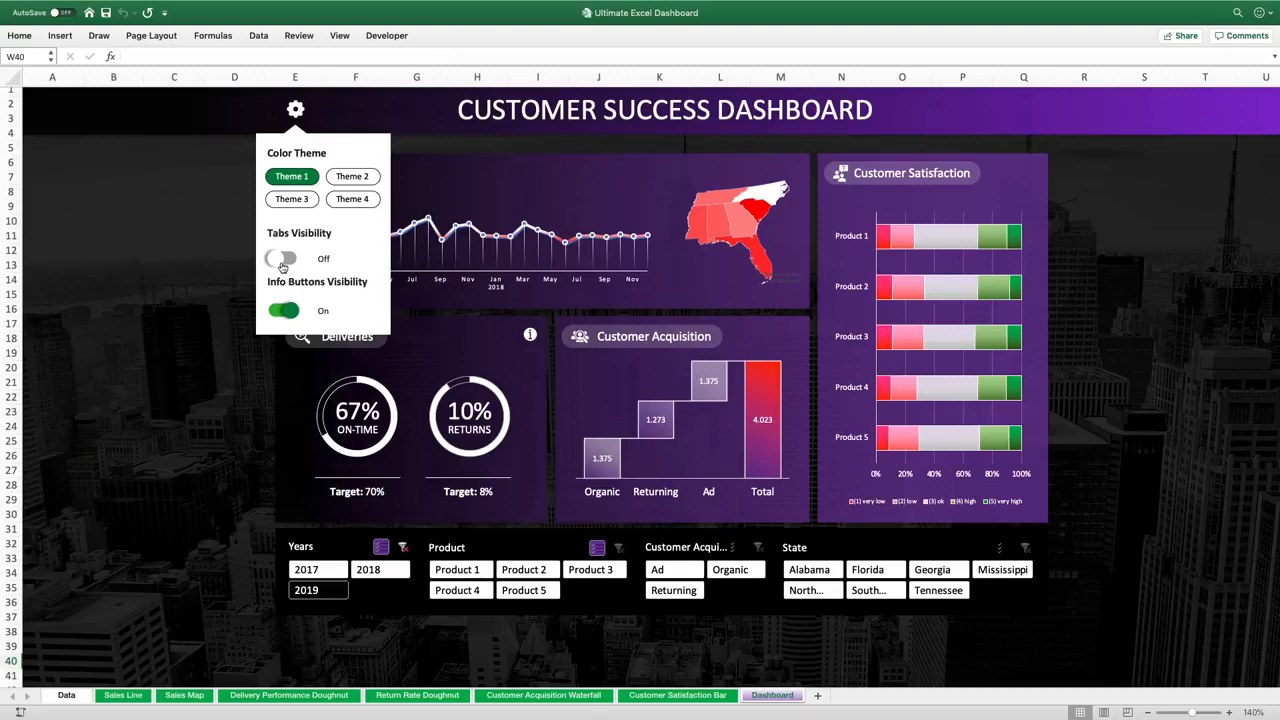
click(282, 262)
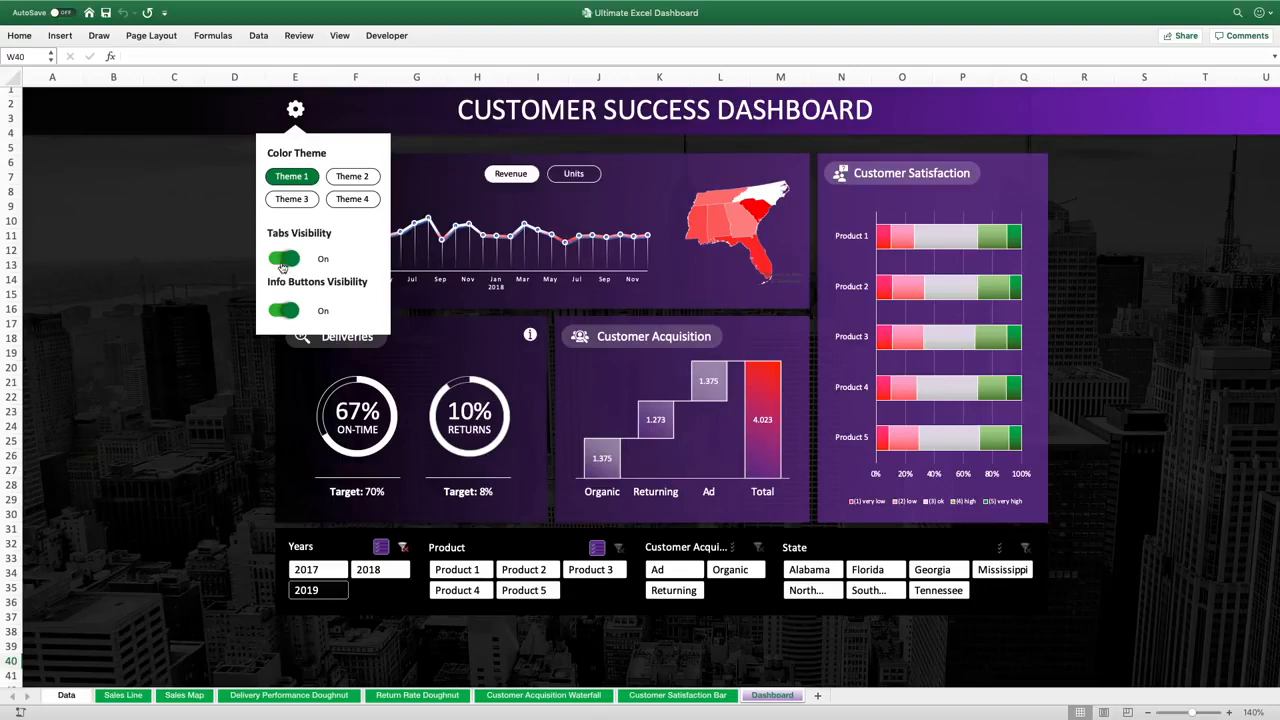
click(286, 312)
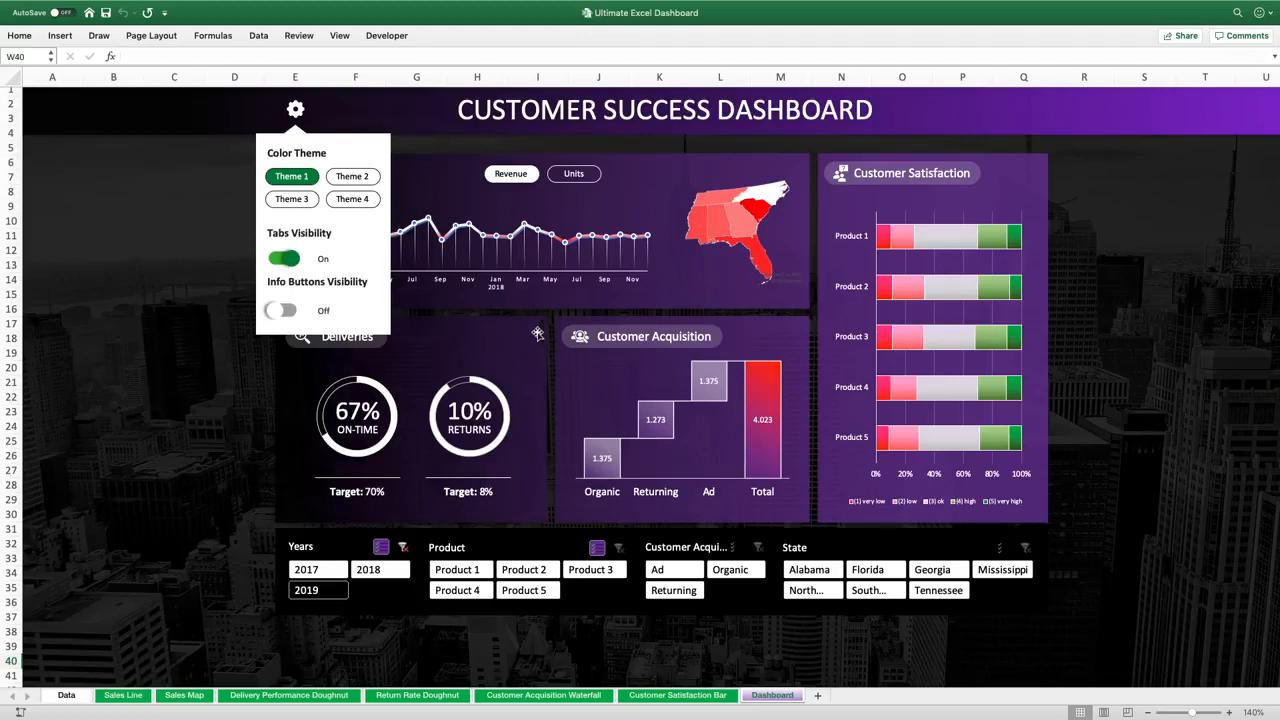
click(285, 313)
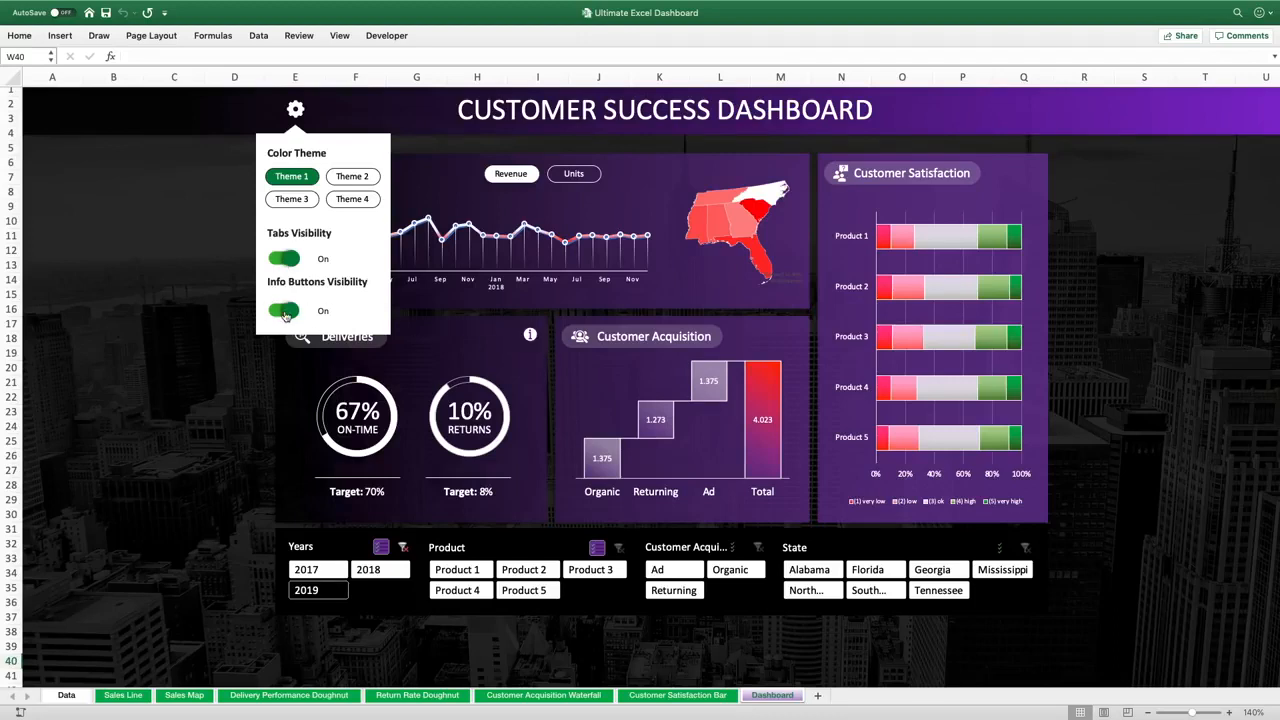
mouse_move(529, 338)
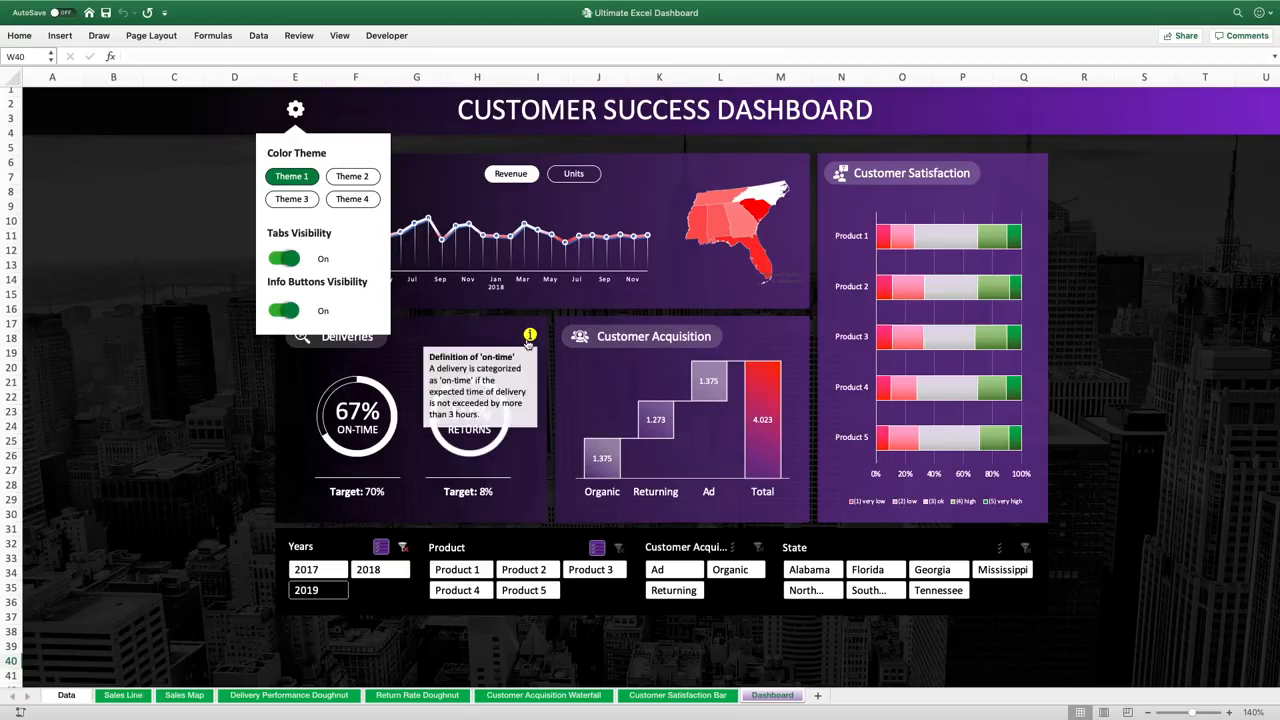
click(282, 313)
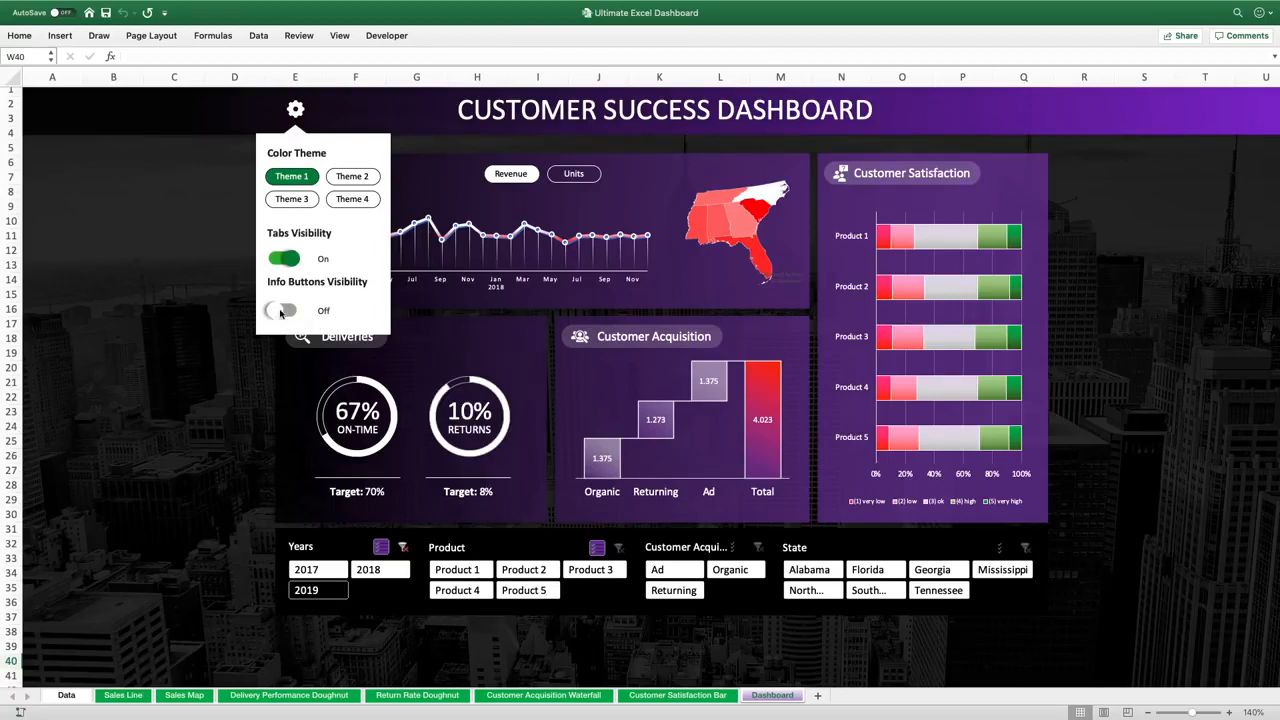
click(282, 313)
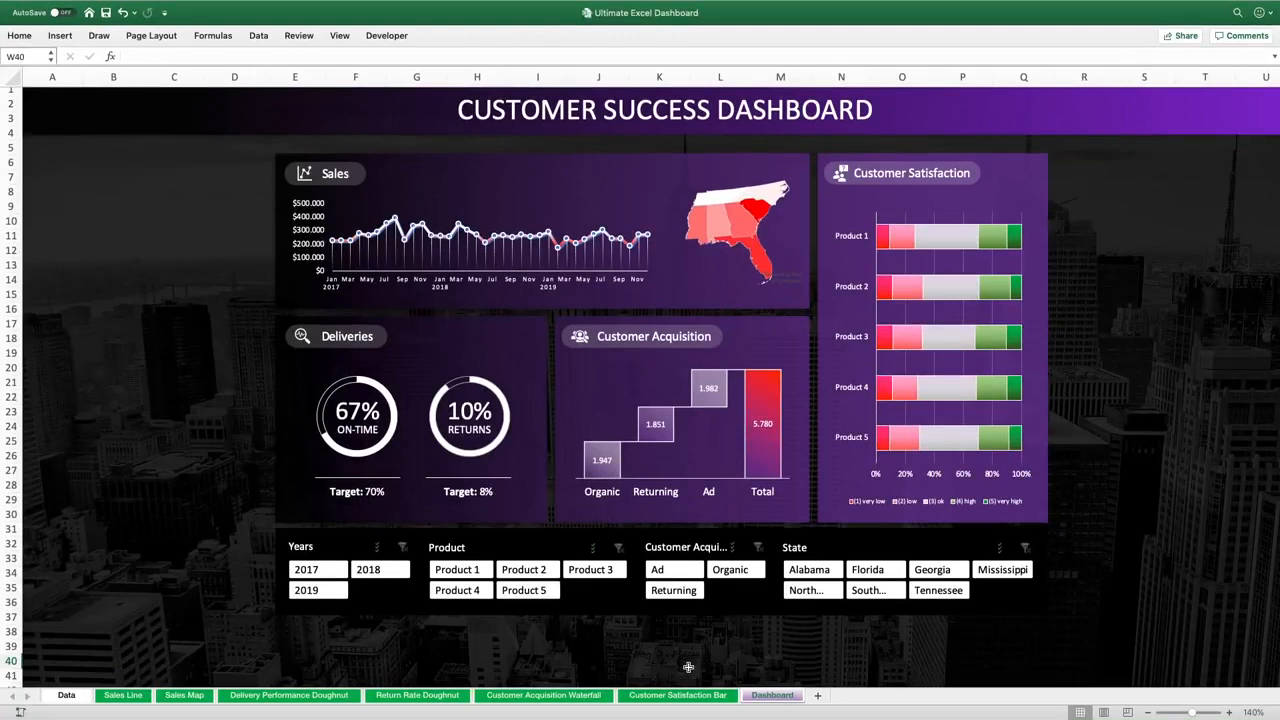
Filter the dashboard to the year 2018 in the Years slicer
click(324, 572)
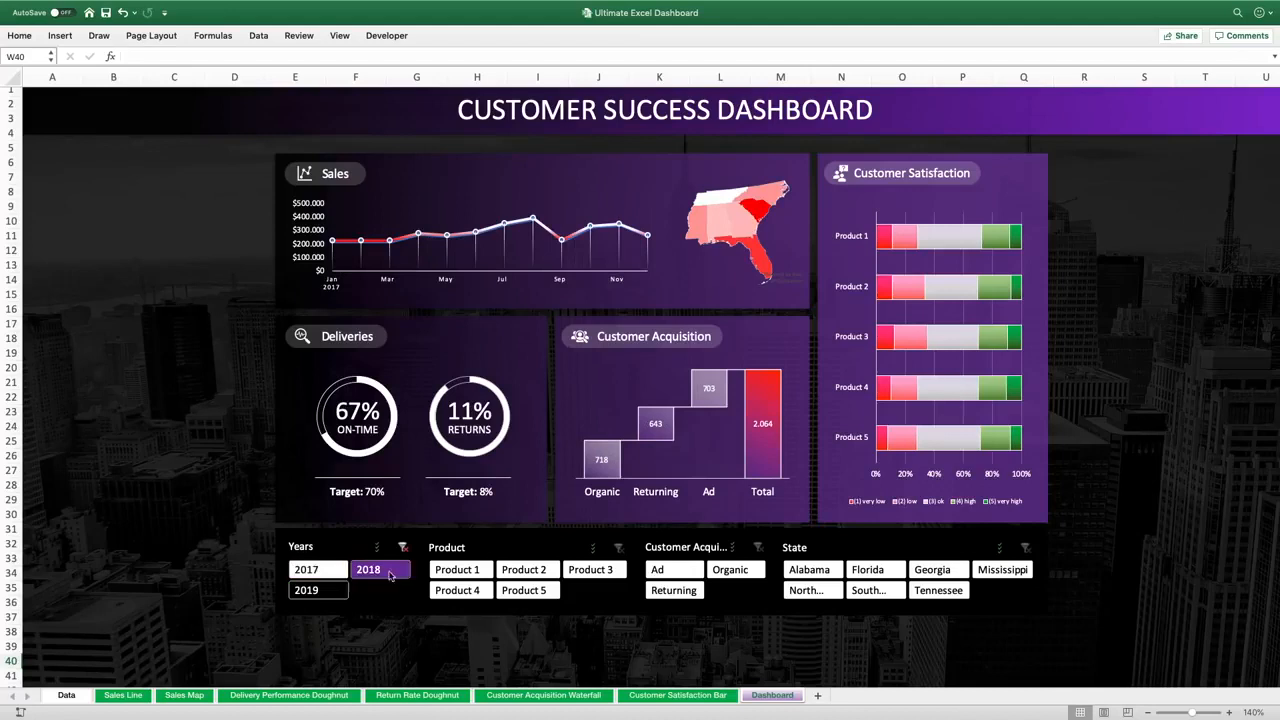
Filter the State slicer to Alabama, then switch the state filter to South Carolina
click(805, 572)
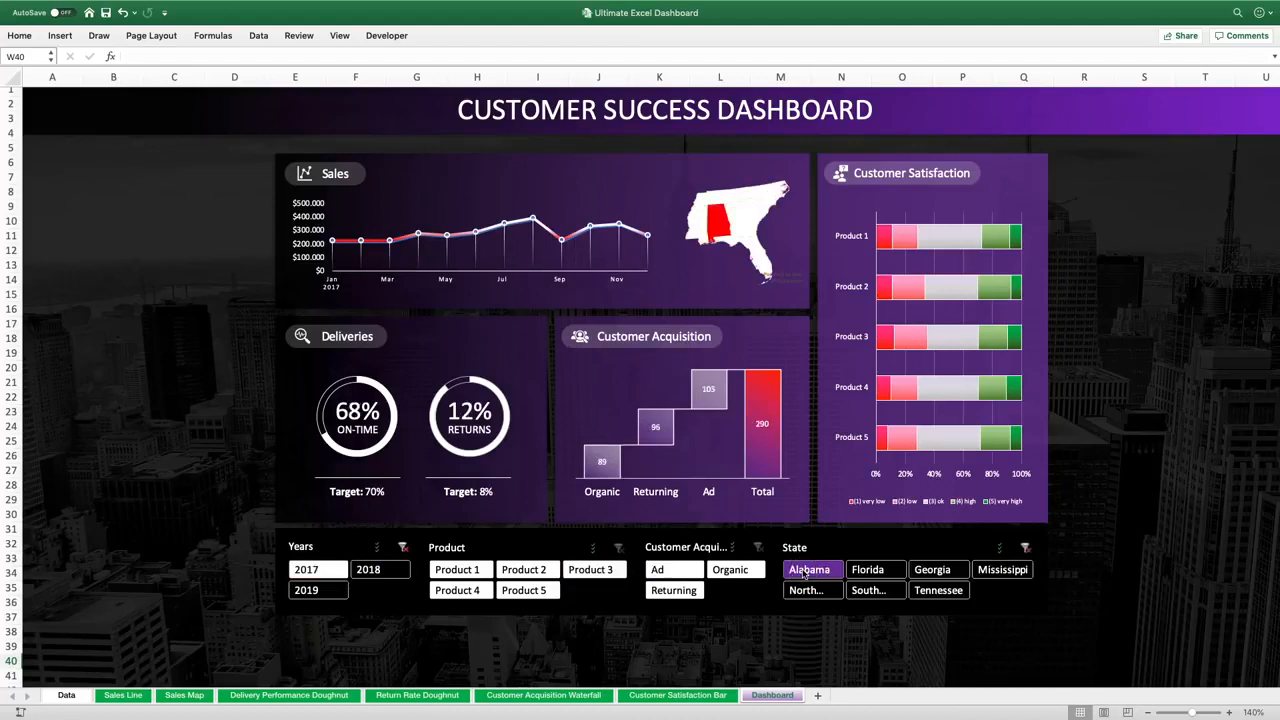
click(868, 590)
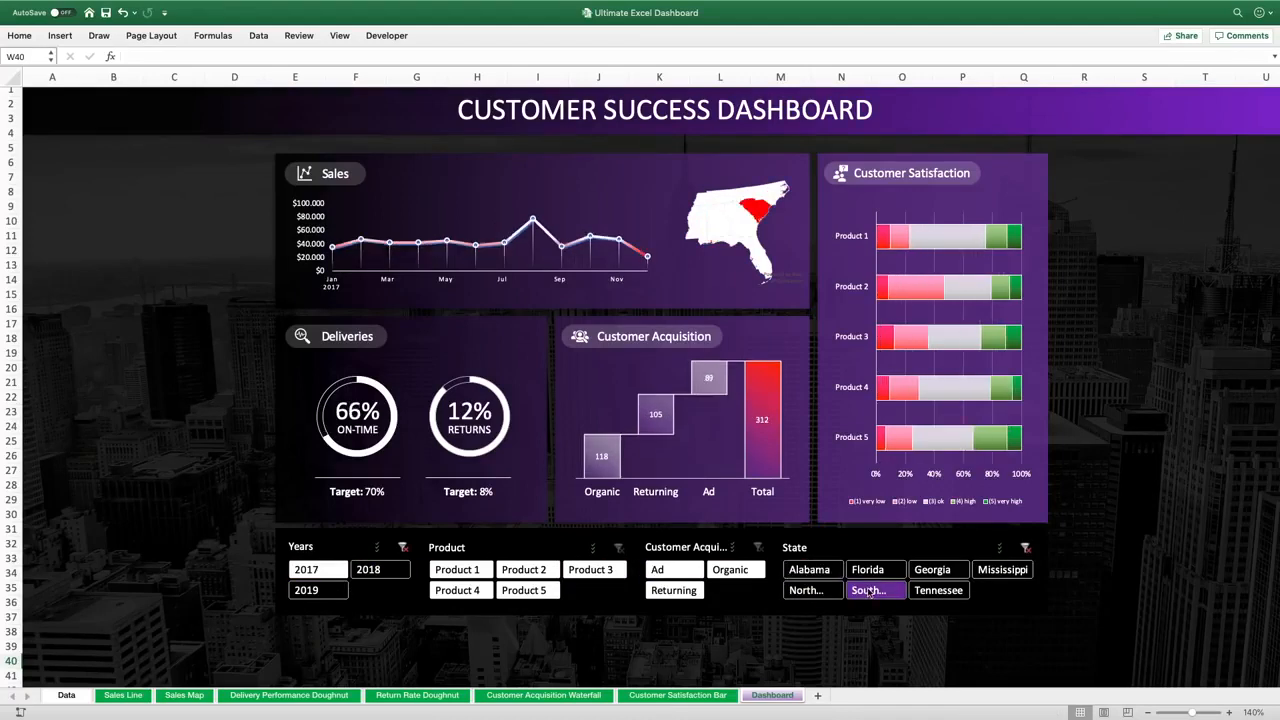
Turn on multi-select in the Product slicer and select Product 1 and Product 4
click(596, 551)
click(474, 576)
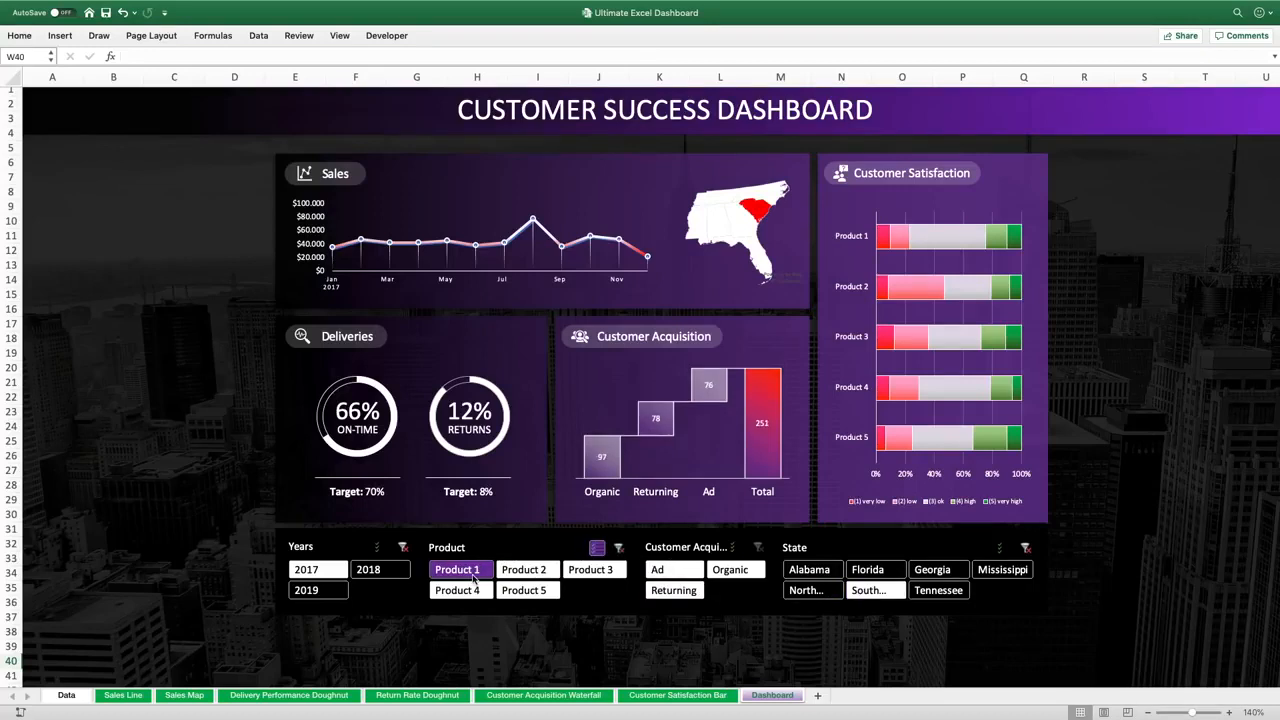
click(524, 590)
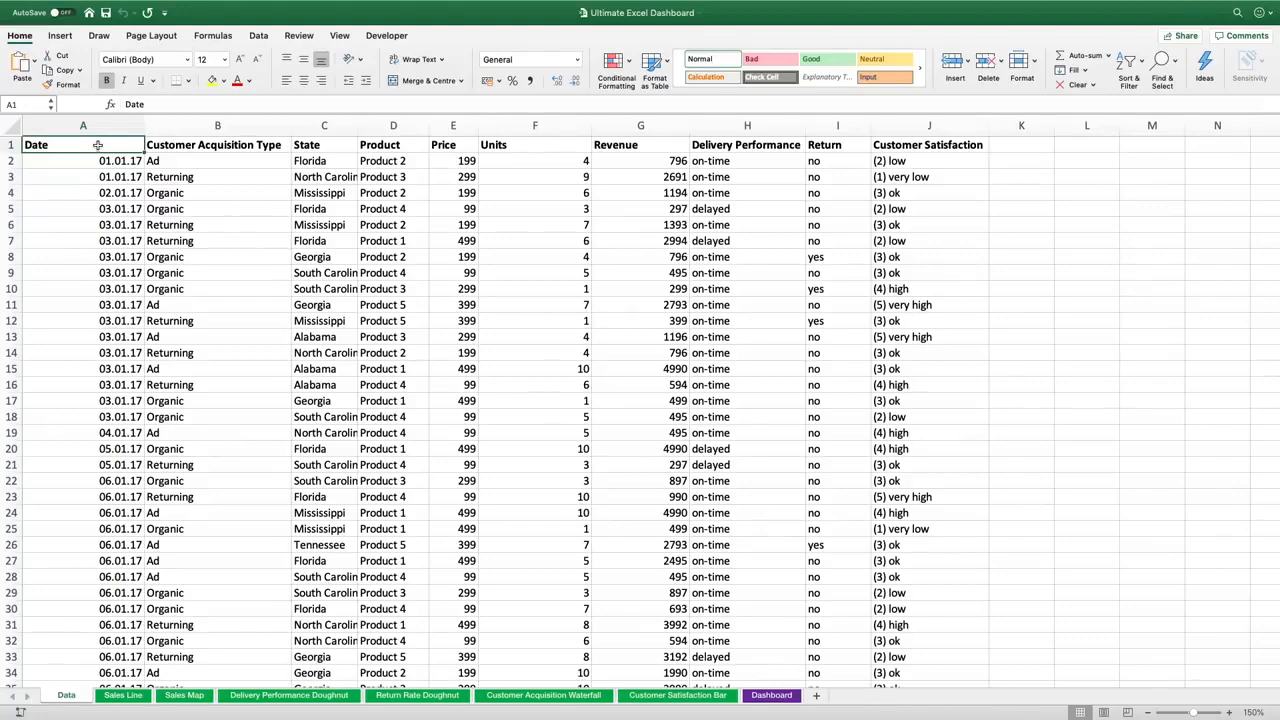
Select the whole data range A1:J5781 on the Data sheet and convert it into a table with headers
key(super+shift+Right)
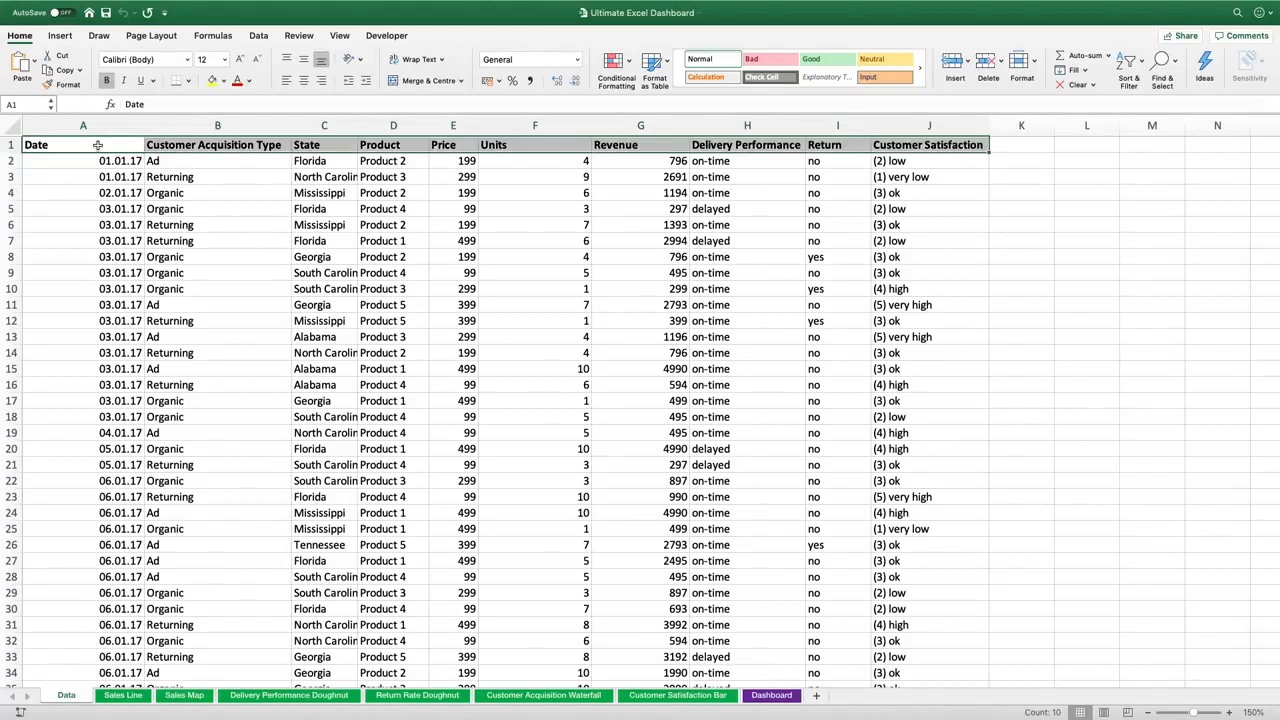
key(super+shift+Down)
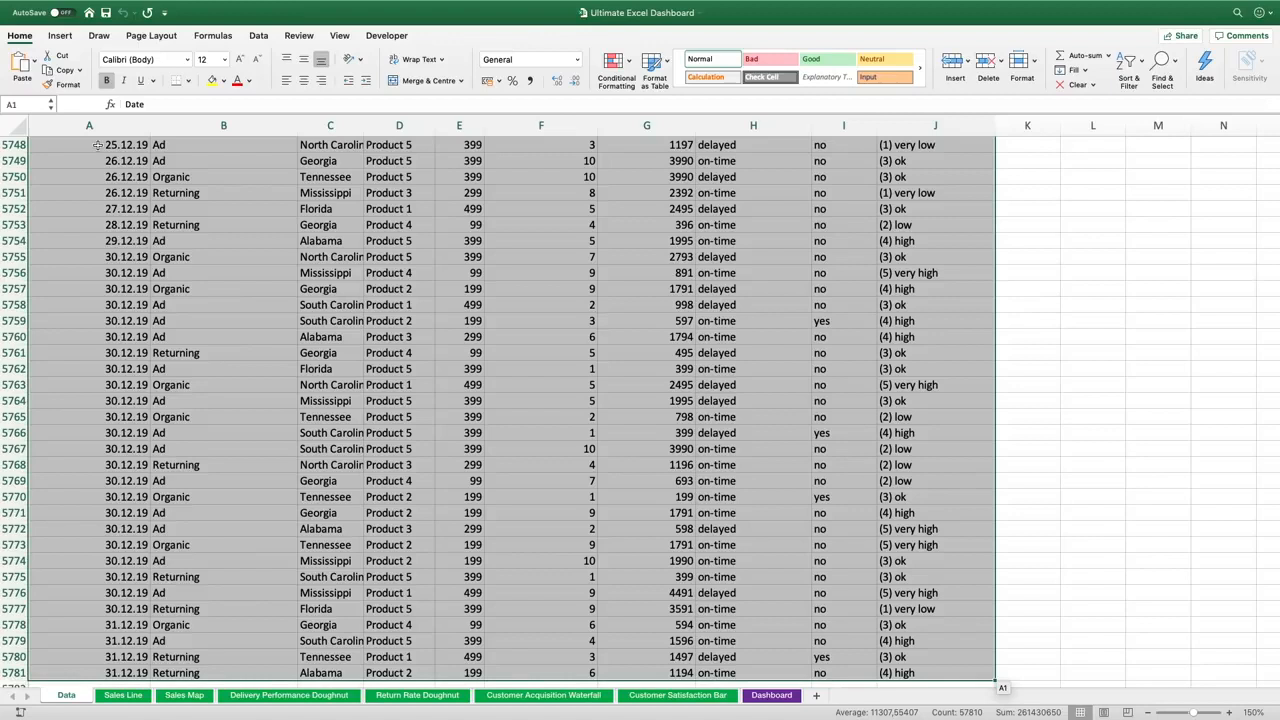
key(ctrl+Home)
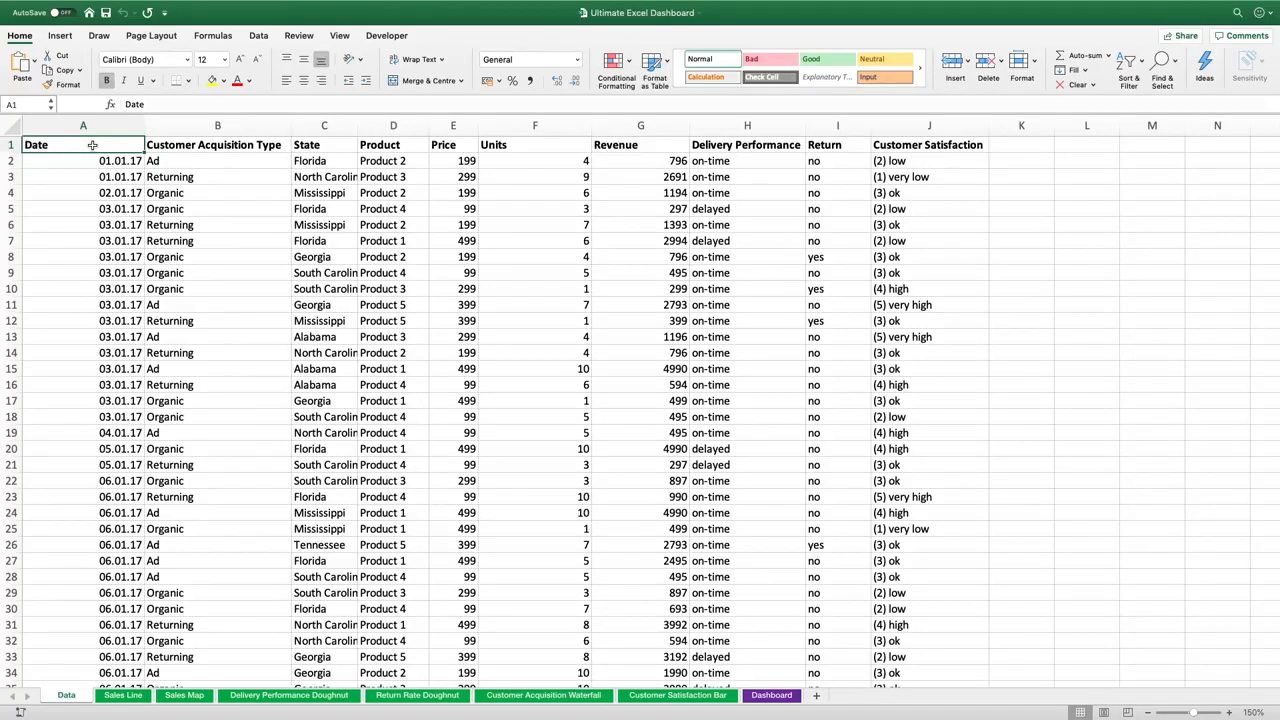
click(59, 36)
click(98, 66)
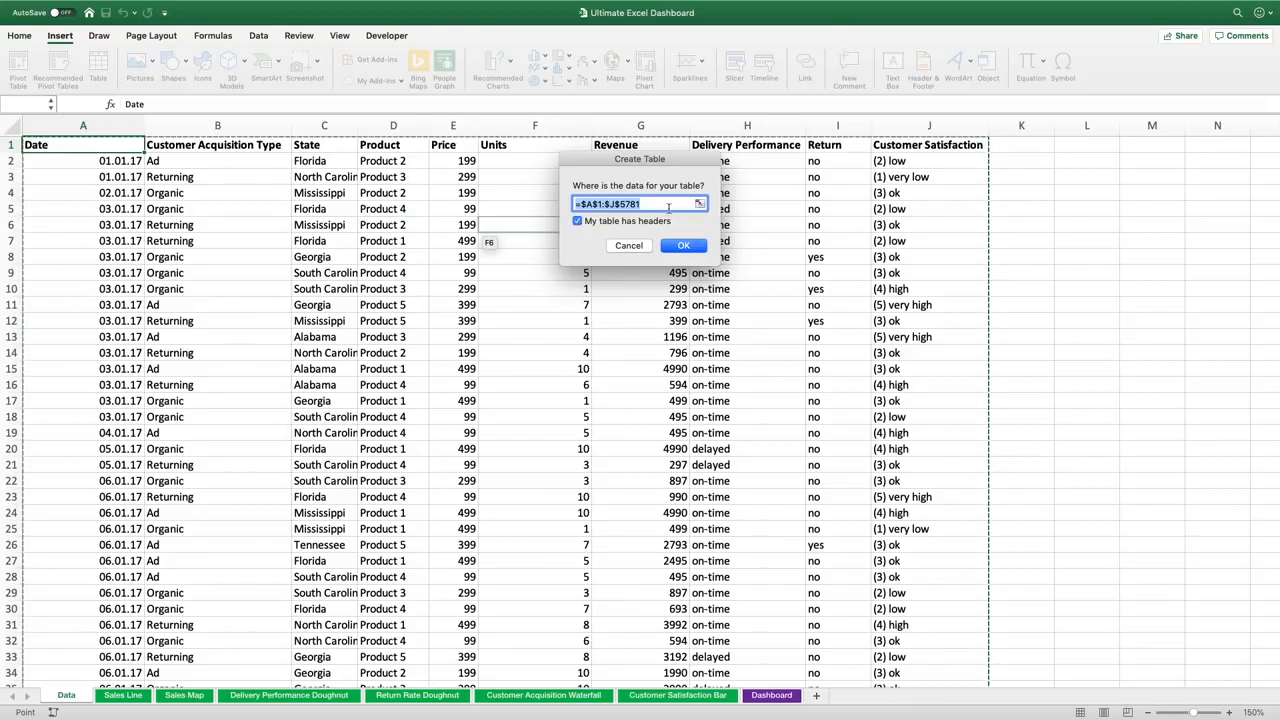
click(684, 250)
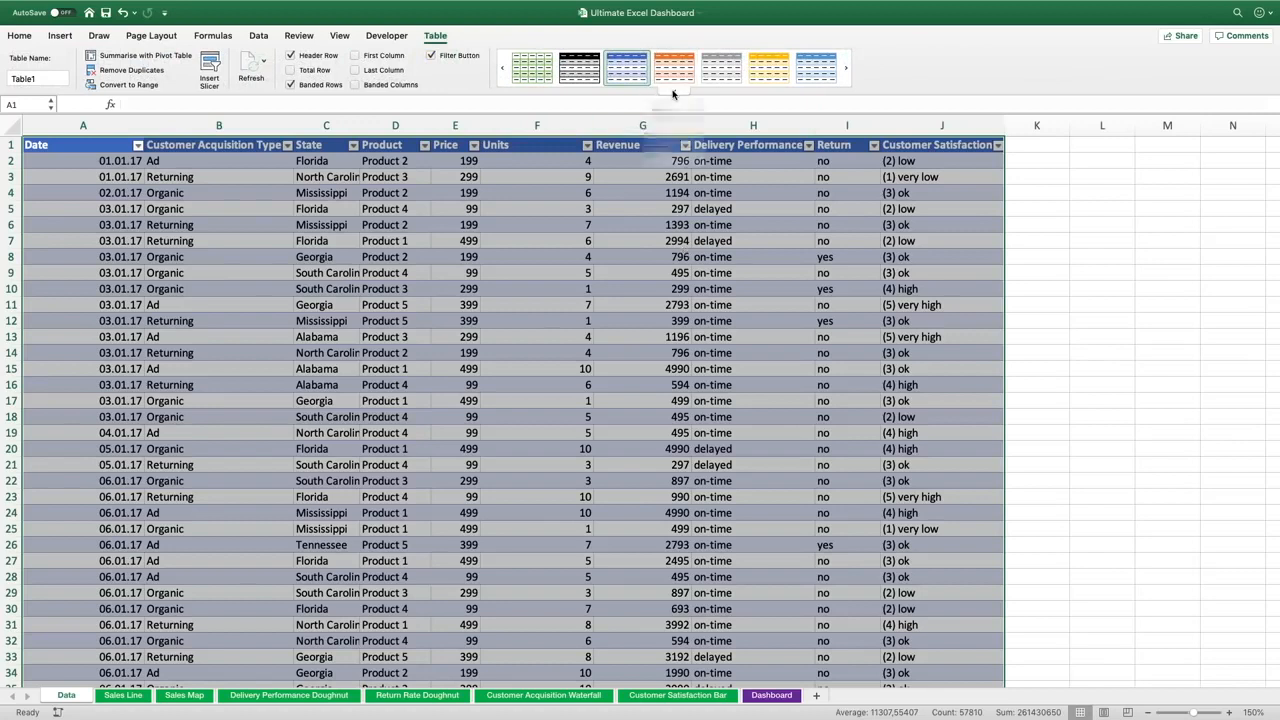
Apply the plain white table style and rename the table Data_Table
click(673, 94)
click(533, 136)
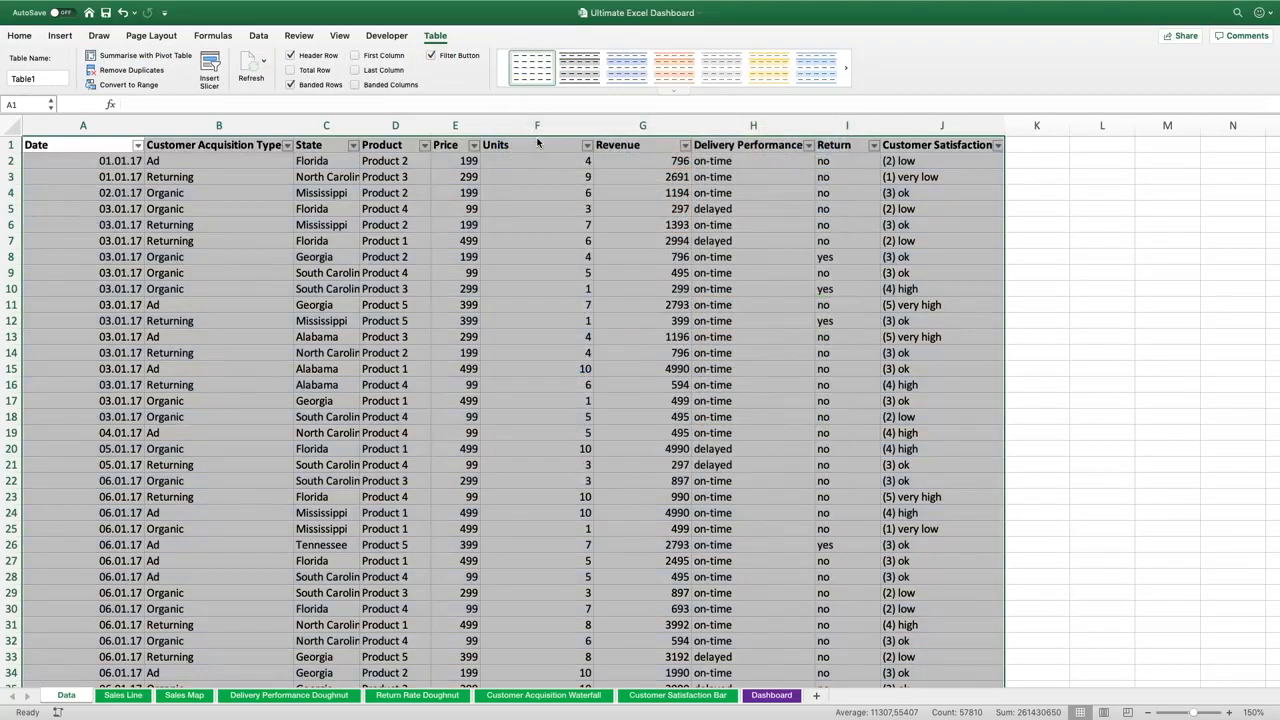
click(104, 146)
double_click(41, 78)
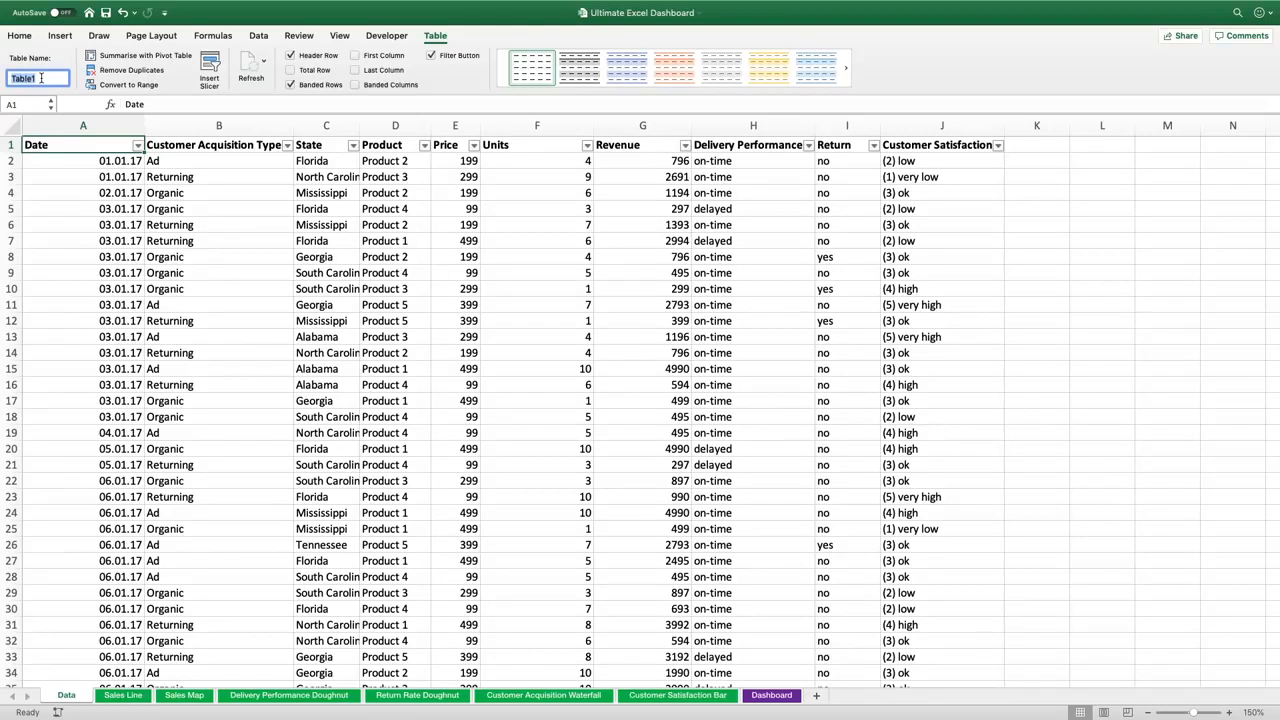
text(Data_)
key(Return)
On the Sales Line sheet, insert a PivotTable using Data_Table as source, placed at cell A1 of the existing sheet
click(123, 695)
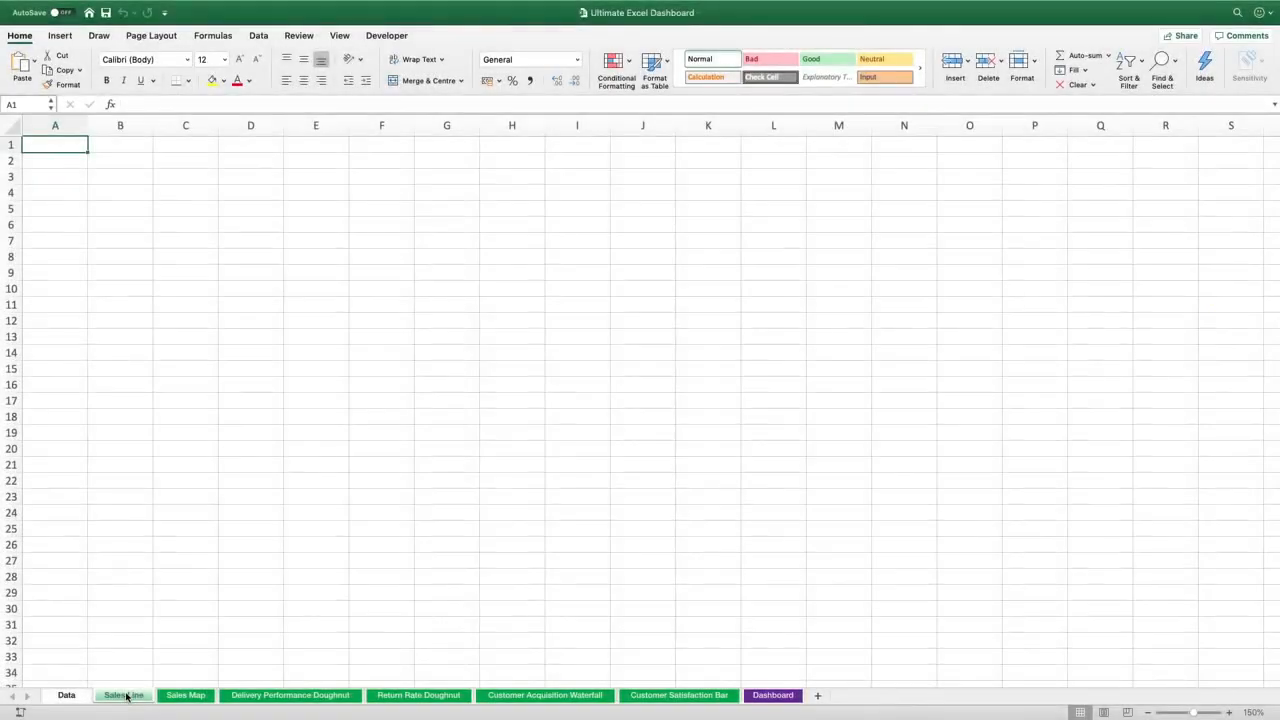
click(62, 37)
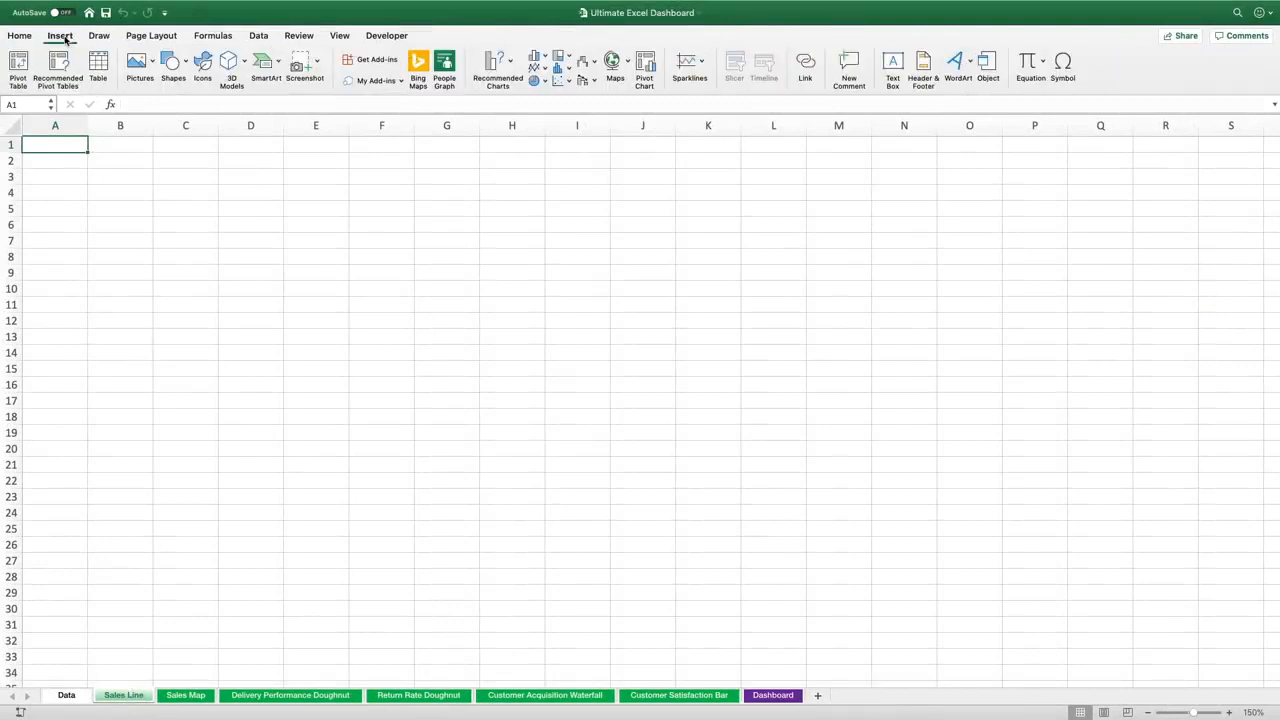
click(16, 66)
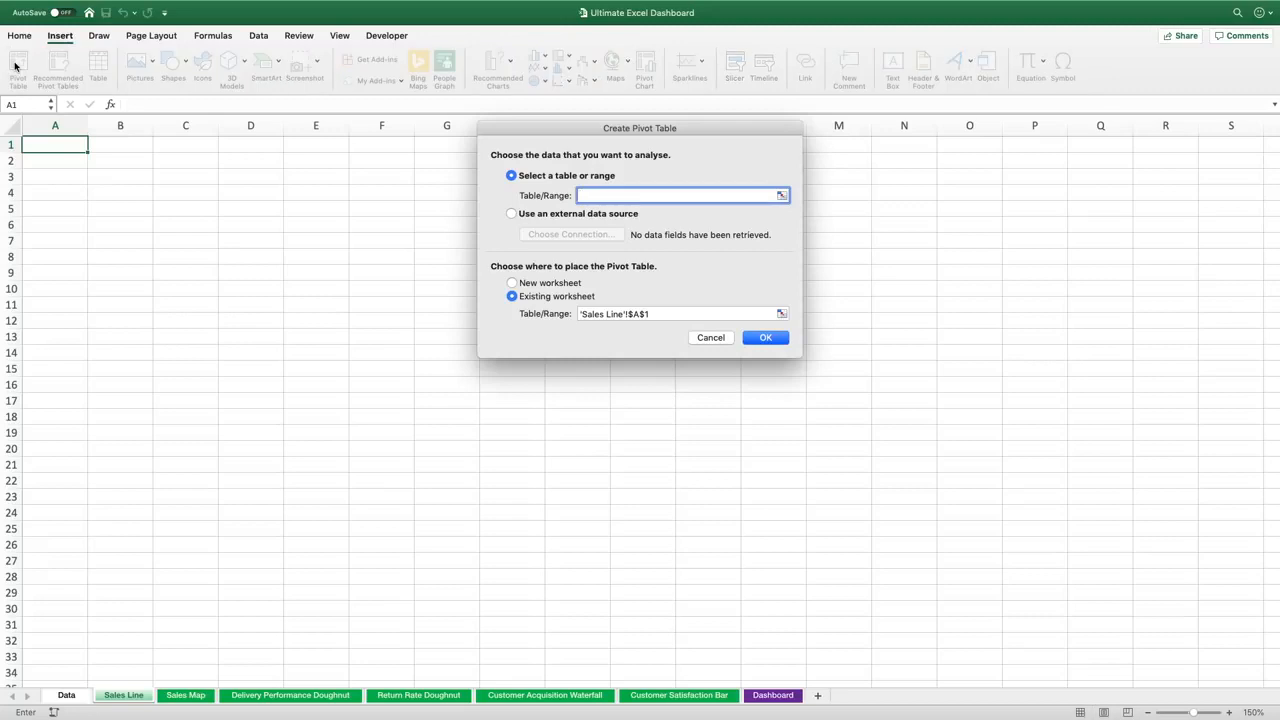
click(781, 195)
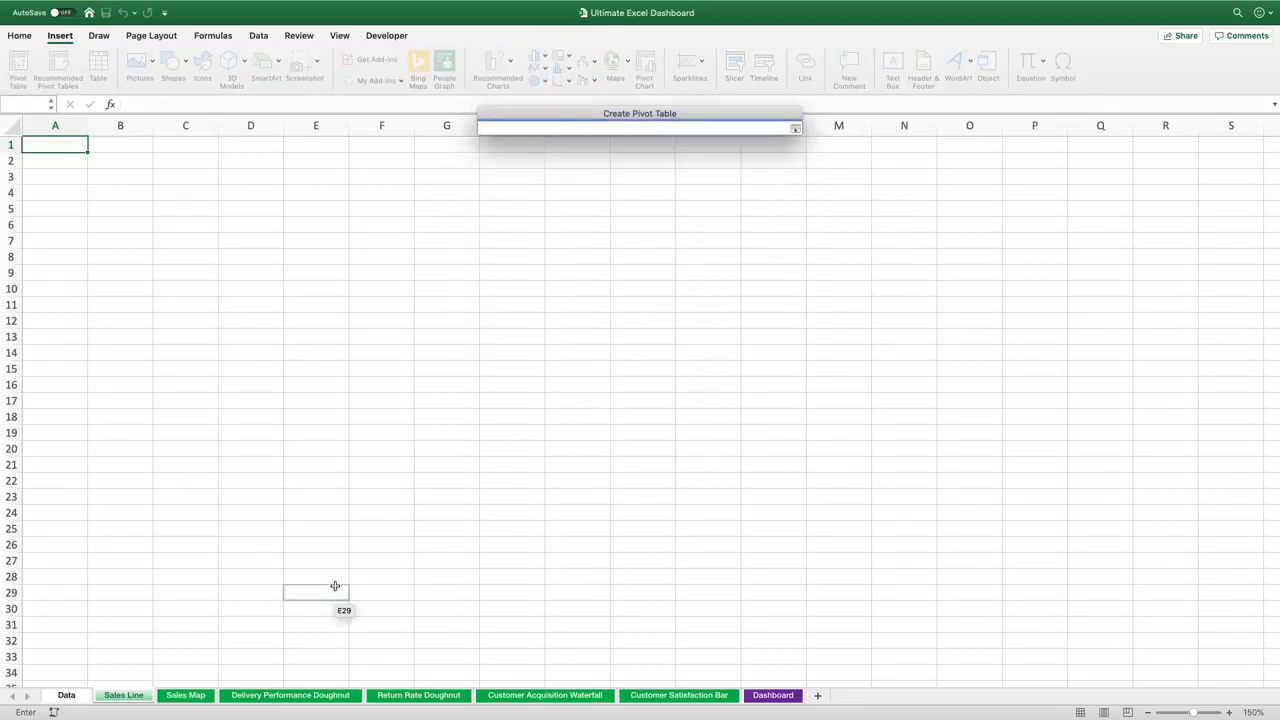
click(72, 697)
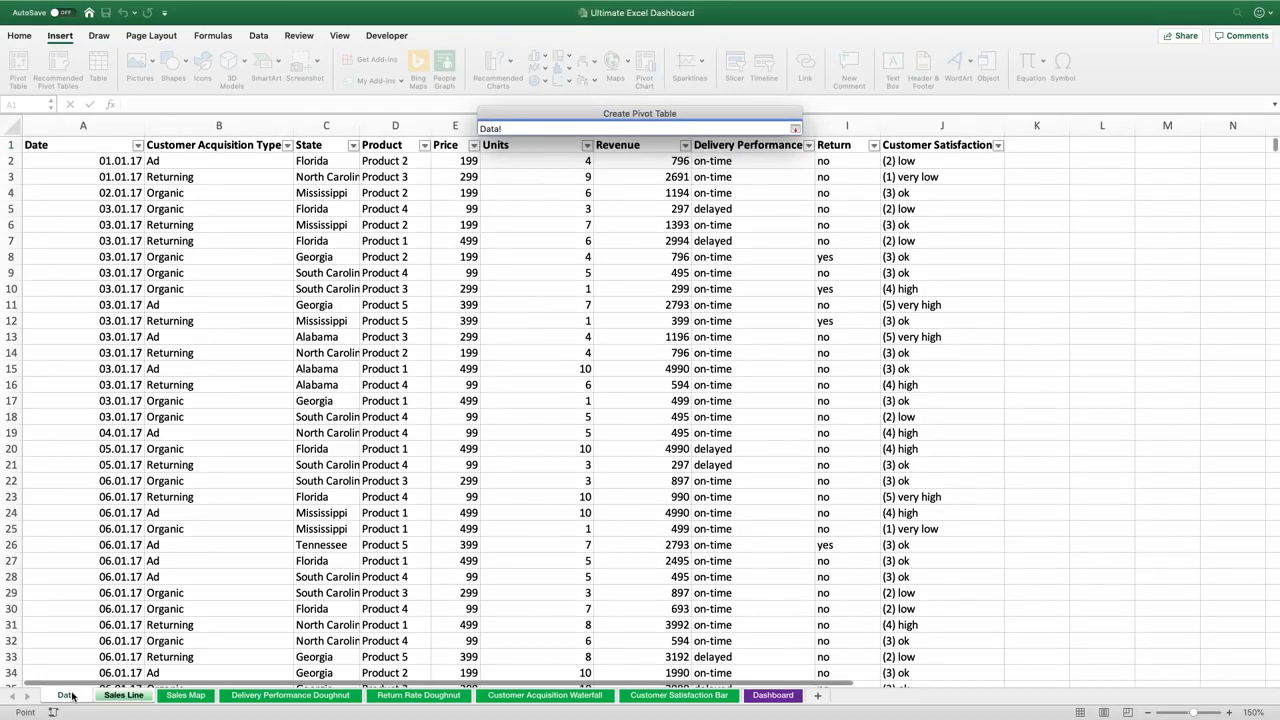
click(114, 145)
key(super+shift+Right)
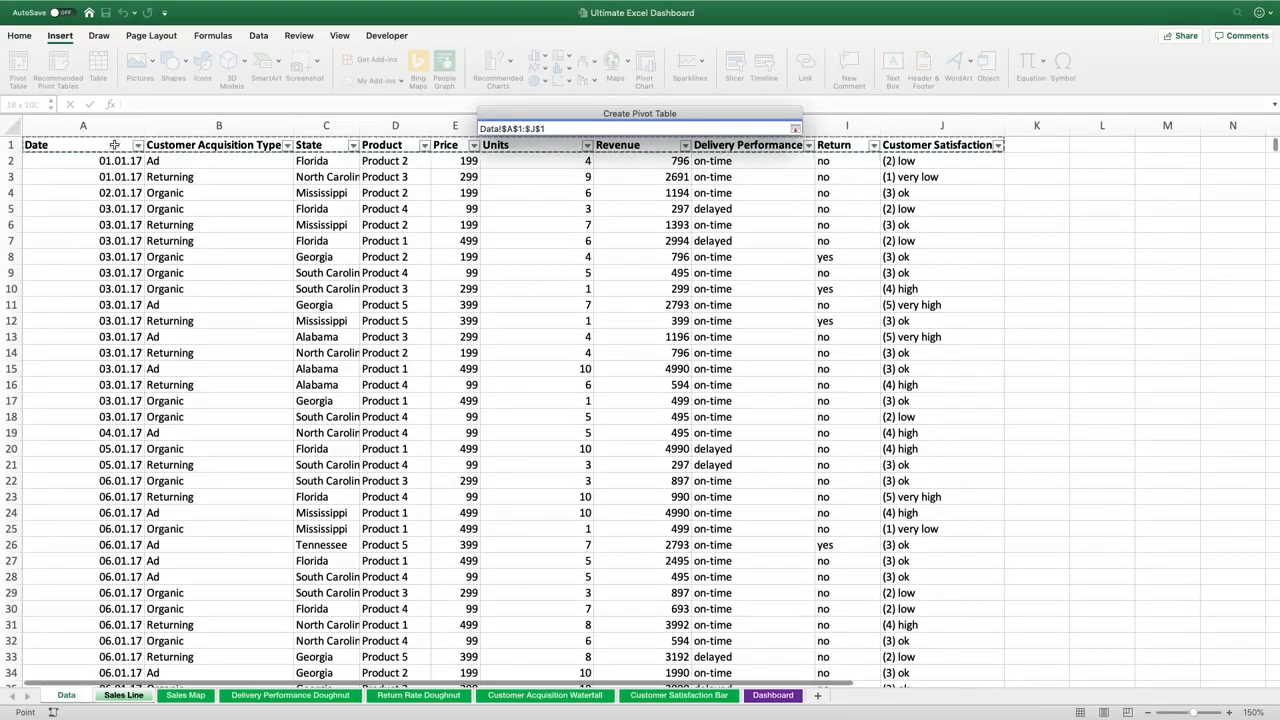
key(super+shift+Down)
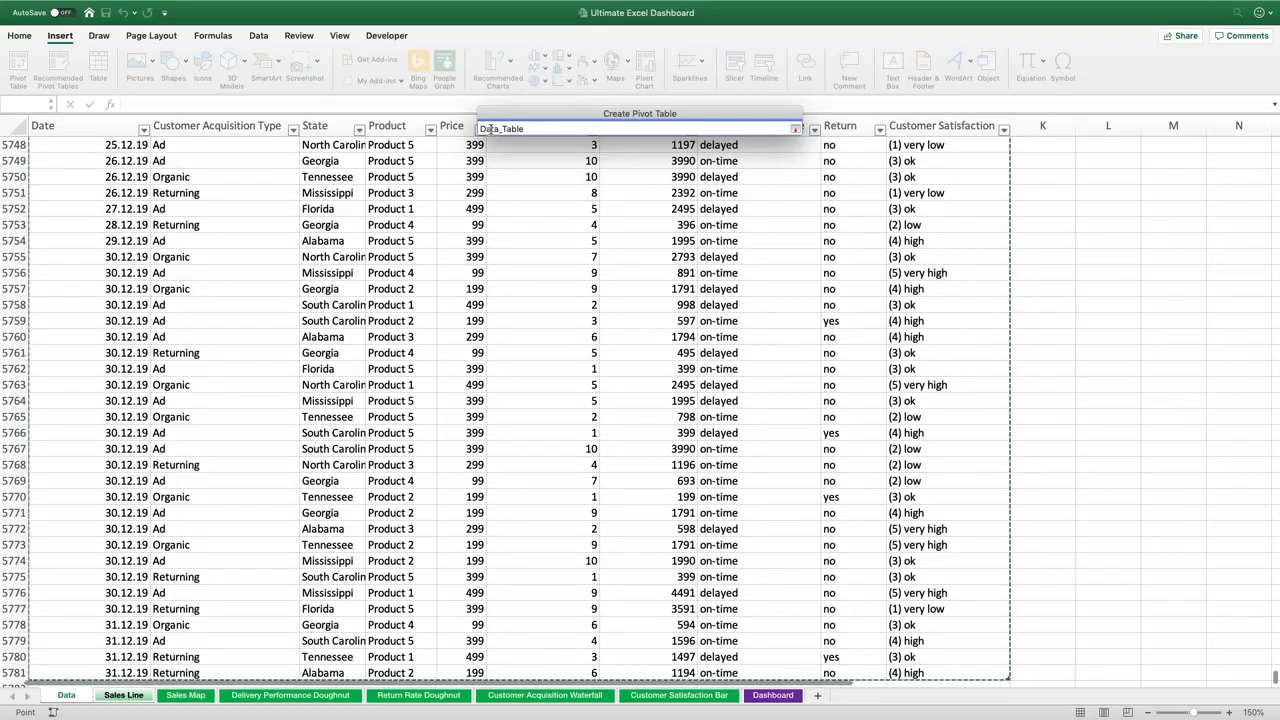
key(Return)
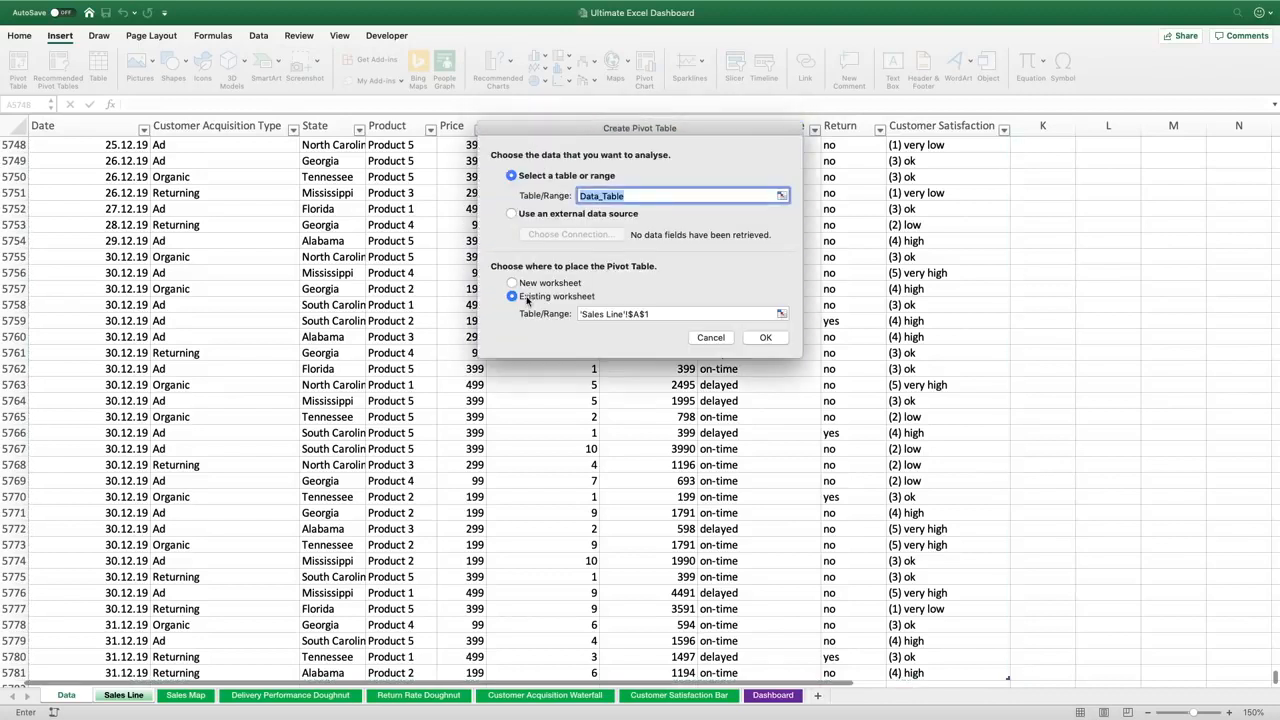
click(760, 338)
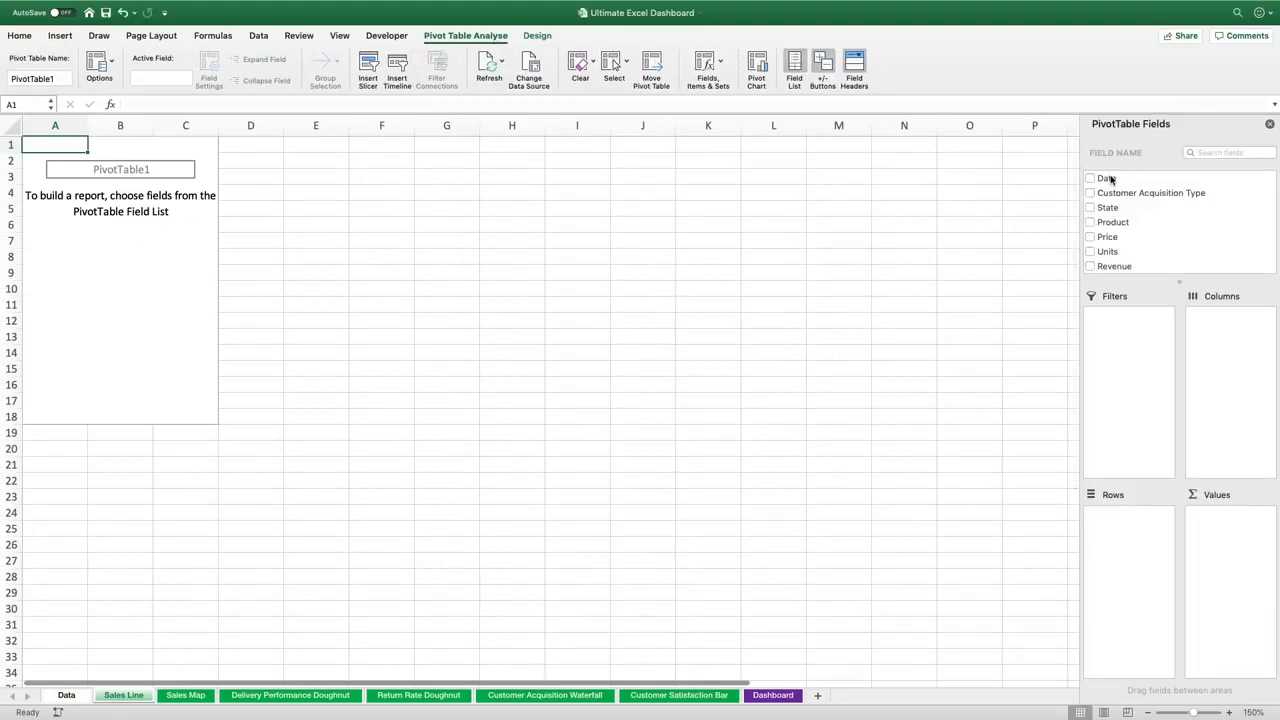
Add the Date field to the PivotTable rows and expand 2017 and its Qtr1
drag(1111, 179, 1132, 545)
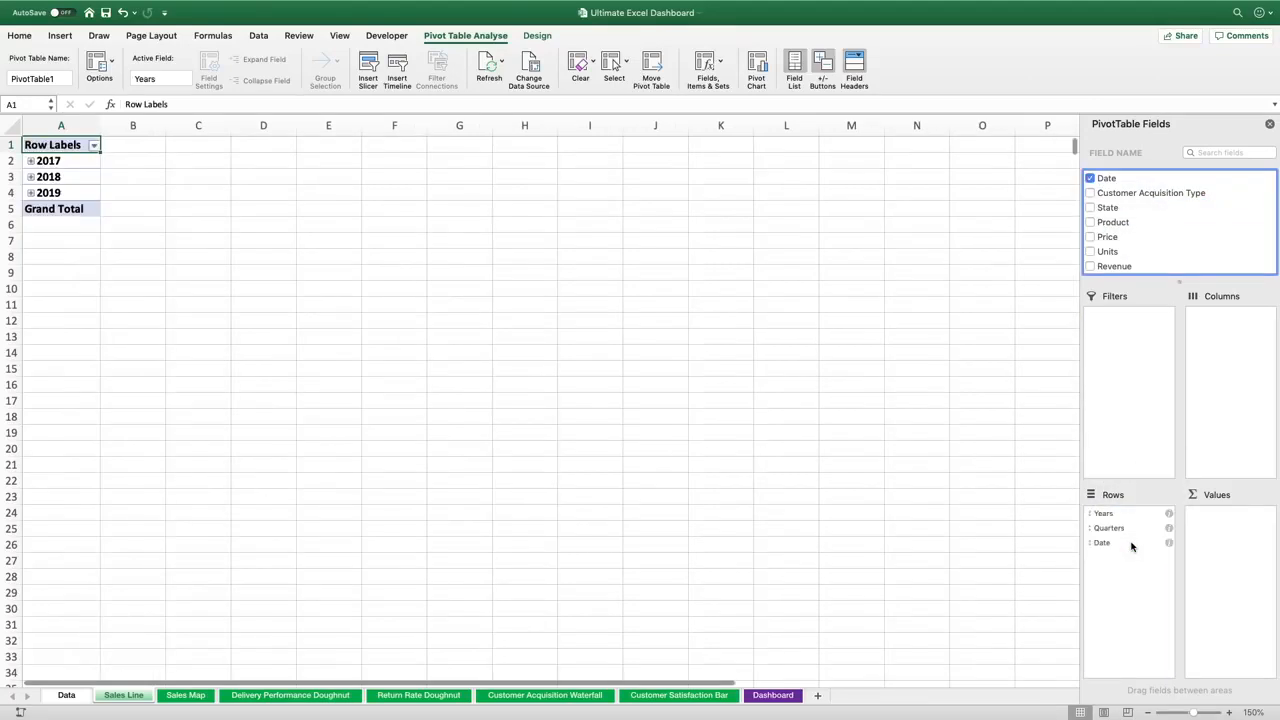
click(1103, 513)
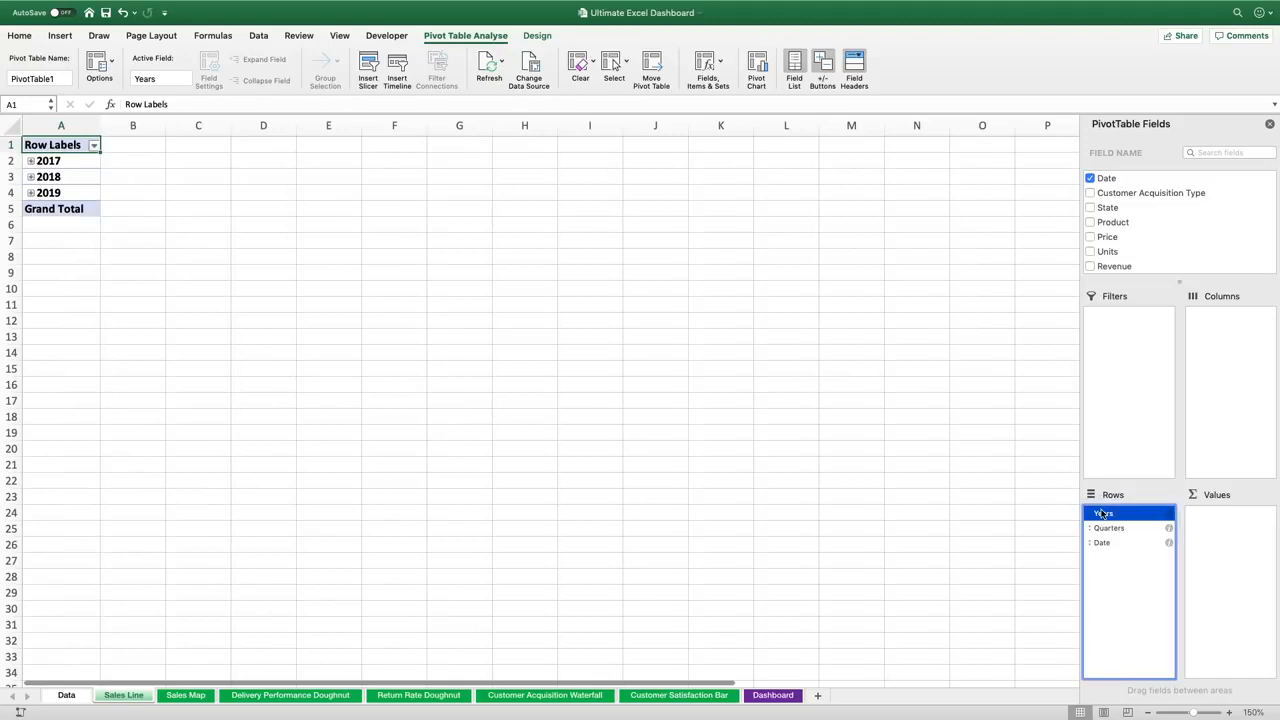
key(Down)
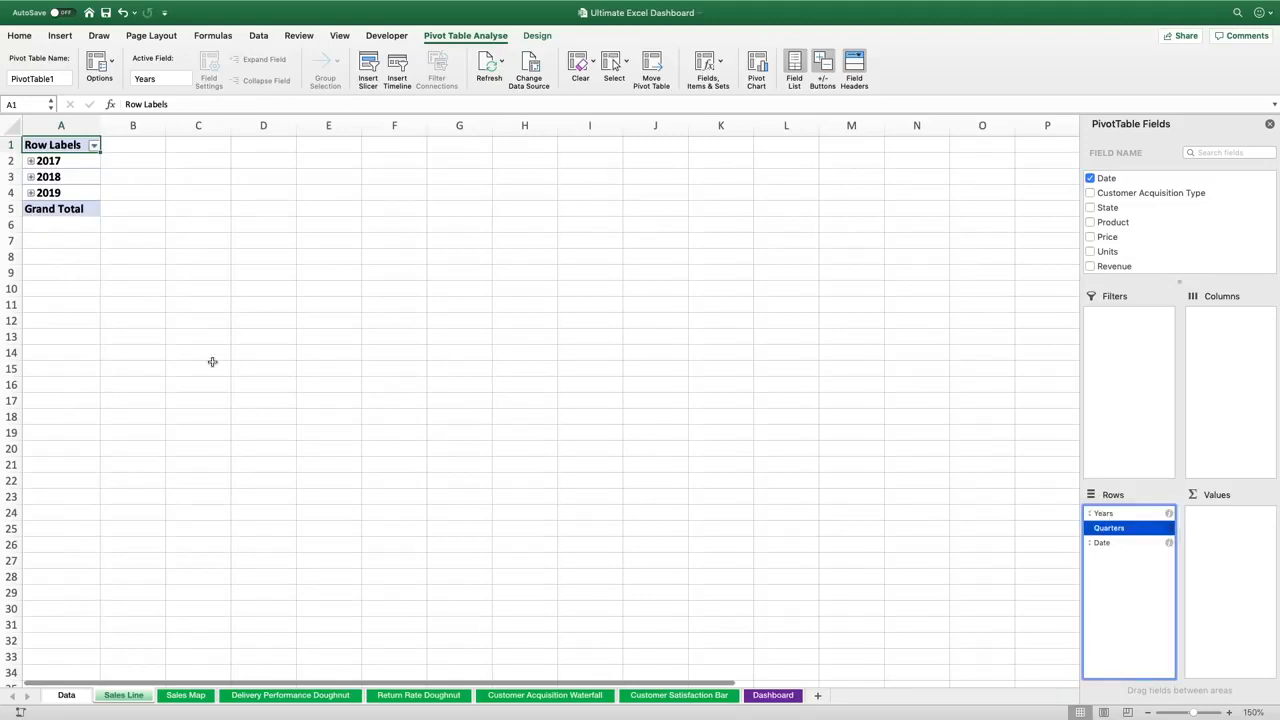
click(31, 161)
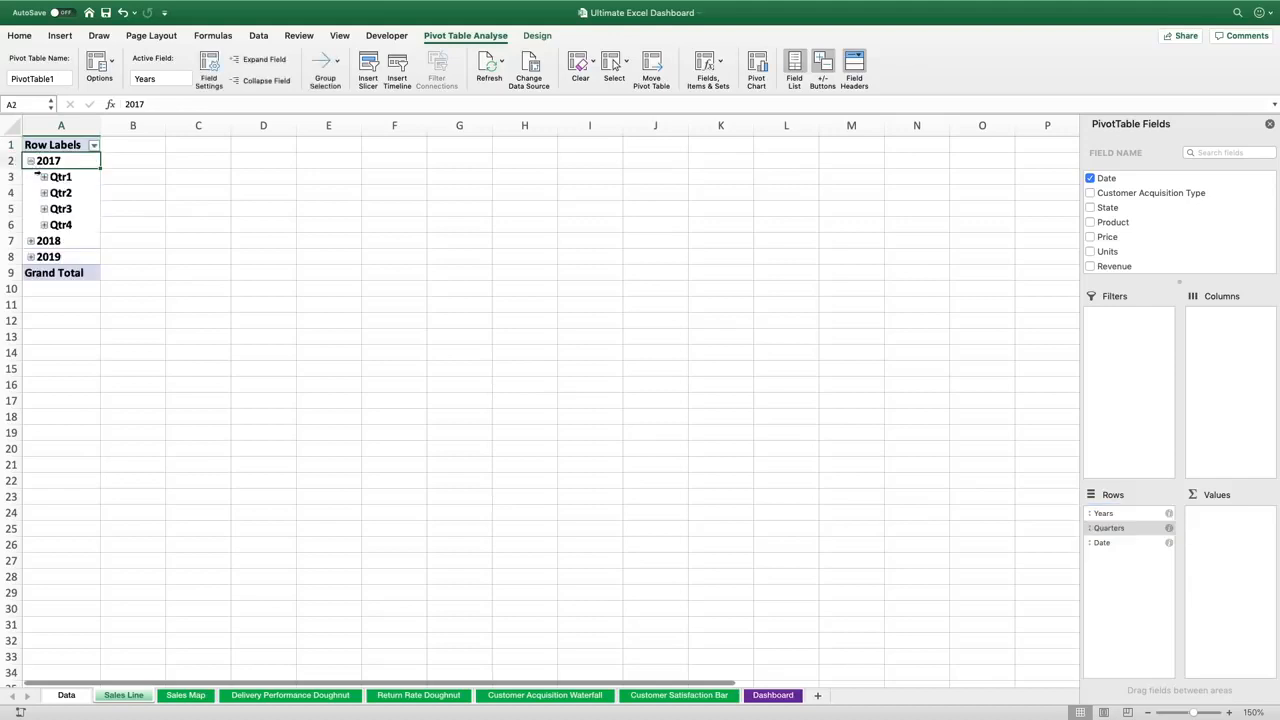
click(44, 177)
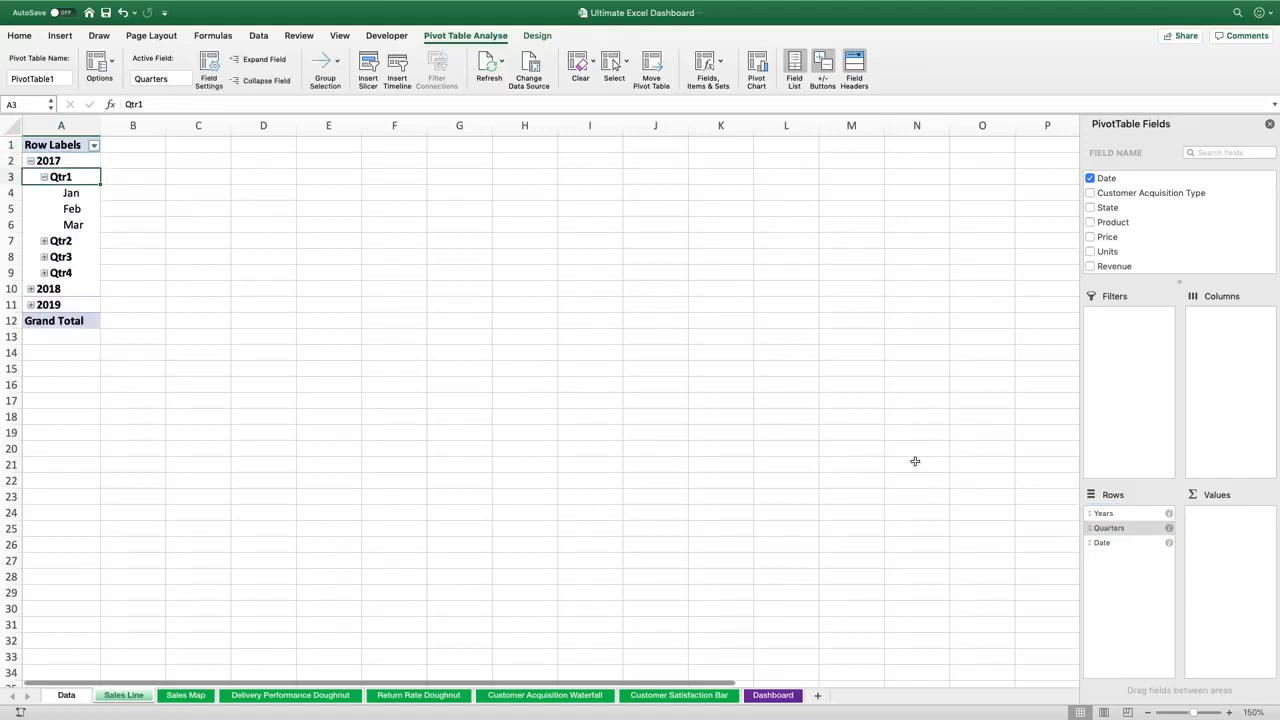
Remove the Quarters field from the rows and expand the 2018 and 2019 groups
click(1104, 531)
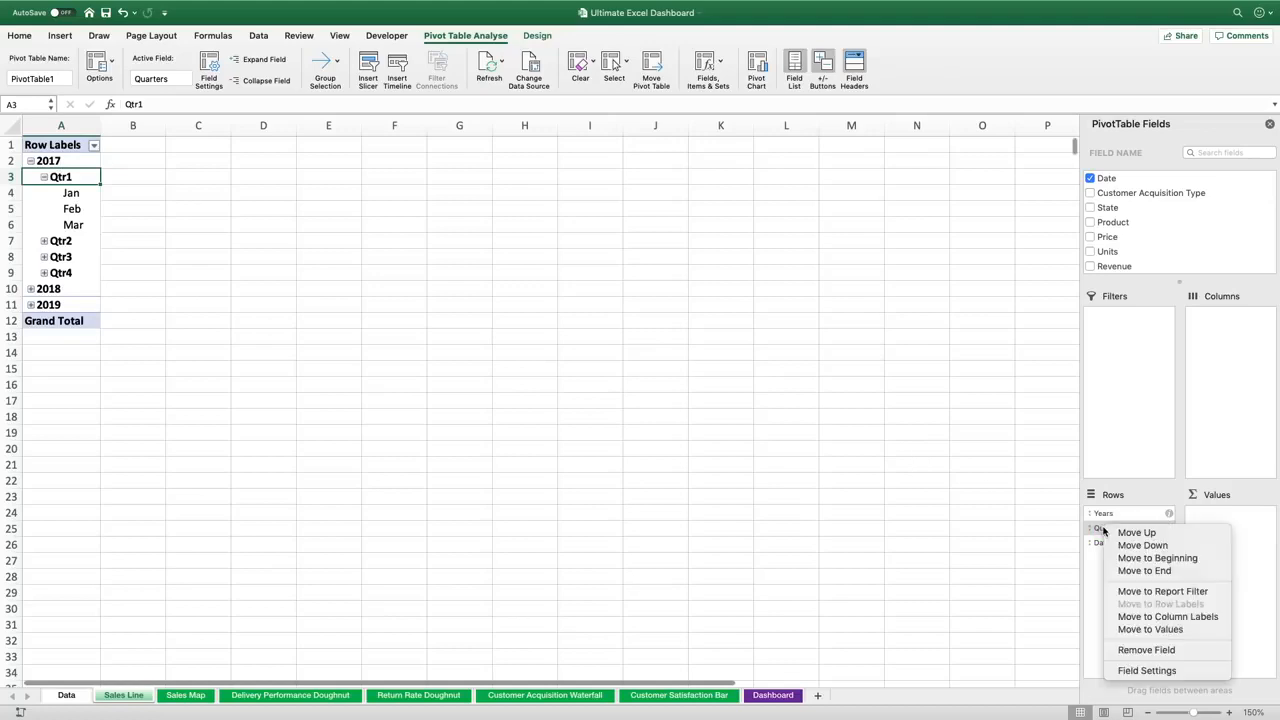
click(1157, 651)
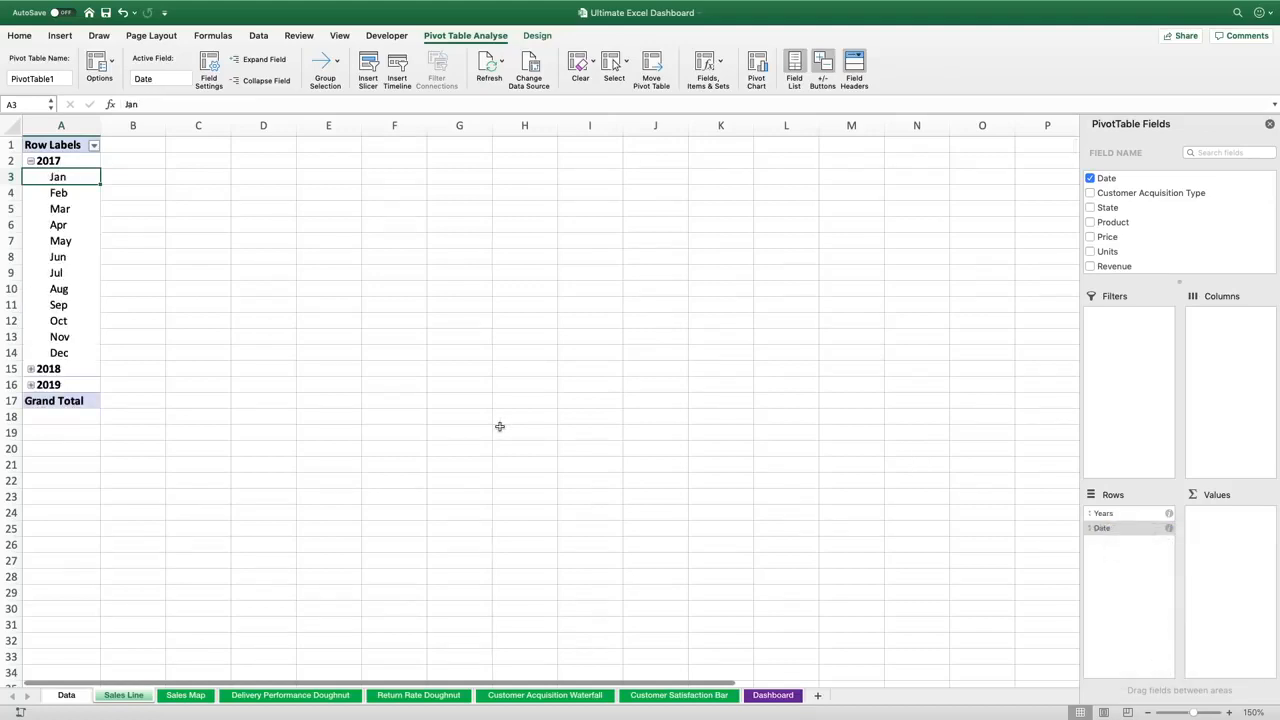
click(31, 369)
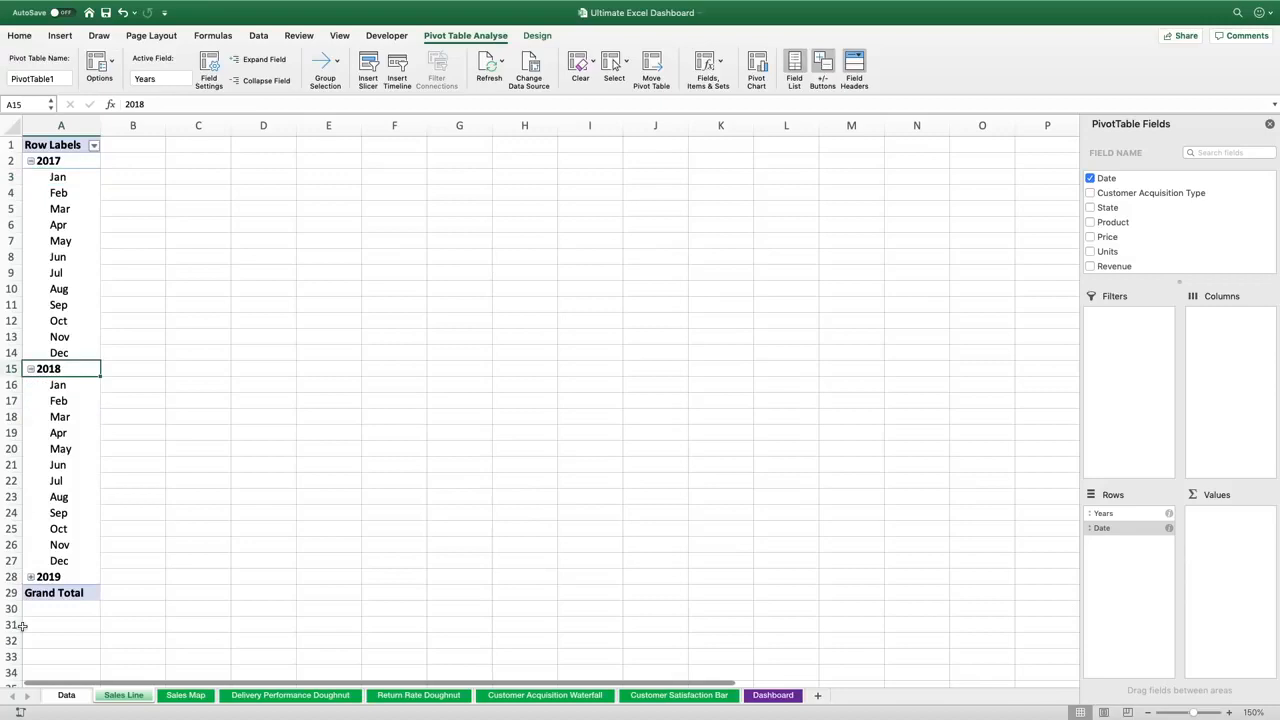
click(31, 577)
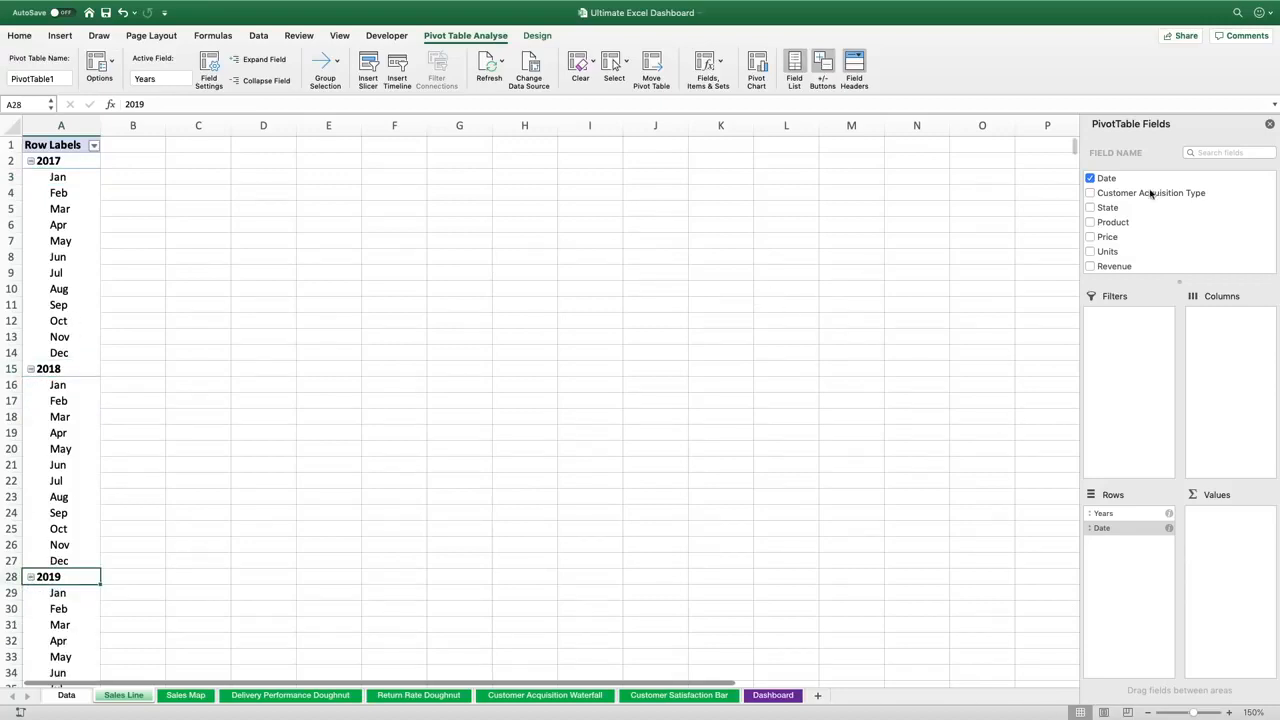
Add the Revenue field to the PivotTable values as Sum of Revenue
drag(1114, 266, 1243, 537)
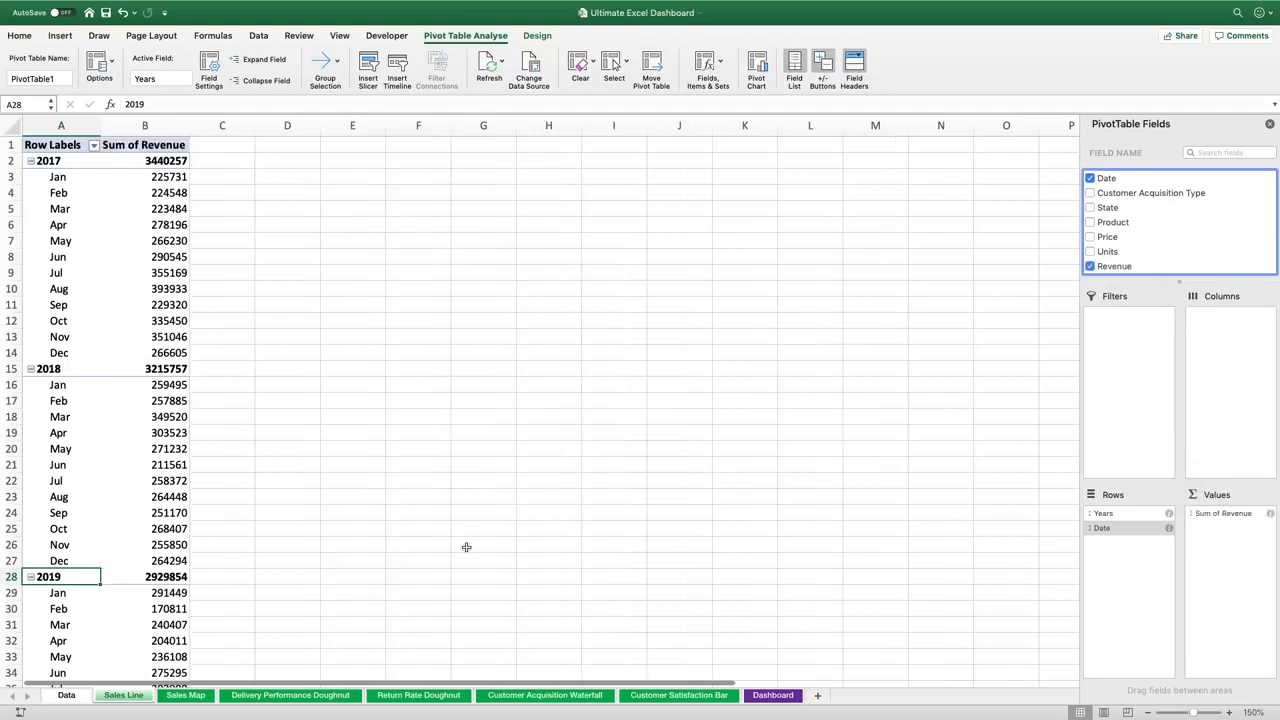
scroll(466, 546, down, 5)
scroll(188, 583, up, 5)
click(132, 165)
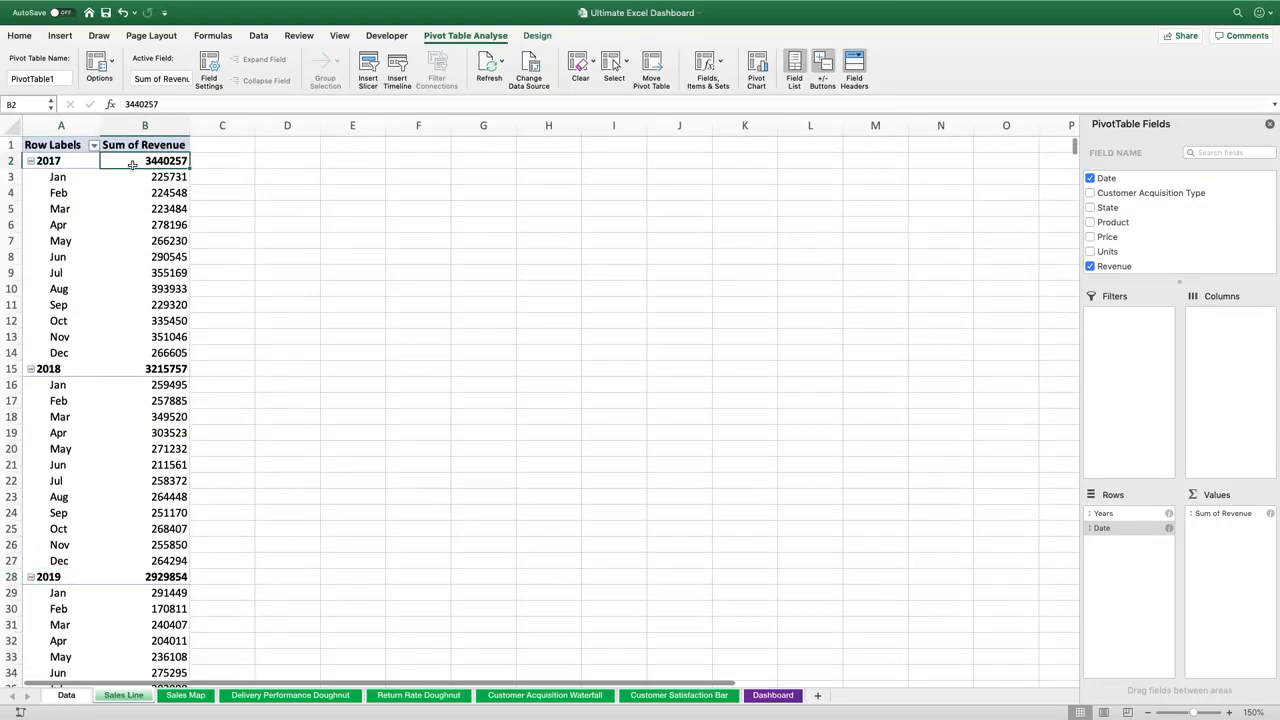
Insert a PivotChart from the revenue PivotTable and move it next to the table near the top
click(60, 37)
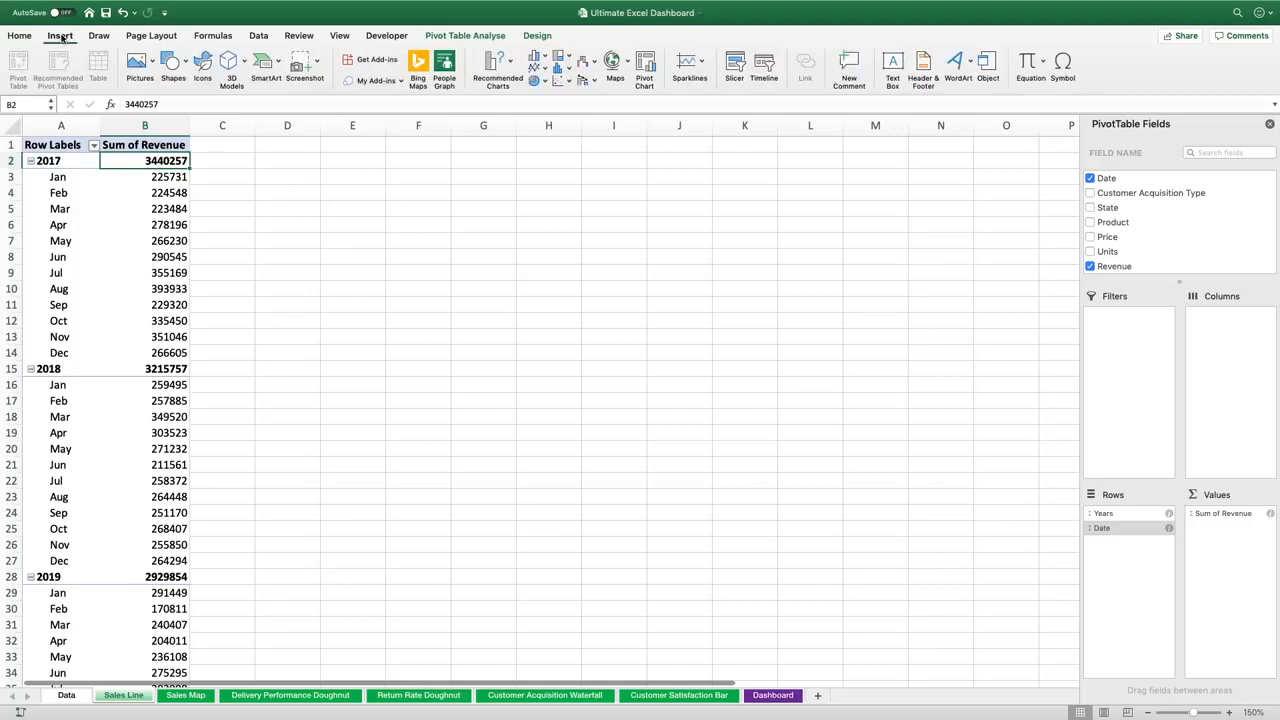
click(648, 62)
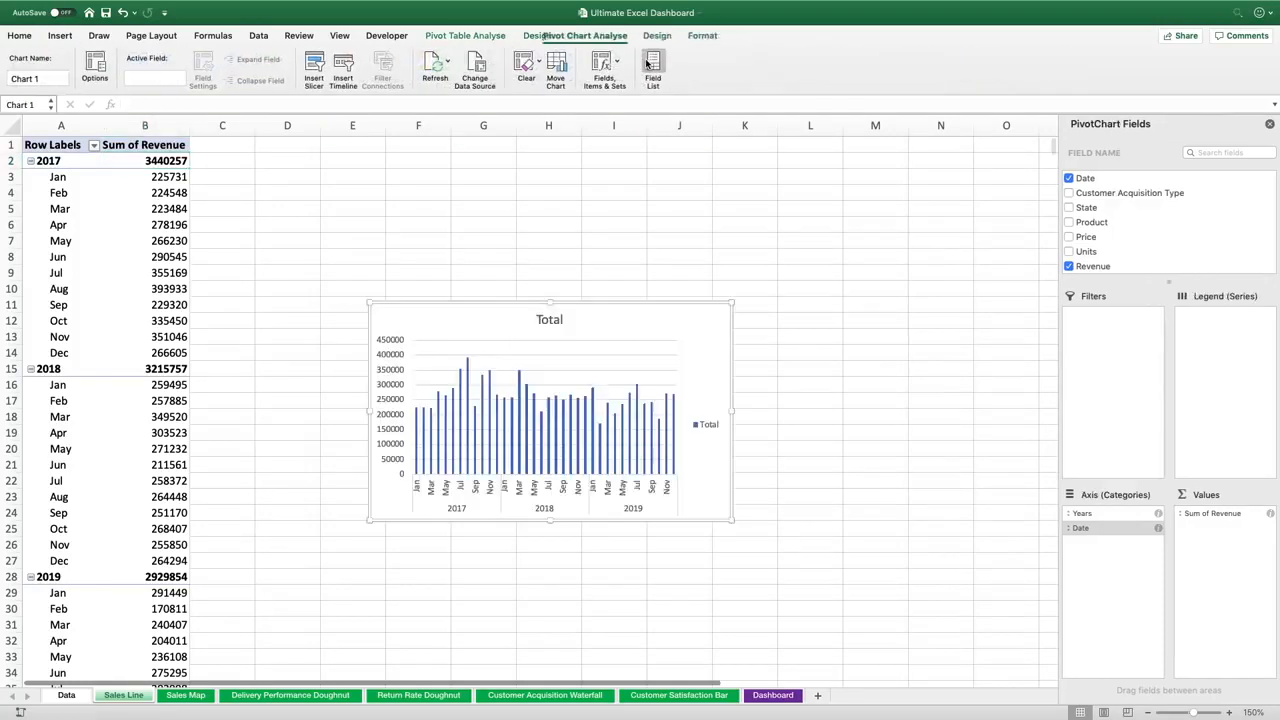
drag(646, 309, 591, 156)
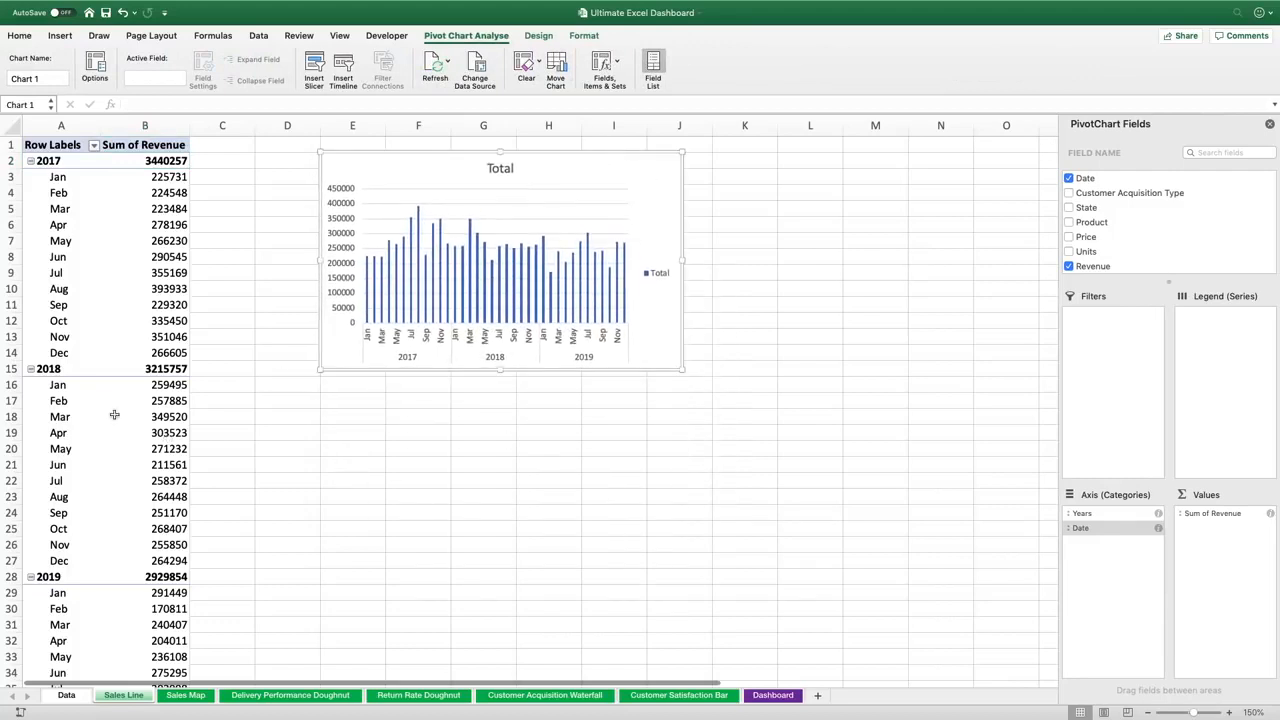
Change the revenue PivotChart's type to a line chart
click(31, 578)
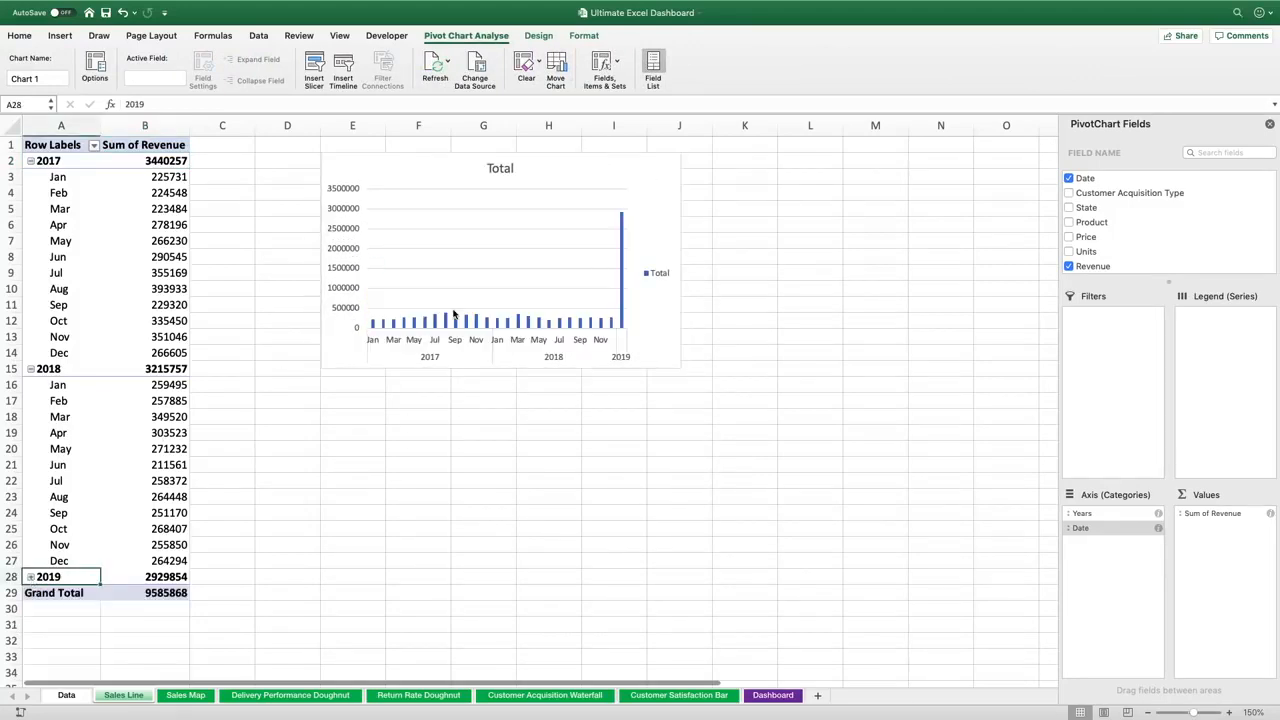
click(31, 577)
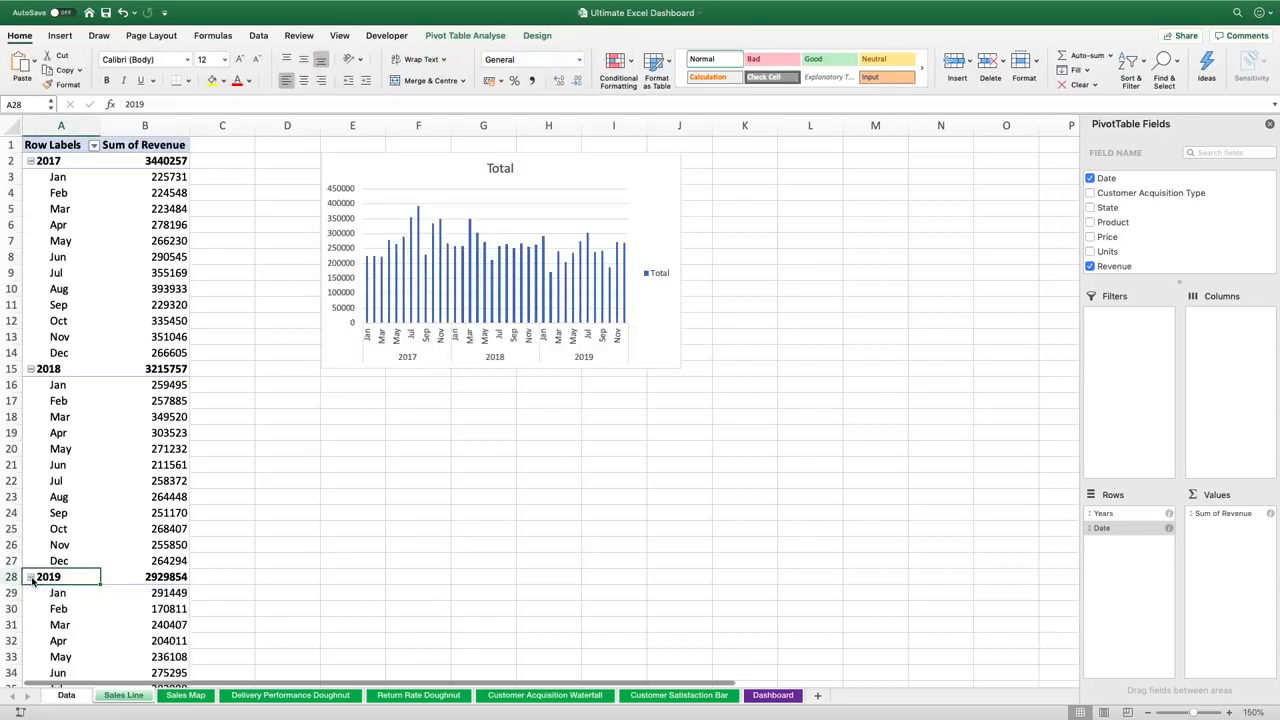
click(651, 170)
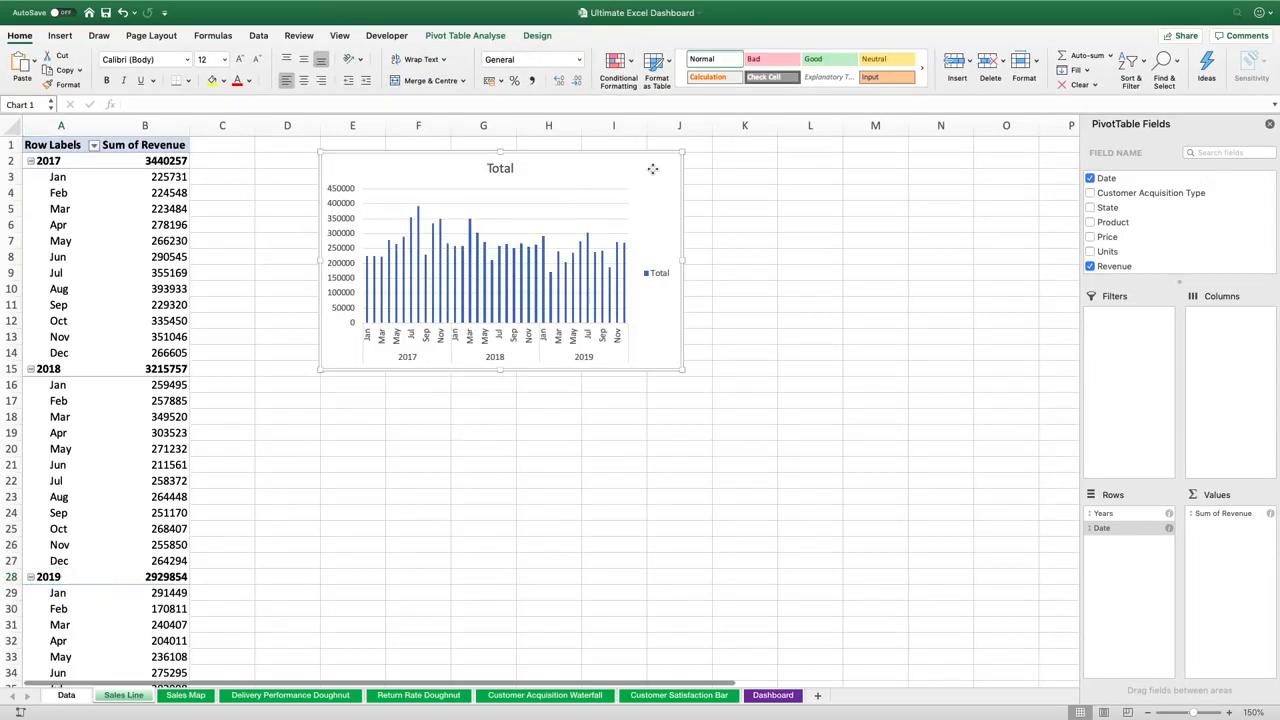
click(537, 36)
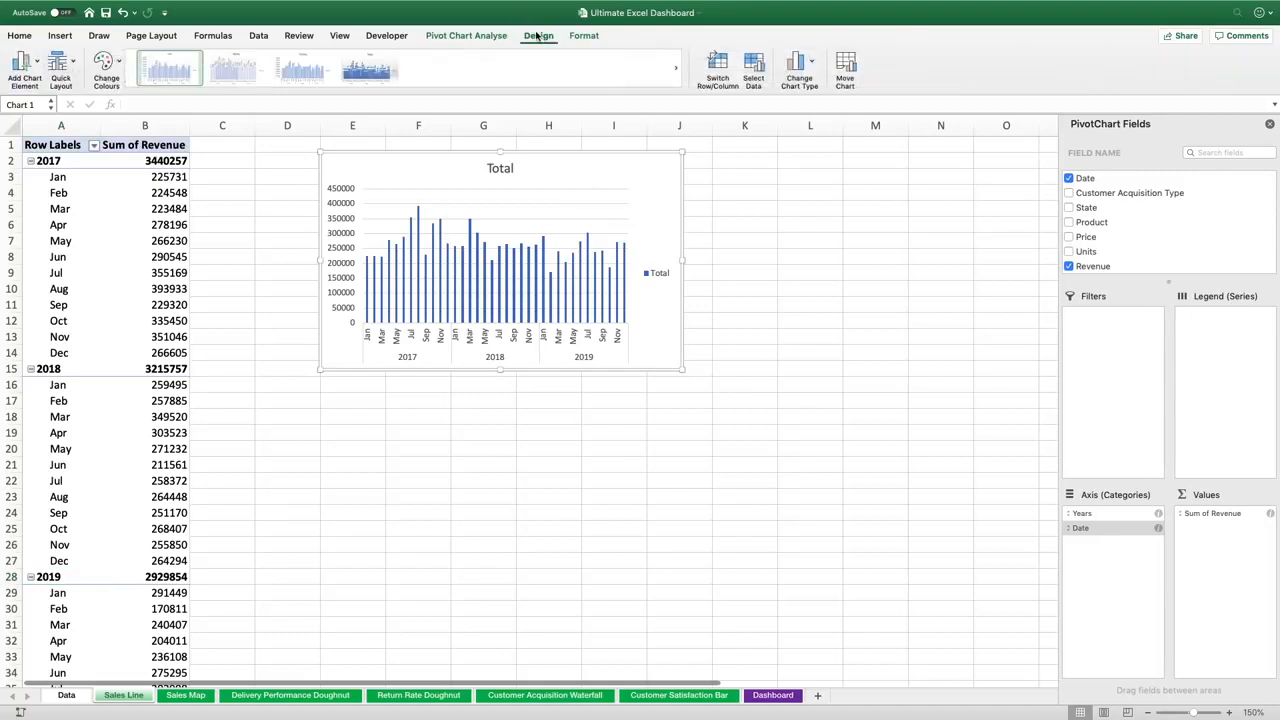
click(812, 63)
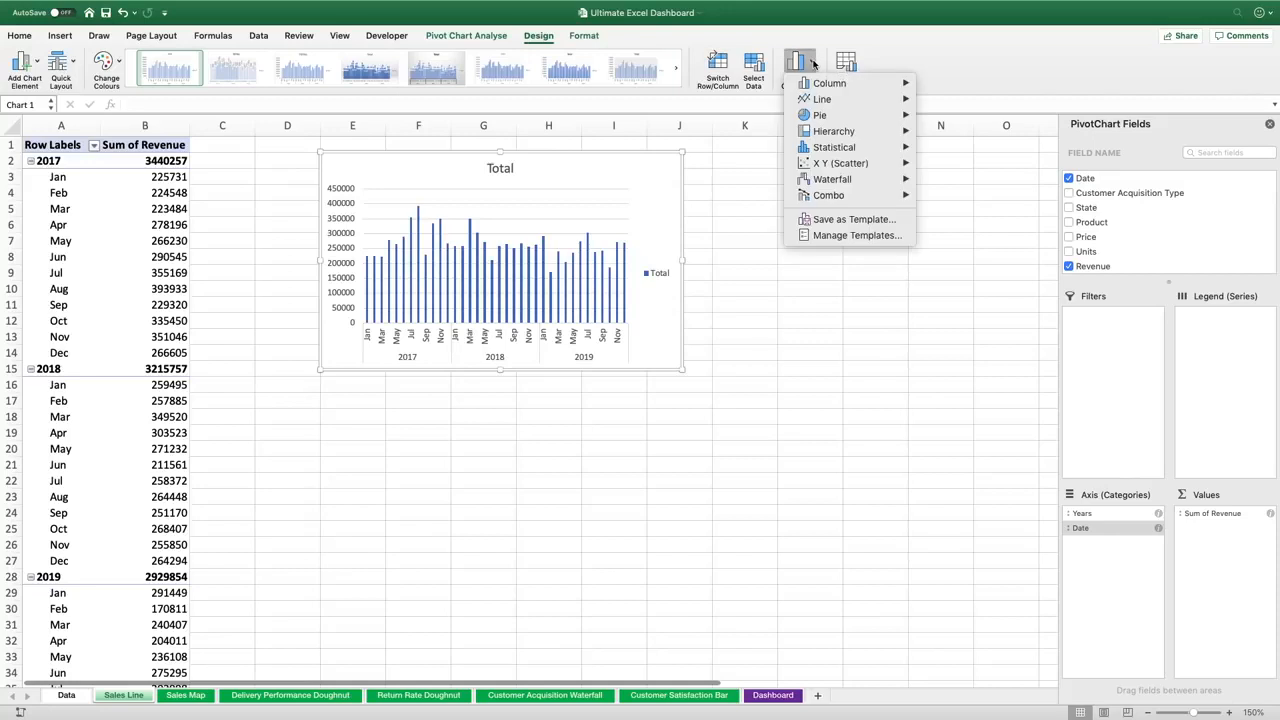
mouse_move(822, 99)
click(960, 150)
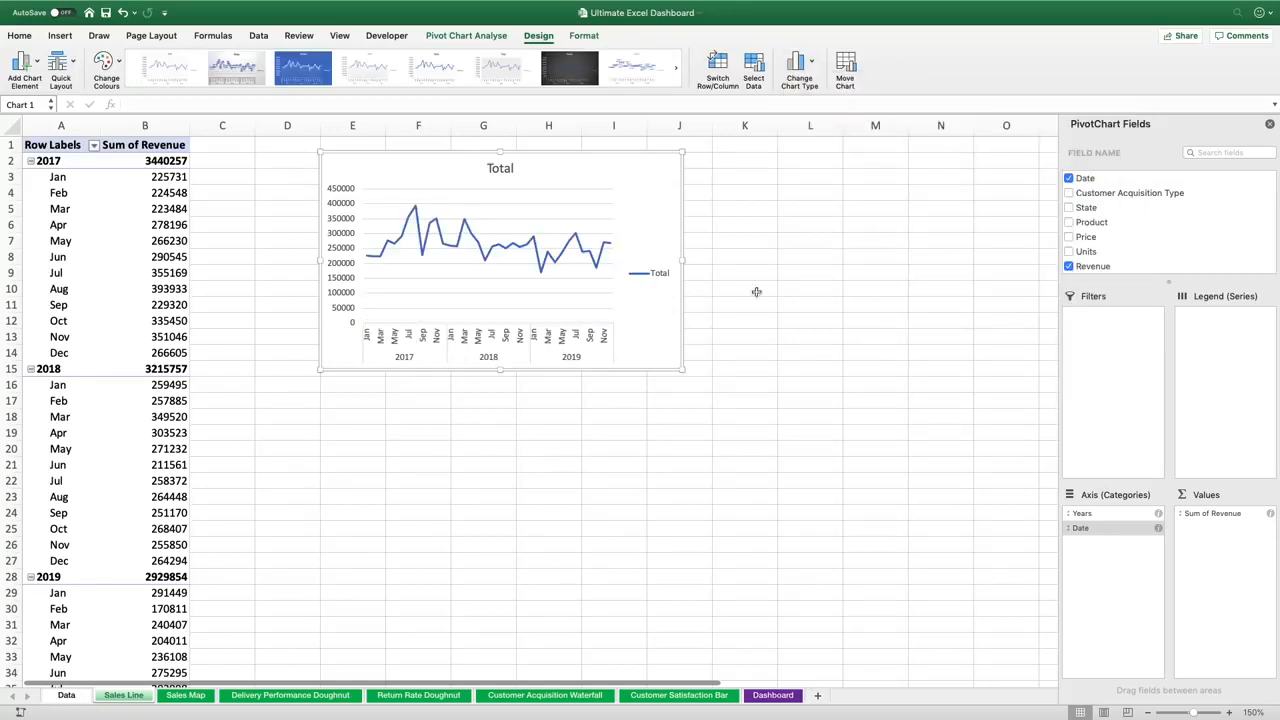
Enlarge the line chart to span about columns E to M and rows 2 to 18, and delete its legend
drag(683, 258, 788, 260)
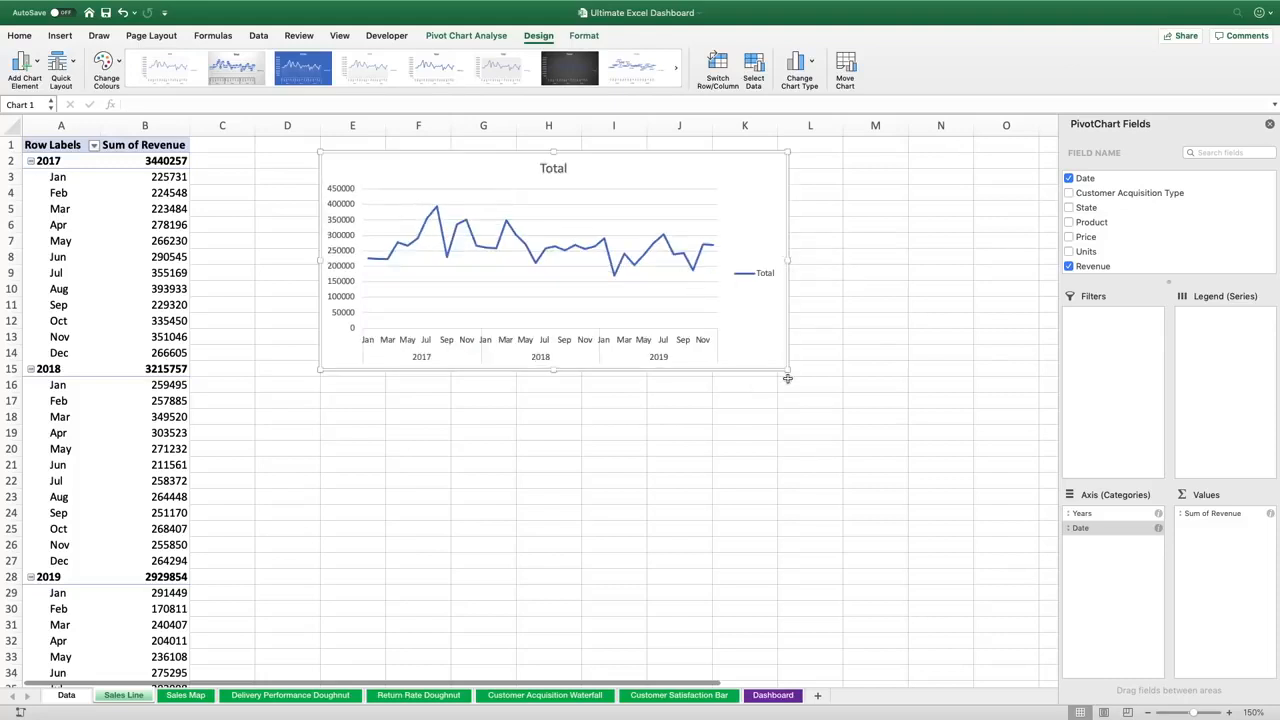
drag(788, 378, 872, 427)
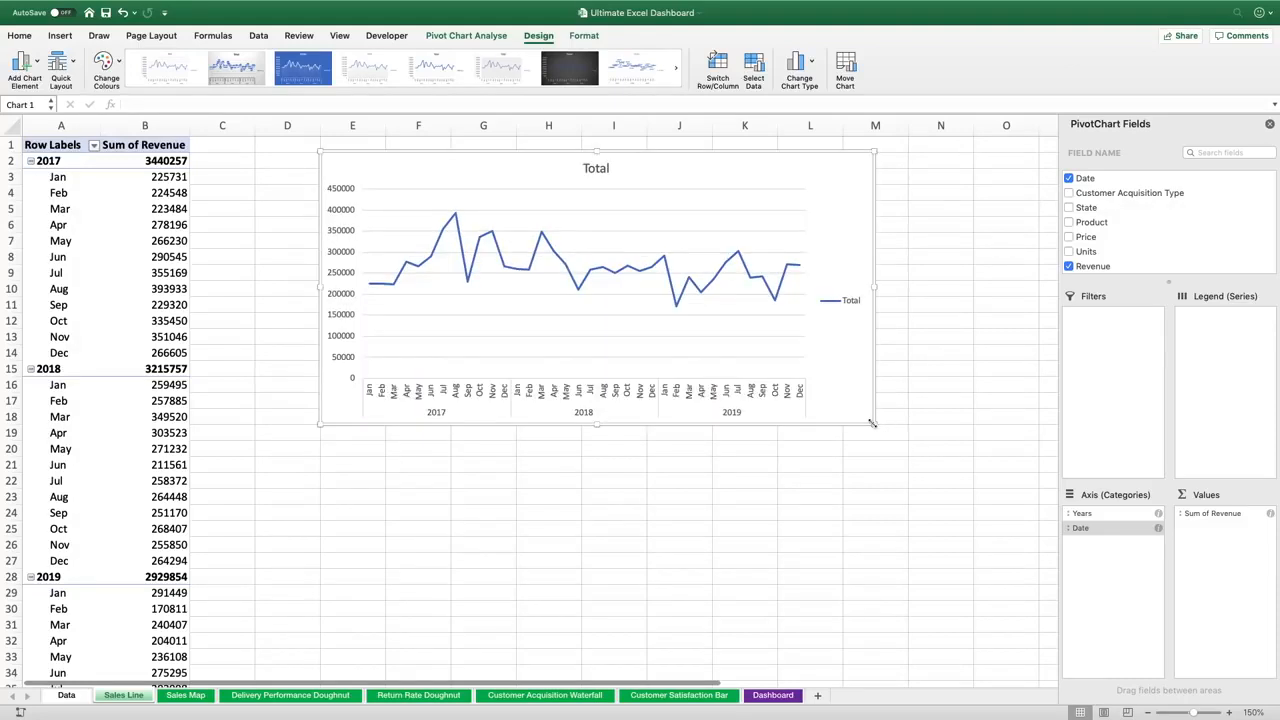
click(850, 303)
key(Delete)
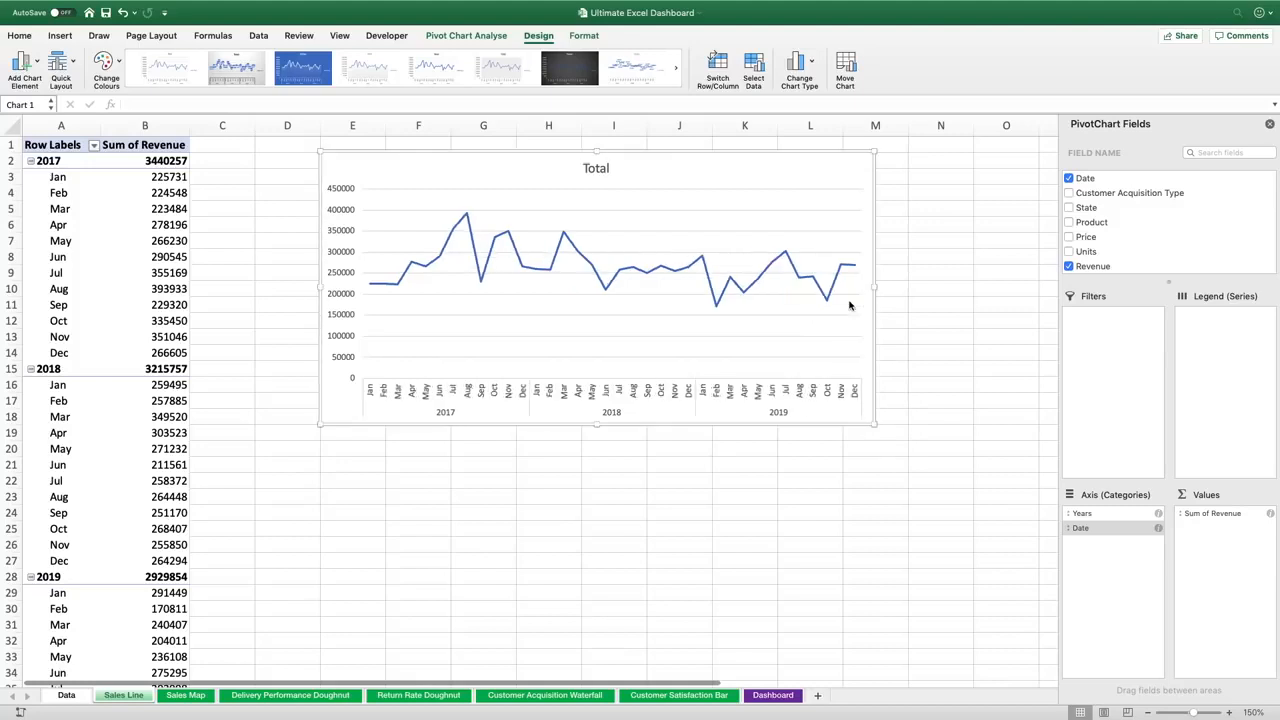
Delete the chart title and the horizontal gridlines from the line chart
click(600, 168)
key(Delete)
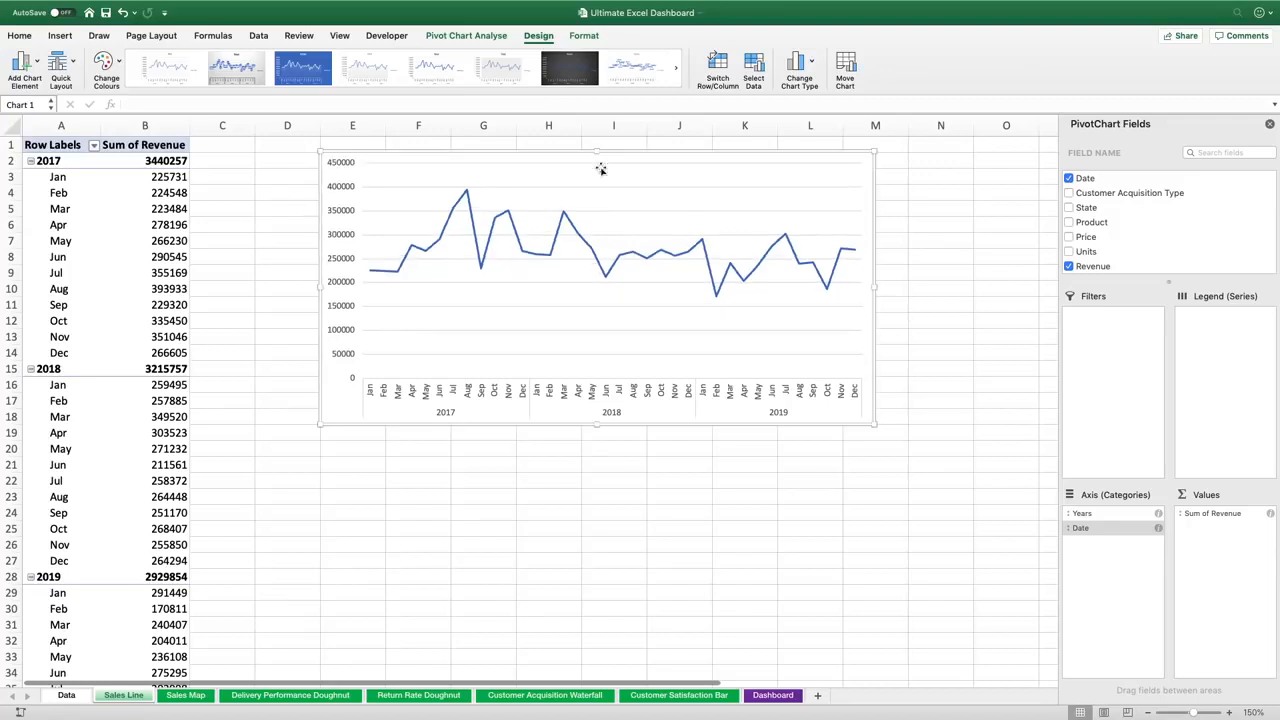
click(585, 187)
key(Delete)
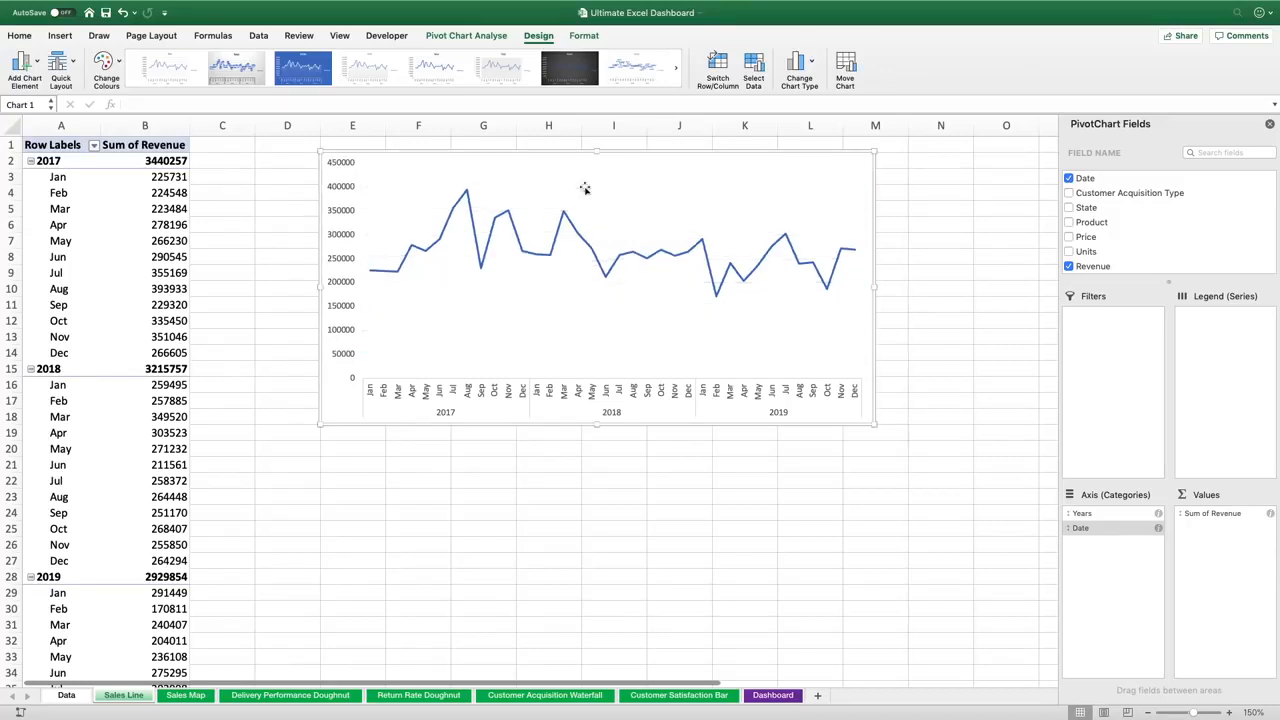
Open the vertical axis formatting and set its number category to Currency
click(345, 213)
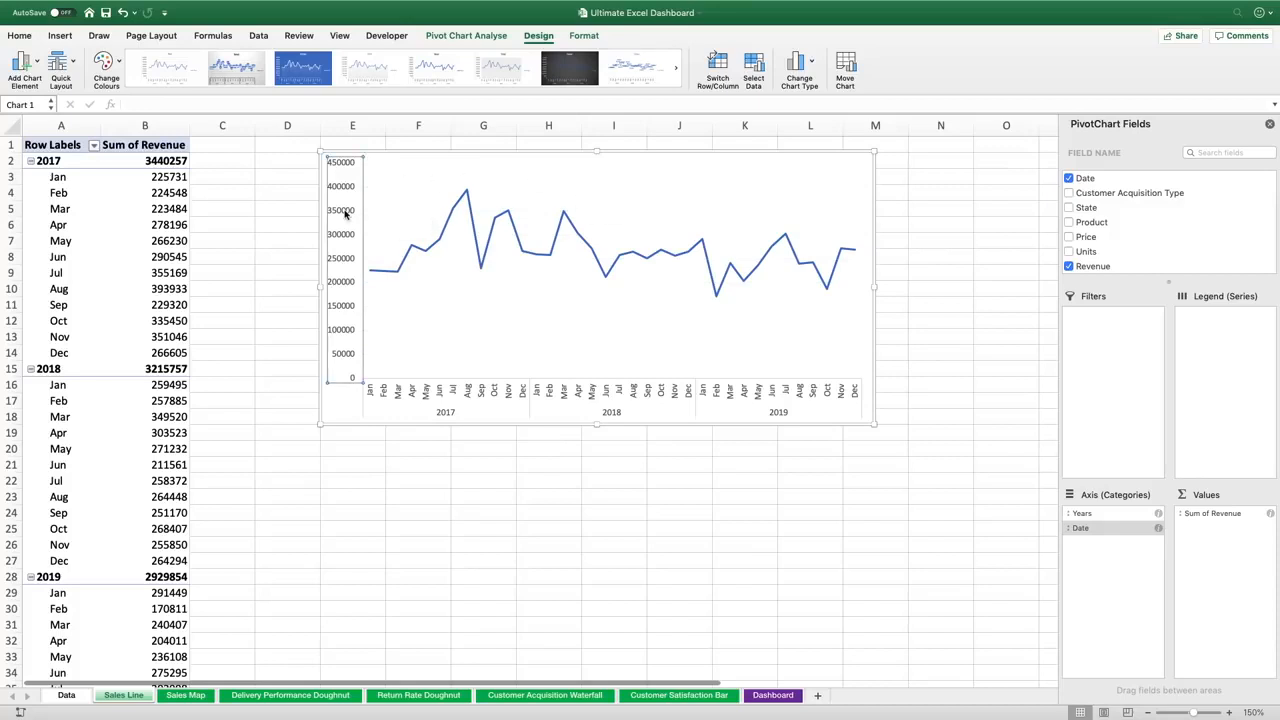
right_click(345, 213)
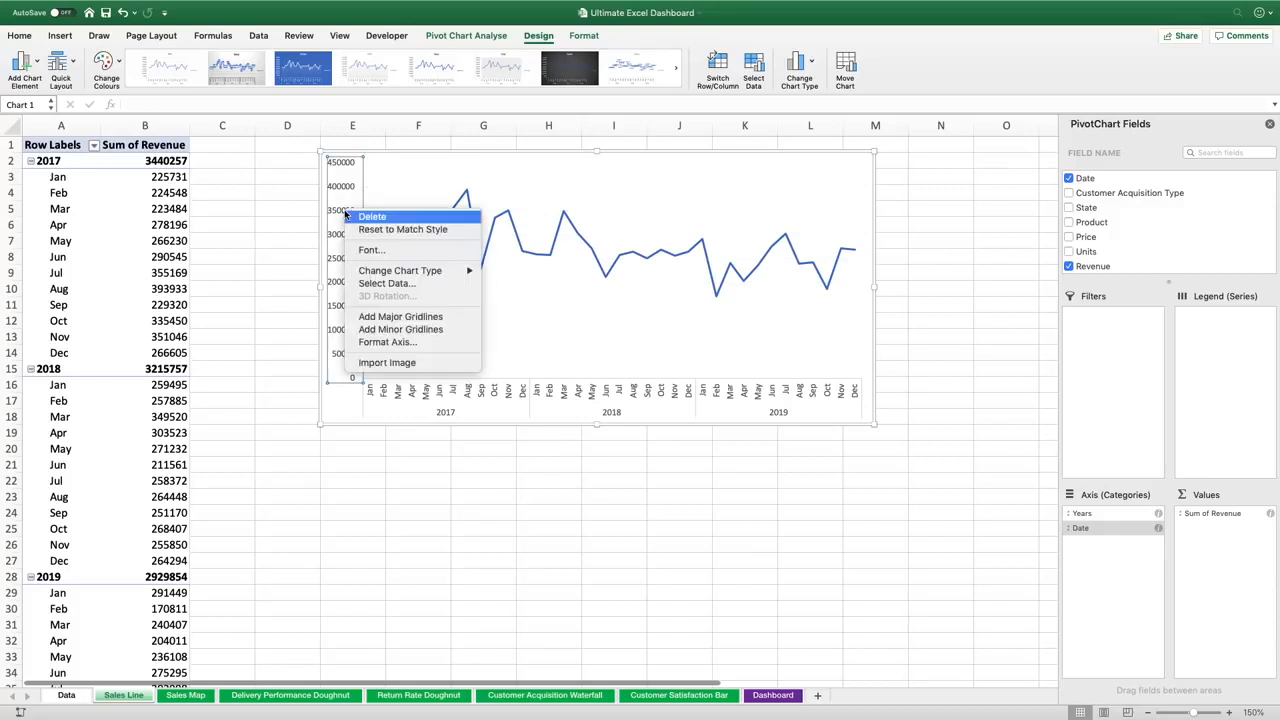
click(401, 342)
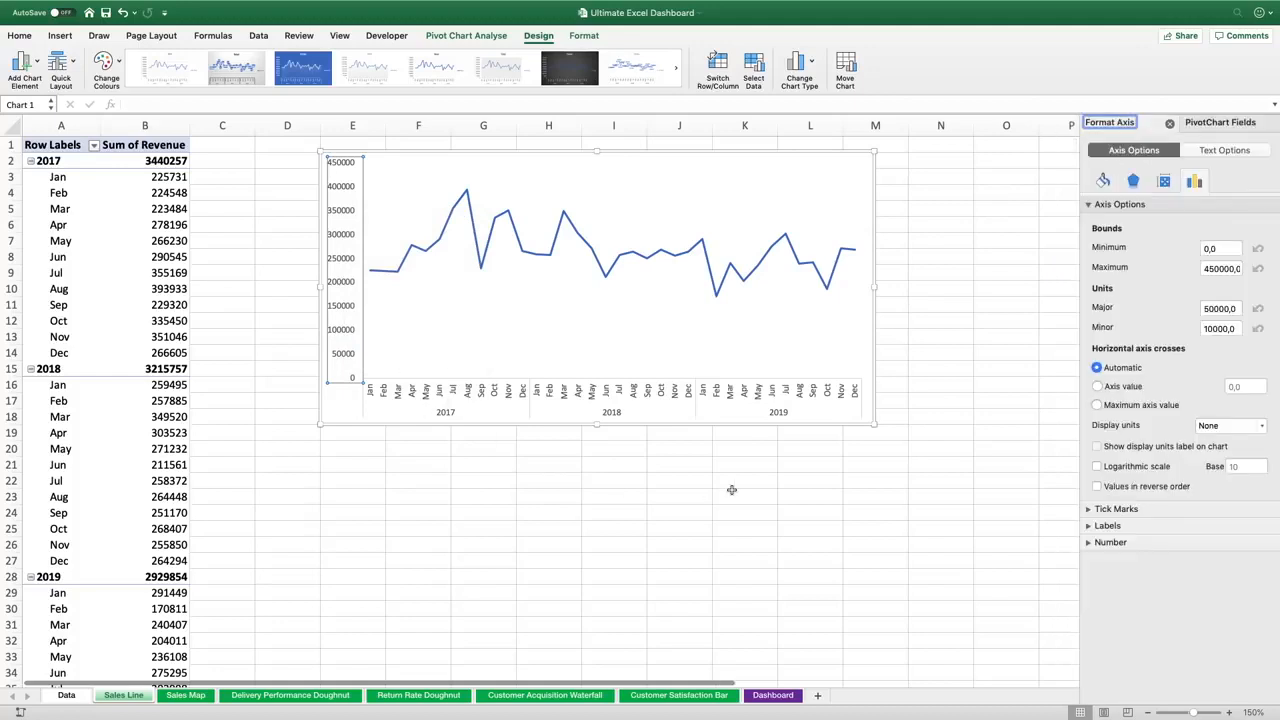
click(1088, 543)
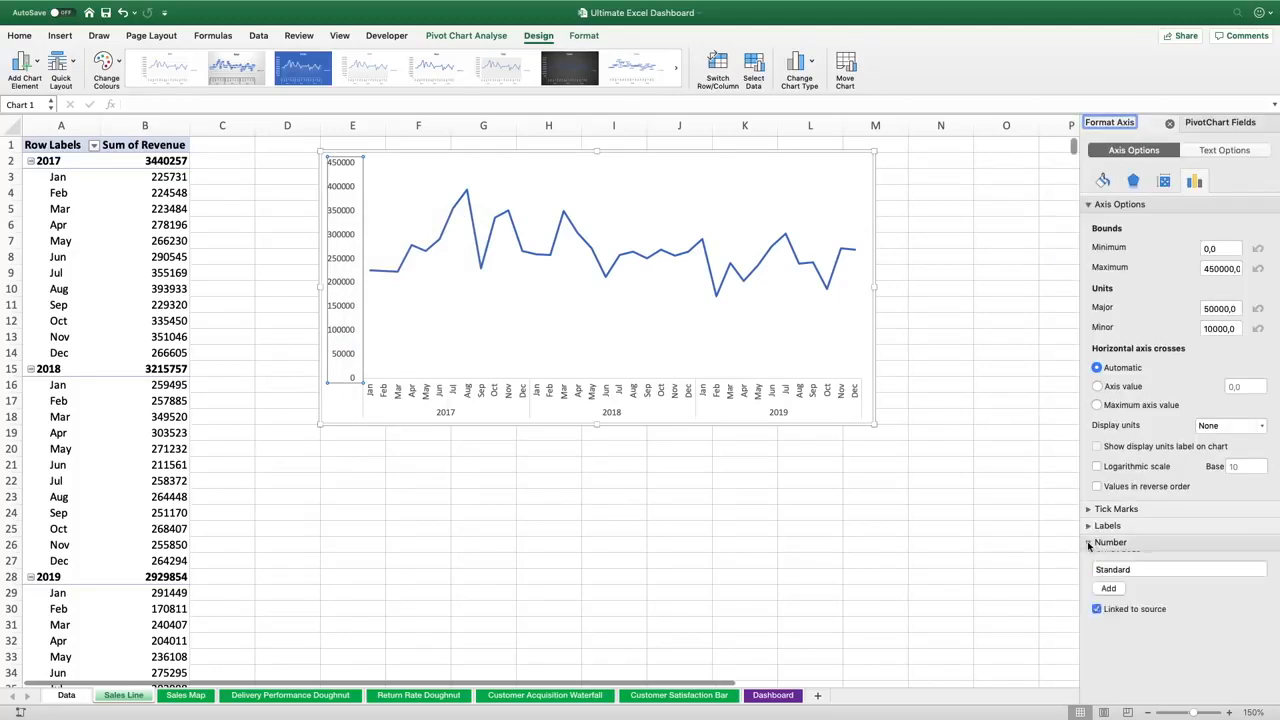
click(1182, 585)
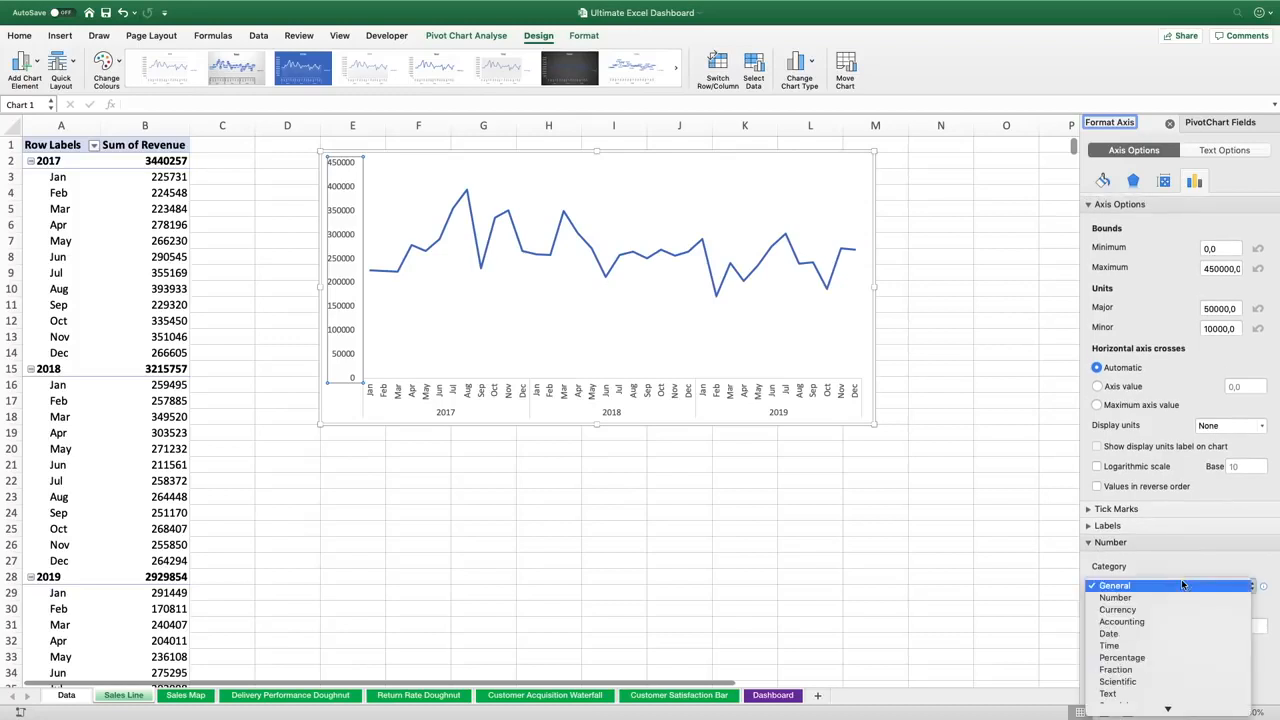
click(1162, 608)
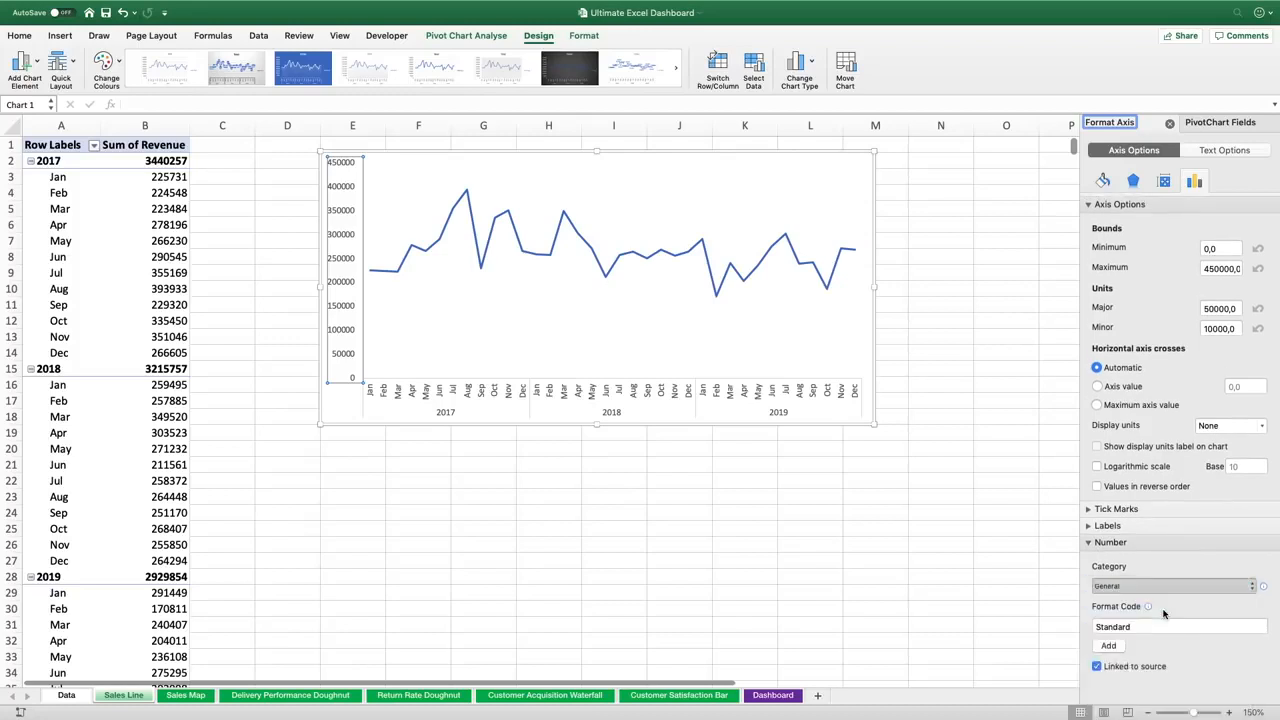
Set the axis currency symbol to $ English (United States) with 0 decimal places
scroll(1180, 560, down, 3)
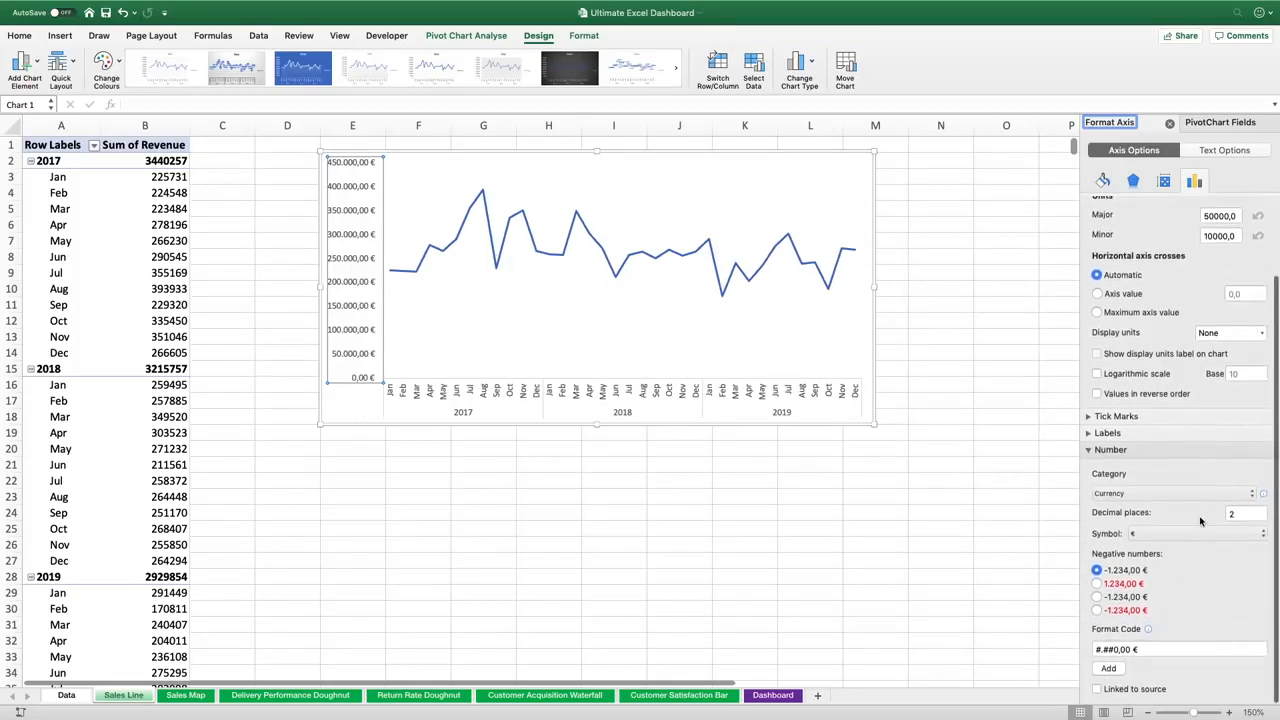
click(1260, 533)
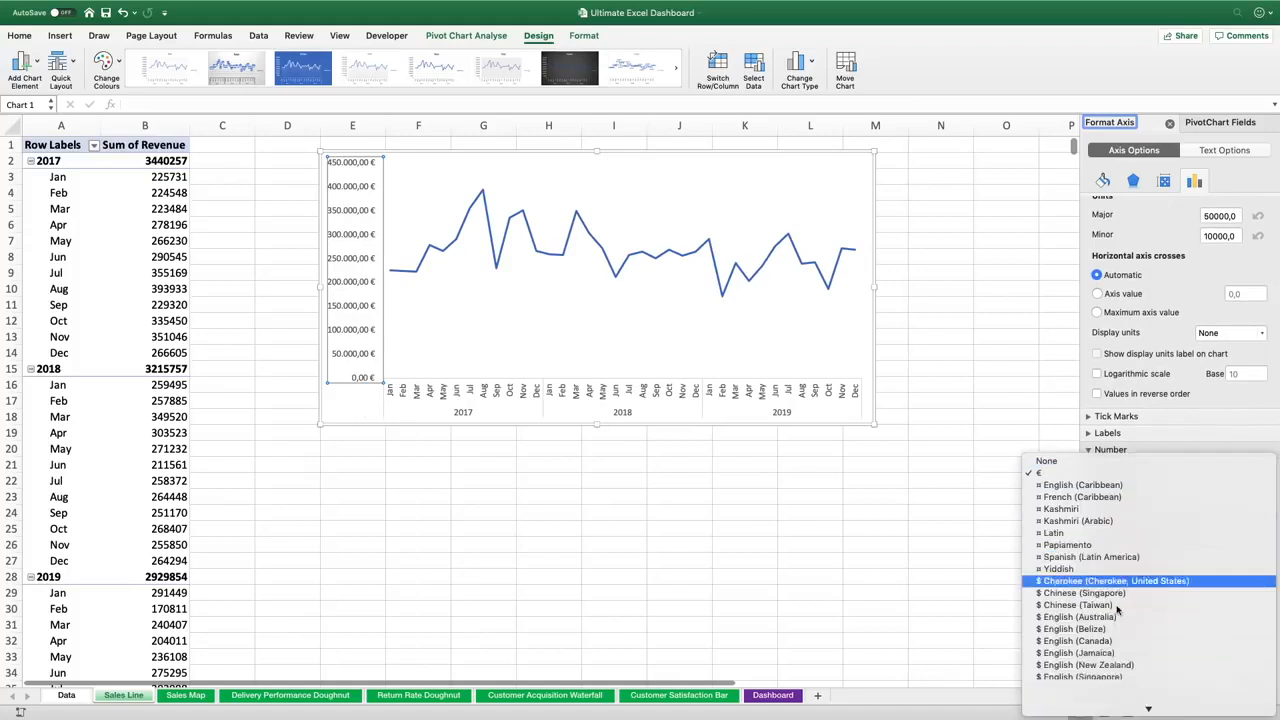
scroll(1117, 610, down, 5)
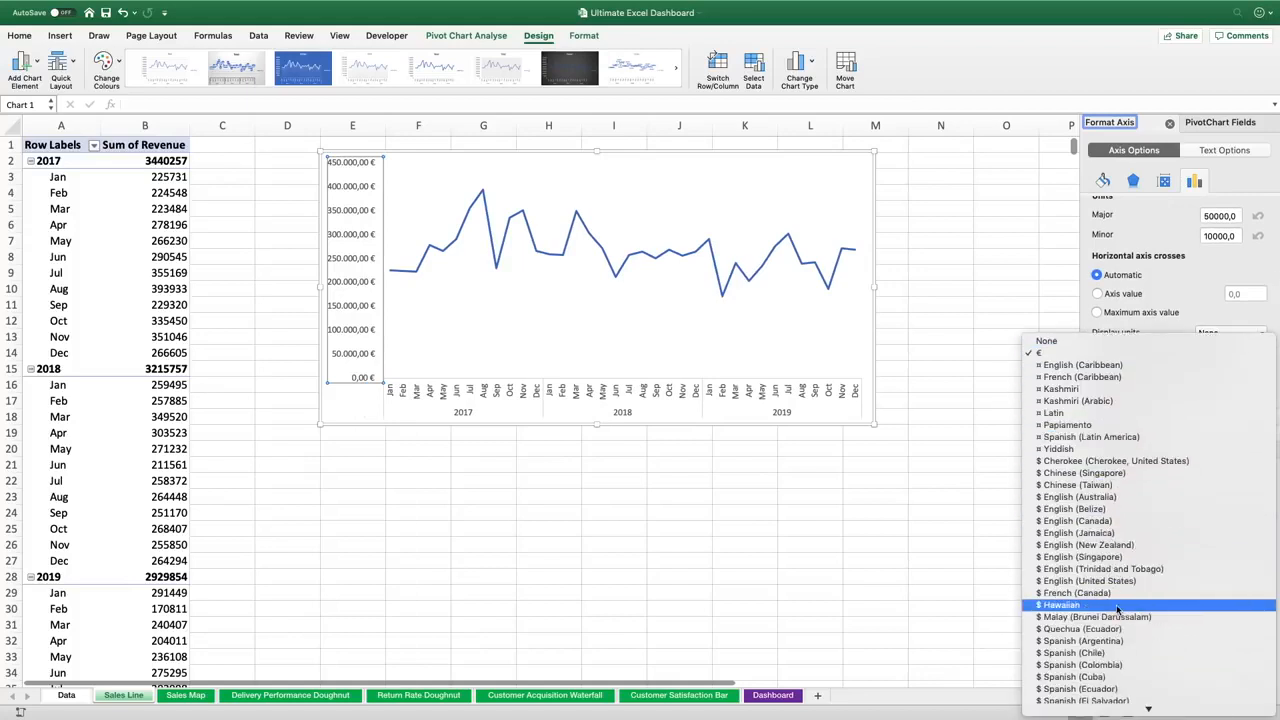
click(1060, 584)
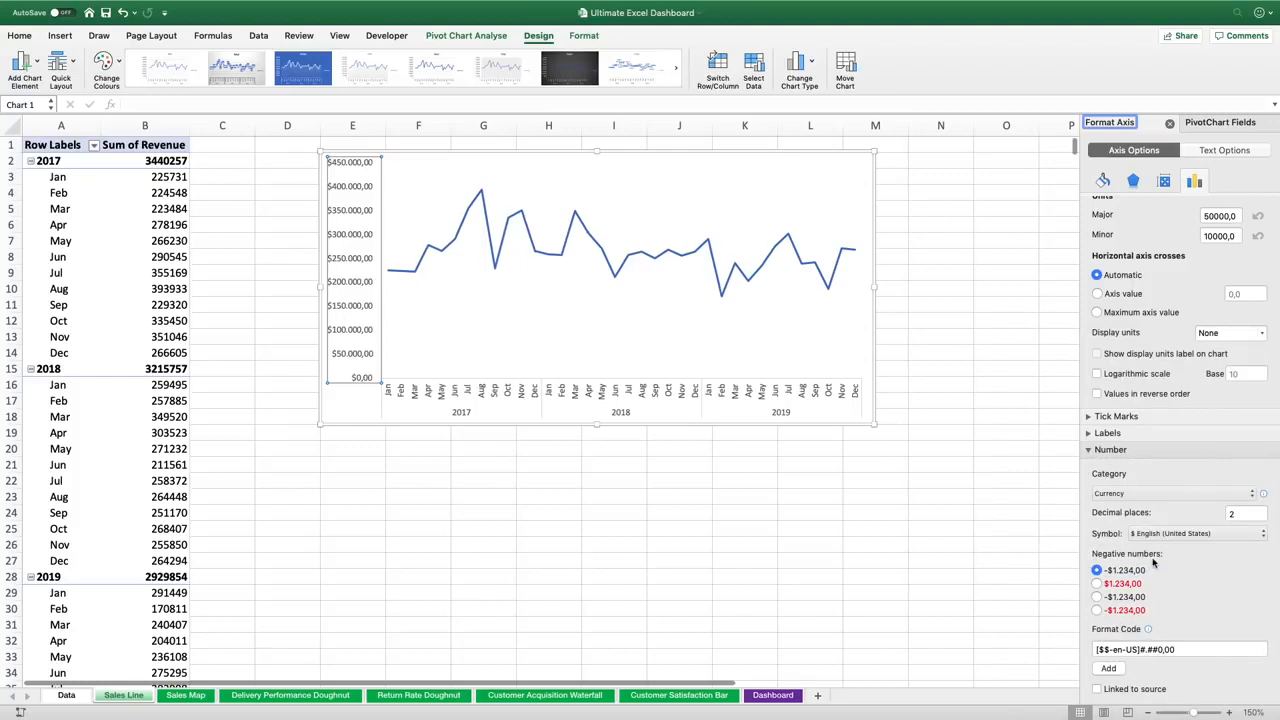
click(1231, 513)
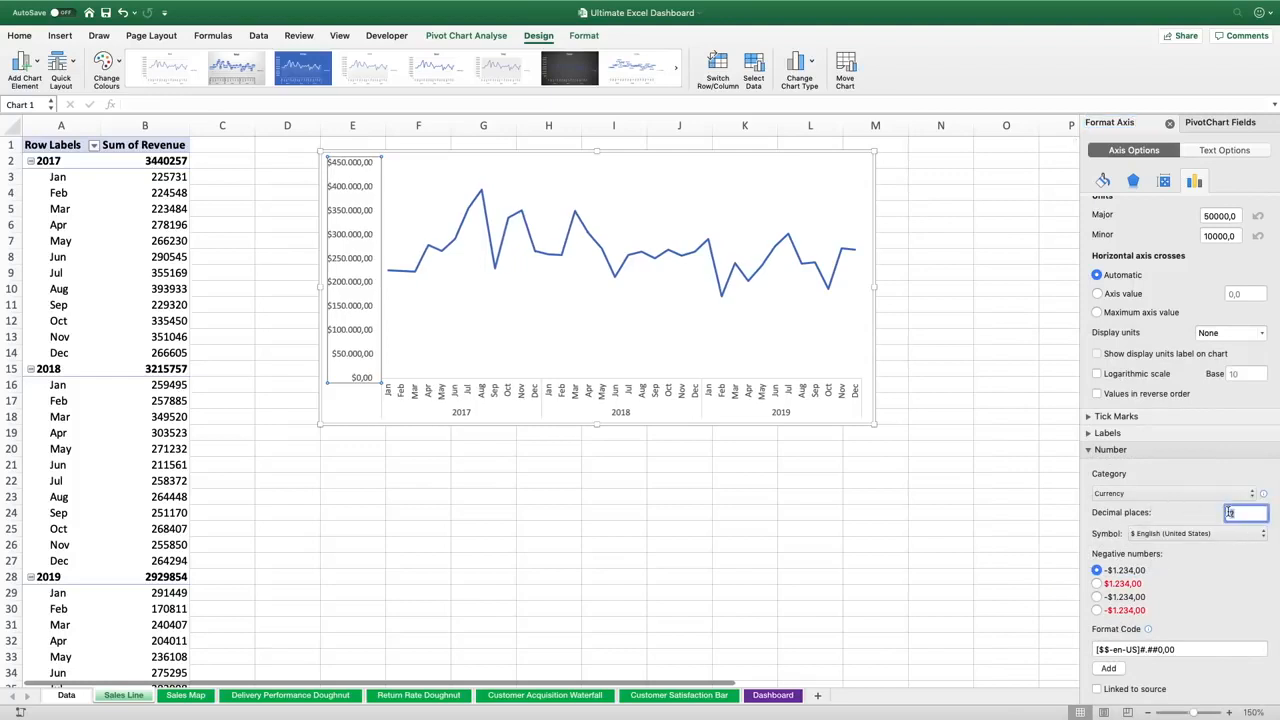
key(Return)
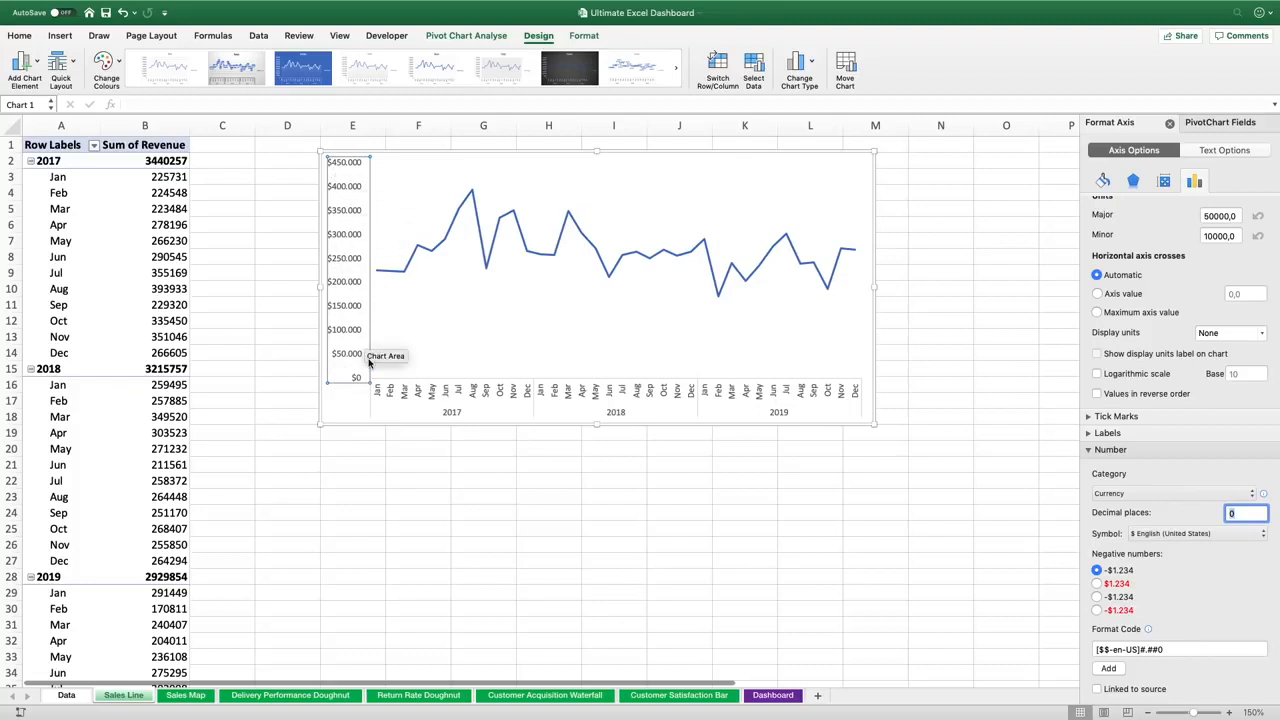
click(402, 448)
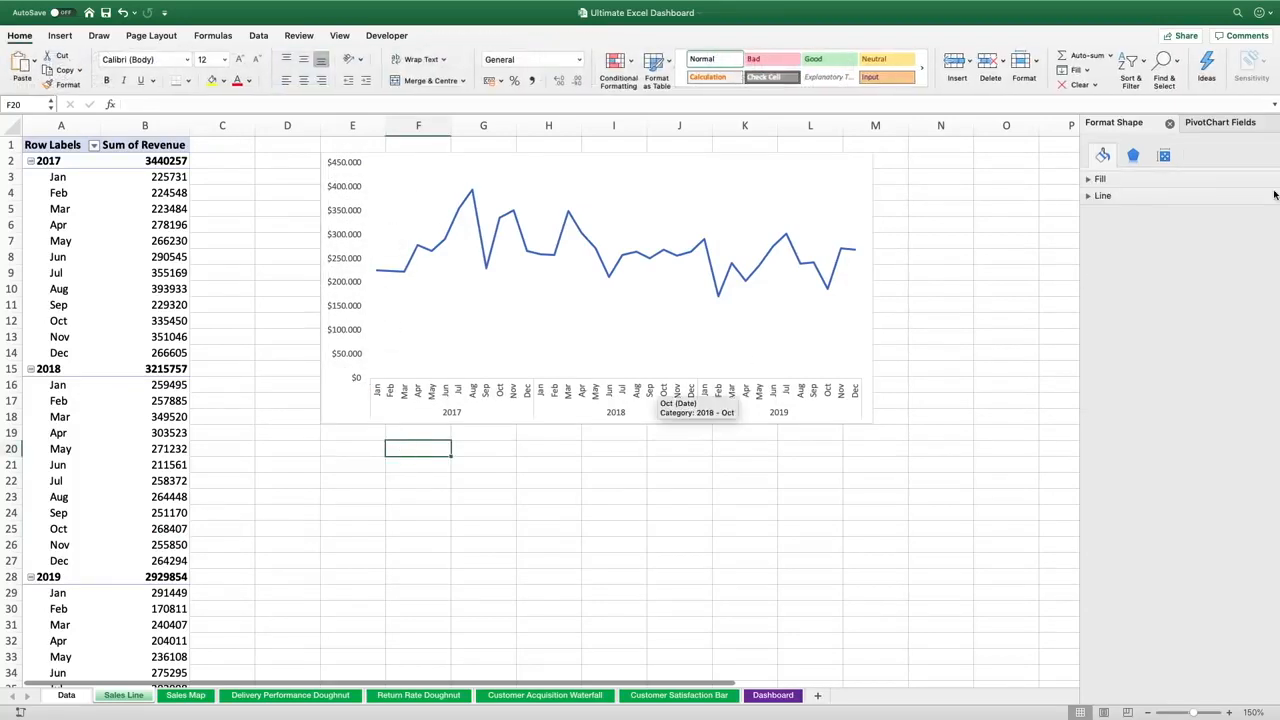
click(1170, 123)
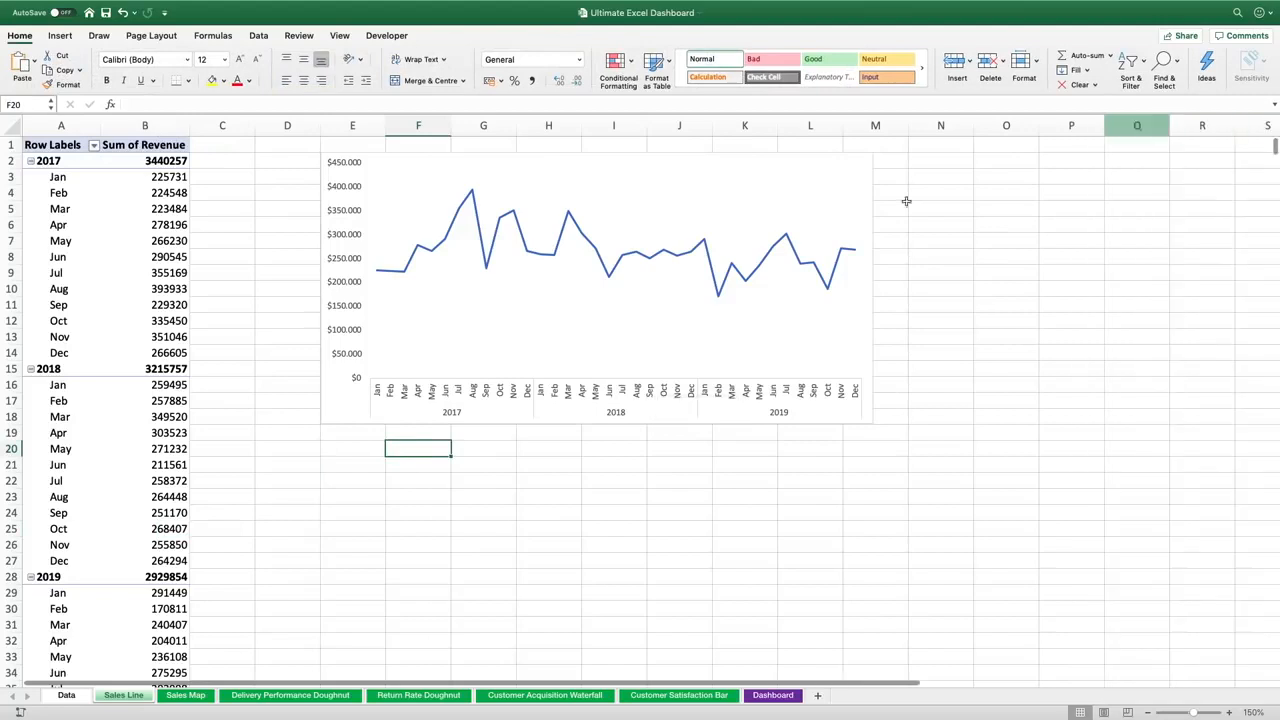
On the Sales Map sheet, create a PivotTable from Data_Table placed at cell A1 of that sheet
click(186, 695)
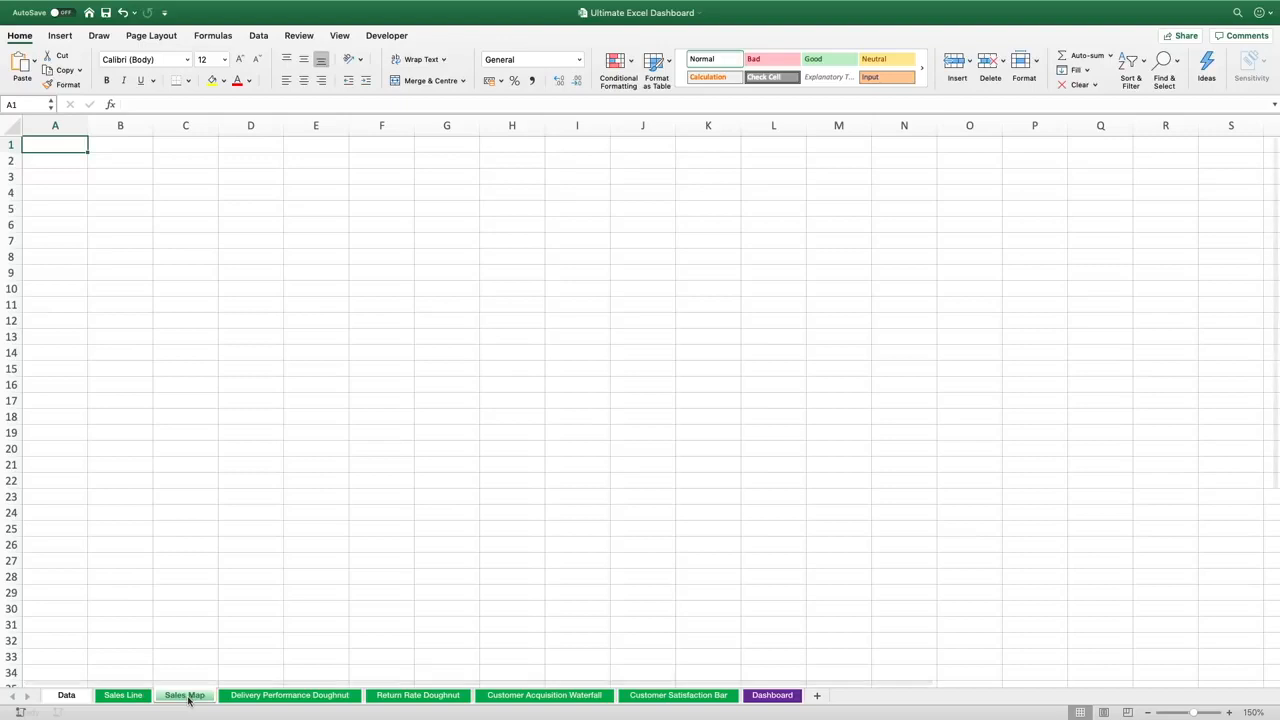
click(60, 36)
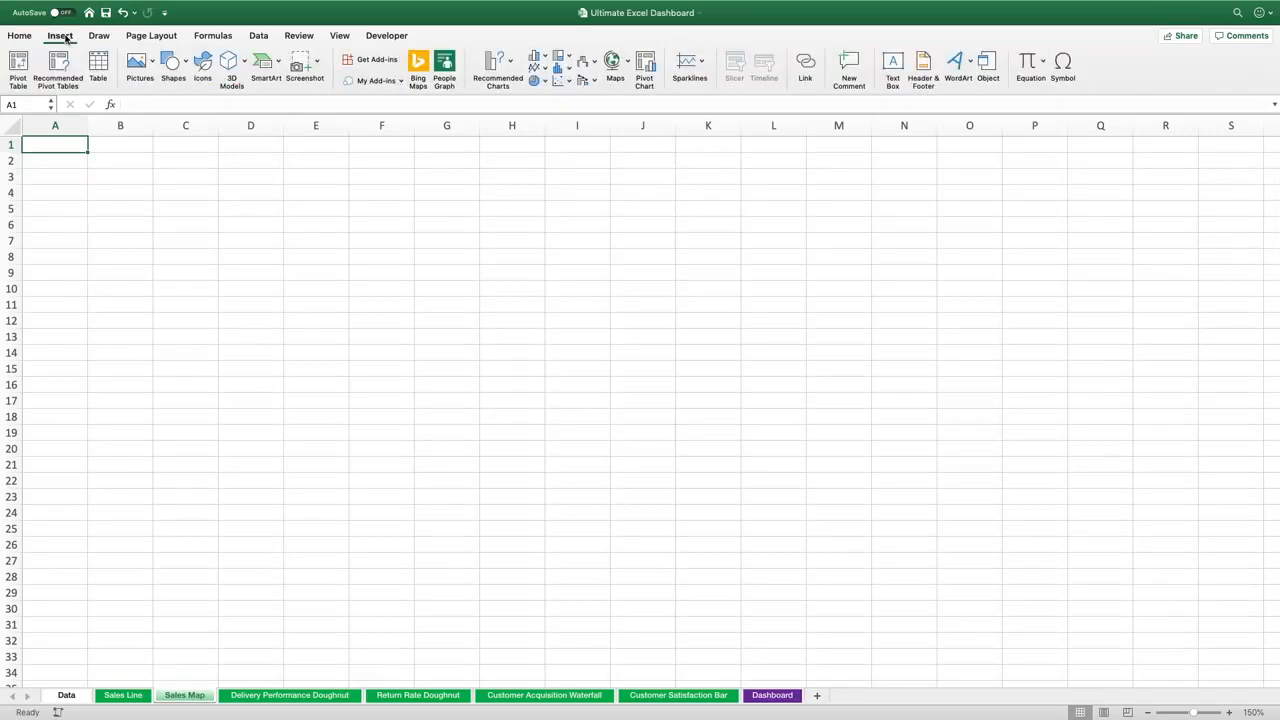
click(17, 62)
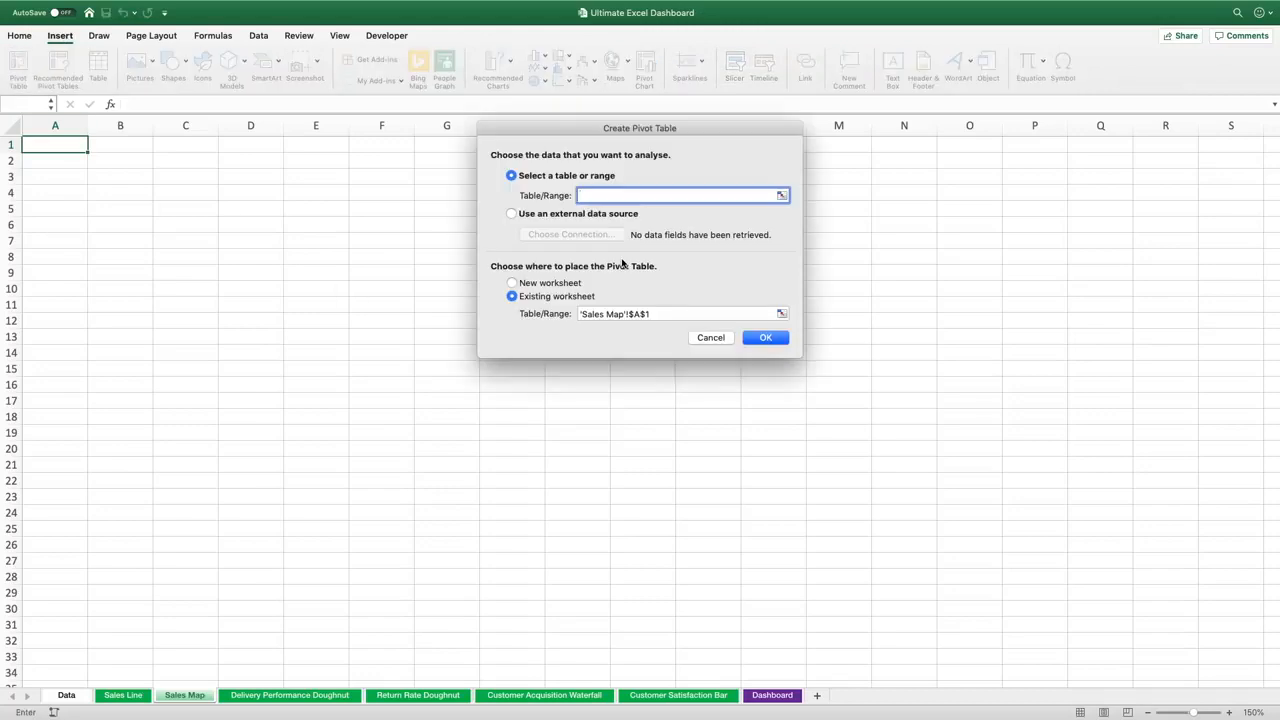
click(781, 195)
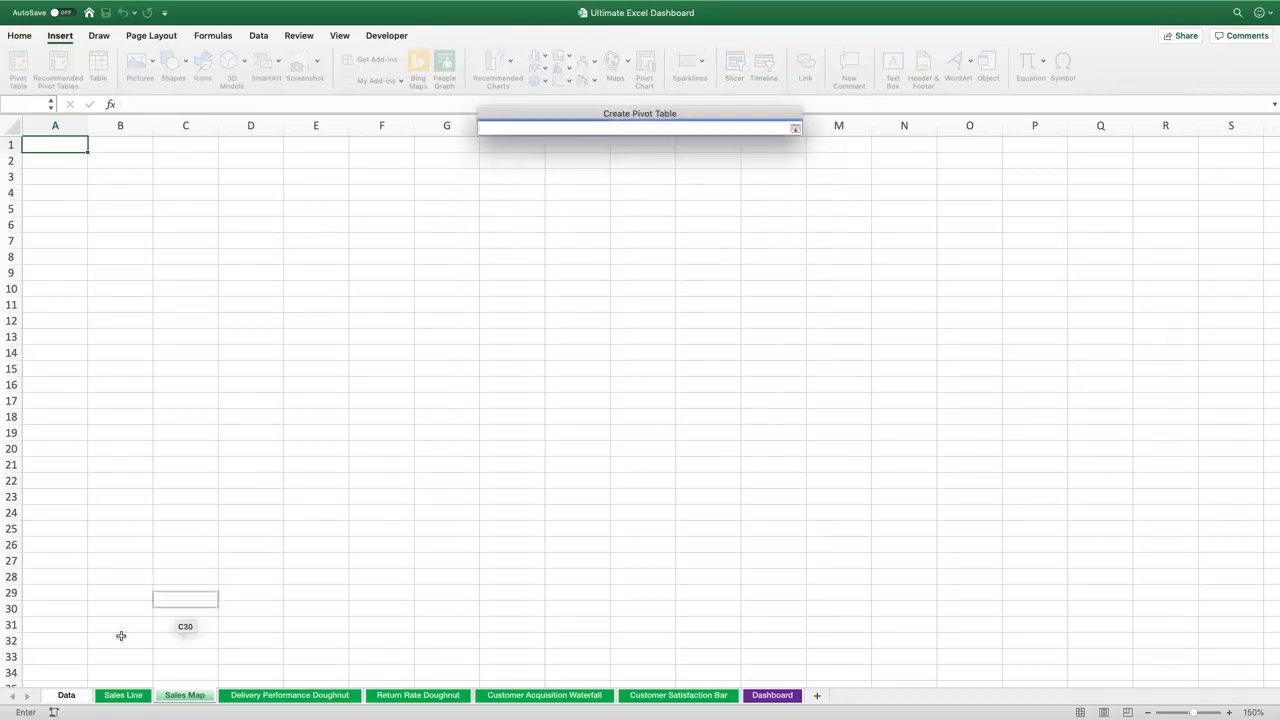
click(64, 694)
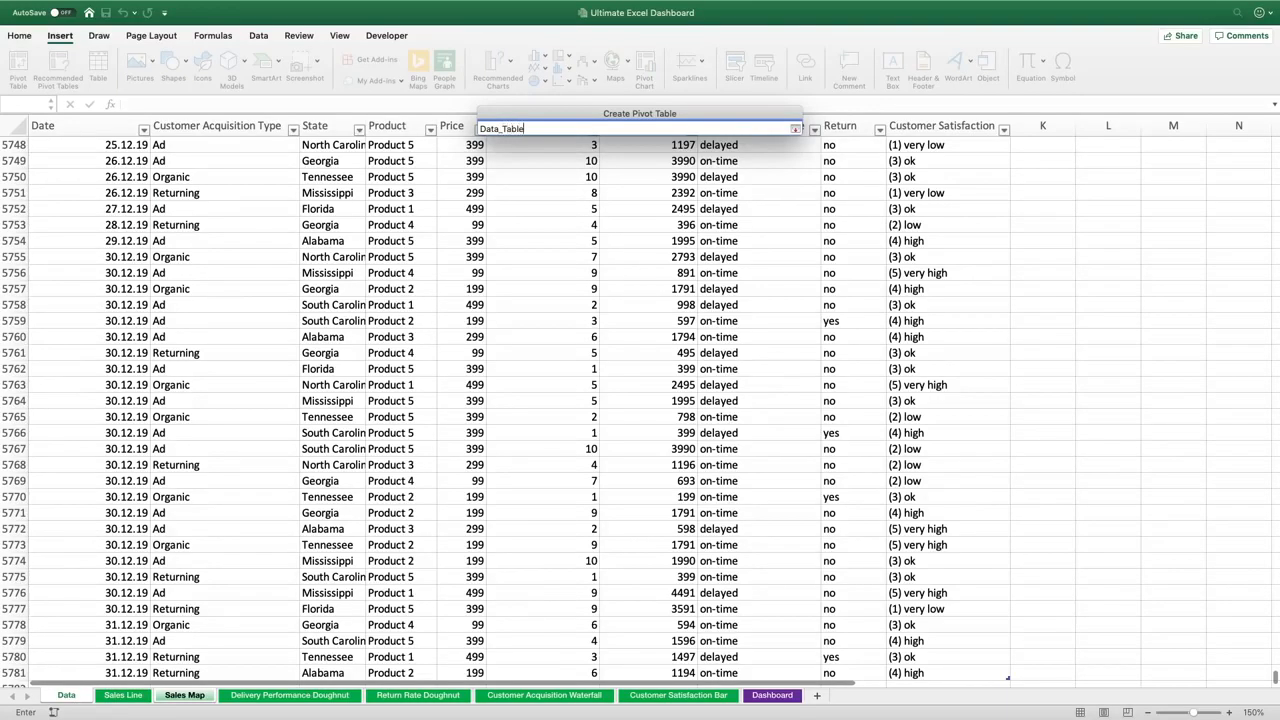
key(Return)
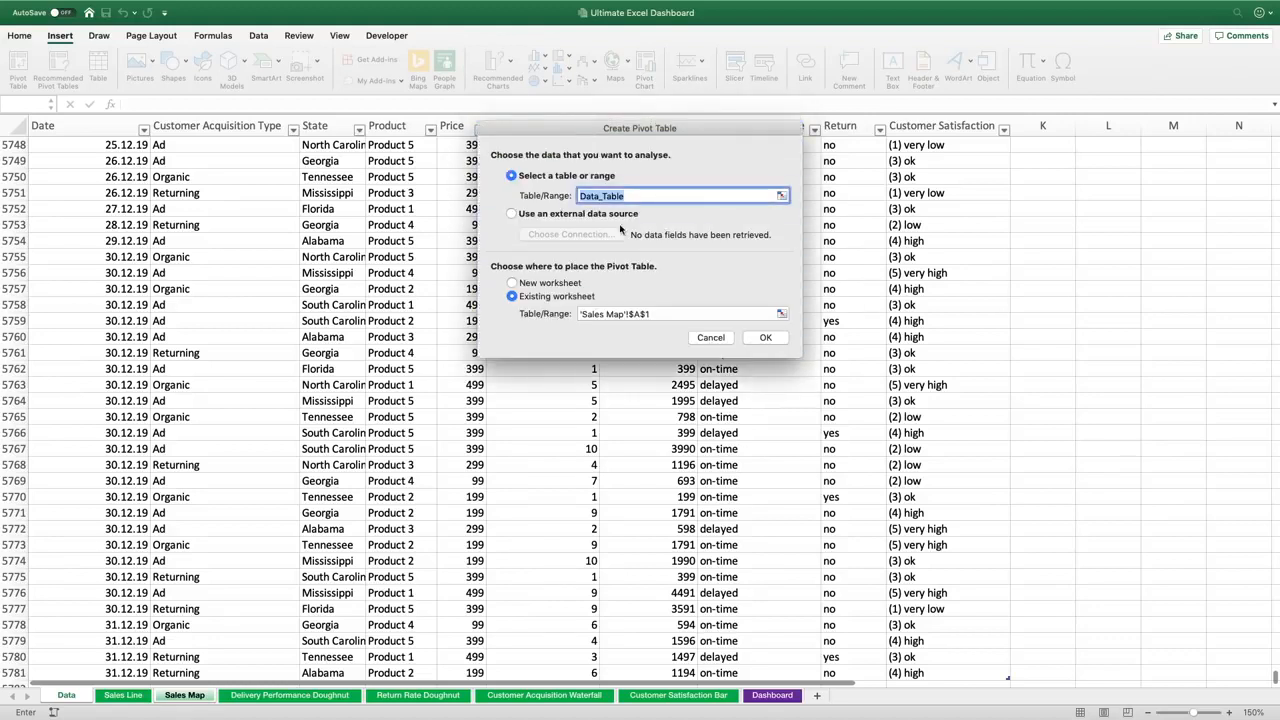
click(766, 339)
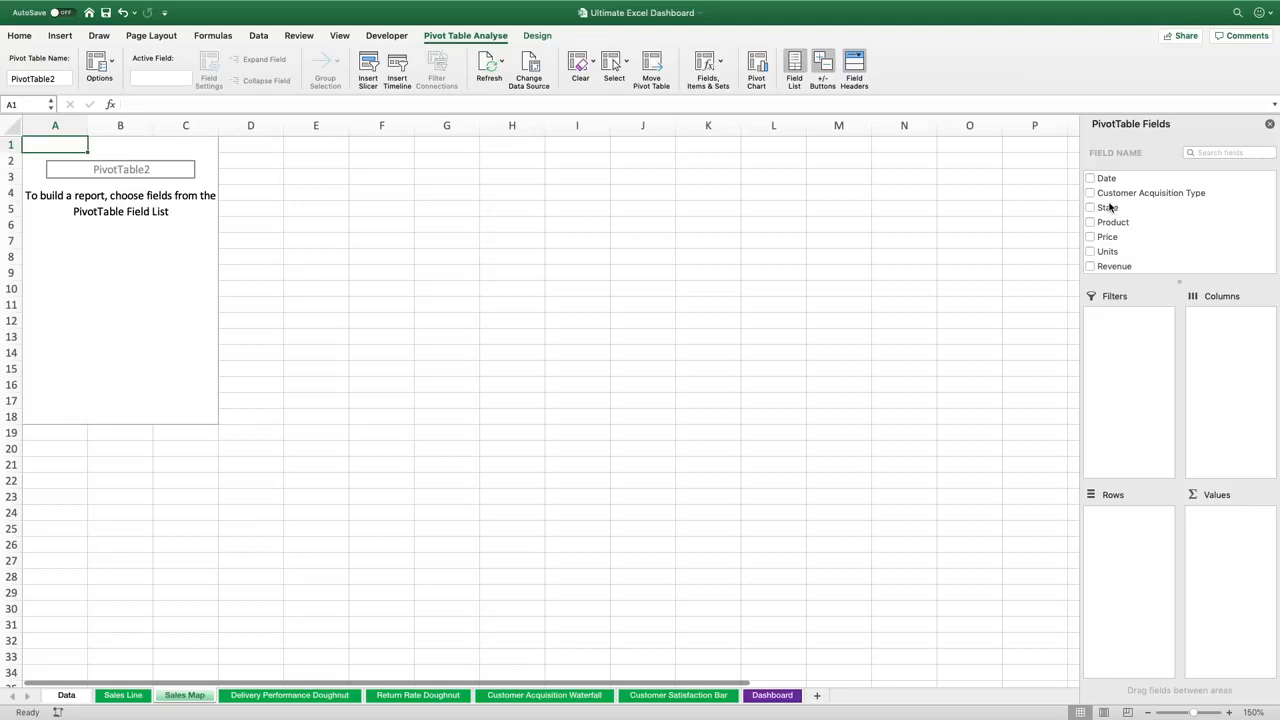
Add State to the PivotTable columns and Revenue to the values, then insert a PivotChart from it
drag(1110, 207, 1236, 337)
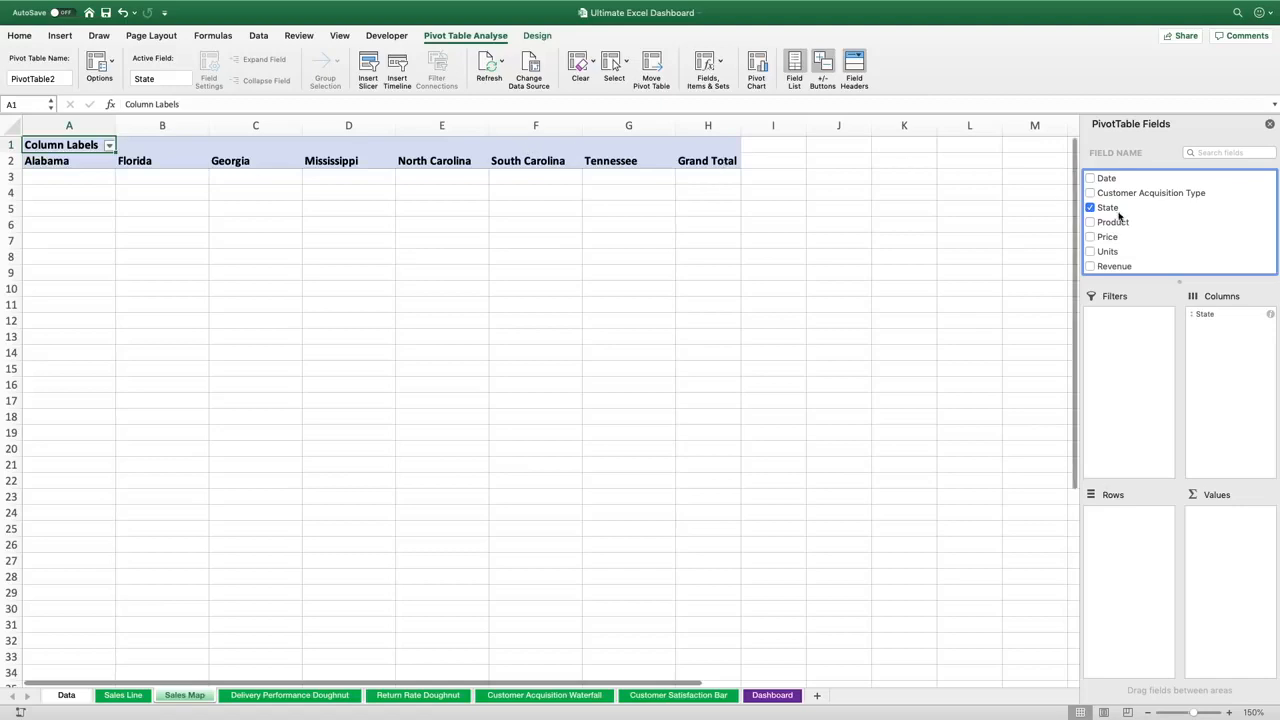
drag(1122, 266, 1237, 551)
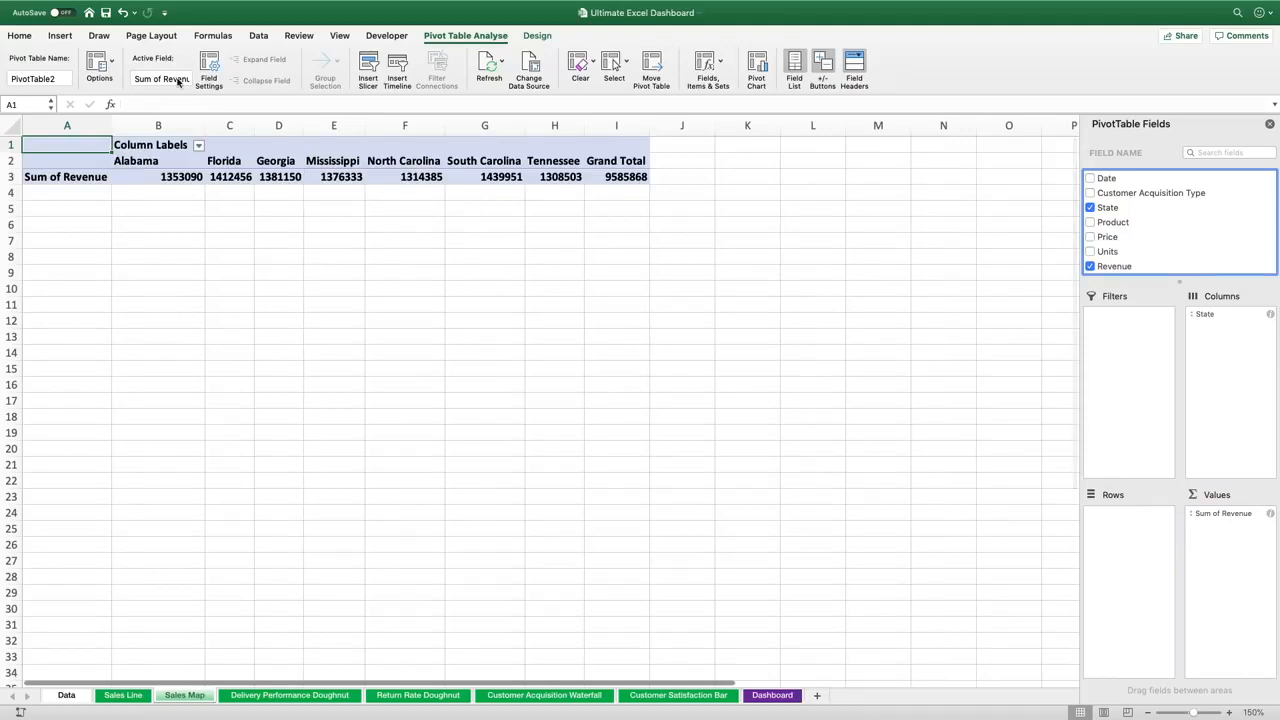
click(62, 37)
click(645, 72)
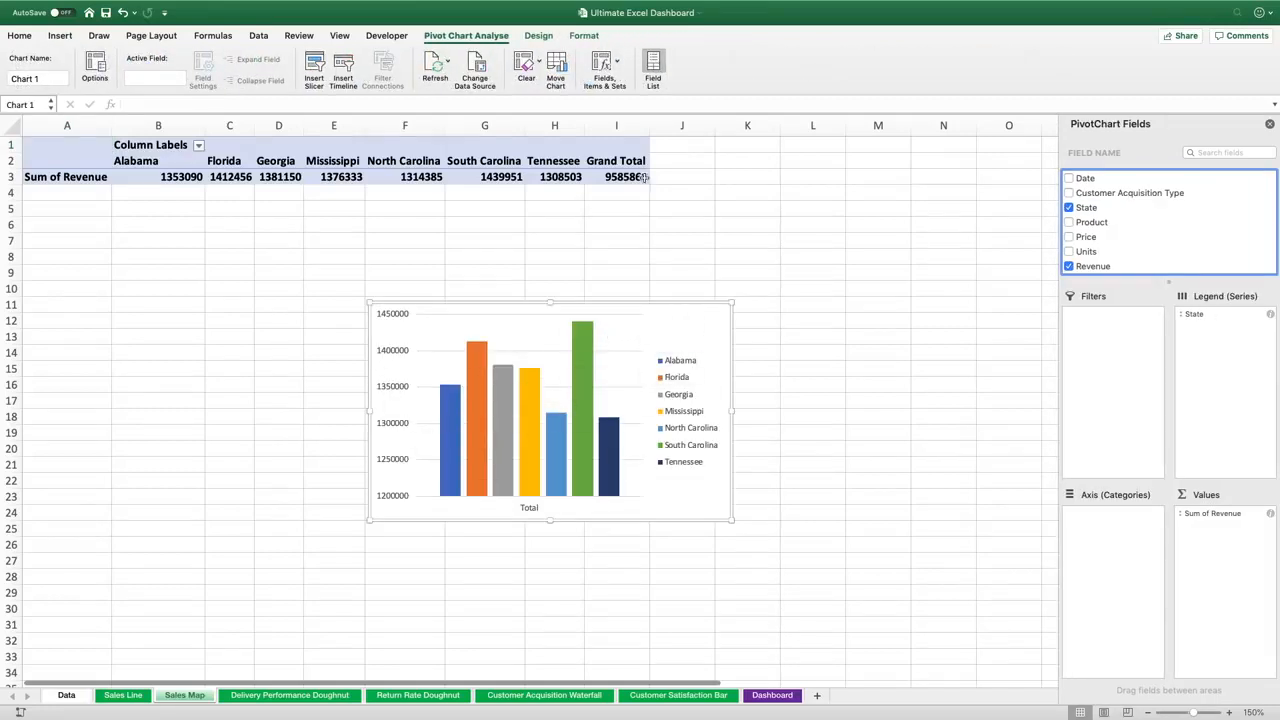
click(537, 37)
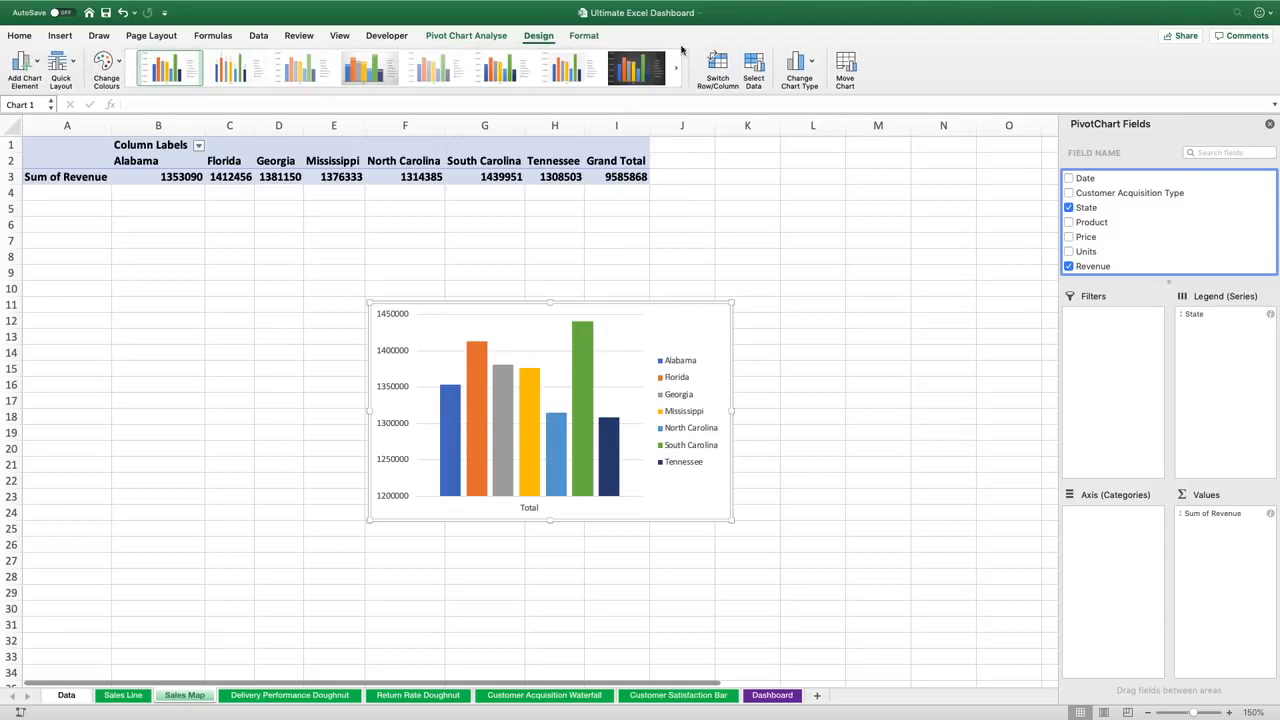
click(797, 64)
mouse_move(822, 82)
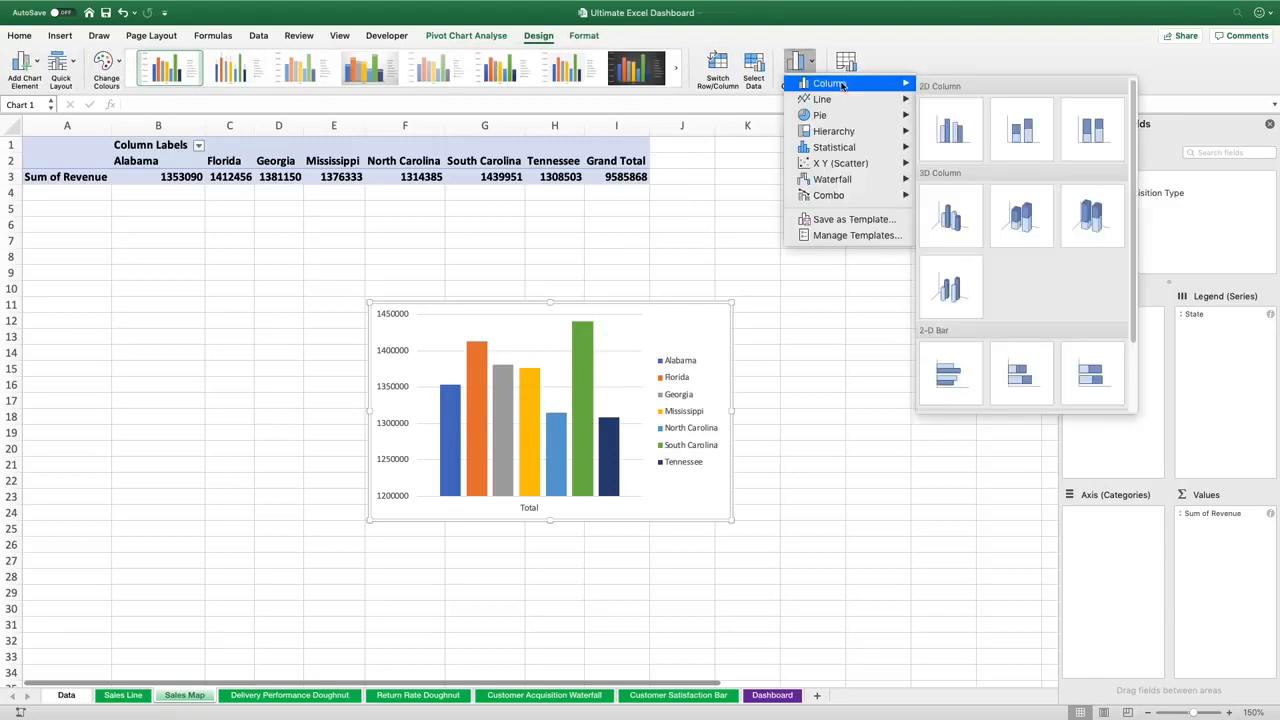
mouse_move(847, 99)
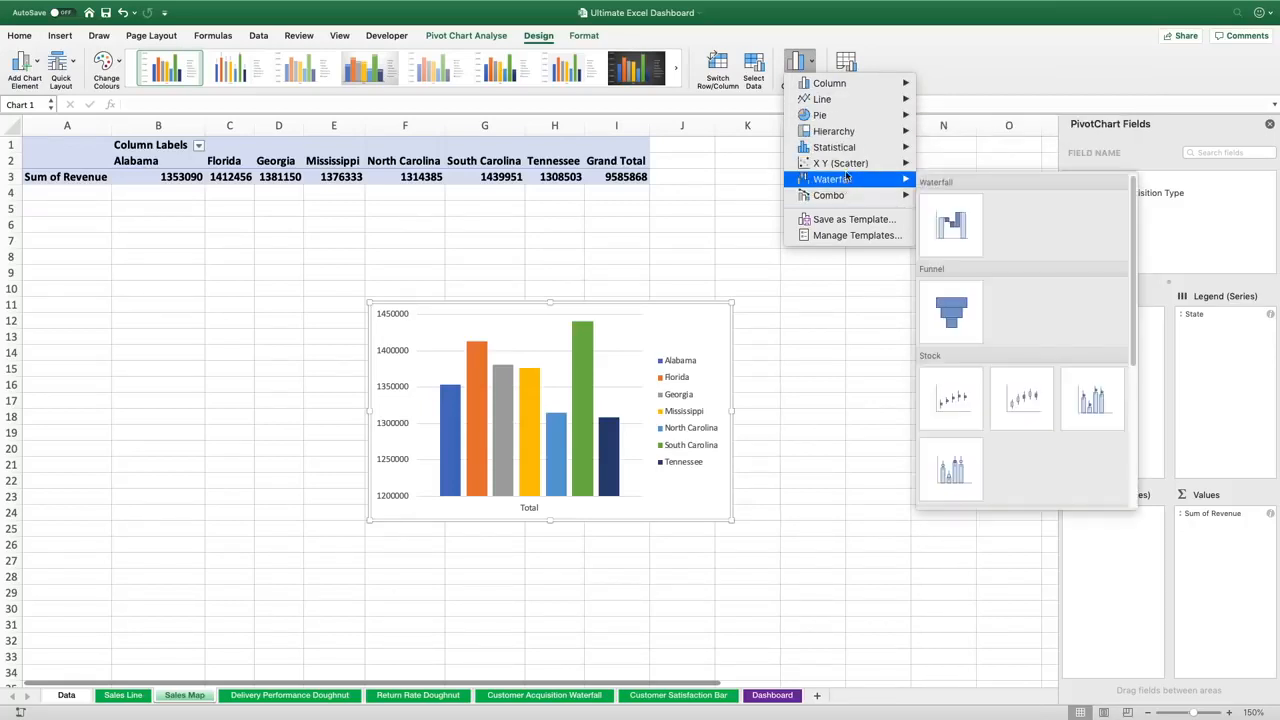
click(949, 151)
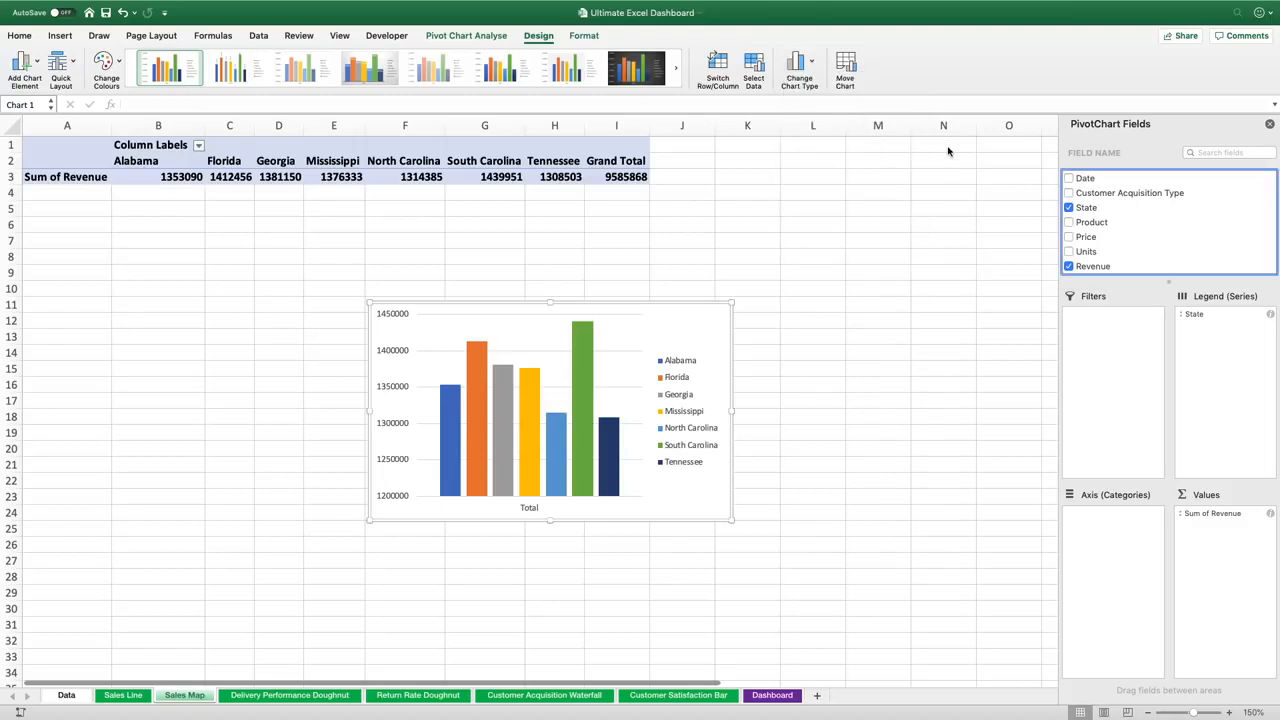
Delete the State revenue PivotChart from the Sales Map sheet
click(662, 303)
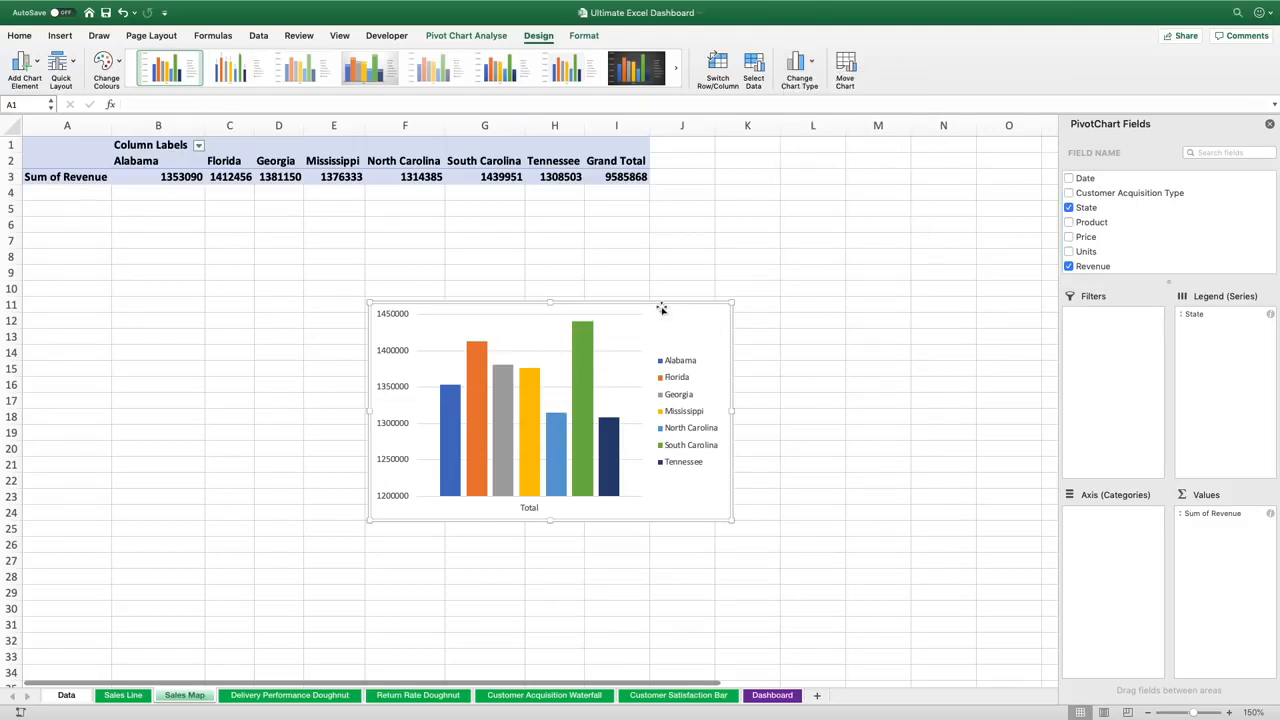
key(Delete)
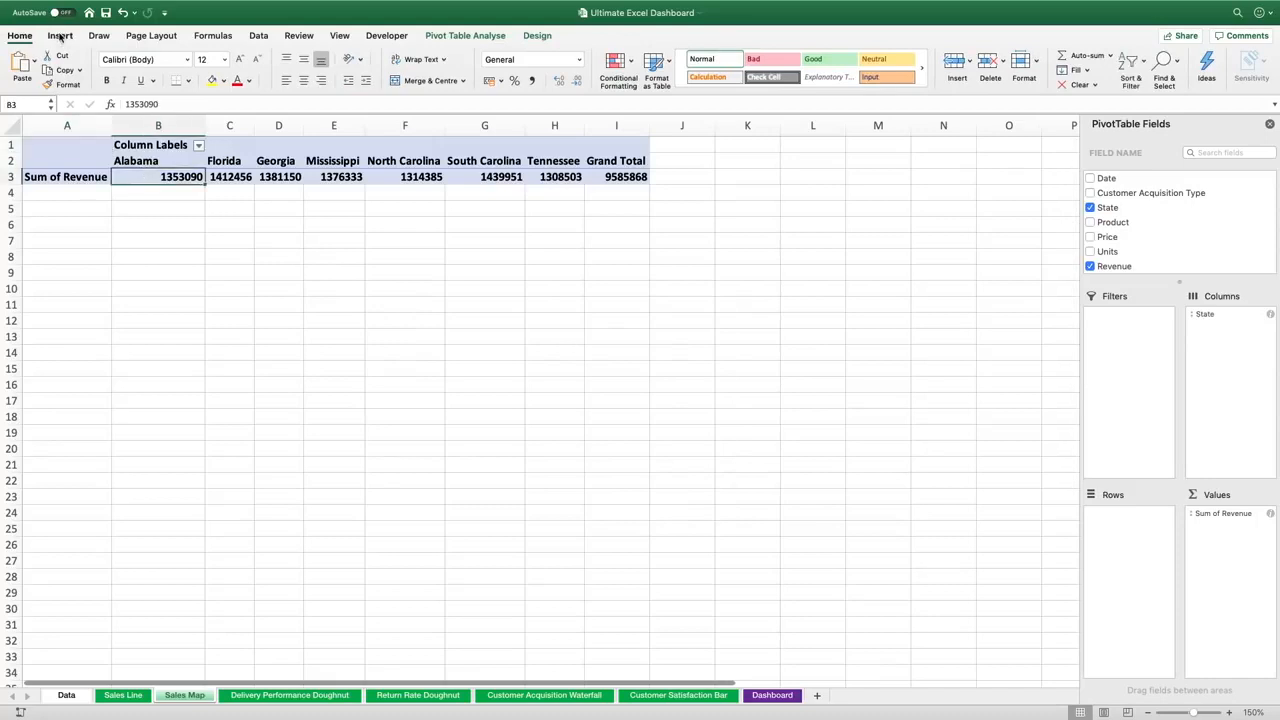
Try to insert a Filled Map chart directly from the PivotTable data, then dismiss the alert
click(60, 36)
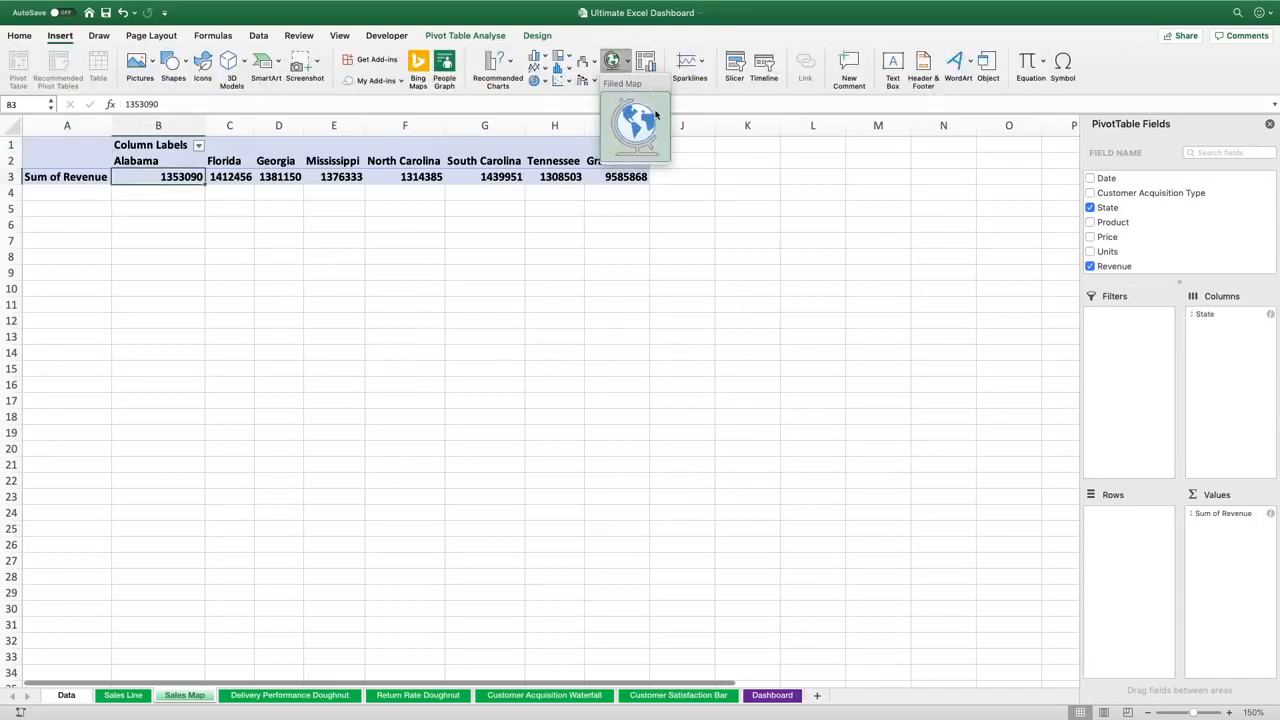
click(613, 64)
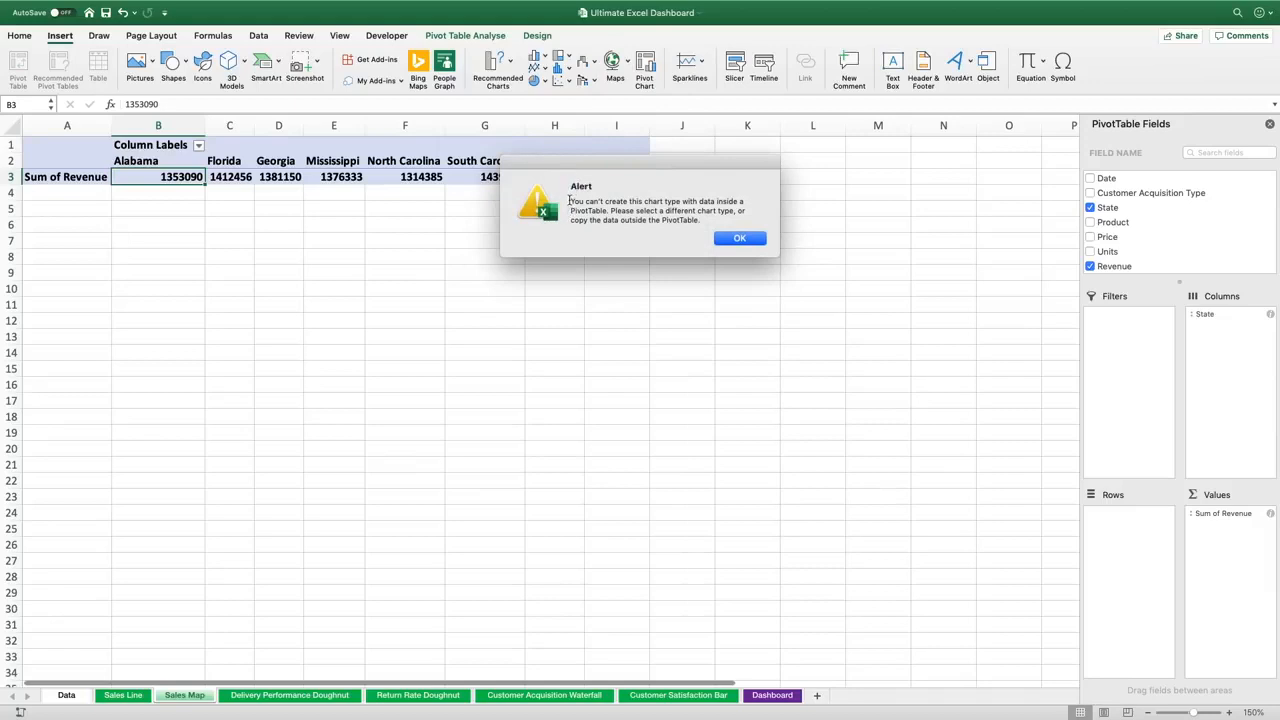
drag(569, 201, 714, 218)
click(712, 218)
drag(572, 220, 704, 220)
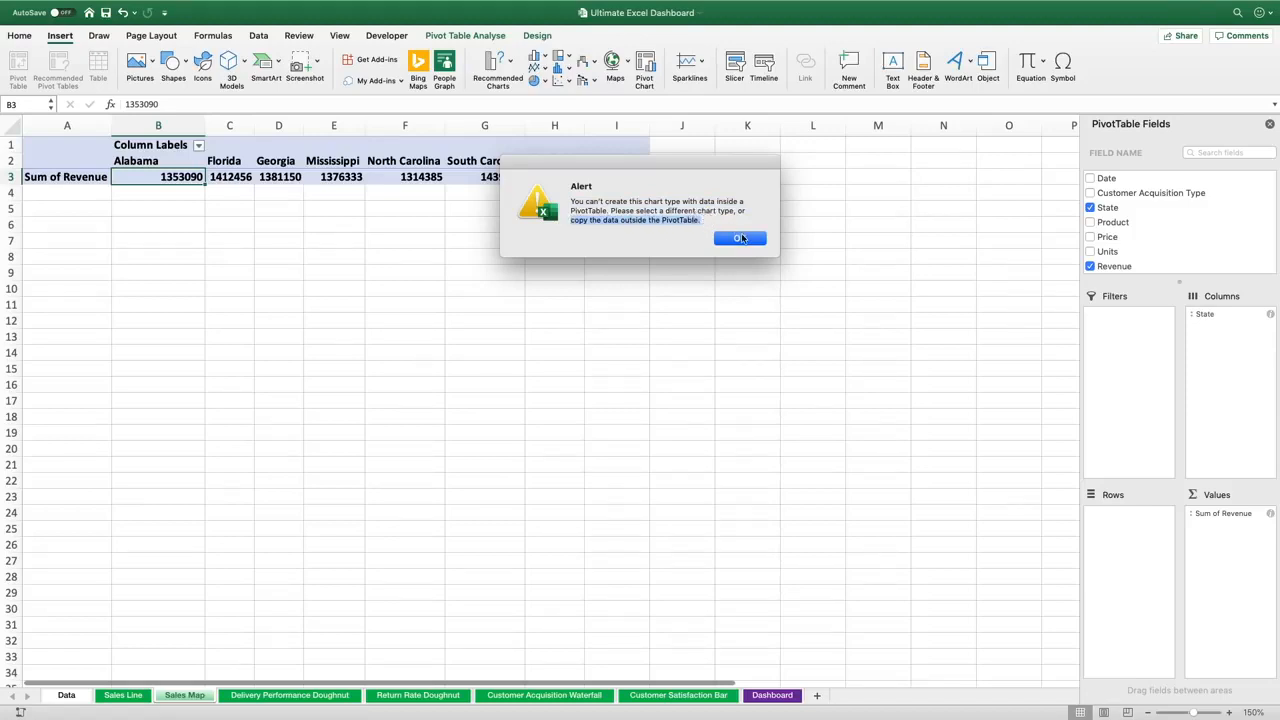
click(740, 238)
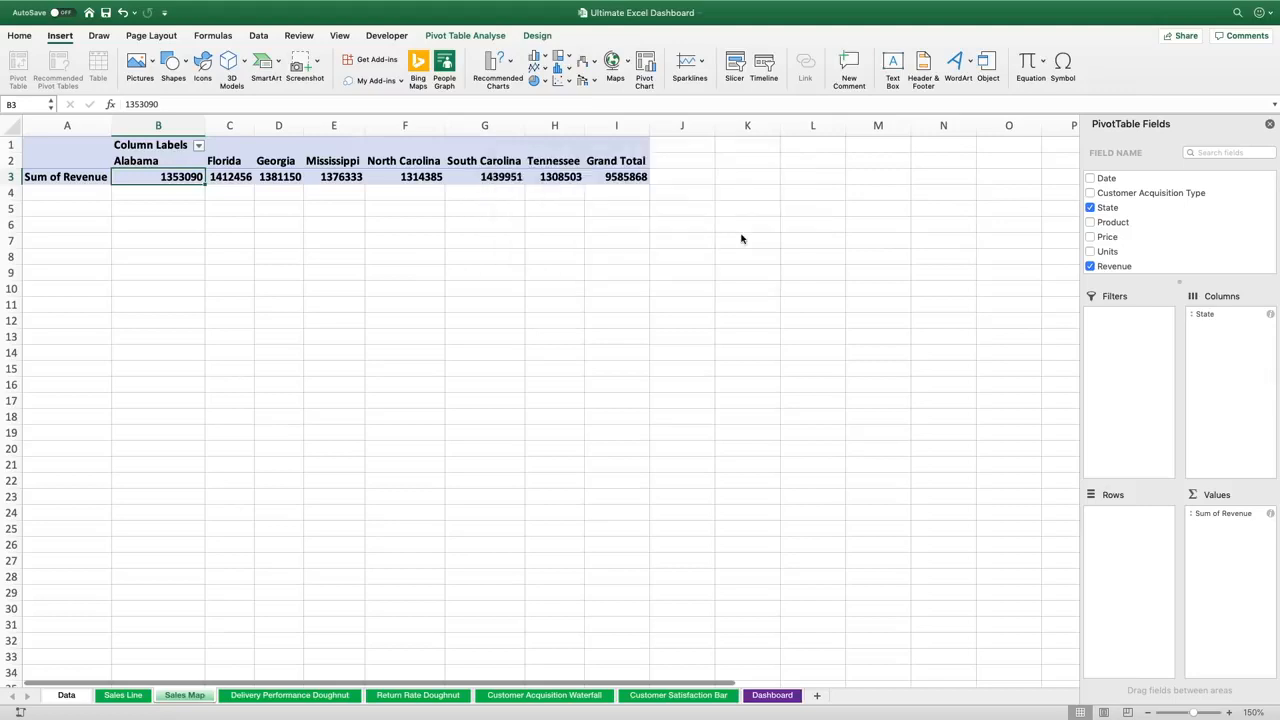
Copy the PivotTable's state names and paste them as a header row starting at cell B6
drag(158, 163, 565, 158)
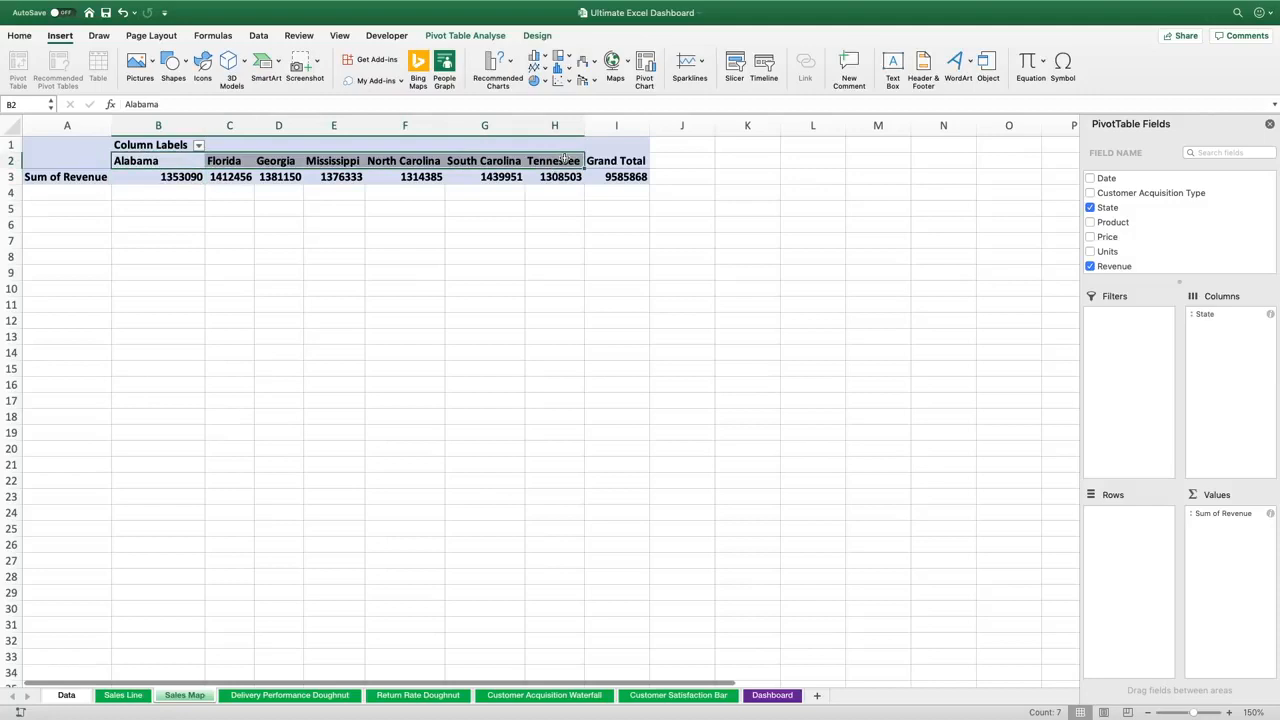
key(super+c)
click(162, 224)
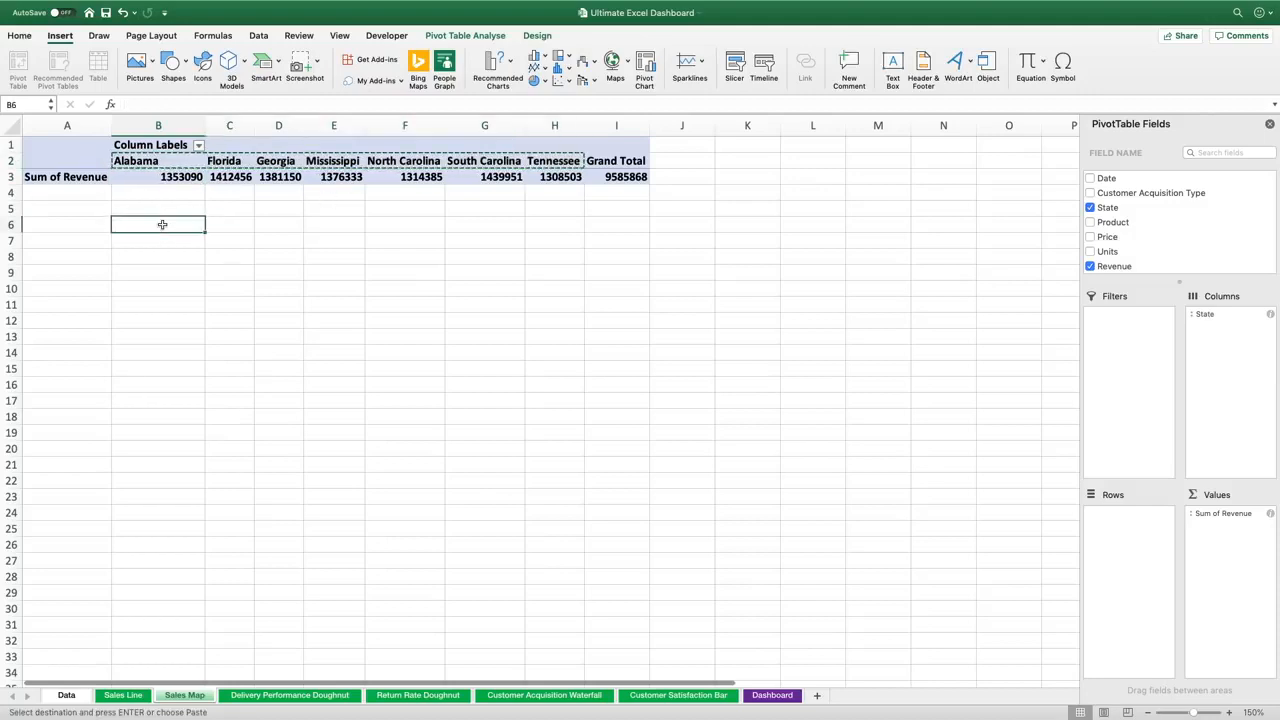
key(super+v)
Label cell A7 as Total Revenue
click(81, 237)
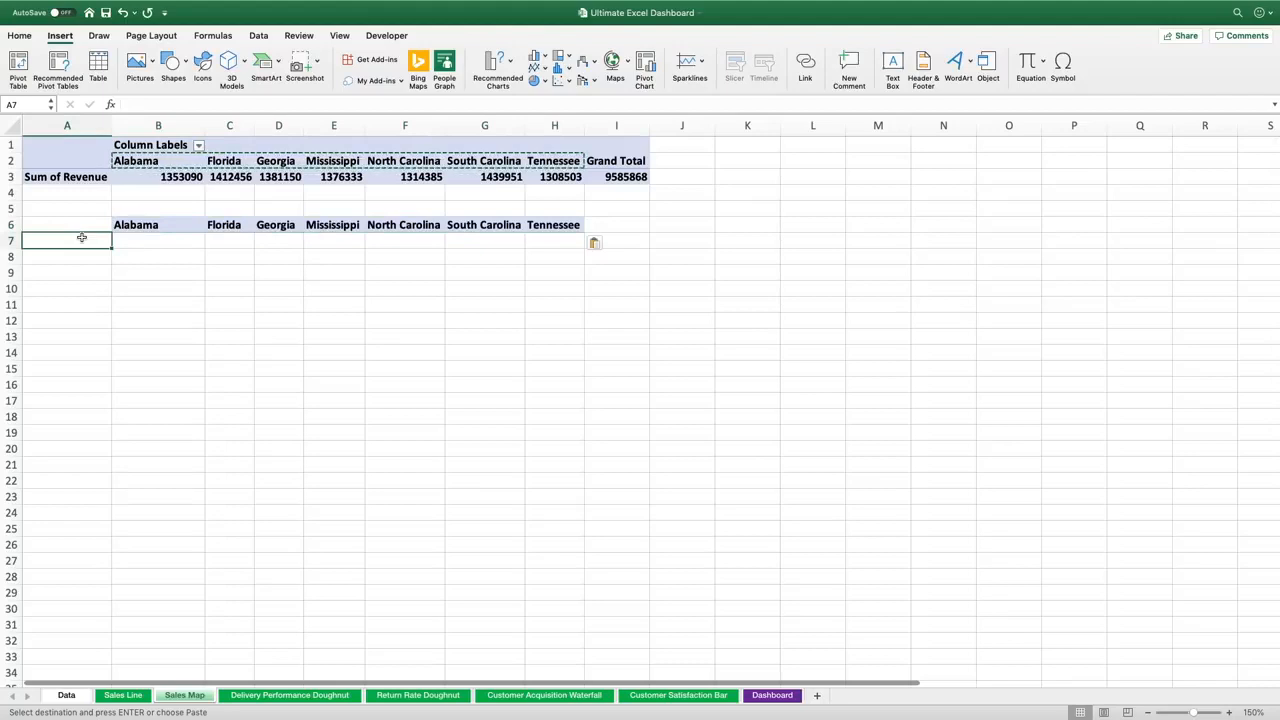
text(Total Revenu)
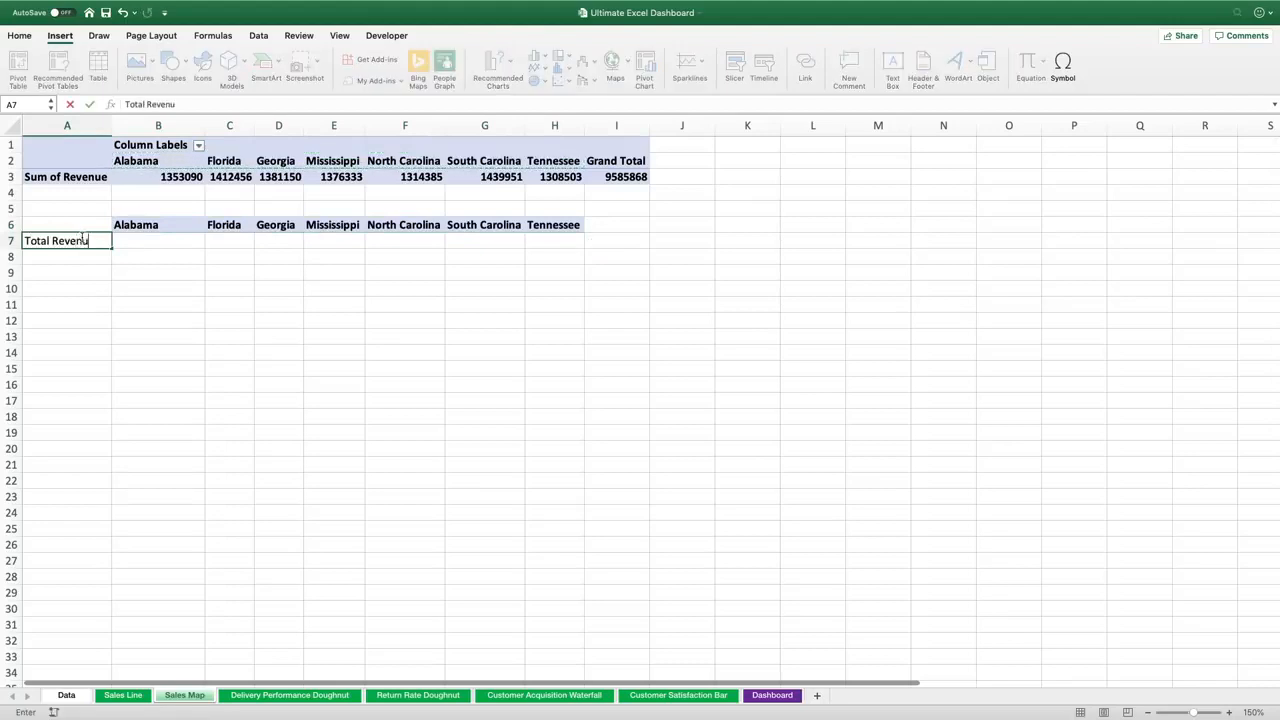
text(e)
key(Return)
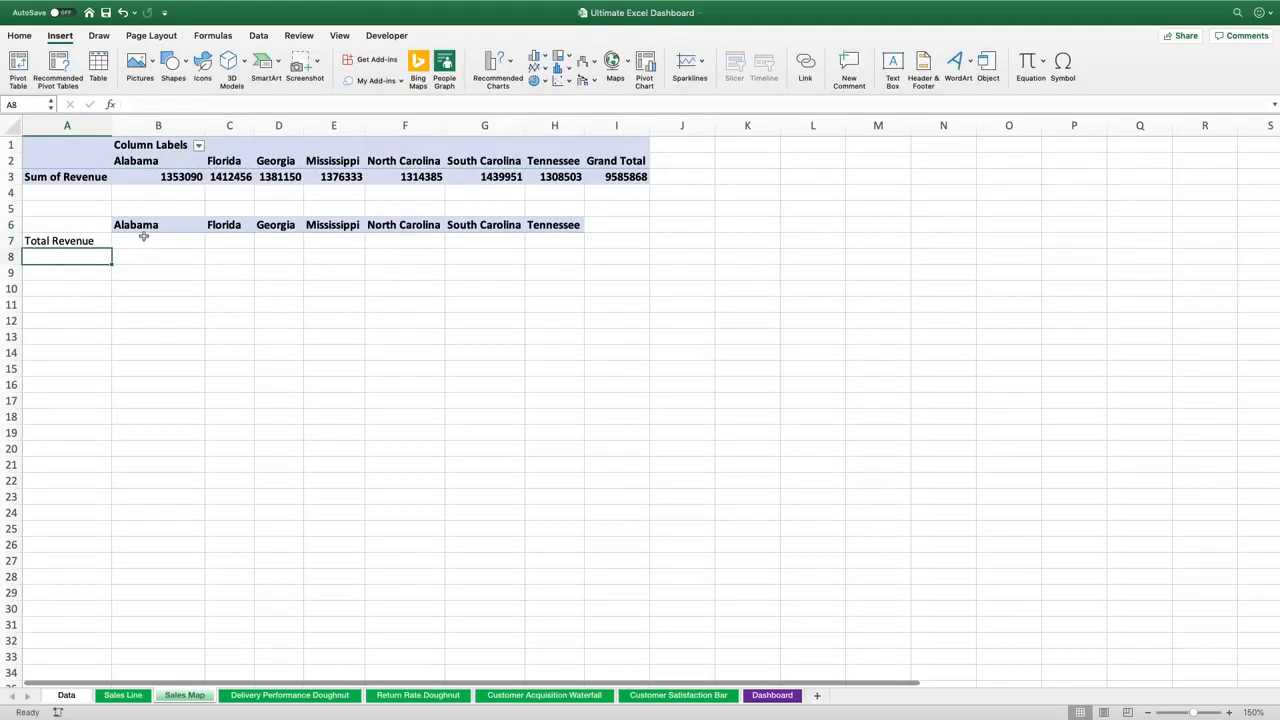
Fill B7 to D7 with formulas referencing the PivotTable revenue for Alabama, Florida and Georgia
click(142, 240)
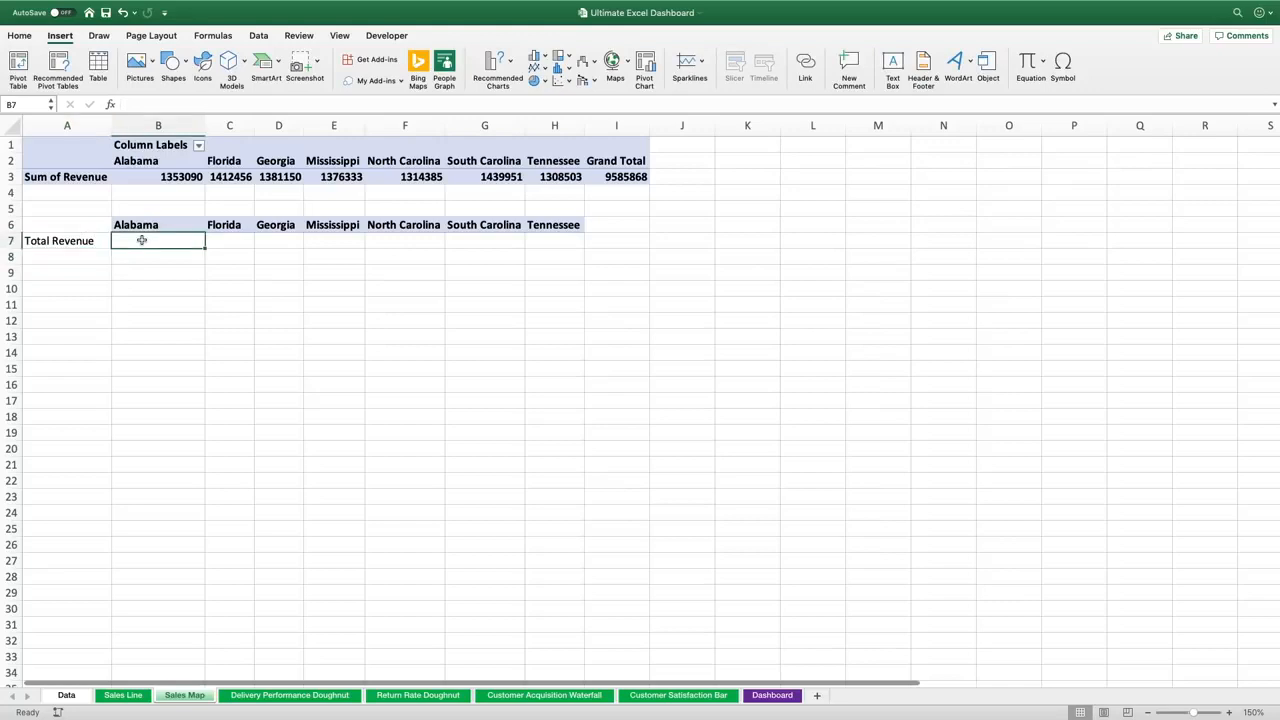
text(=)
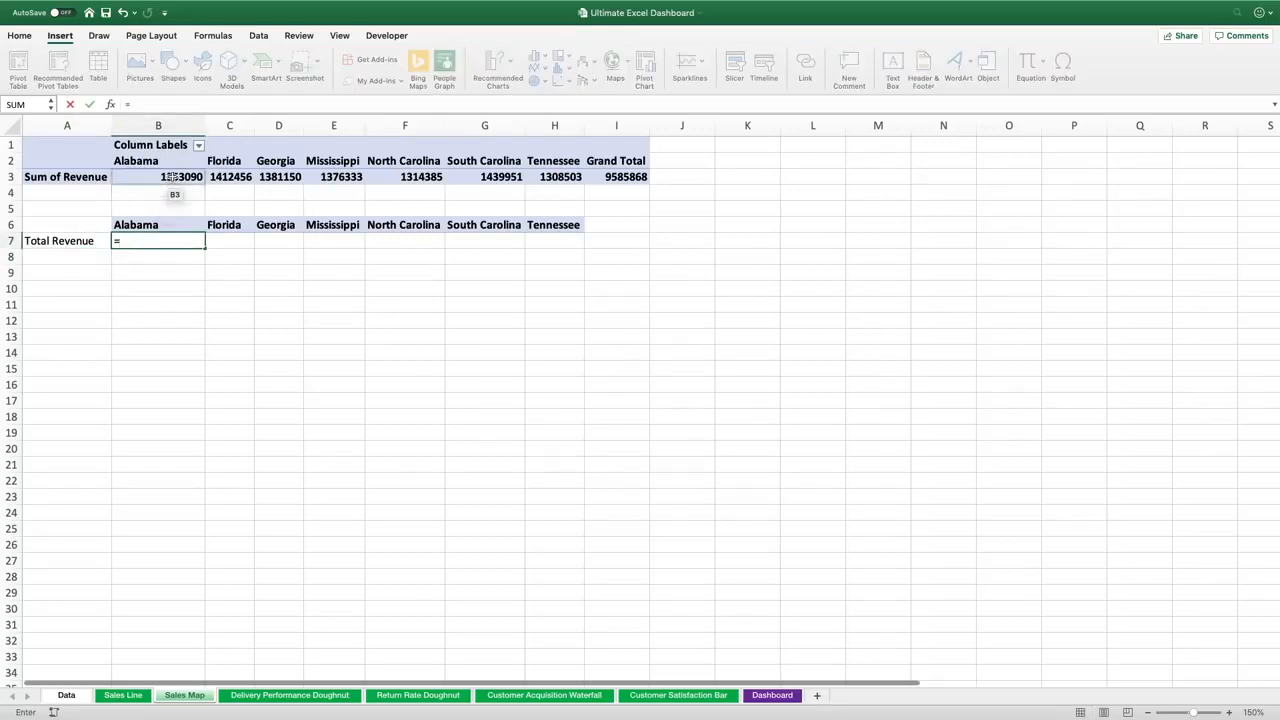
click(172, 176)
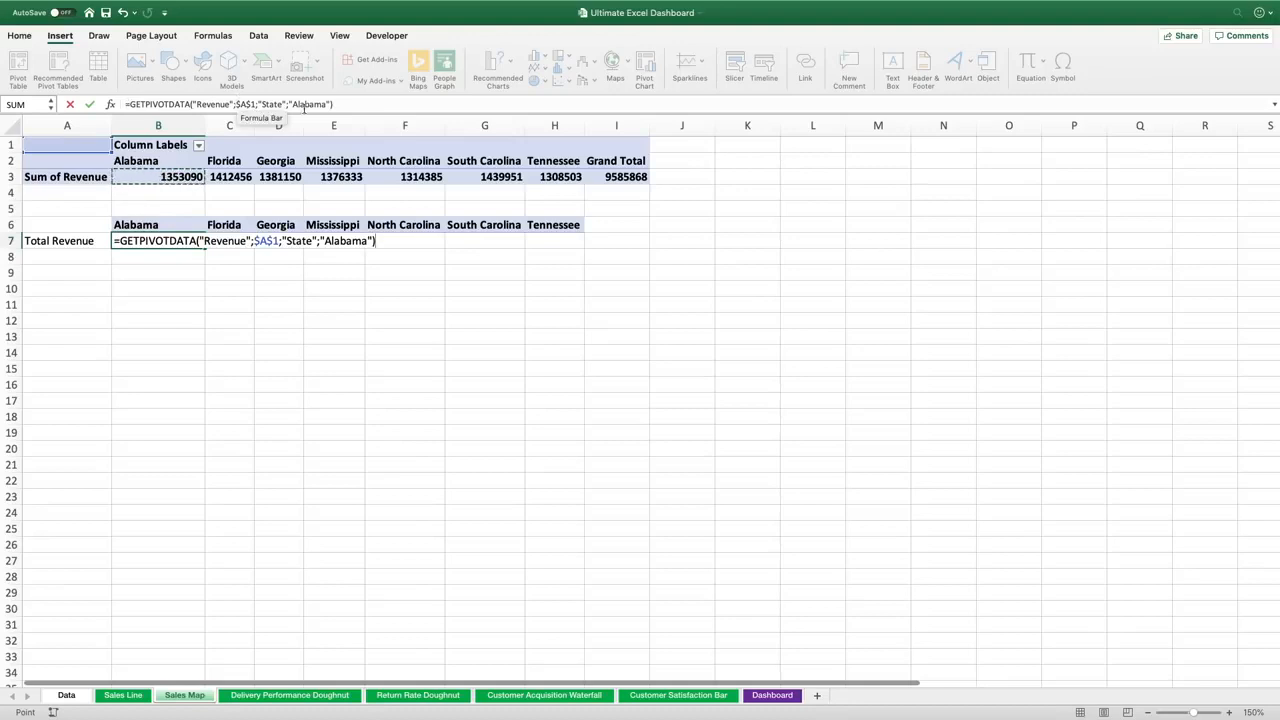
key(Return)
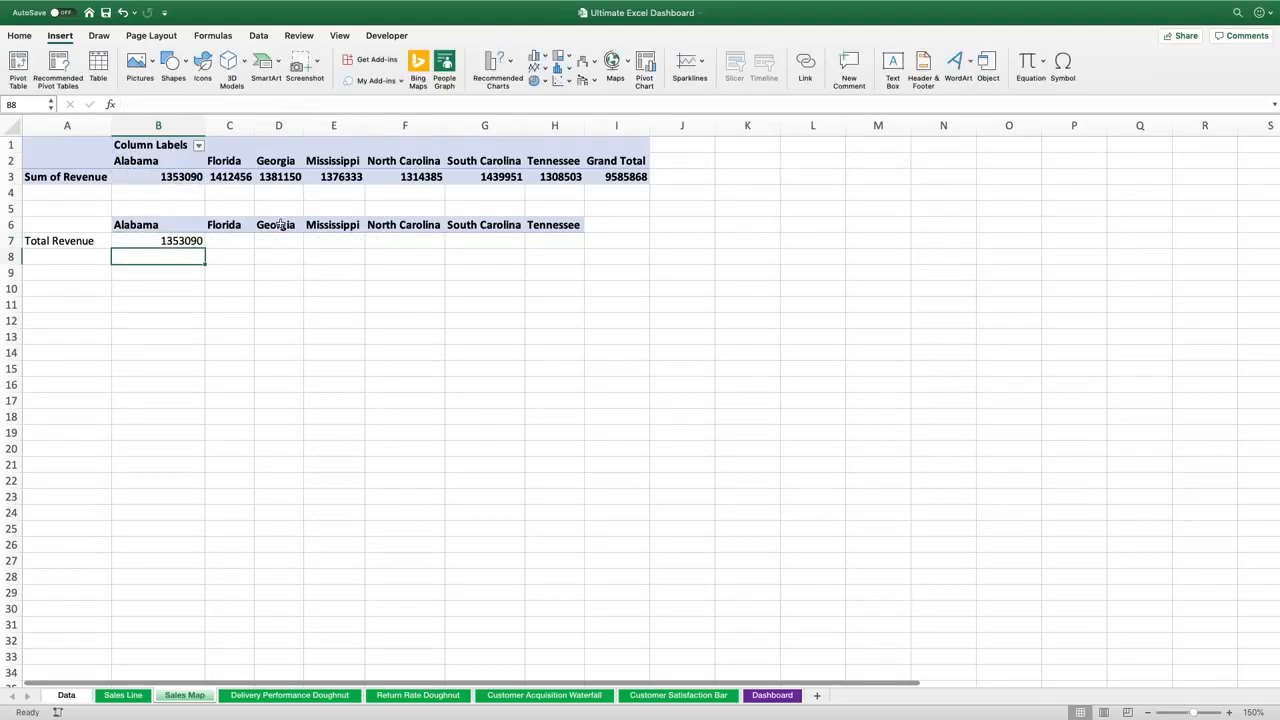
click(234, 242)
text(=)
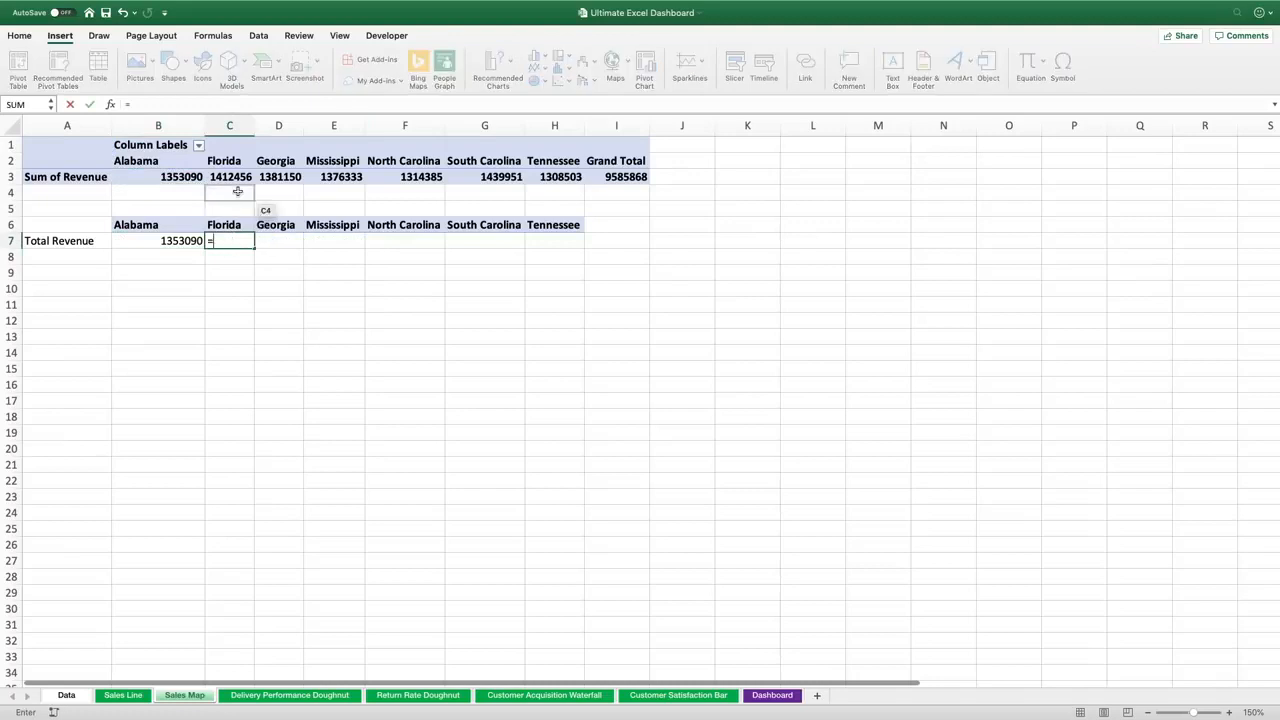
click(238, 176)
key(Return)
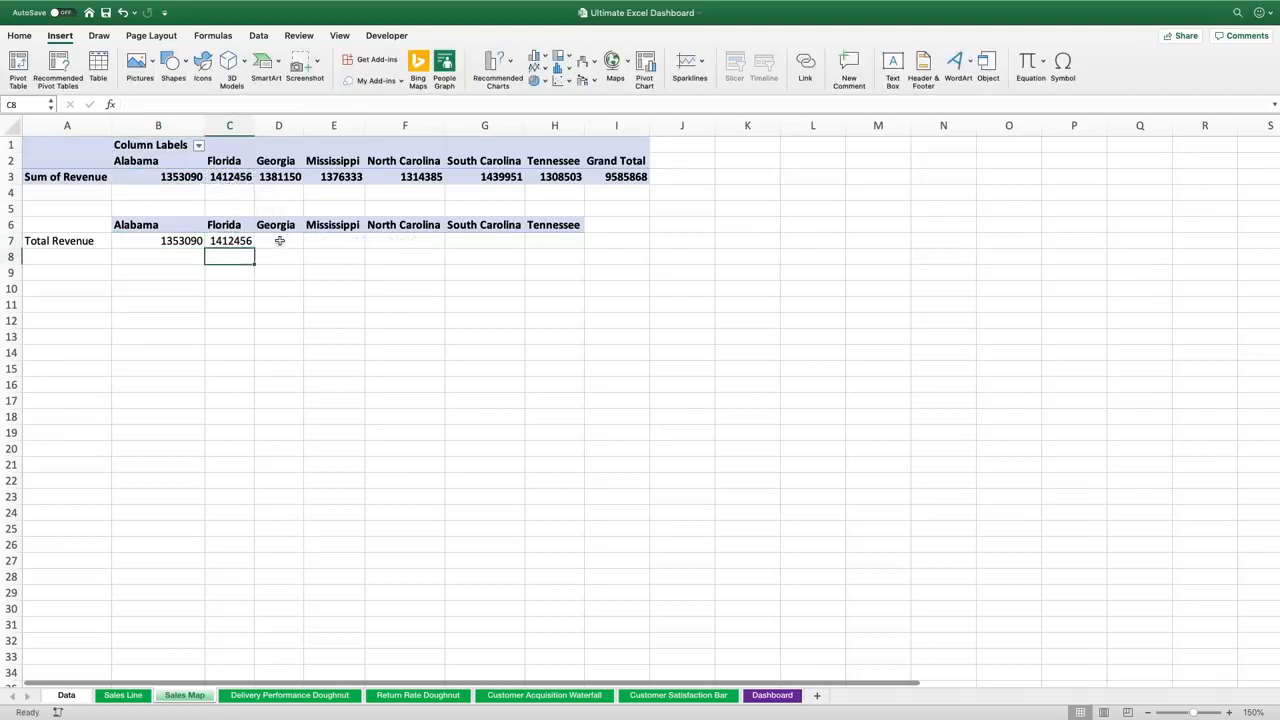
click(280, 241)
text(=)
click(288, 177)
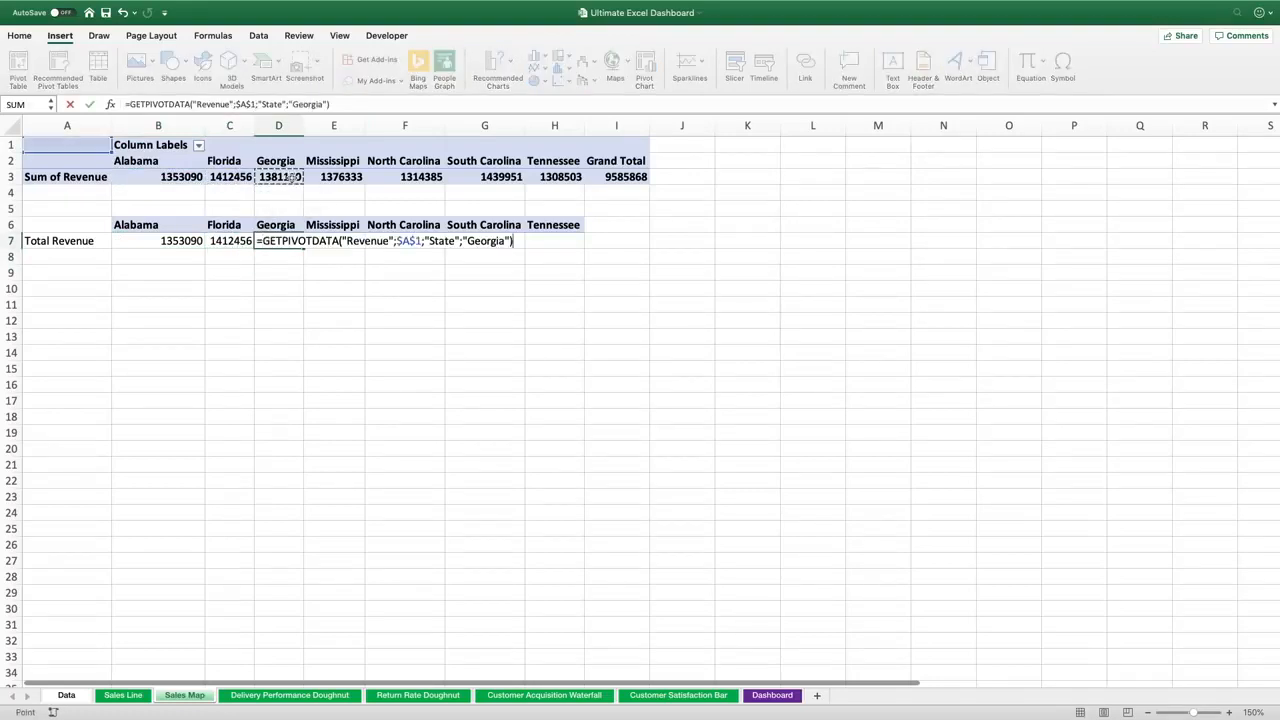
key(Return)
Fill E7 to H7 with formulas referencing the PivotTable revenue for Mississippi, North Carolina, South Carolina and Tennessee
click(332, 240)
text(=)
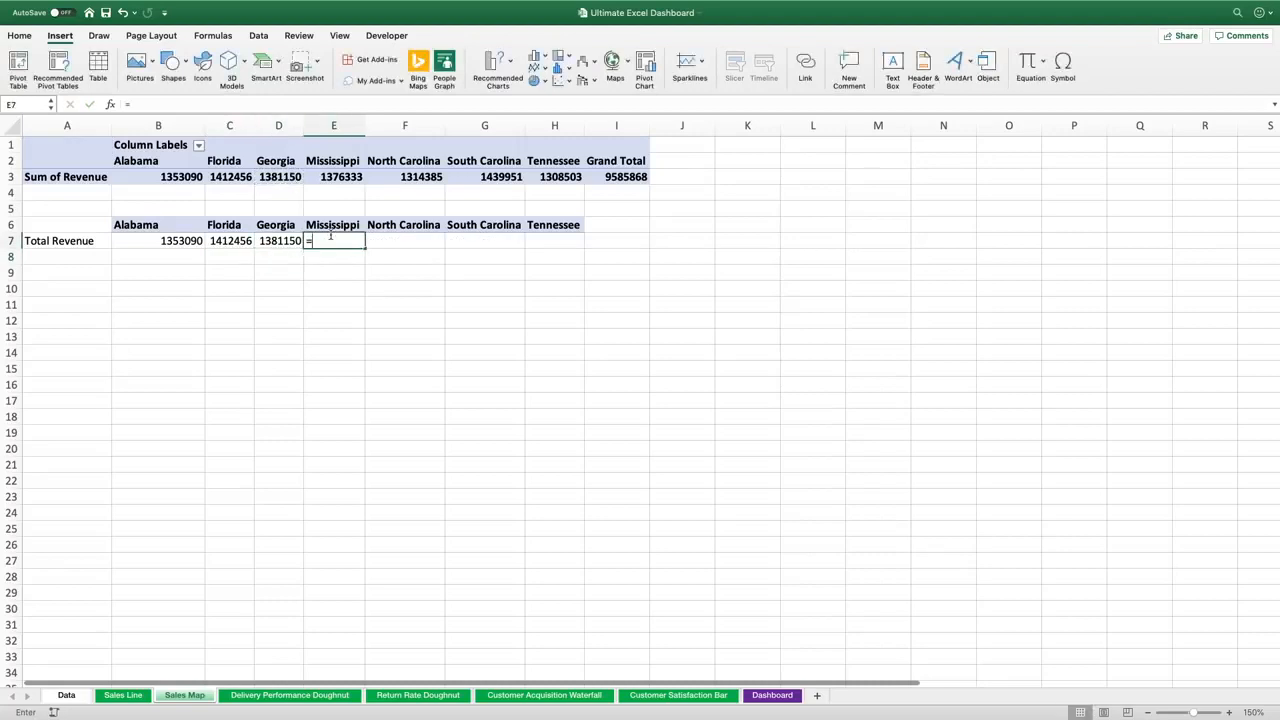
click(338, 177)
key(Return)
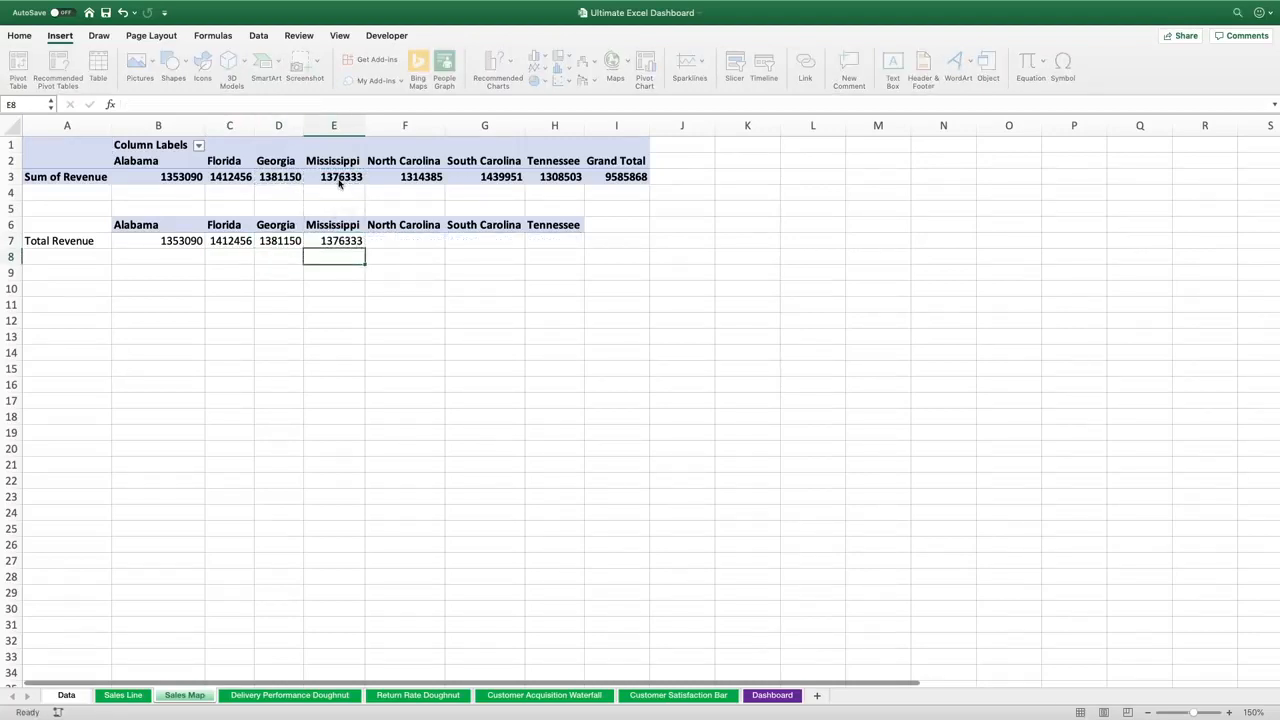
click(384, 240)
text(=)
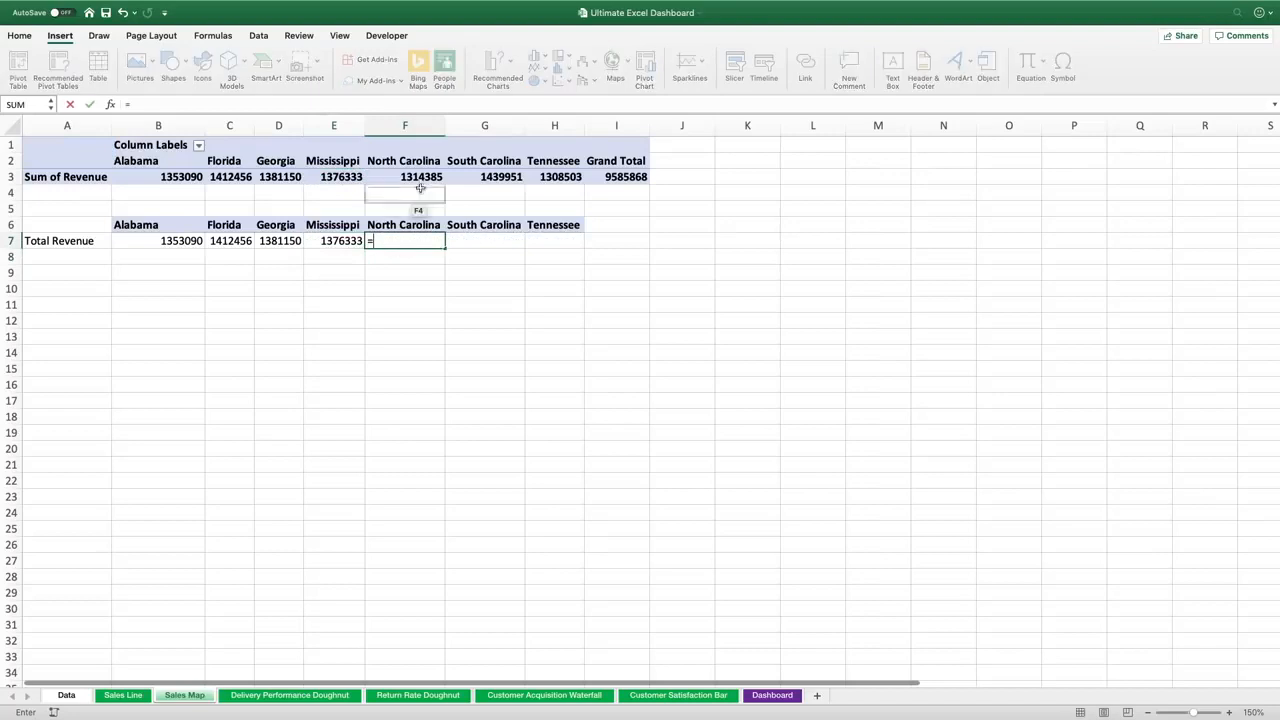
click(424, 177)
key(Return)
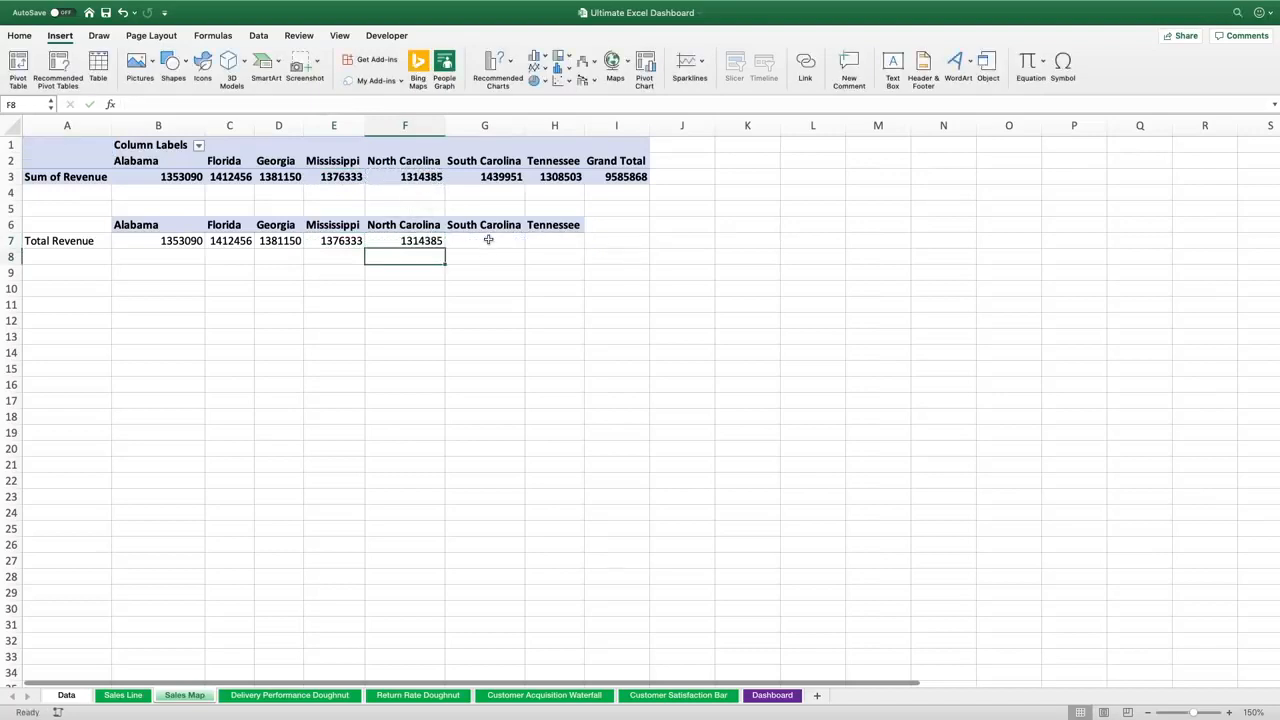
click(488, 240)
text(=)
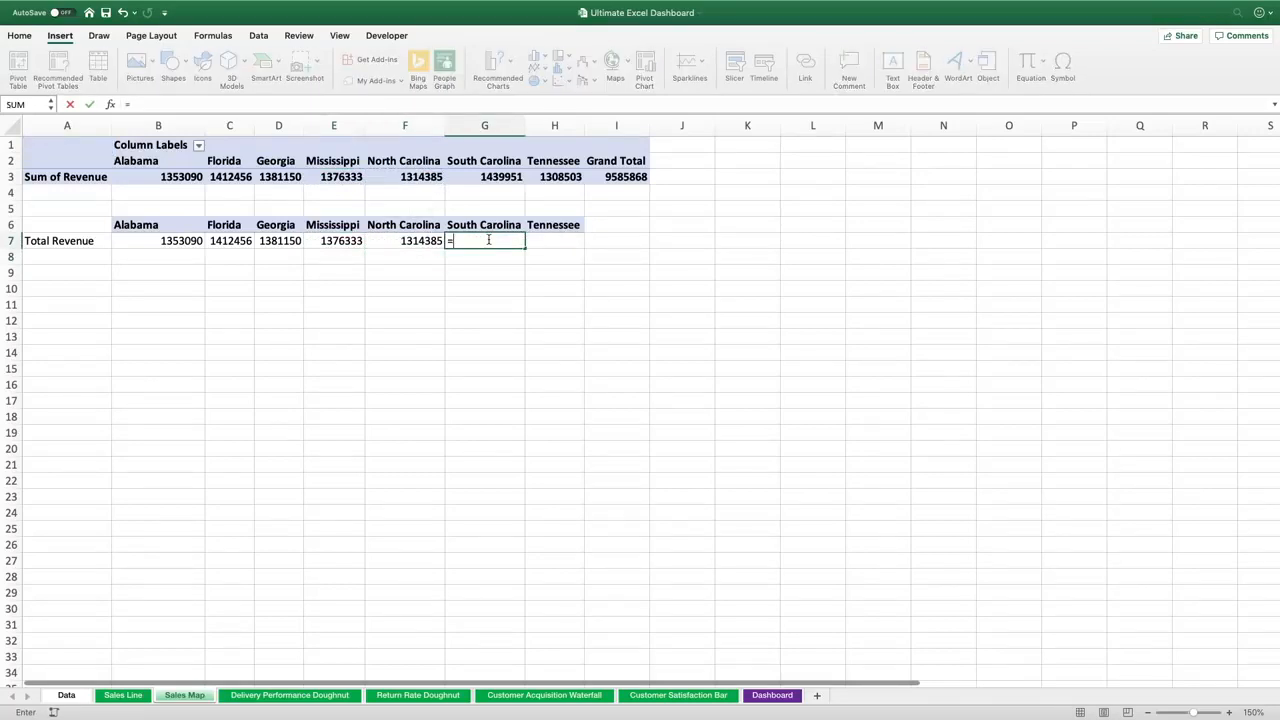
click(492, 177)
key(Return)
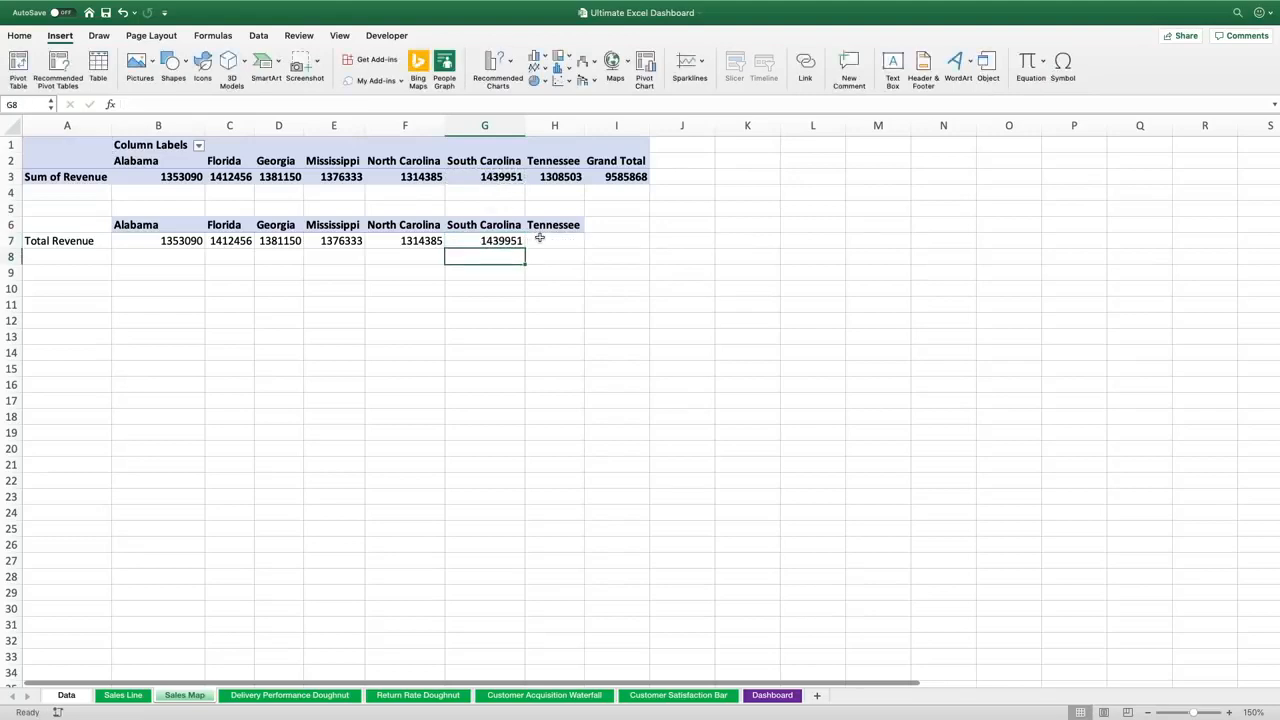
click(539, 238)
text(=)
click(549, 174)
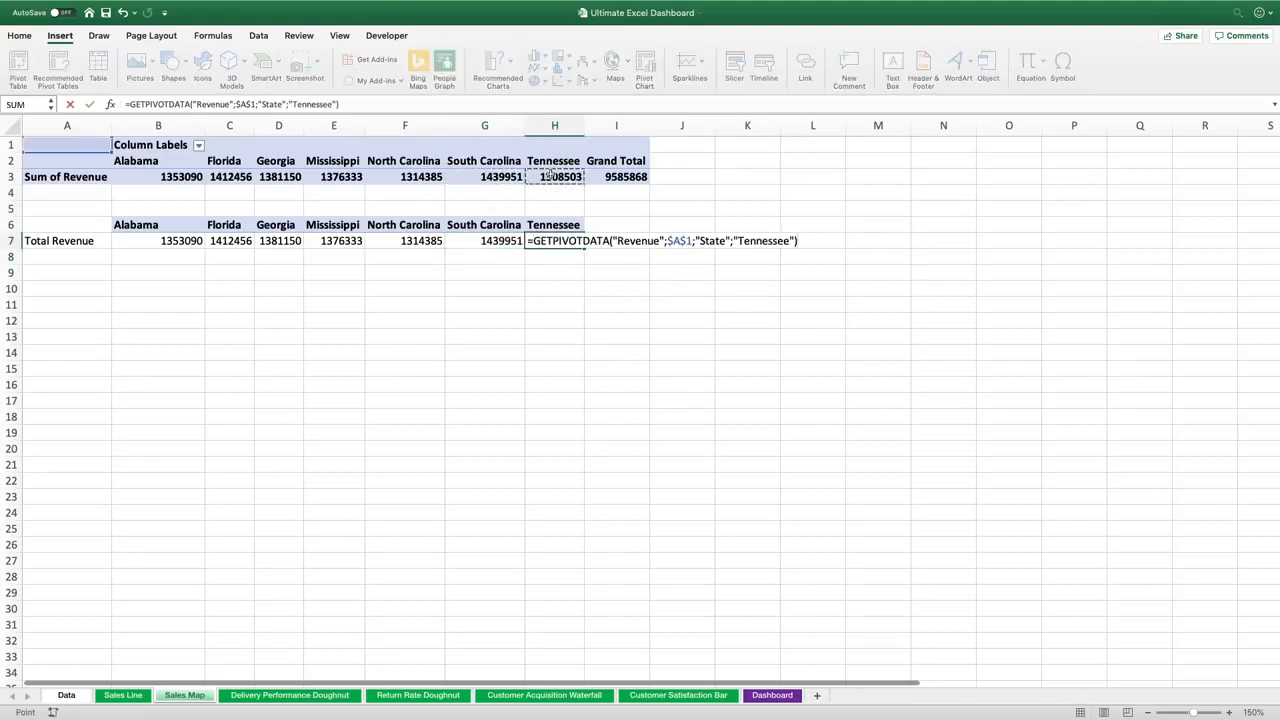
key(Return)
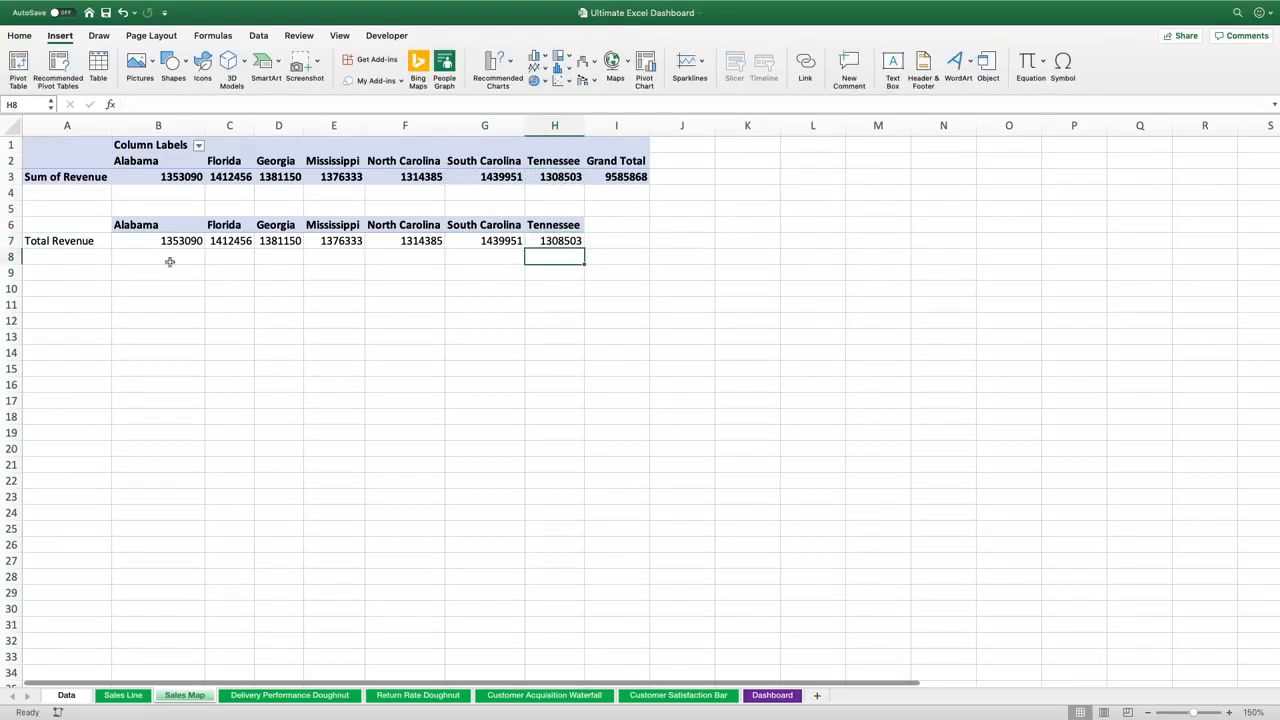
Insert a Filled Map chart from the range A6:H7 and accept sending the map data to Bing
drag(86, 218, 550, 238)
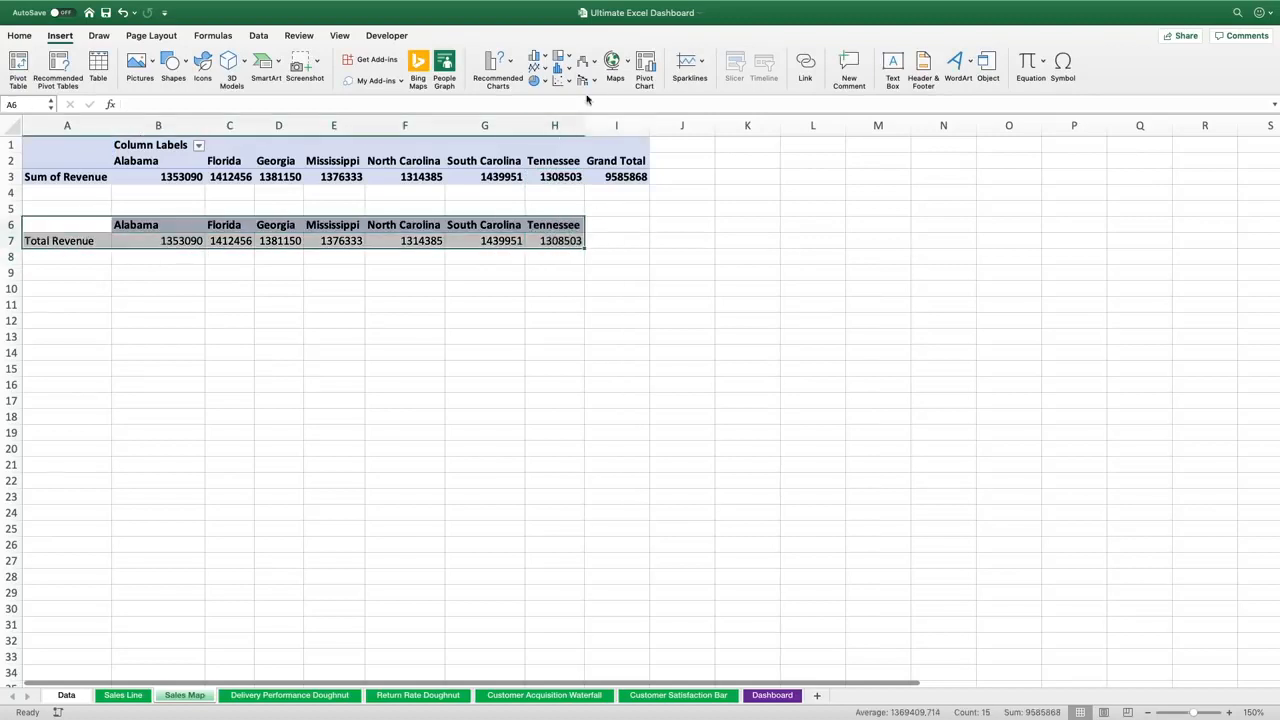
click(612, 62)
click(624, 128)
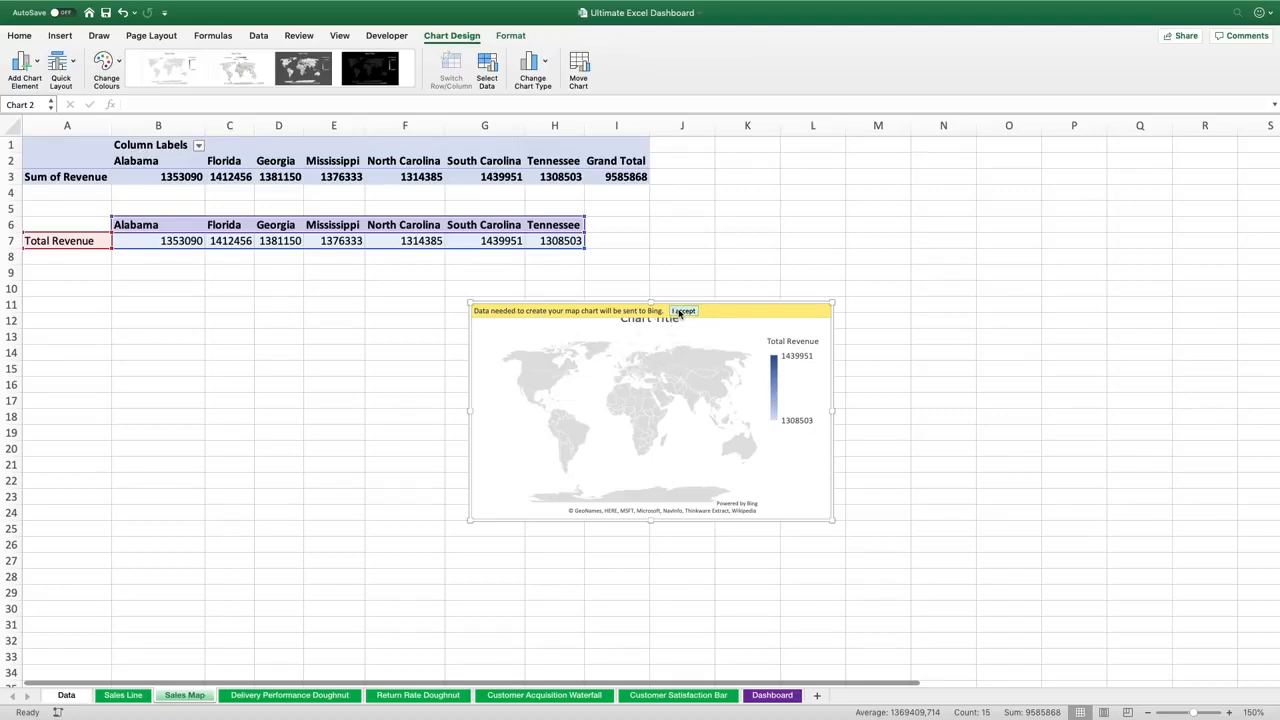
click(683, 311)
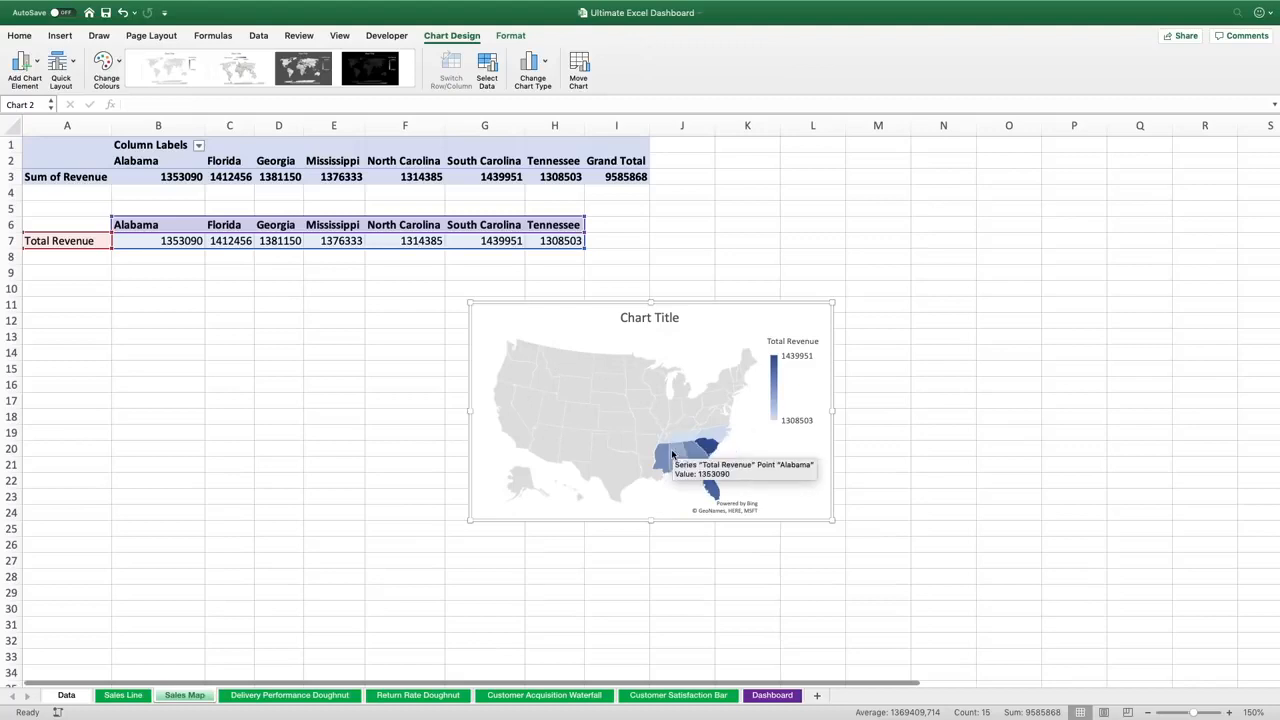
Move the map chart up so it sits just below the state revenue range
mouse_move(663, 467)
mouse_move(707, 440)
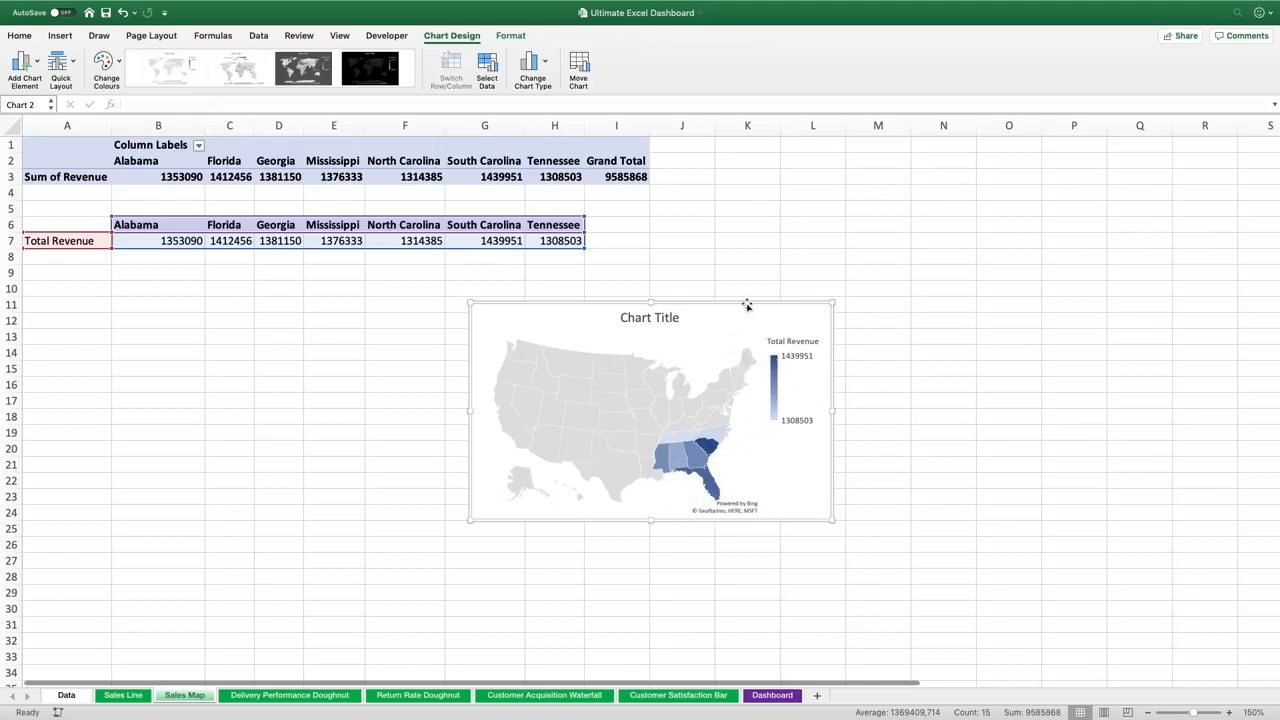
drag(747, 305, 670, 274)
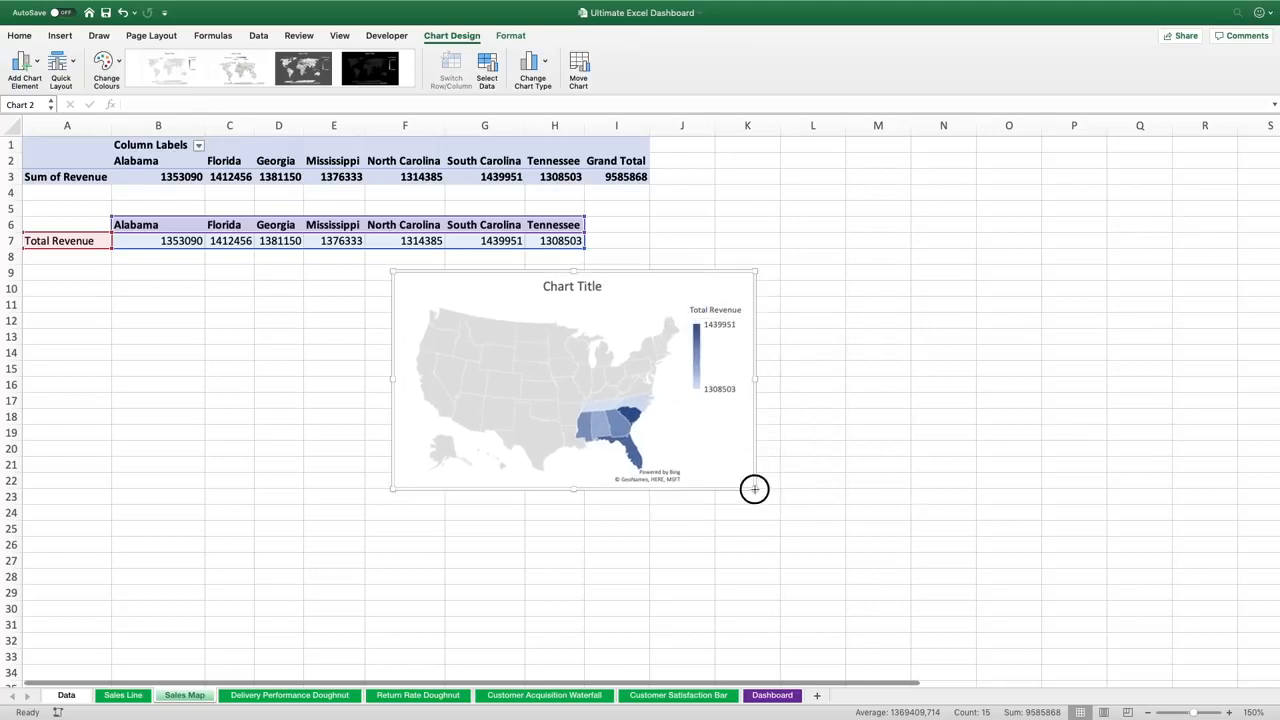
Enlarge the map chart and delete its chart title
drag(754, 488, 826, 537)
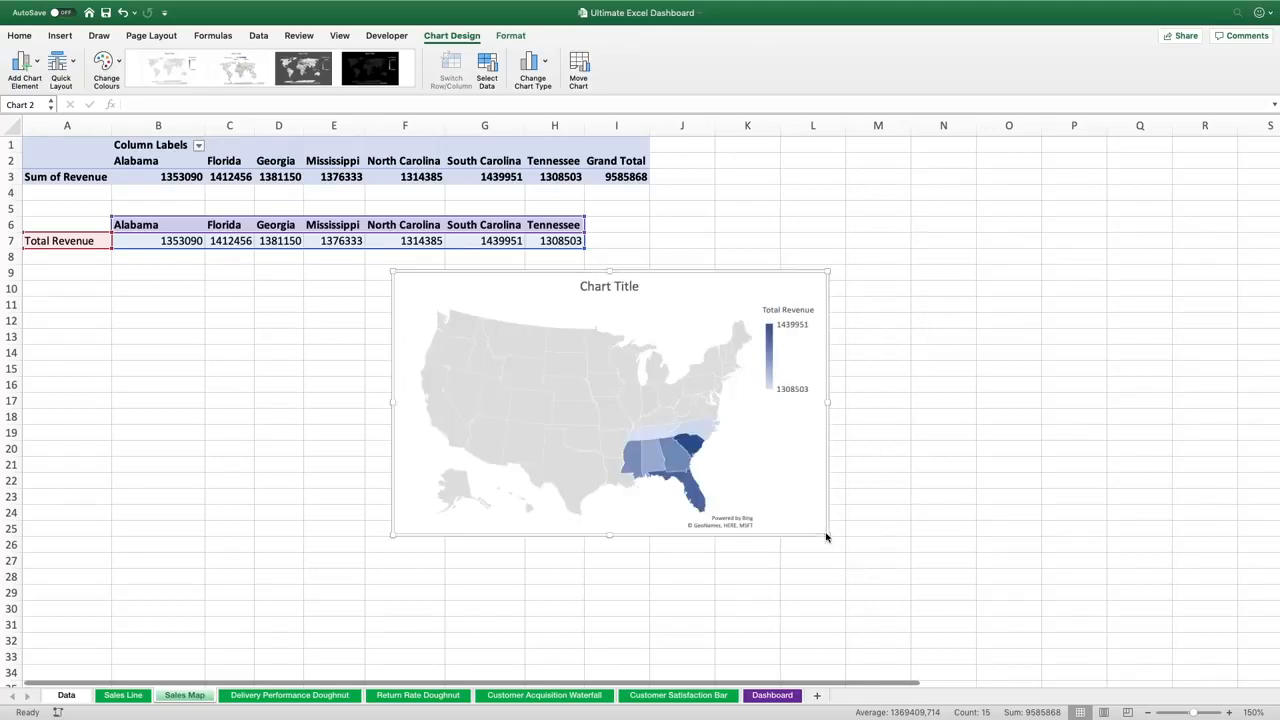
click(593, 286)
key(Delete)
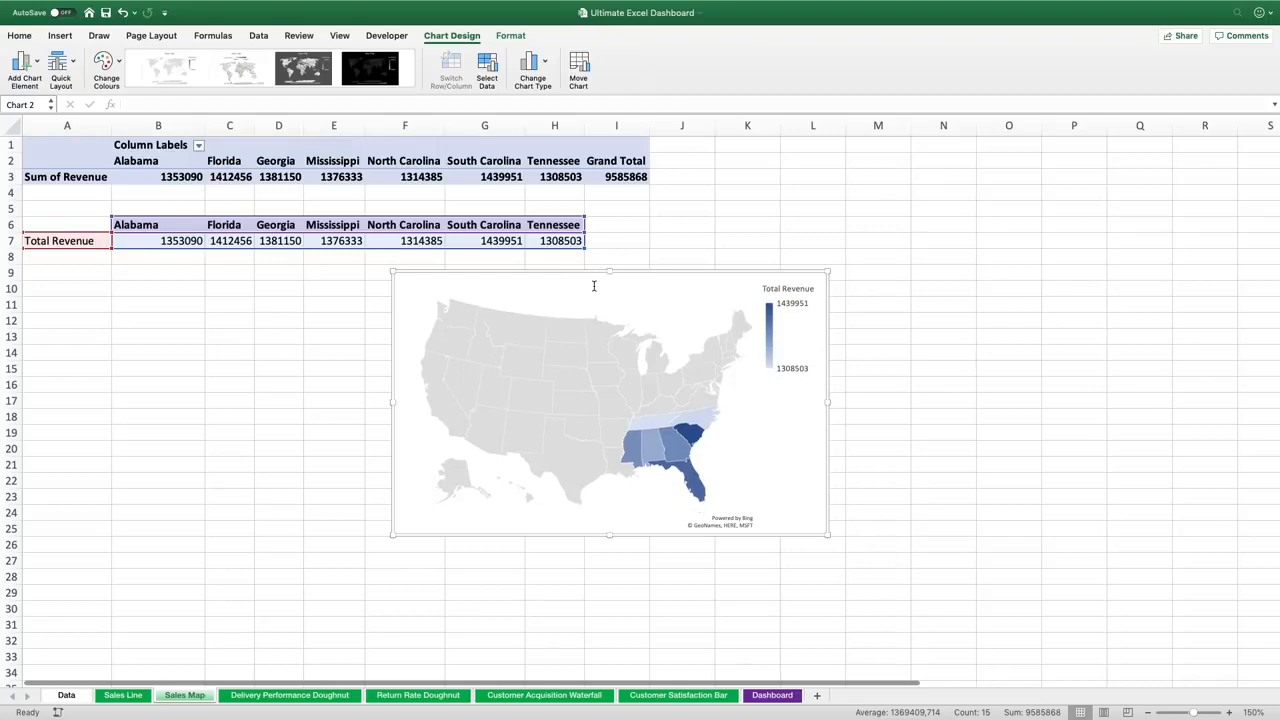
Set the map series' map area to Only regions with data, then close the formatting pane
click(566, 362)
right_click(566, 362)
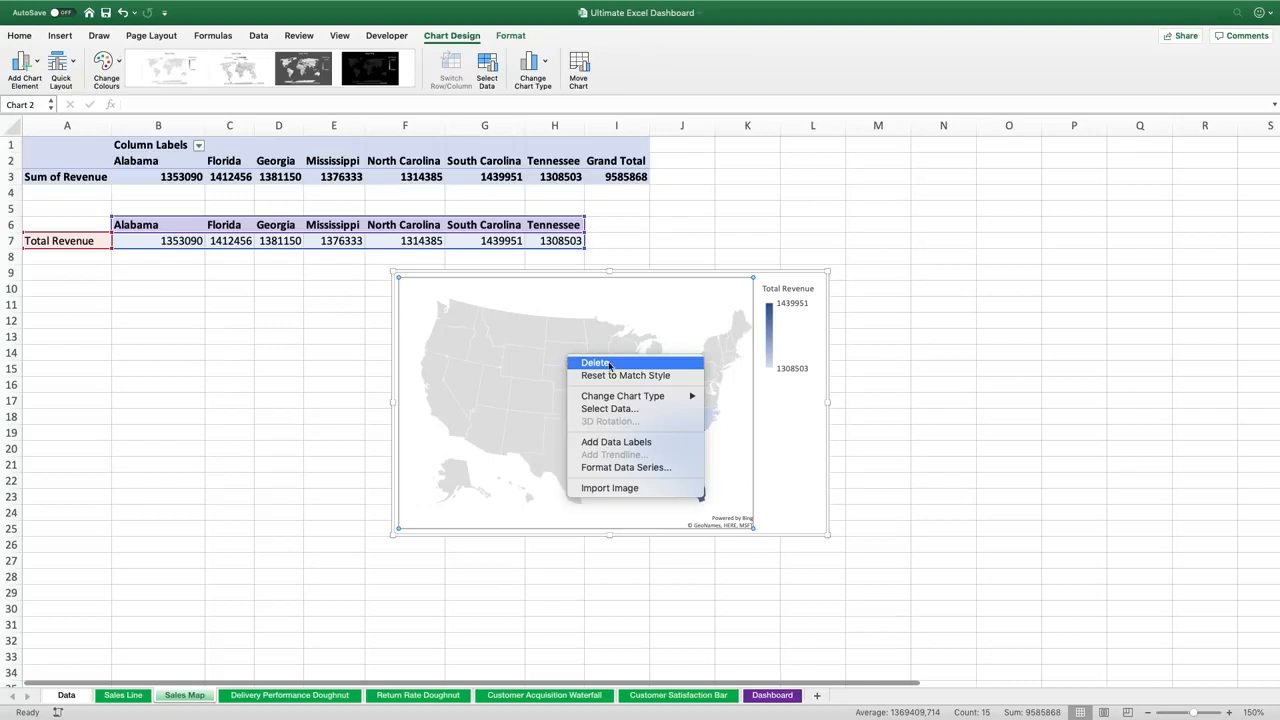
click(632, 470)
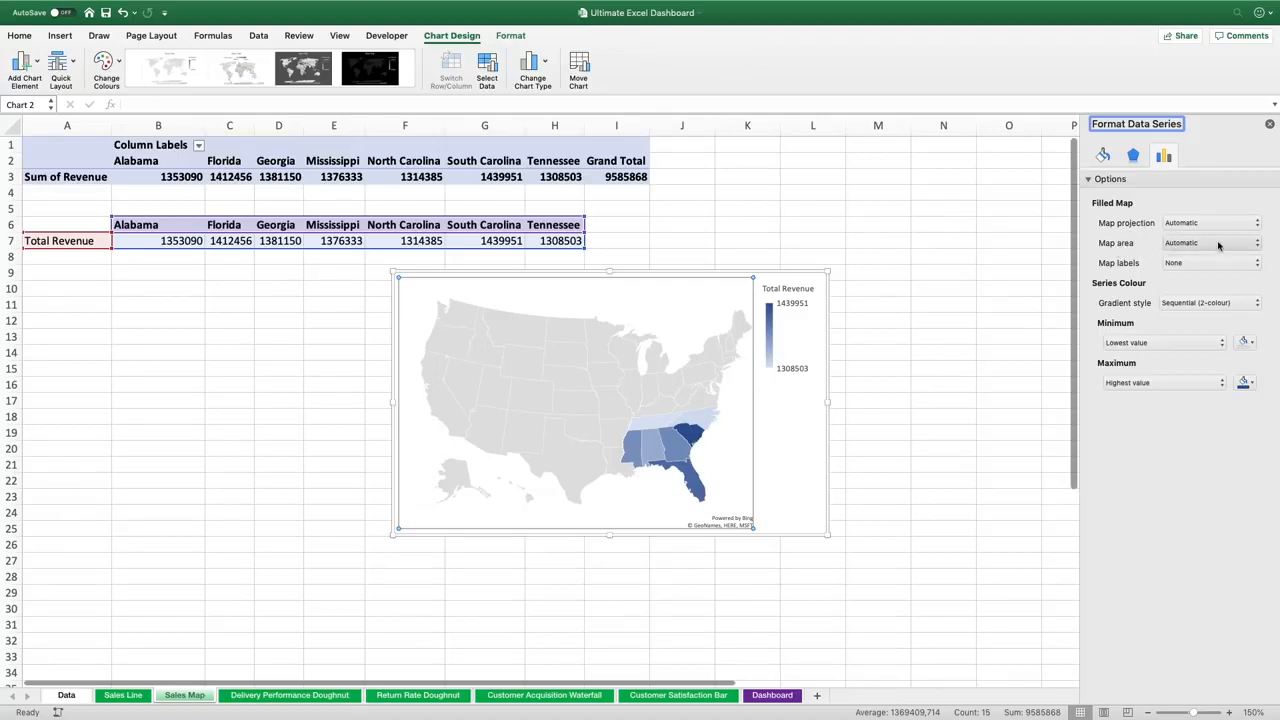
click(1254, 242)
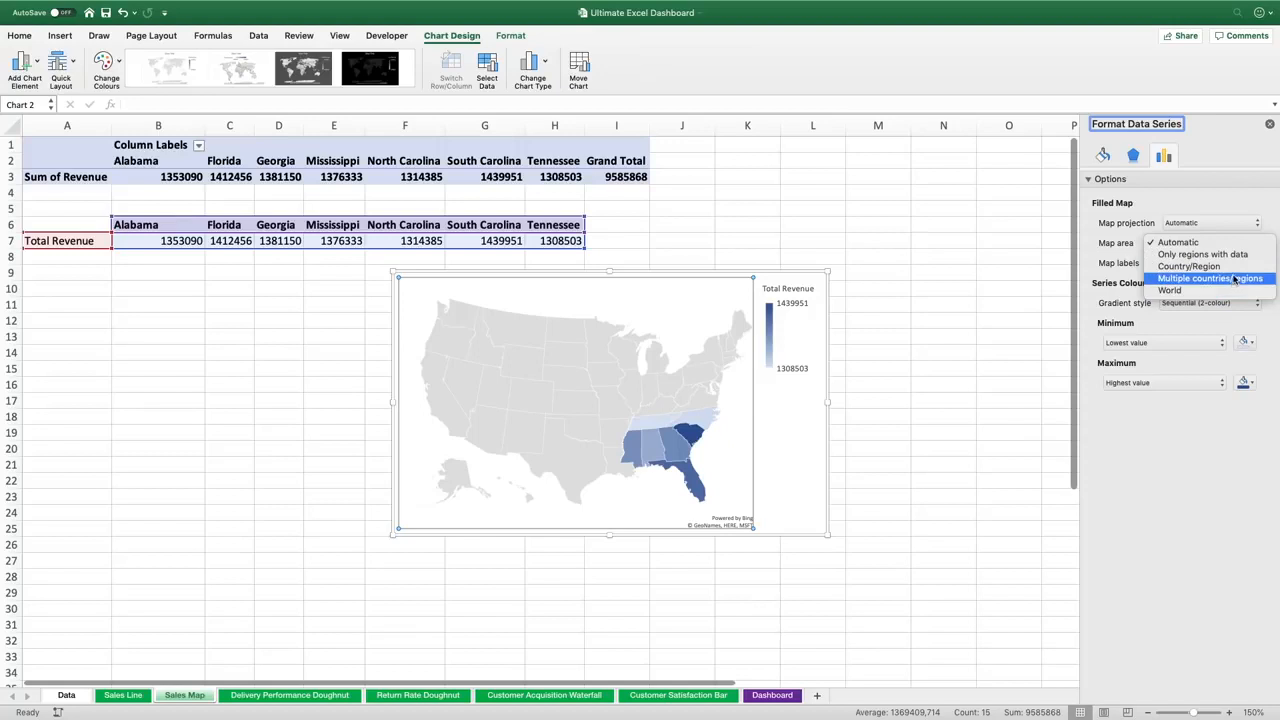
click(1247, 256)
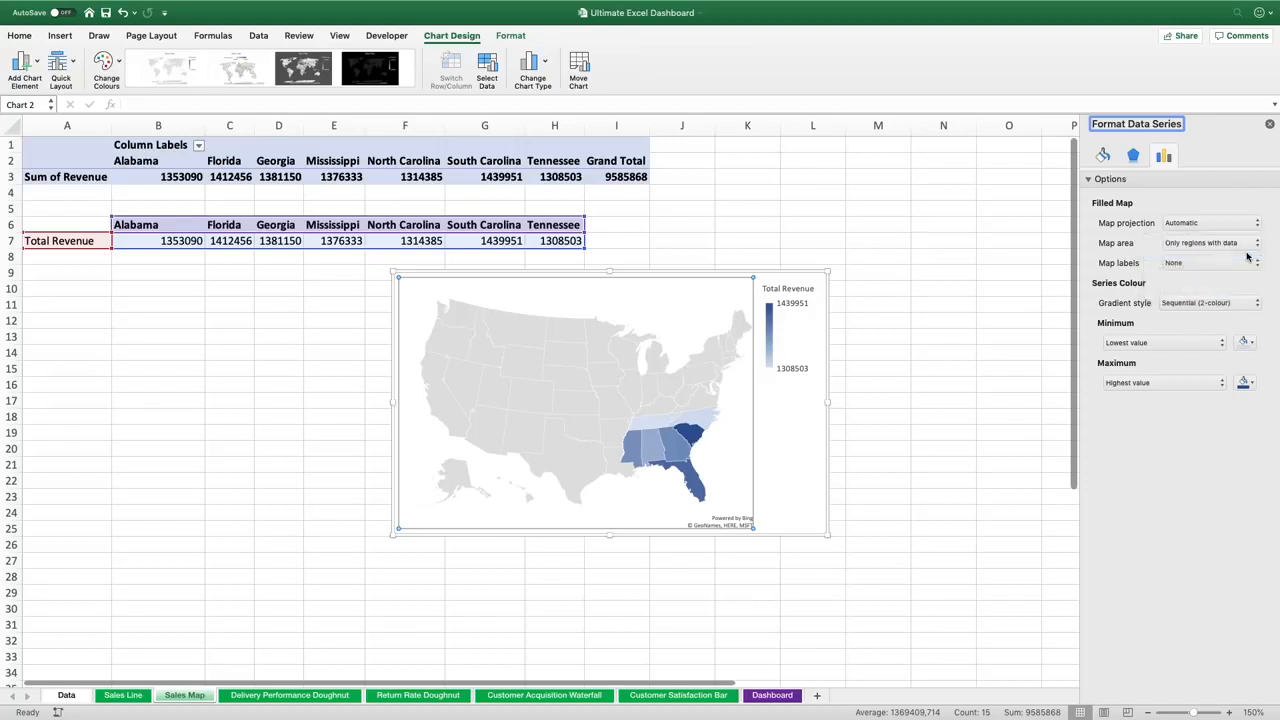
mouse_move(542, 332)
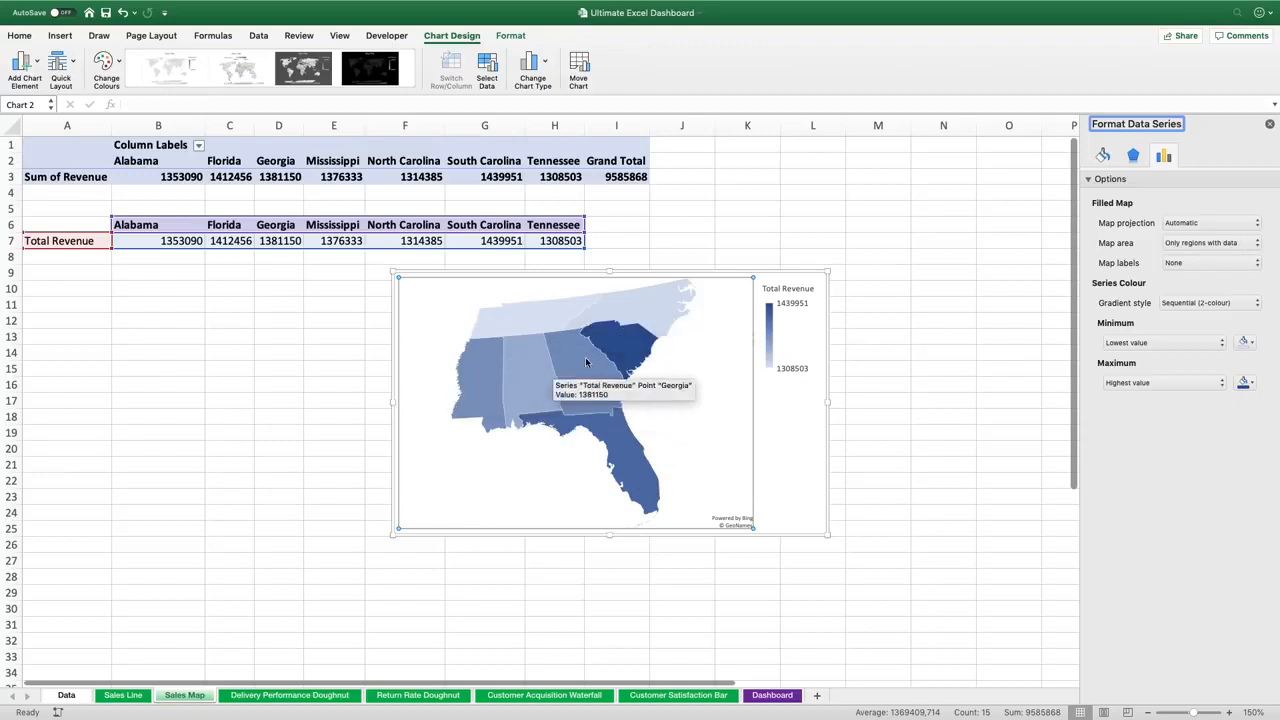
mouse_move(628, 437)
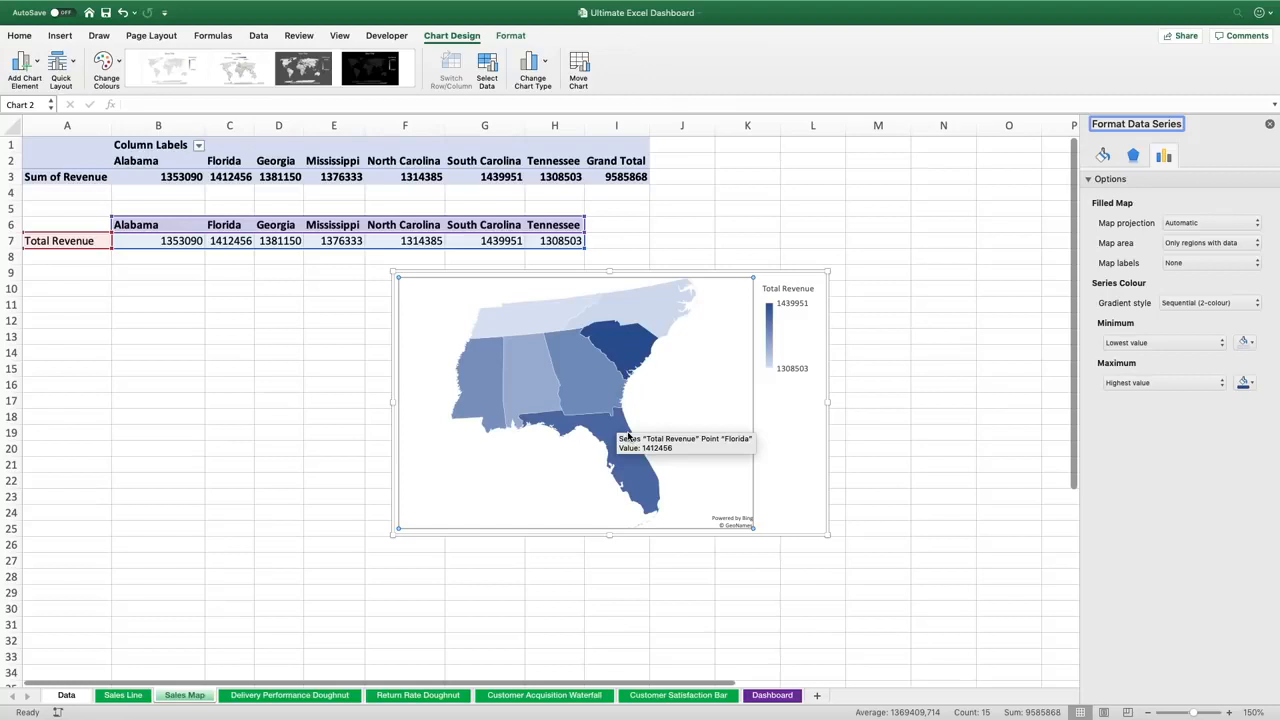
click(223, 469)
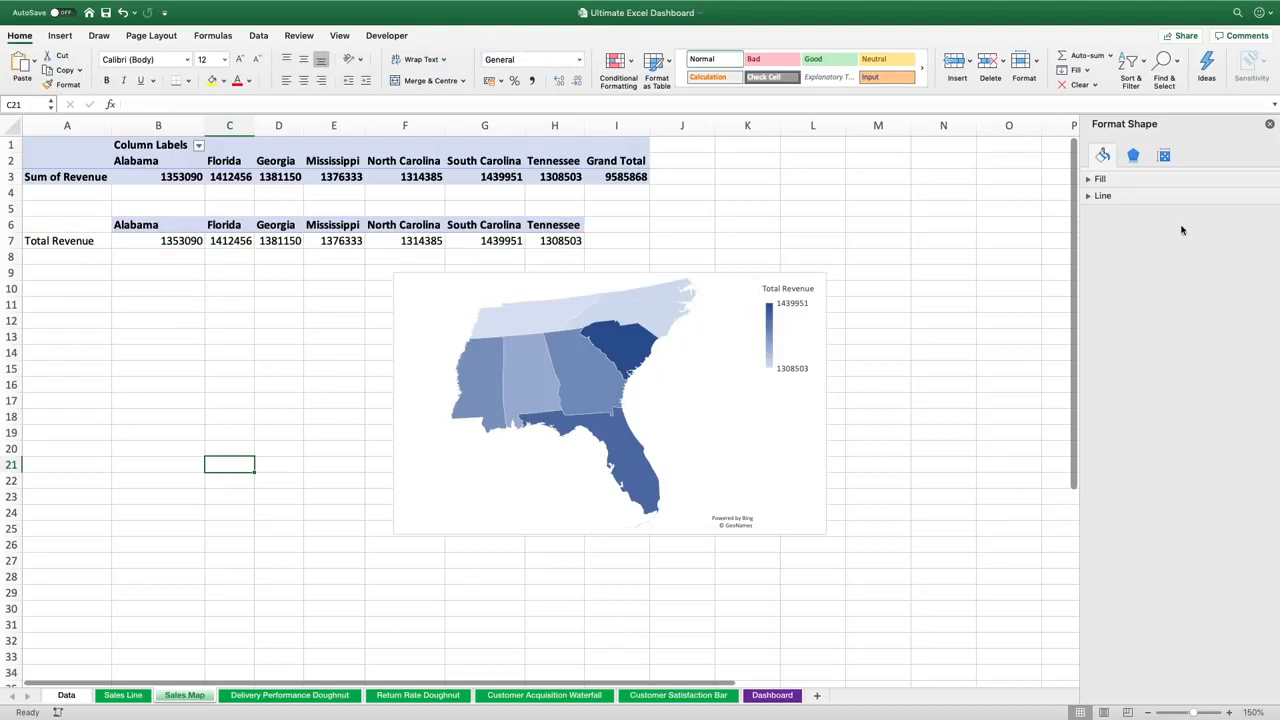
click(1269, 125)
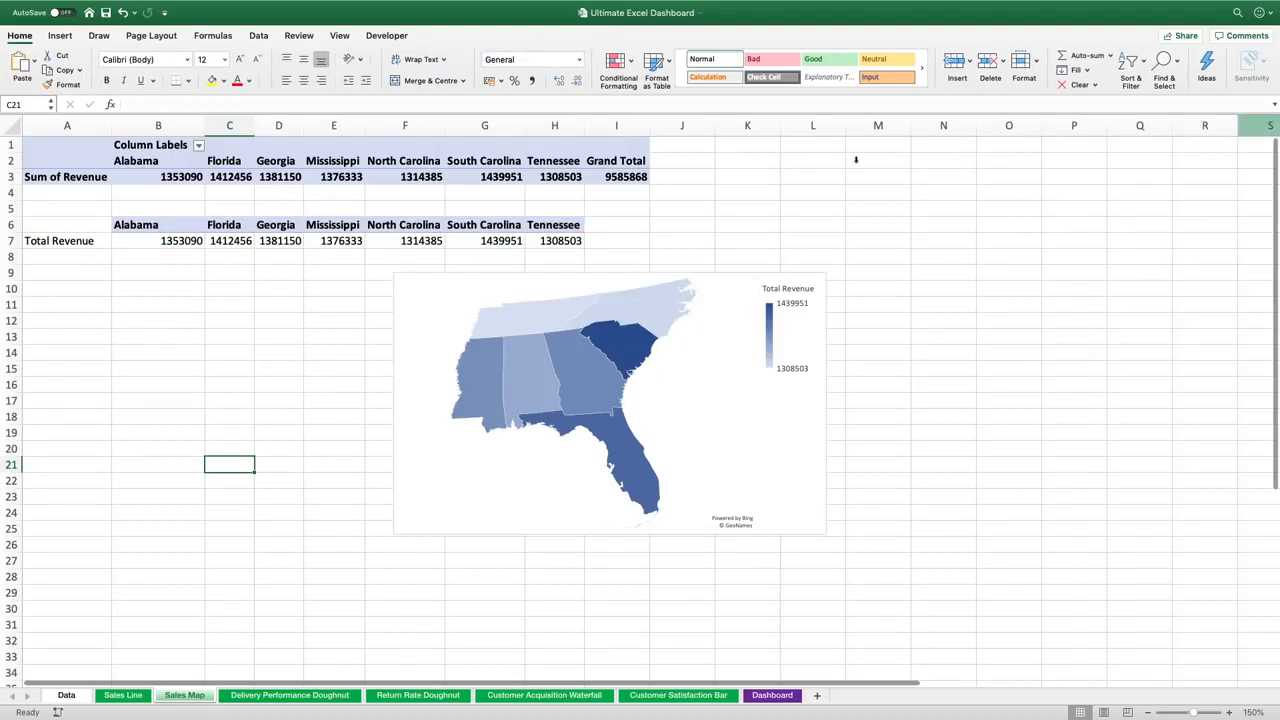
On the Delivery Performance Doughnut sheet, insert a PivotTable from Data_Table at cell A1 of the existing worksheet
click(294, 696)
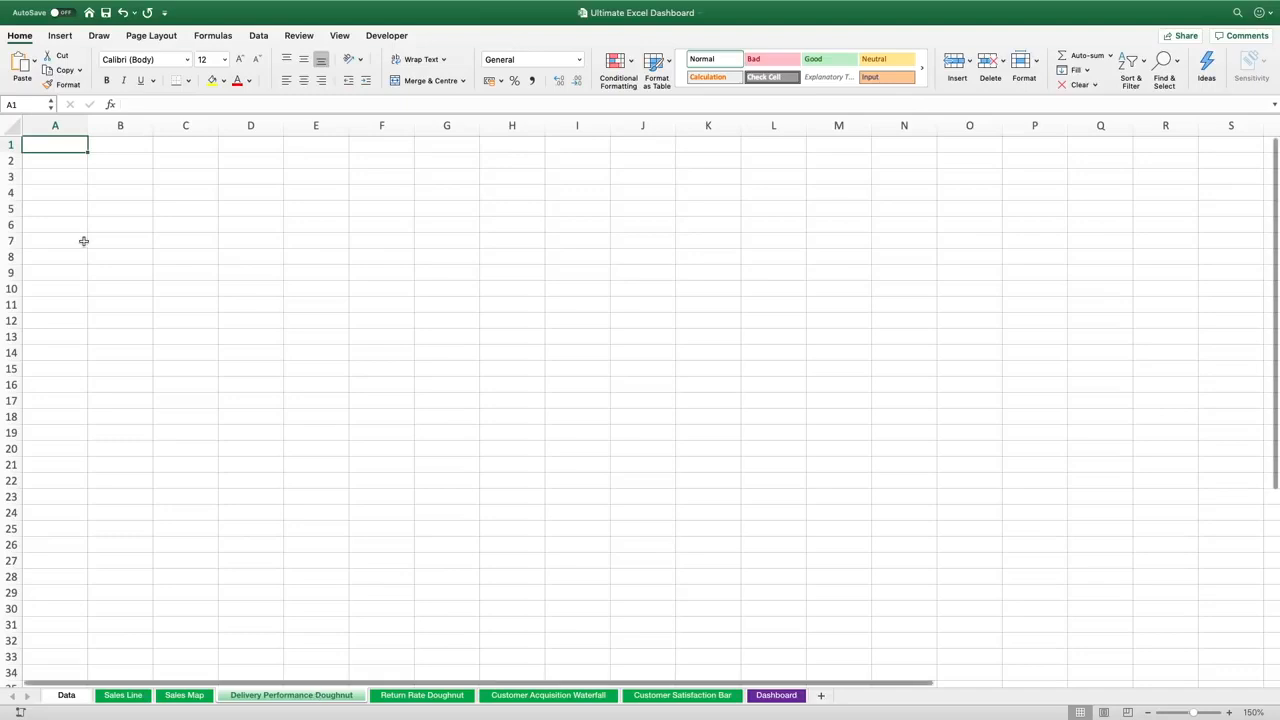
click(60, 37)
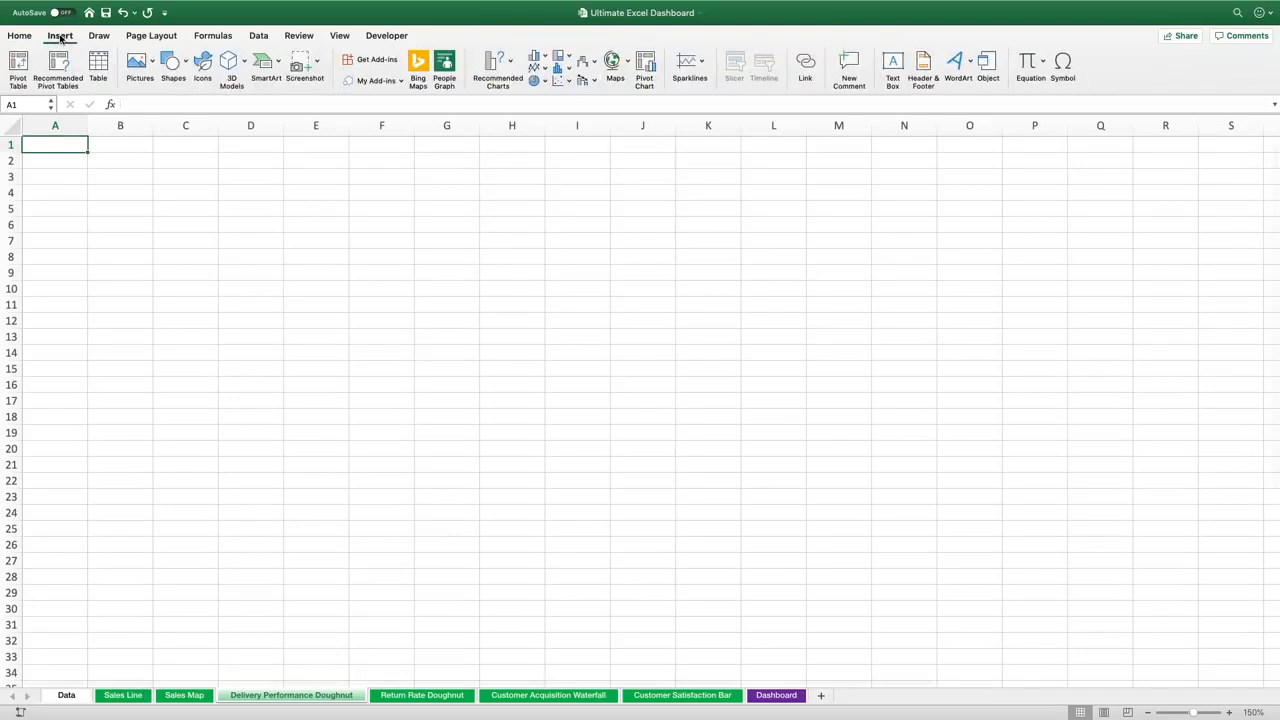
click(18, 62)
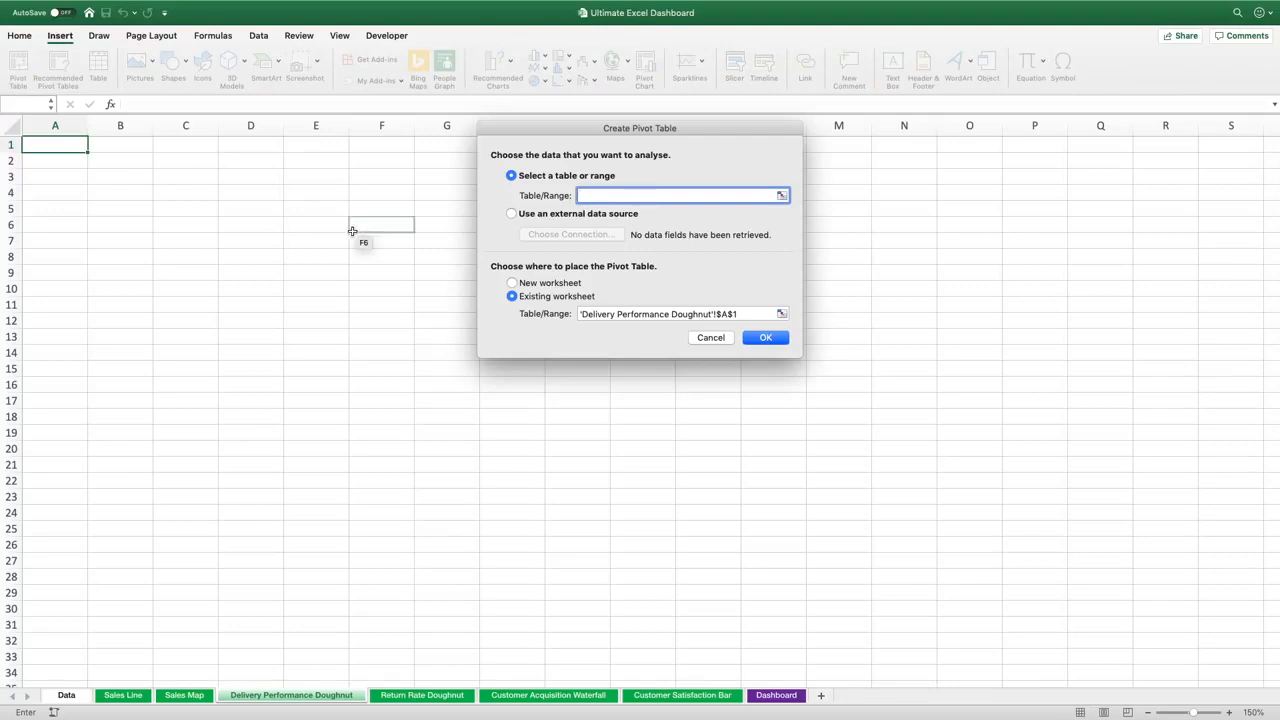
click(782, 195)
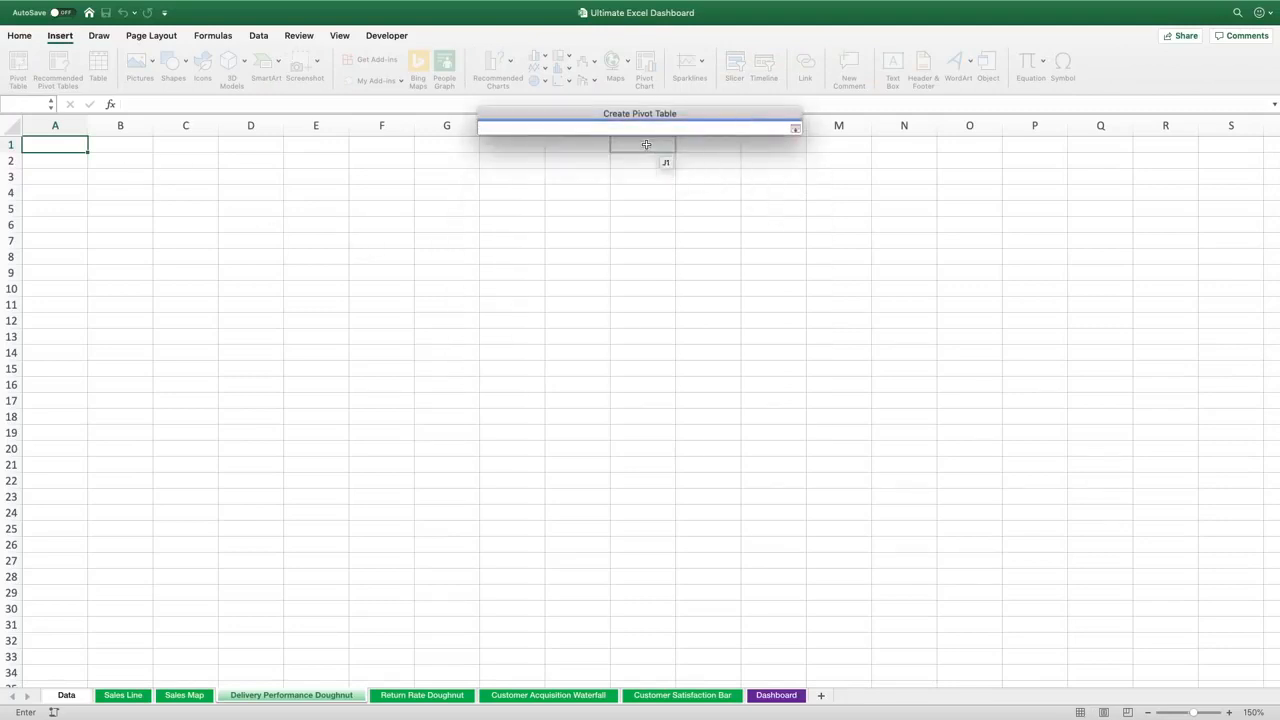
text(Data_)
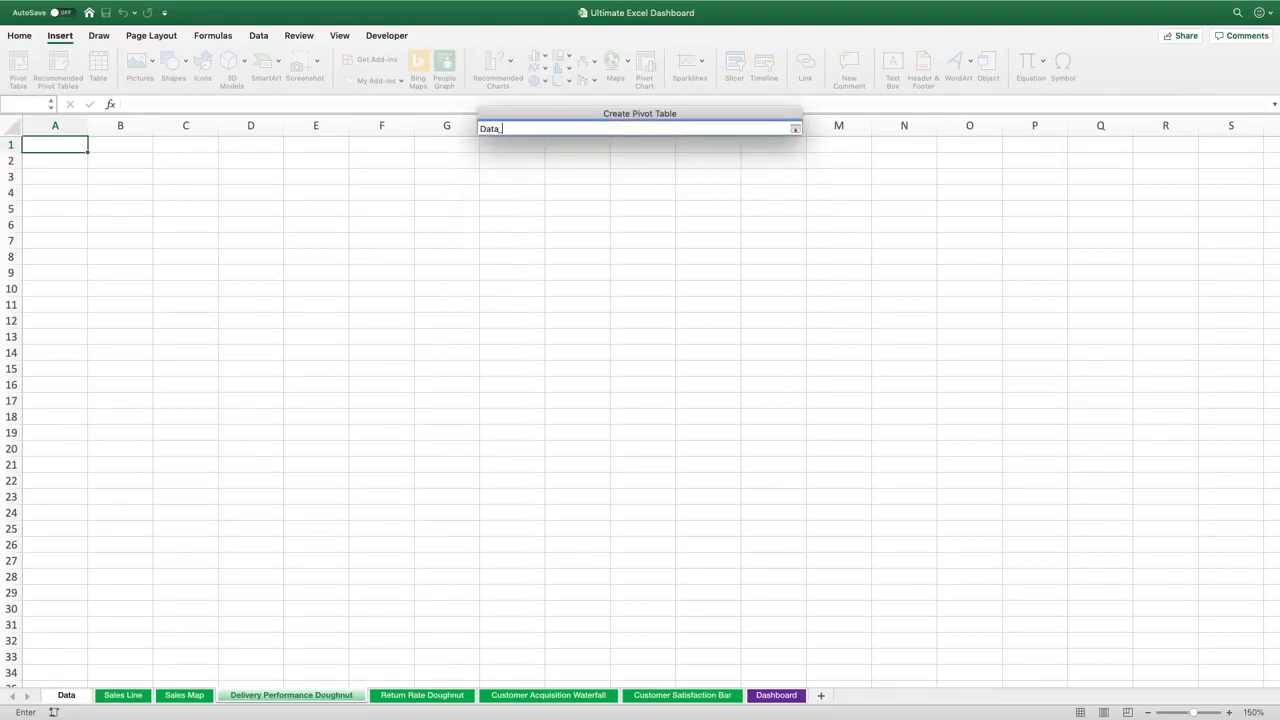
text(Table)
key(Return)
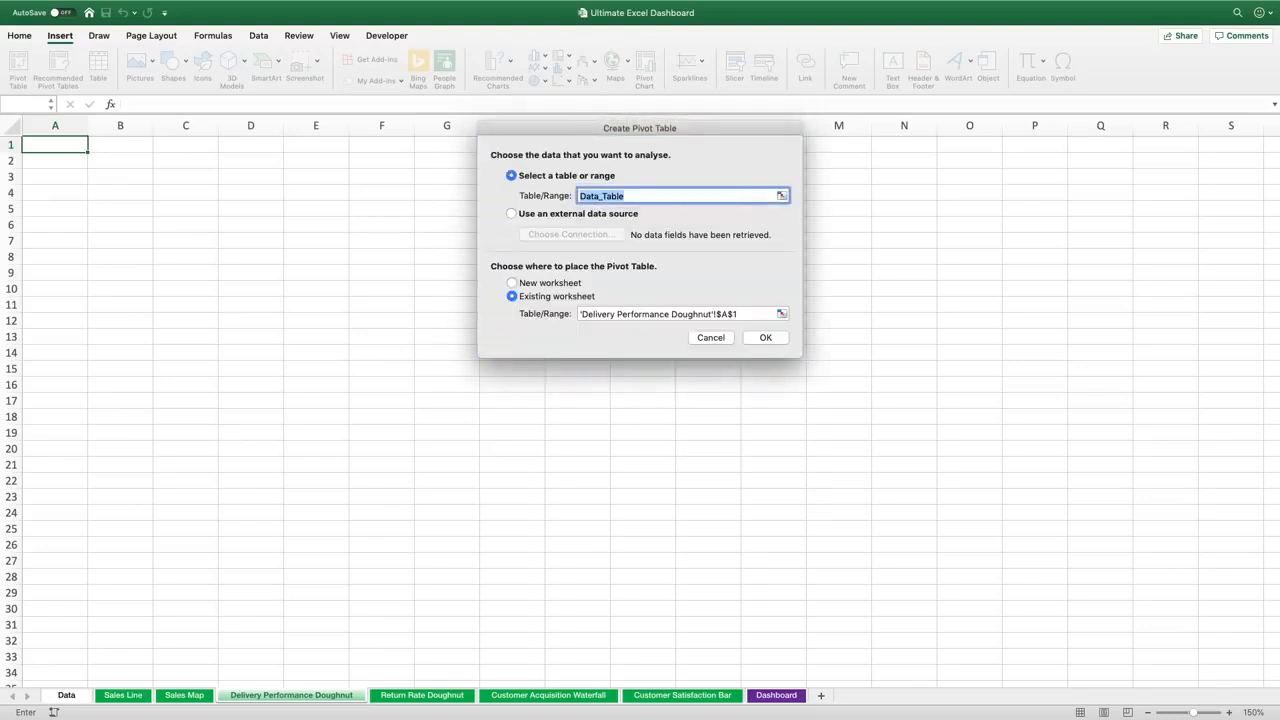
click(765, 337)
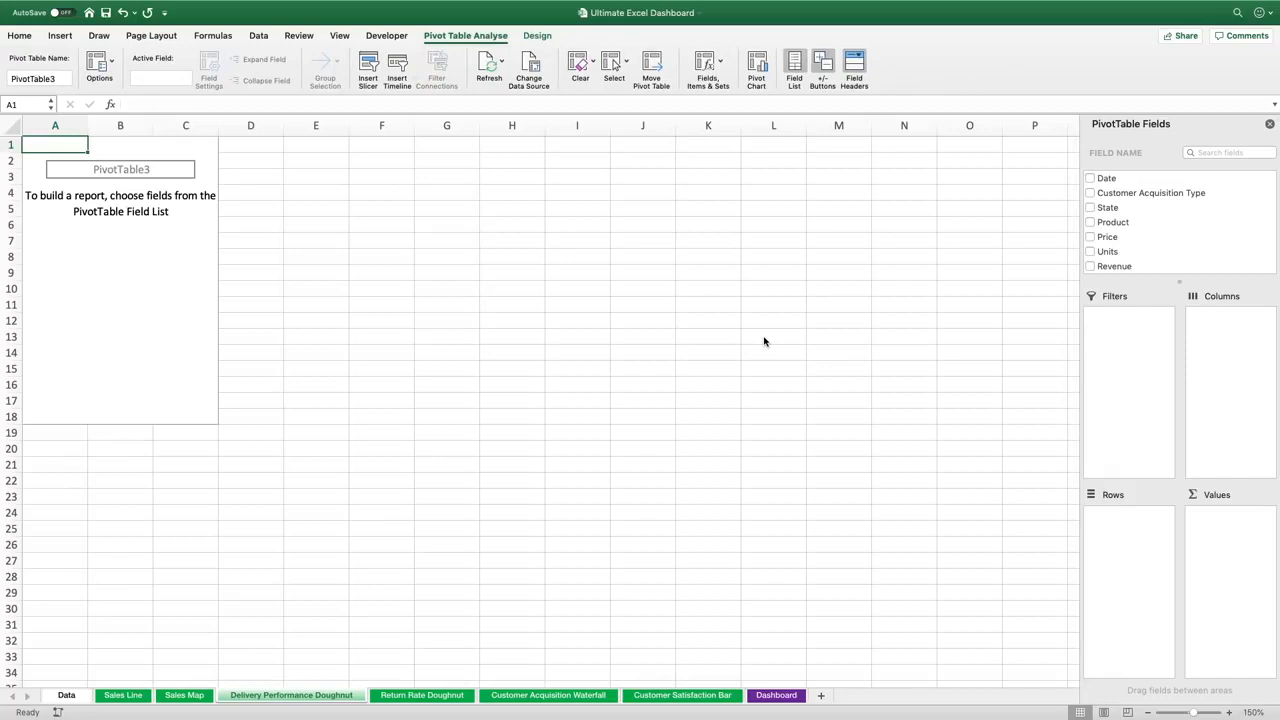
Add Delivery Performance as the PivotTable row field and Revenue as its value field
scroll(1122, 219, down, 1)
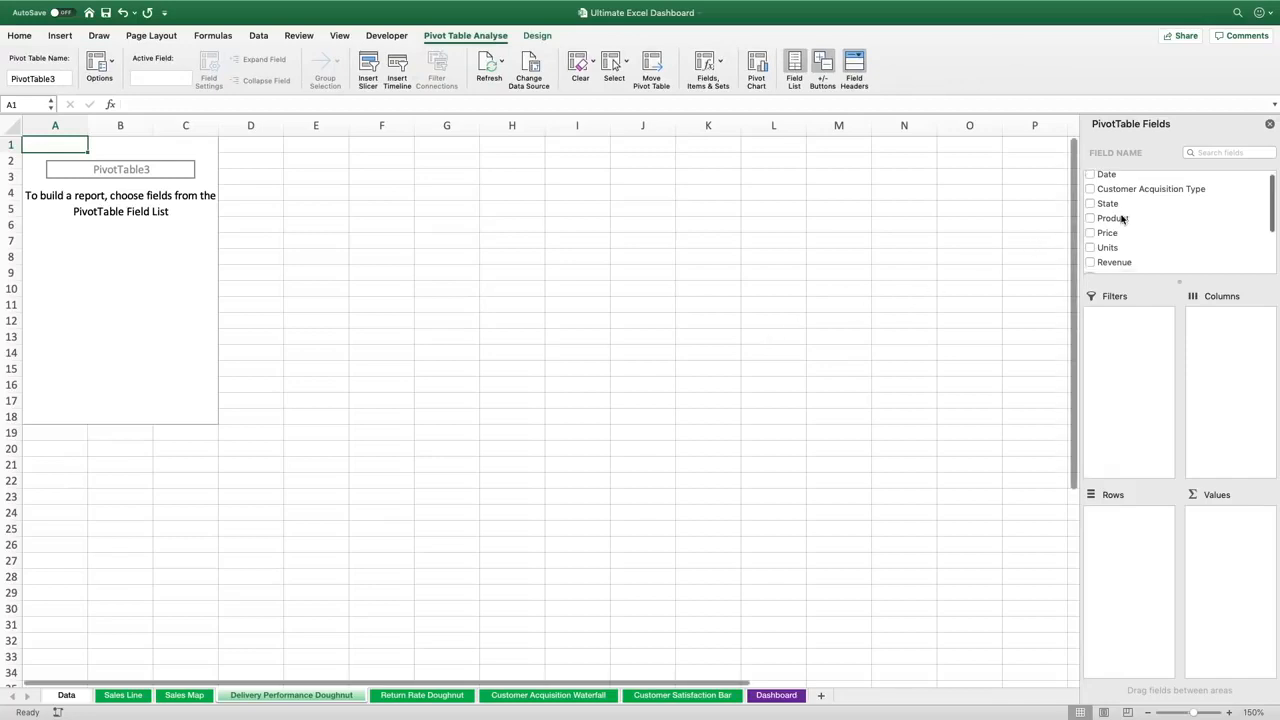
scroll(1122, 219, down, 3)
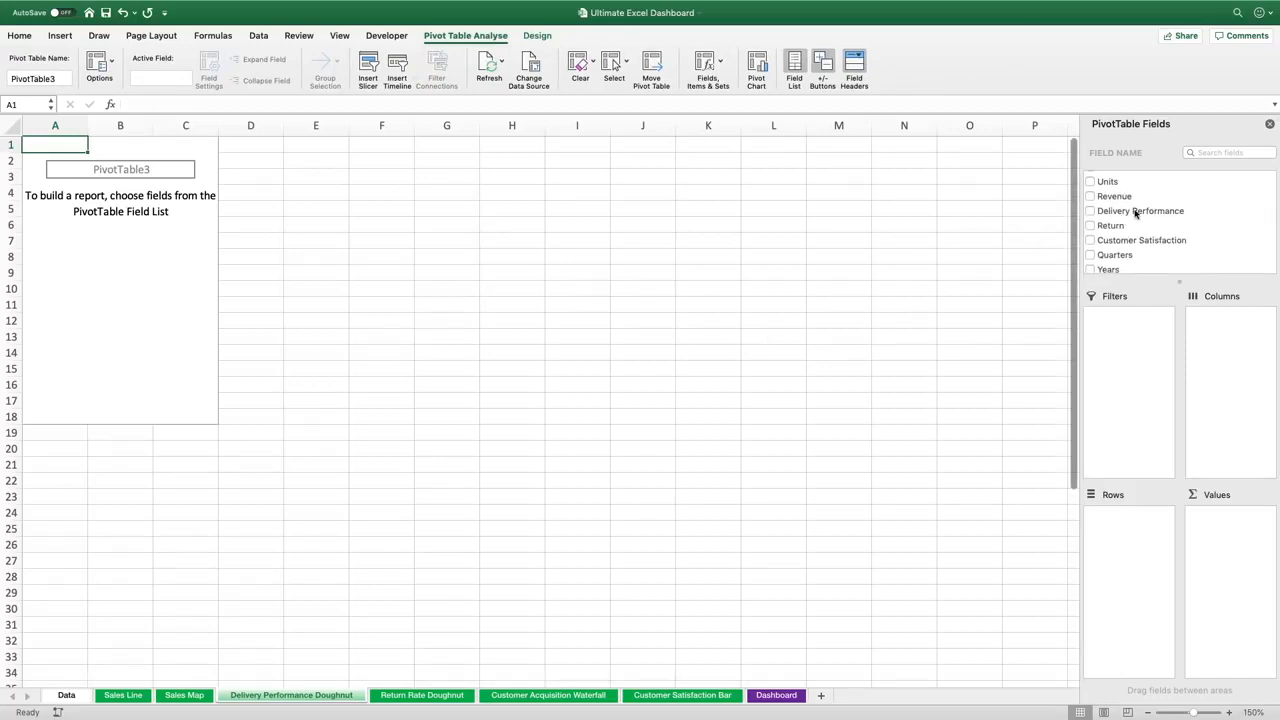
drag(1136, 212, 1137, 534)
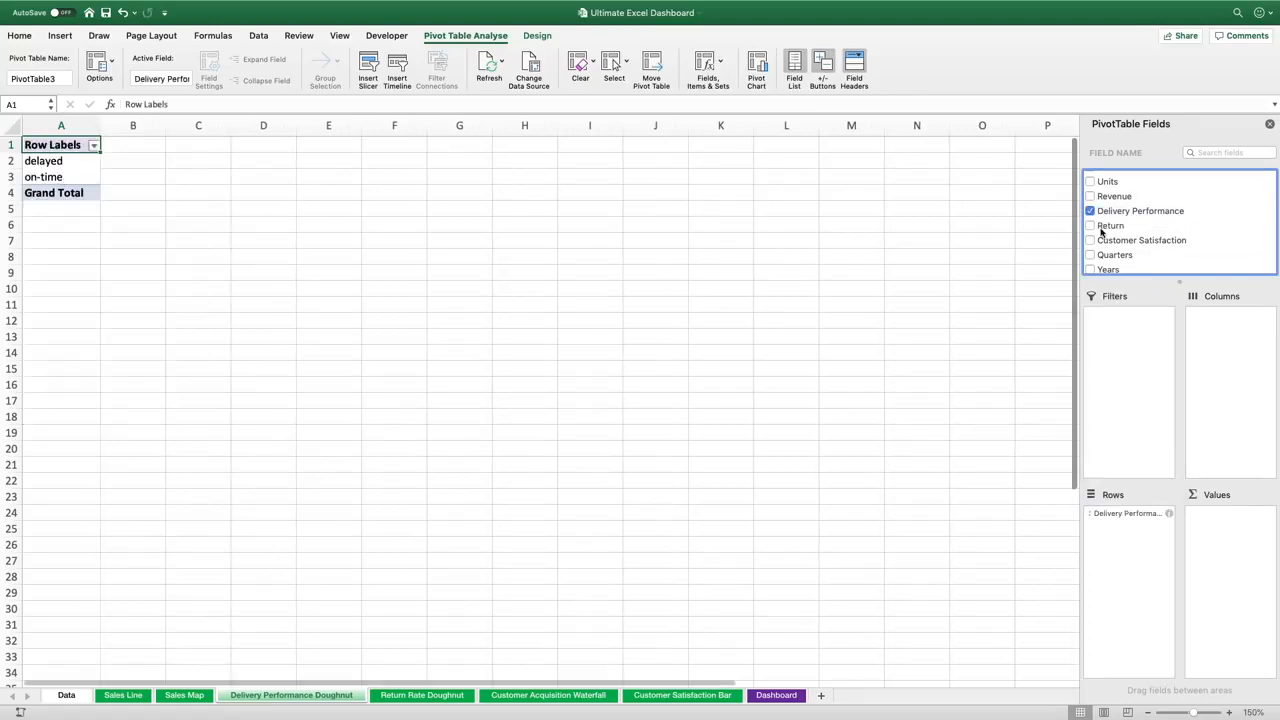
drag(1113, 197, 1246, 540)
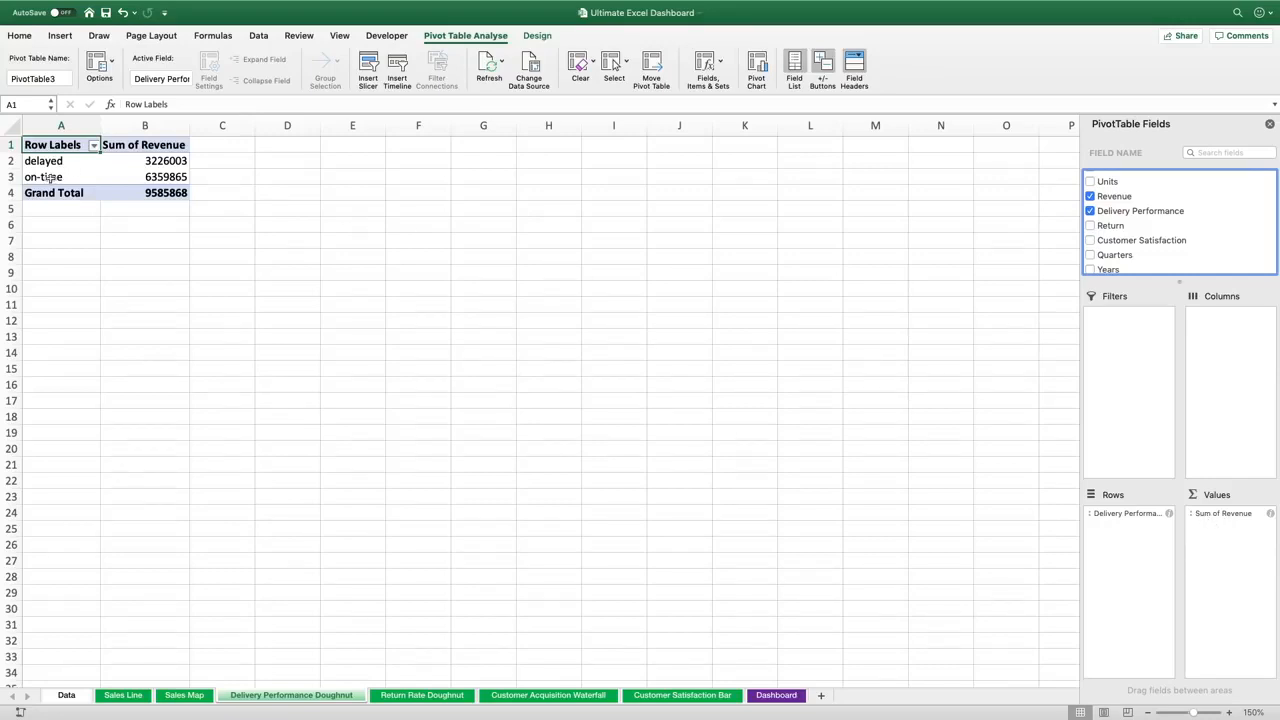
Change the value field to summarise by Count and rename it Count
click(1232, 514)
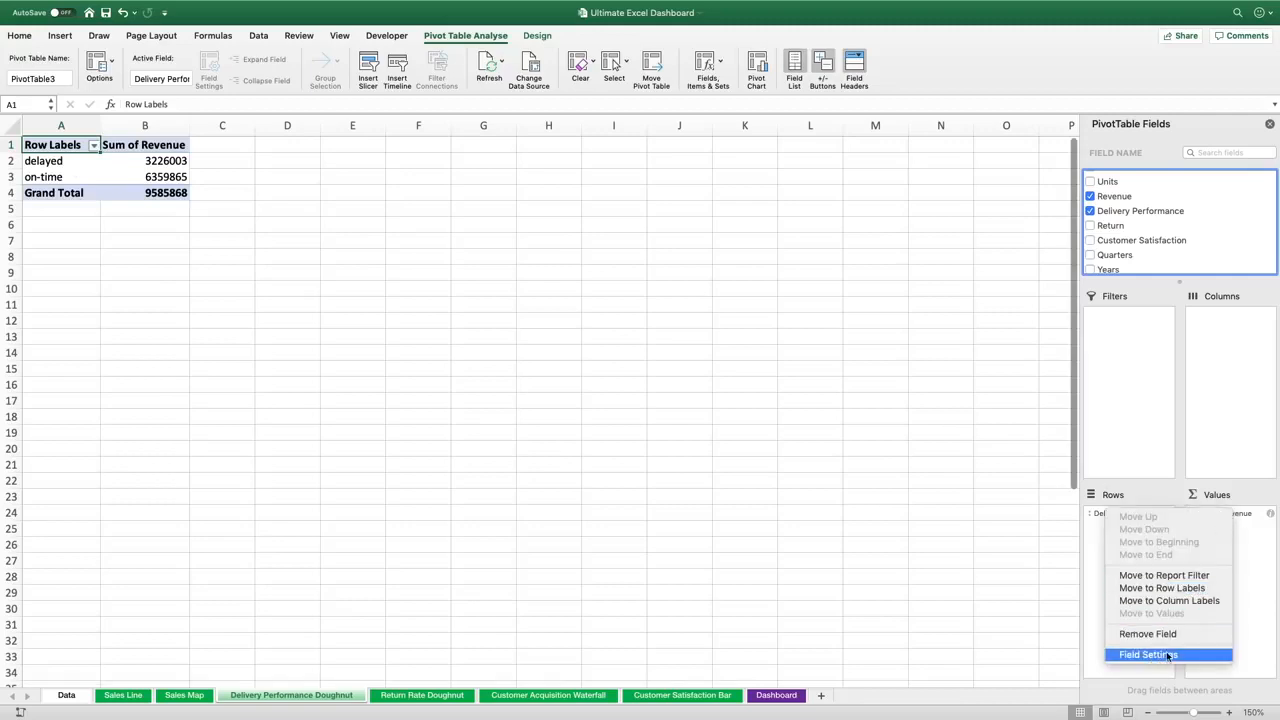
click(1167, 655)
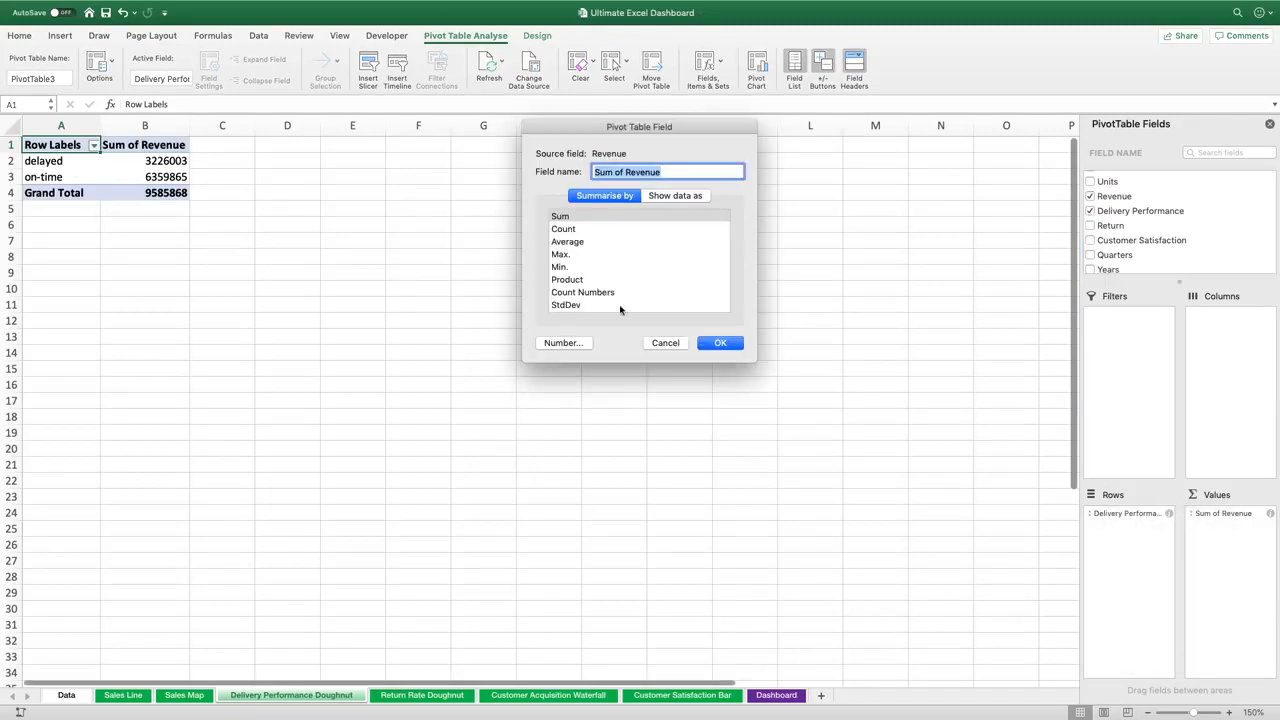
click(587, 219)
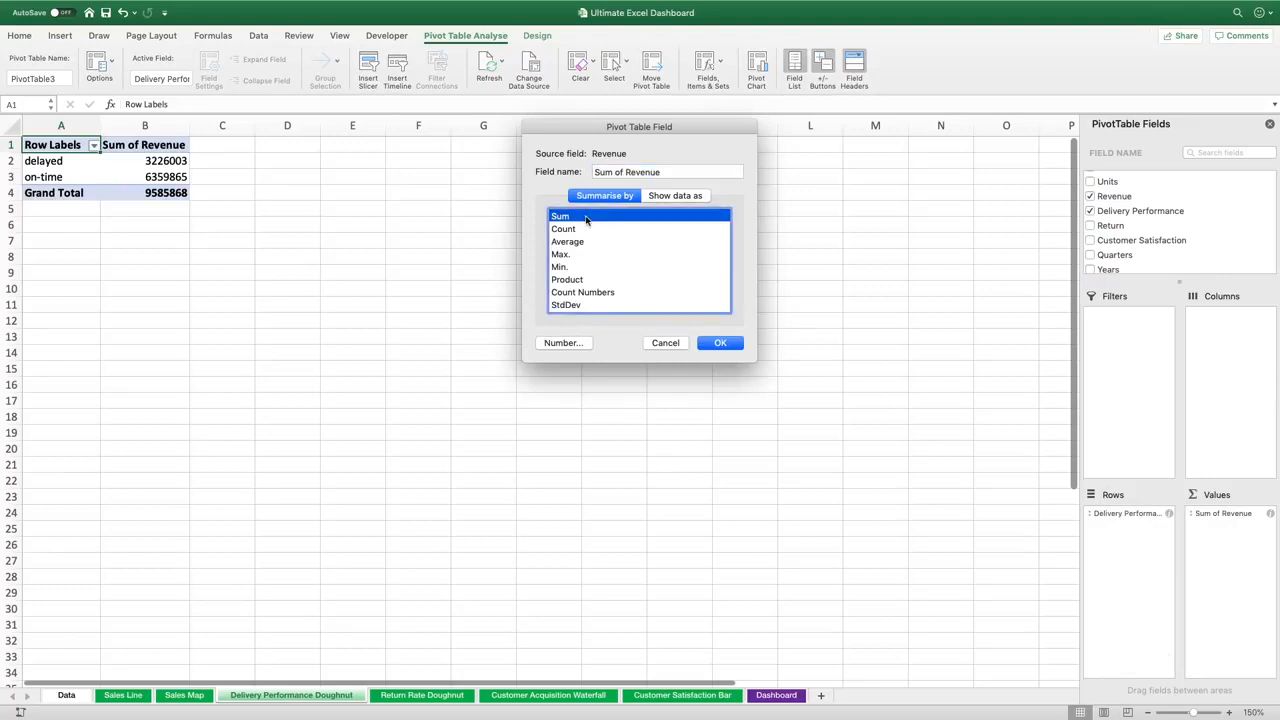
click(571, 231)
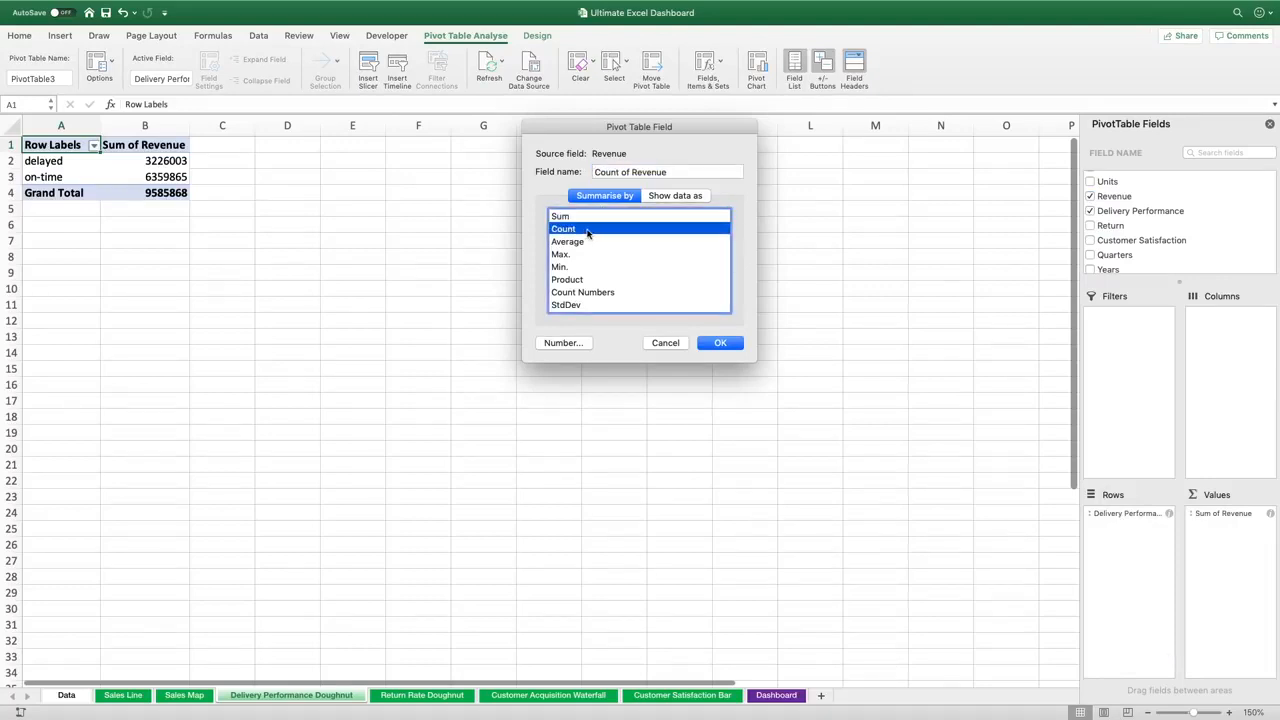
drag(619, 171, 713, 172)
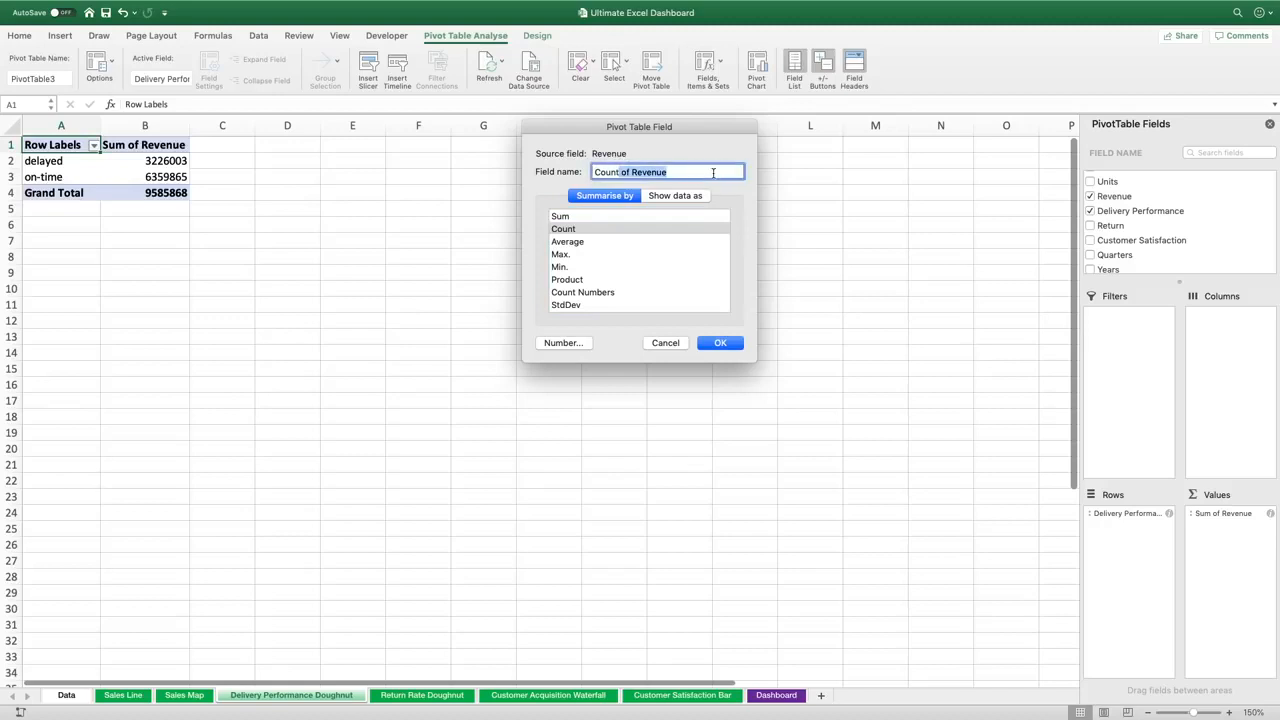
key(BackSpace)
click(712, 344)
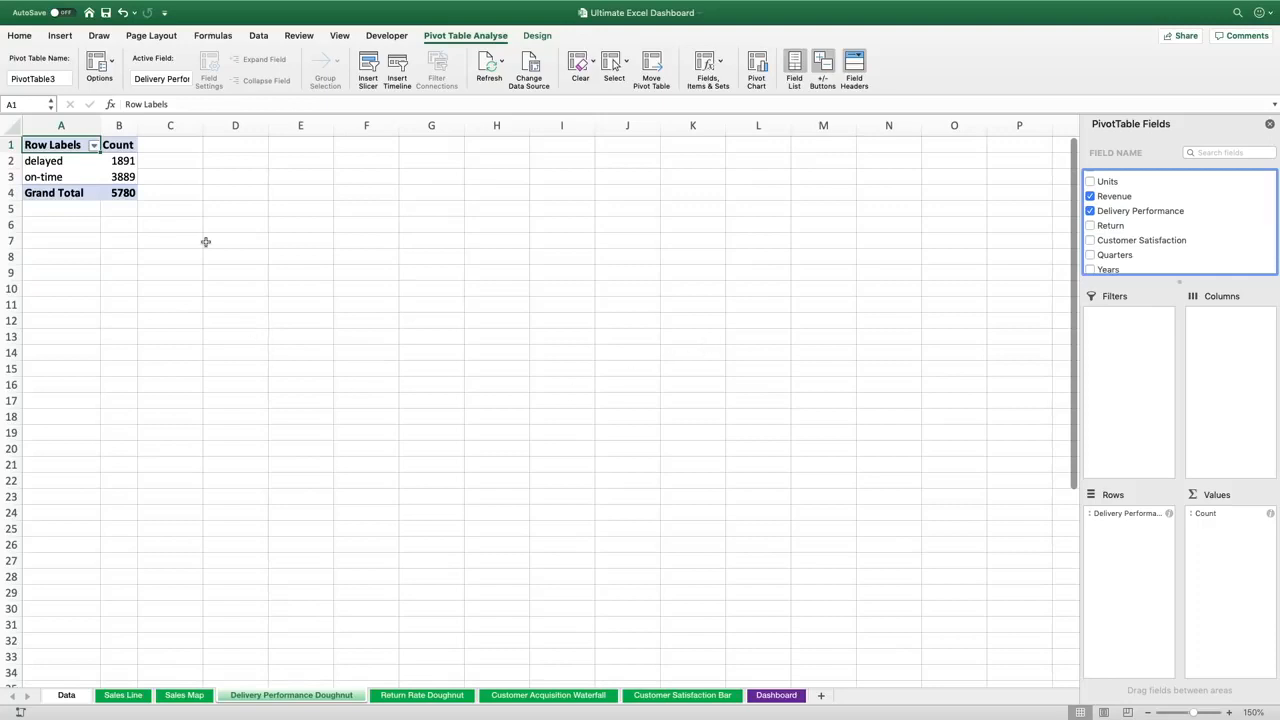
In C3, divide the on-time GETPIVOTDATA value by the grand total and format the result as a percentage
click(172, 176)
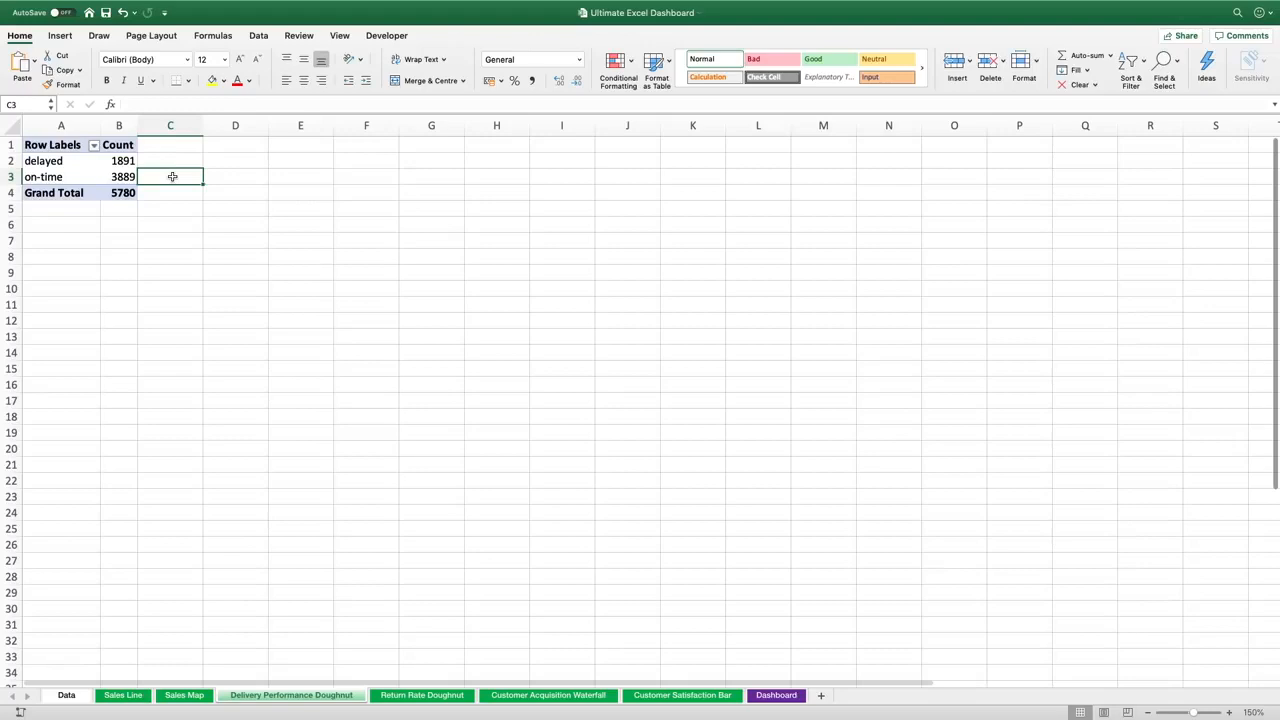
text(=)
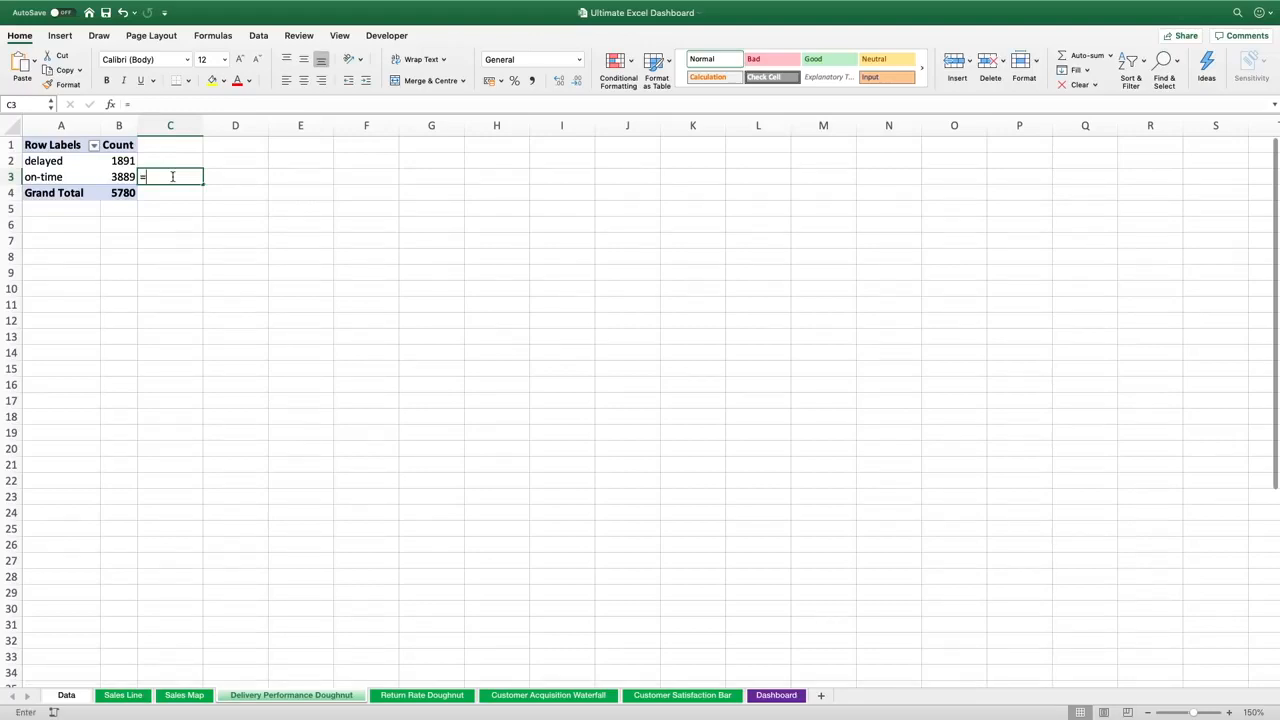
click(121, 177)
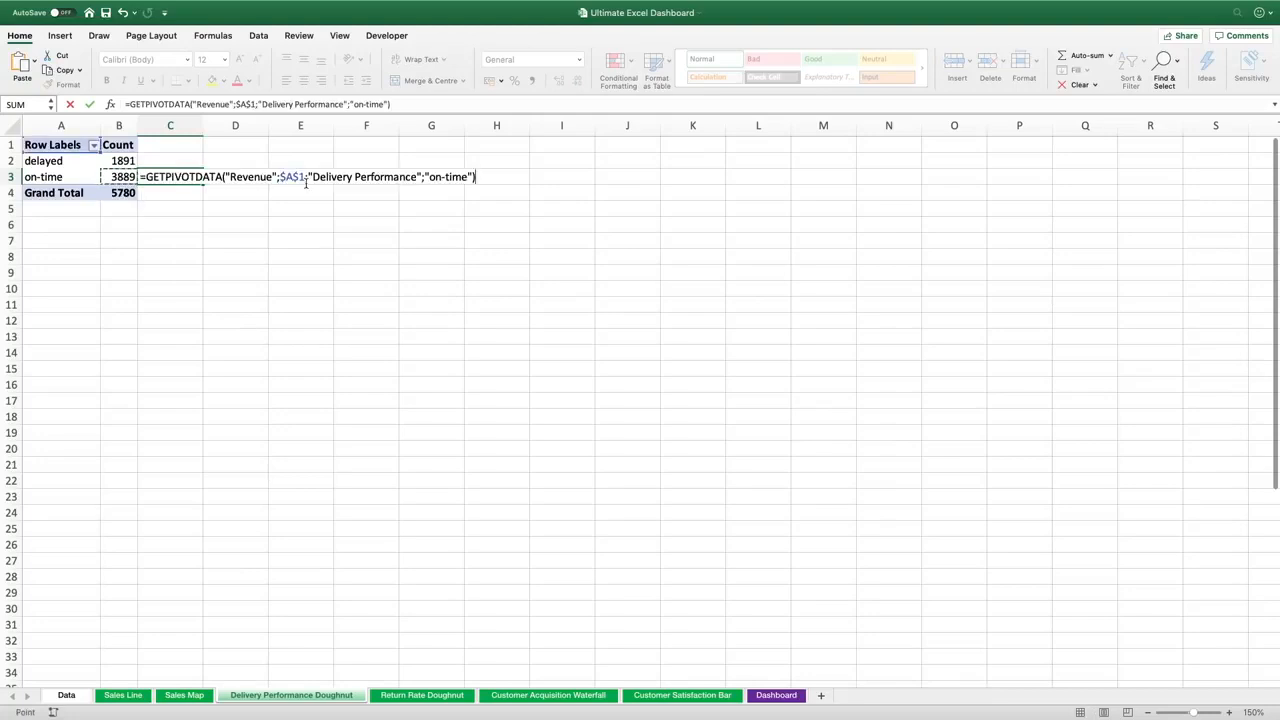
text(/)
click(116, 193)
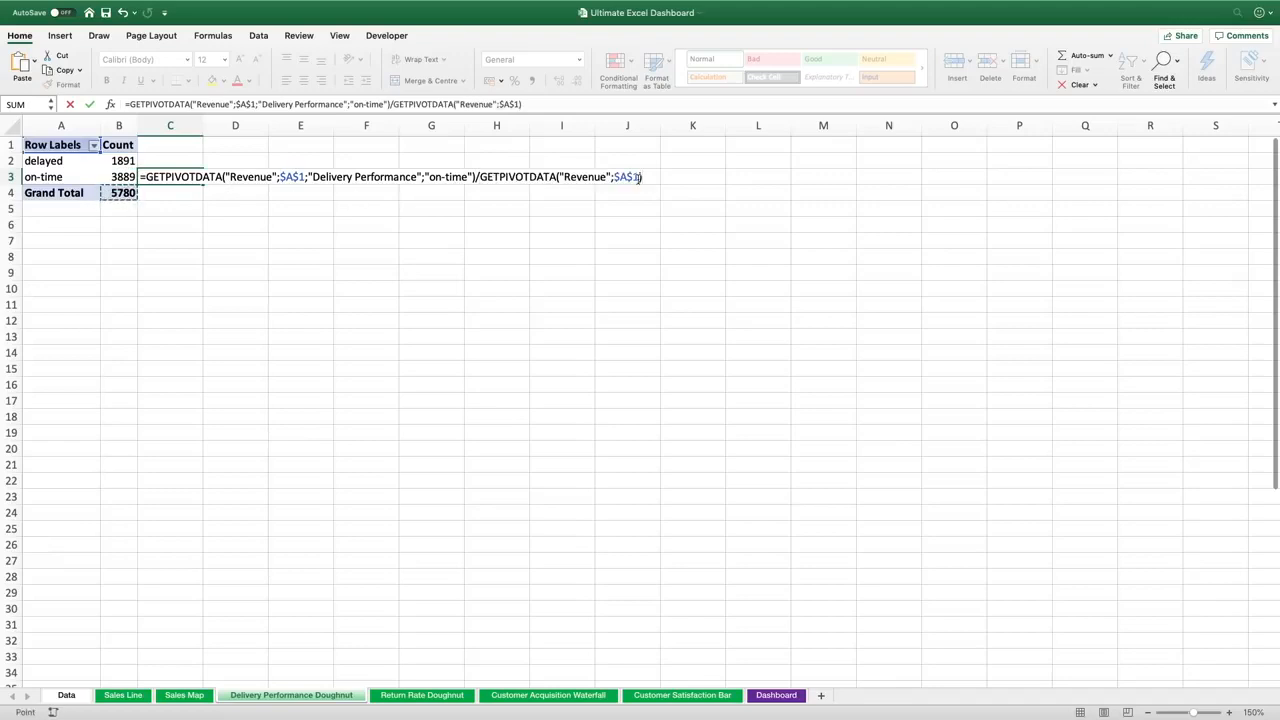
key(Return)
key(Up)
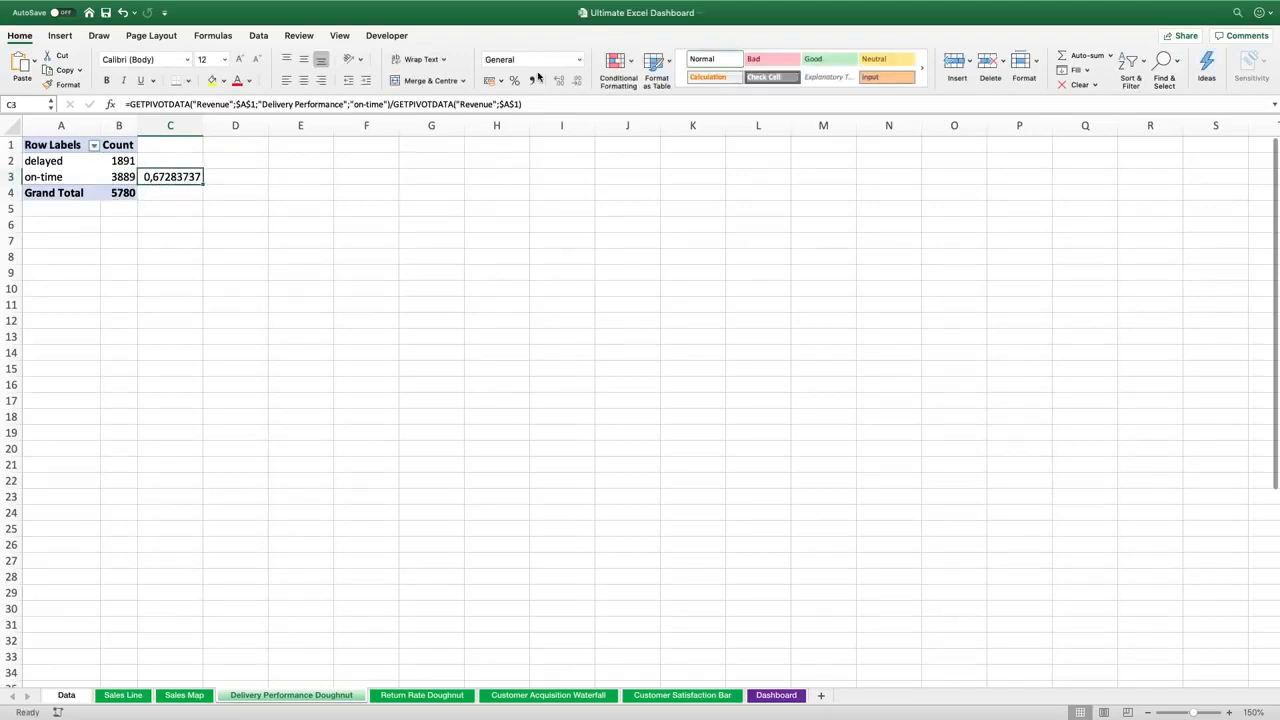
click(516, 86)
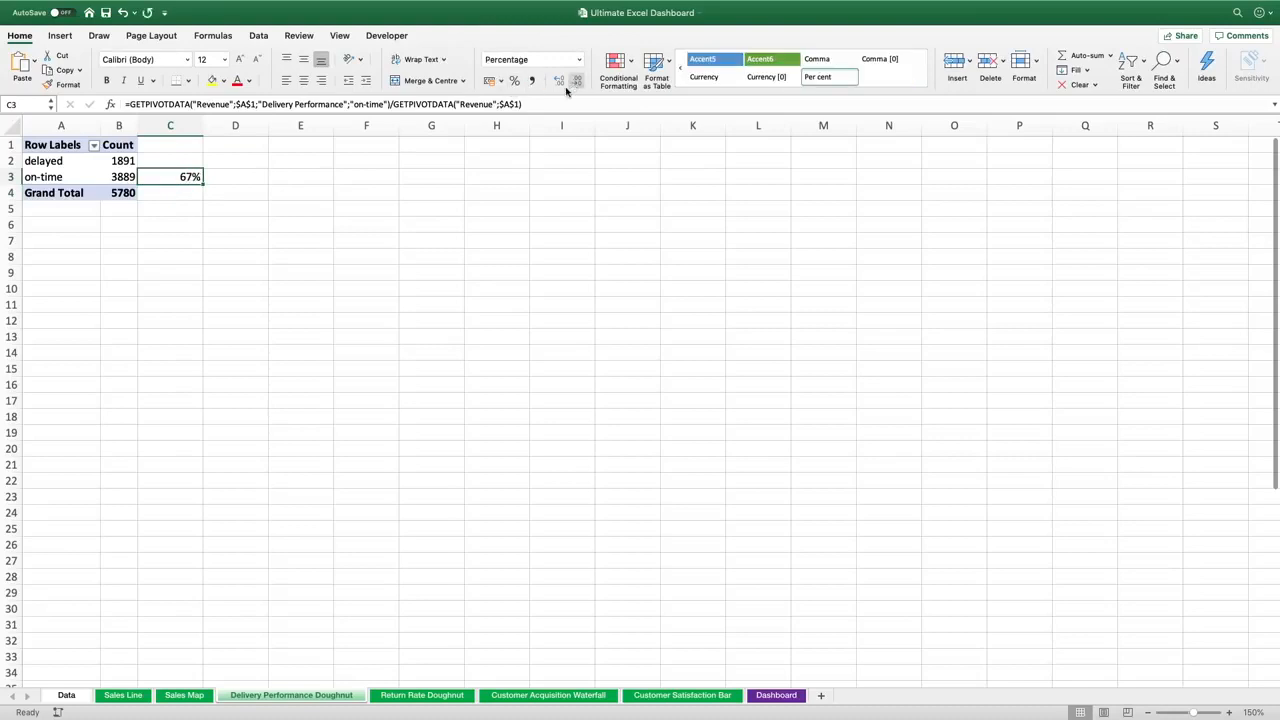
Insert a PivotChart from the delivery performance PivotTable and move it beside the table
click(124, 176)
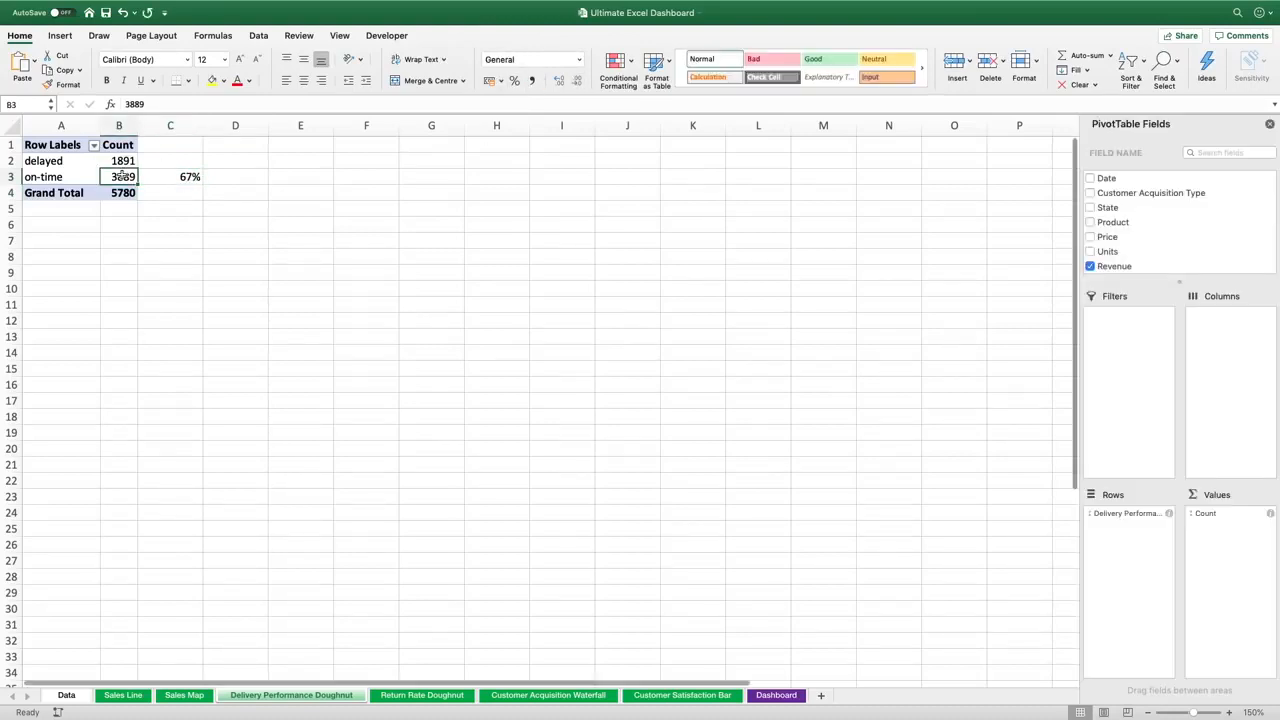
click(60, 35)
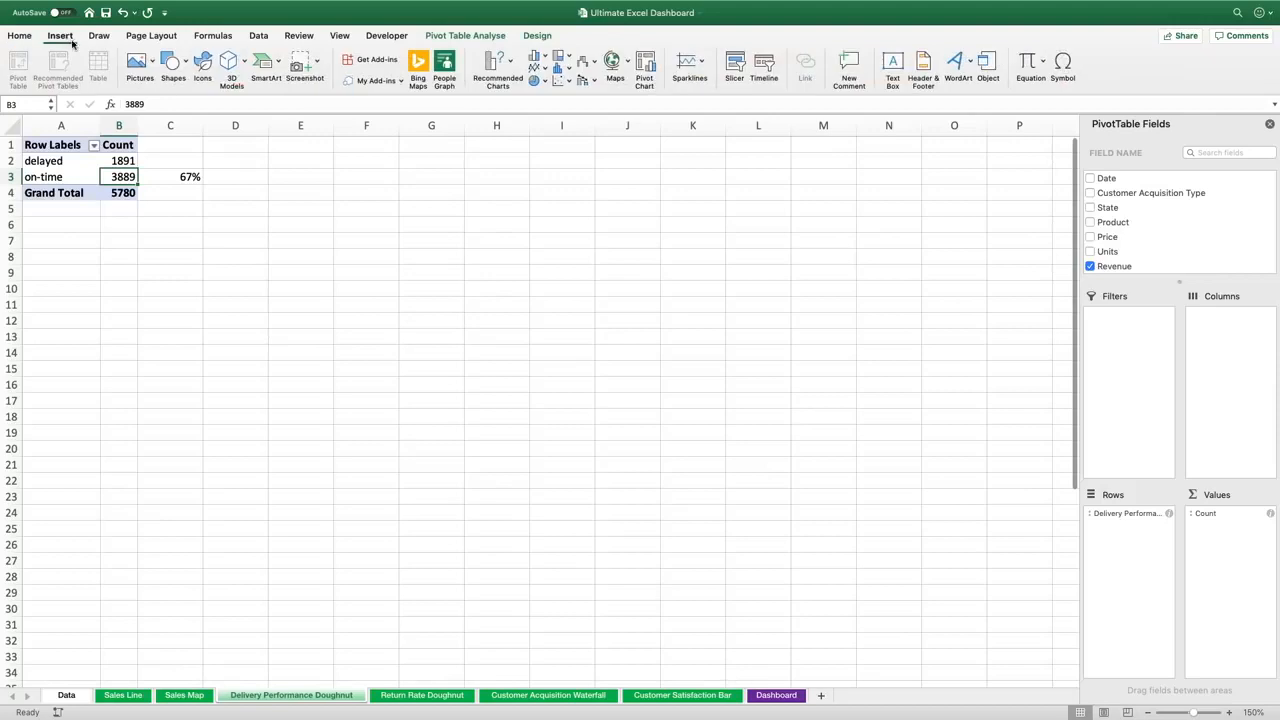
click(646, 62)
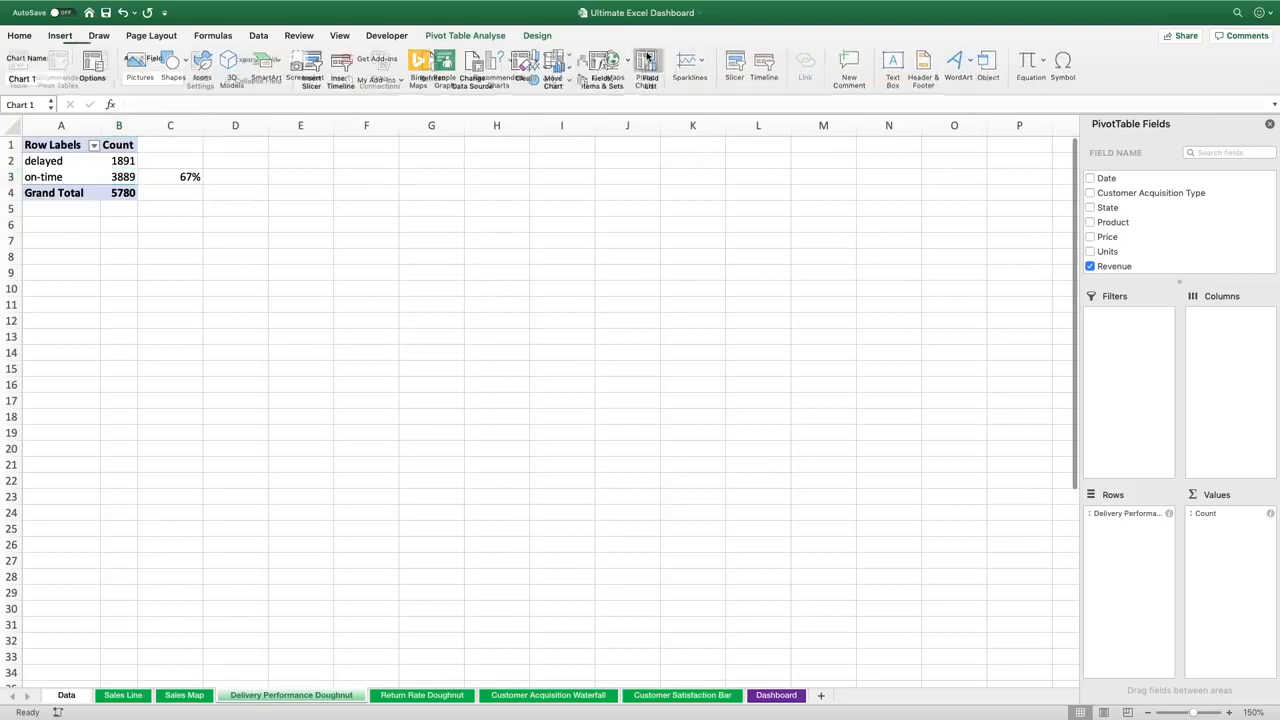
drag(631, 301, 586, 174)
Change the PivotChart's chart type to Doughnut
click(548, 36)
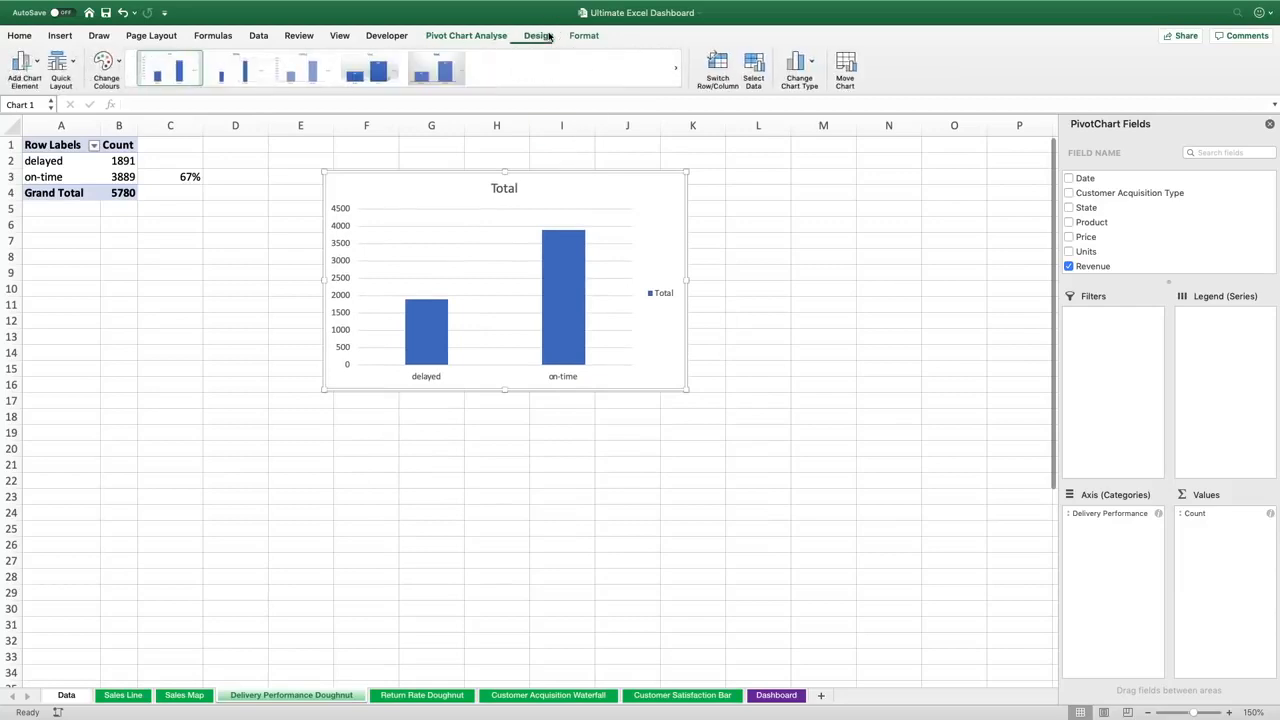
click(810, 63)
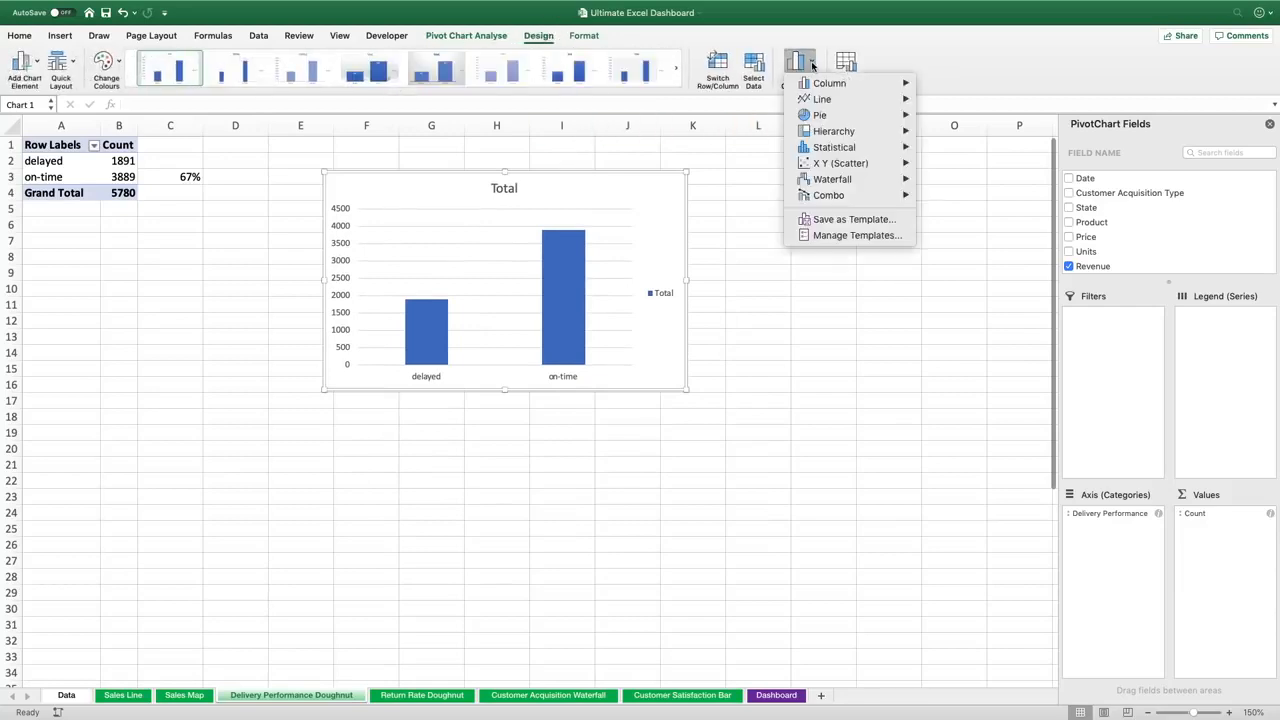
mouse_move(840, 117)
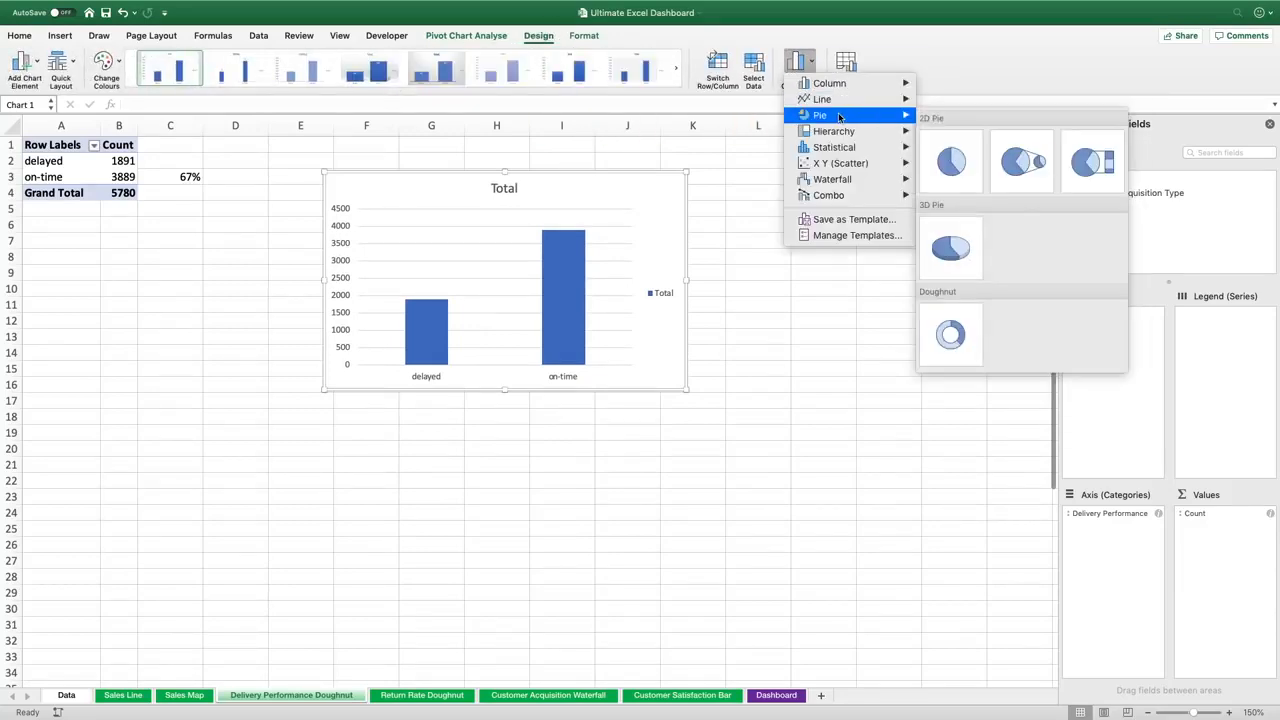
click(950, 336)
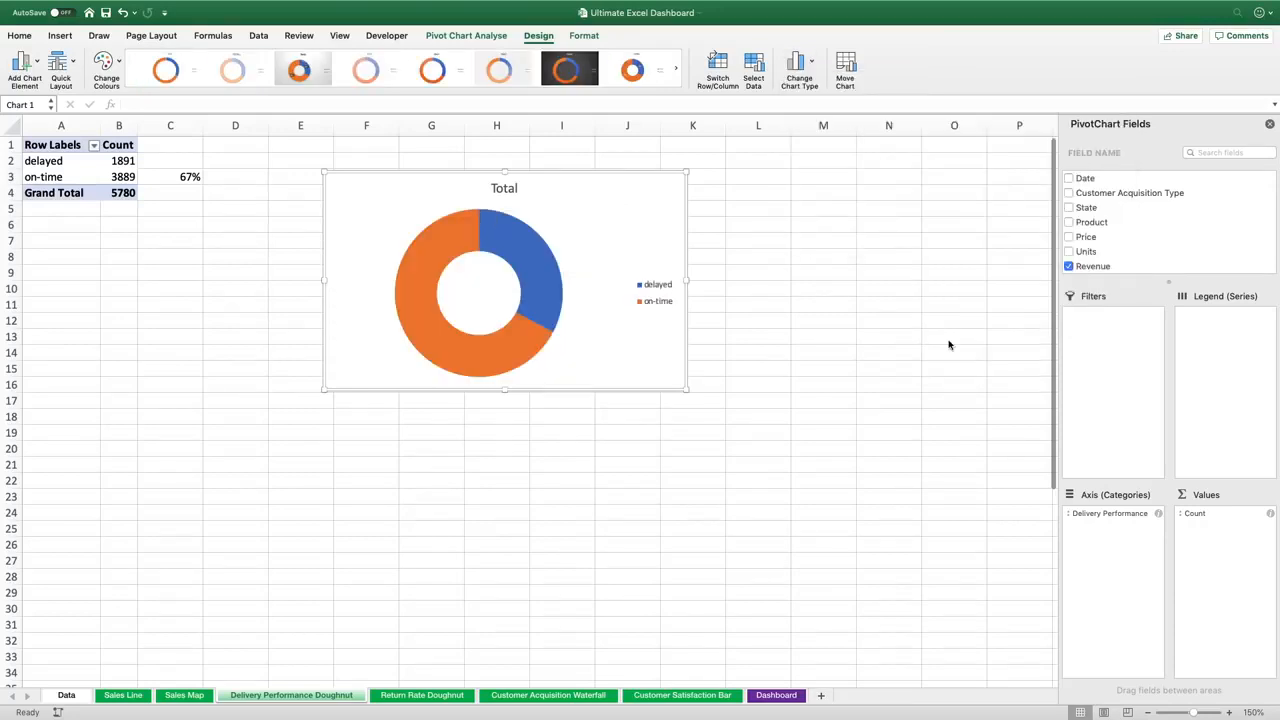
Delete the doughnut chart's Total title
click(510, 189)
key(BackSpace)
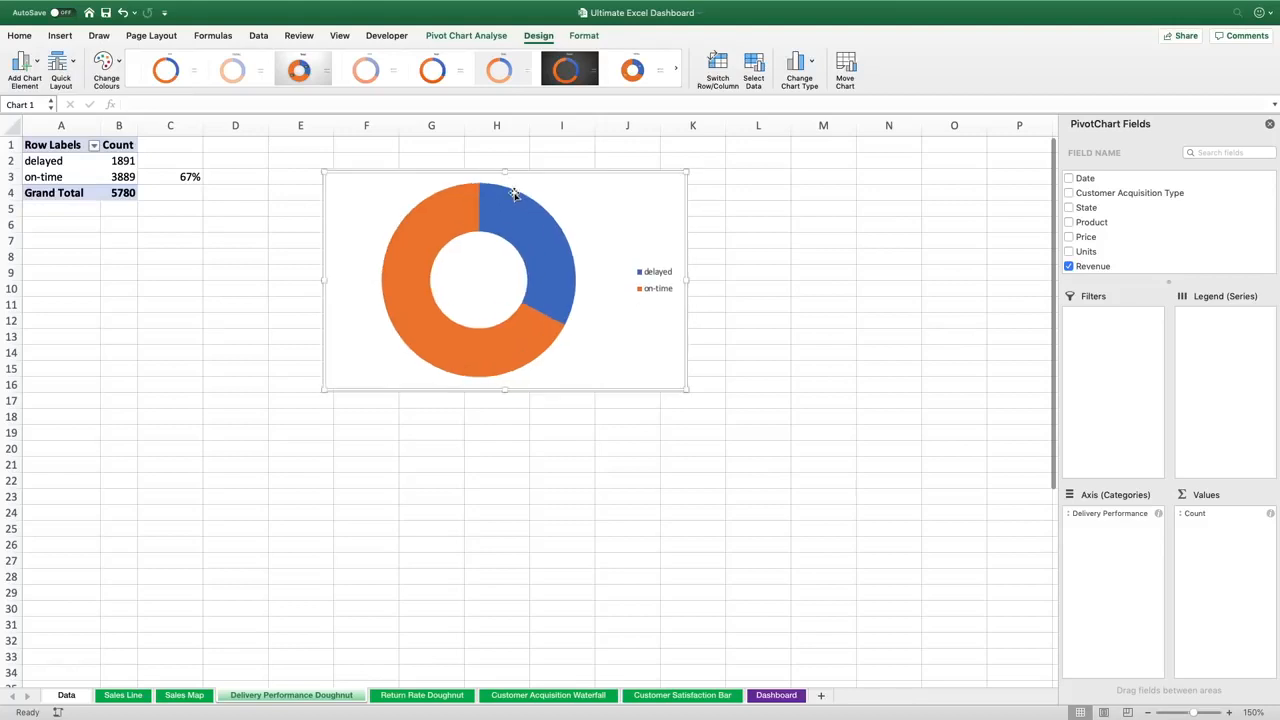
mouse_move(489, 200)
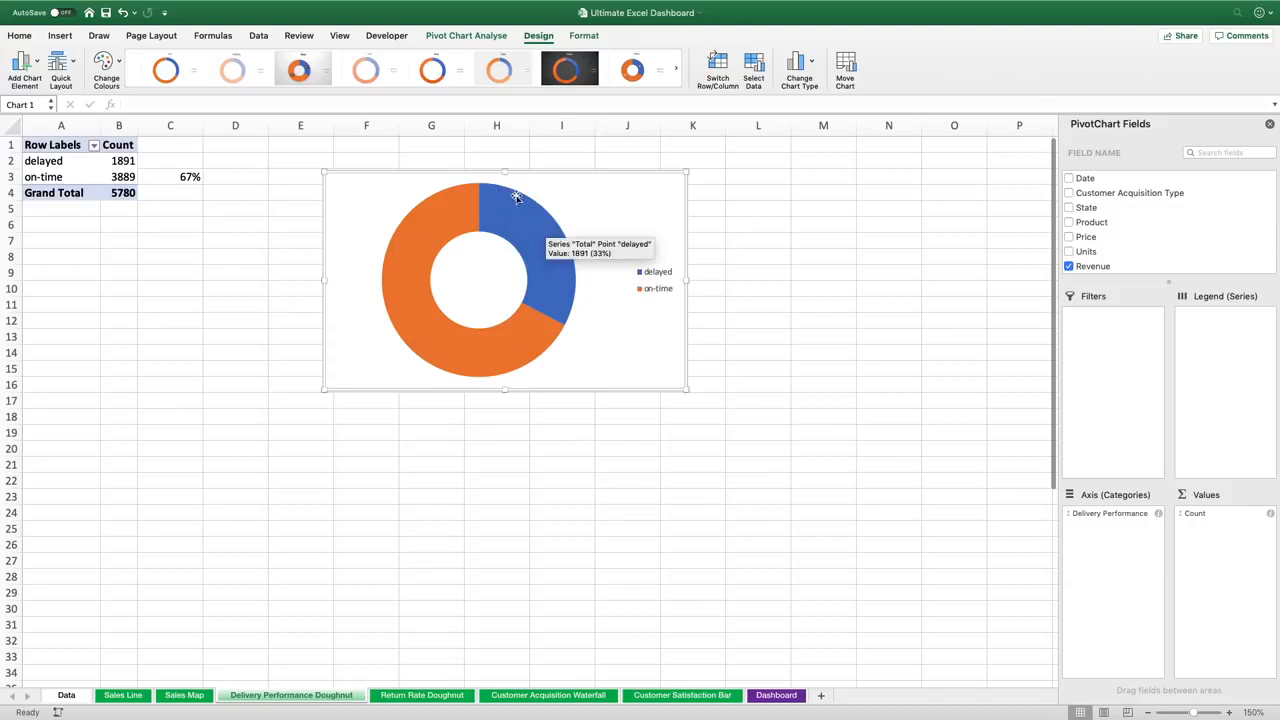
mouse_move(445, 244)
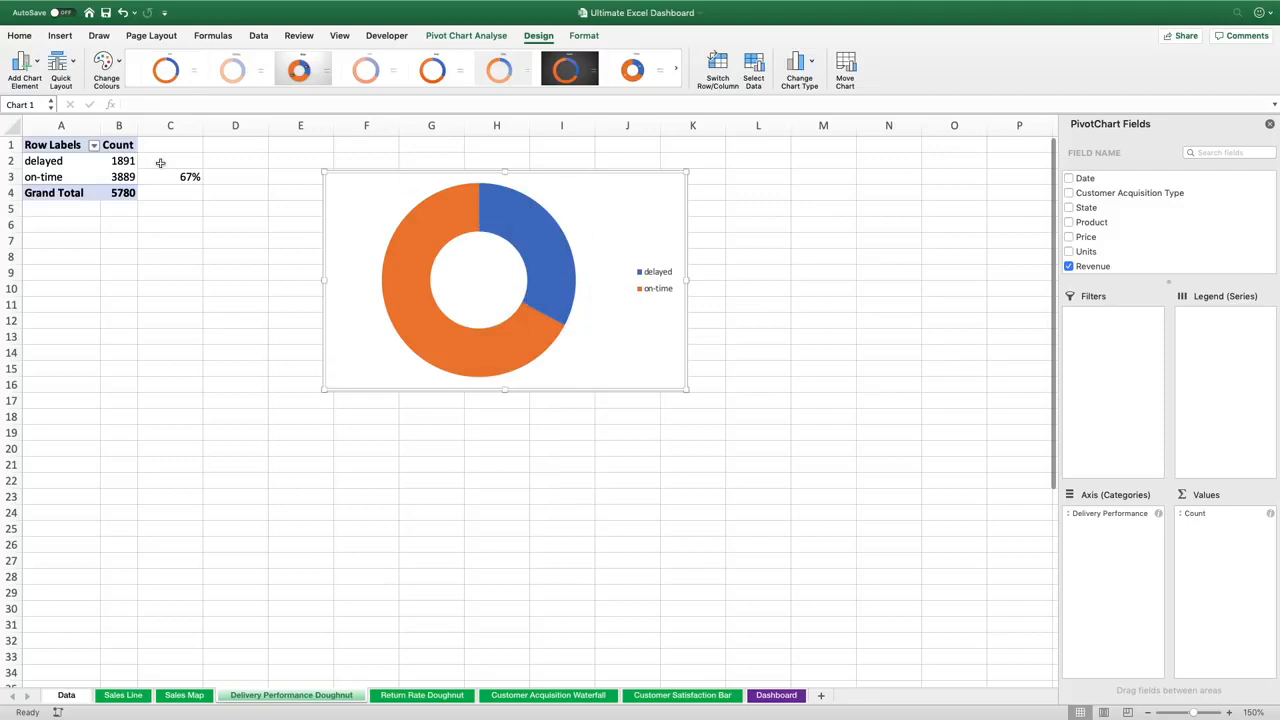
Sort the Delivery Performance row labels in descending order
click(94, 146)
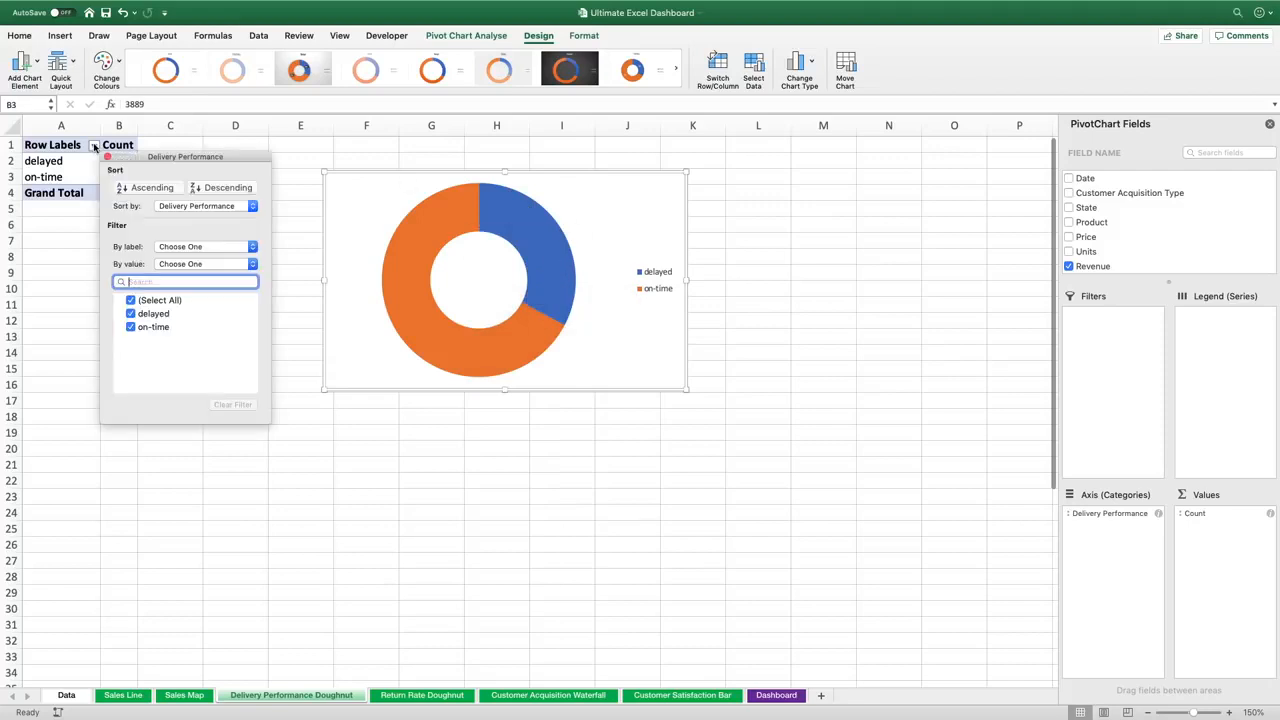
click(231, 188)
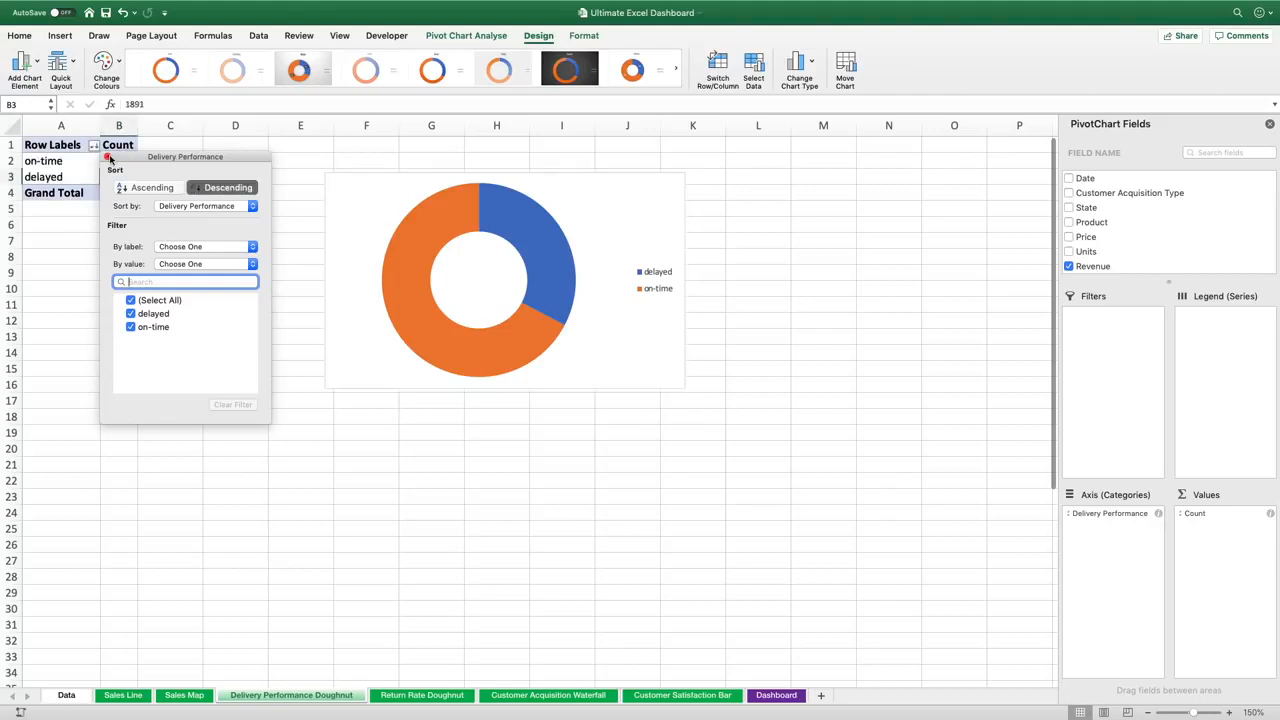
click(107, 157)
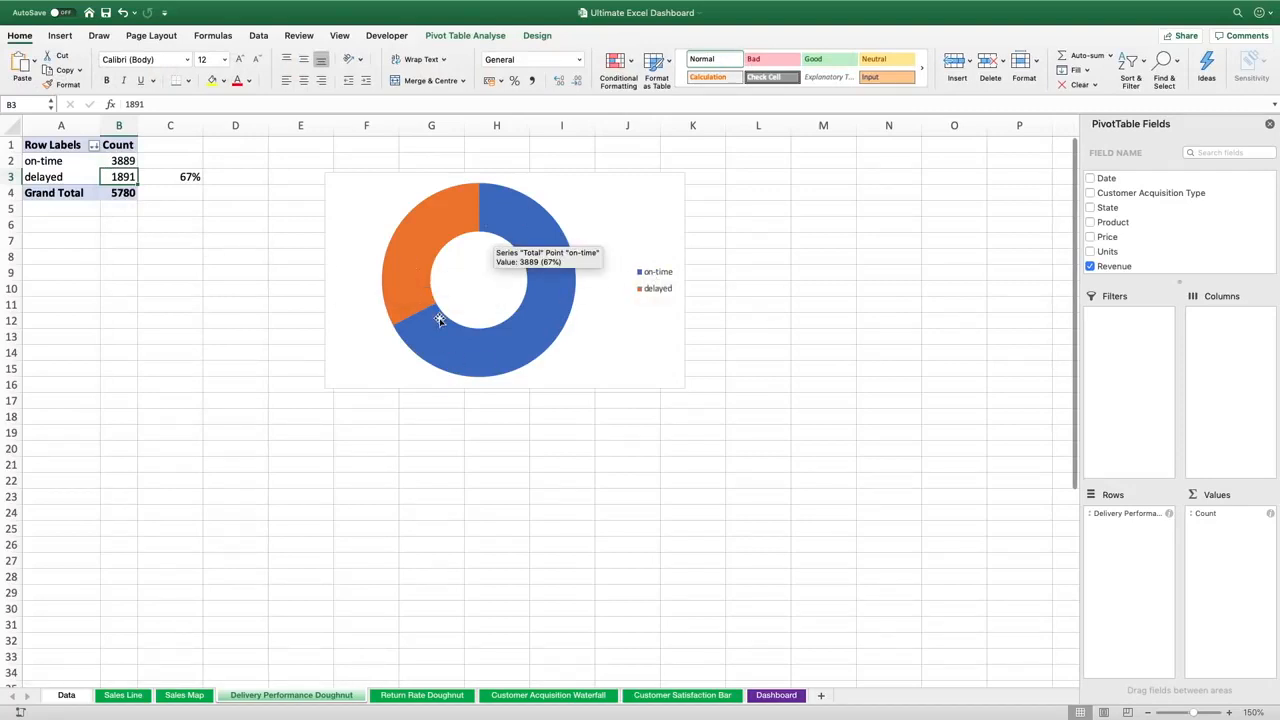
Draw a text box below the doughnut chart, spanning roughly columns F to I
click(62, 37)
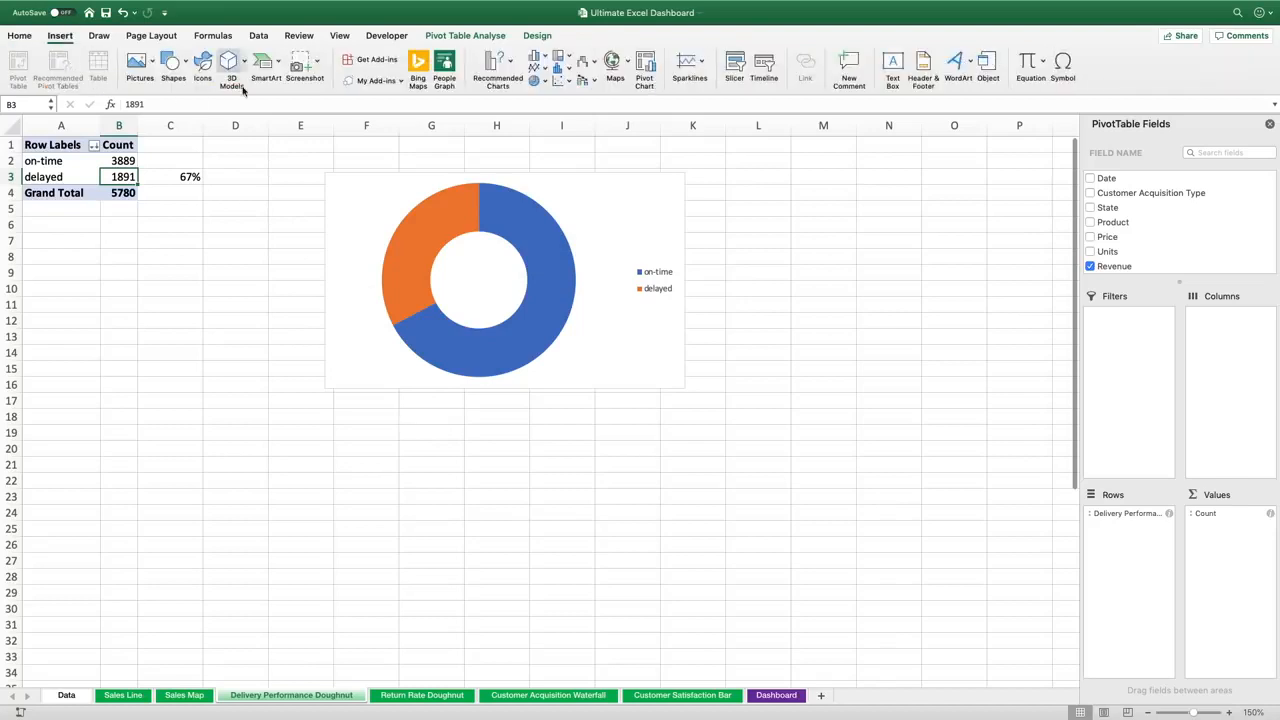
click(892, 68)
drag(326, 398, 626, 480)
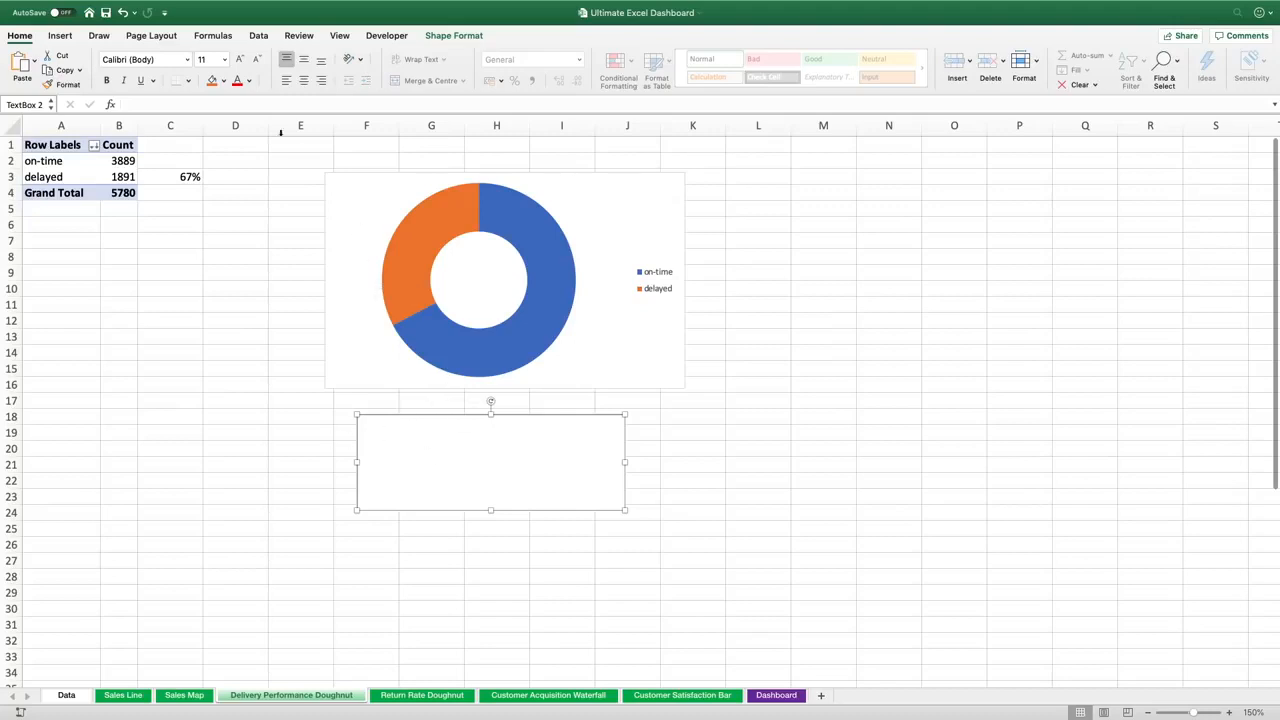
Link the text box to cell C3 with the formula =$C$3
click(209, 104)
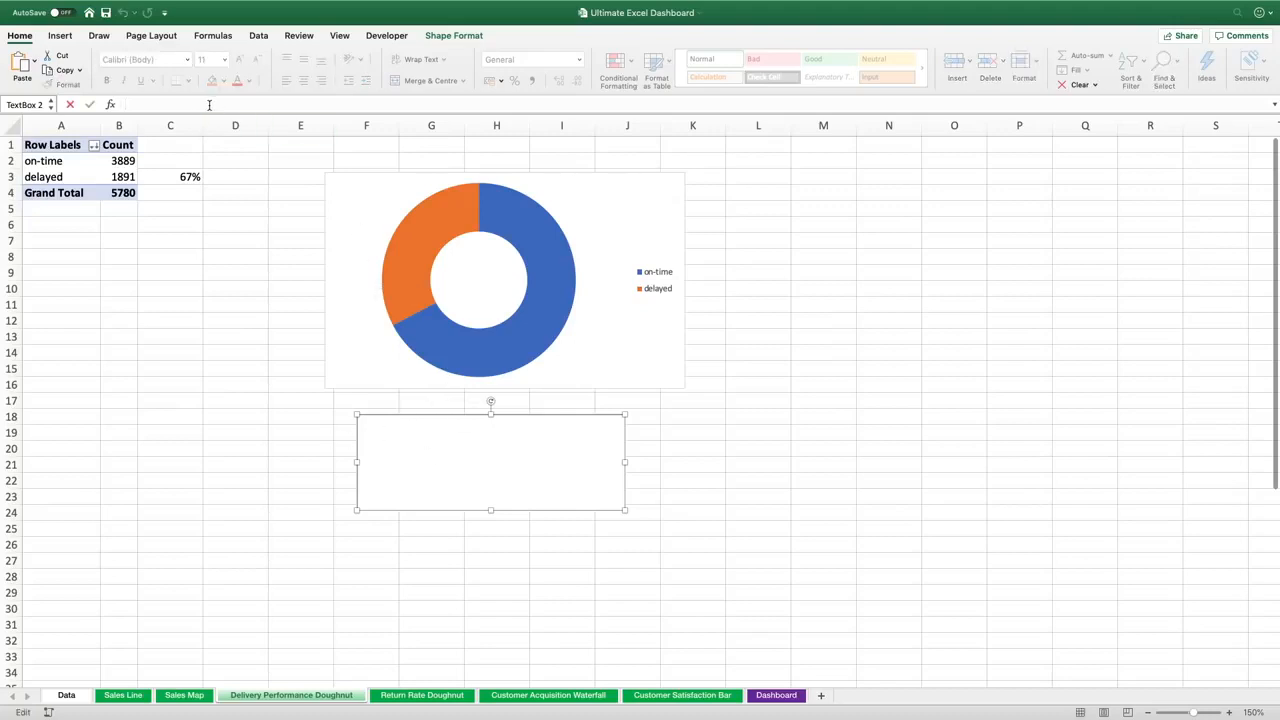
click(197, 176)
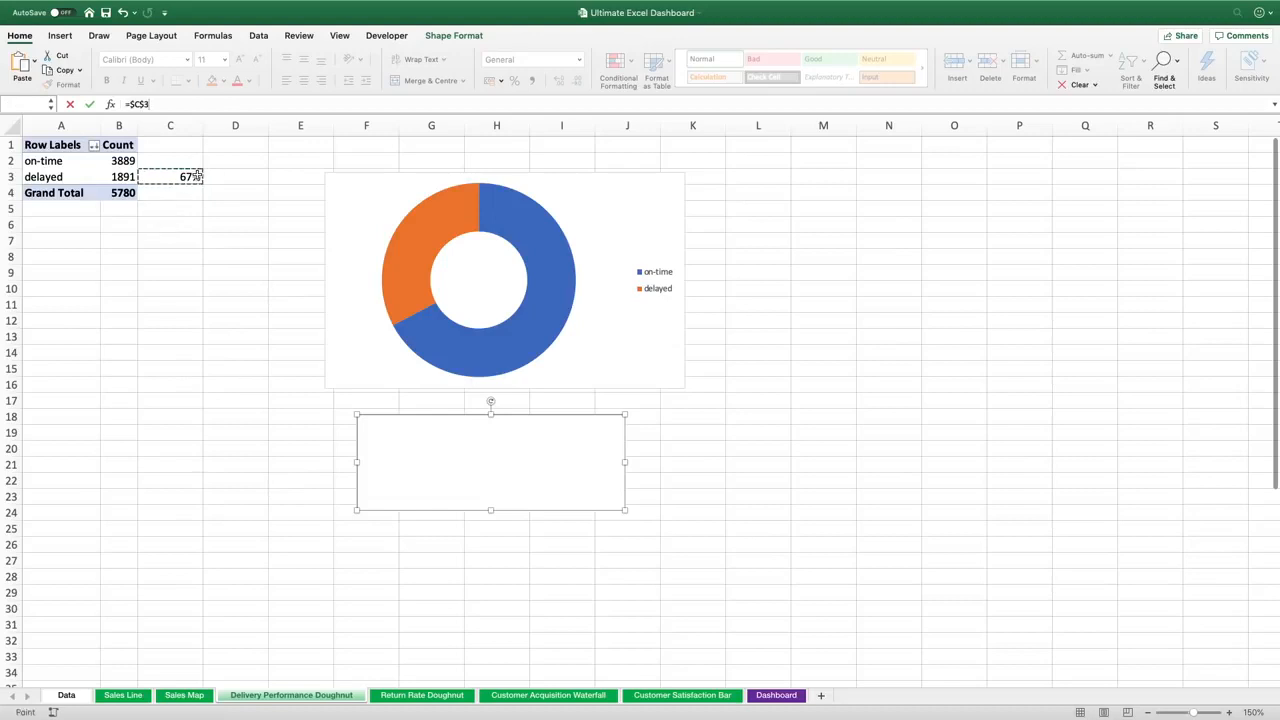
key(Return)
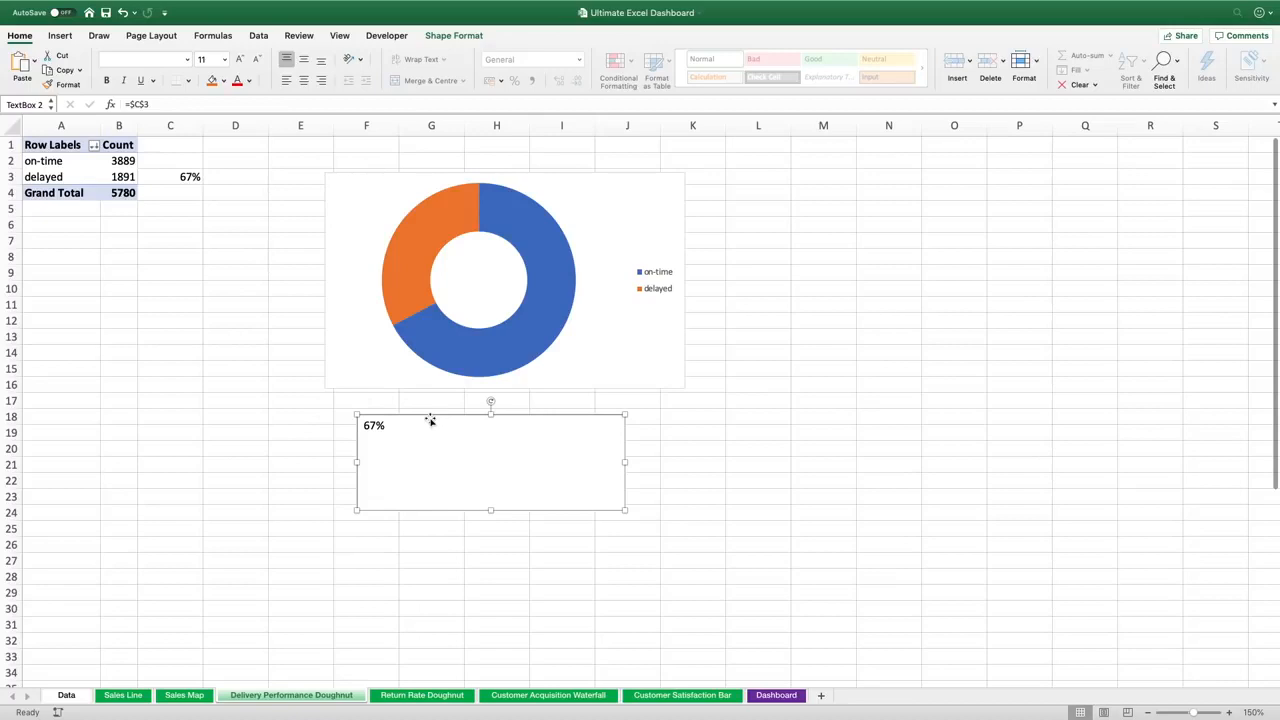
Format the text box text to 36 pt, centred vertically and horizontally, and nudge the box up under the chart
click(304, 59)
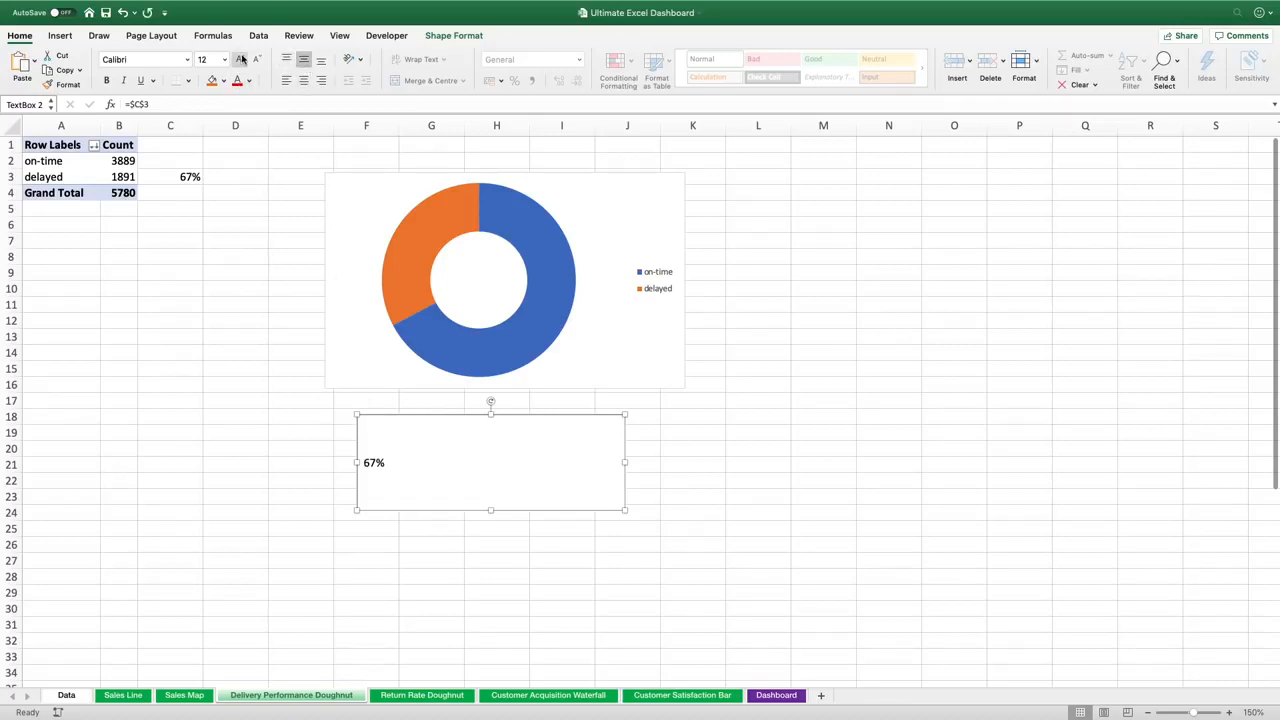
click(241, 59)
click(241, 59)
click(241, 59)
click(241, 59)
click(241, 59)
click(241, 59)
click(241, 59)
click(241, 59)
click(241, 59)
click(303, 80)
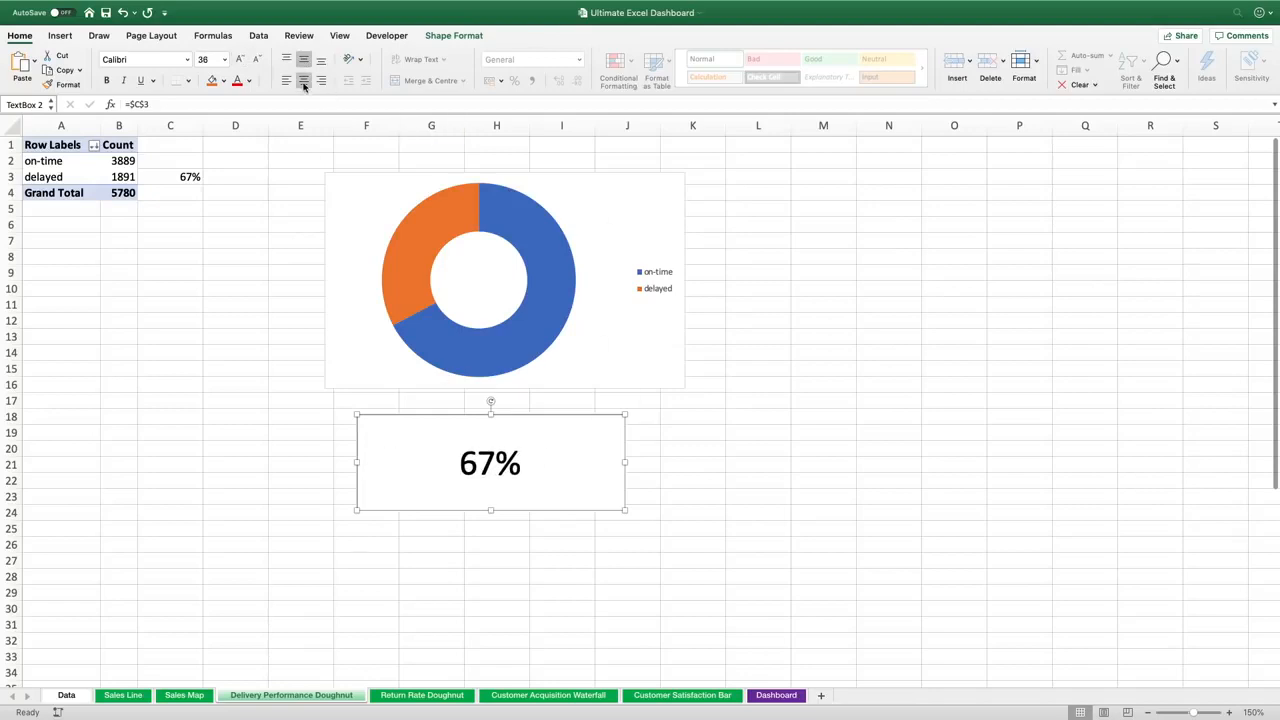
drag(570, 421, 589, 401)
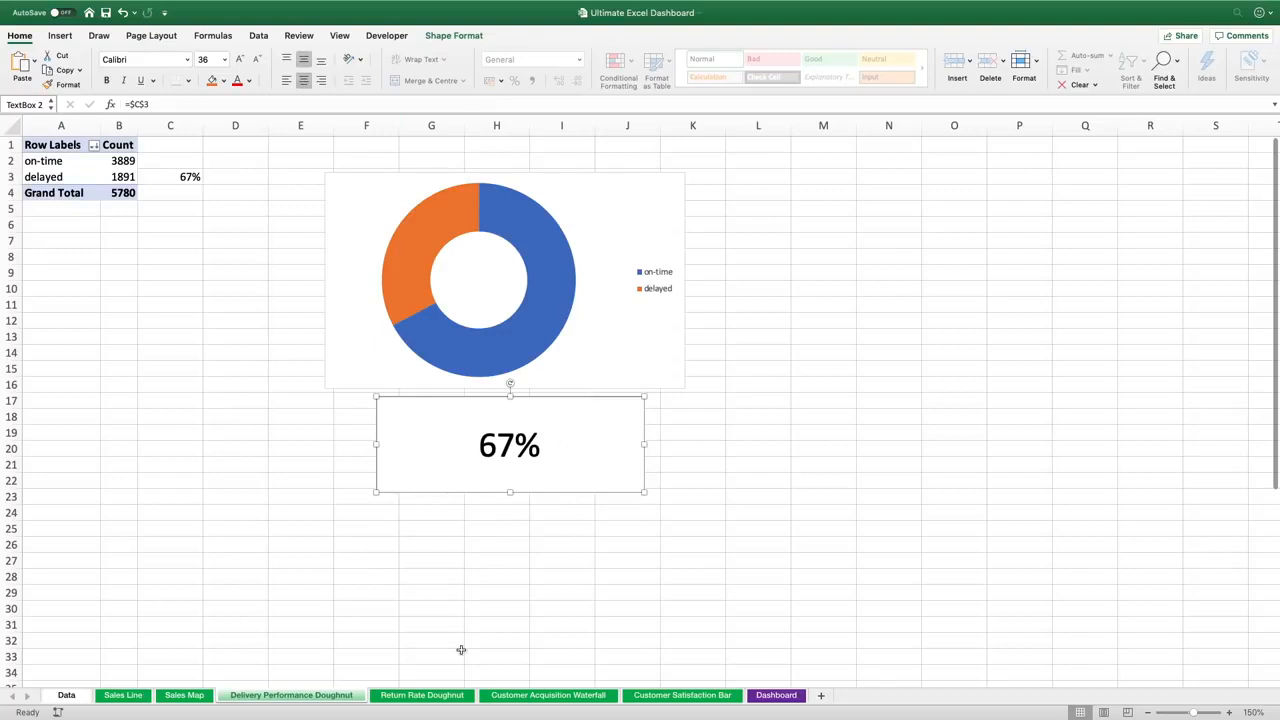
On the Return Rate Doughnut sheet, insert a PivotTable from Data_Table at cell A1 of the existing worksheet
click(425, 697)
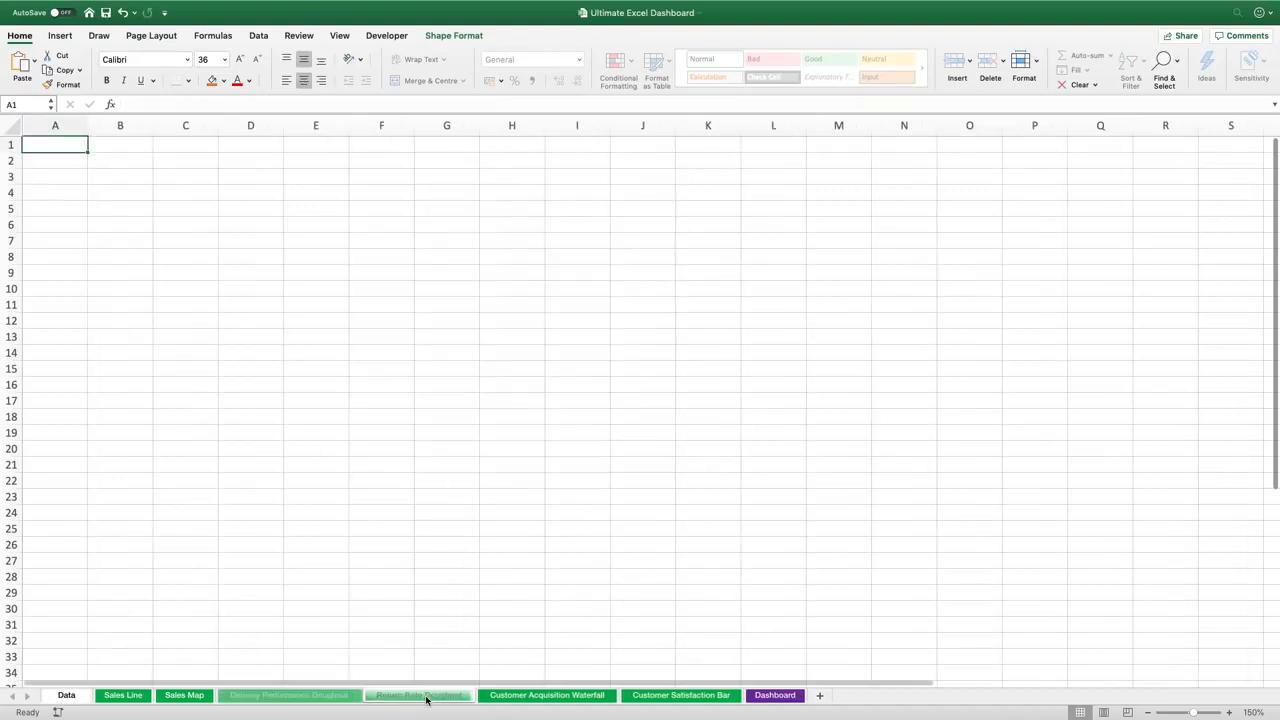
click(60, 36)
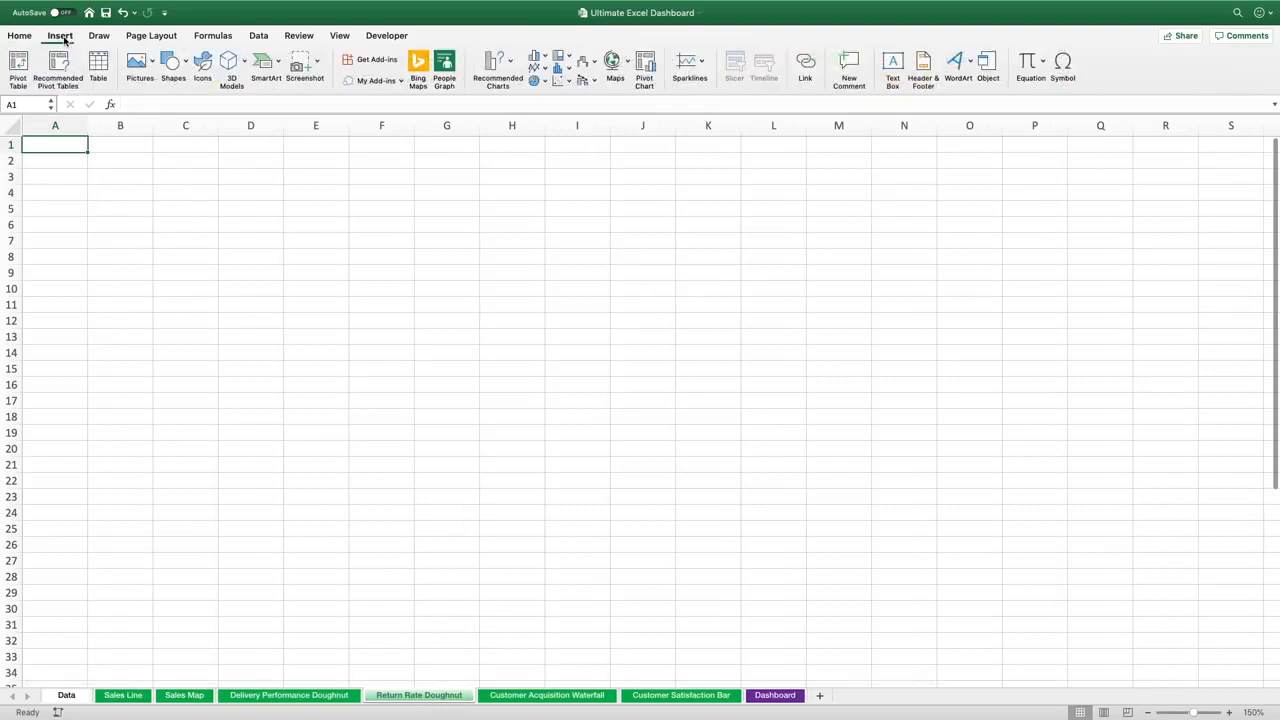
click(19, 62)
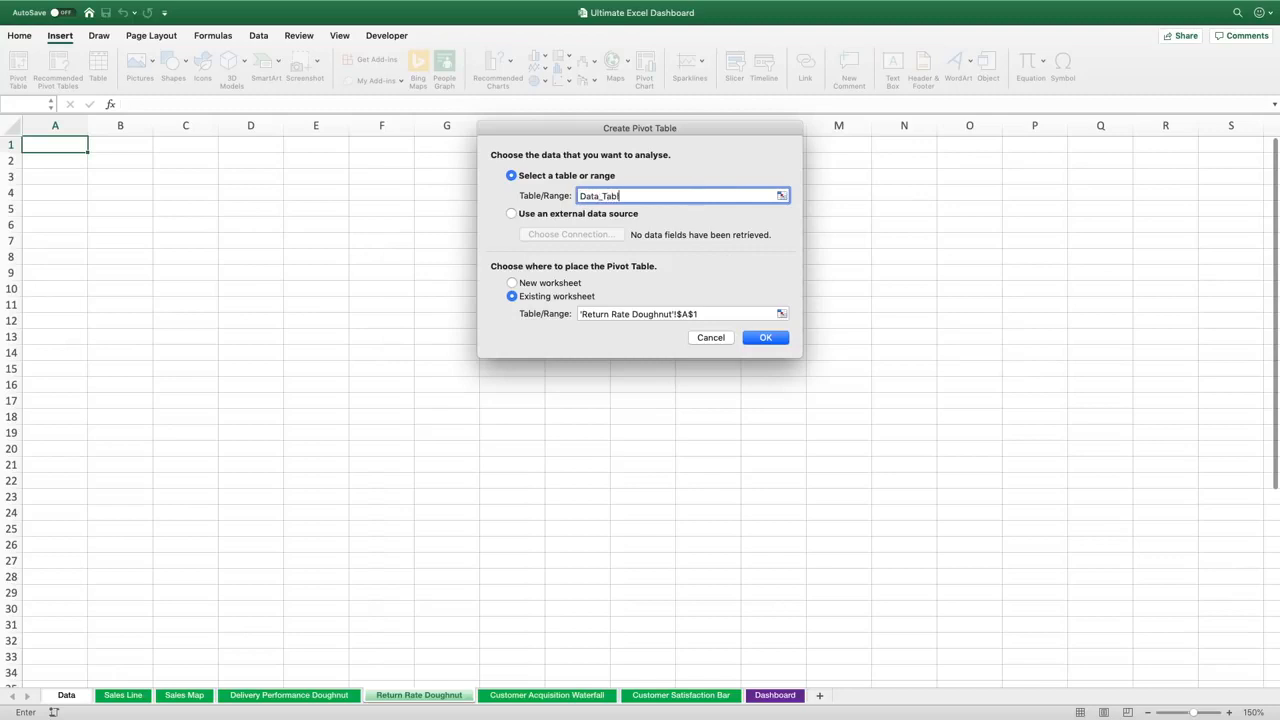
click(765, 337)
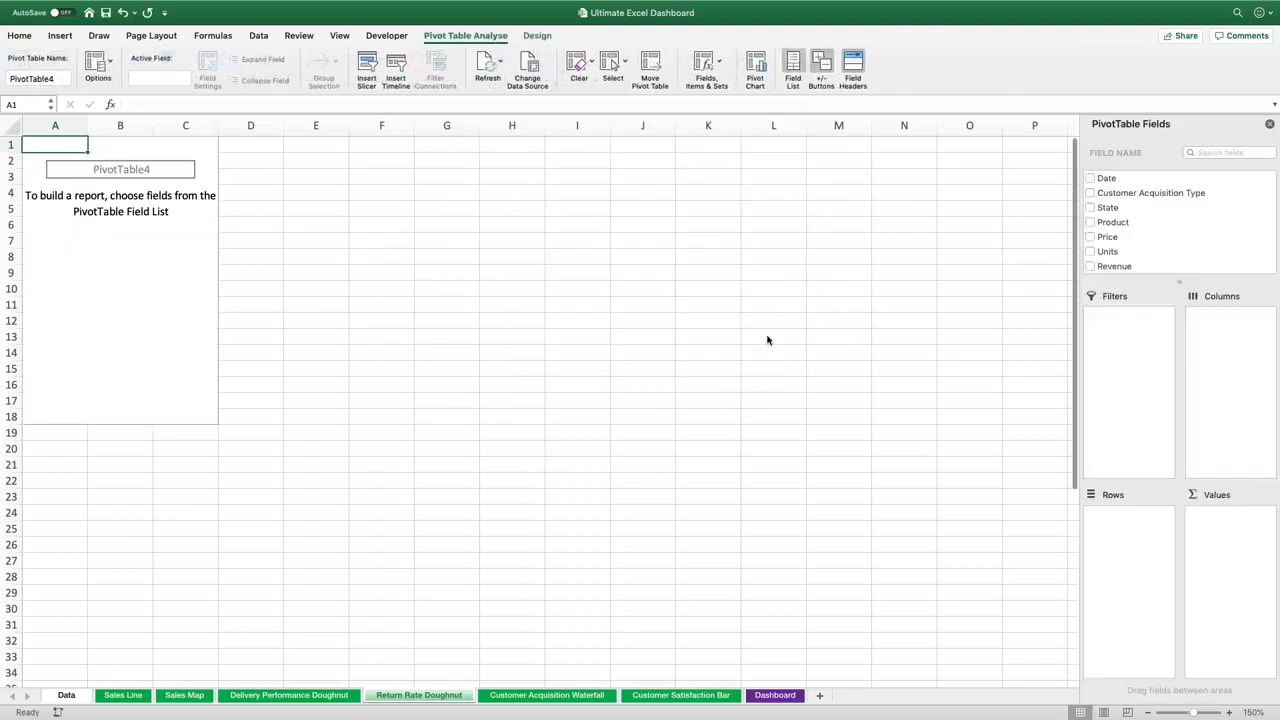
Add Return as the PivotTable row field and Revenue as its value field
scroll(1118, 237, down, 5)
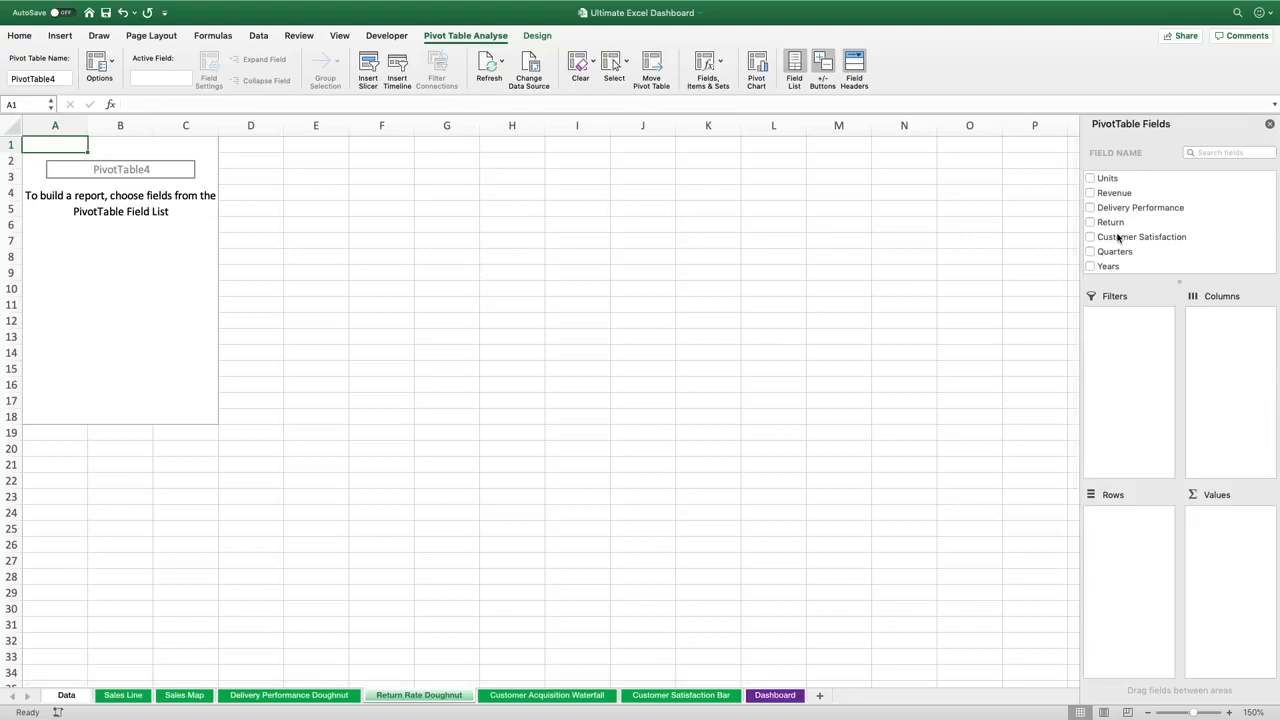
drag(1110, 222, 1143, 569)
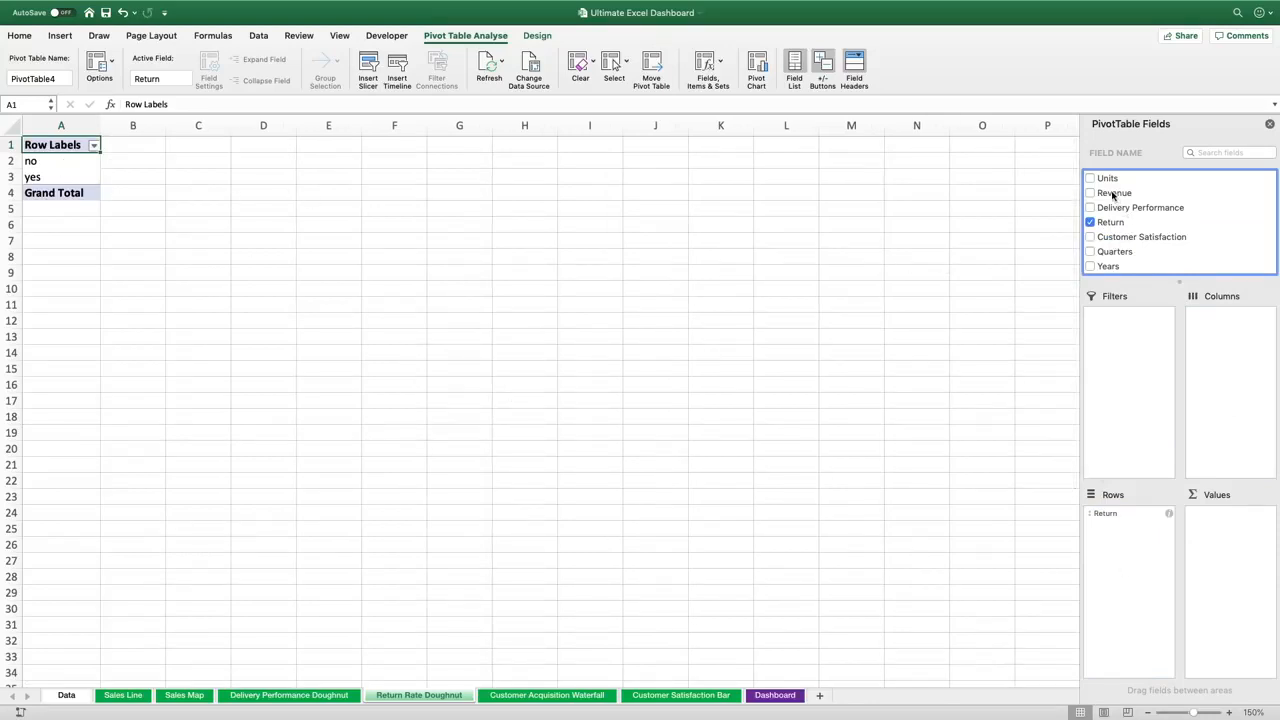
drag(1113, 196, 1241, 539)
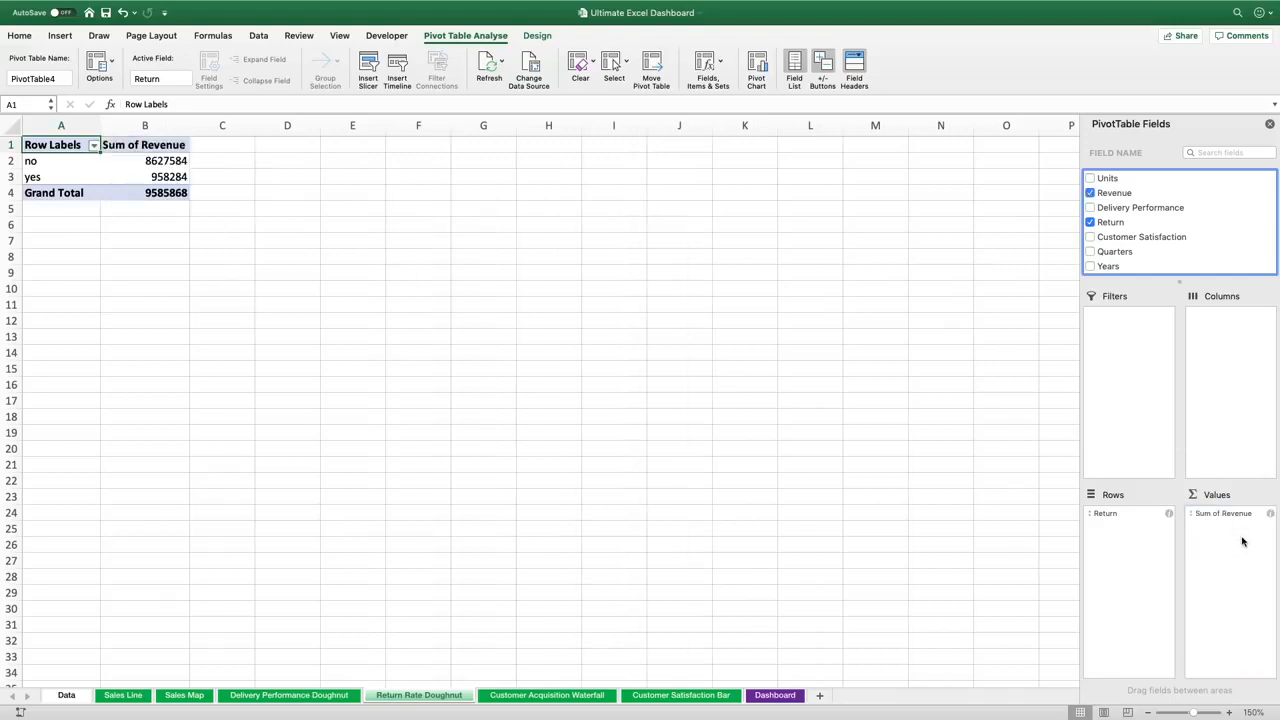
Change the value field to summarise by Count and rename it Count
click(1225, 514)
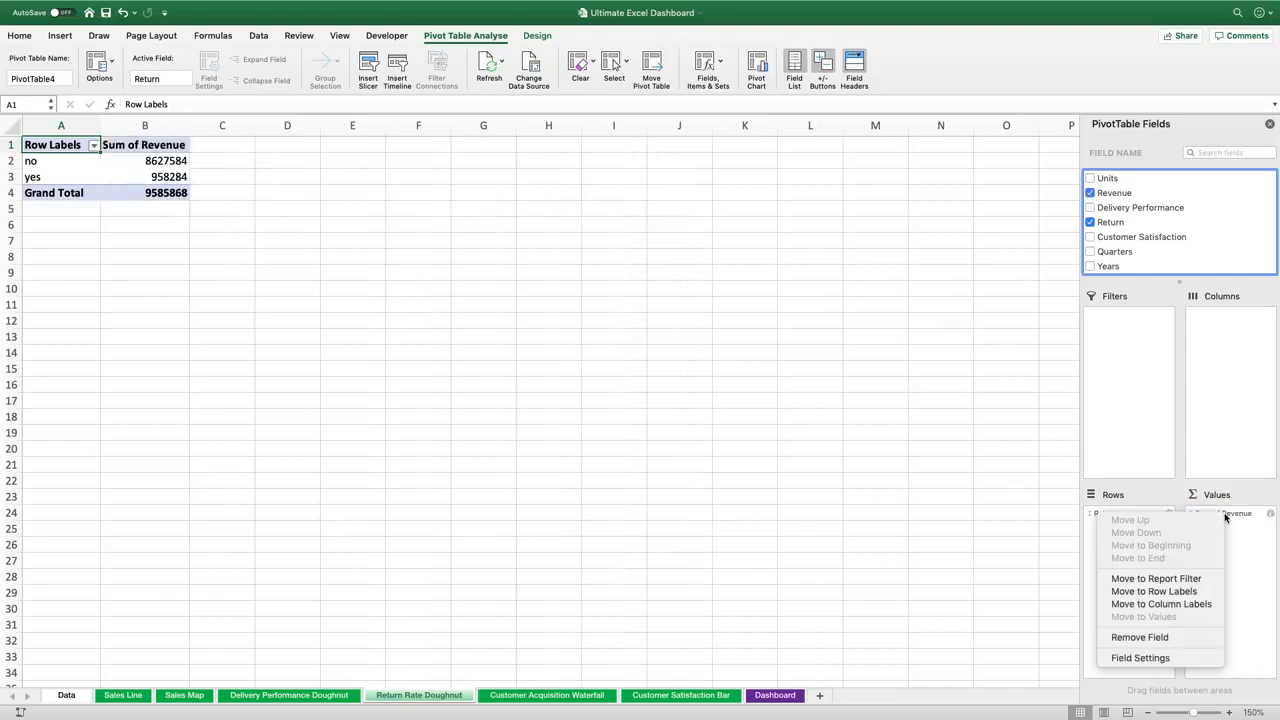
click(1140, 657)
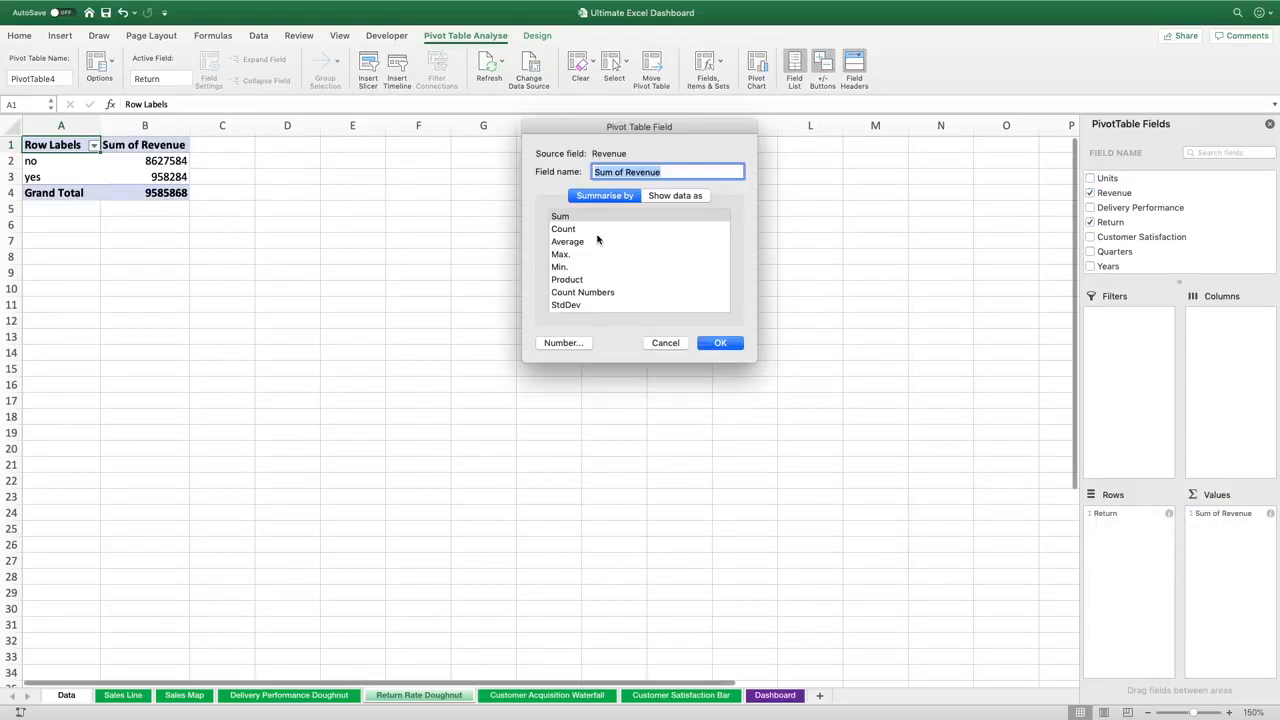
click(568, 230)
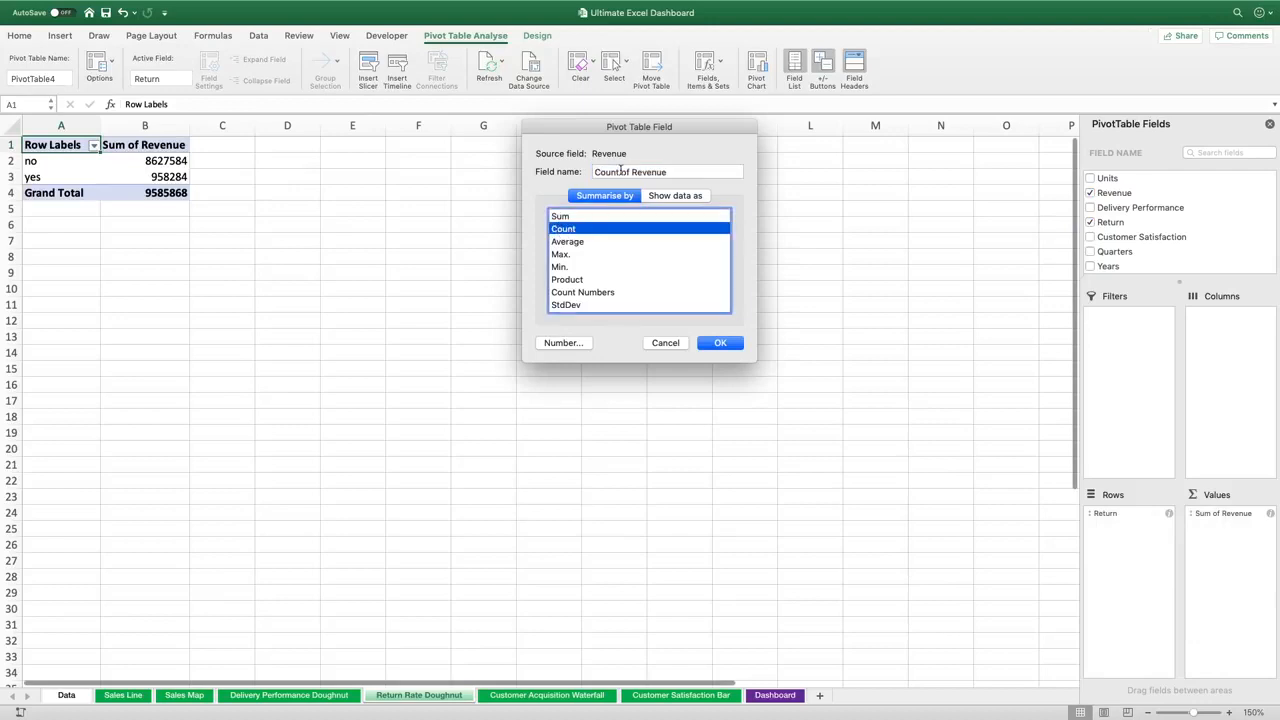
drag(621, 171, 711, 171)
key(BackSpace)
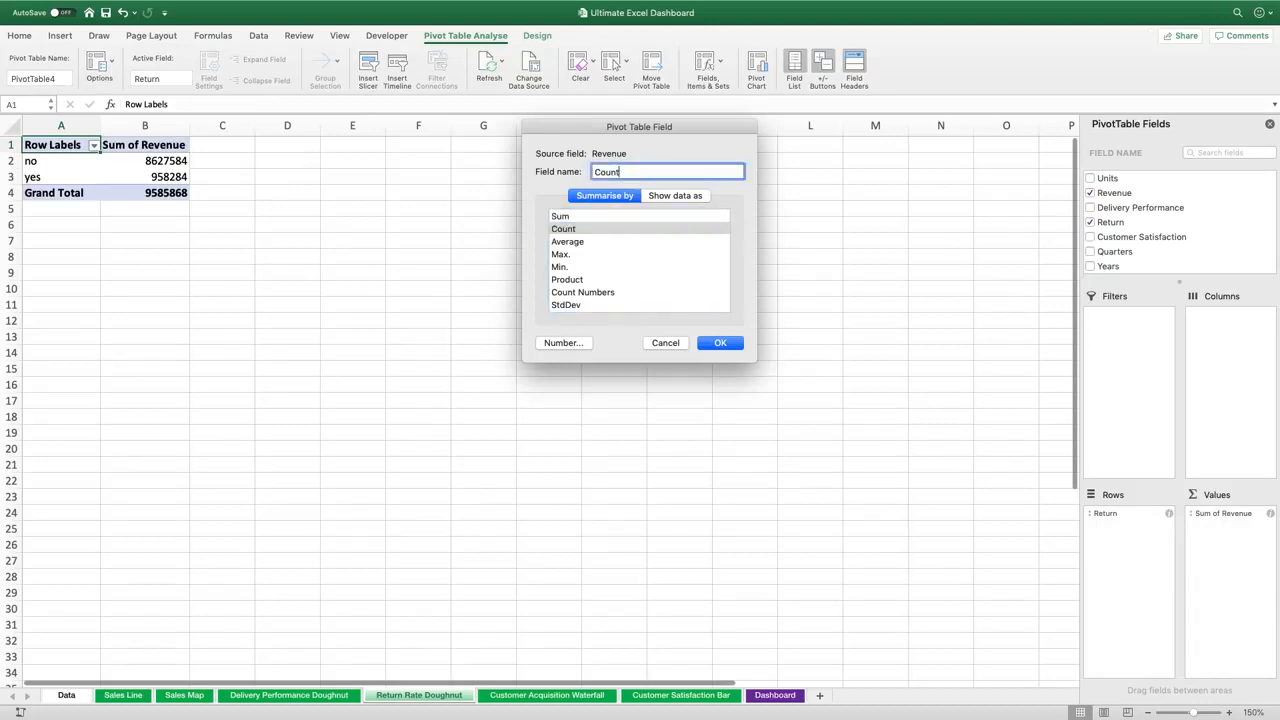
click(716, 342)
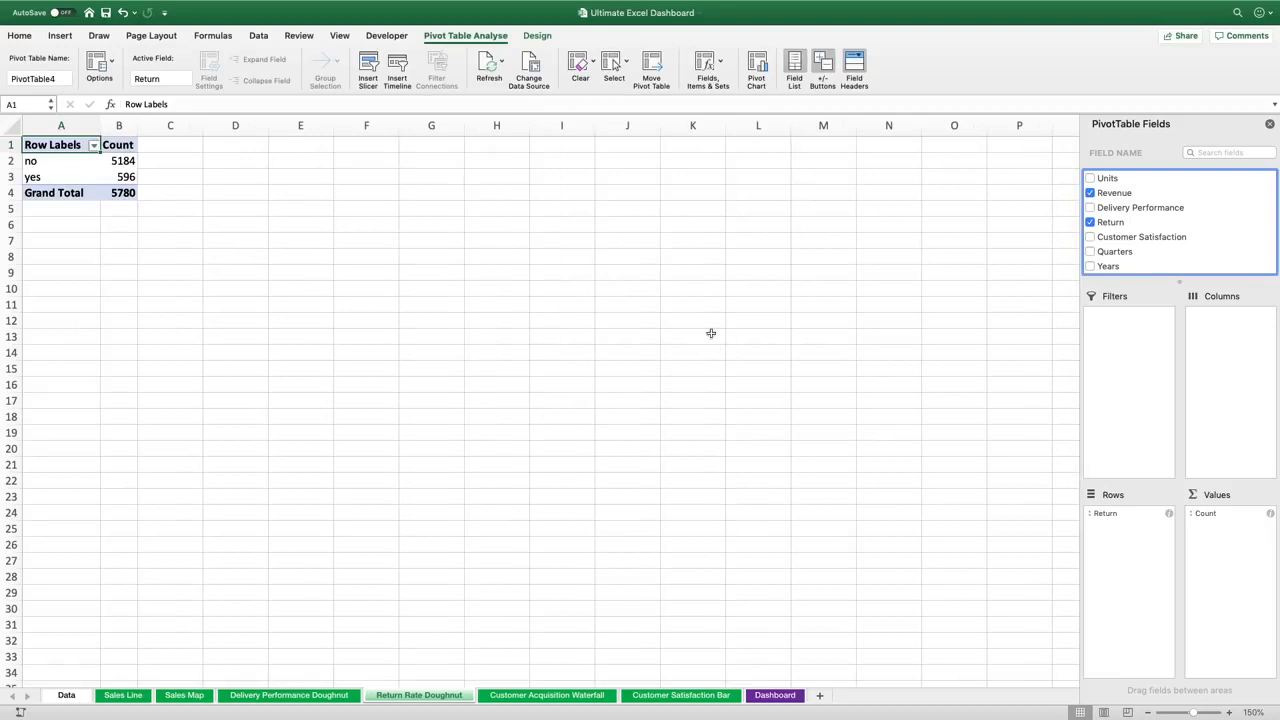
In cell C3, enter a GETPIVOTDATA formula dividing the returned (yes) count by the grand total count
click(58, 36)
click(148, 170)
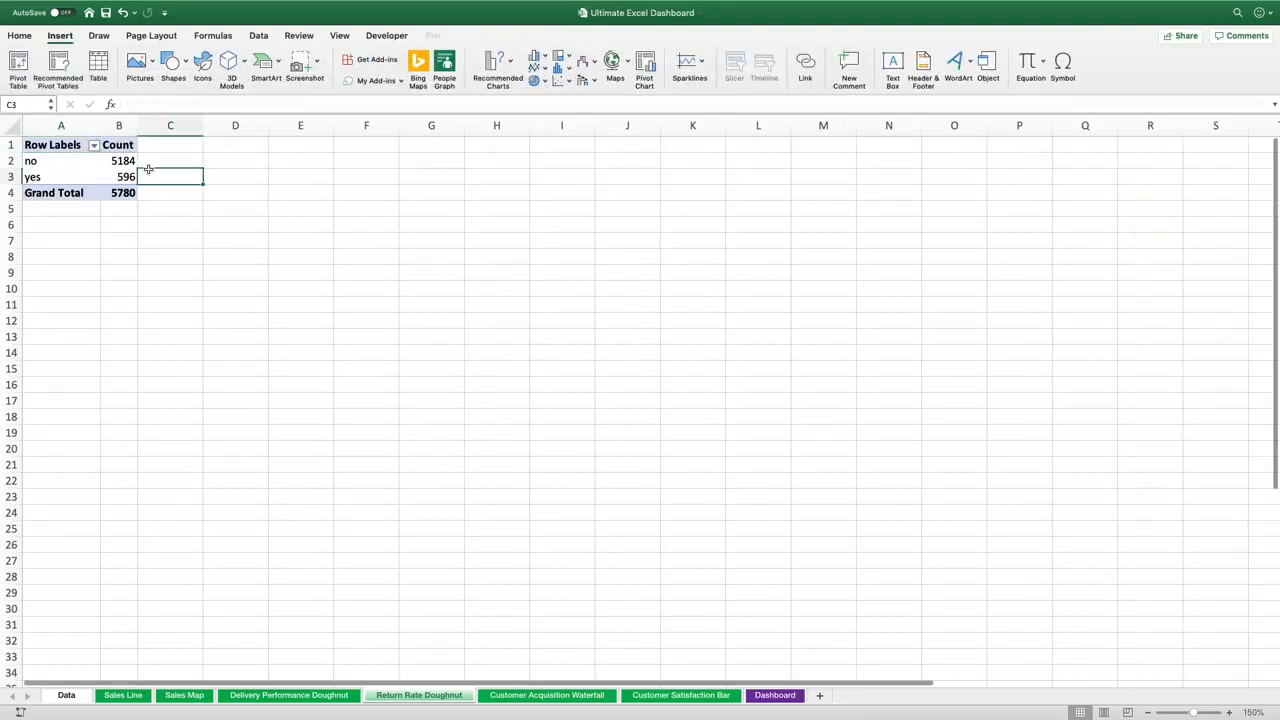
text(=)
click(121, 171)
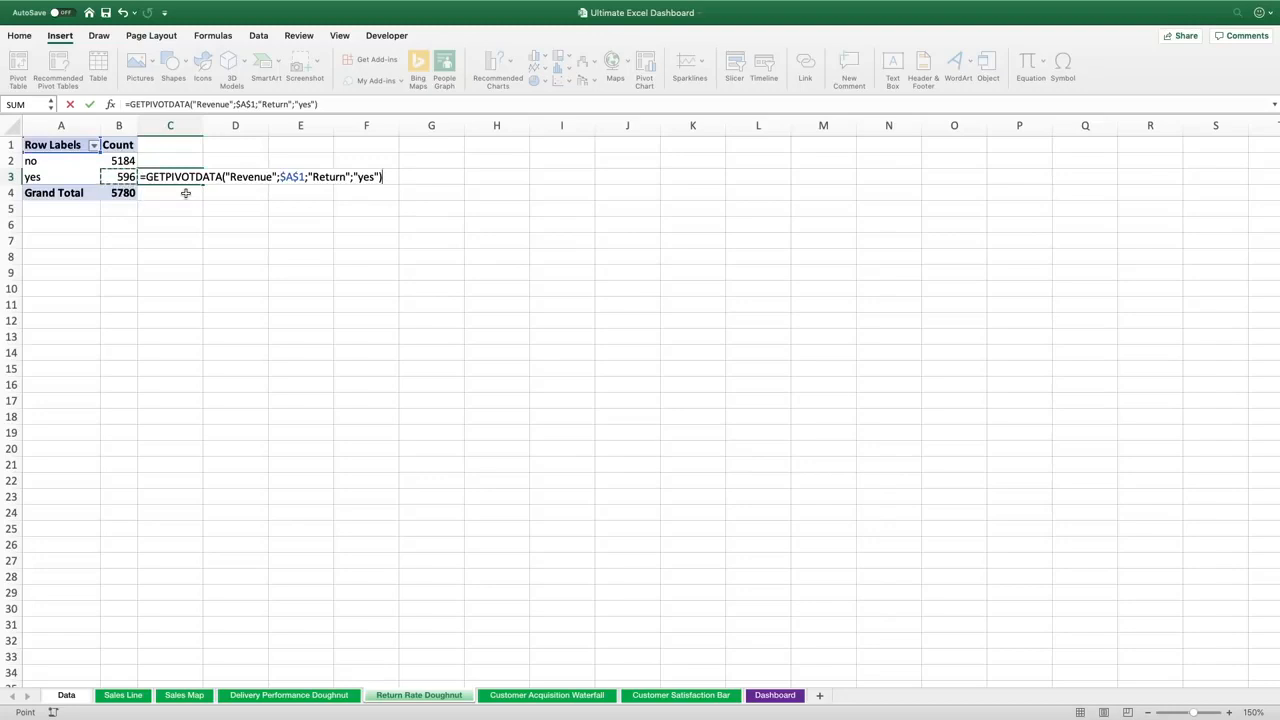
text(/)
click(122, 193)
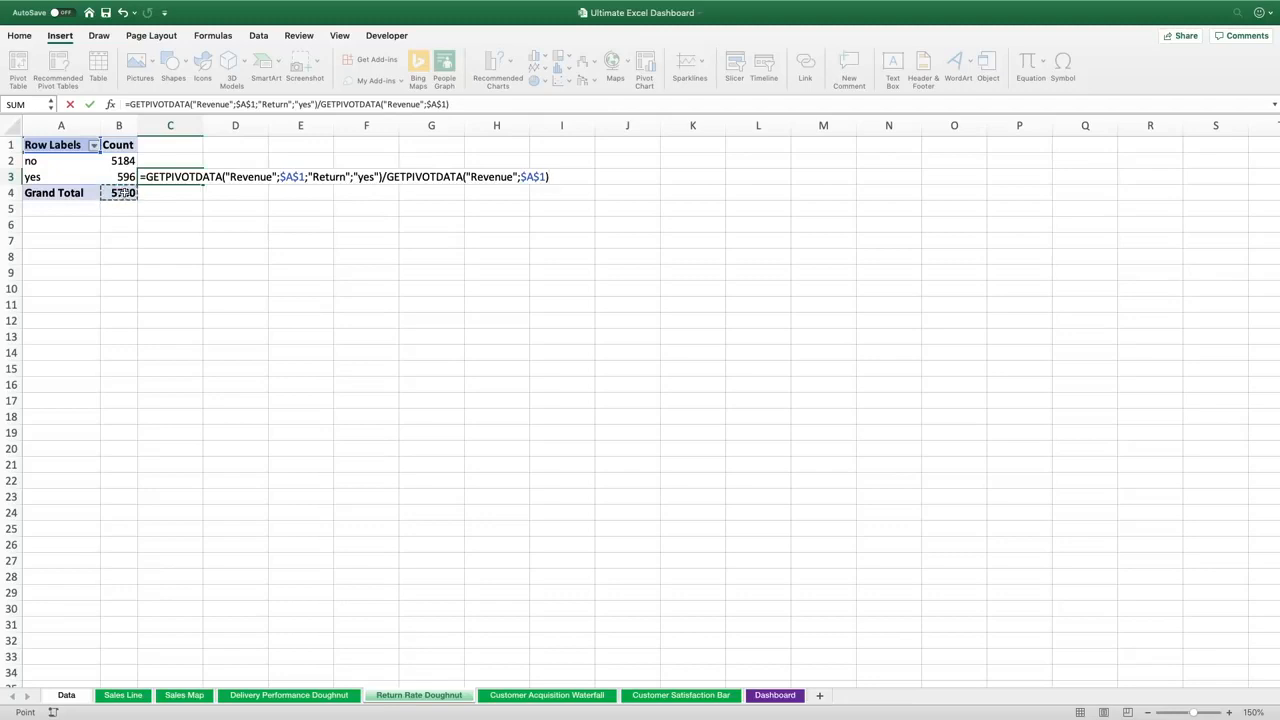
key(Return)
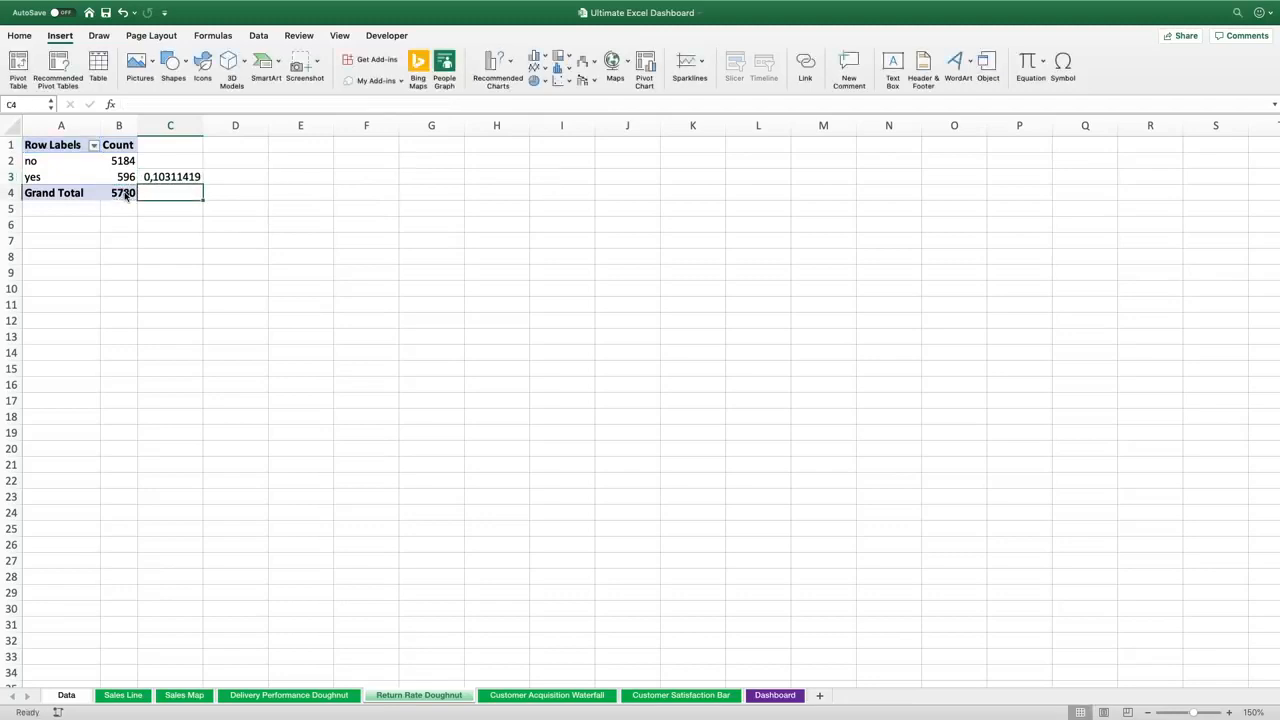
Format cell C3 as a percentage
click(162, 180)
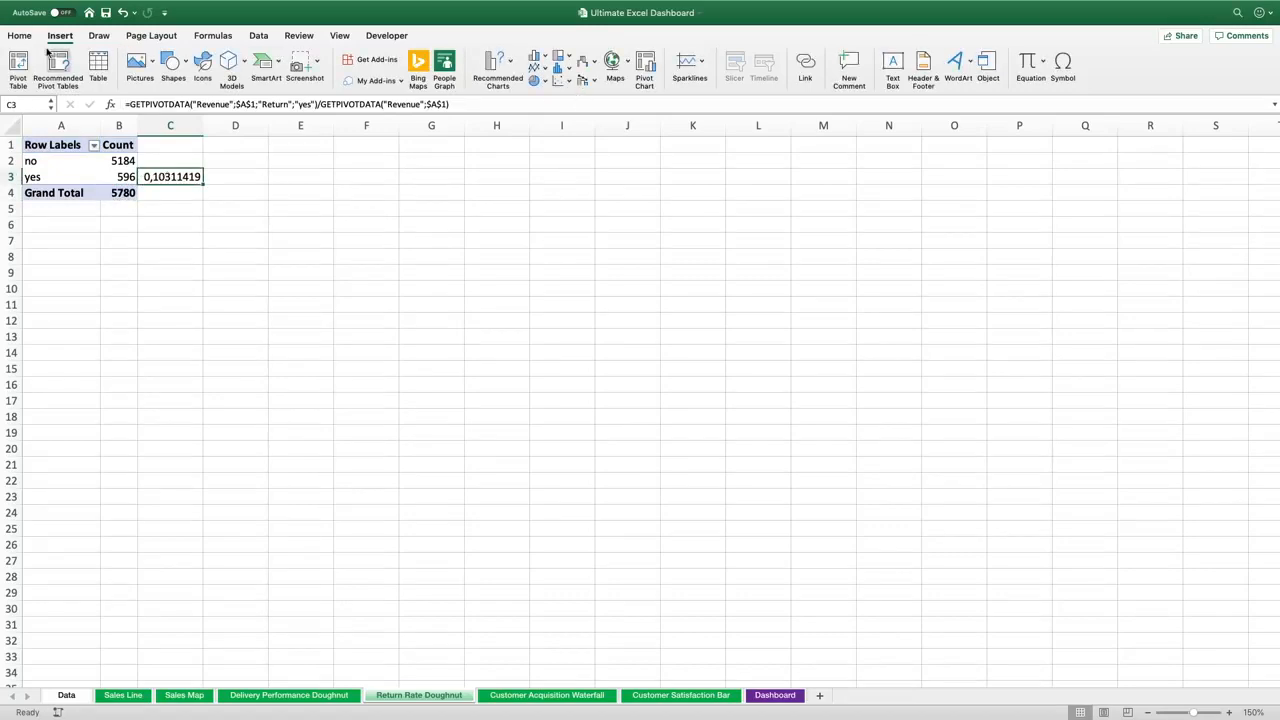
click(19, 35)
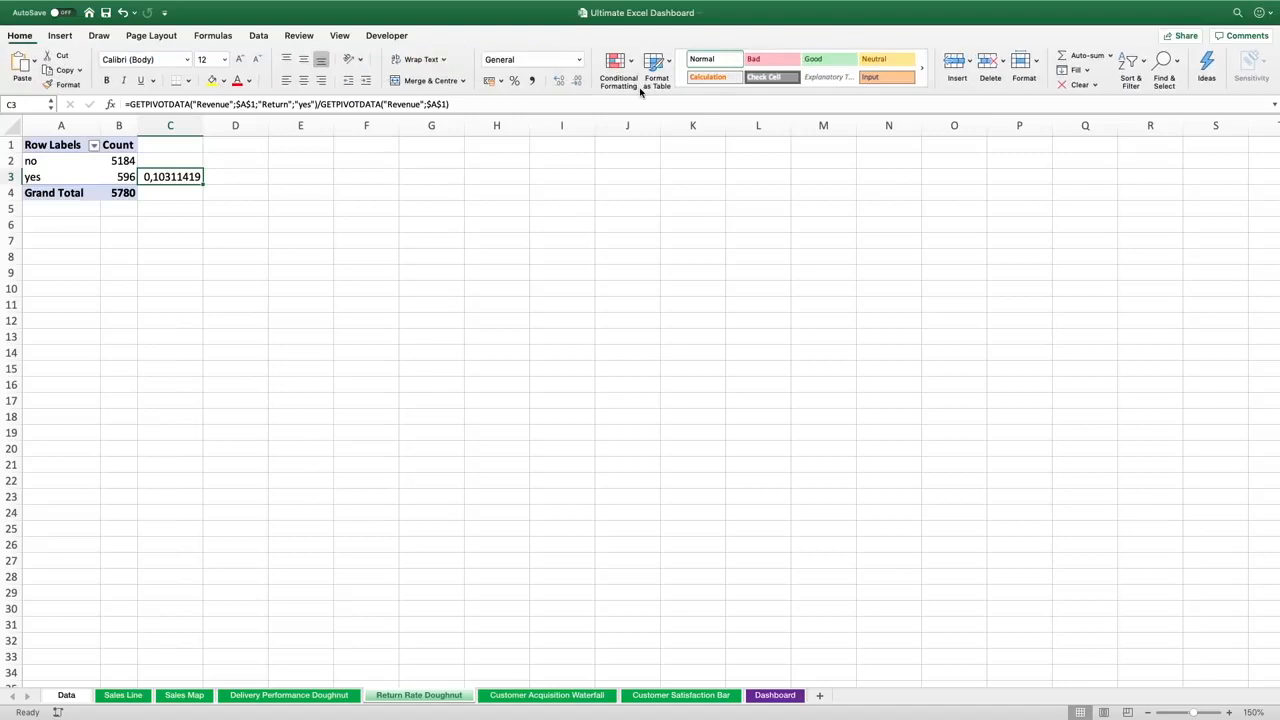
click(513, 81)
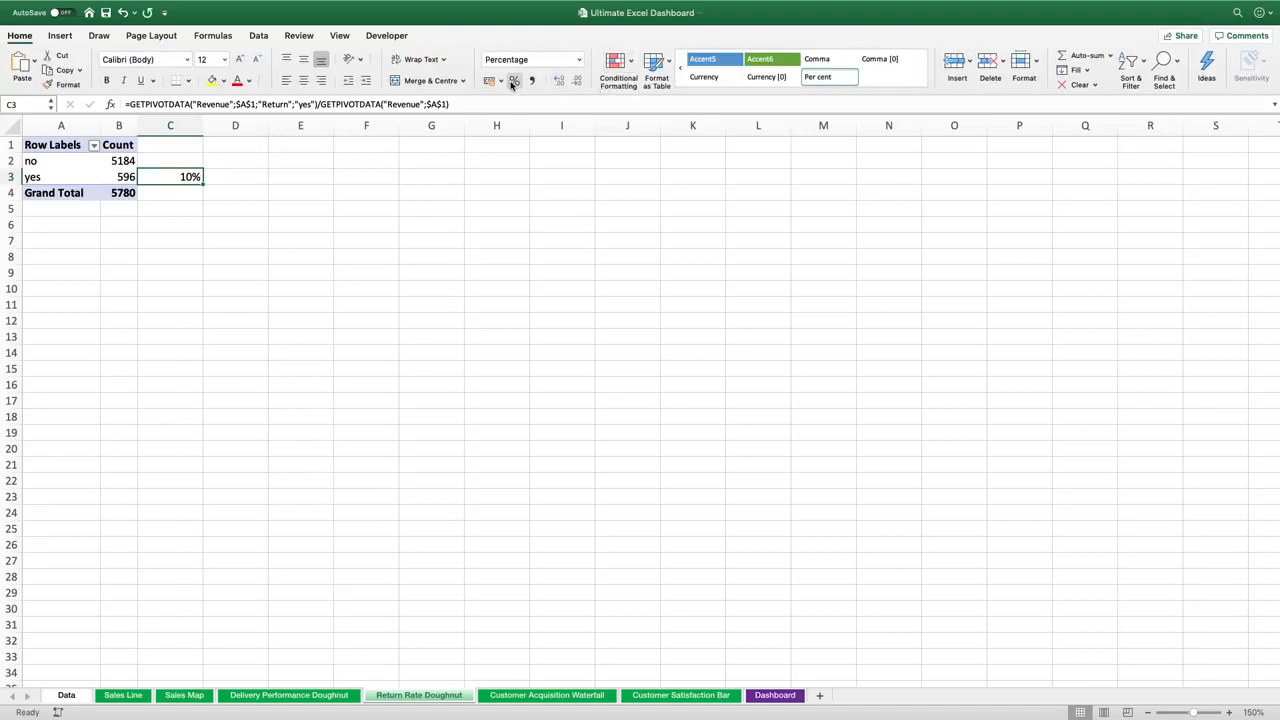
Insert a PivotChart from the return PivotTable and move it up near the top of the sheet
click(126, 177)
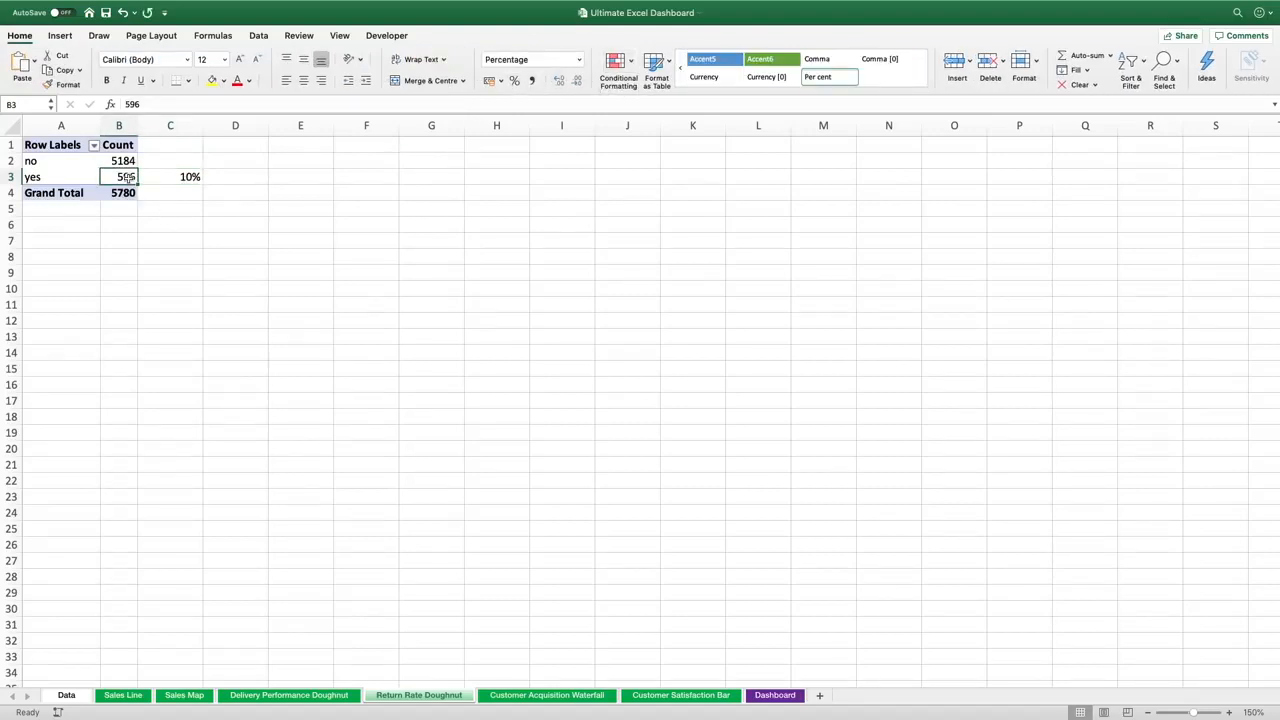
click(68, 38)
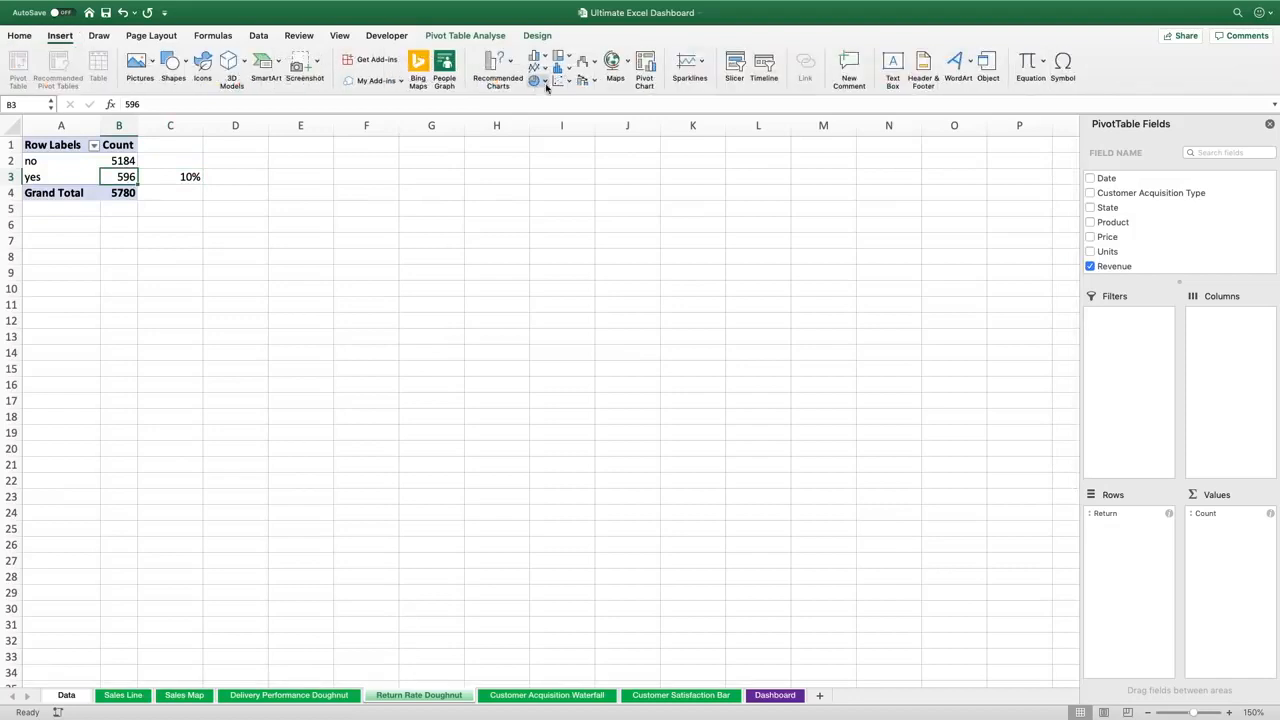
click(645, 65)
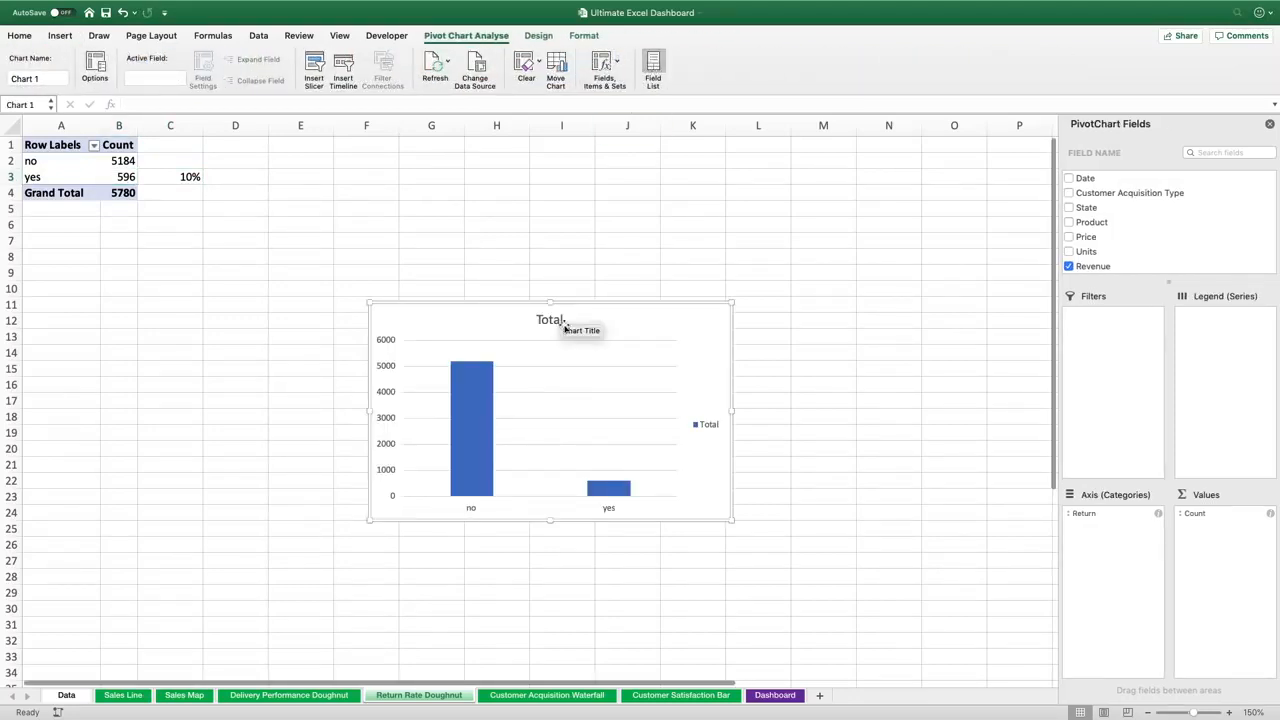
drag(563, 329, 550, 200)
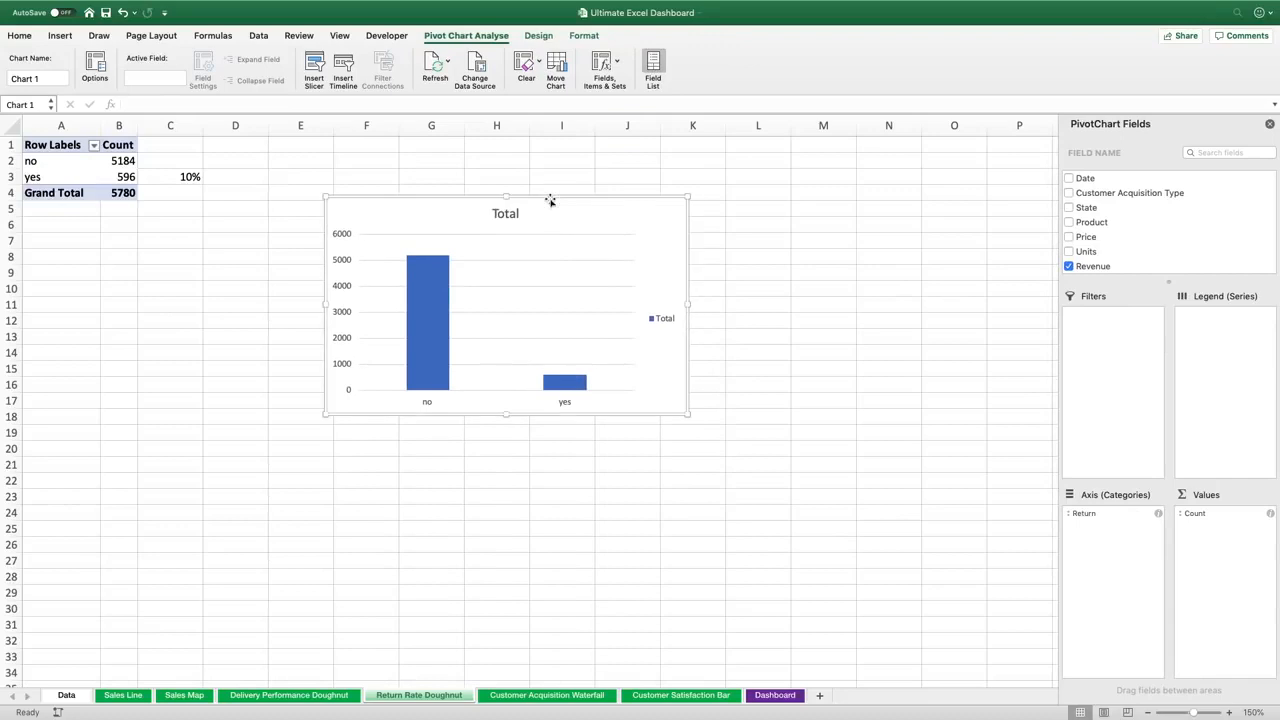
Change the PivotChart's chart type to Doughnut
click(536, 34)
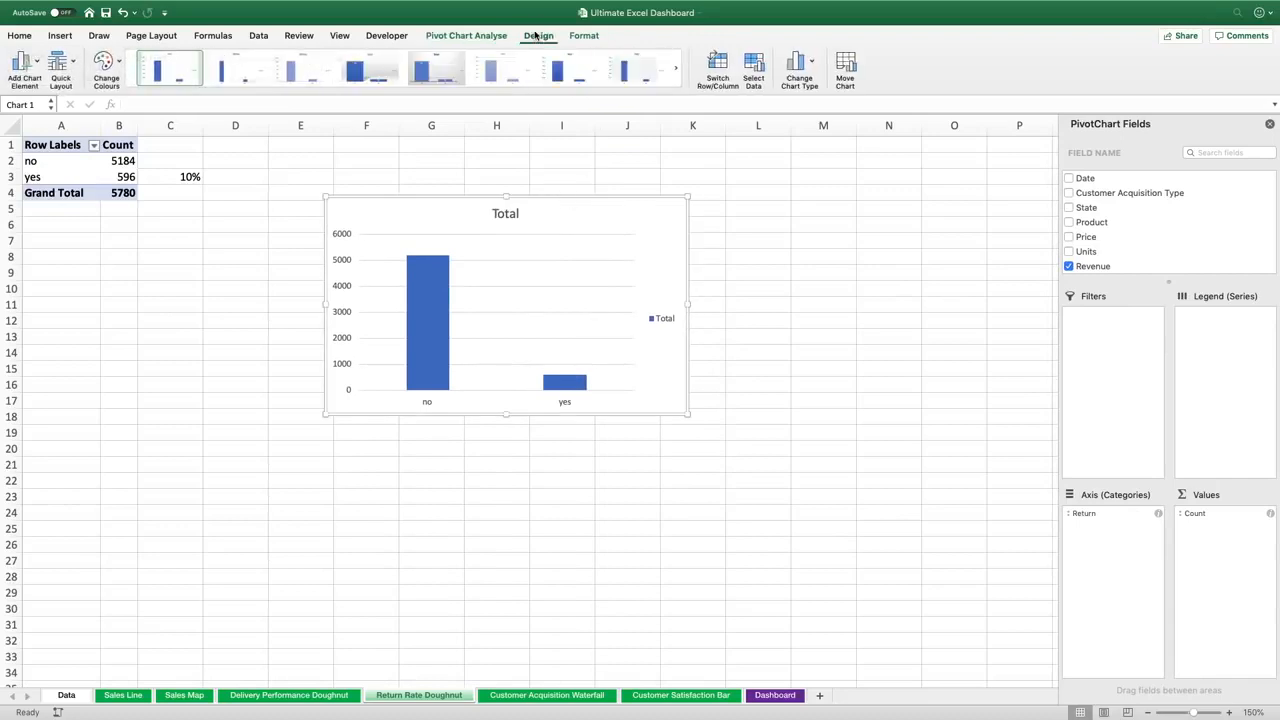
click(810, 64)
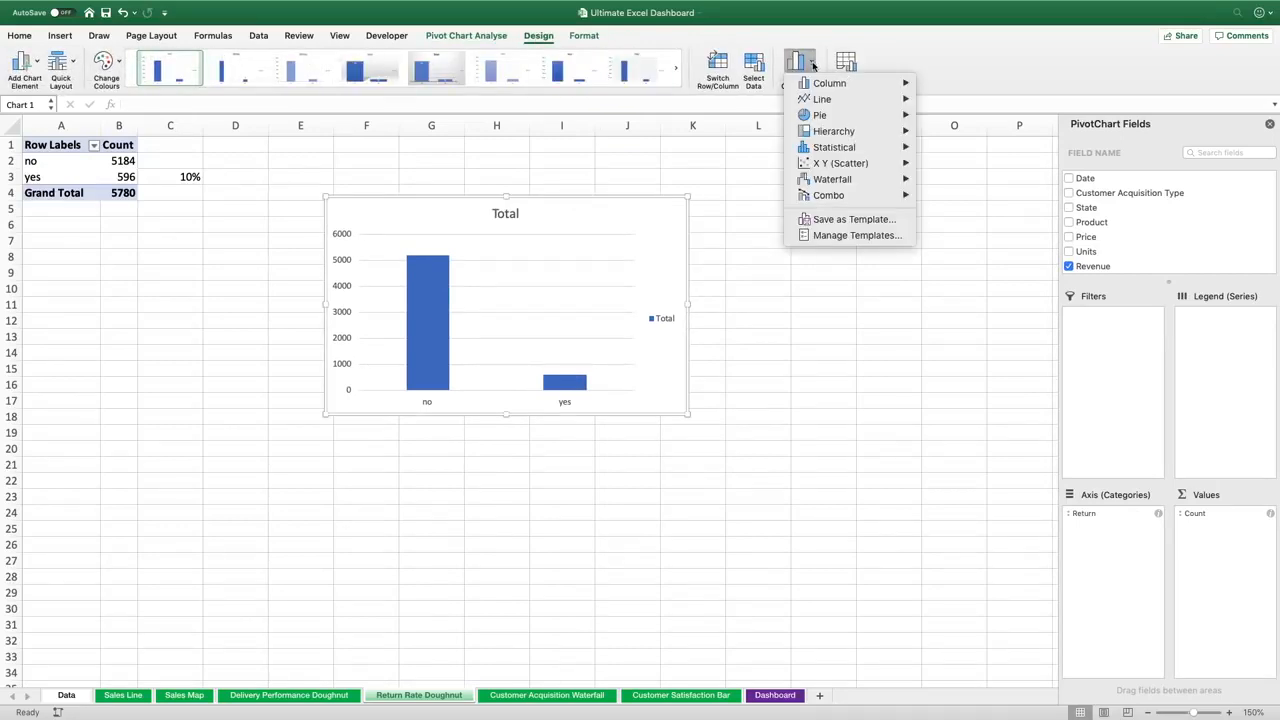
mouse_move(840, 118)
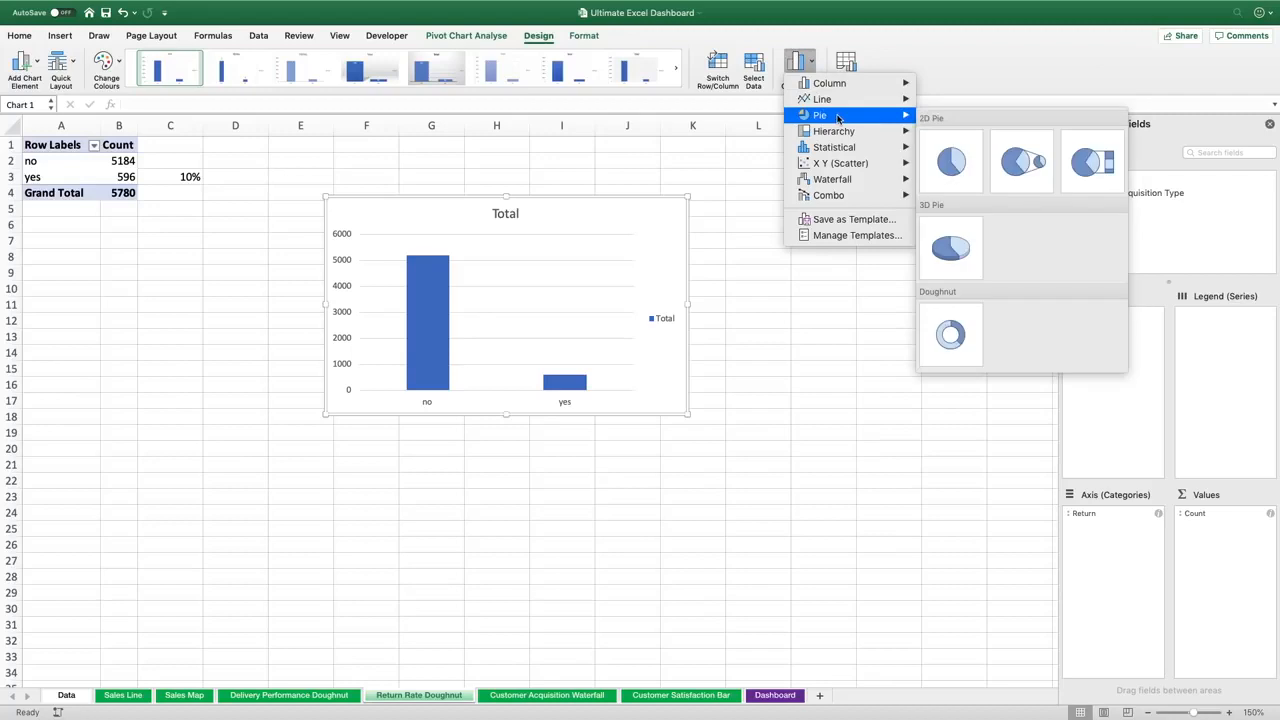
click(953, 312)
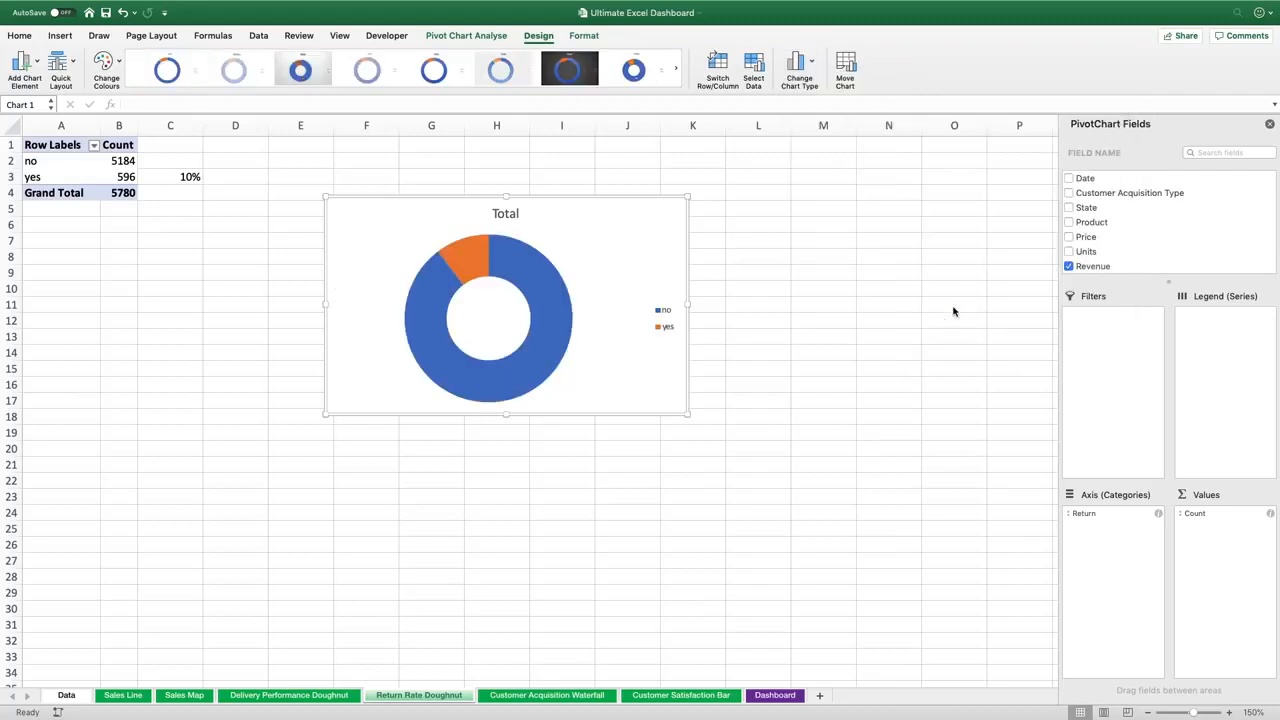
Delete the doughnut chart's title
mouse_move(463, 265)
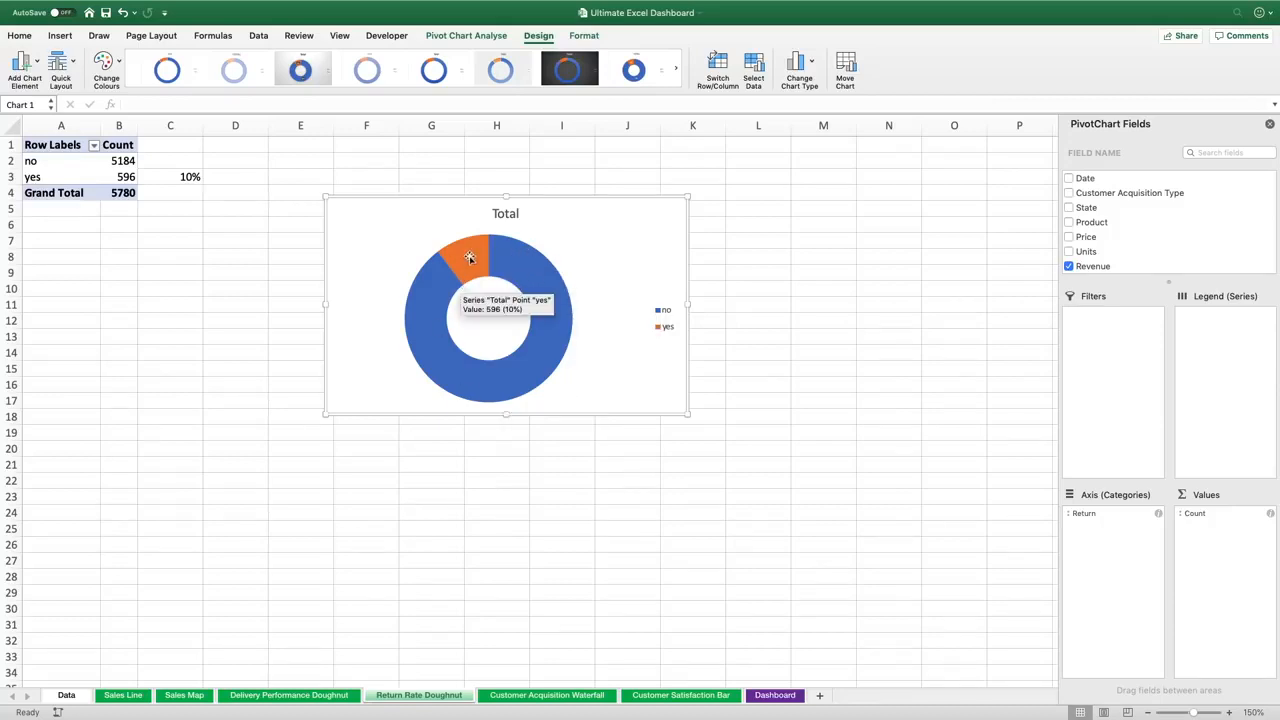
click(507, 214)
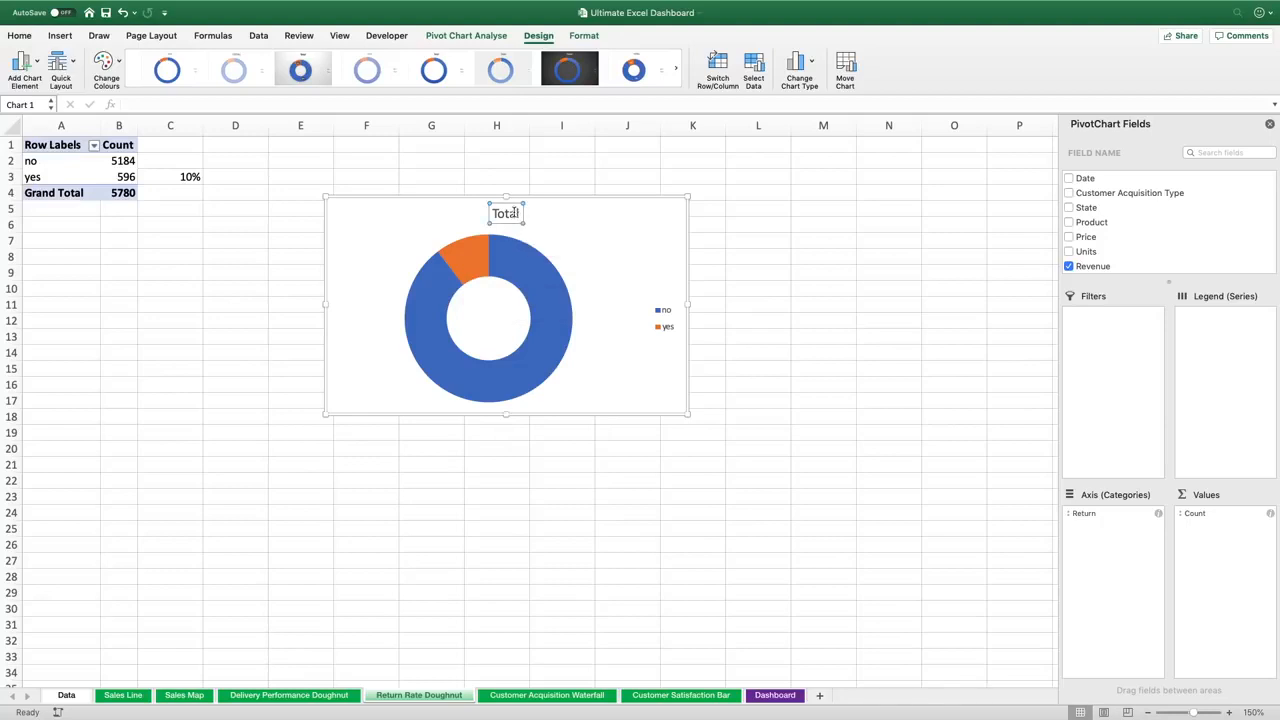
key(Delete)
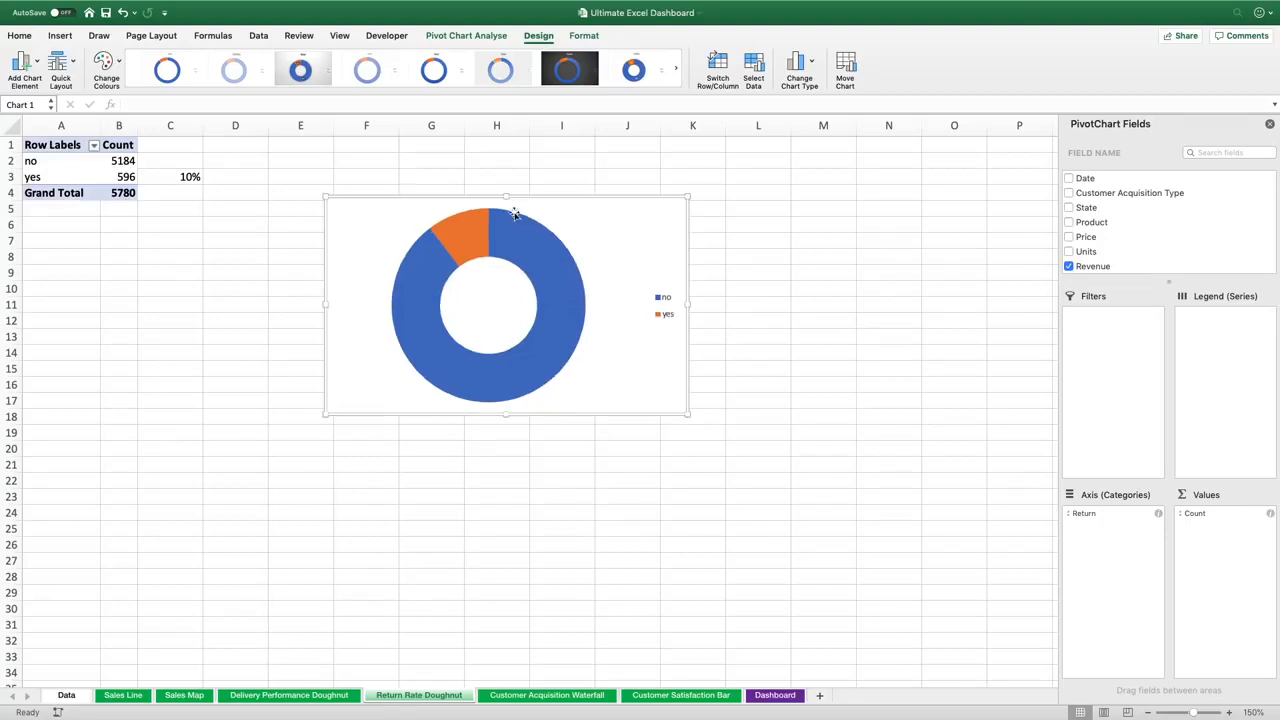
Draw a text box below the doughnut chart
mouse_move(504, 216)
click(60, 36)
click(884, 82)
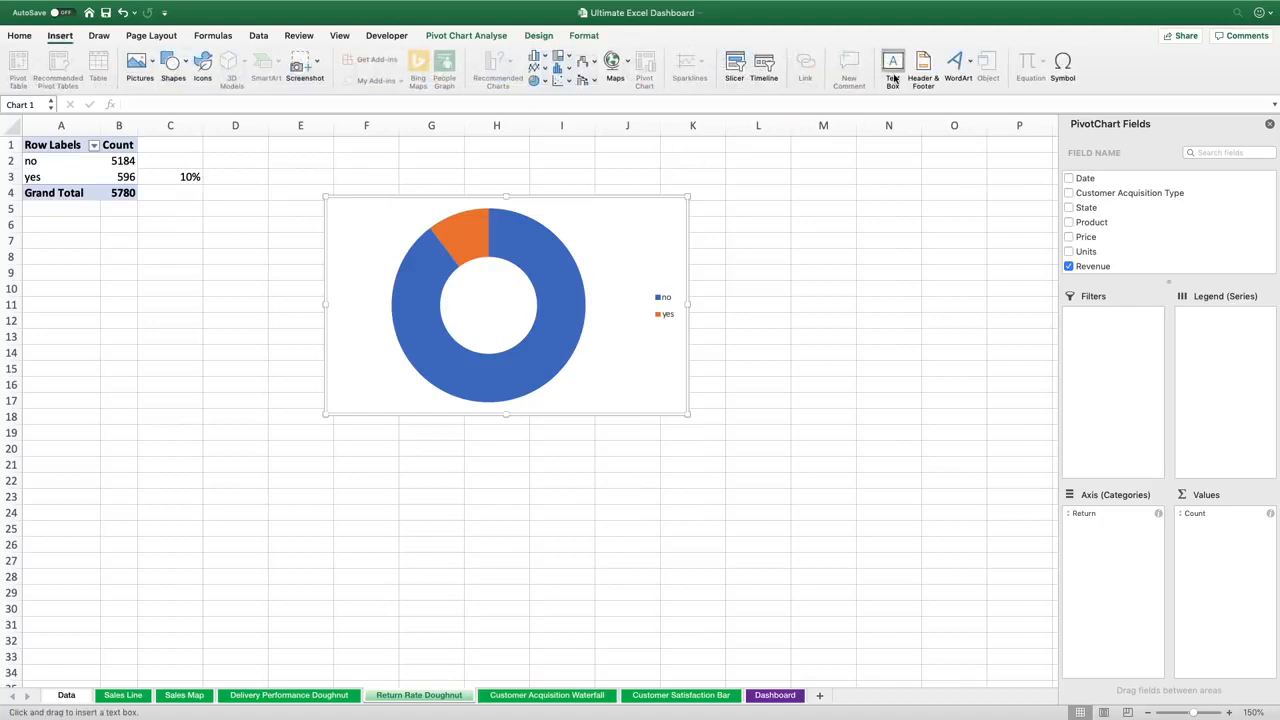
drag(340, 438, 628, 517)
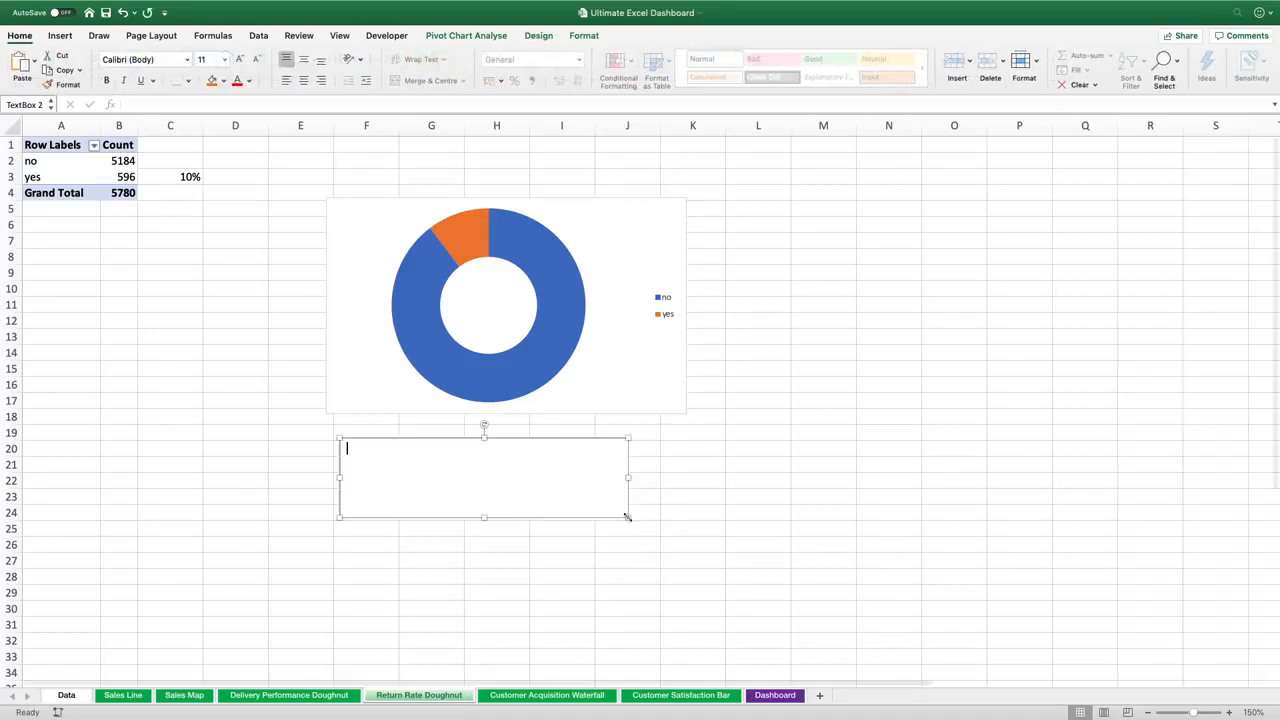
Link the text box's content to cell C3 with a formula
click(193, 104)
text(=)
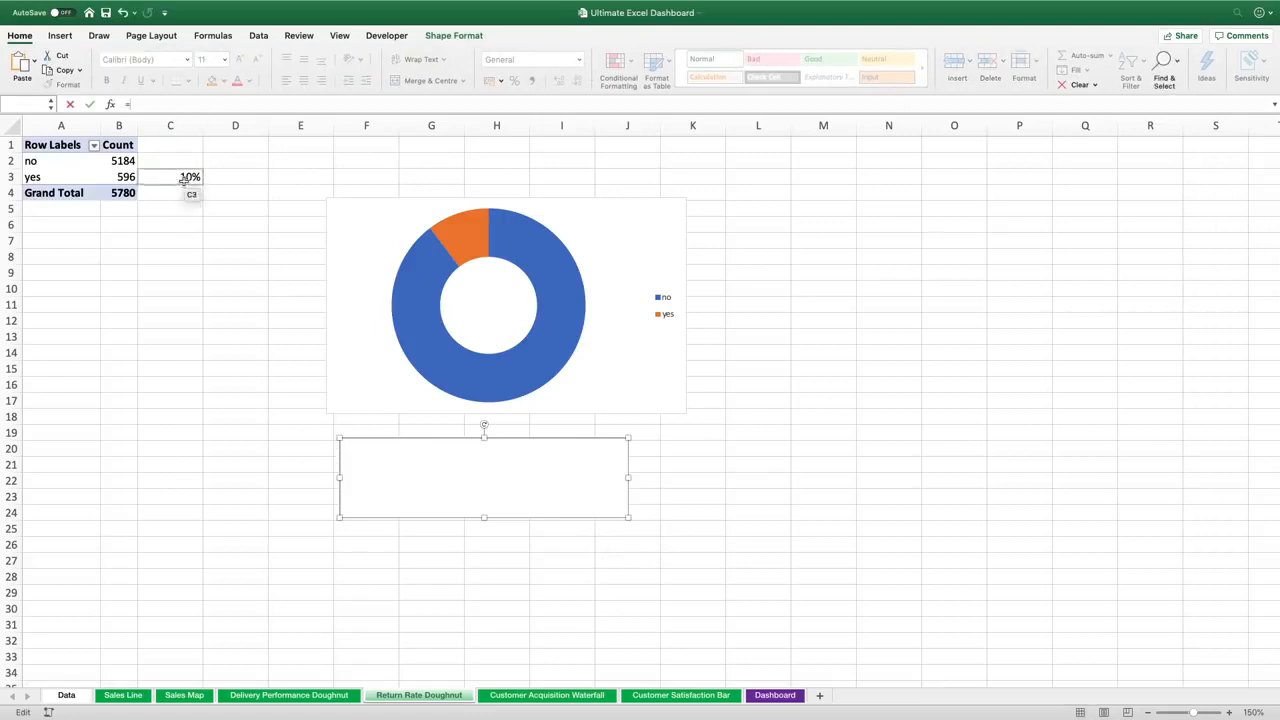
click(185, 177)
key(Return)
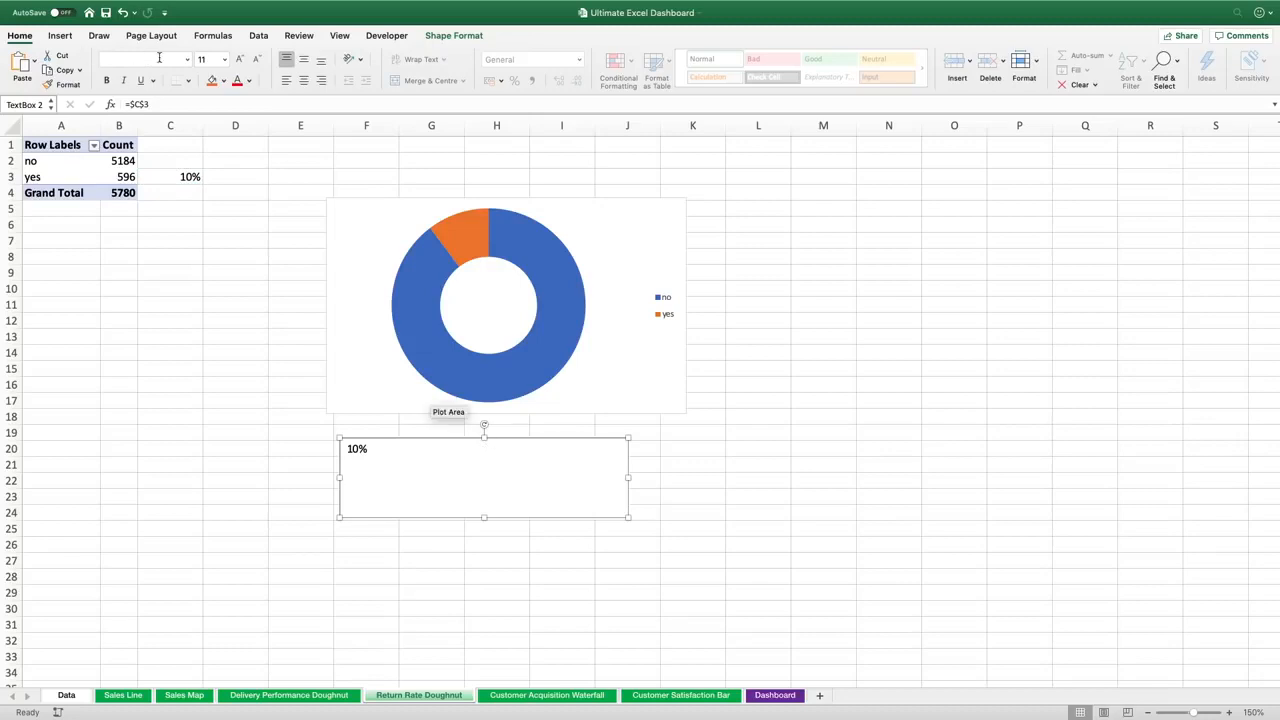
Set the text box text to Calibri 36 pt and centre it horizontally and vertically
click(210, 58)
key(Return)
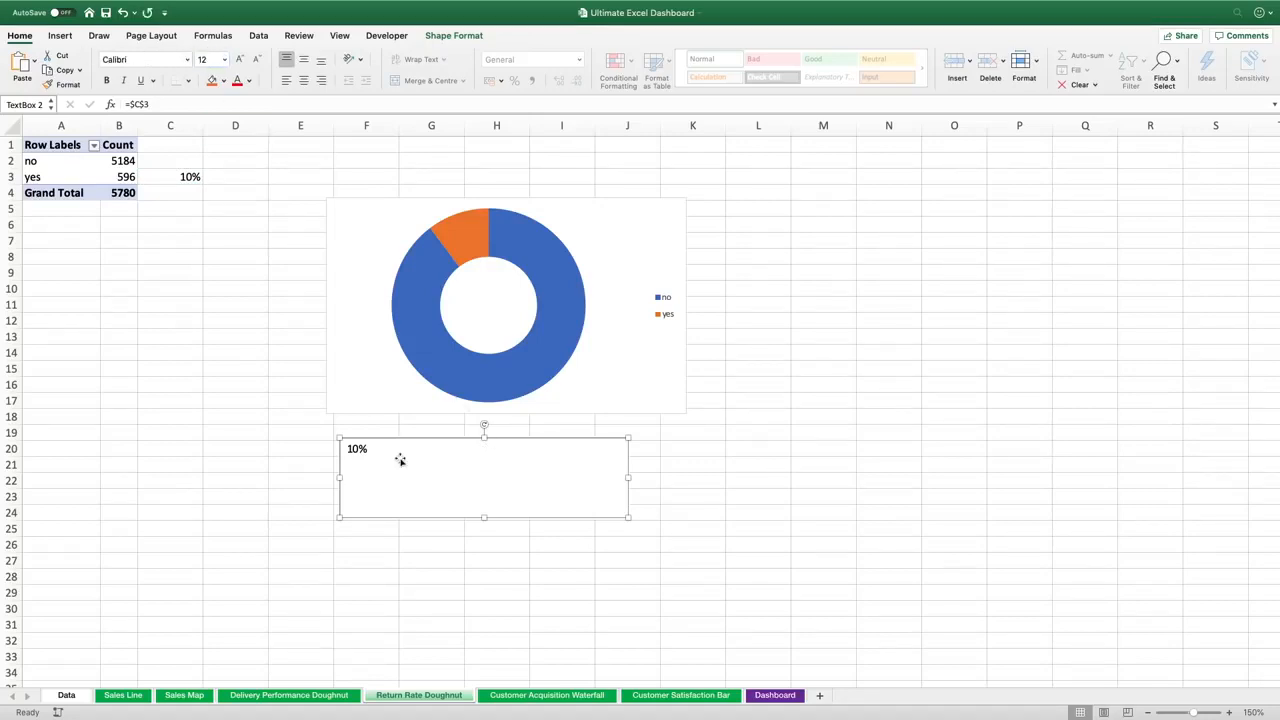
click(206, 58)
text(36)
key(Return)
click(304, 80)
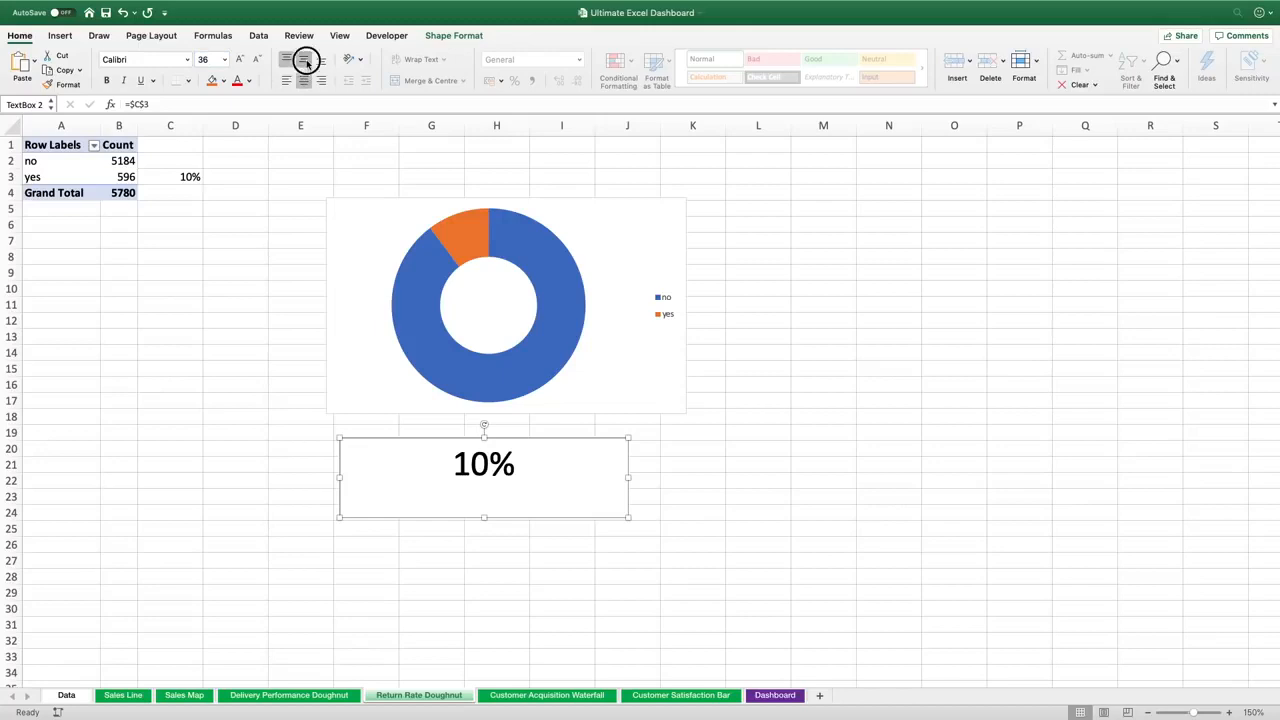
click(304, 59)
click(259, 414)
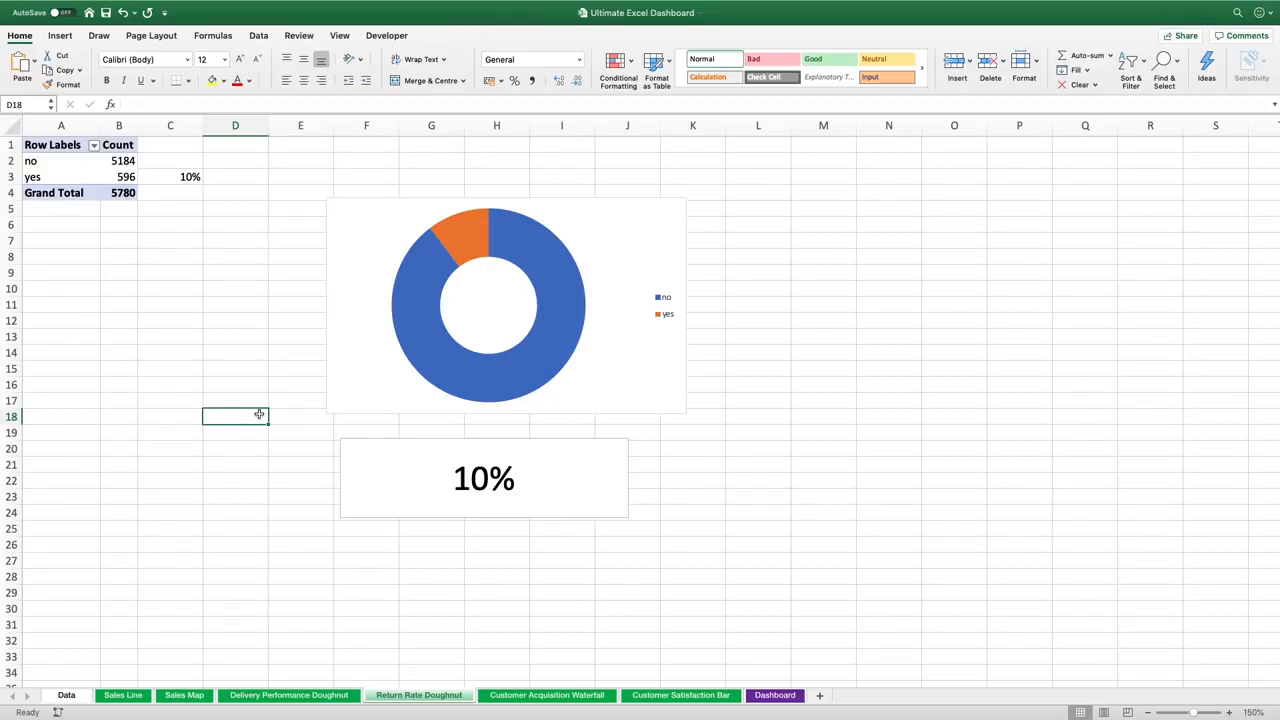
Open the Customer Acquisition Waterfall sheet
click(531, 697)
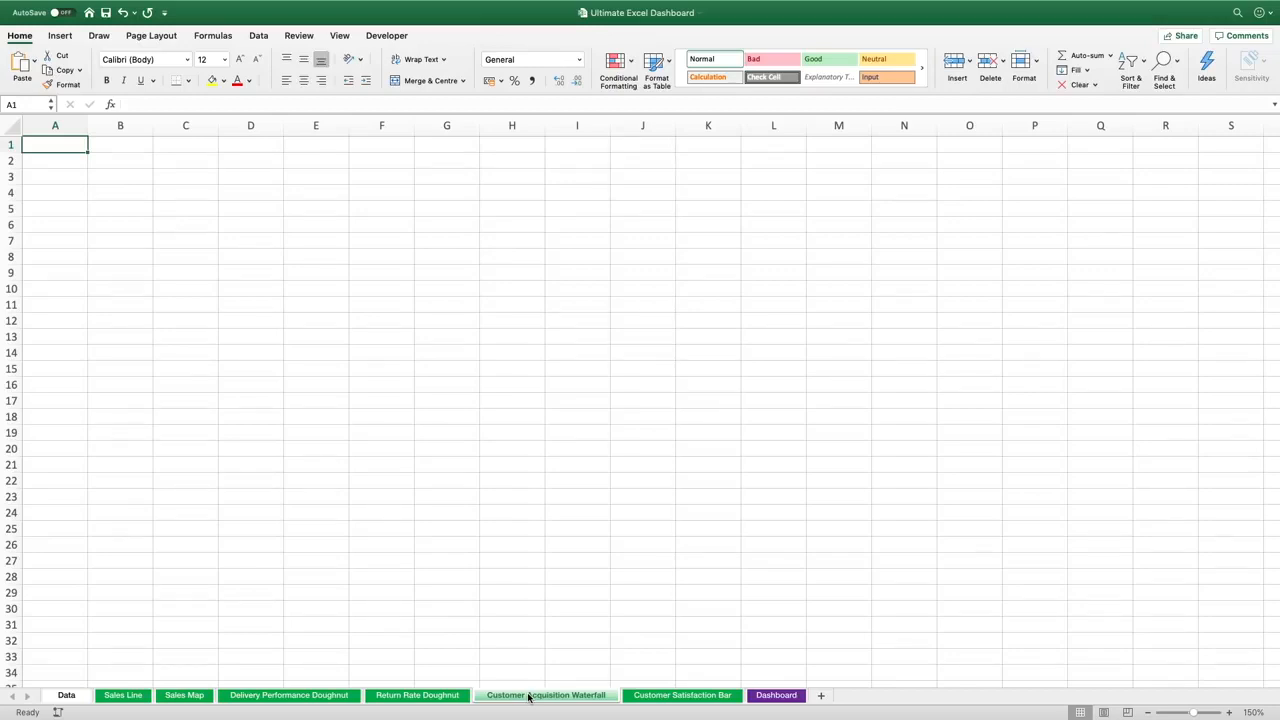
Create a PivotTable from Data_Table at A1 of this sheet with Customer Acquisition Type as rows and Revenue as values
click(60, 37)
click(20, 66)
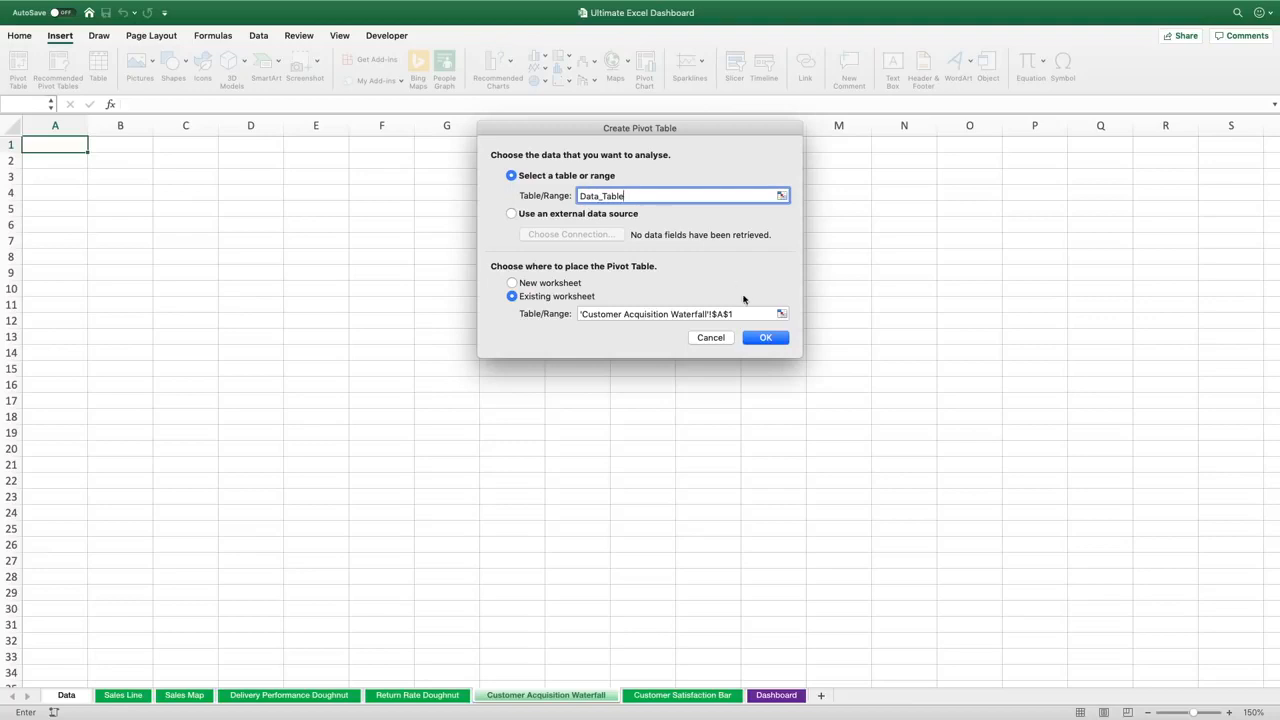
click(761, 342)
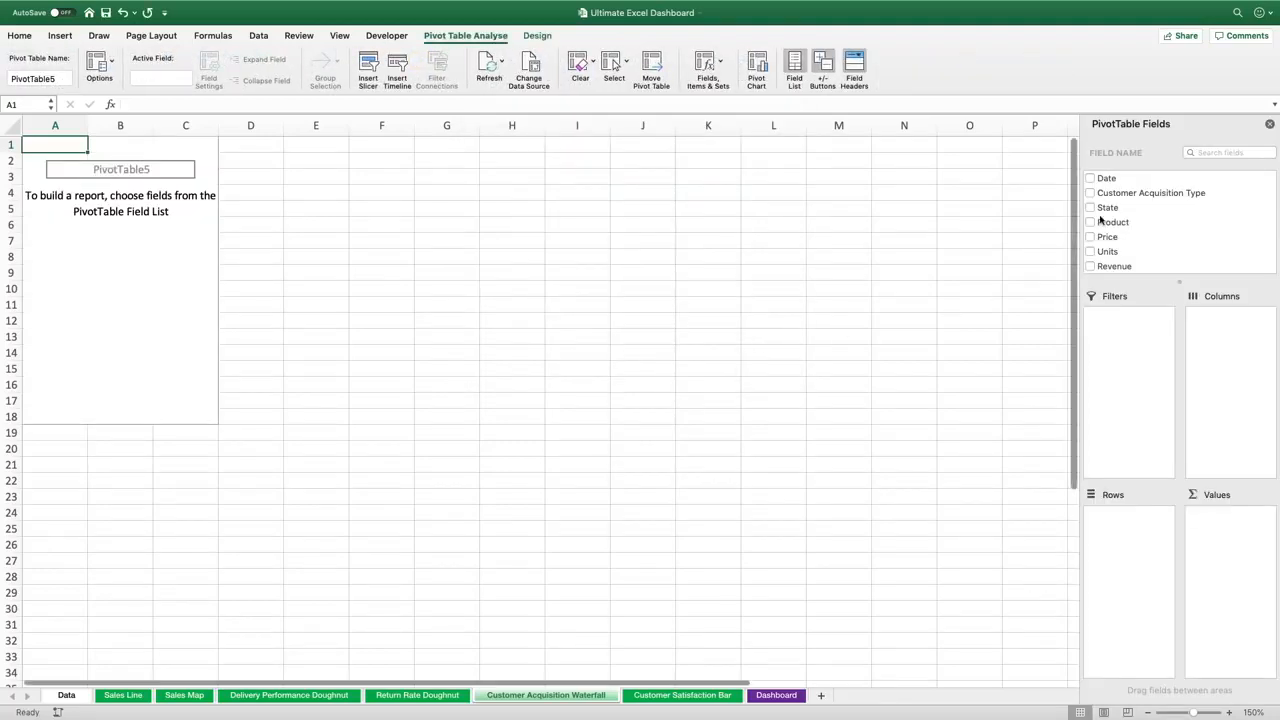
drag(1143, 193, 1120, 551)
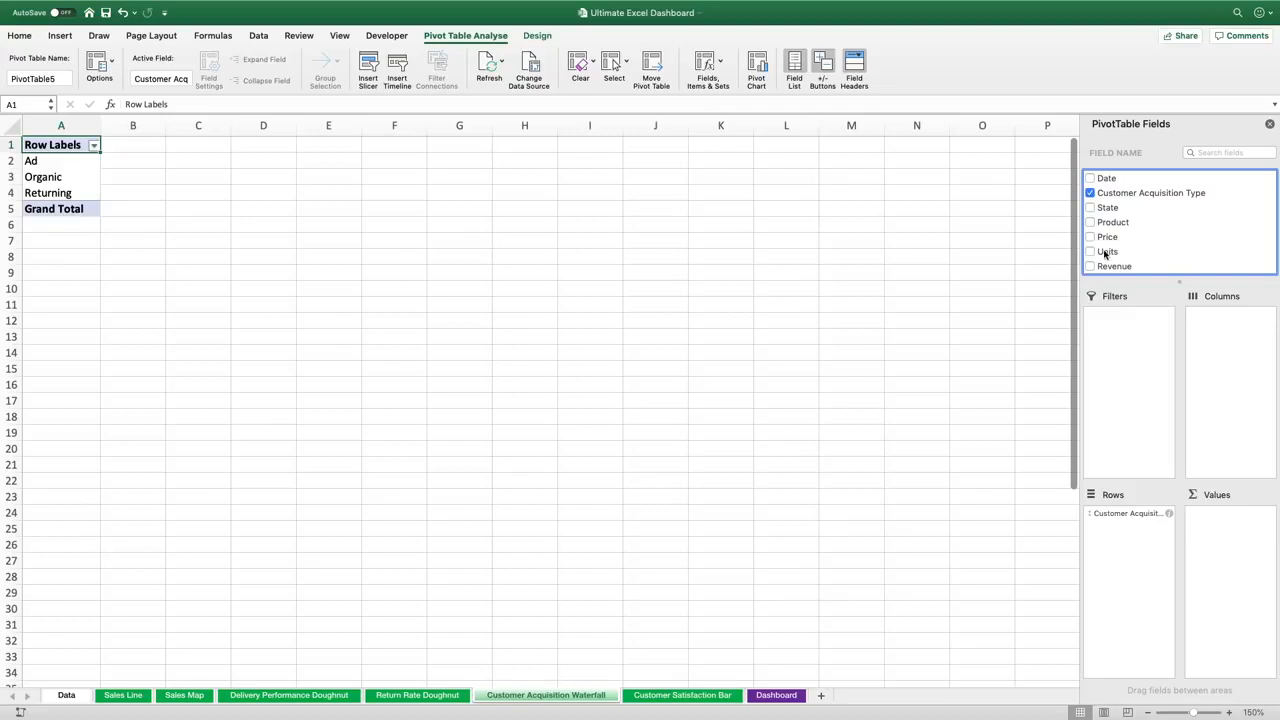
drag(1106, 266, 1221, 532)
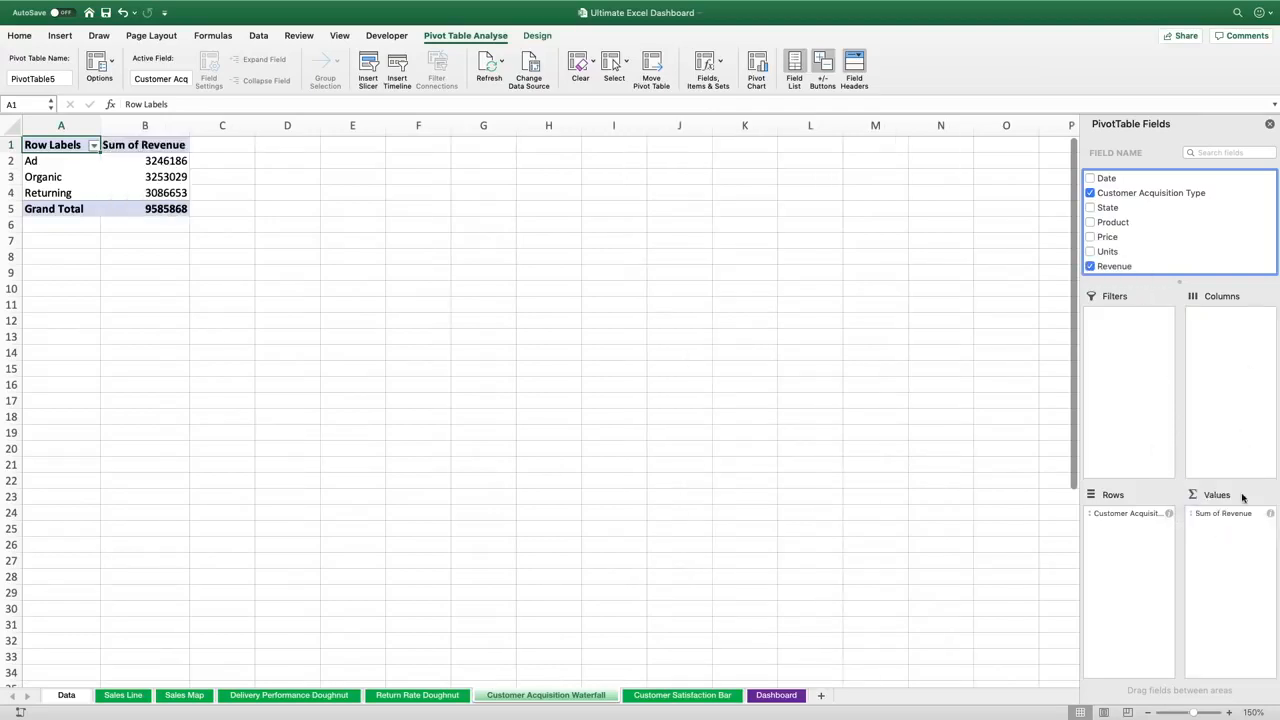
Change the Revenue value field to summarise by Count and rename it Count
click(1216, 516)
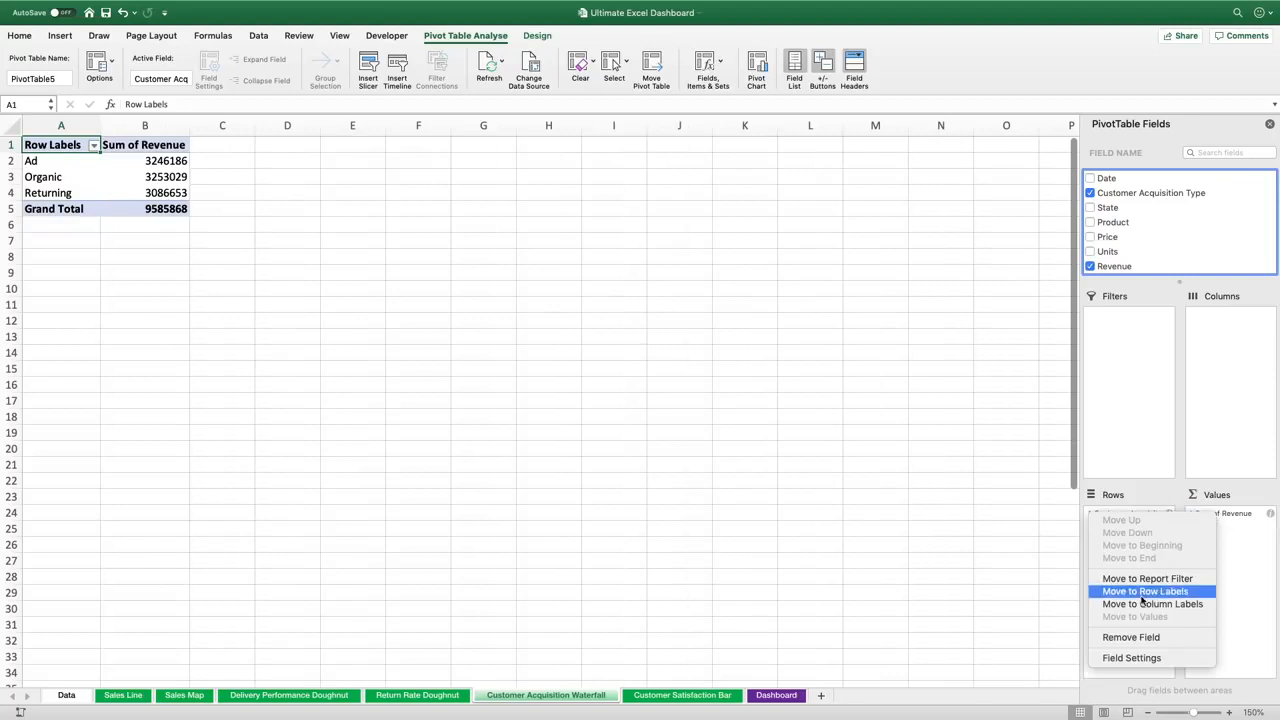
click(1133, 658)
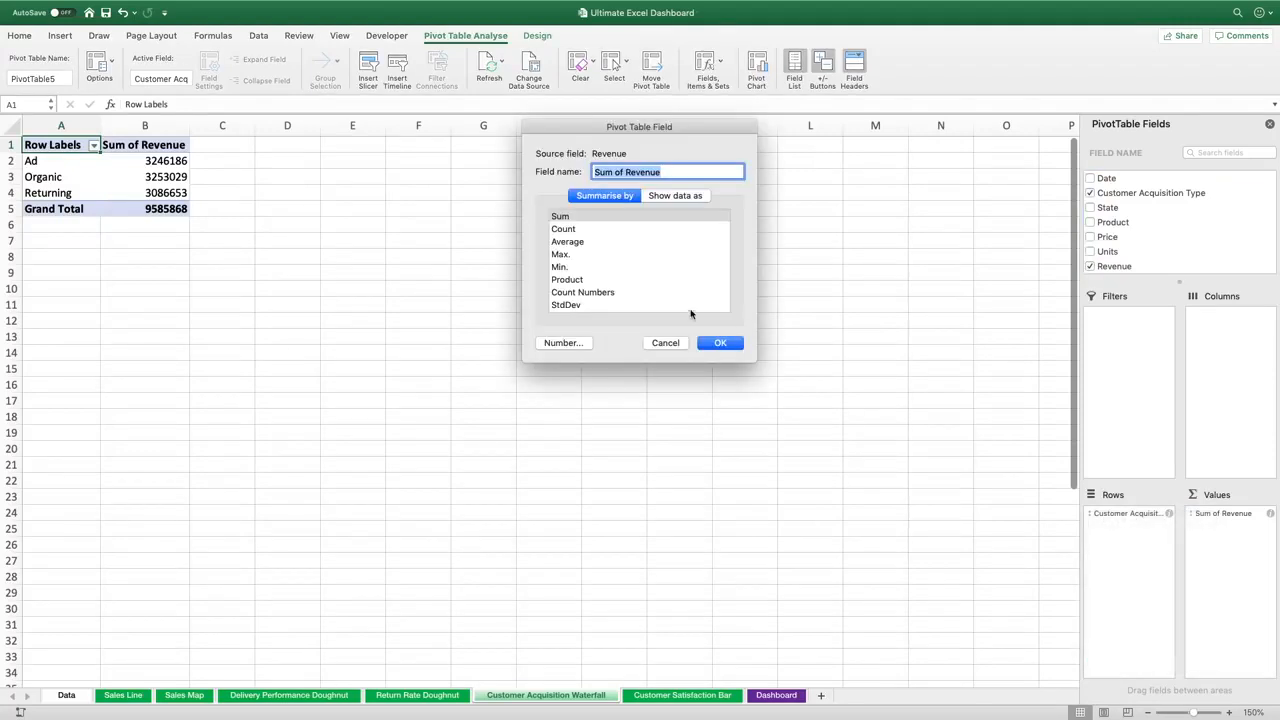
click(563, 229)
click(618, 171)
drag(619, 171, 756, 171)
key(BackSpace)
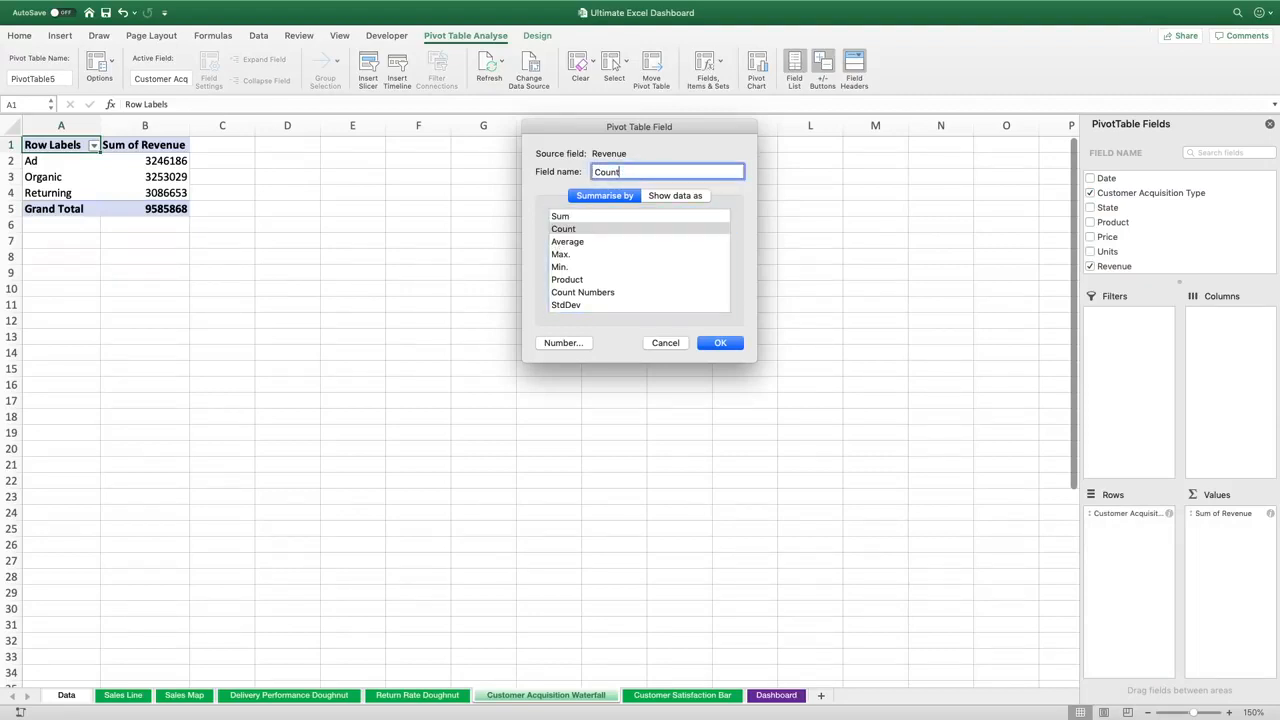
key(Return)
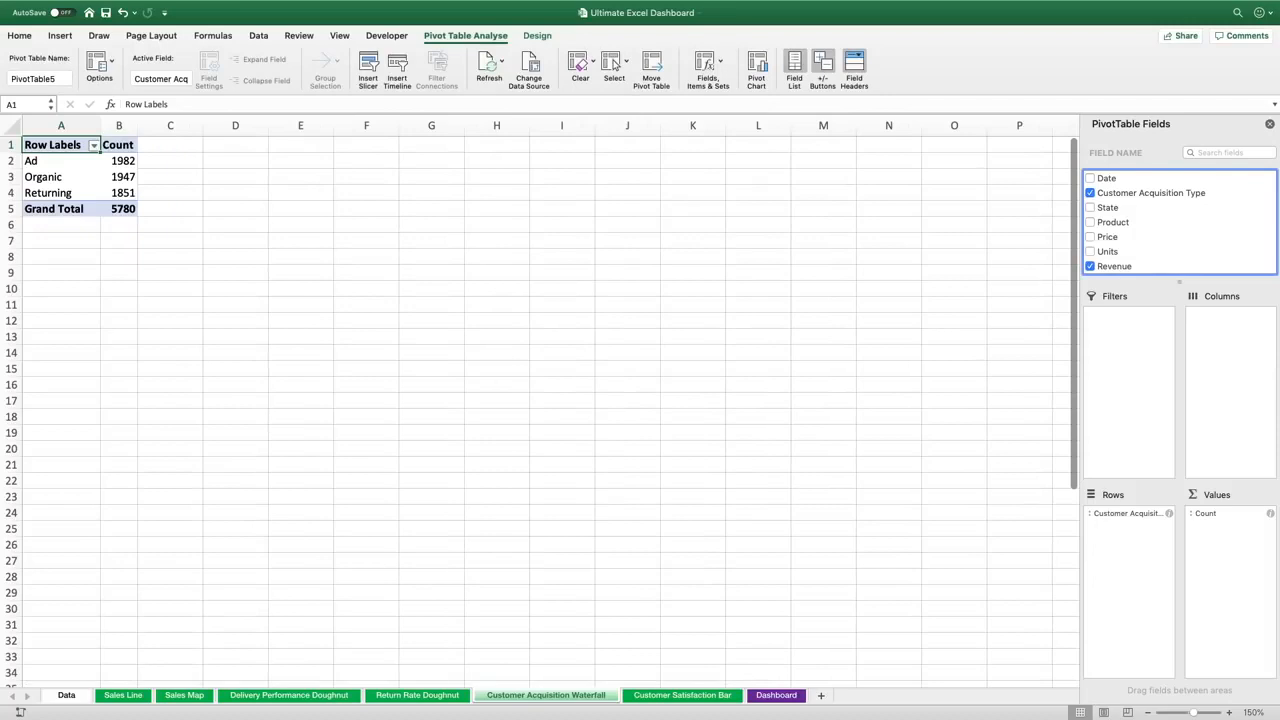
Insert a PivotChart of the PivotTable and move it slightly upward
click(55, 36)
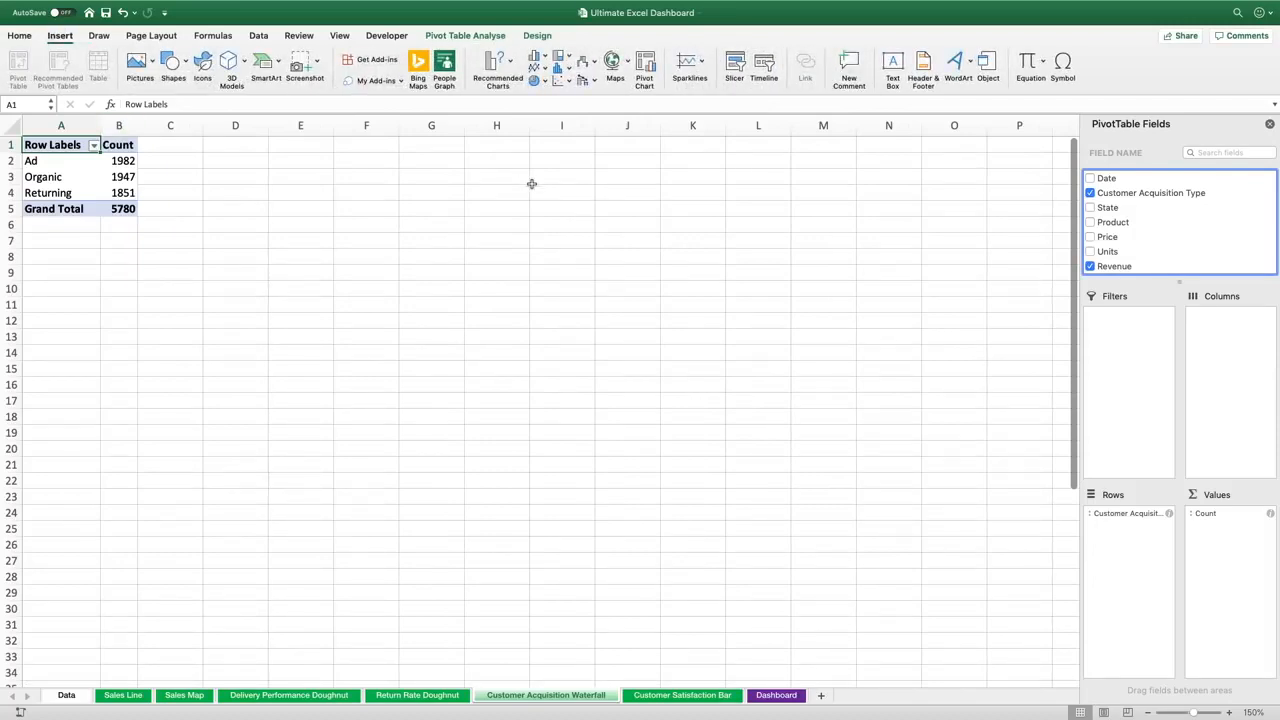
click(650, 76)
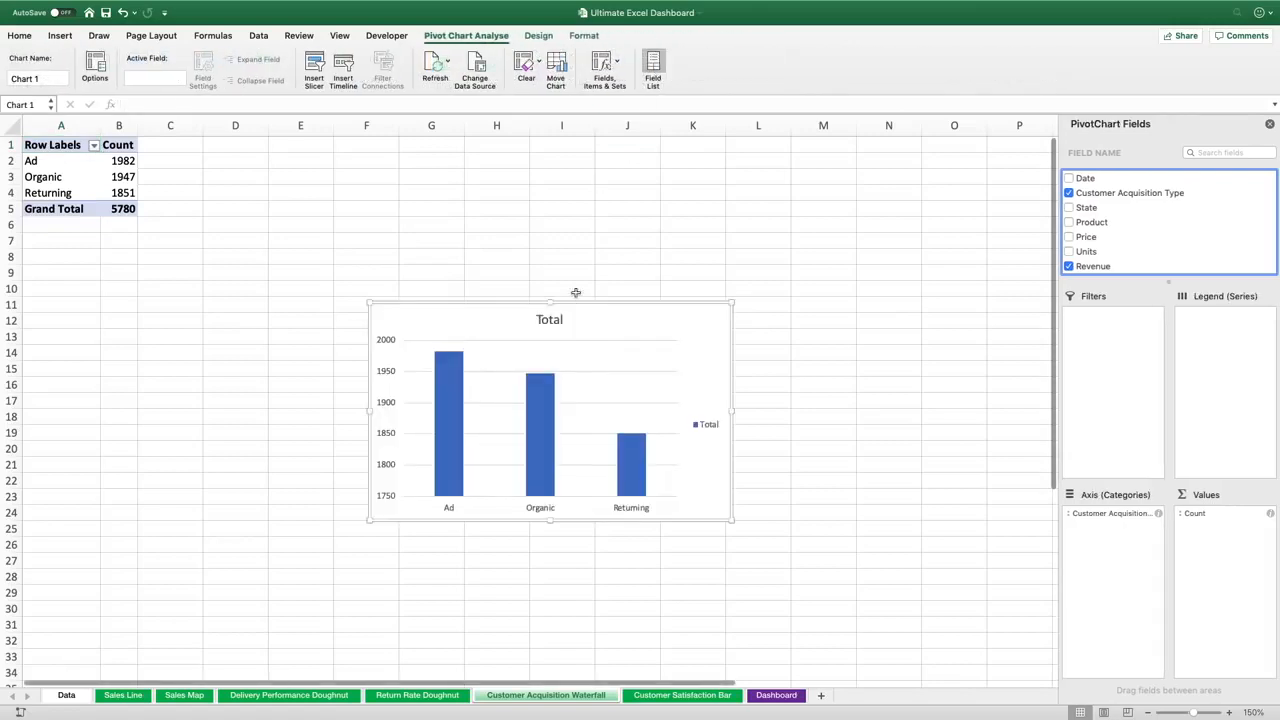
drag(586, 303, 559, 259)
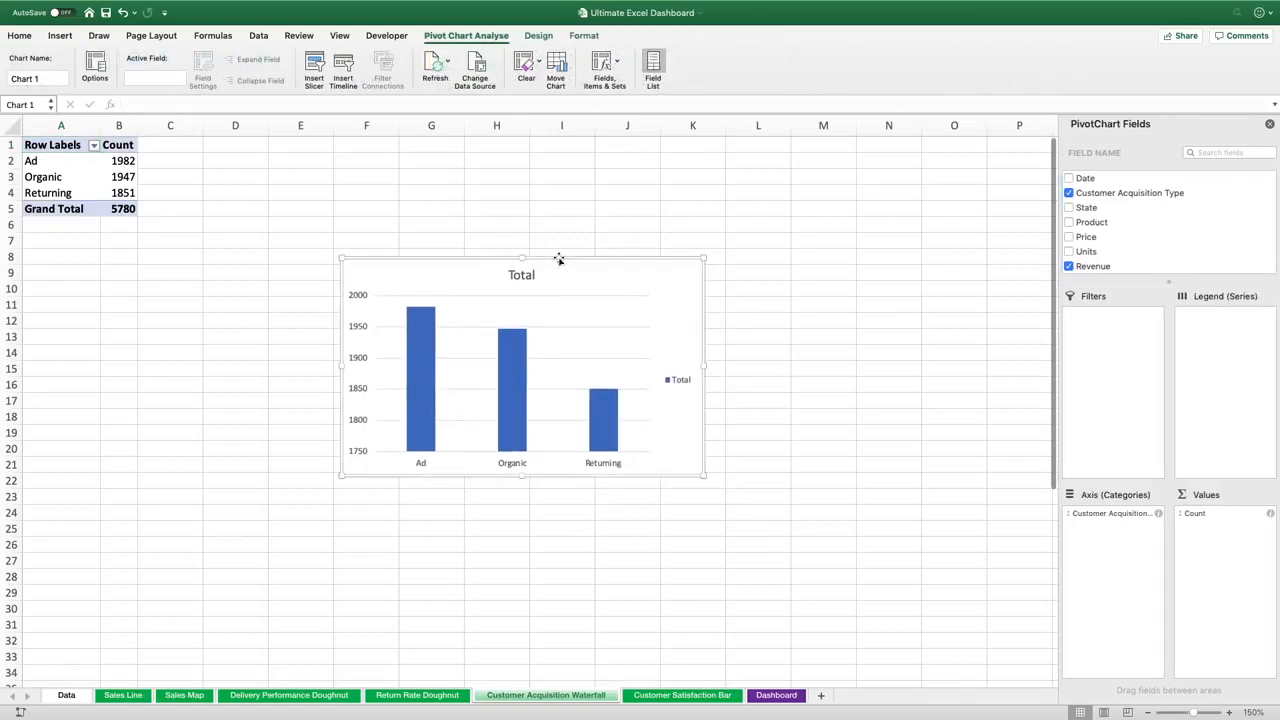
Try to change the PivotChart's type to Waterfall, then delete the chart
click(543, 37)
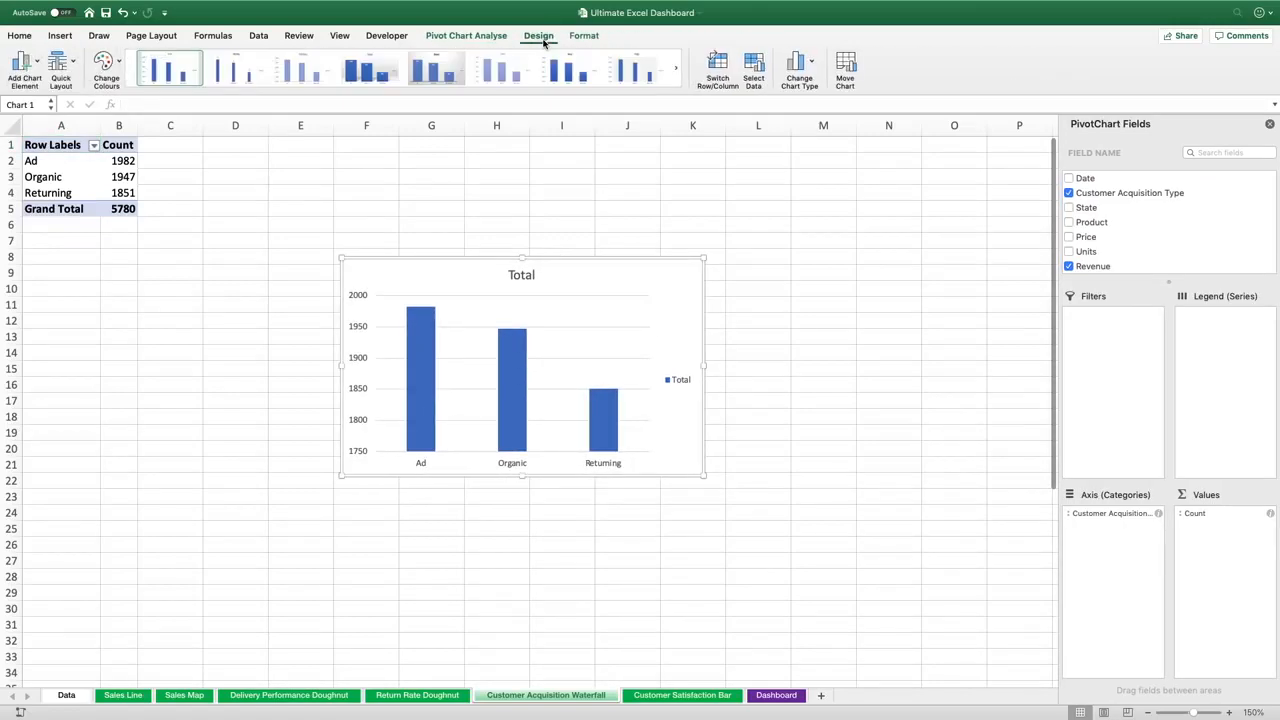
click(798, 64)
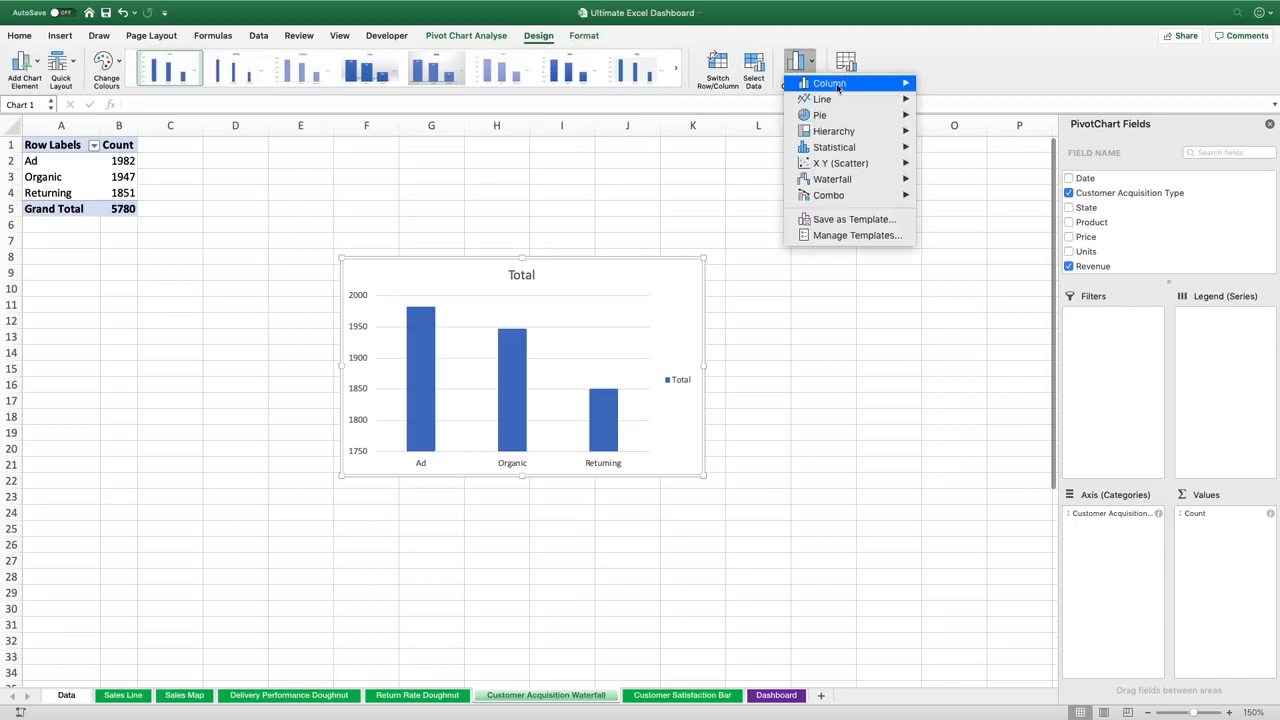
mouse_move(850, 179)
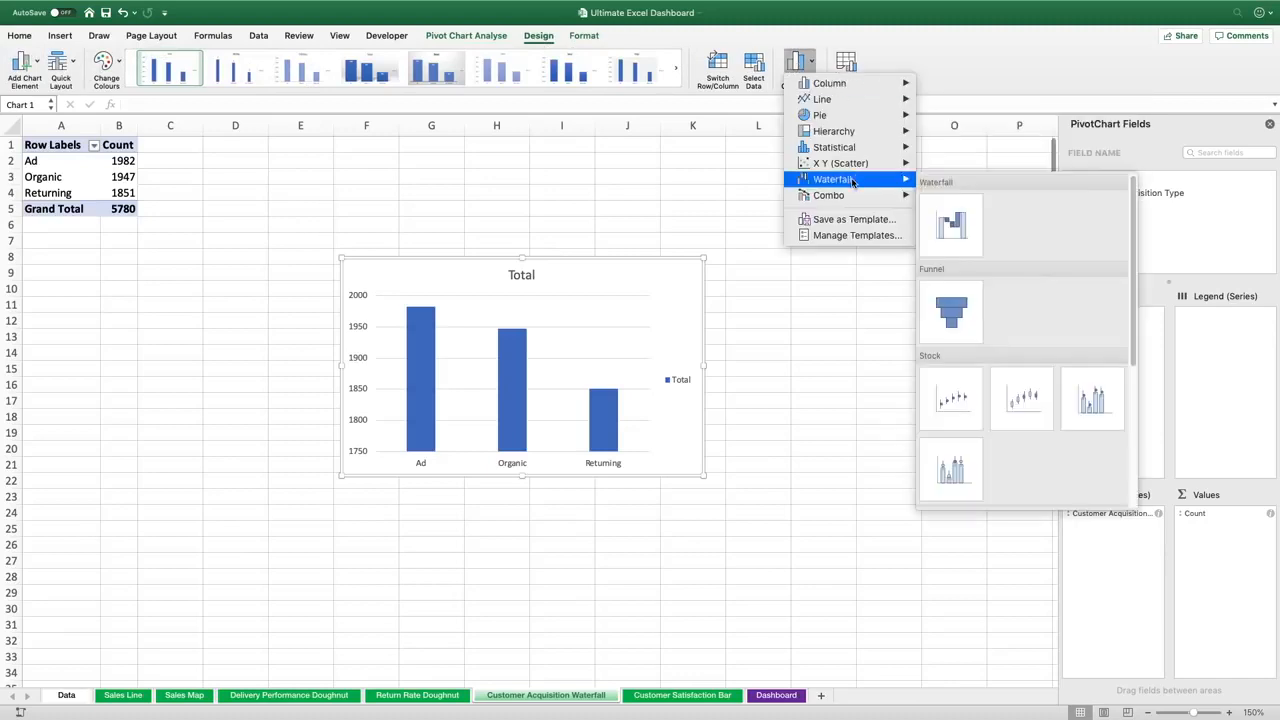
click(958, 220)
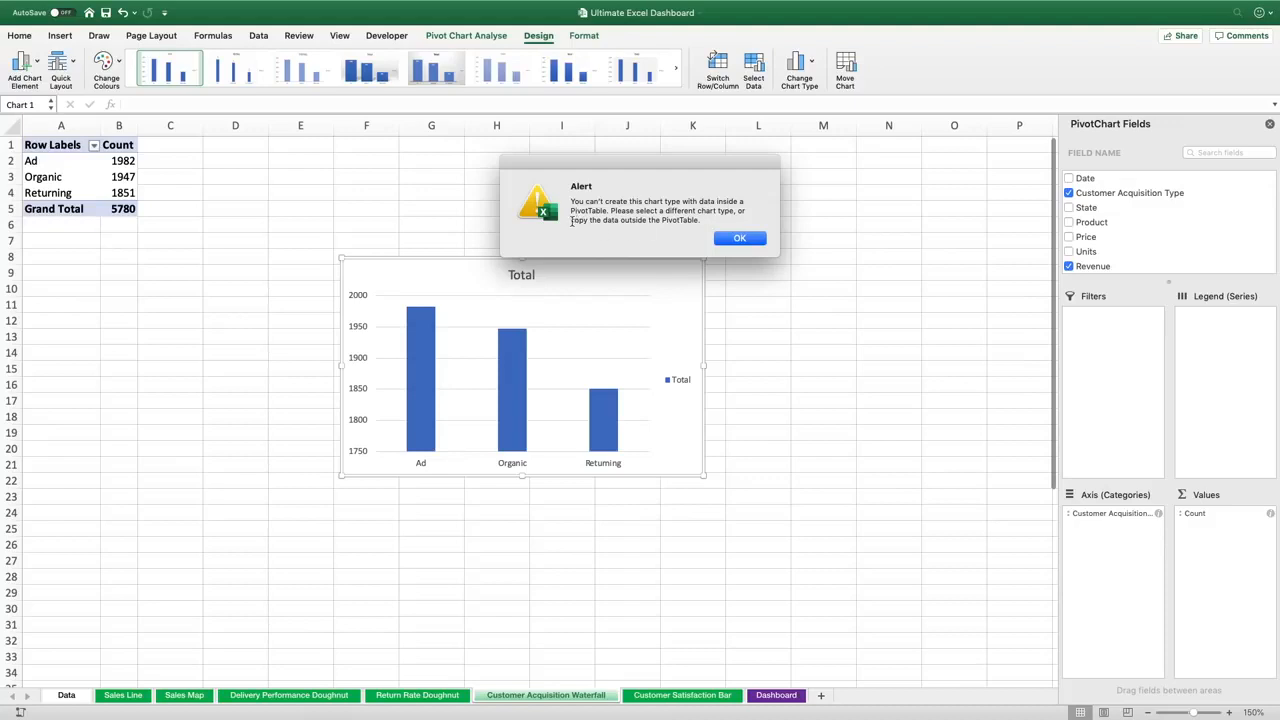
drag(571, 221, 700, 221)
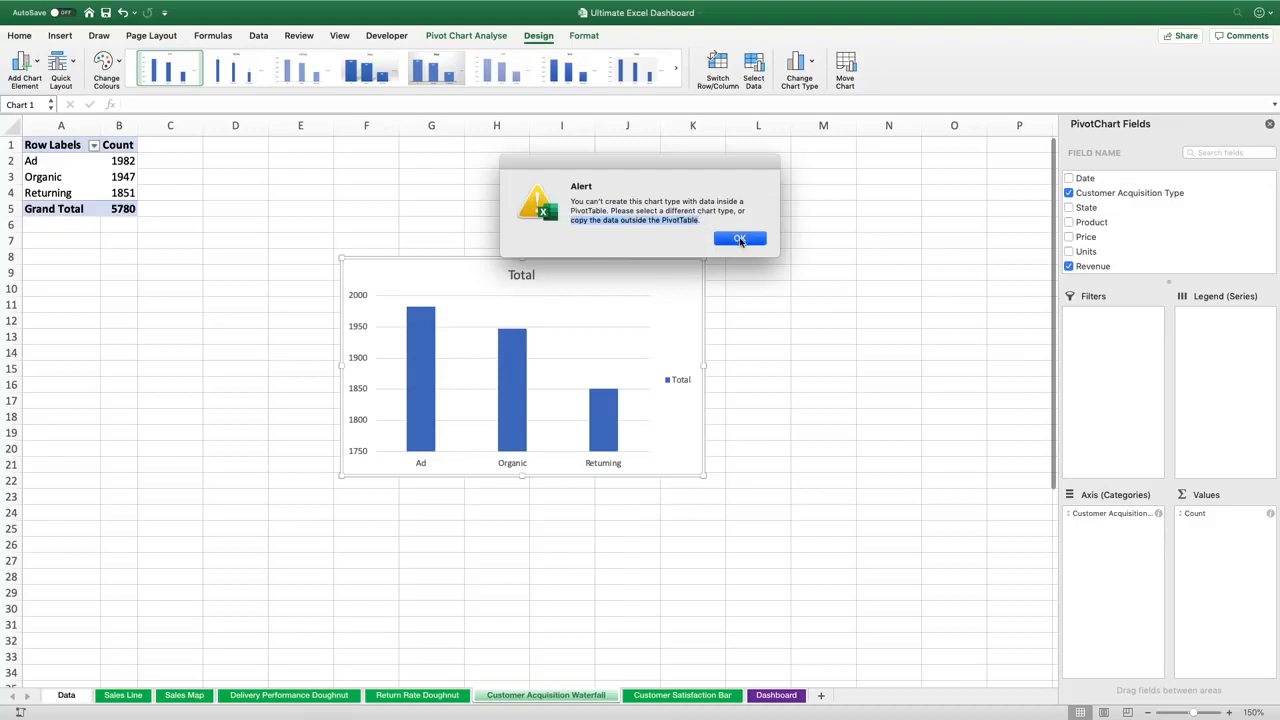
click(740, 240)
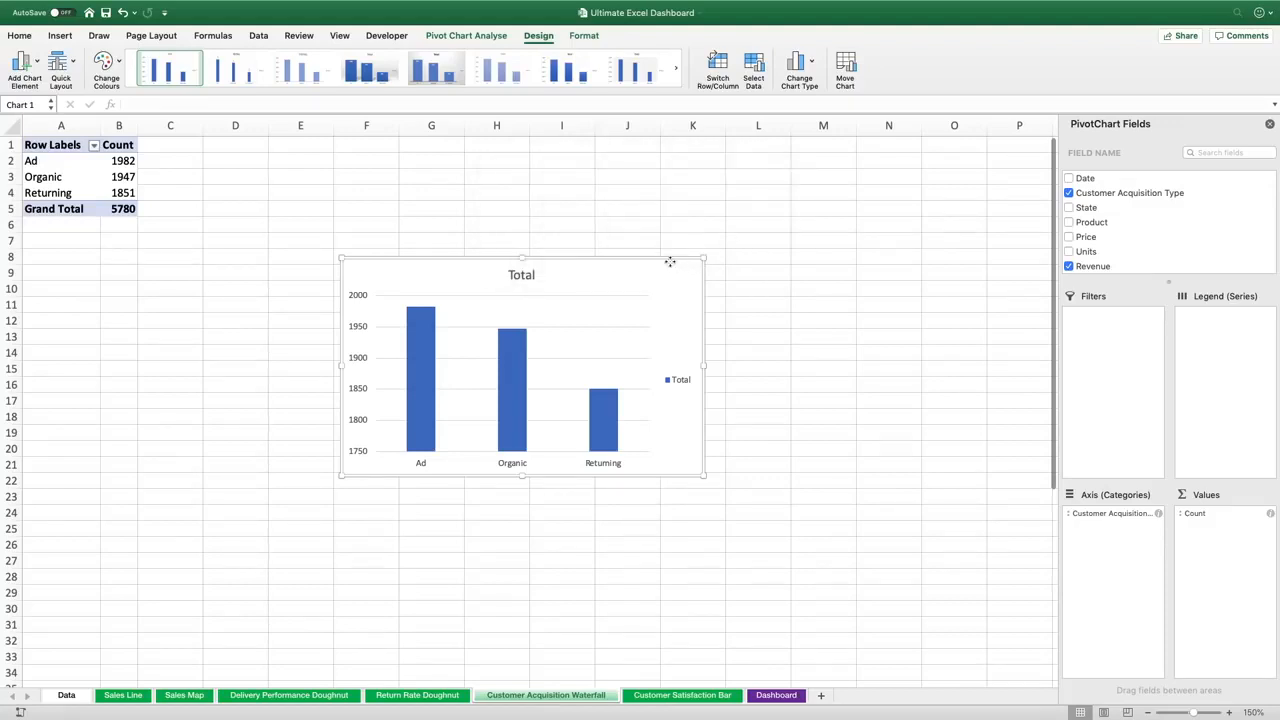
key(Delete)
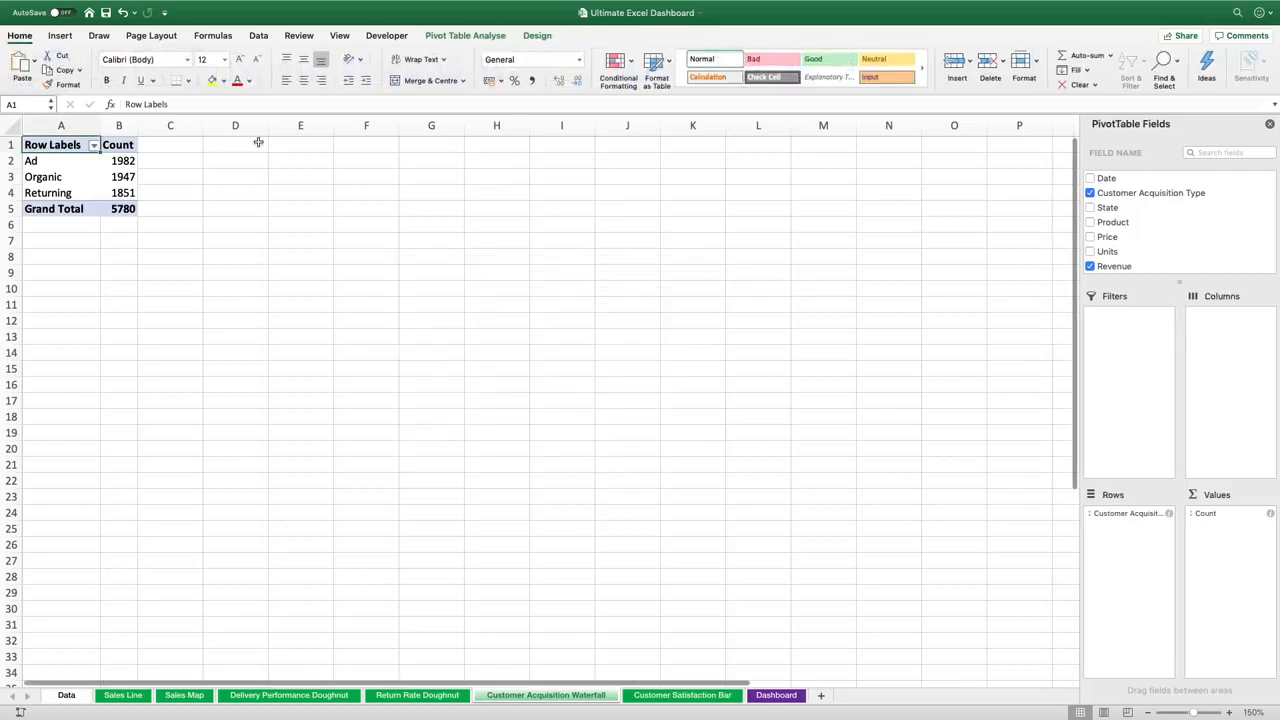
Enter the labels Organic, Returning, Ad and Total in cells D2 to D5
click(223, 155)
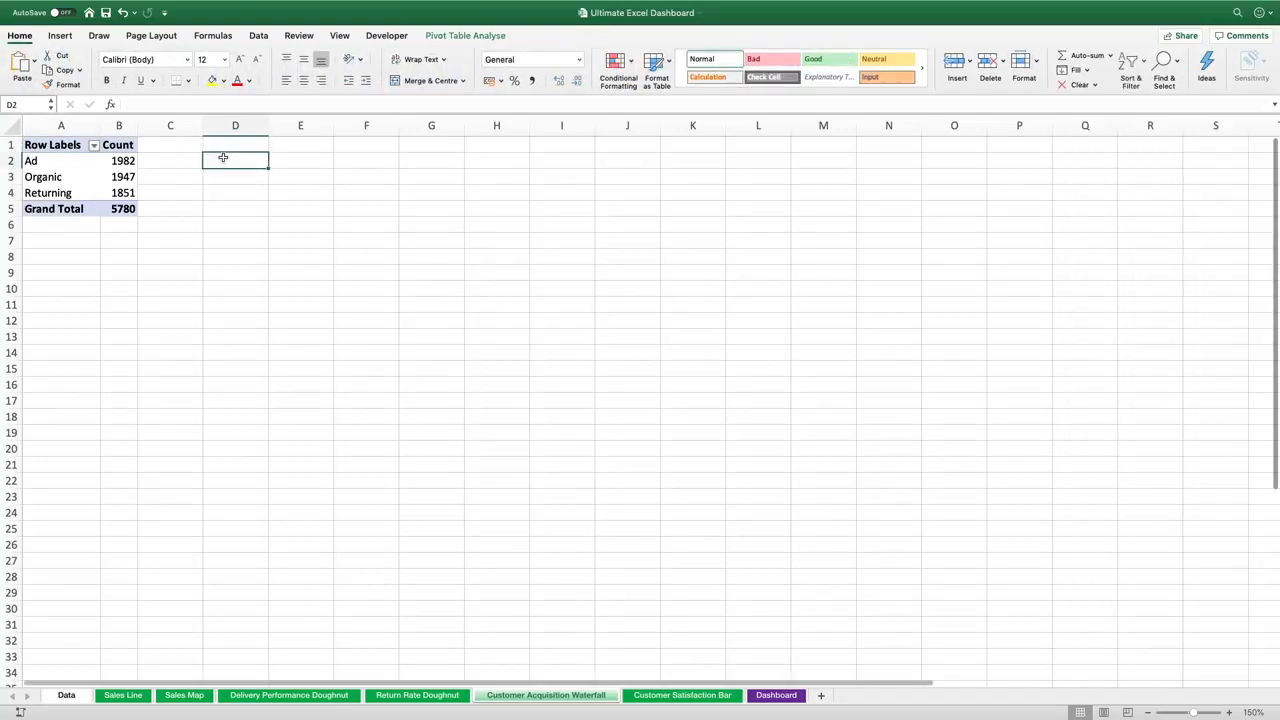
text(Organic)
key(Return)
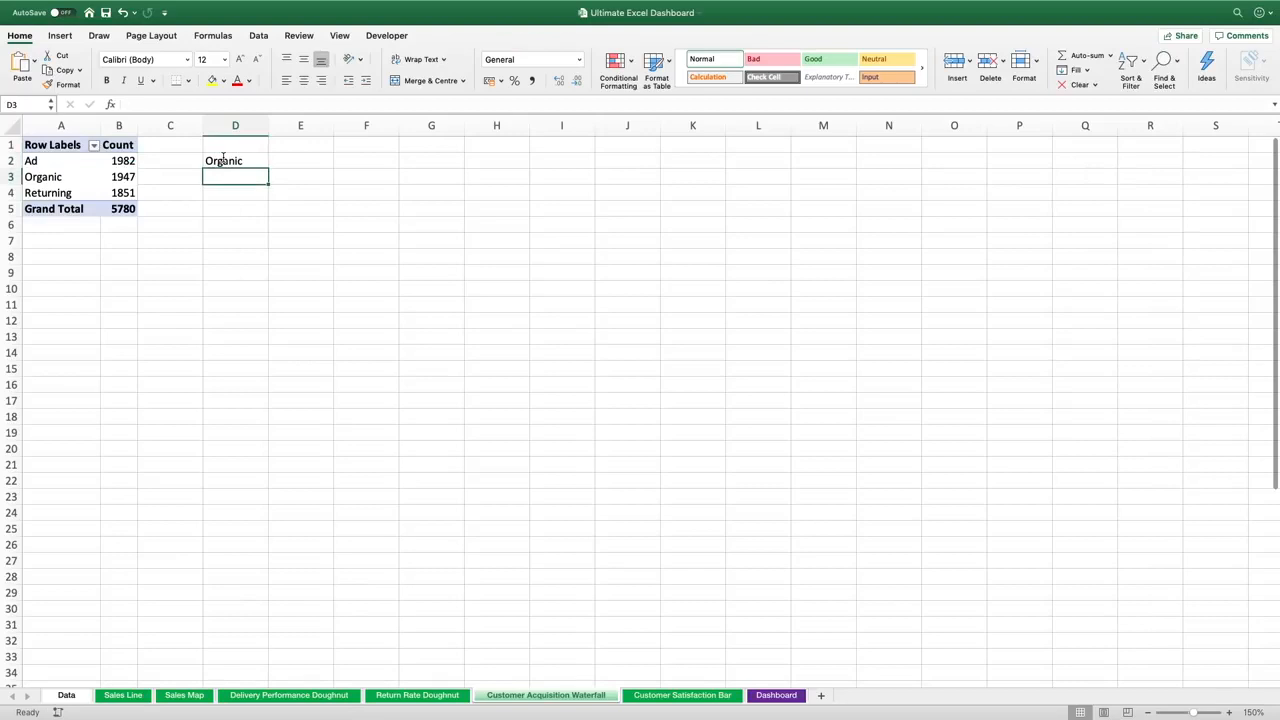
text(Returning)
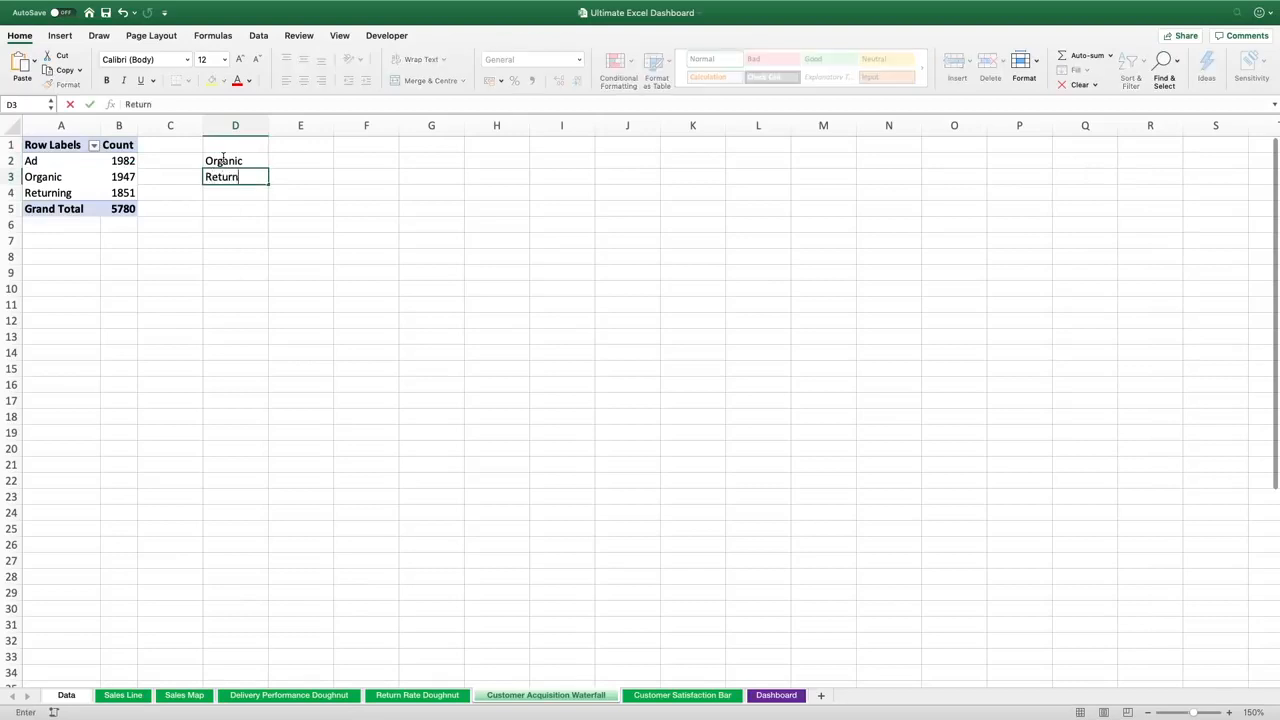
key(Return)
text(Ad)
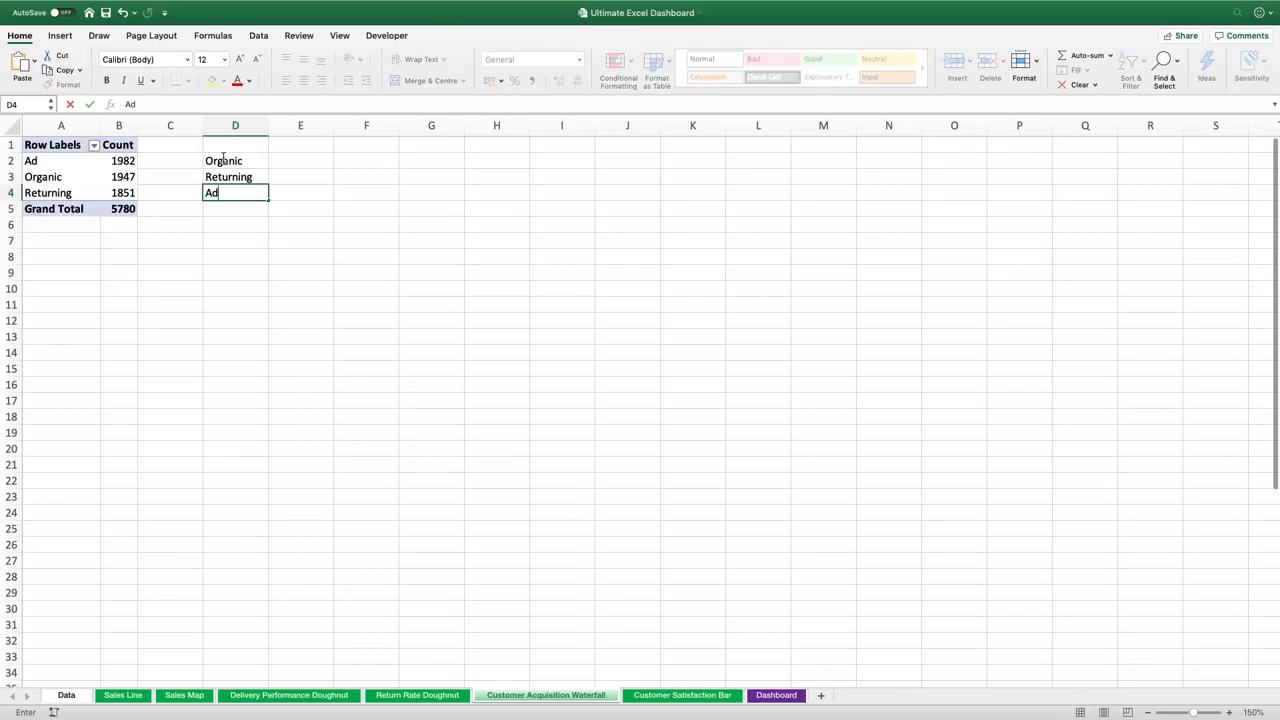
key(Return)
text(Total)
key(Return)
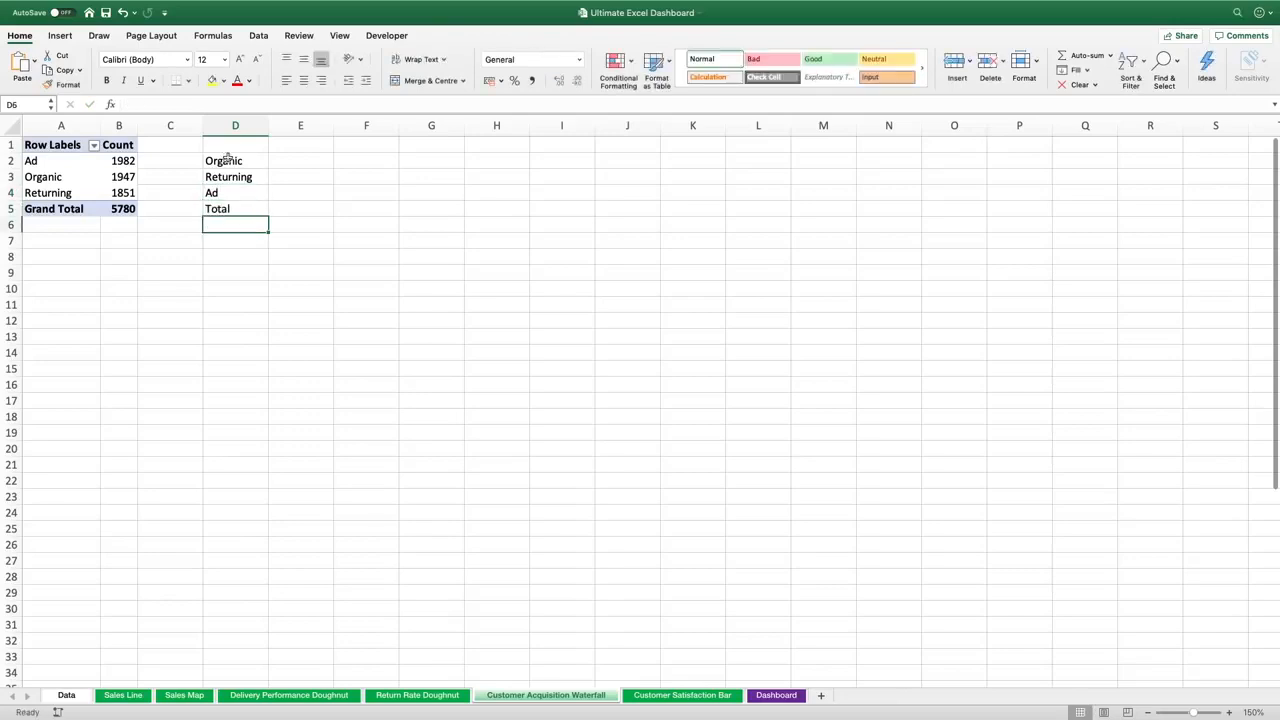
Fill E2 to E5 with formulas referencing the Organic, Returning, Ad and Grand Total counts from the PivotTable
click(286, 160)
text(=)
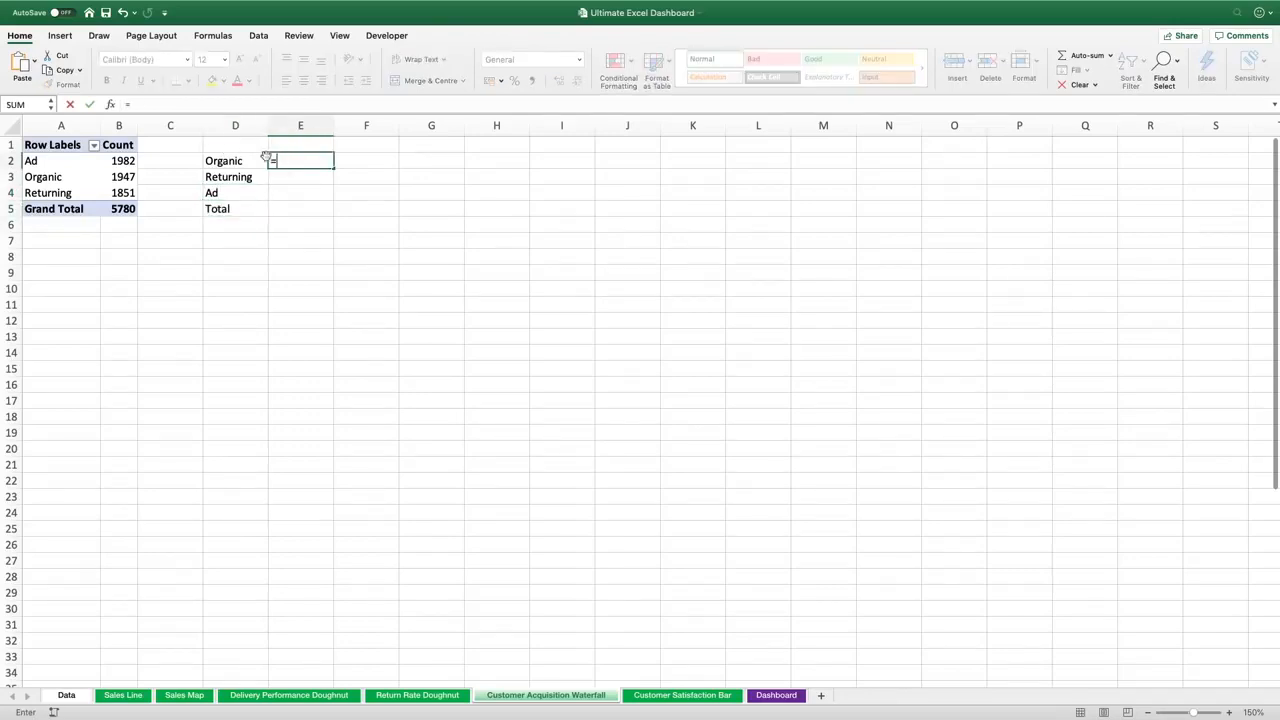
click(122, 178)
key(Return)
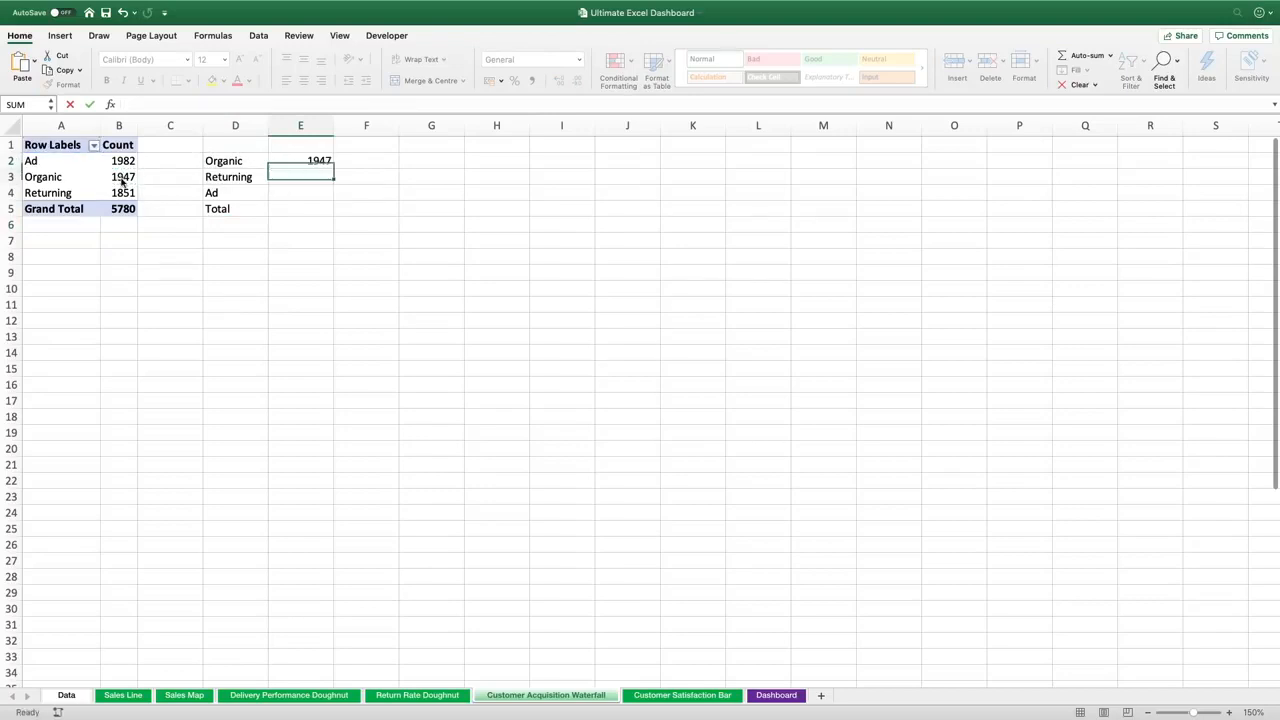
text(=)
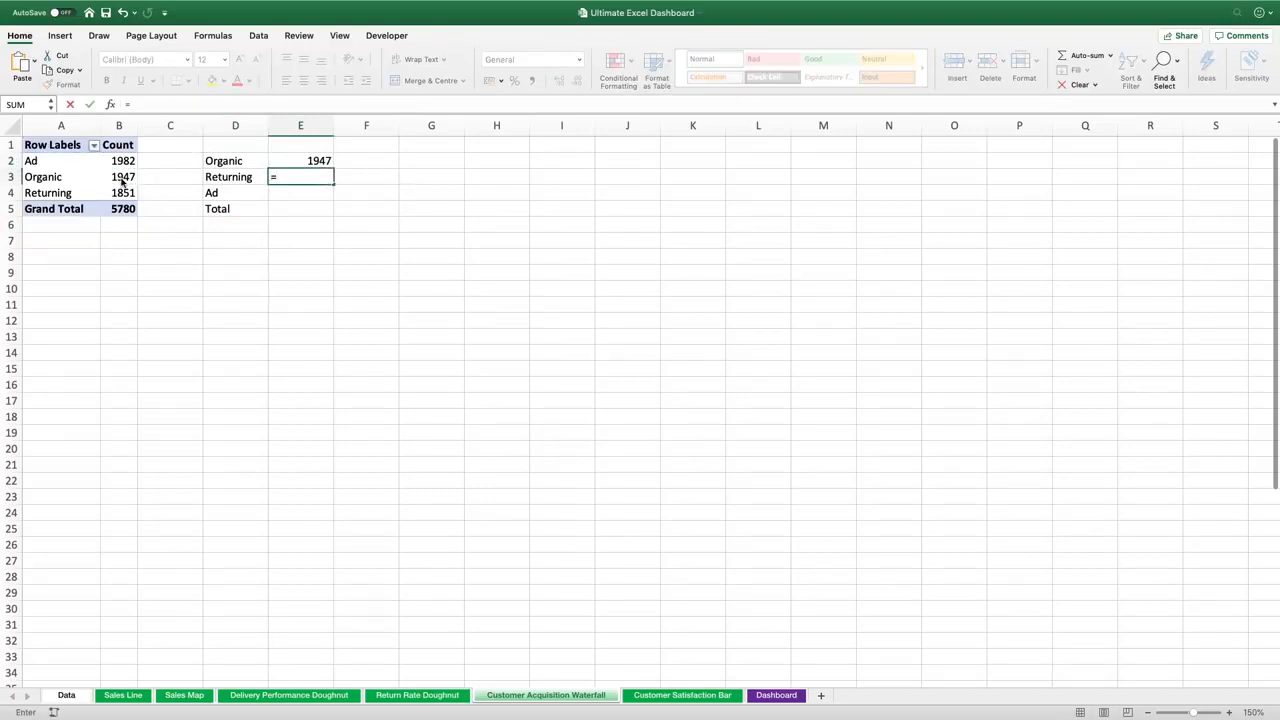
click(120, 192)
key(Return)
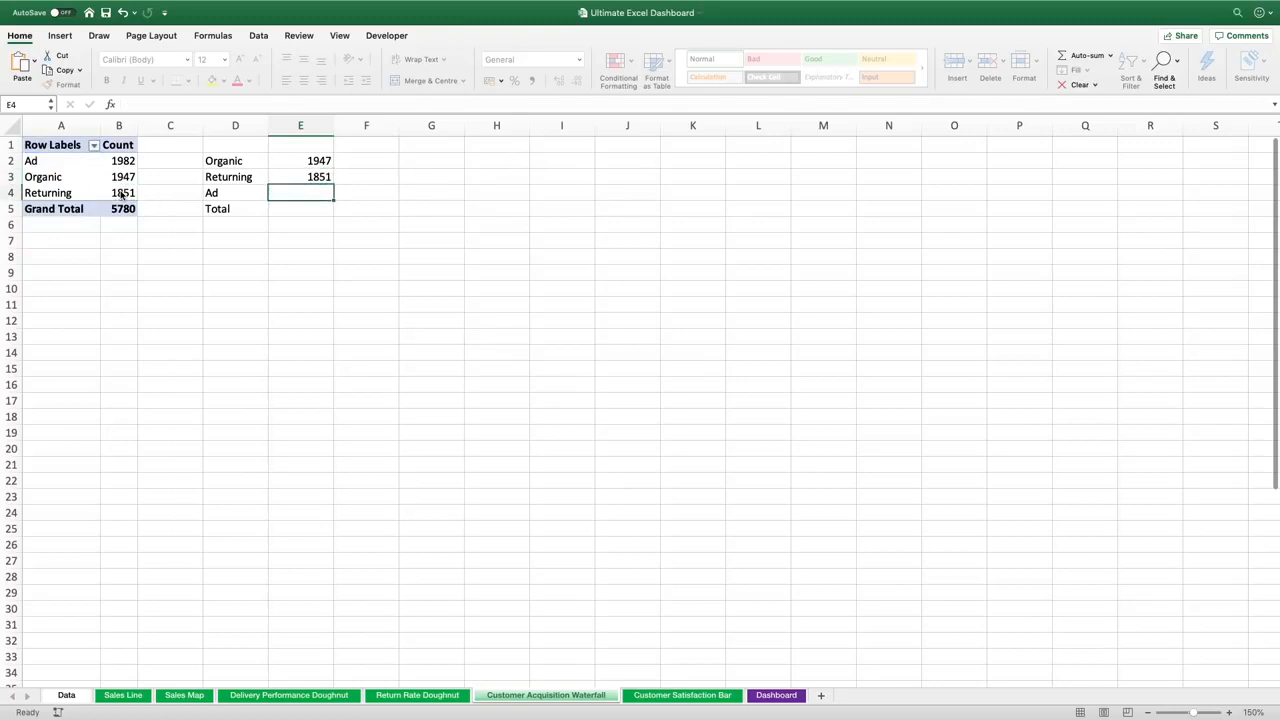
text(=)
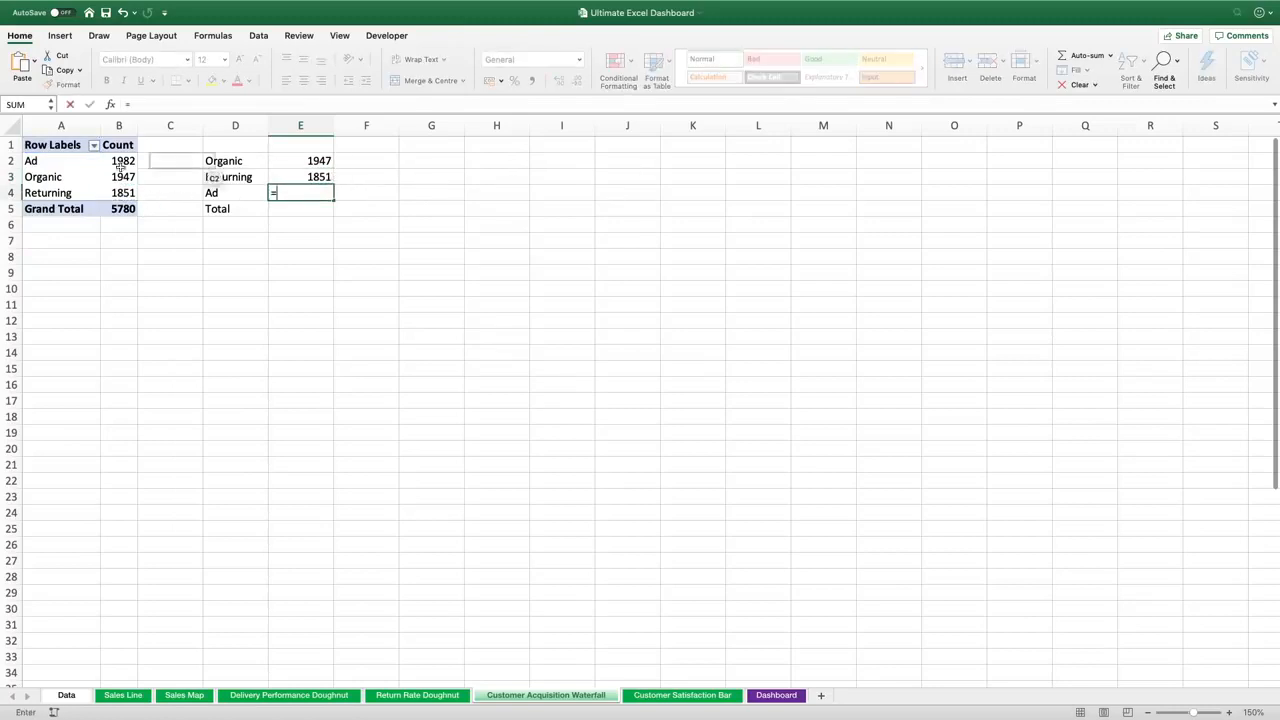
click(107, 160)
key(Return)
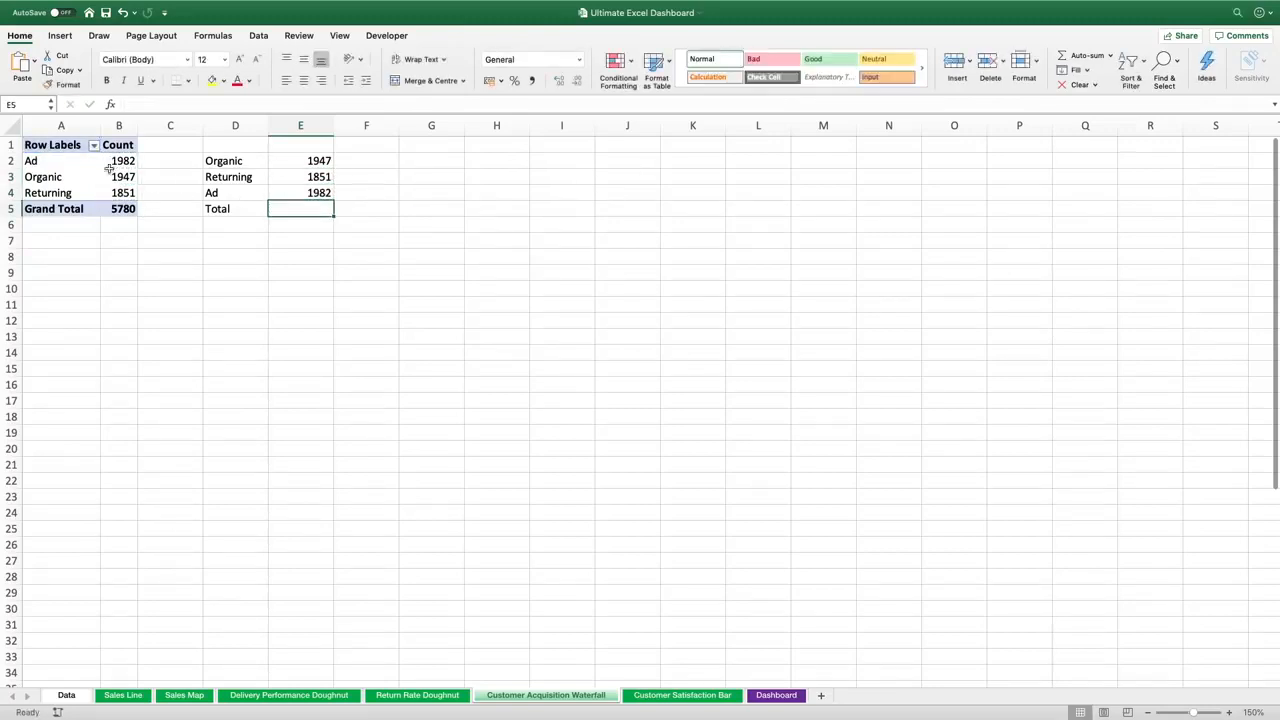
text(=)
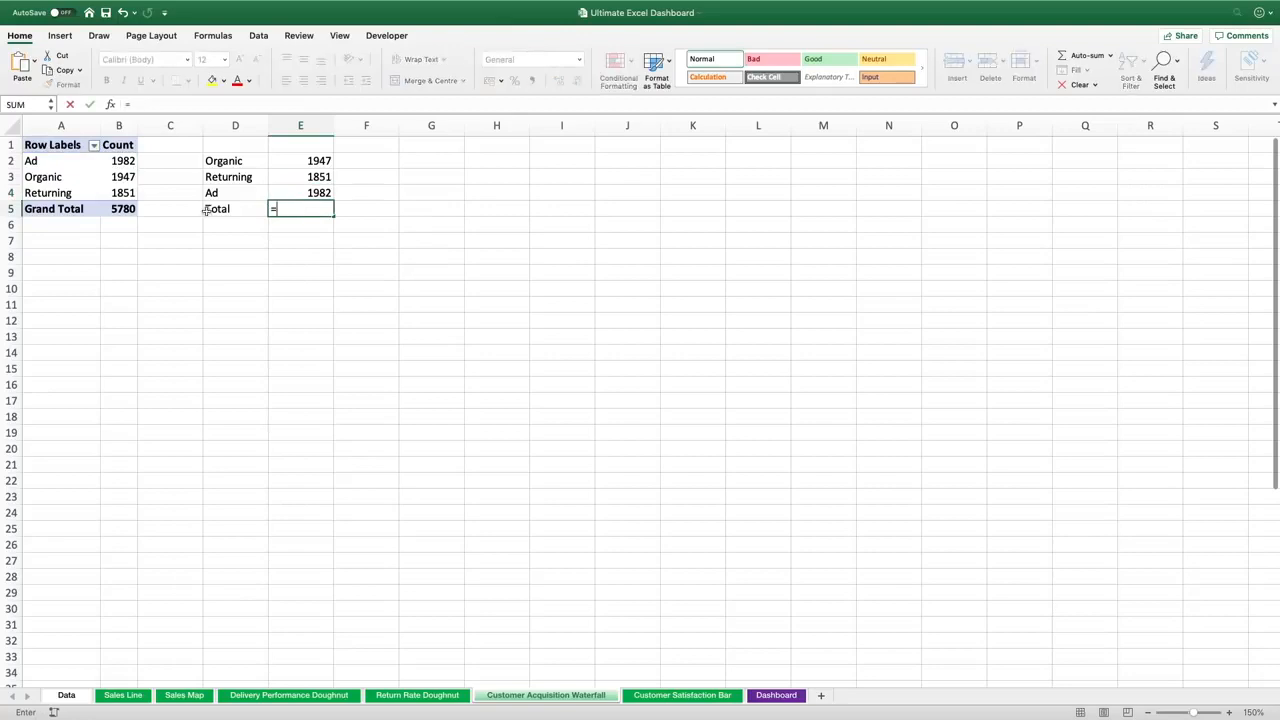
click(115, 212)
key(Return)
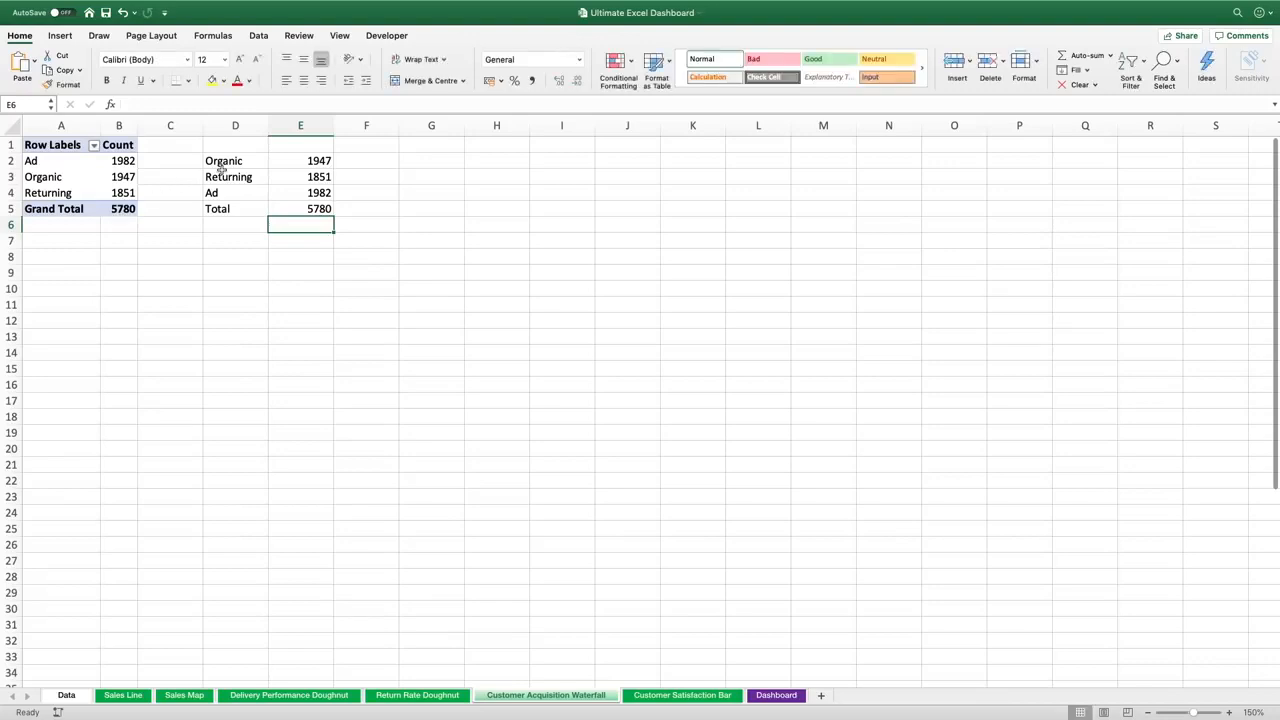
Insert a Waterfall chart from the range D2:E5
drag(226, 162, 300, 208)
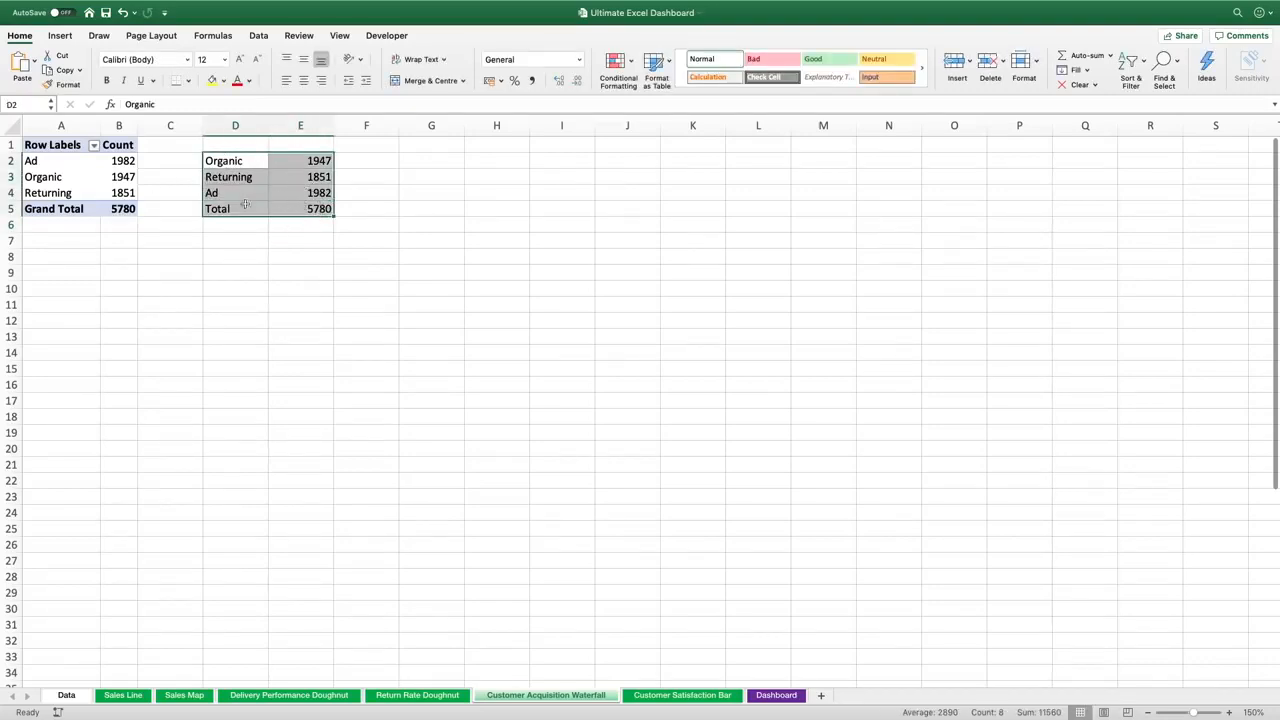
click(62, 35)
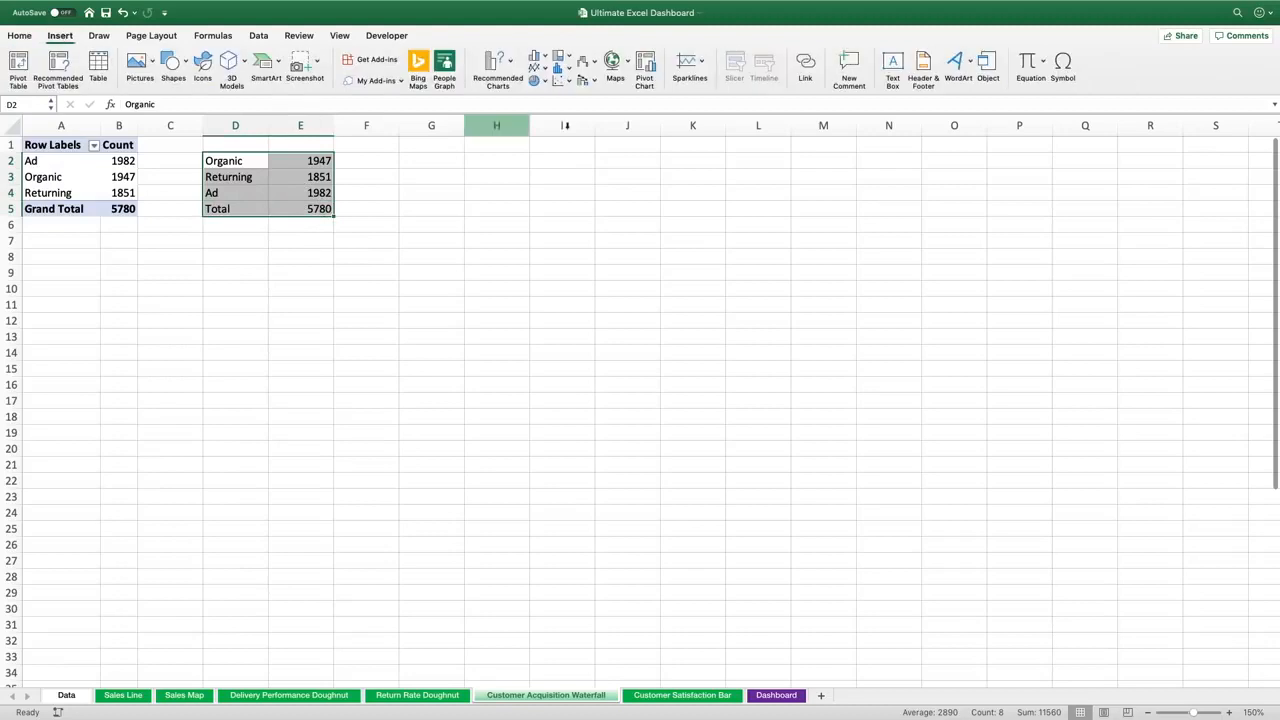
click(593, 64)
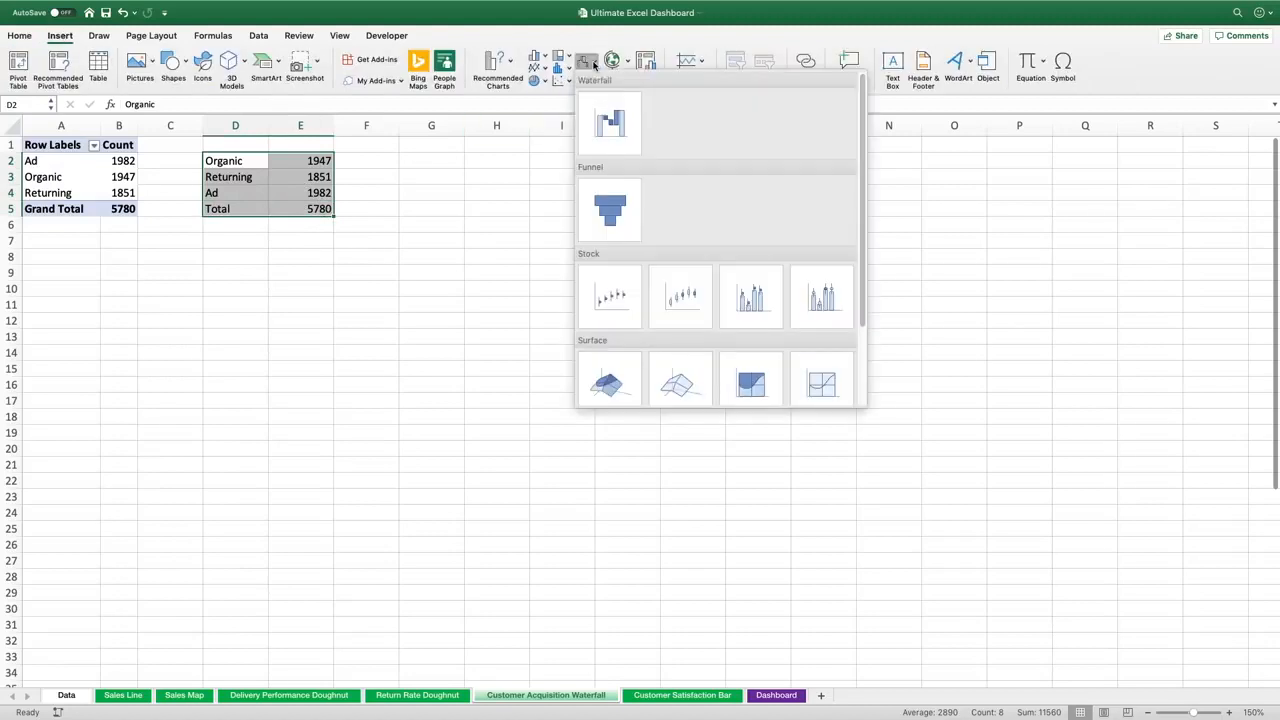
click(613, 124)
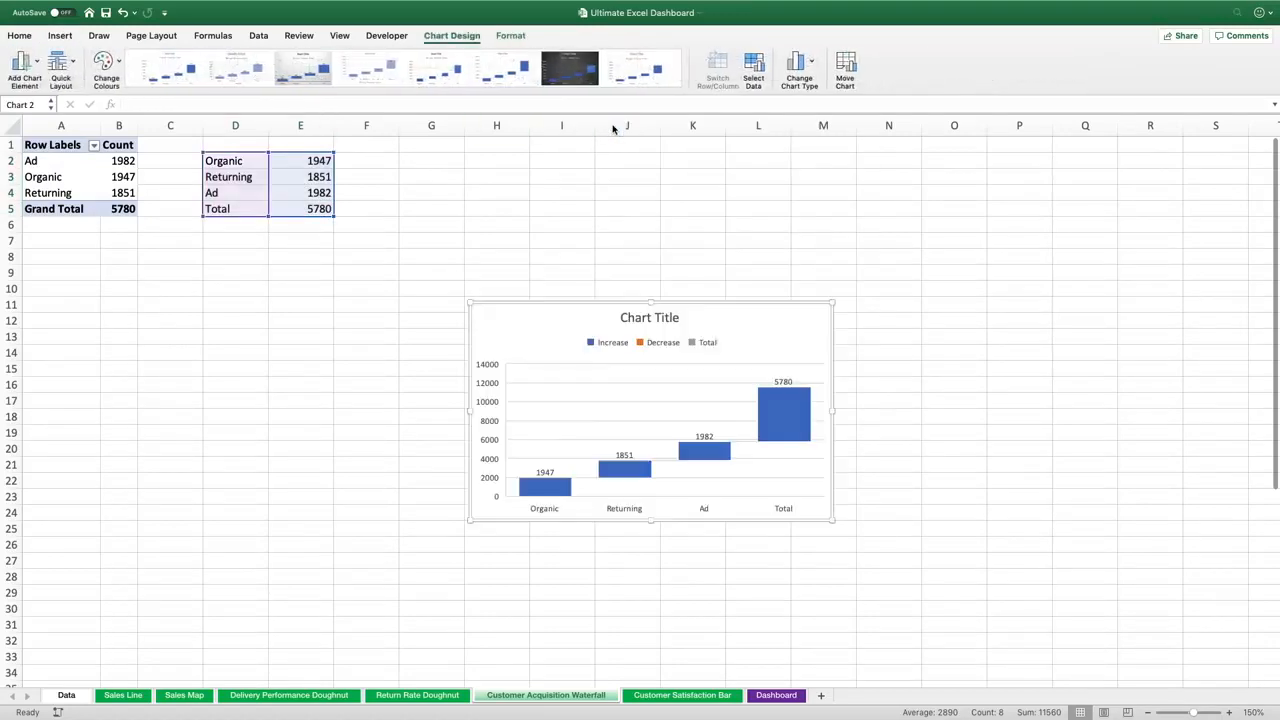
Reposition and enlarge the waterfall chart, and delete its legend, title and gridlines
drag(672, 285, 618, 143)
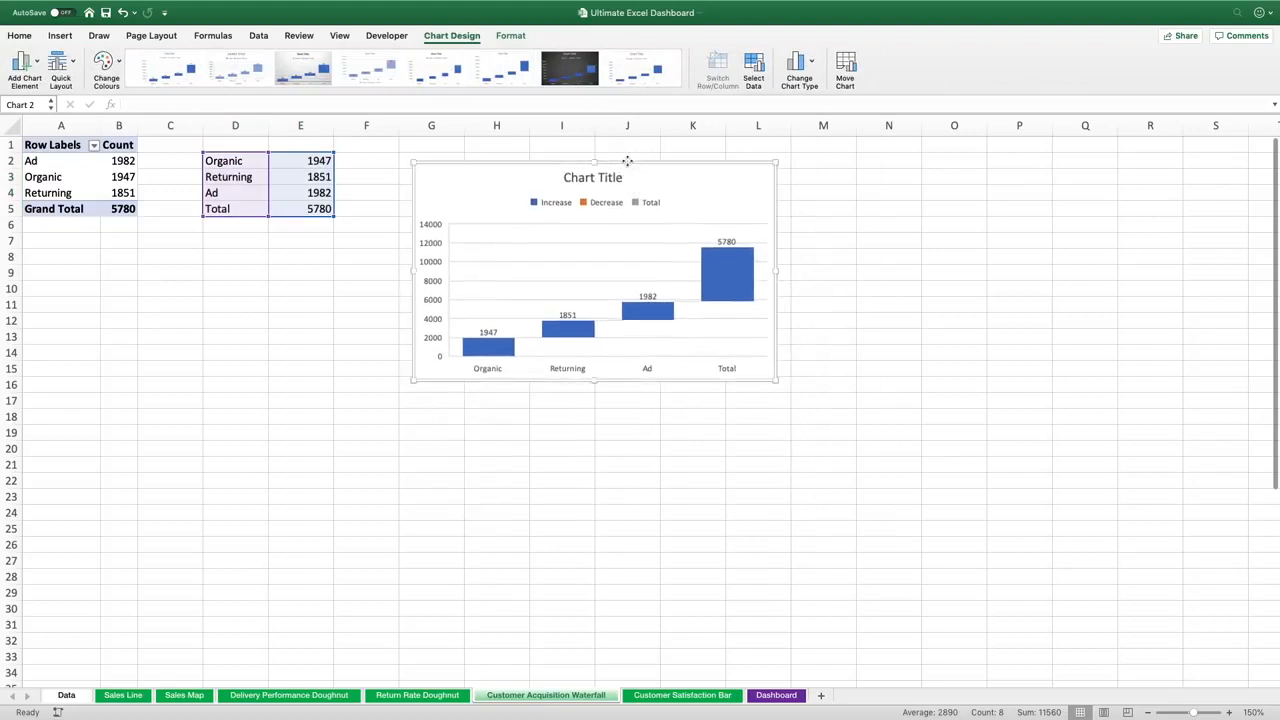
drag(776, 380, 851, 422)
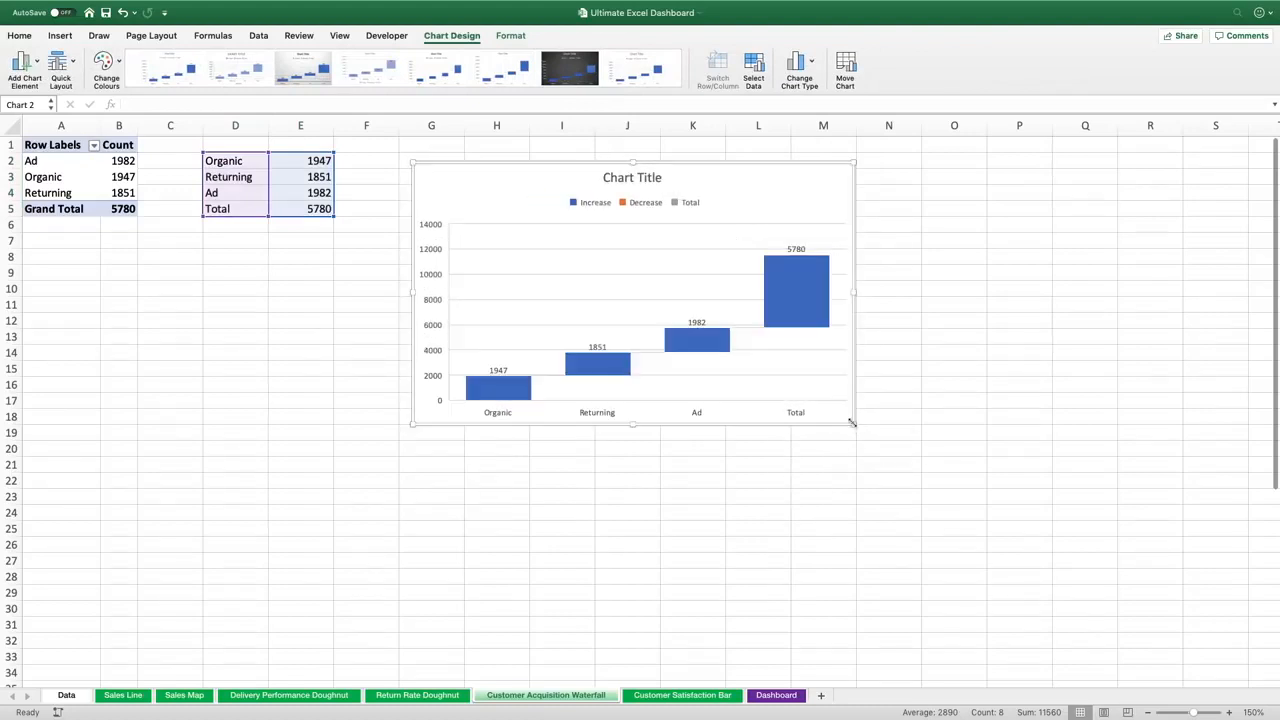
click(649, 207)
key(Delete)
click(634, 180)
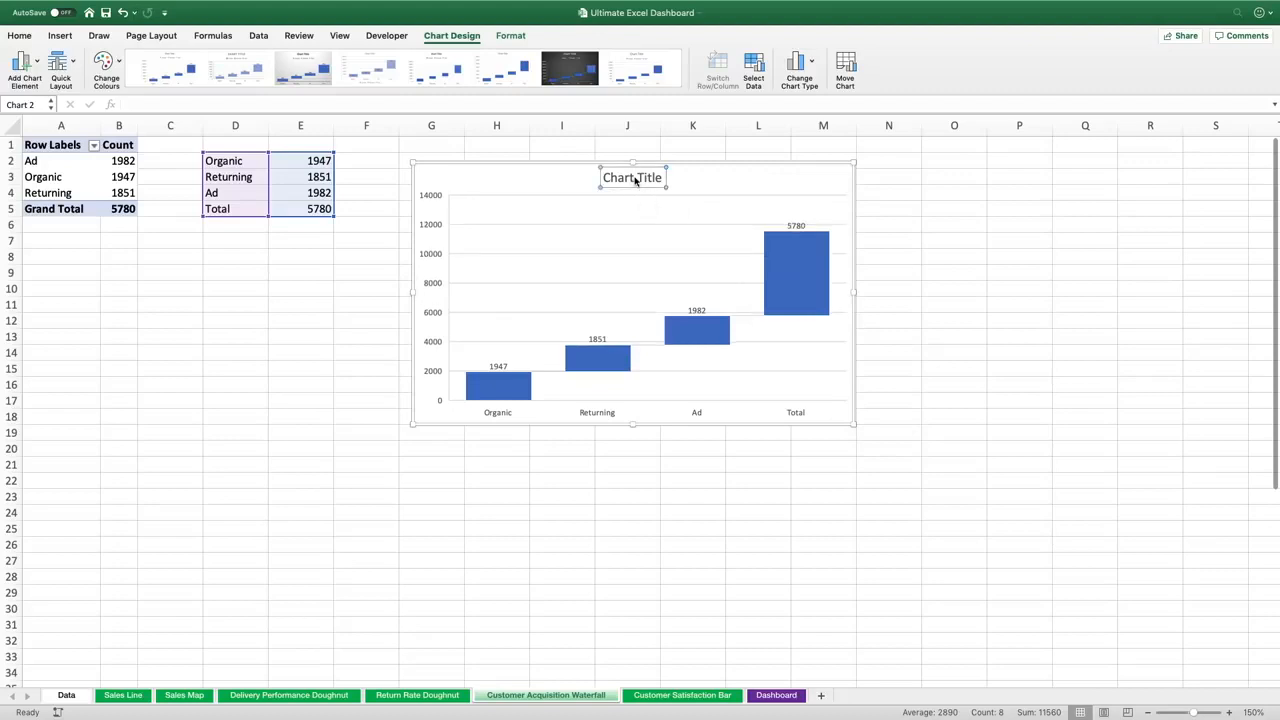
key(Delete)
click(628, 209)
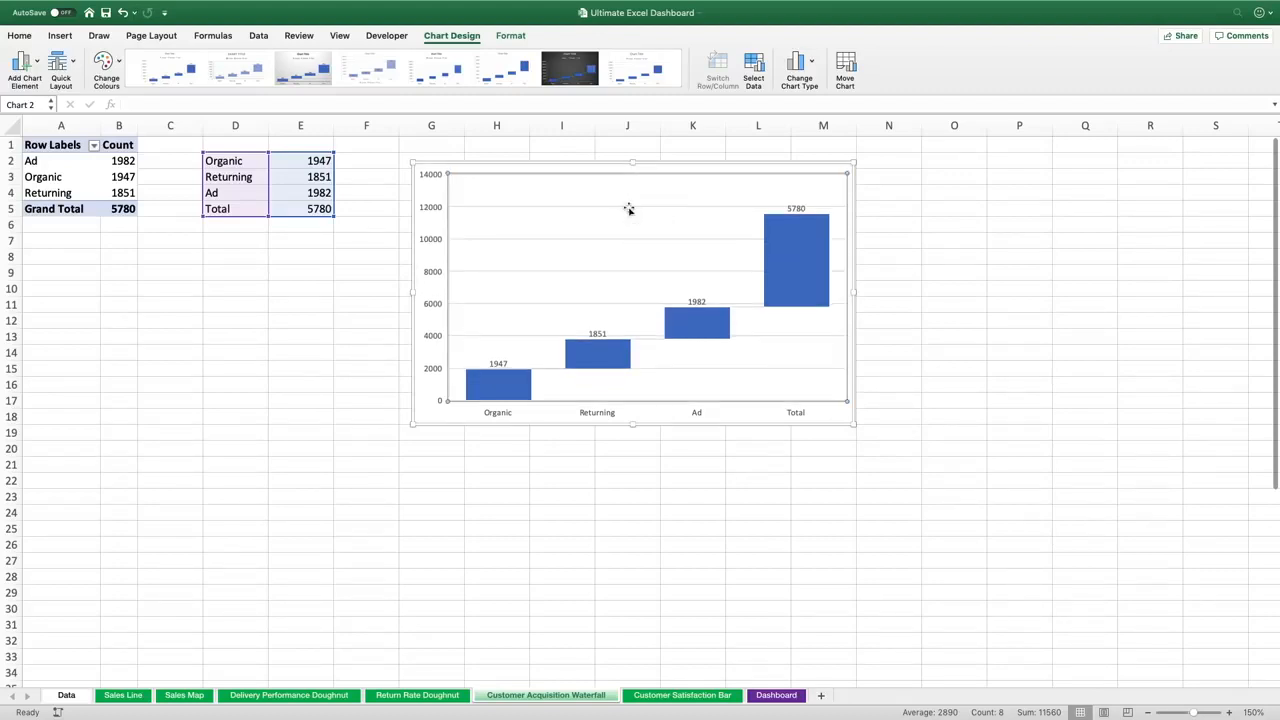
click(633, 207)
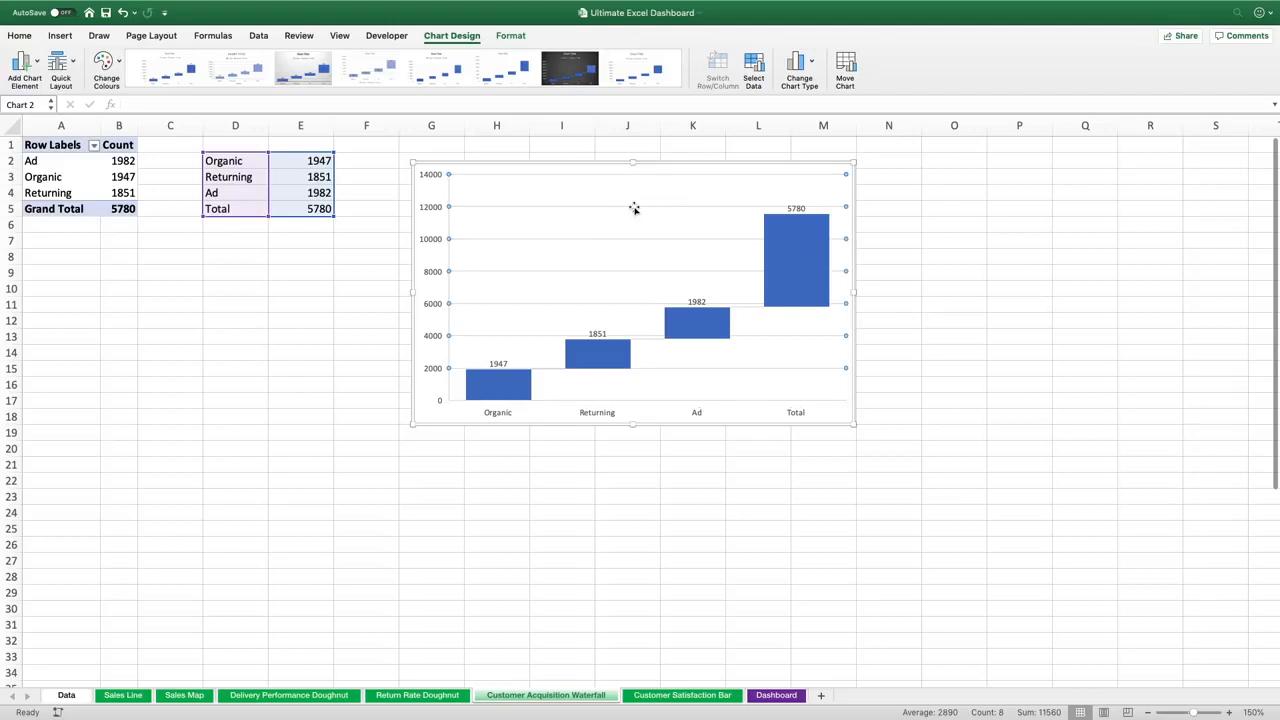
key(Delete)
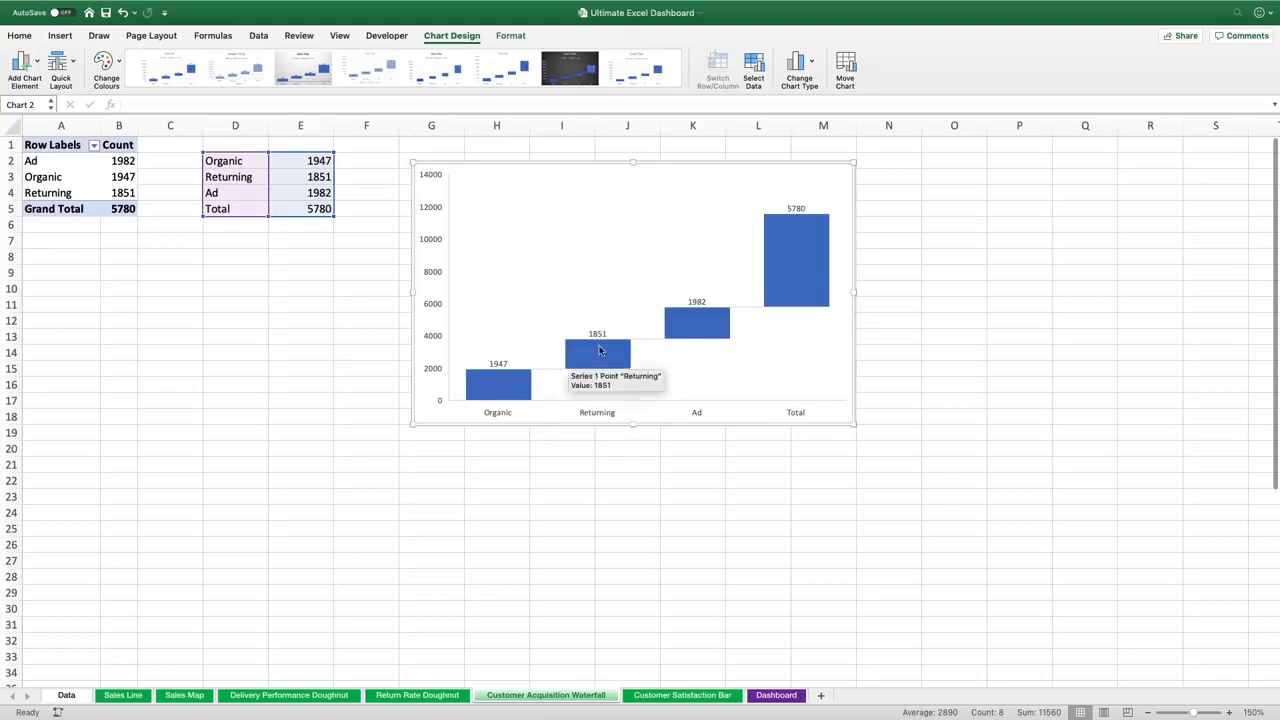
Set the Total column of the waterfall chart as a total
click(801, 266)
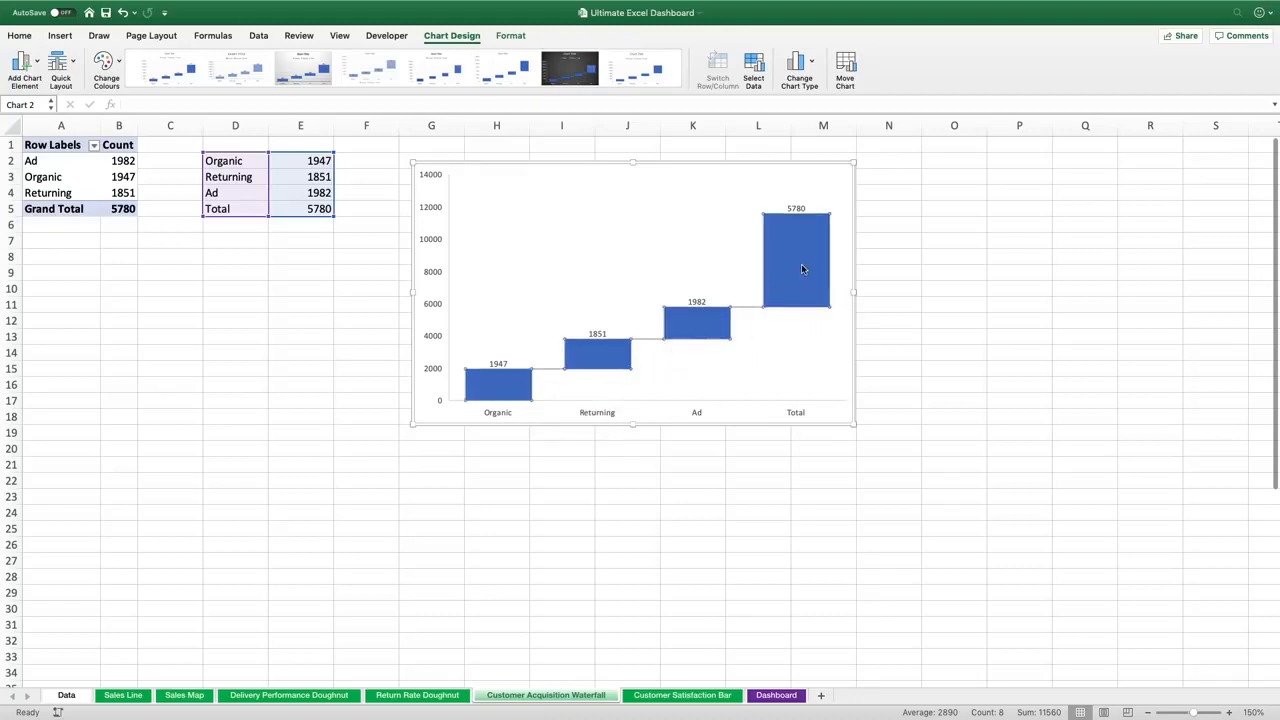
click(801, 266)
right_click(801, 266)
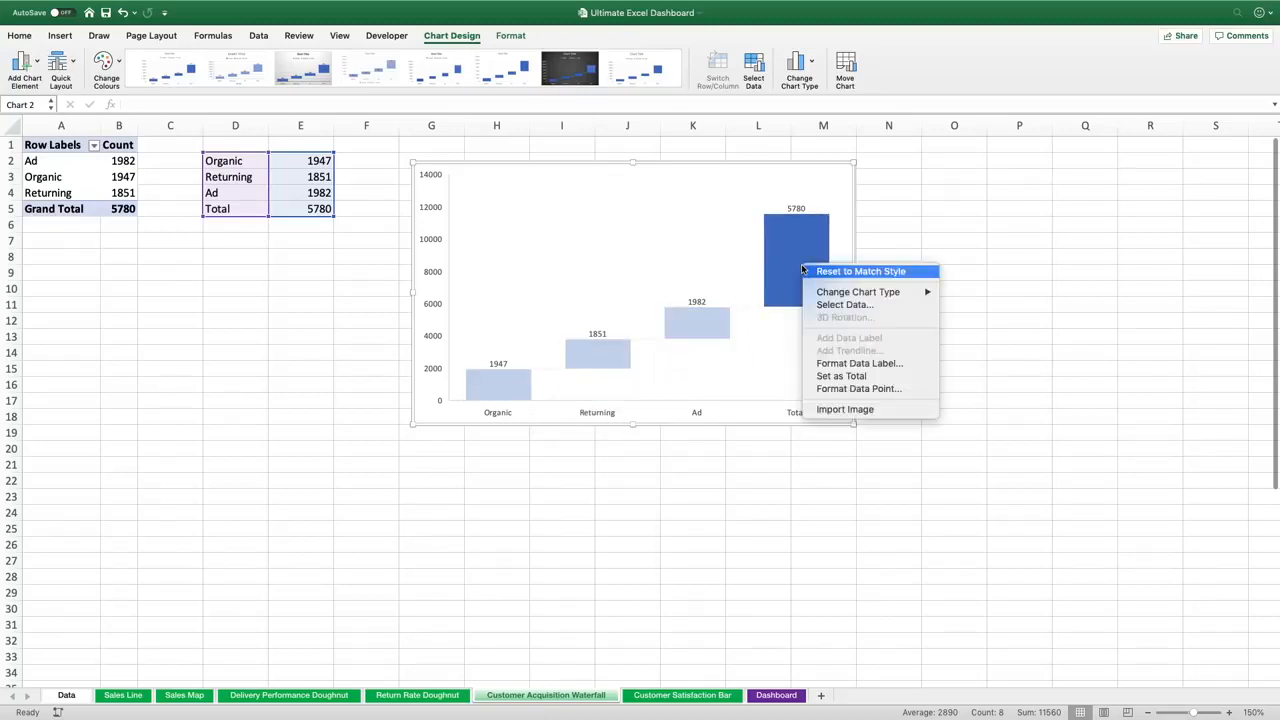
click(860, 389)
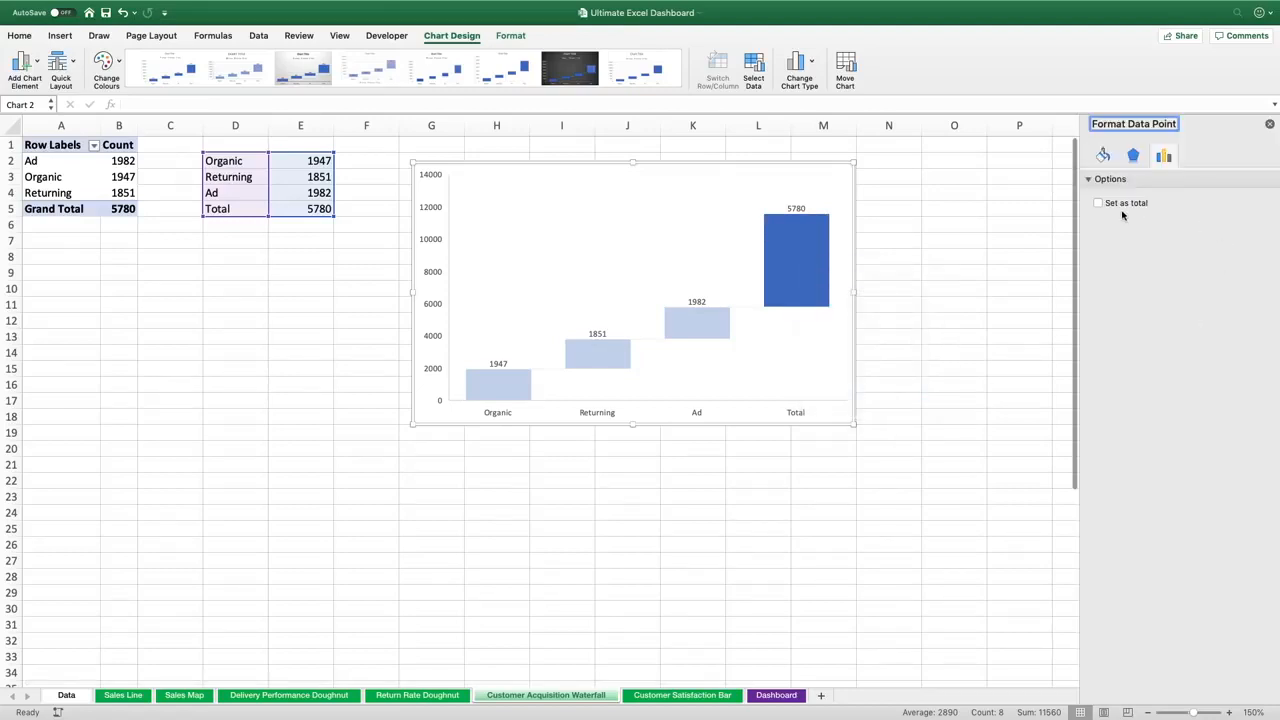
click(1099, 204)
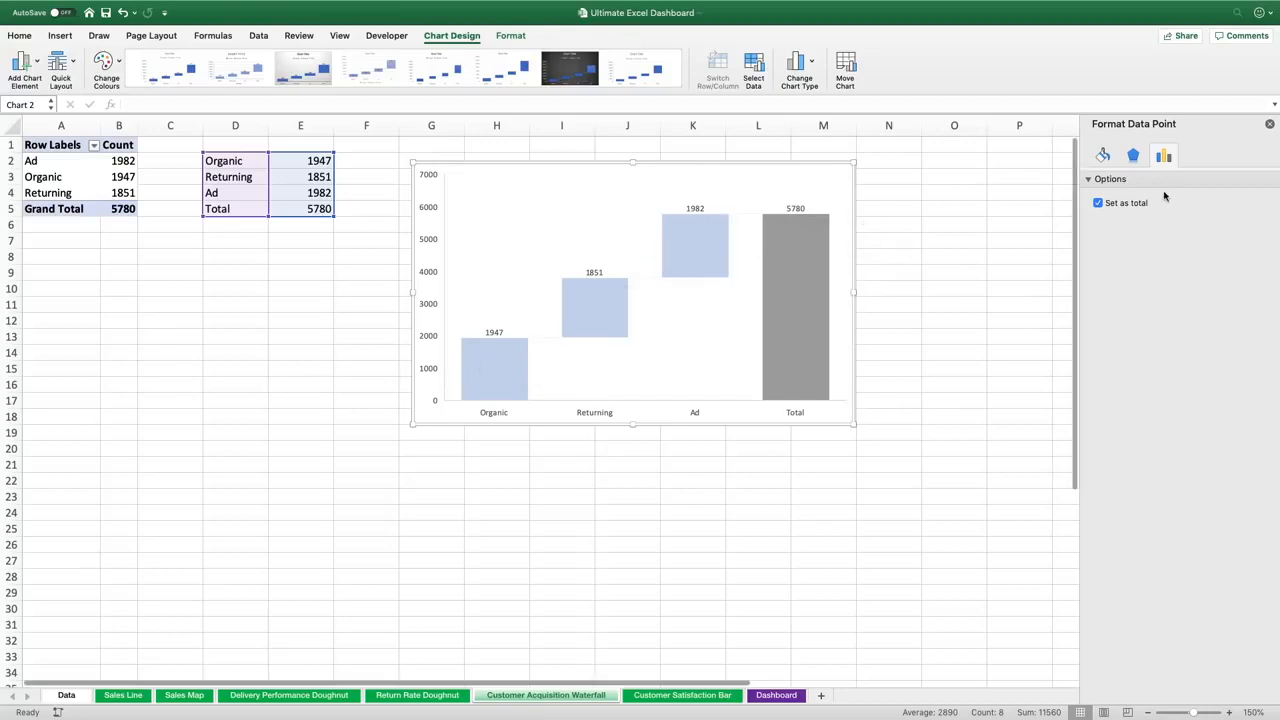
click(1099, 204)
click(1099, 204)
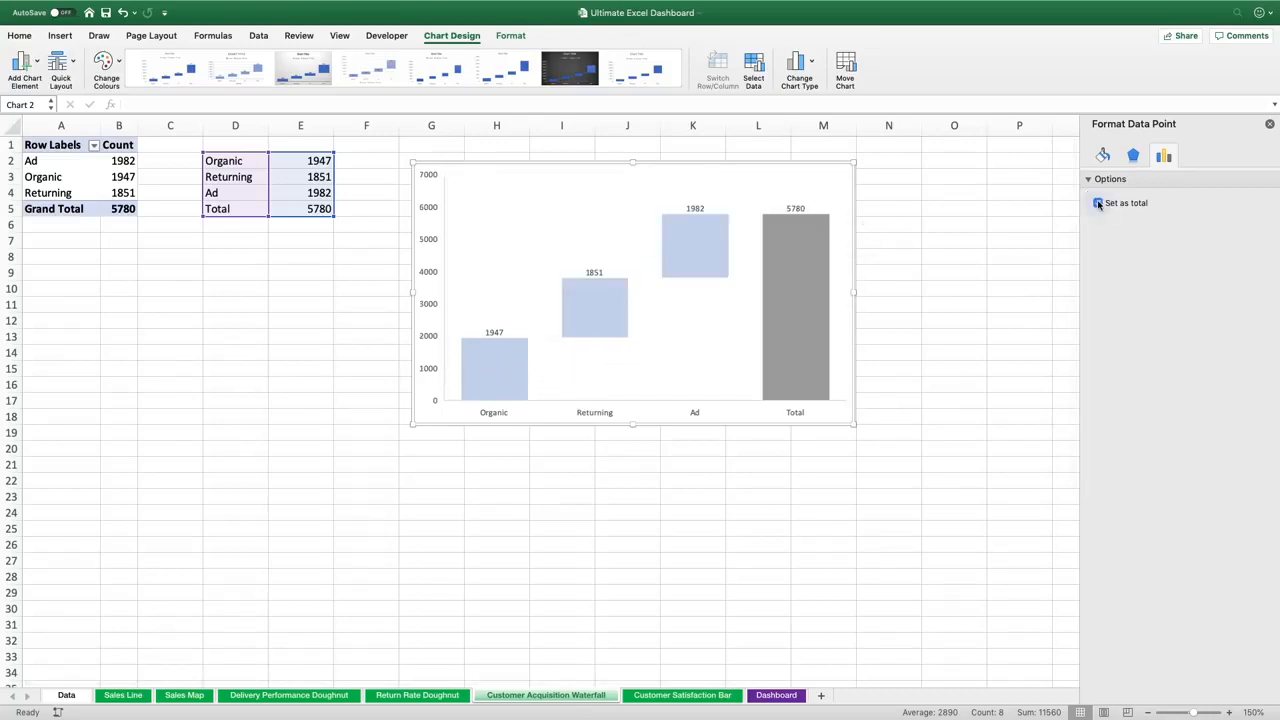
click(1270, 124)
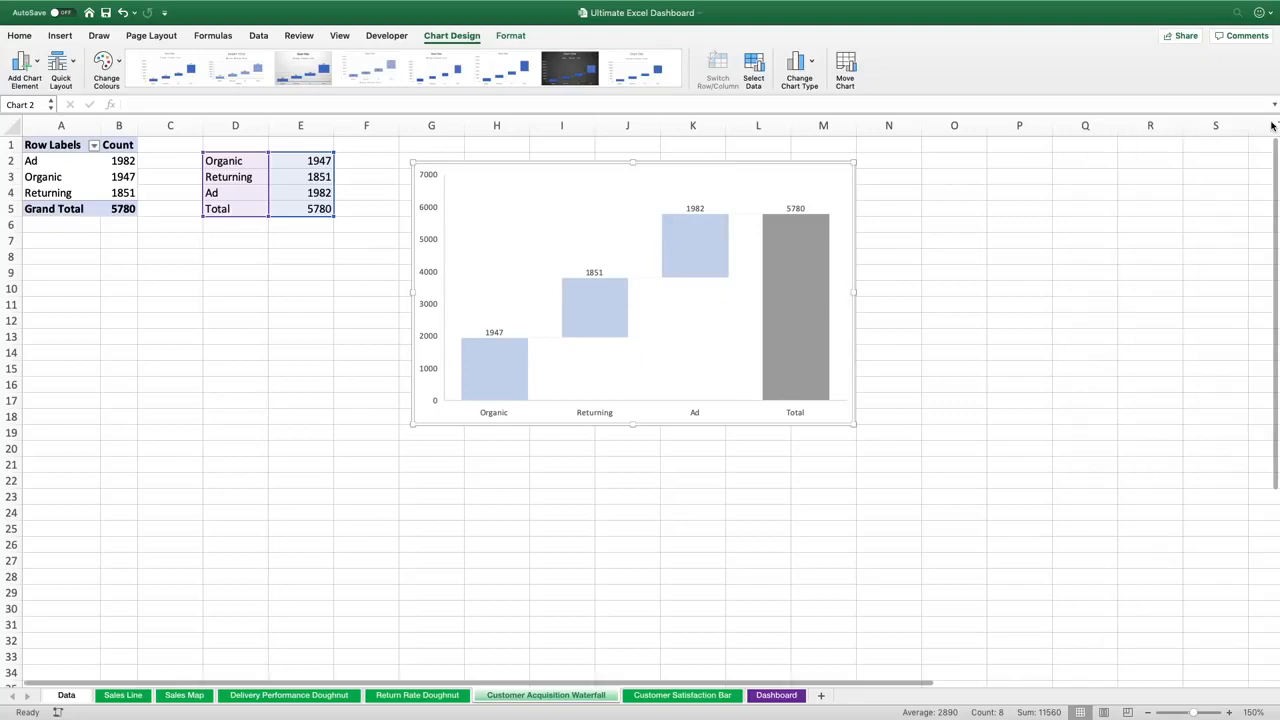
click(430, 450)
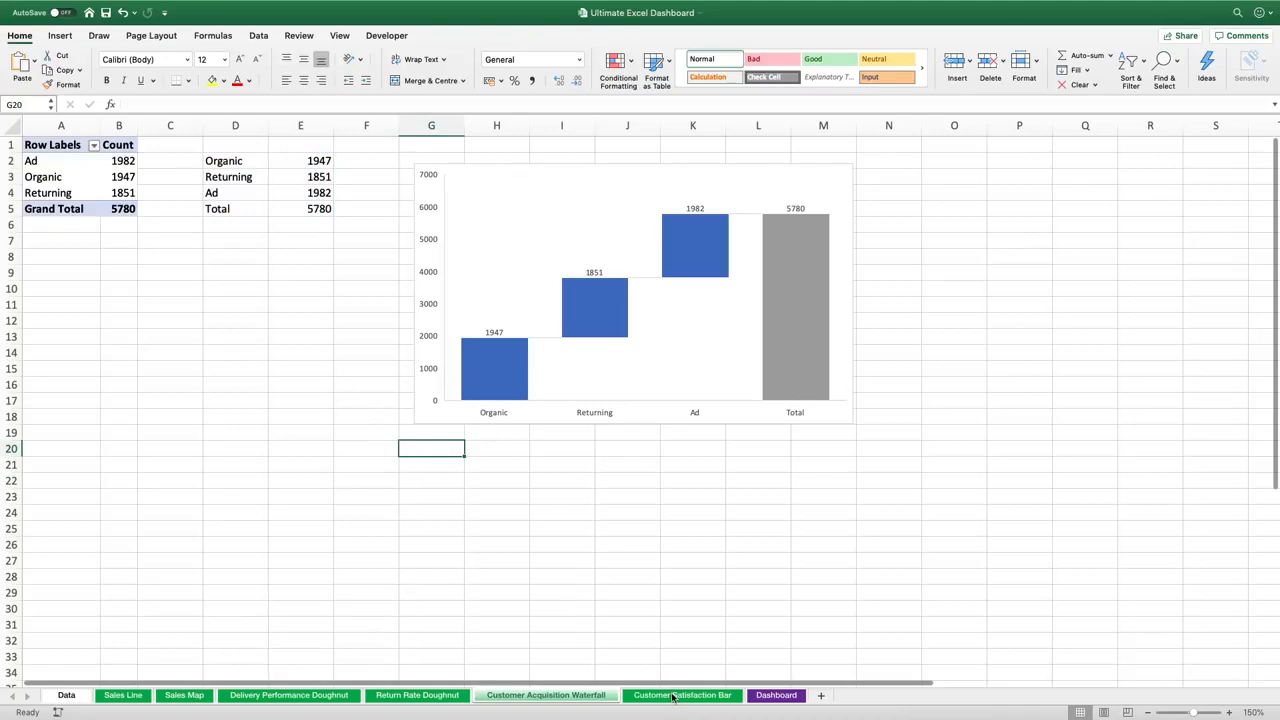
On the Customer Satisfaction Bar sheet, insert a PivotTable from Data_Table into the existing worksheet
click(673, 696)
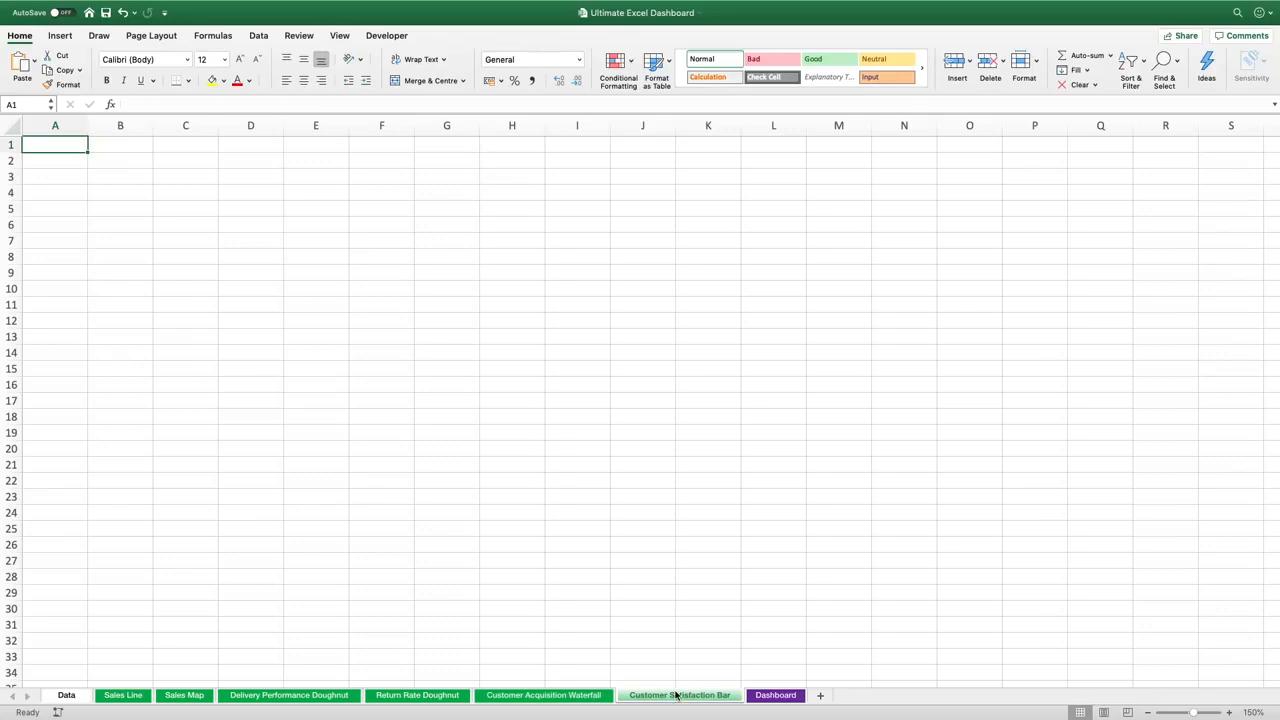
click(60, 38)
click(18, 68)
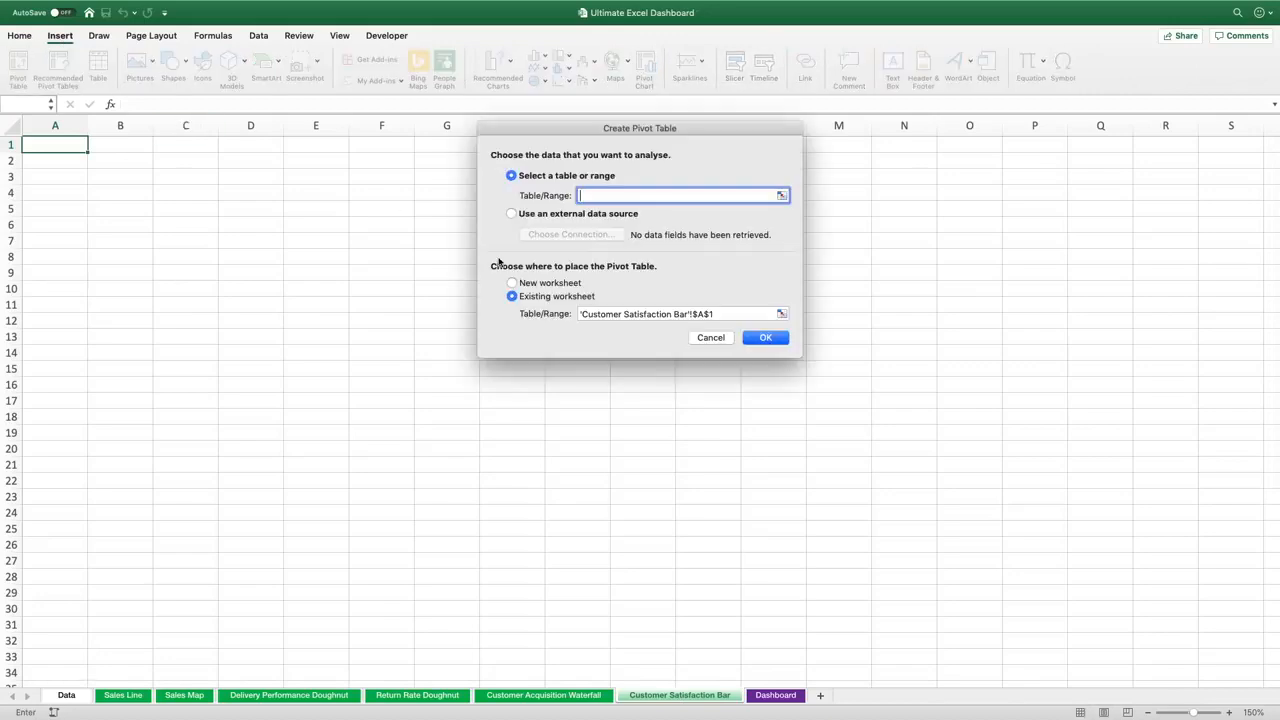
text(Data_Table)
click(764, 337)
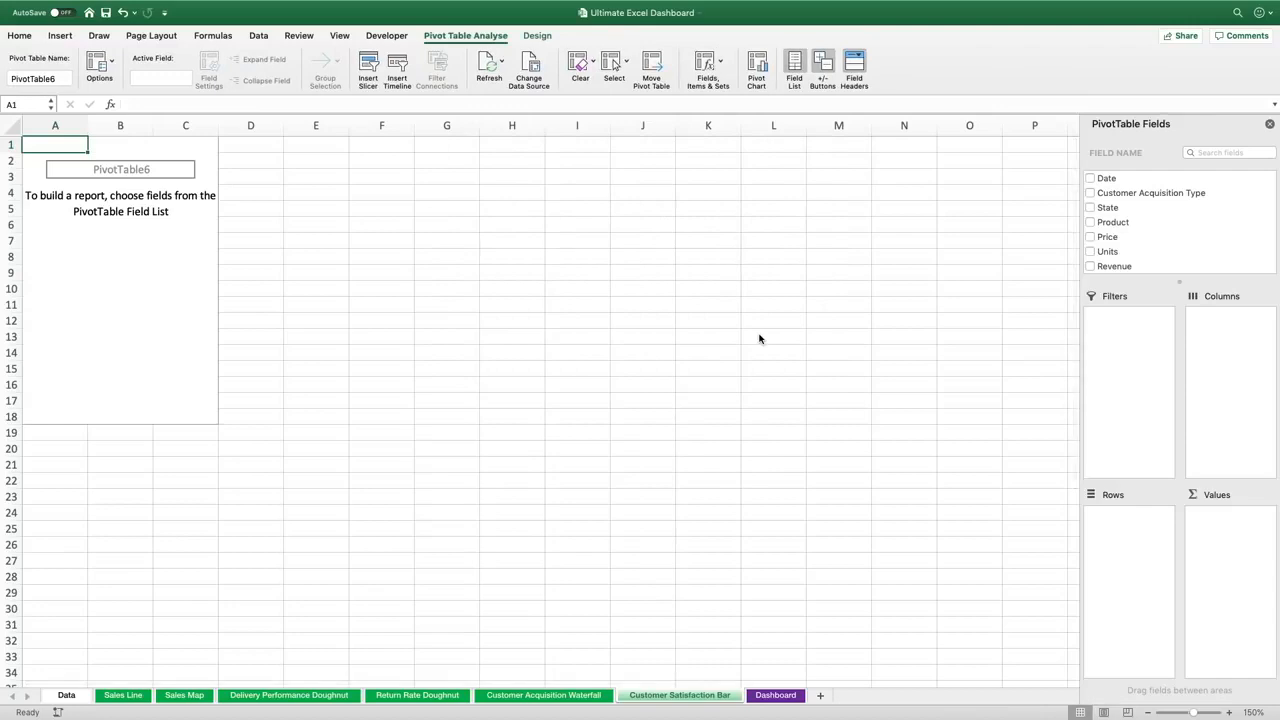
Add Customer Satisfaction to the PivotTable rows and Revenue to its values
scroll(1140, 208, down, 4)
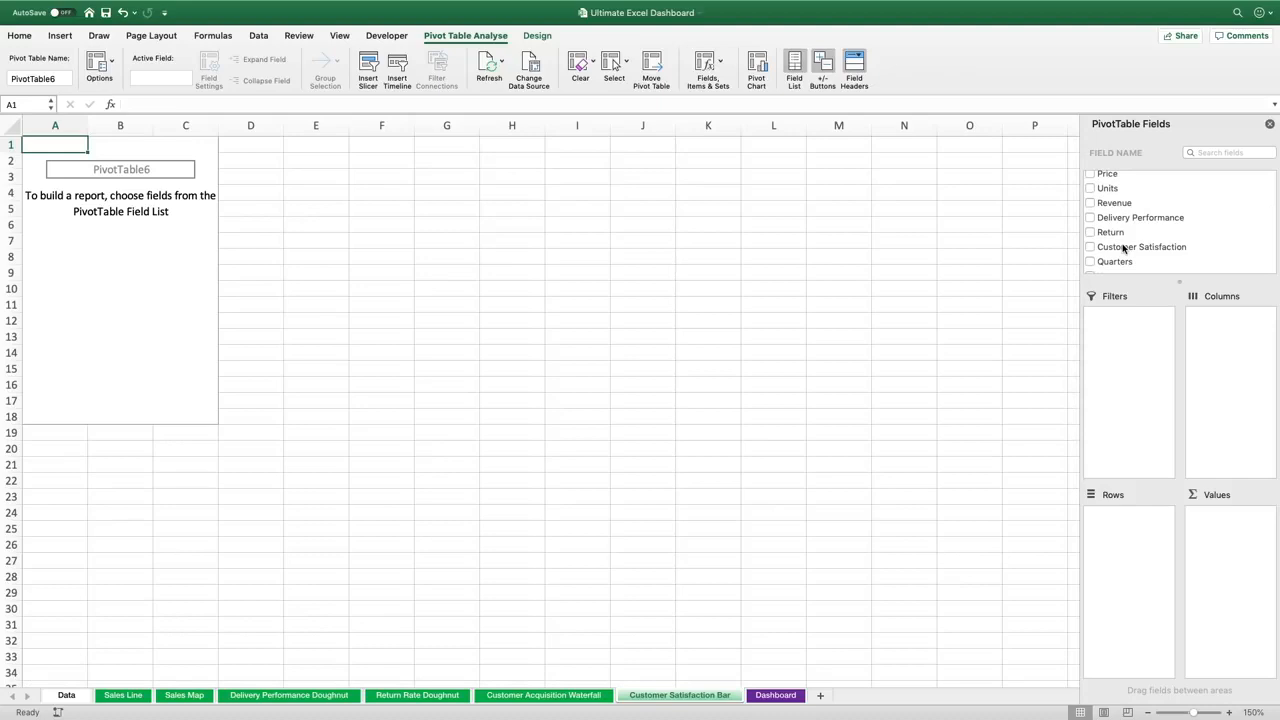
drag(1124, 249, 1133, 549)
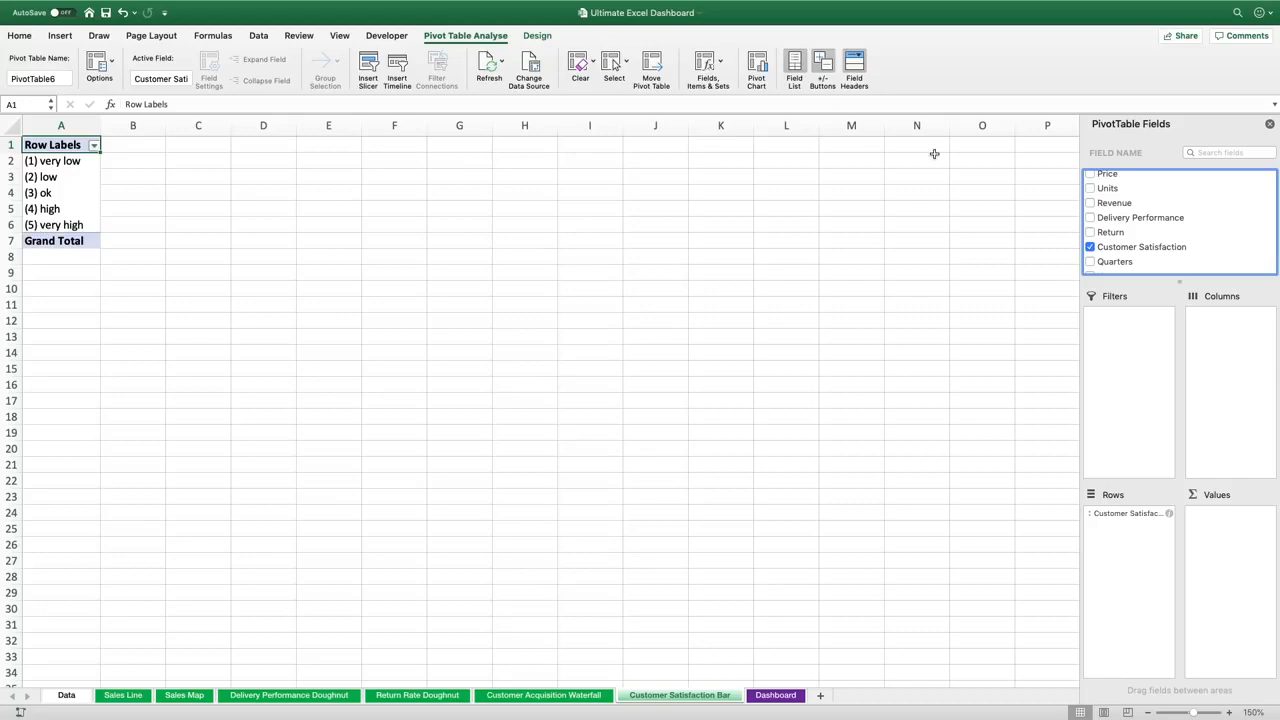
scroll(1165, 245, up, 3)
scroll(1159, 238, down, 5)
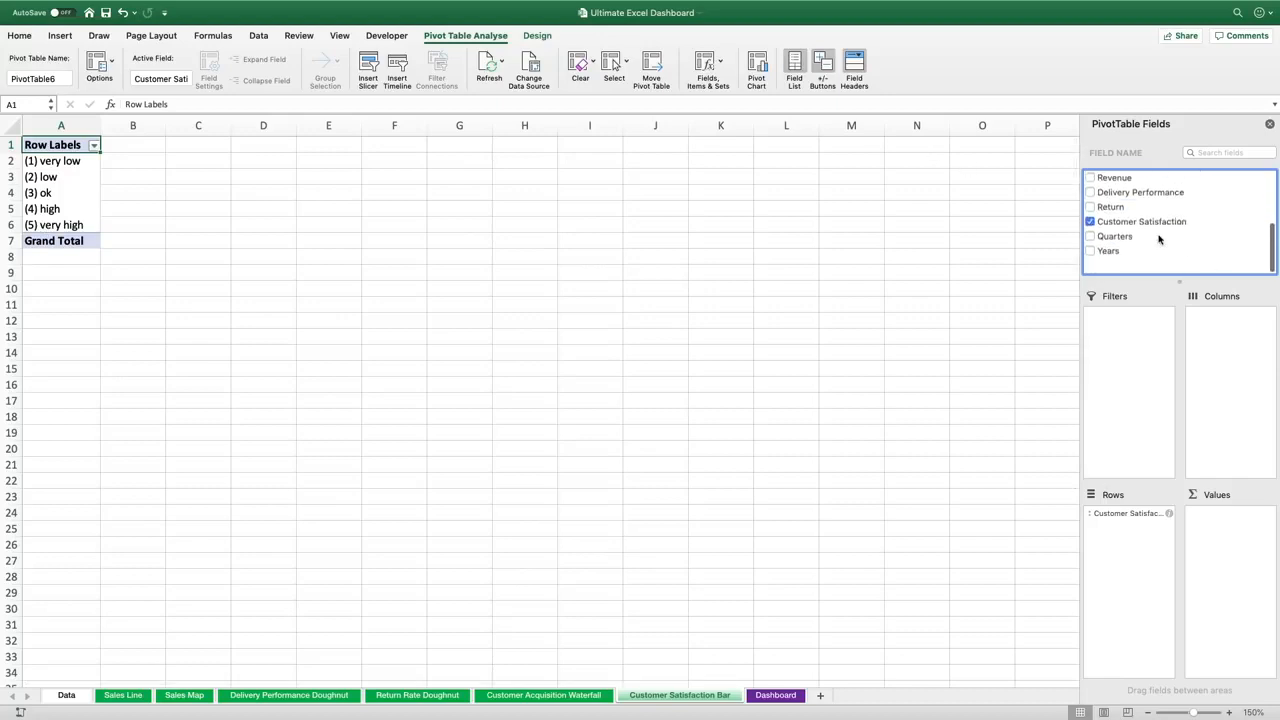
scroll(1159, 238, up, 1)
drag(1121, 196, 1248, 533)
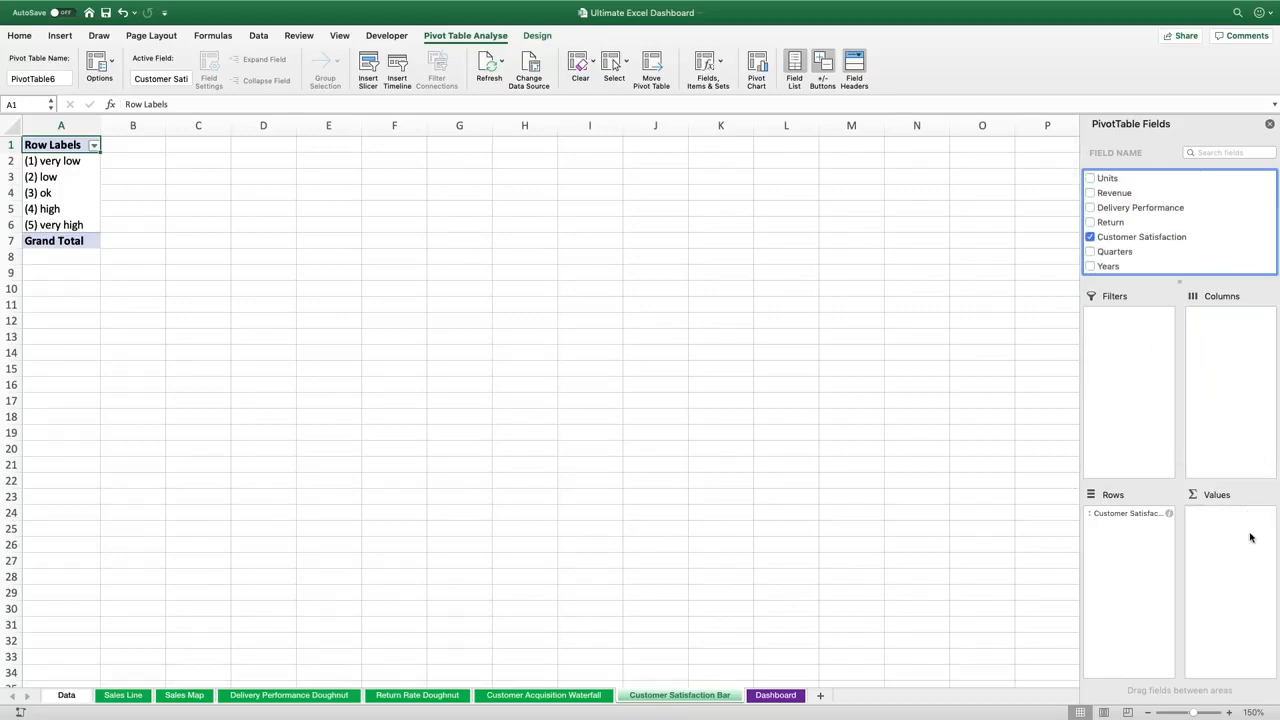
Summarise the Revenue values by Count and rename the value field Count
click(1236, 520)
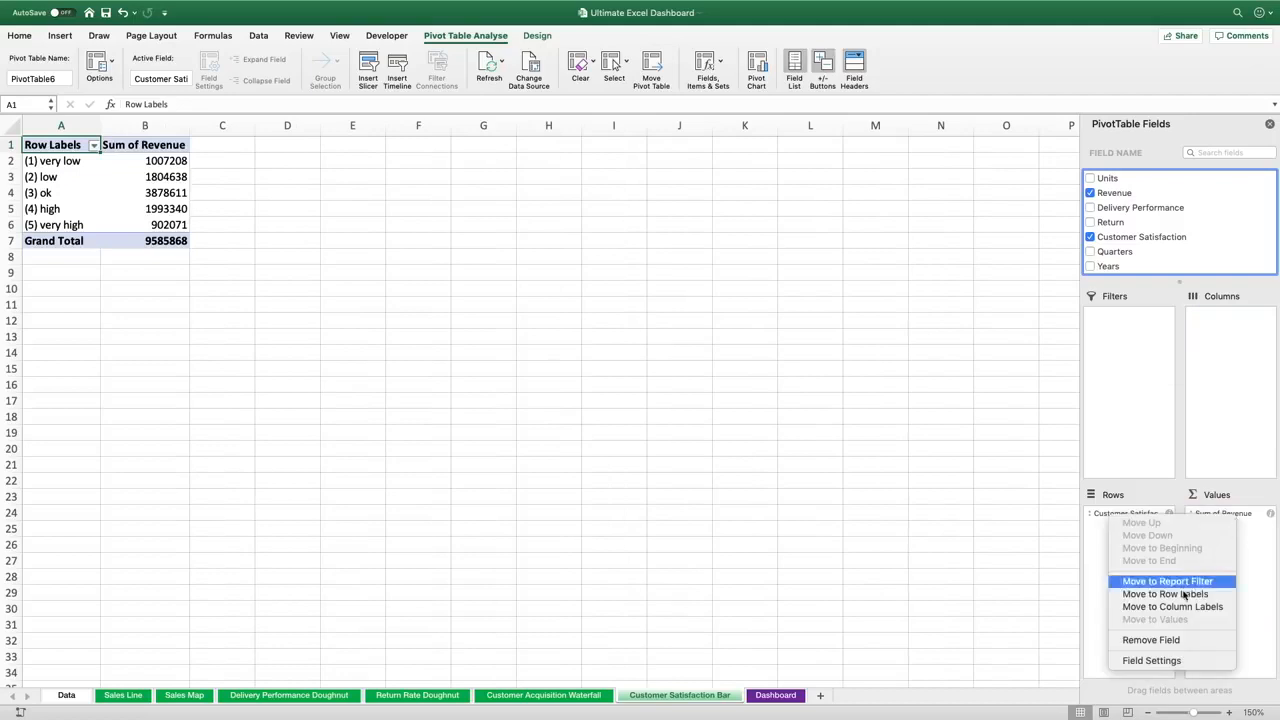
click(1170, 661)
click(579, 229)
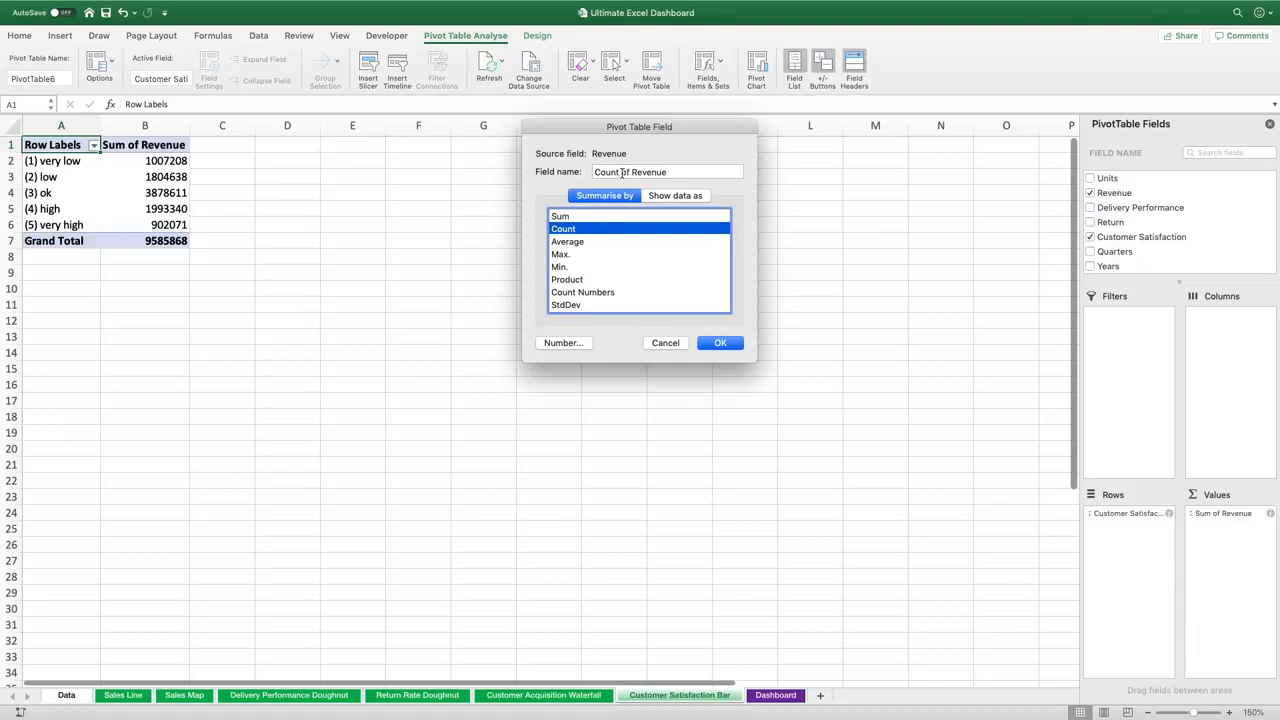
drag(622, 172, 766, 169)
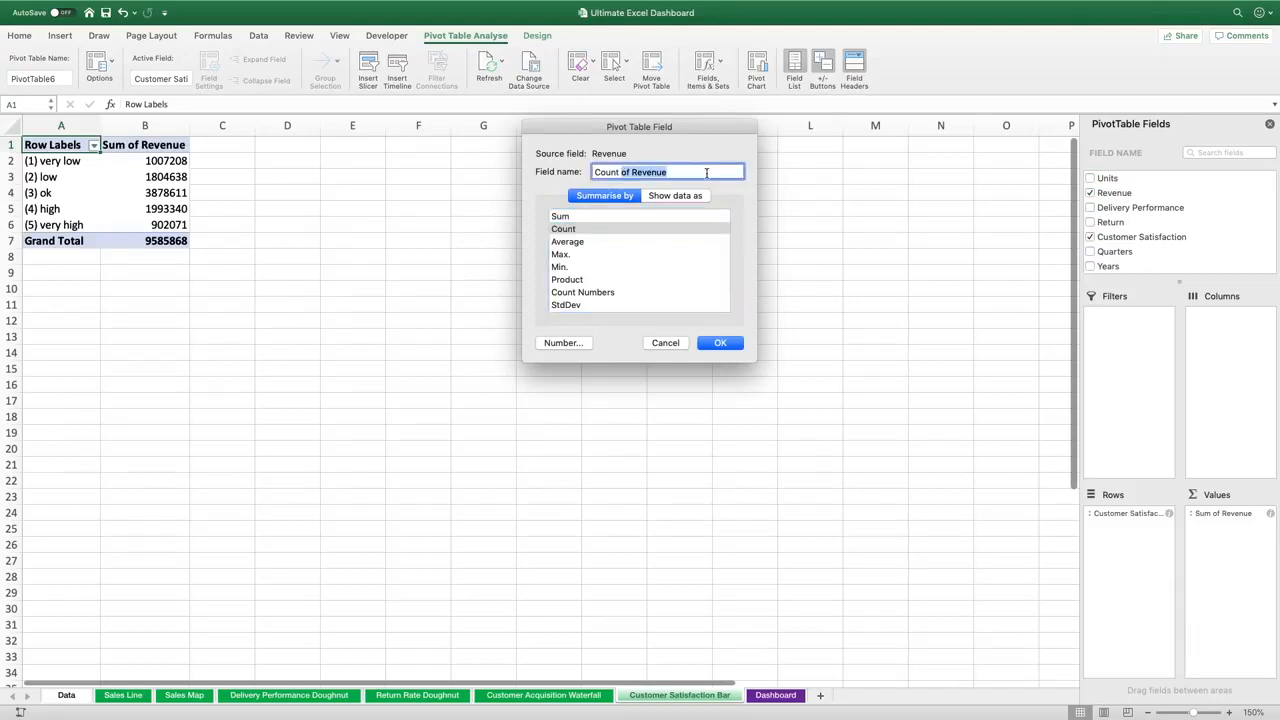
key(BackSpace)
key(Return)
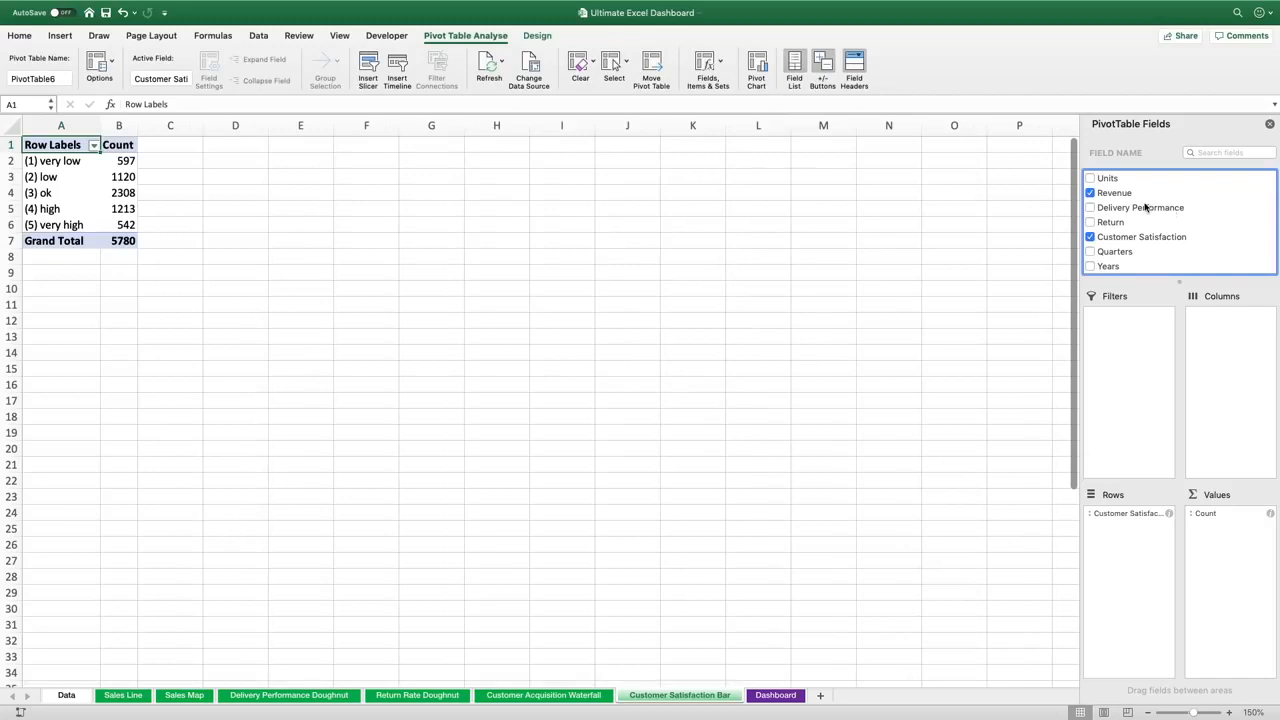
Add Product to the PivotTable columns
scroll(1143, 206, up, 3)
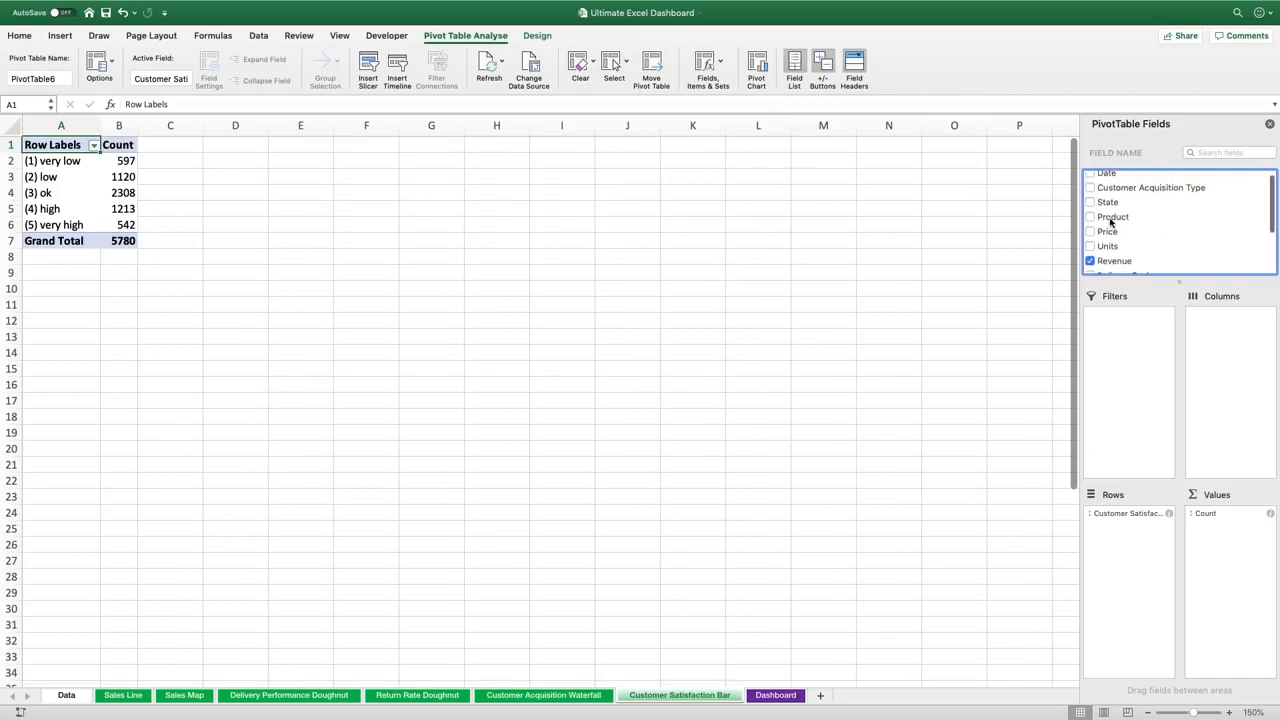
drag(1110, 222, 1225, 330)
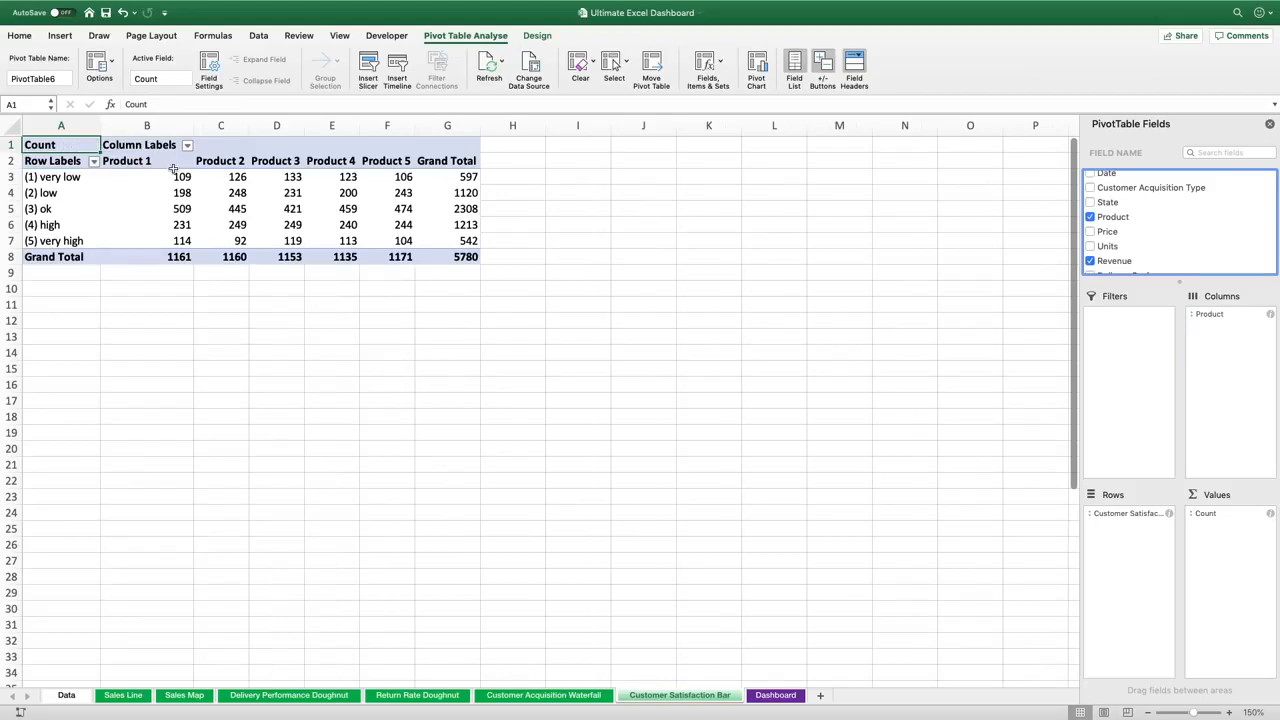
Insert a PivotChart from the PivotTable and move it beside the table
click(60, 37)
click(644, 70)
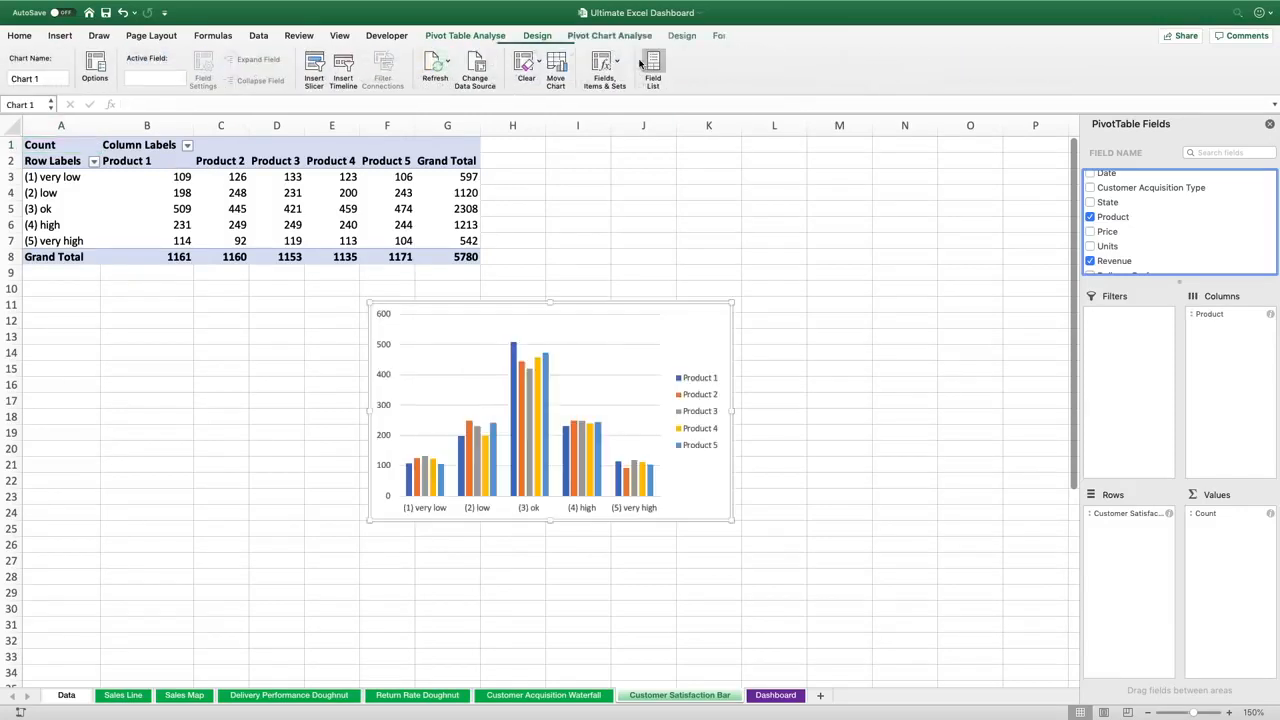
drag(697, 305, 800, 290)
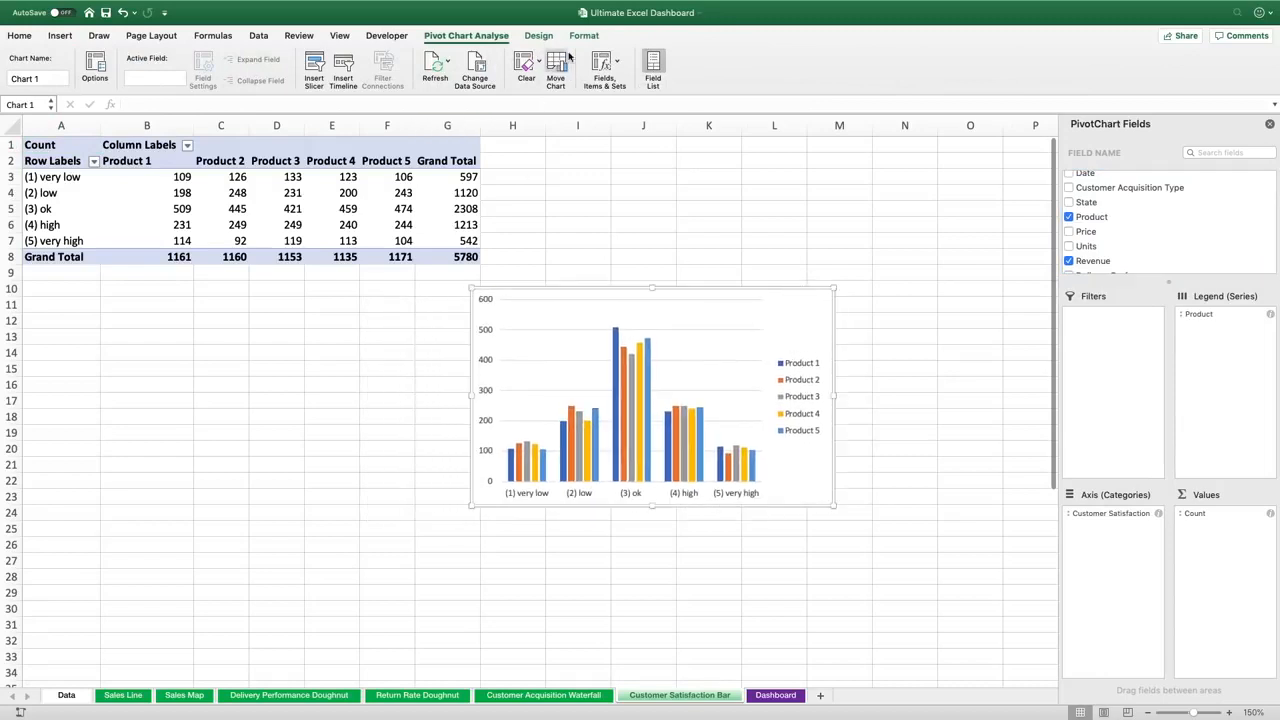
Change the PivotChart's type to a 100% Stacked Bar chart
click(541, 37)
click(796, 64)
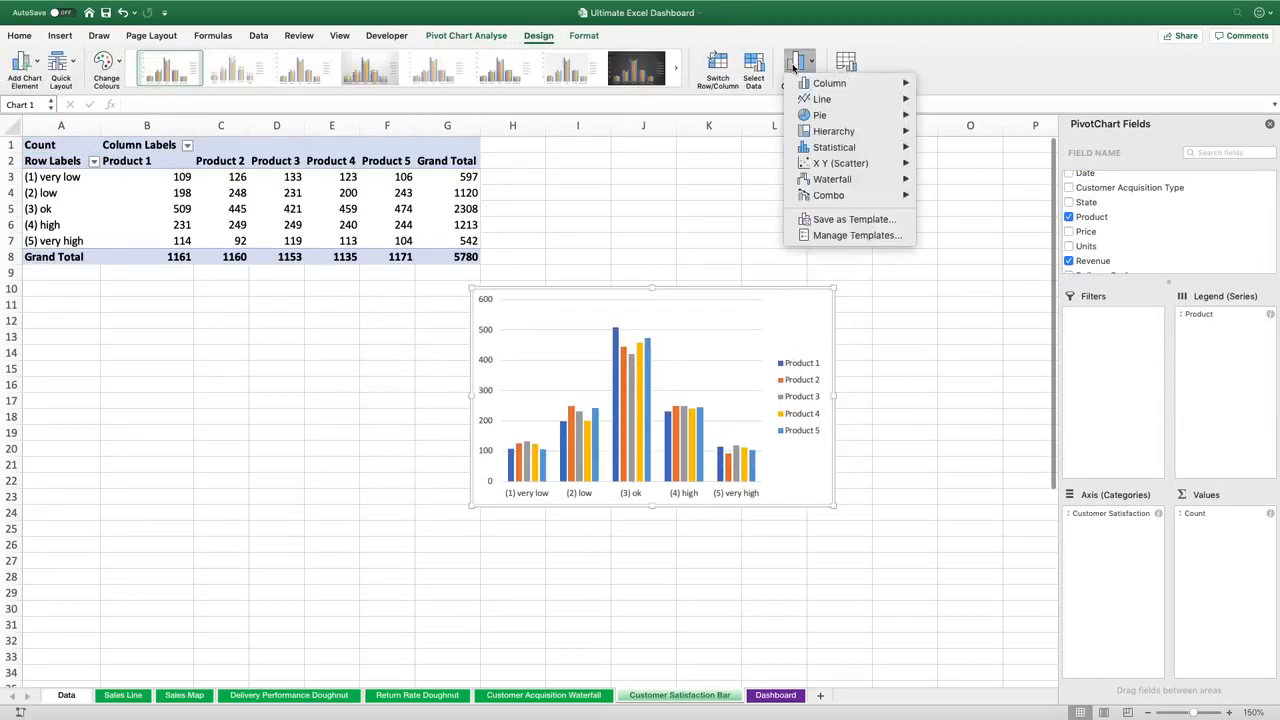
mouse_move(832, 84)
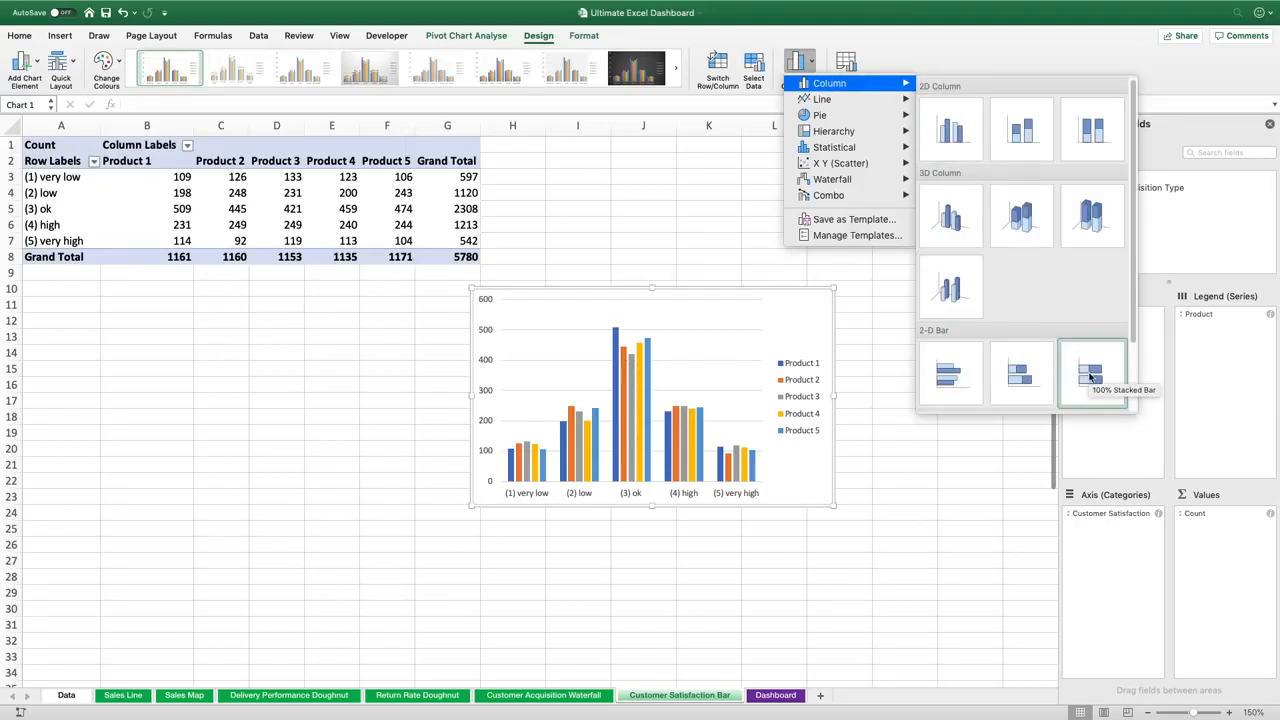
click(1090, 376)
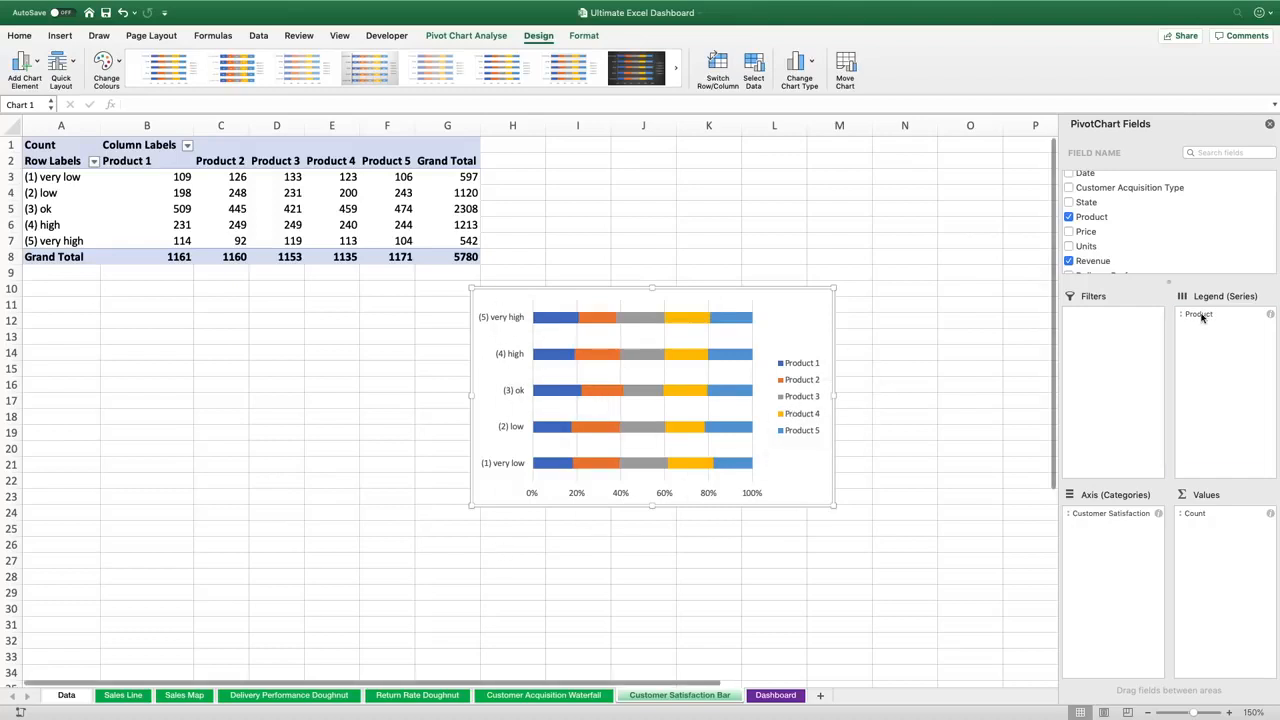
Move Product to the chart's axis categories and sort the products in descending order
drag(1200, 316, 1200, 420)
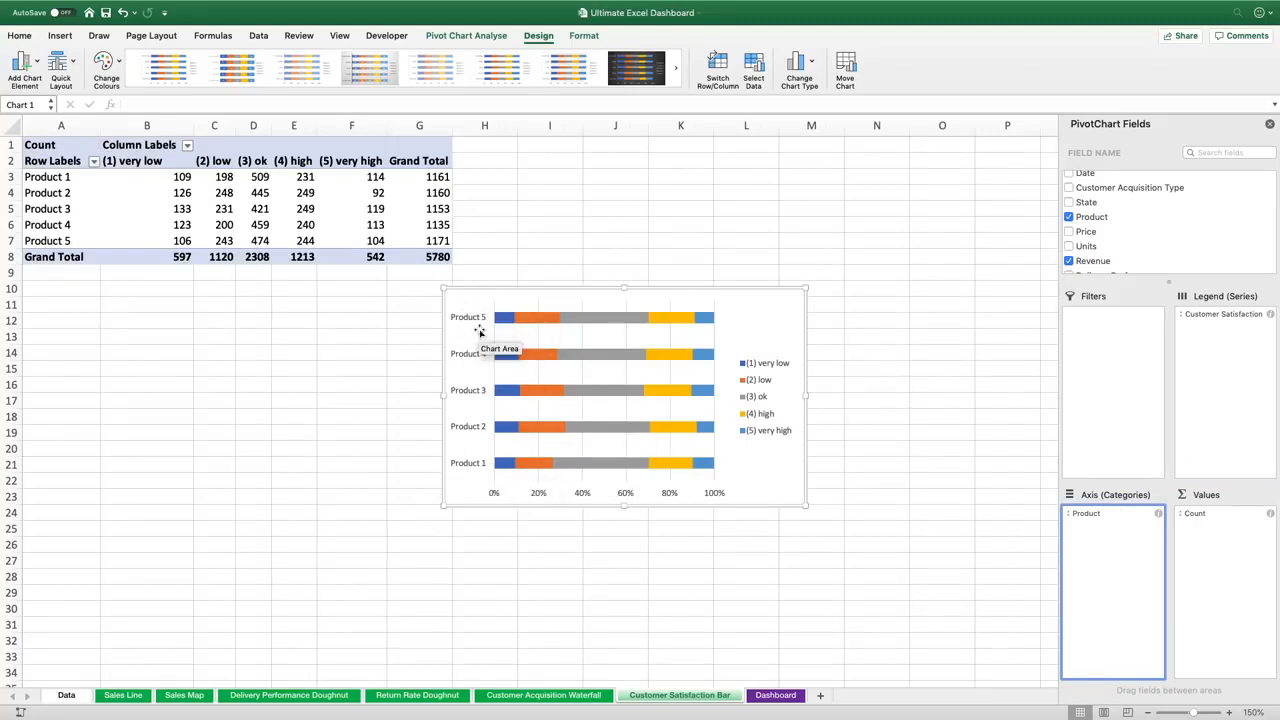
click(94, 162)
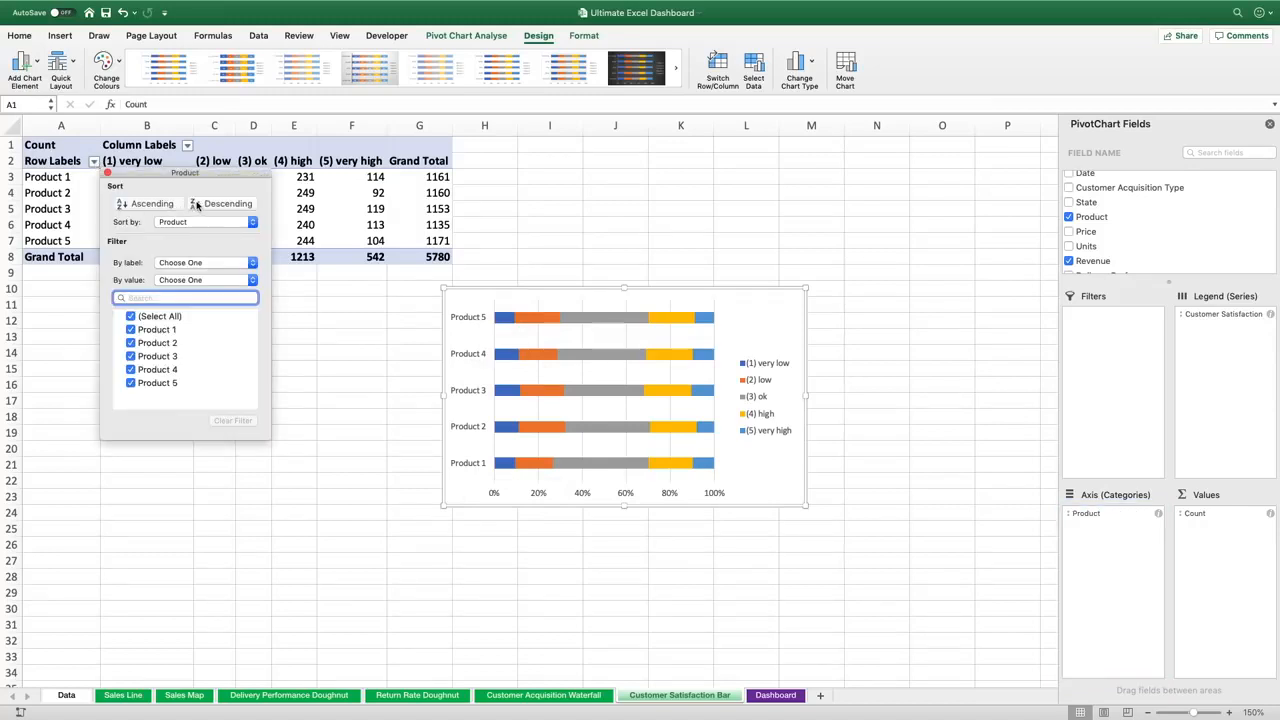
click(201, 207)
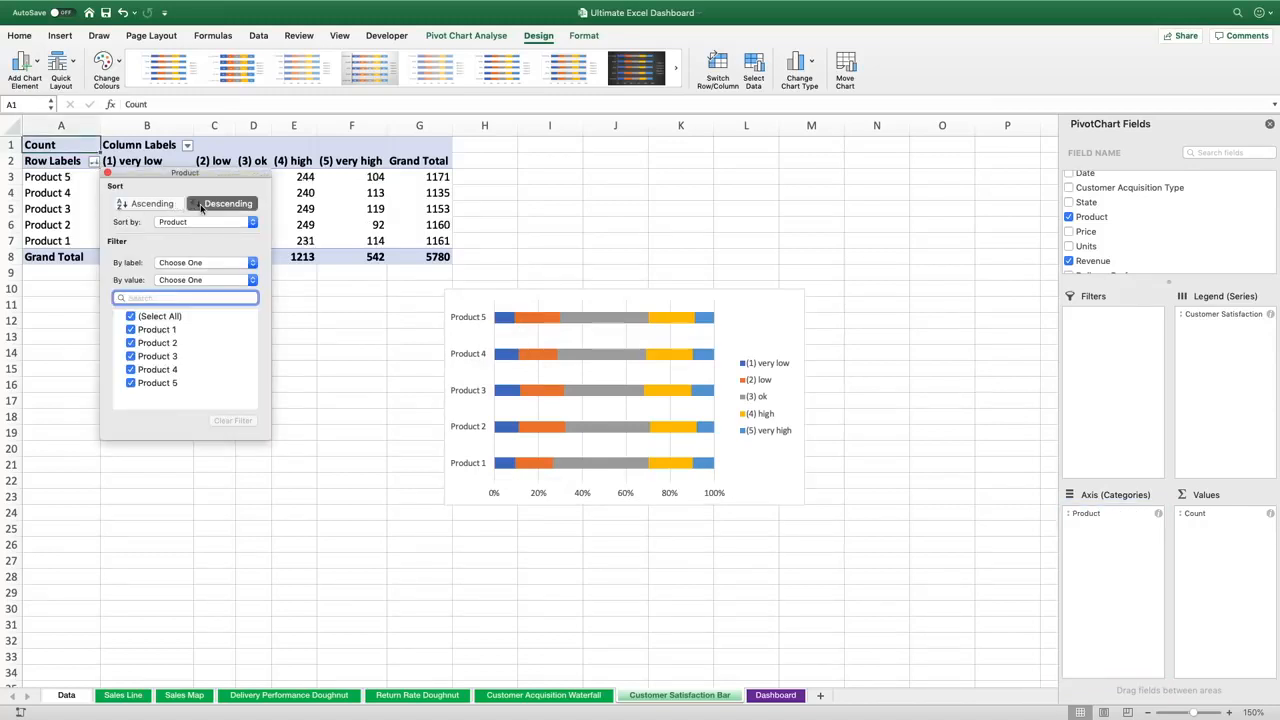
click(108, 174)
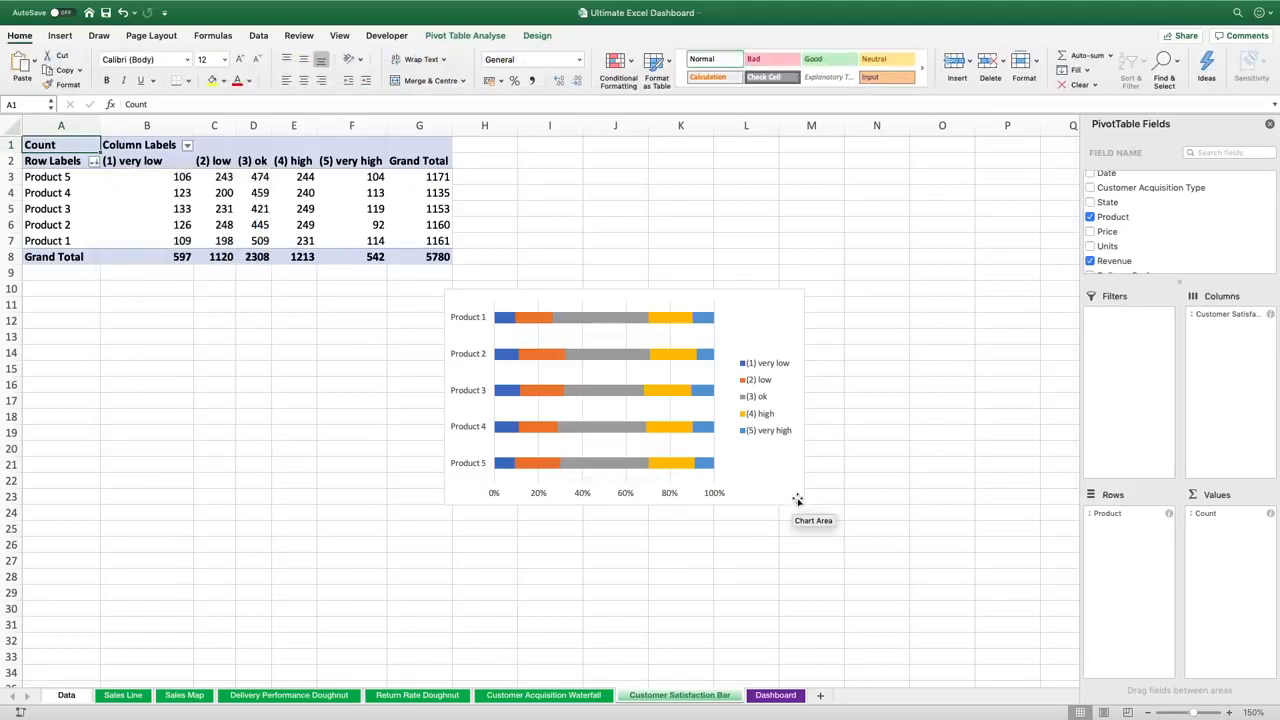
Select the PivotChart and close the PivotChart Fields pane
click(625, 409)
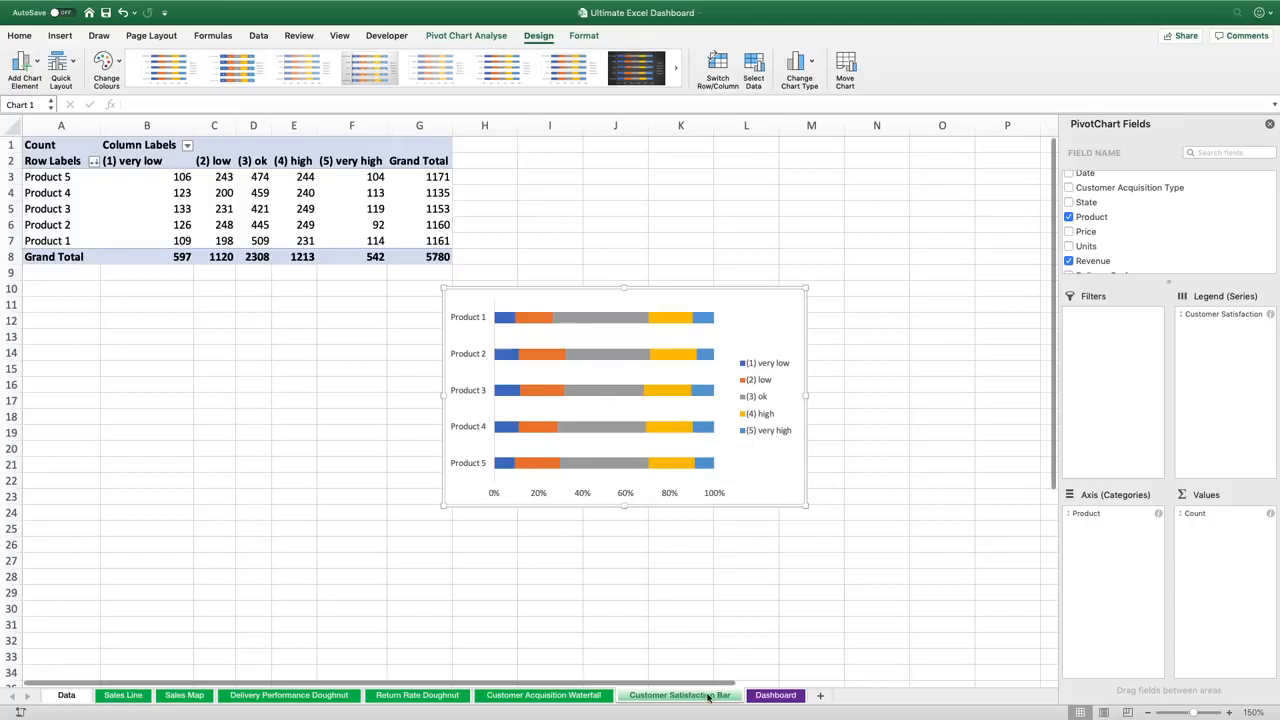
click(1270, 125)
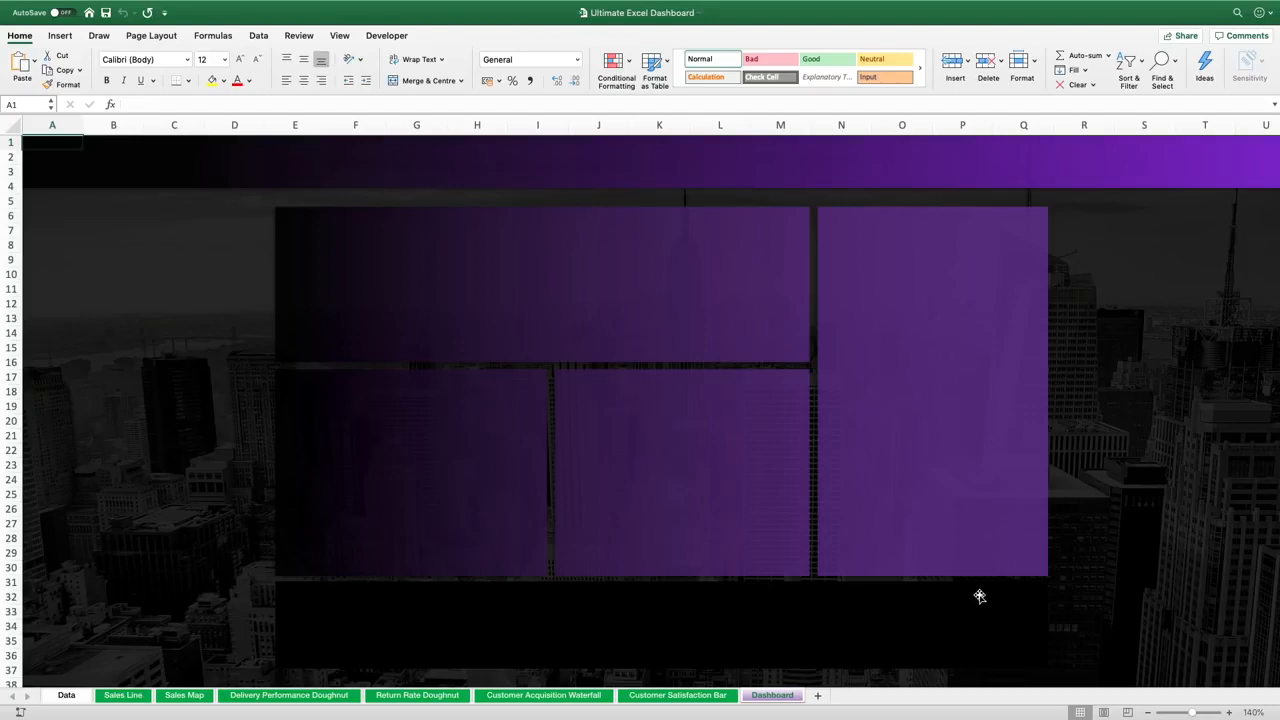
Insert a text box across the top banner of the Dashboard sheet with font size 32 reading CUSTOMER SUCCESS DASHBOARD
click(58, 38)
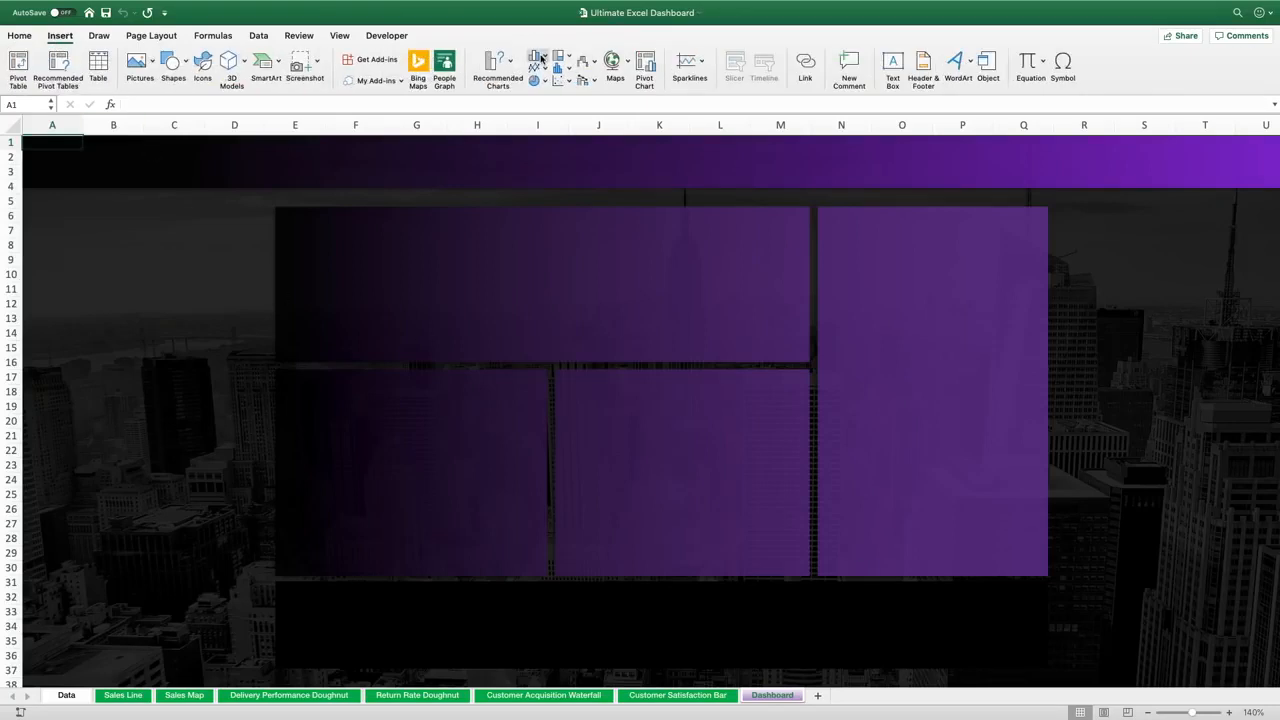
click(893, 63)
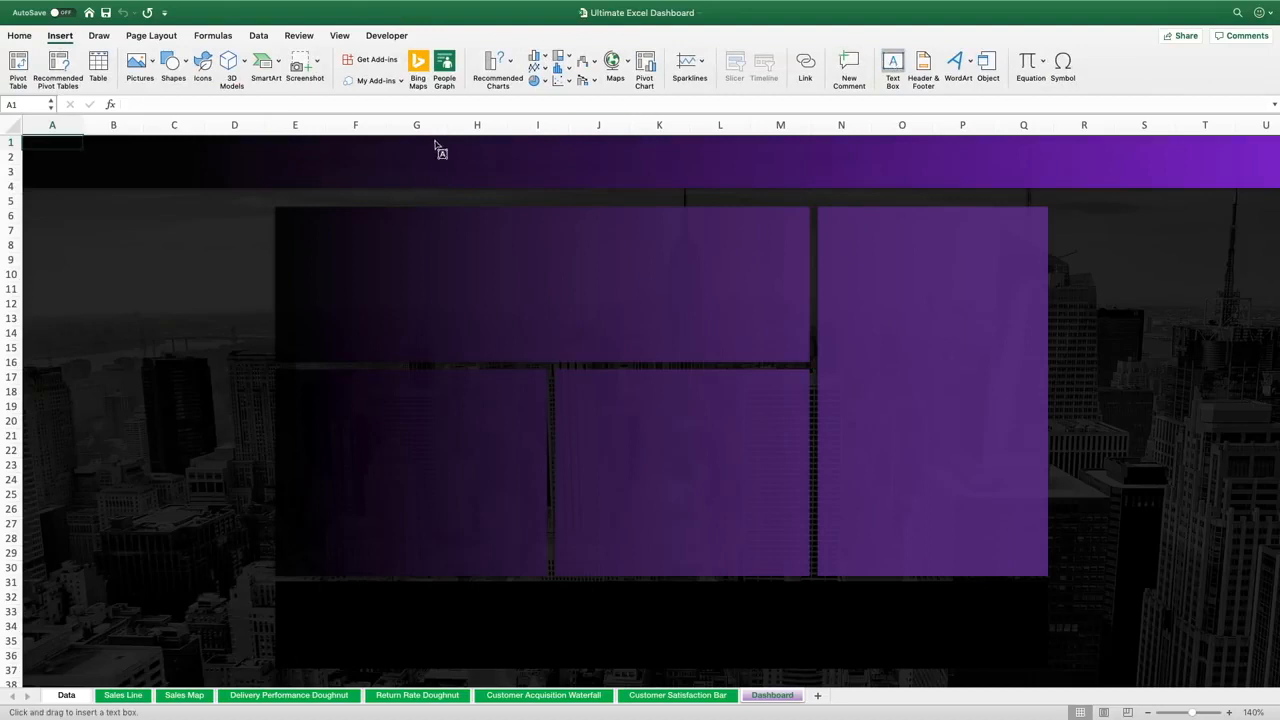
drag(437, 149, 895, 176)
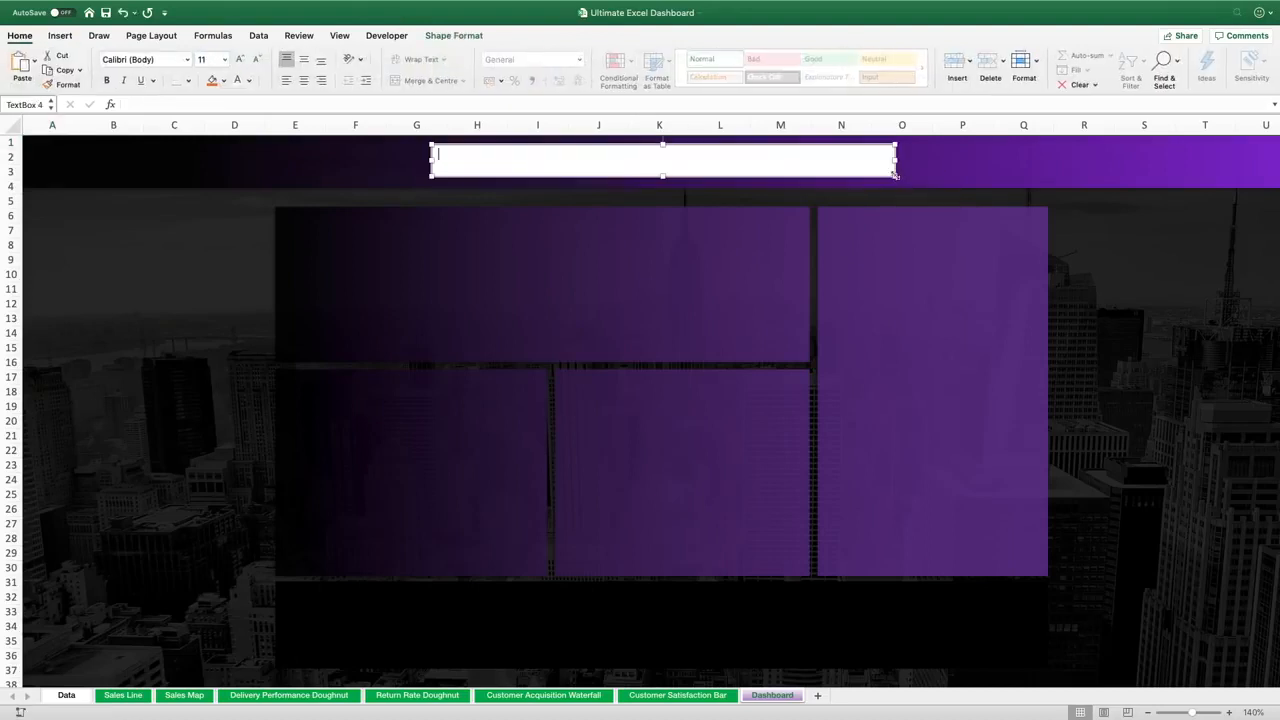
click(208, 59)
key(Return)
text(CUSTOMER SUCCESS )
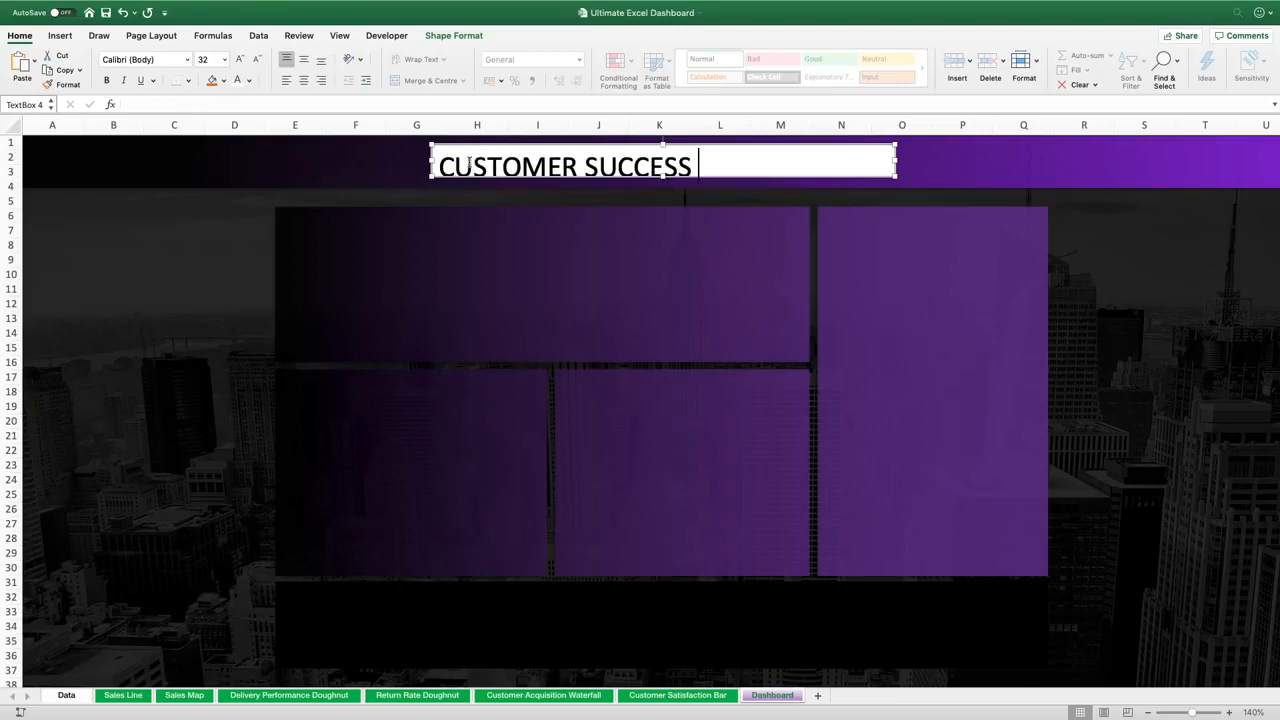
text(DASHBOARD)
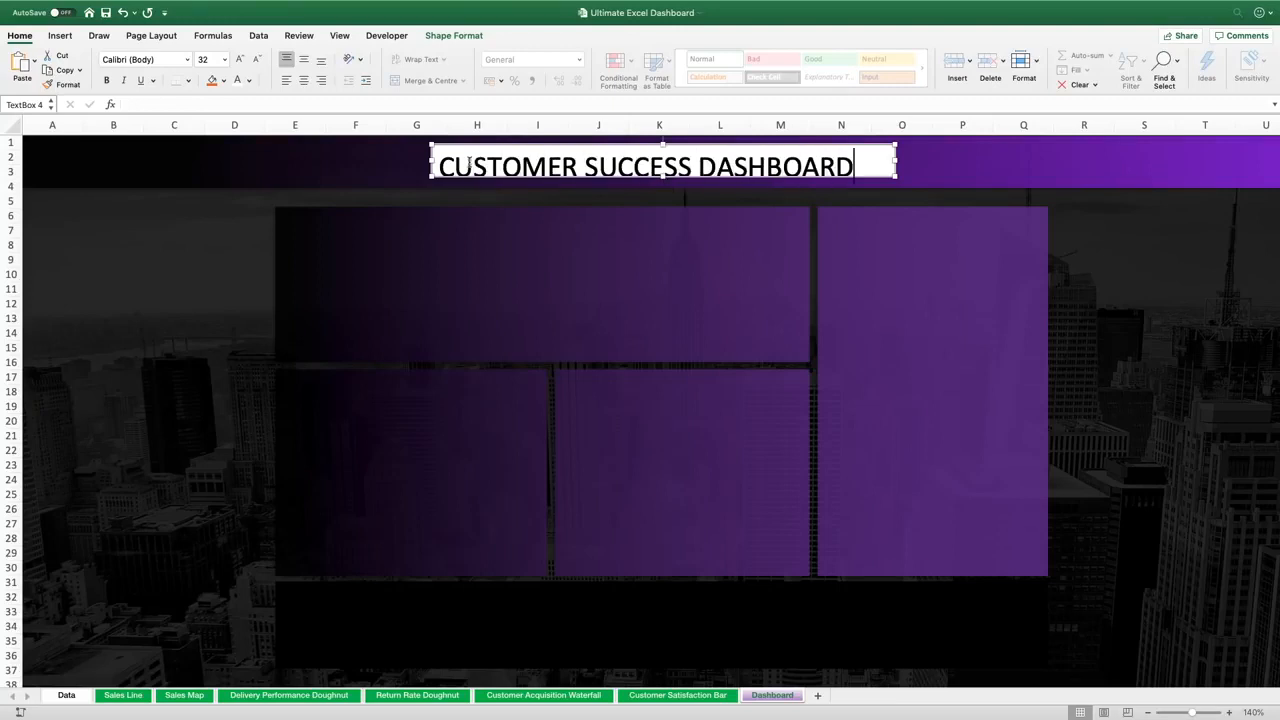
Resize the title text box and set its shape to no fill and no line
drag(662, 179, 661, 188)
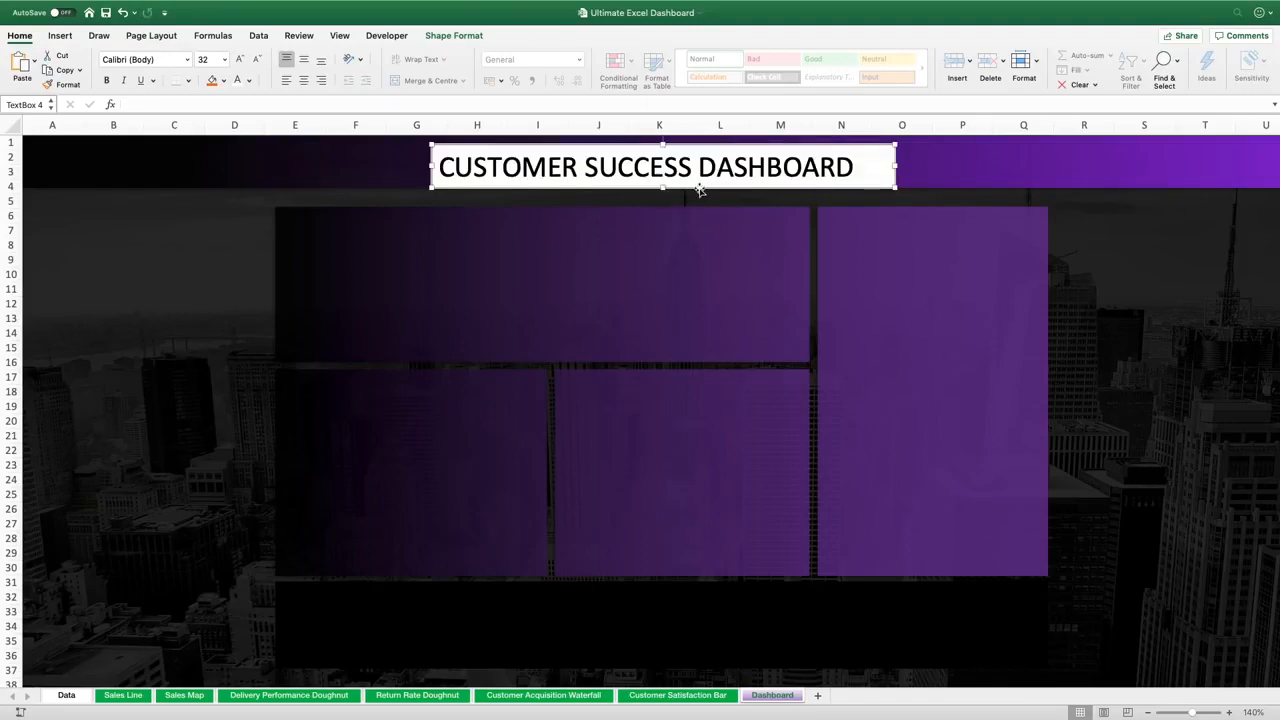
right_click(700, 190)
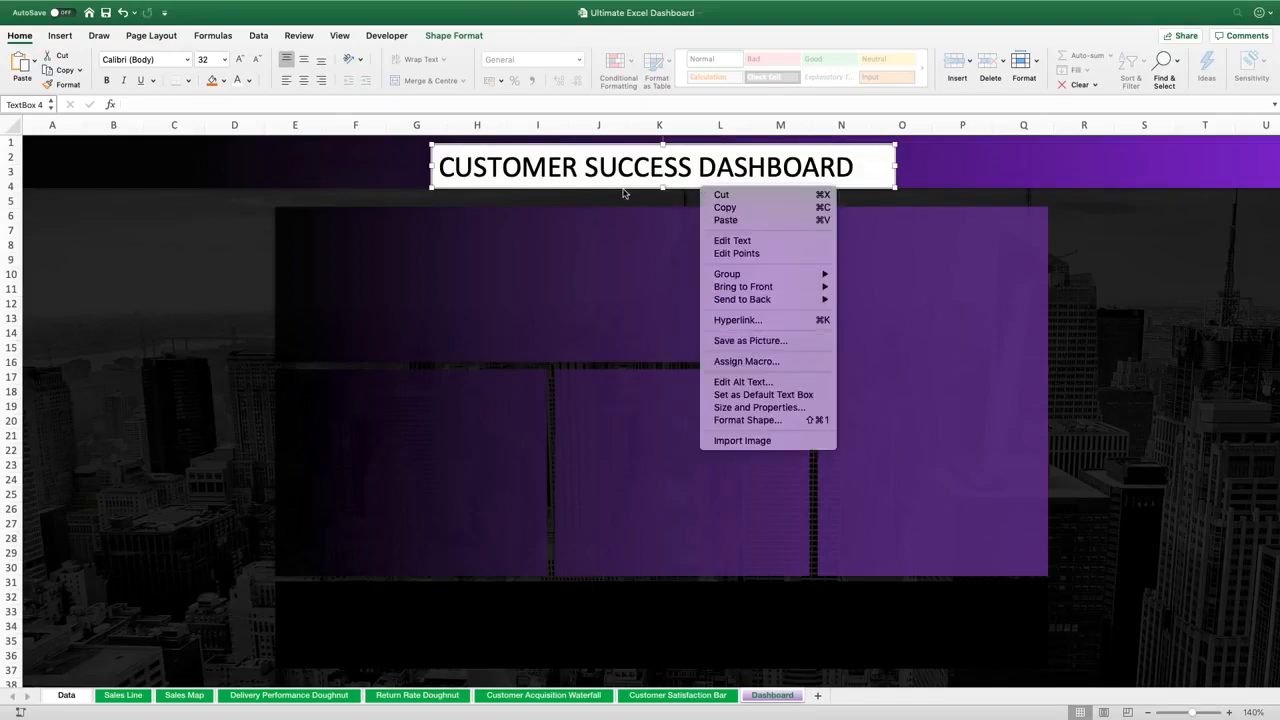
click(762, 421)
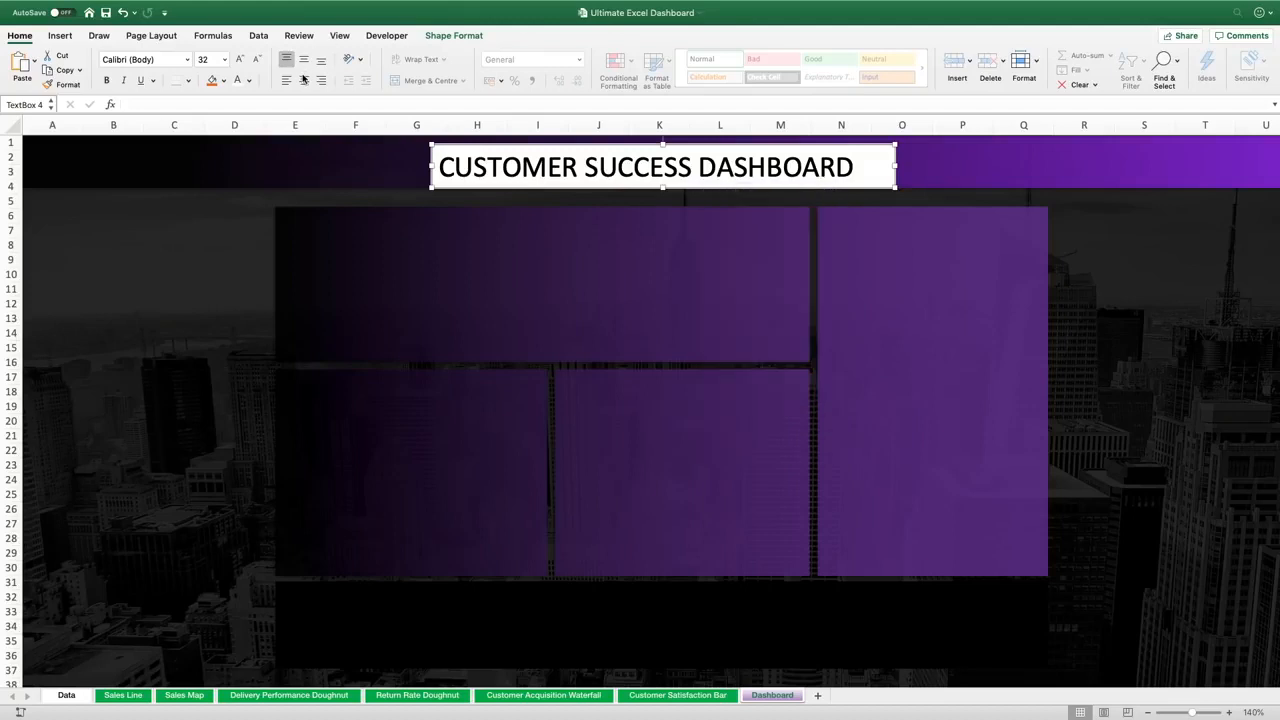
click(1097, 205)
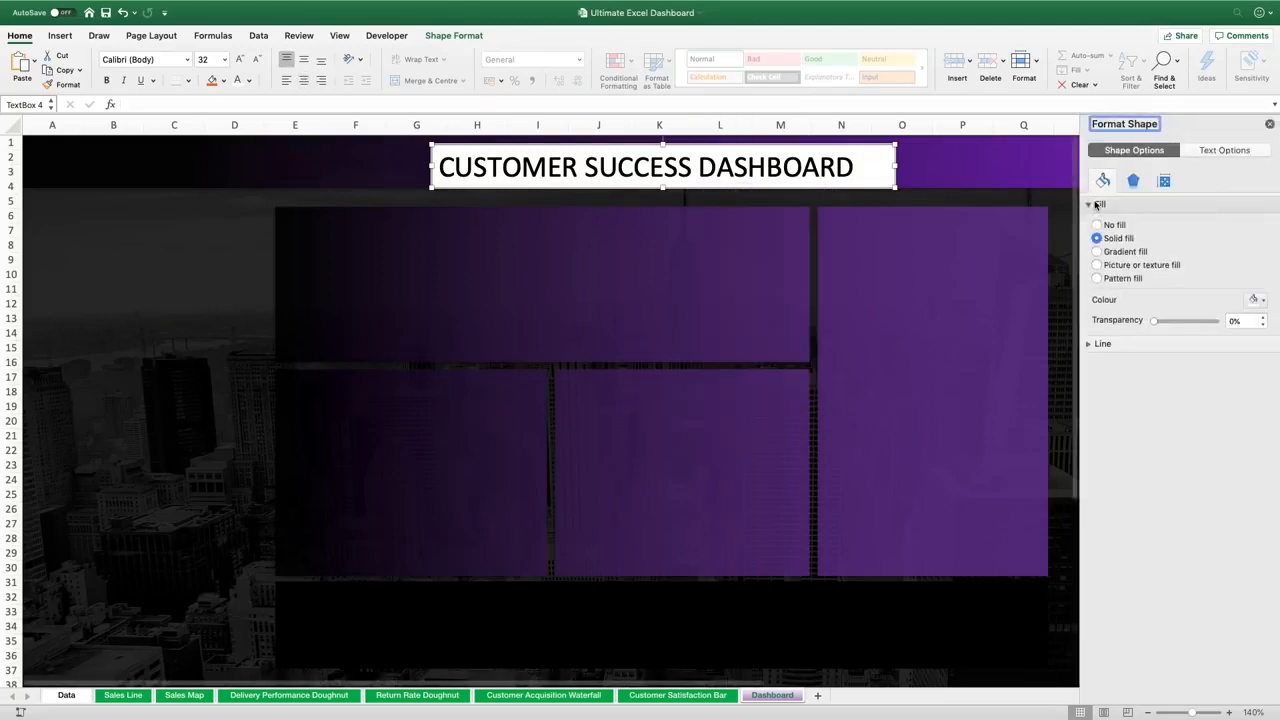
click(1108, 225)
click(1104, 300)
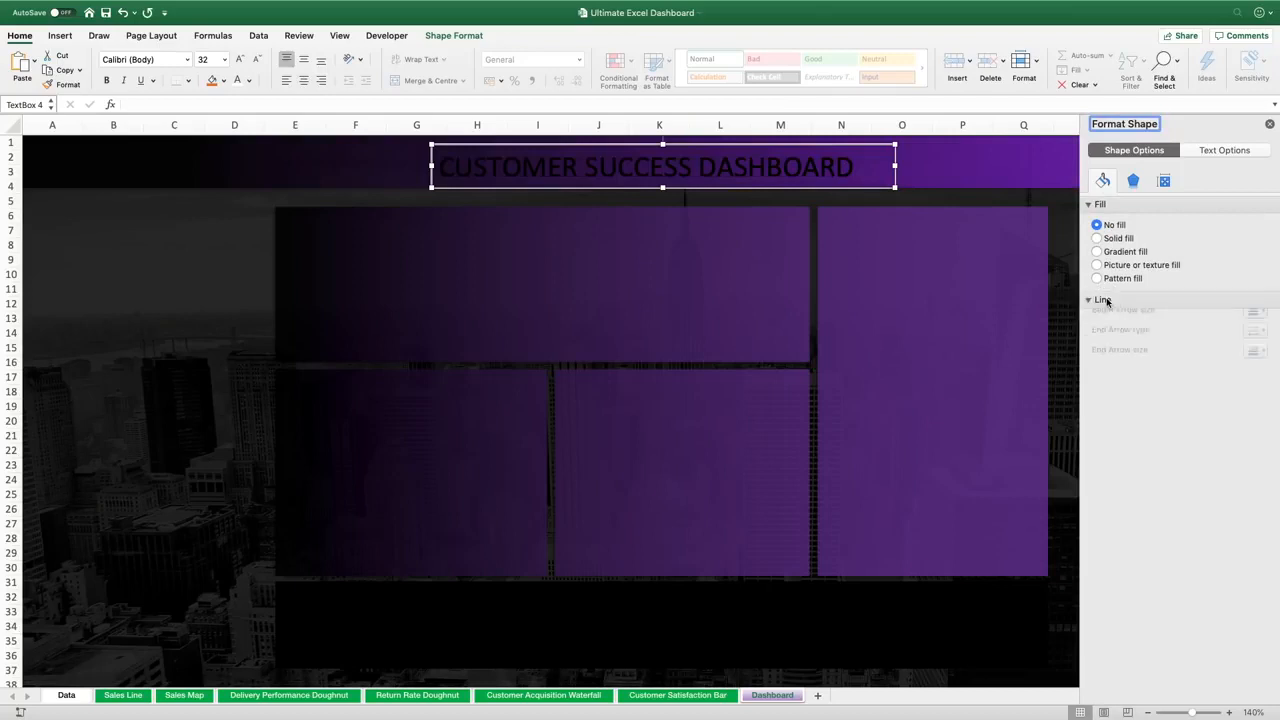
click(1100, 321)
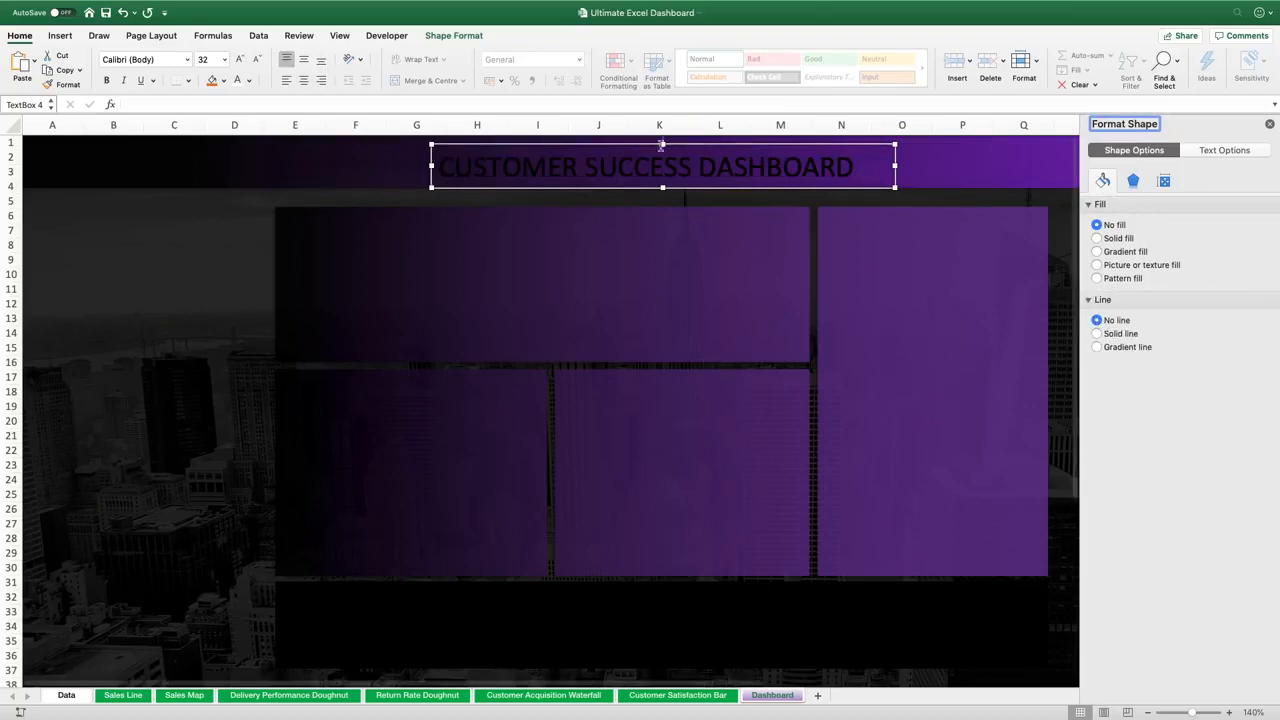
Make the title text white, centre it horizontally and vertically, and reposition the title box in the banner
click(246, 88)
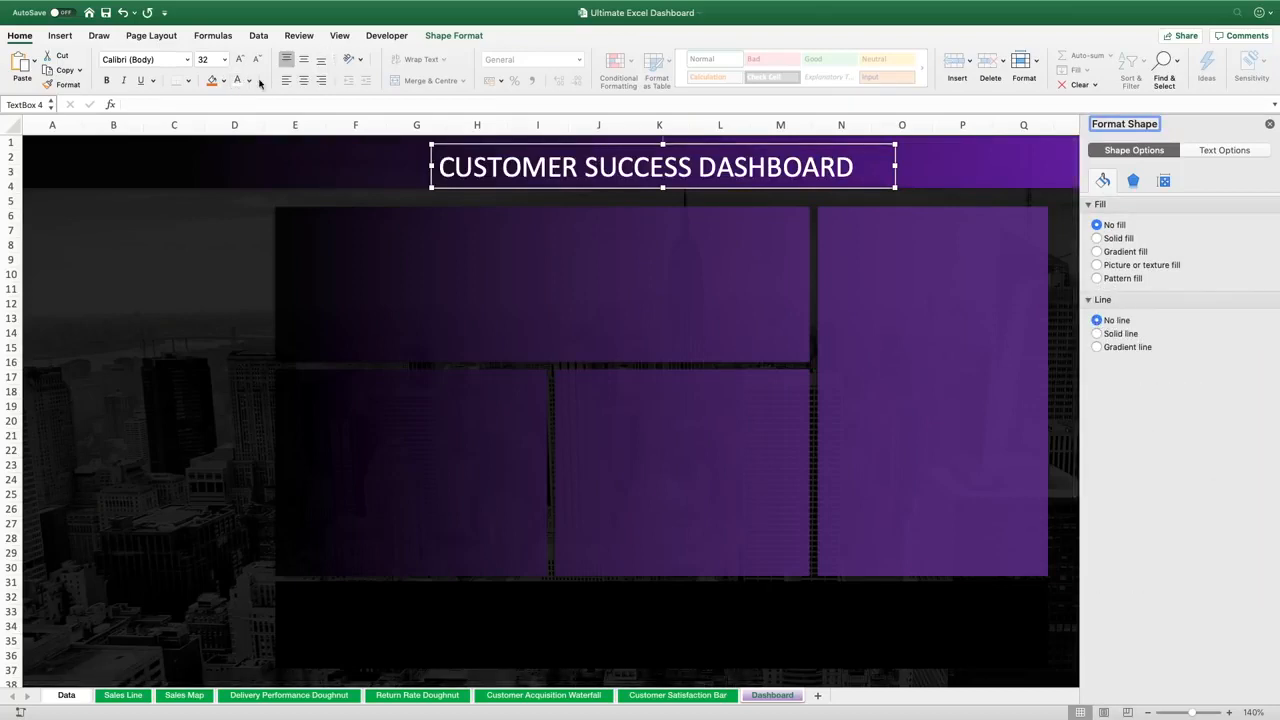
click(303, 80)
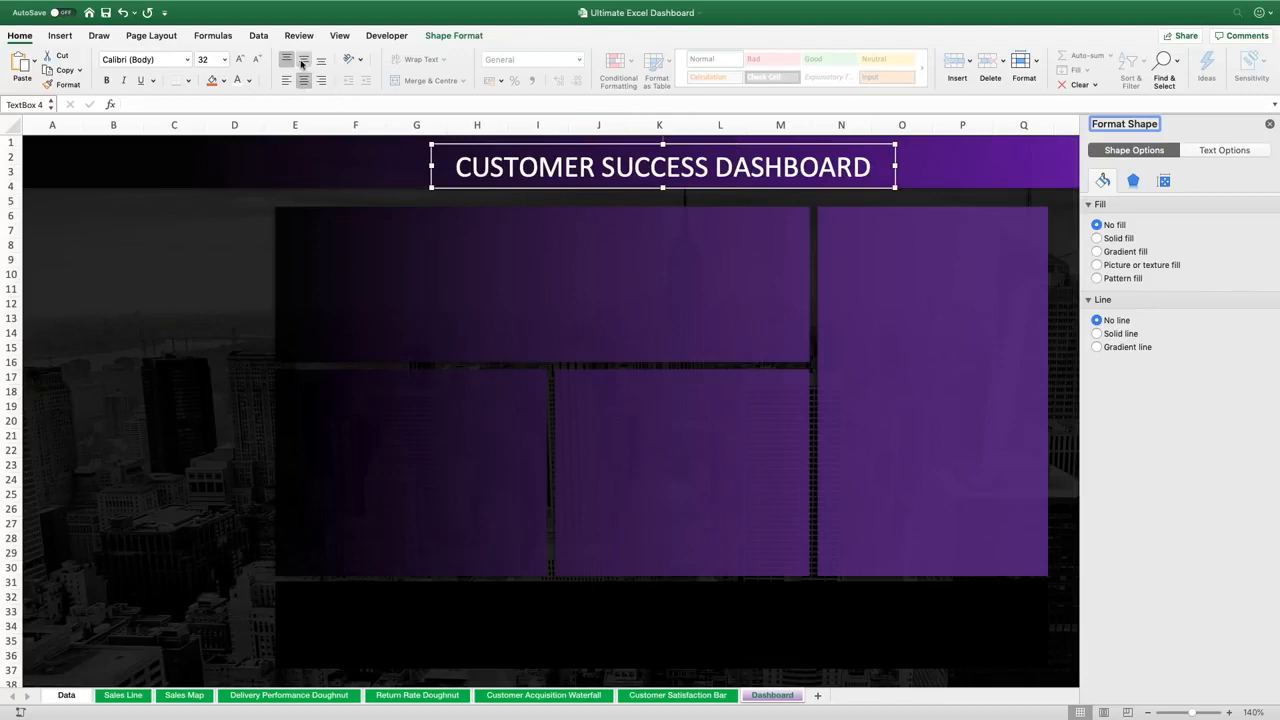
click(303, 59)
drag(831, 145, 834, 136)
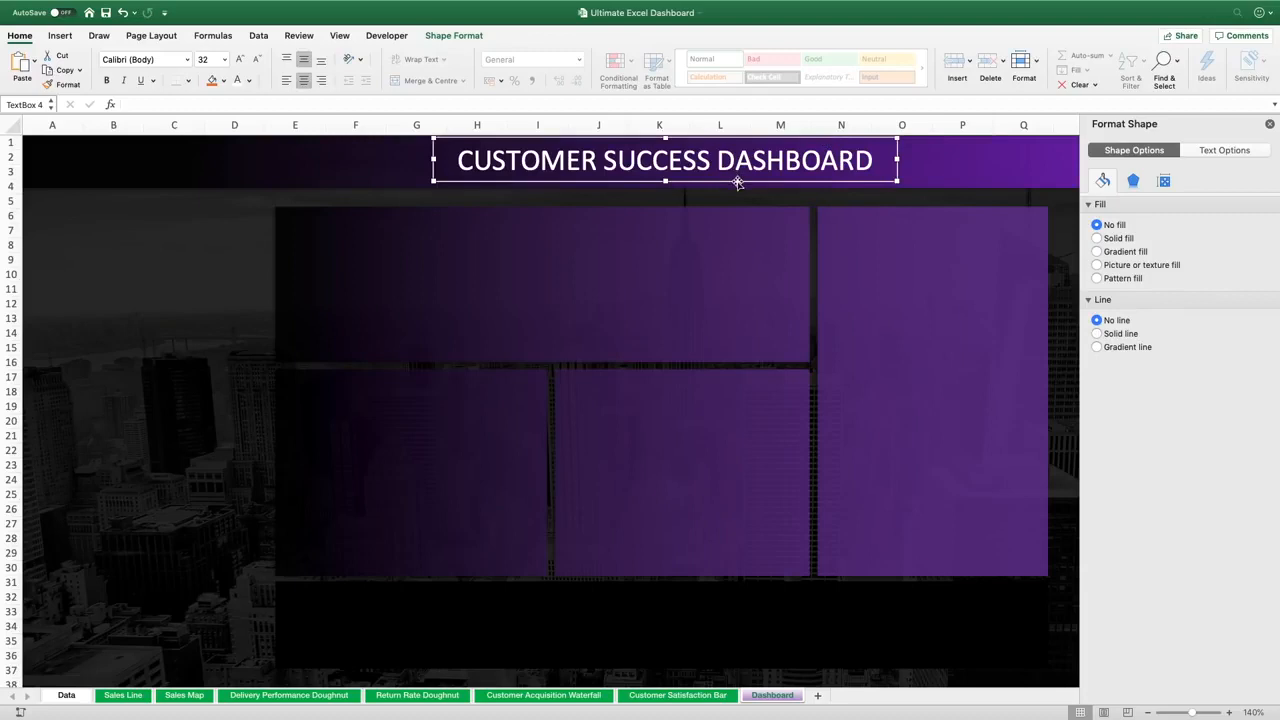
drag(737, 181, 737, 183)
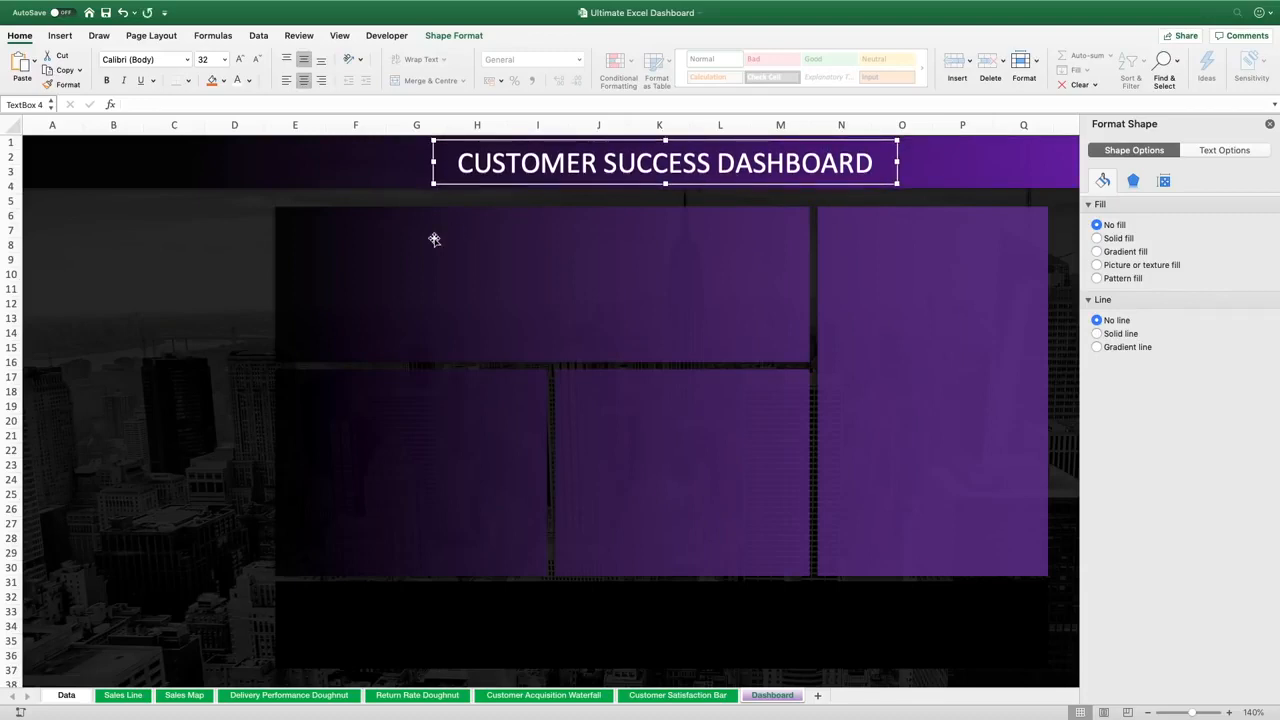
Draw a rounded rectangle about 1.7 by 0.35 inches in the top-left corner of the first dashboard panel
click(60, 36)
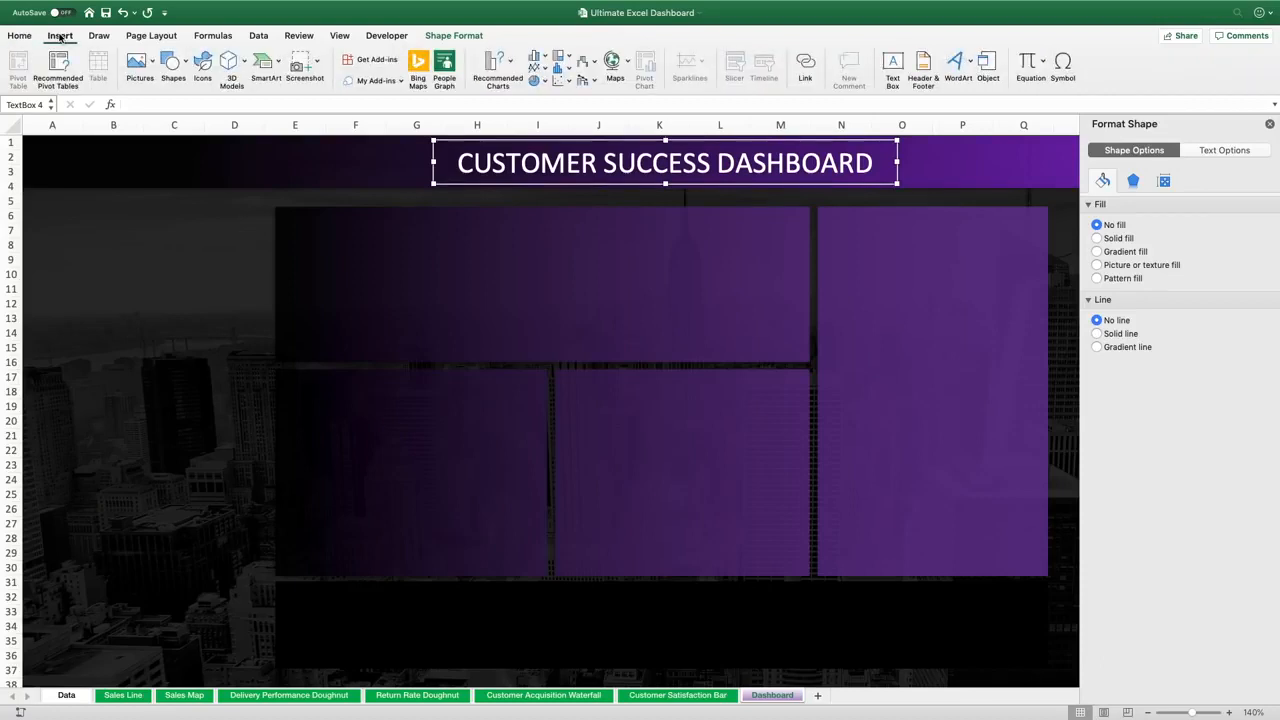
click(180, 60)
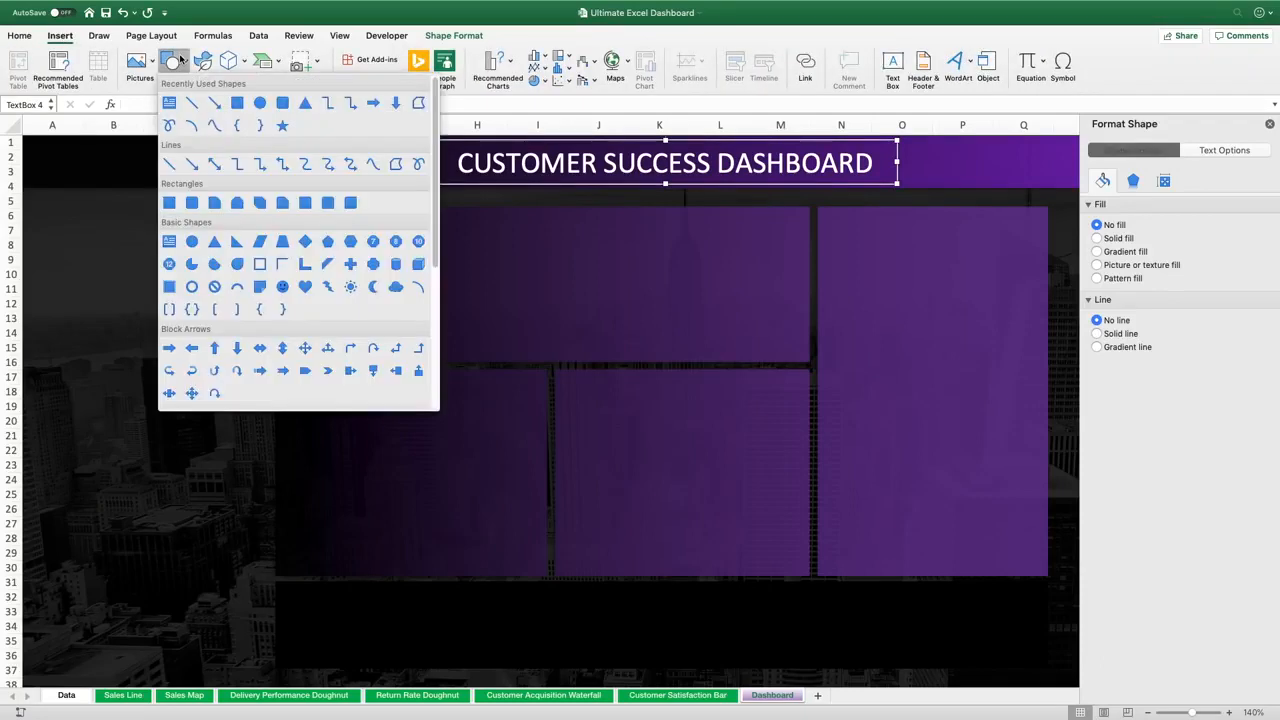
click(283, 104)
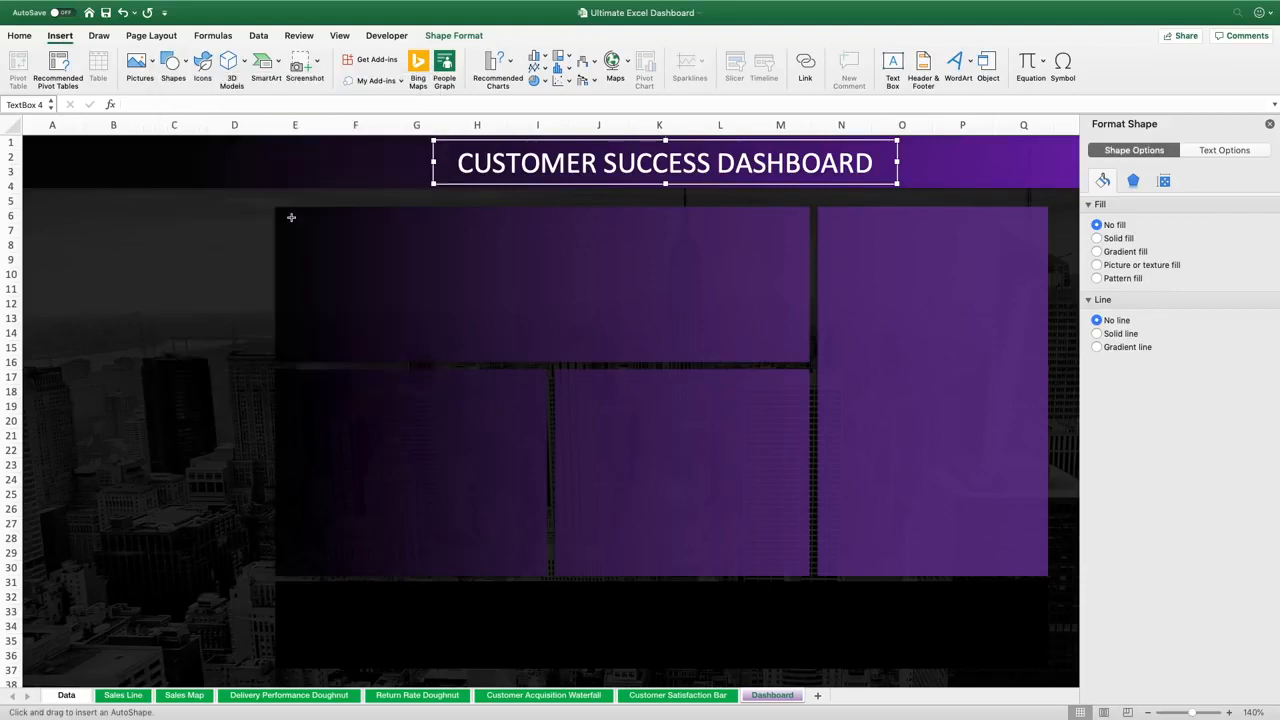
drag(288, 216, 383, 239)
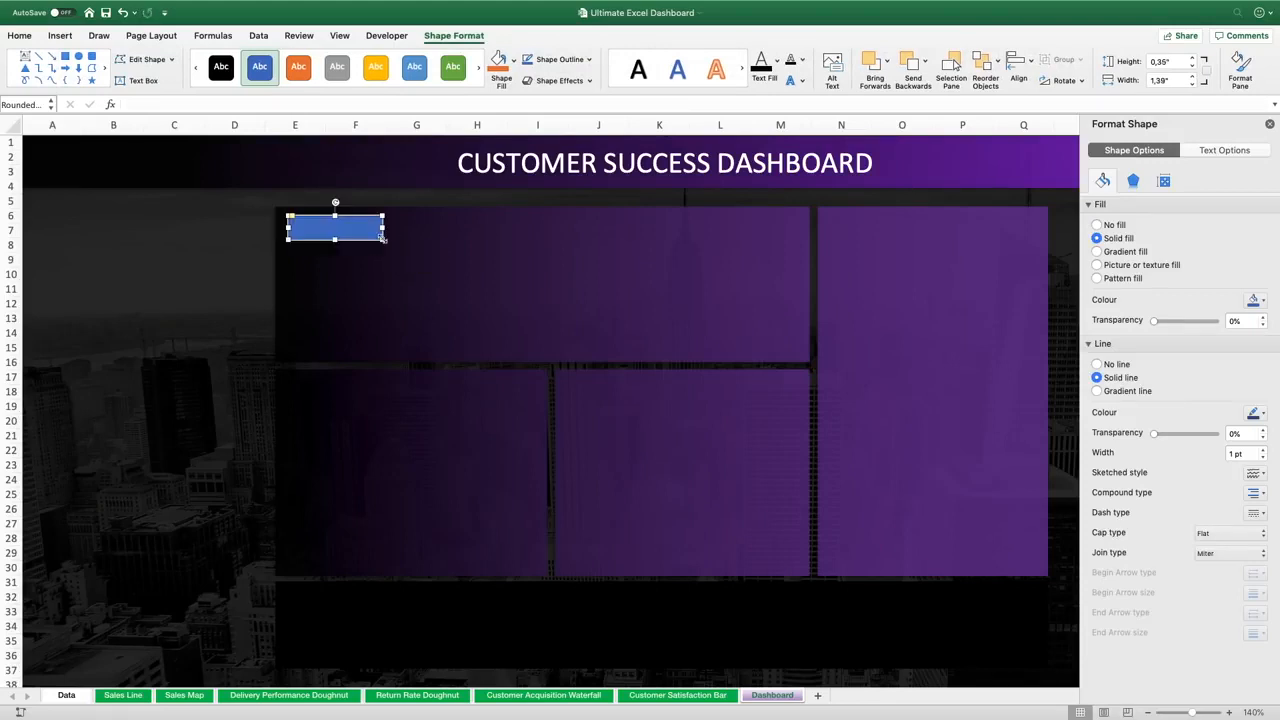
drag(291, 215, 404, 227)
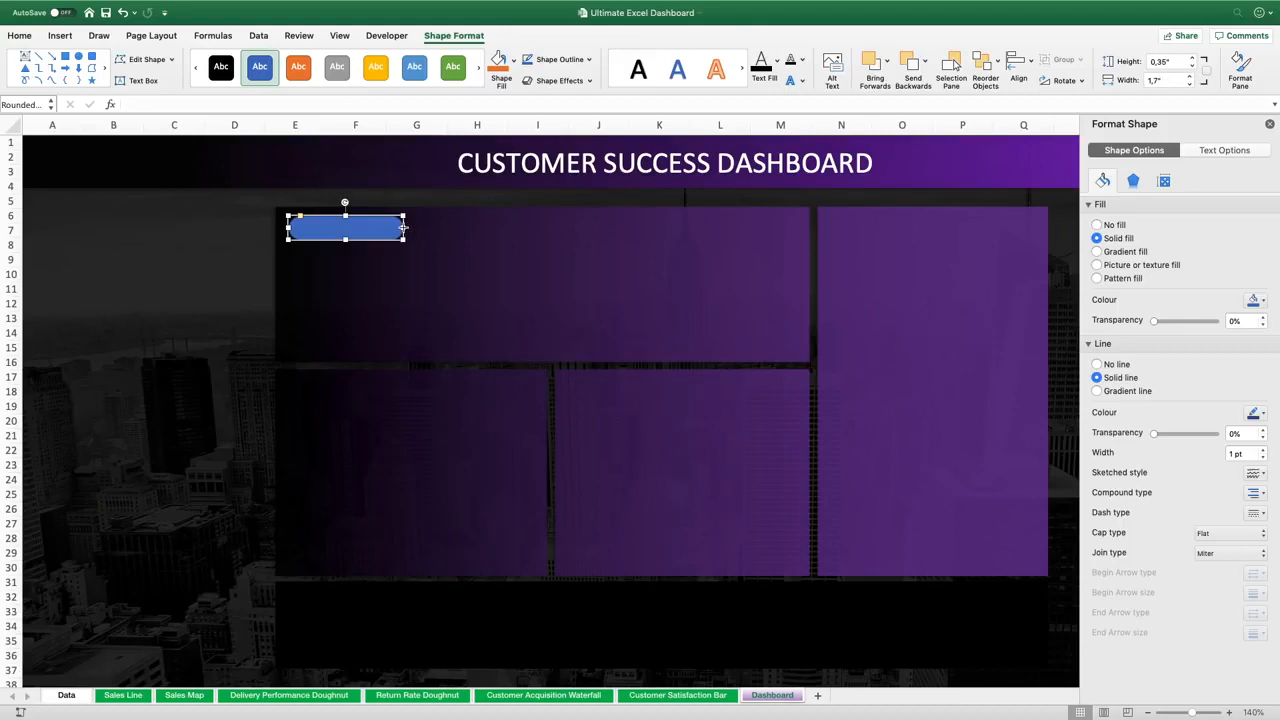
Give the rounded rectangle a white fill with 80% transparency and no outline
click(1256, 300)
click(1161, 337)
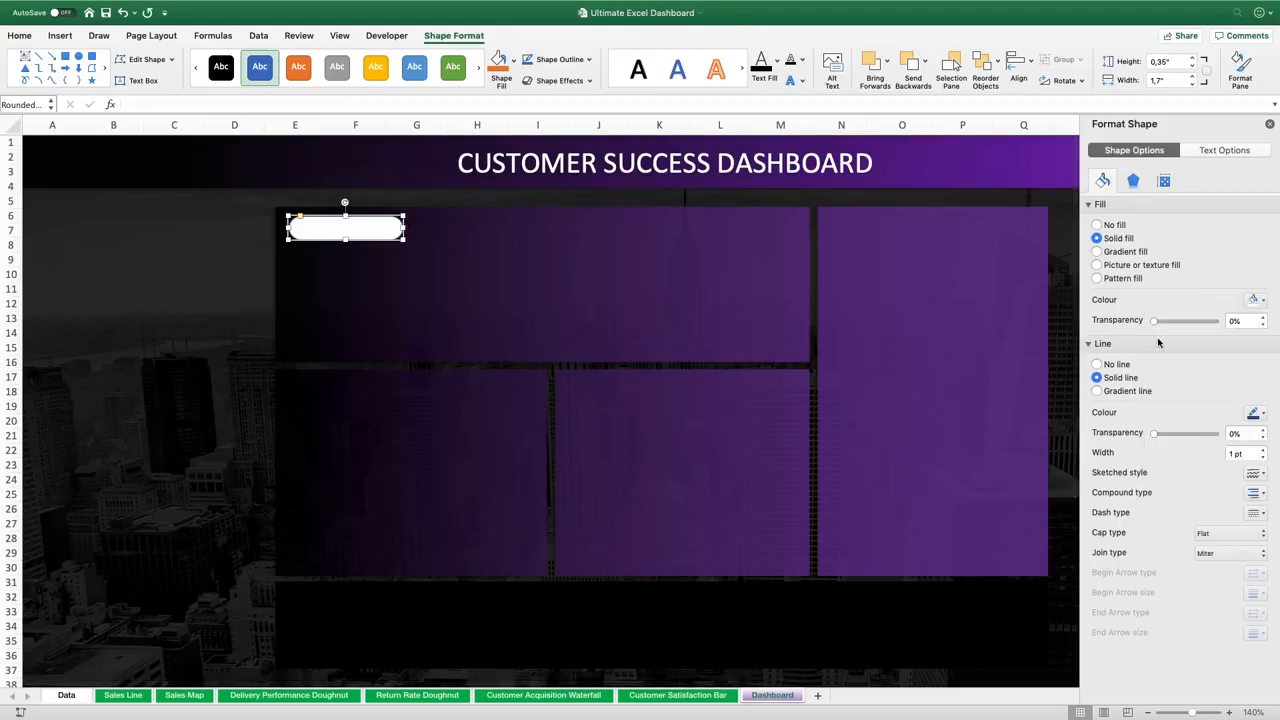
click(1097, 365)
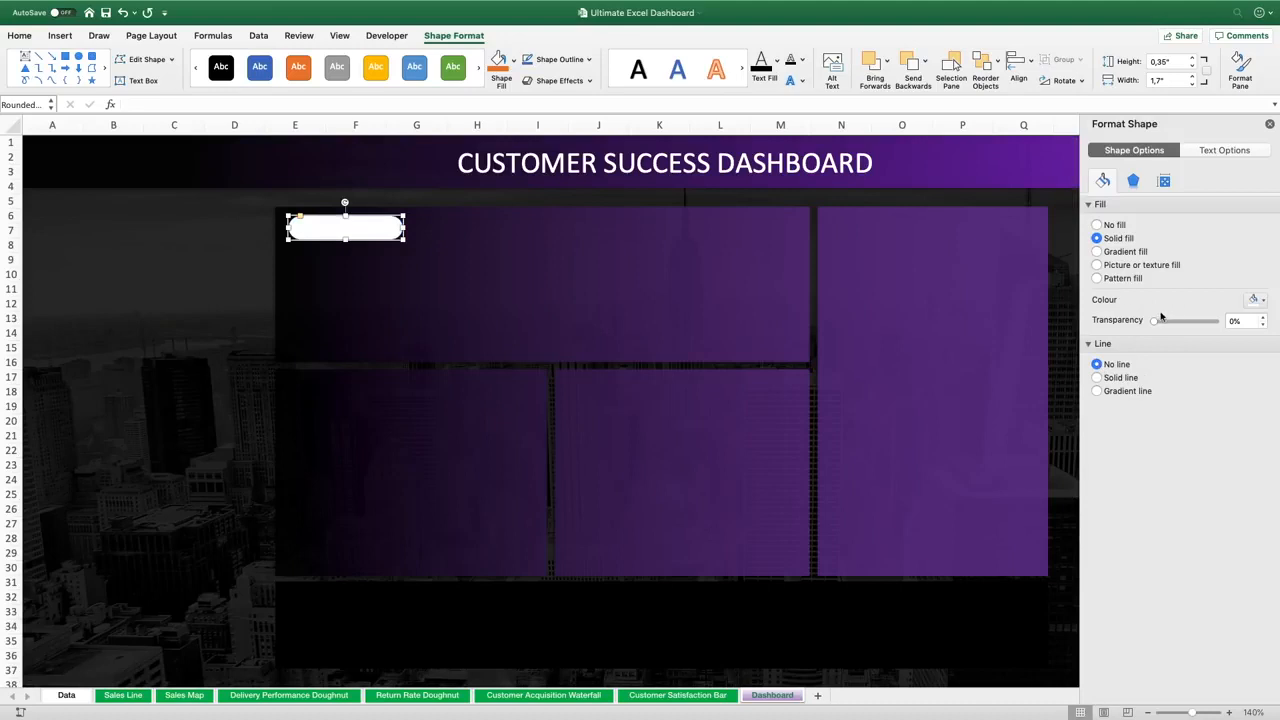
drag(1157, 320, 1211, 320)
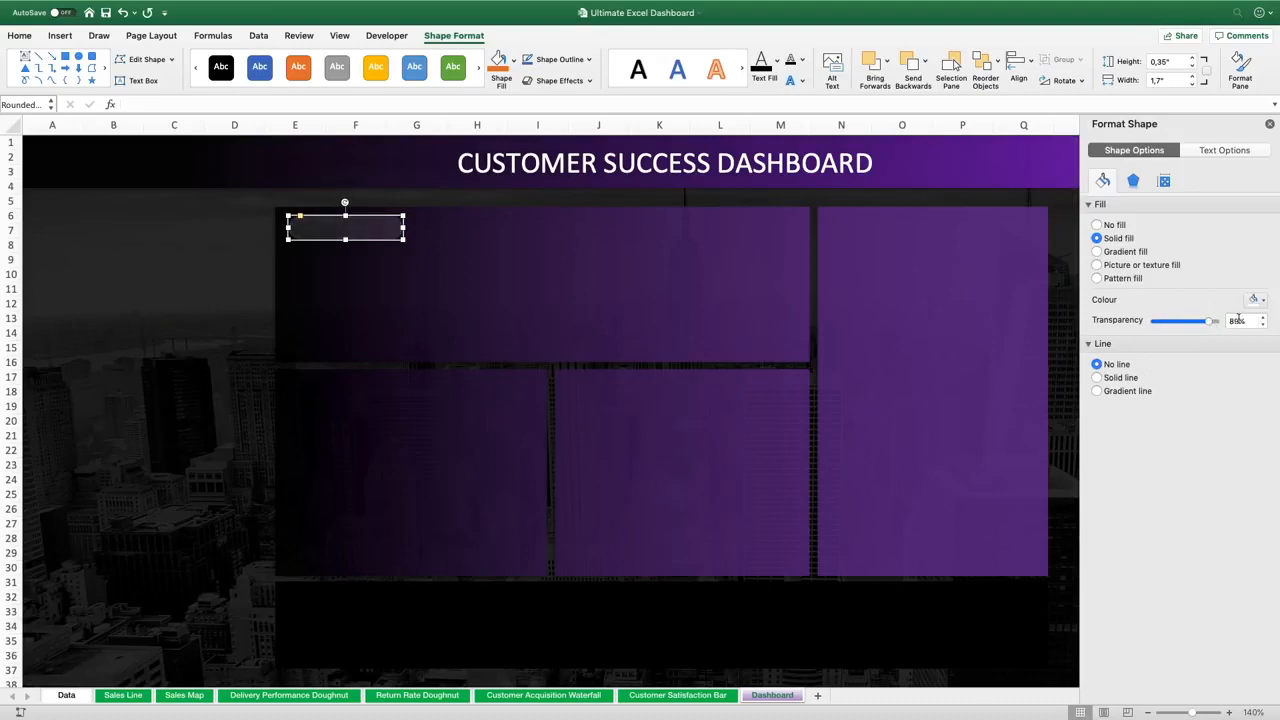
click(1262, 325)
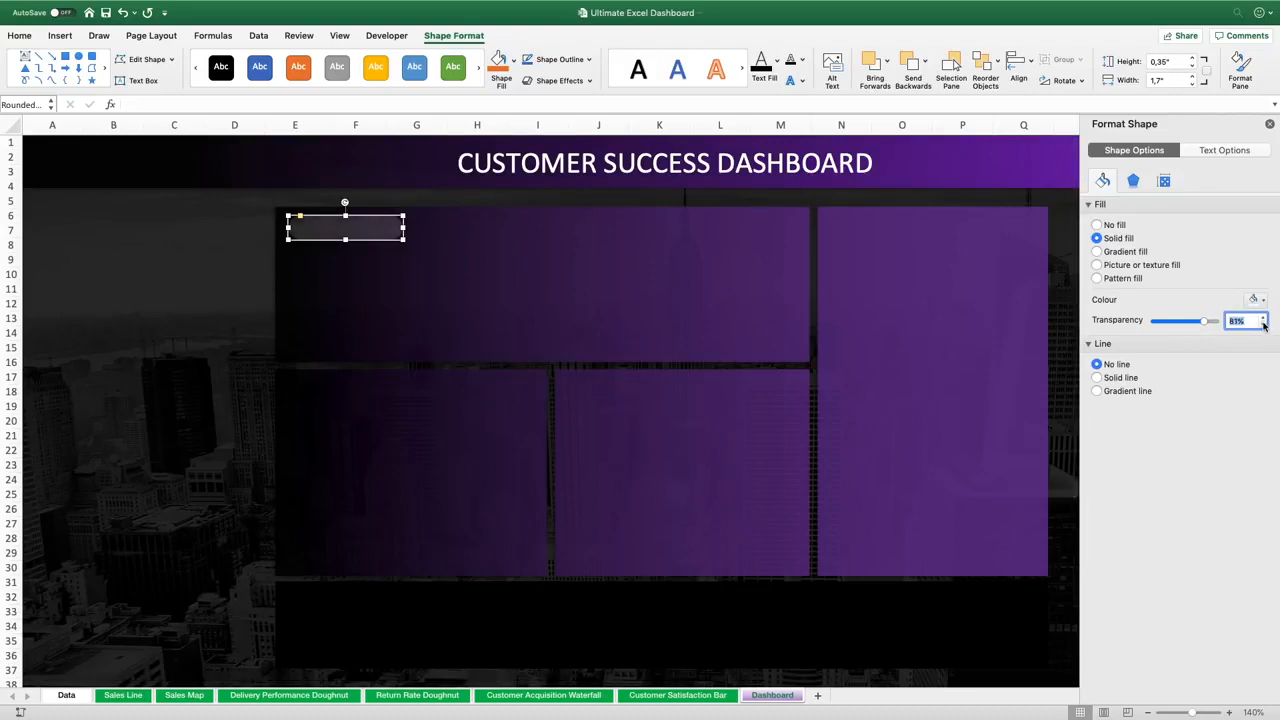
click(229, 292)
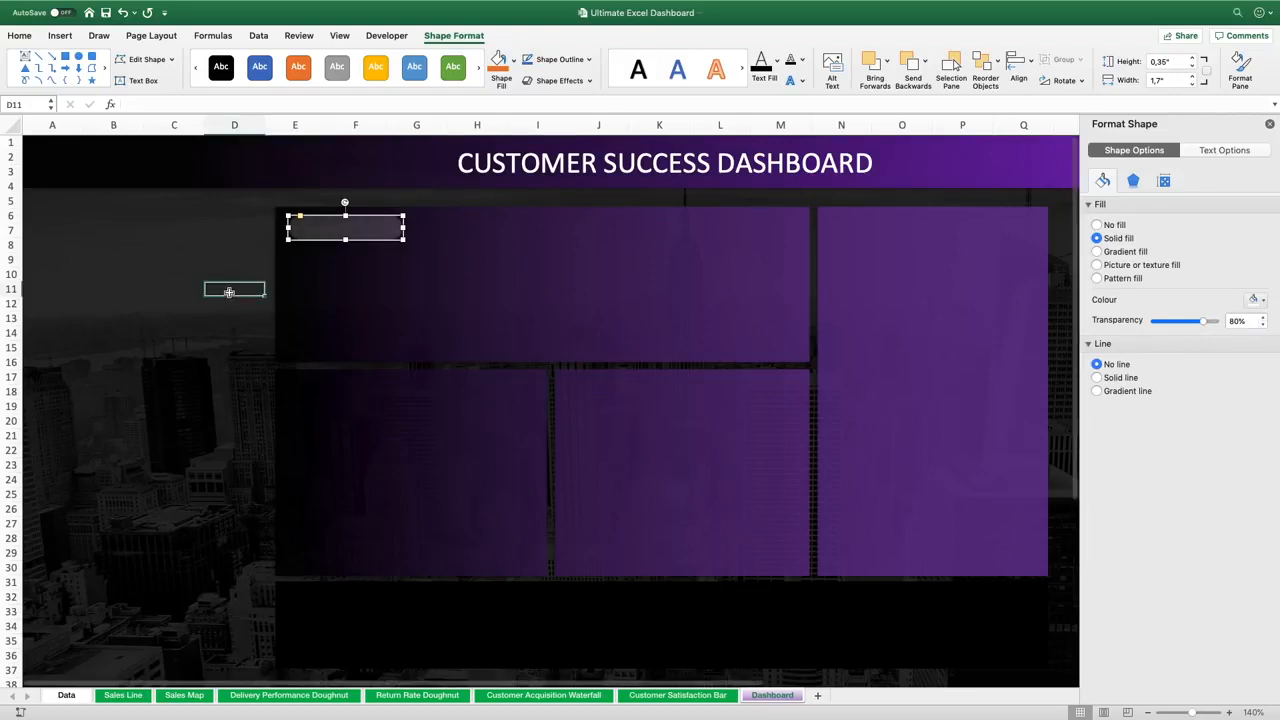
Nudge the rounded label slightly left and duplicate it into the top-left corners of the other three panels
click(355, 226)
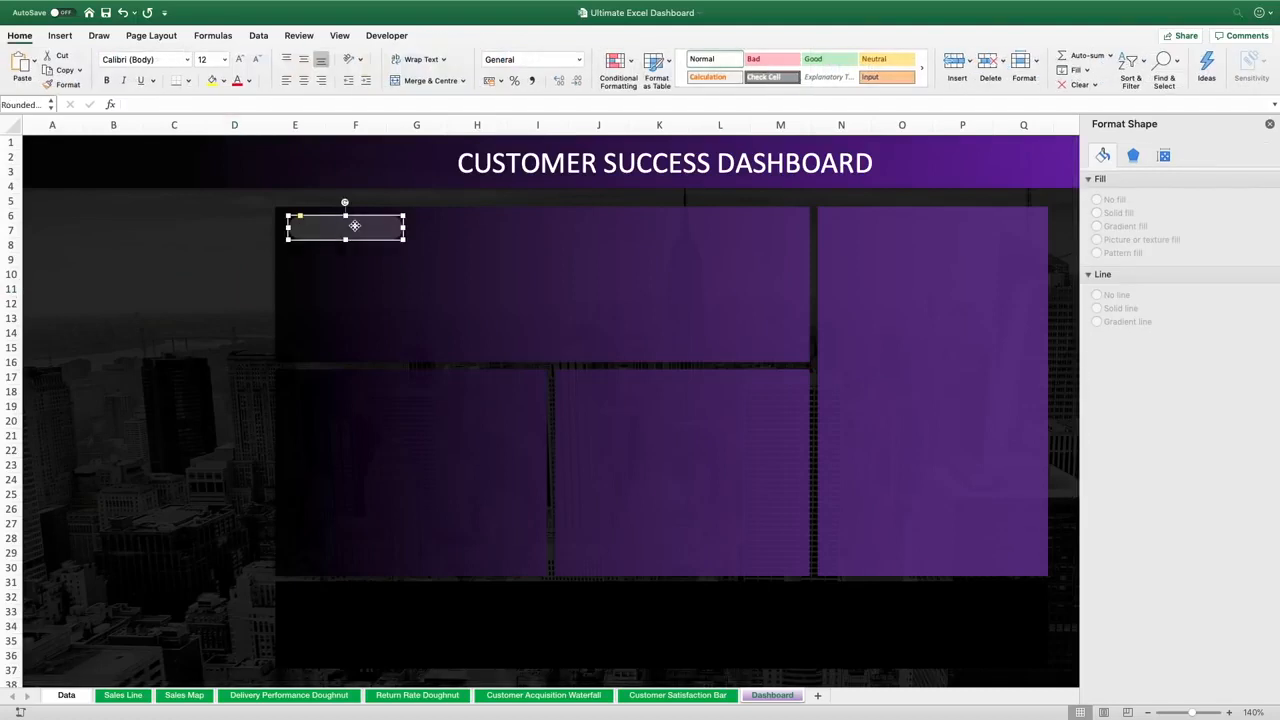
key(Left)
key(Left)
key(Left)
key(Left)
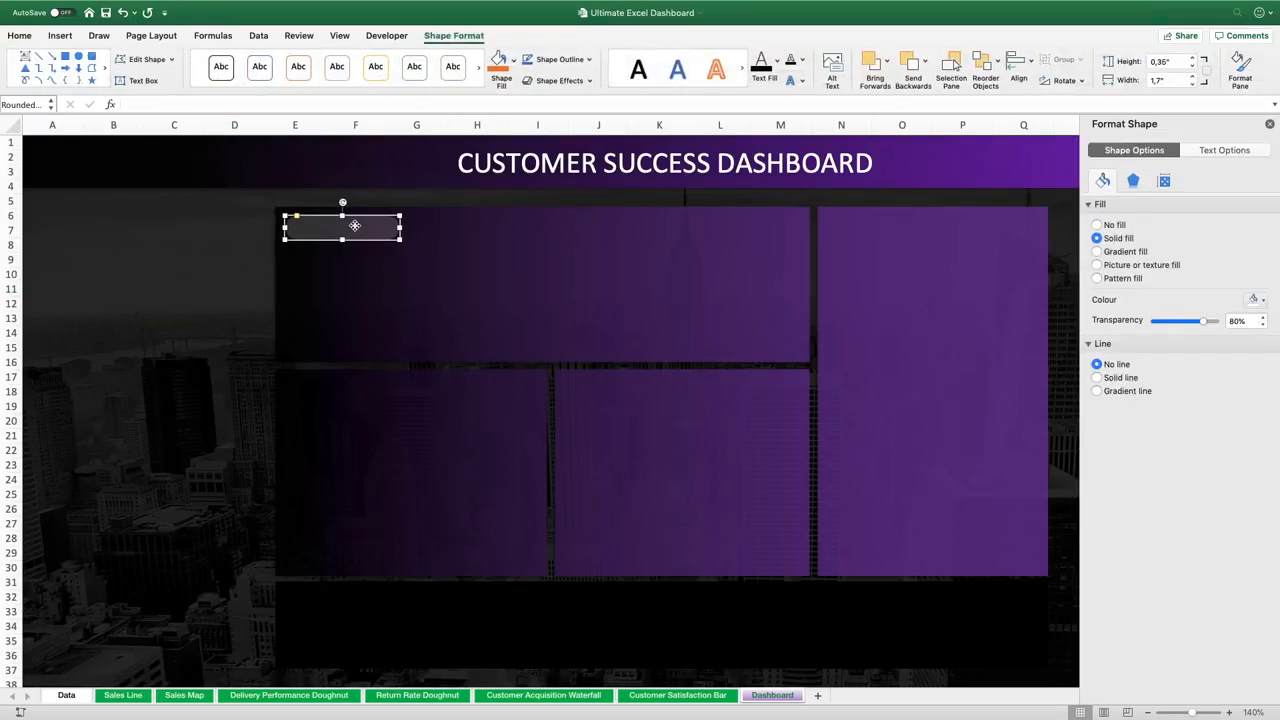
key(Left)
drag(354, 229, 366, 386)
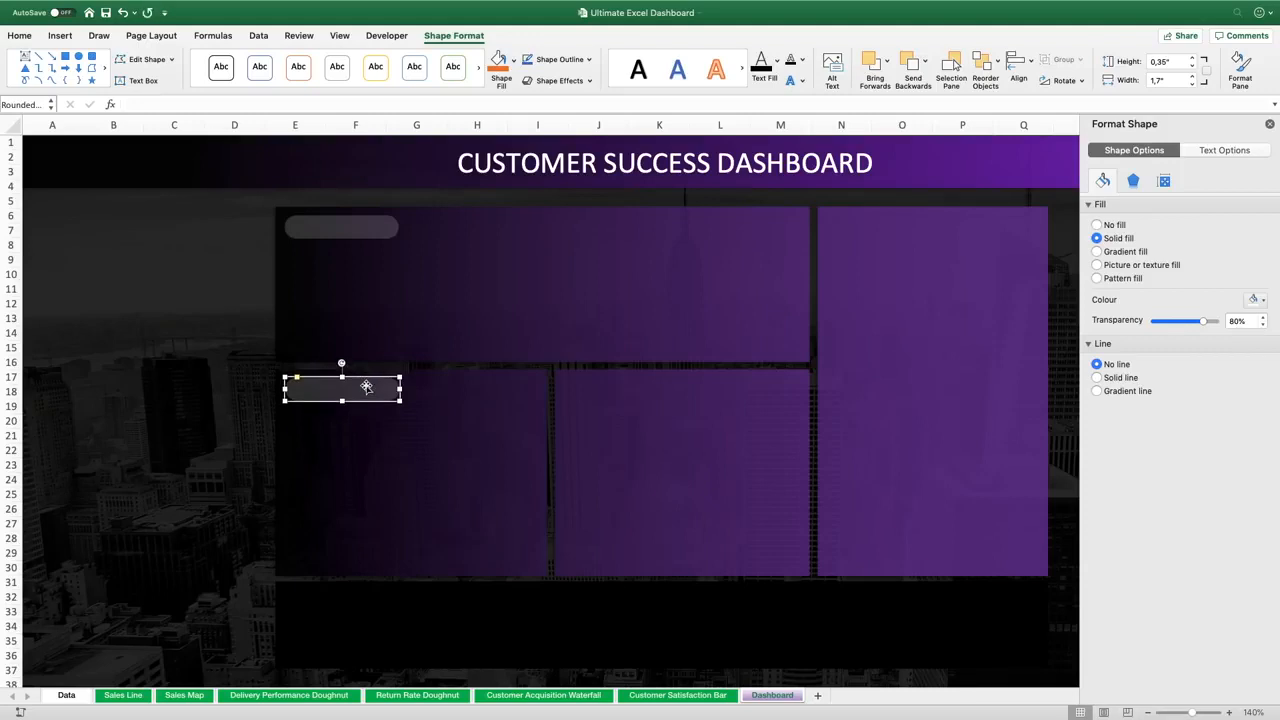
click(261, 402)
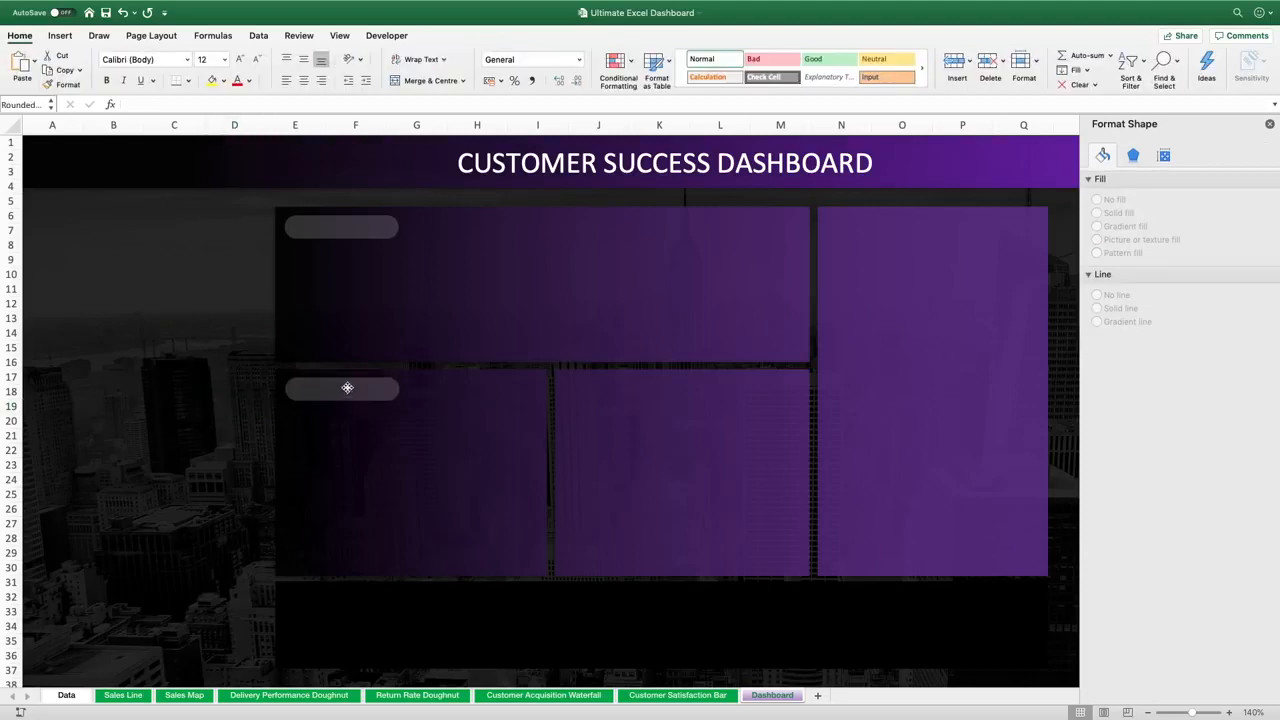
click(346, 389)
drag(347, 387, 895, 225)
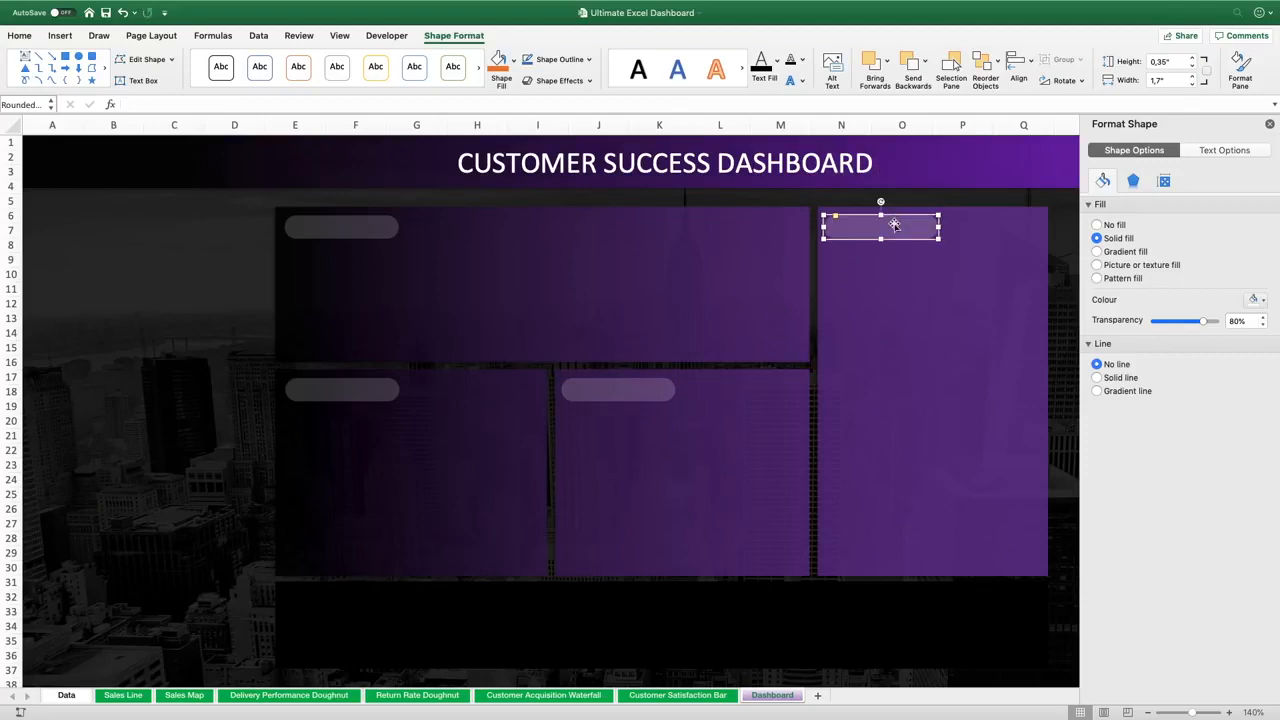
click(1061, 240)
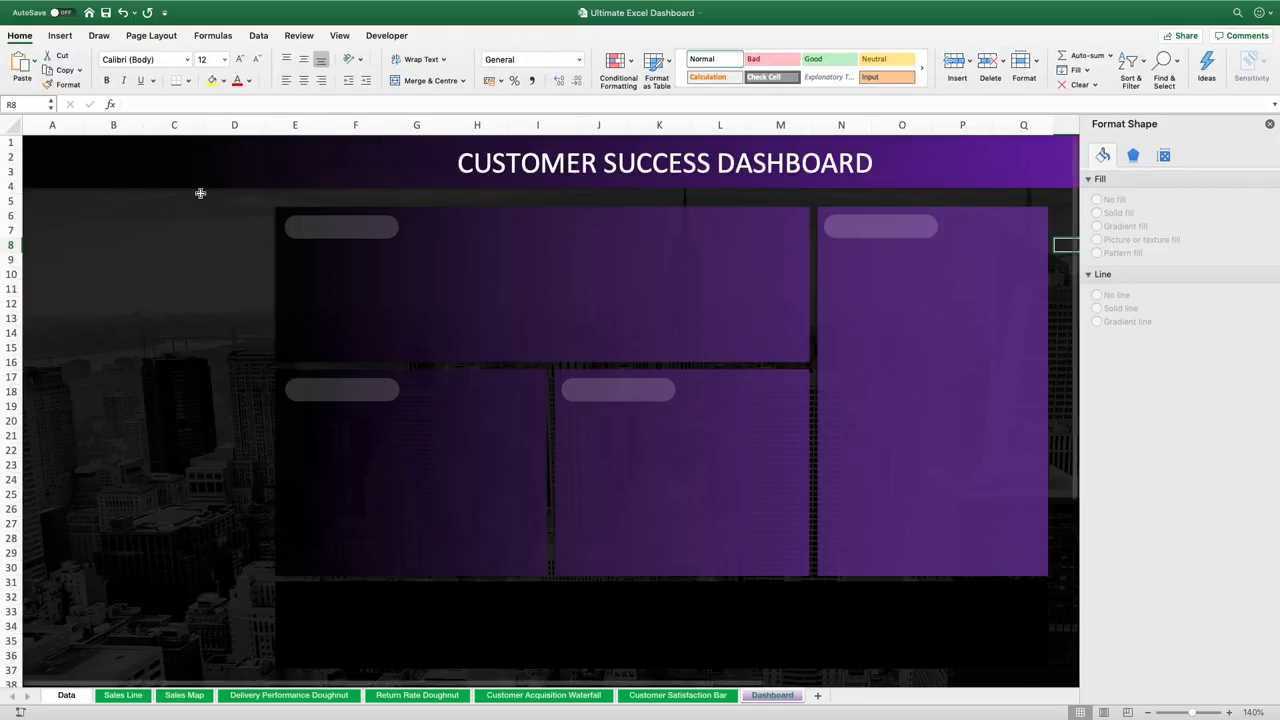
Insert a set of analytics and business icons, including a trend chart, a magnifying glass and a people group
click(59, 36)
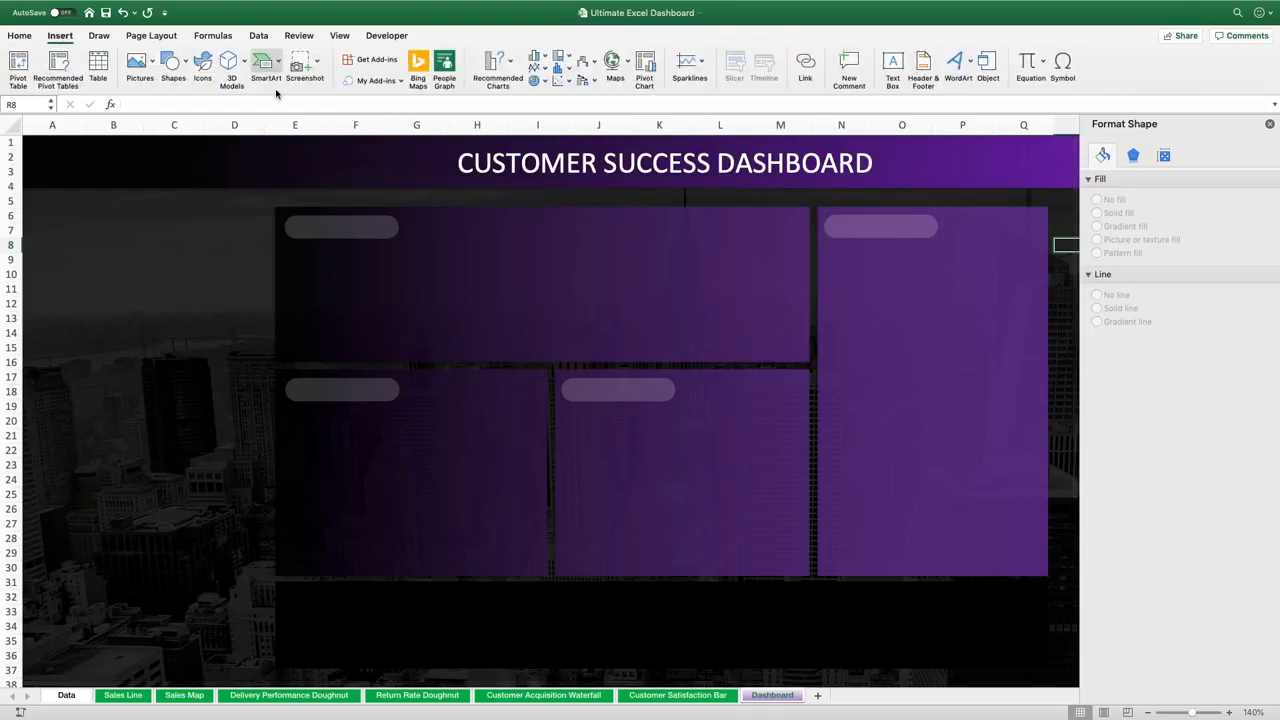
click(203, 63)
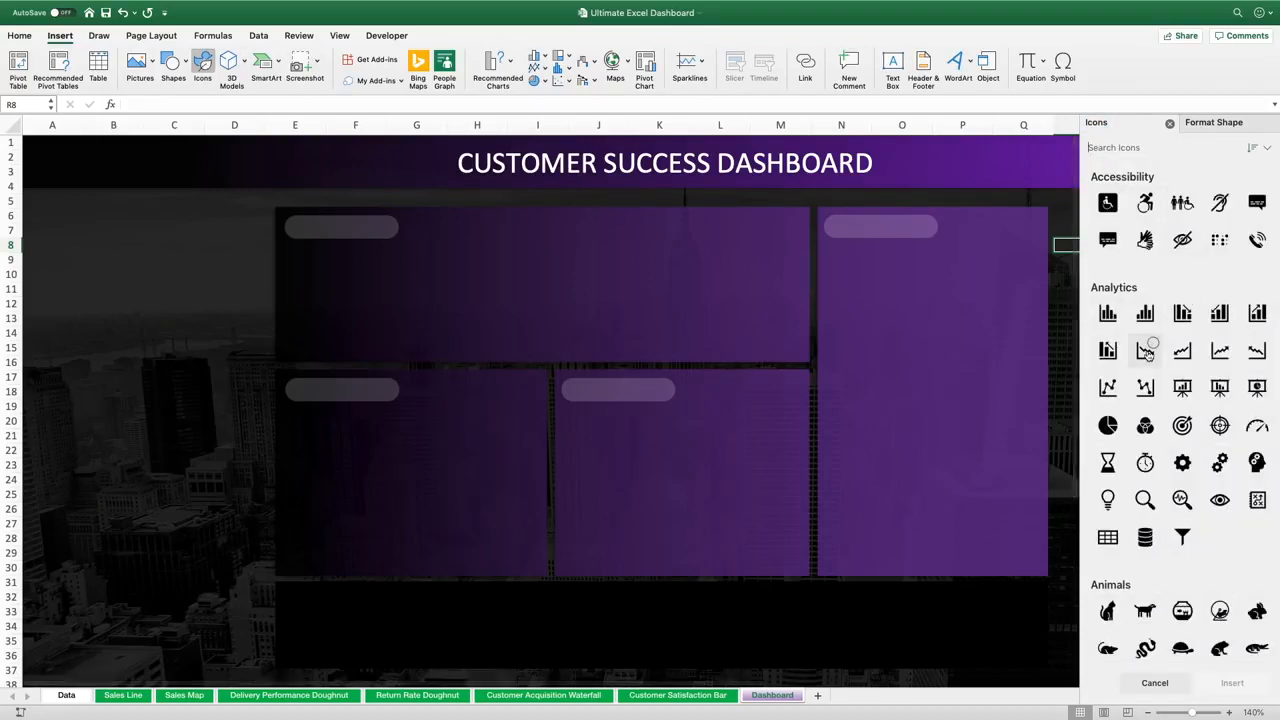
click(1108, 385)
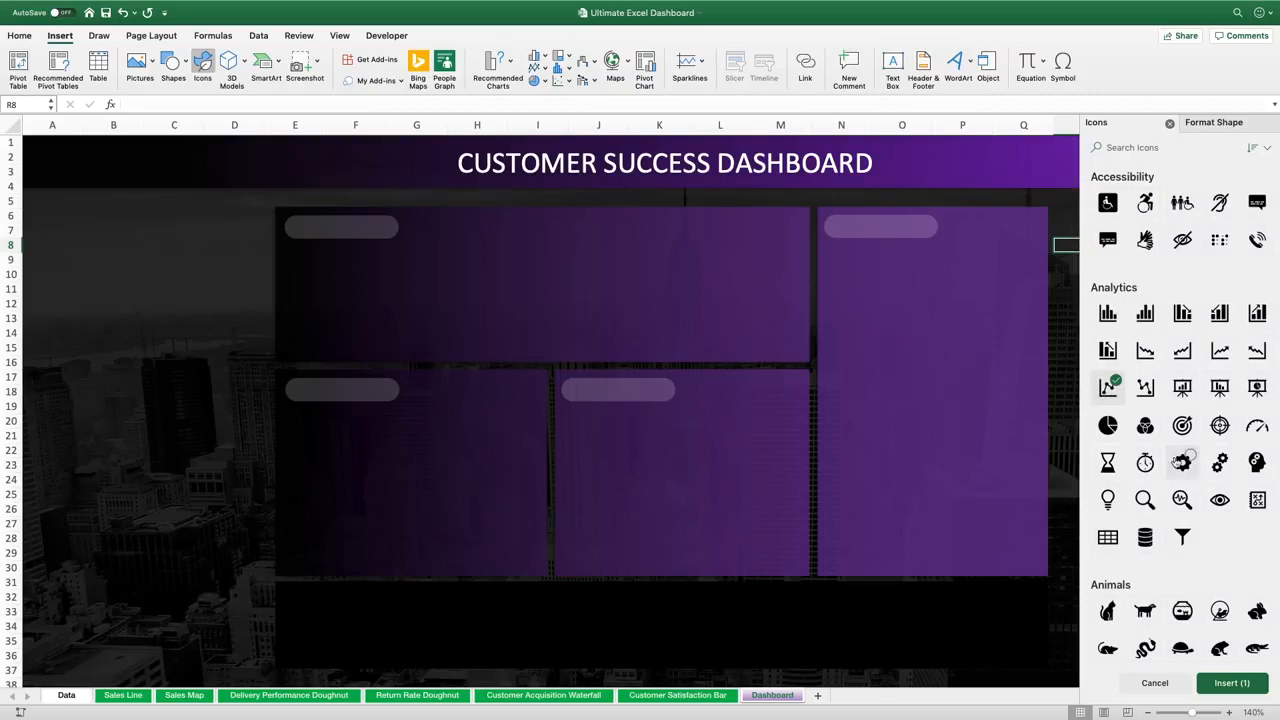
scroll(1178, 460, down, 1)
scroll(1177, 462, down, 3)
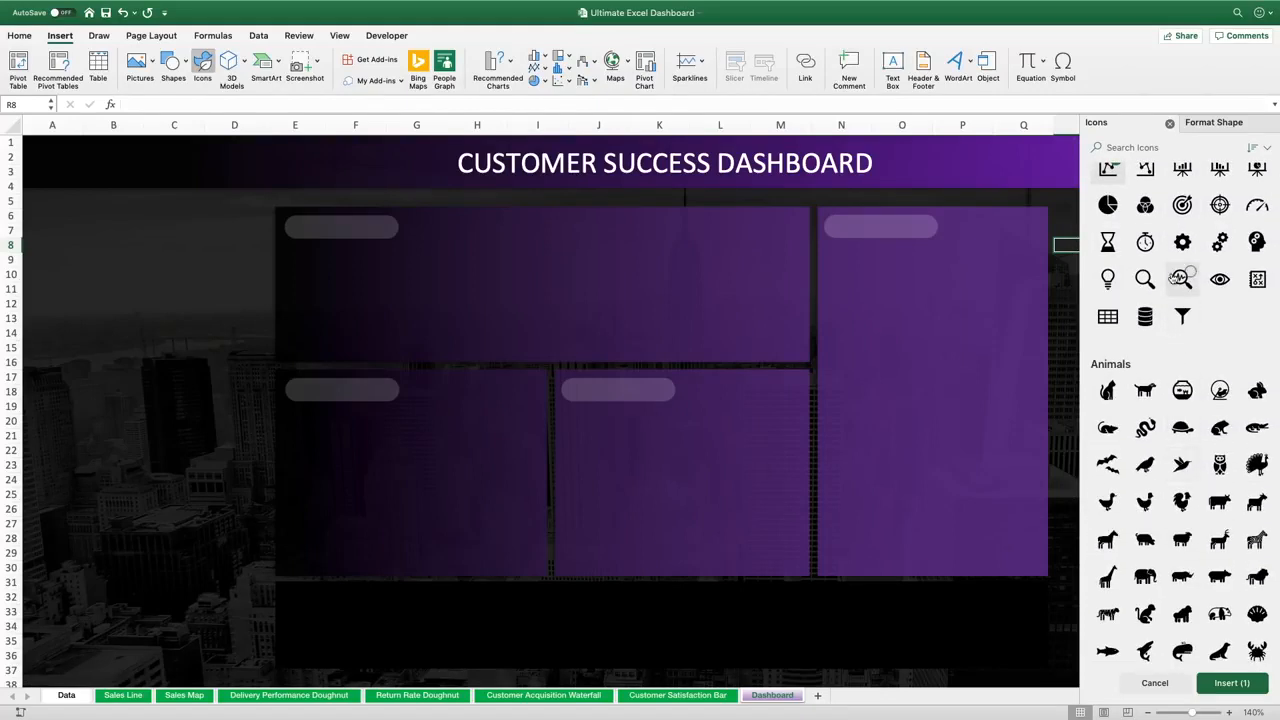
click(1181, 278)
scroll(1180, 278, up, 2)
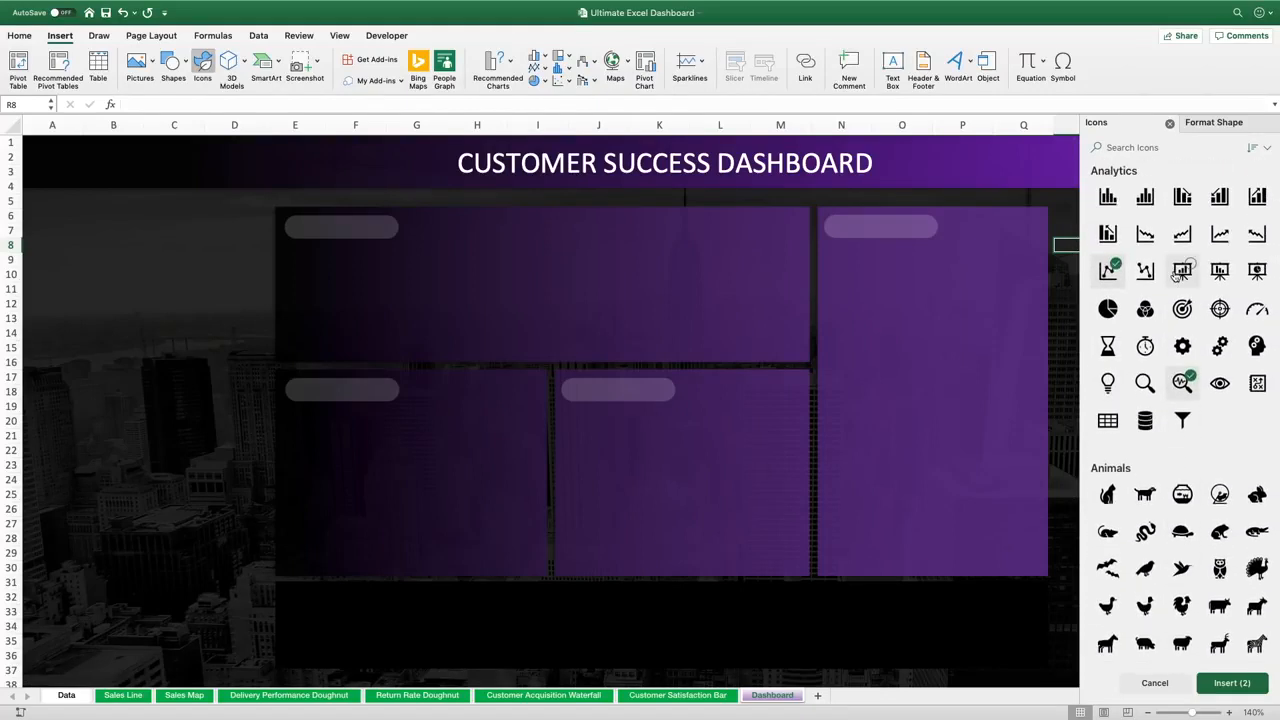
scroll(1178, 276, down, 15)
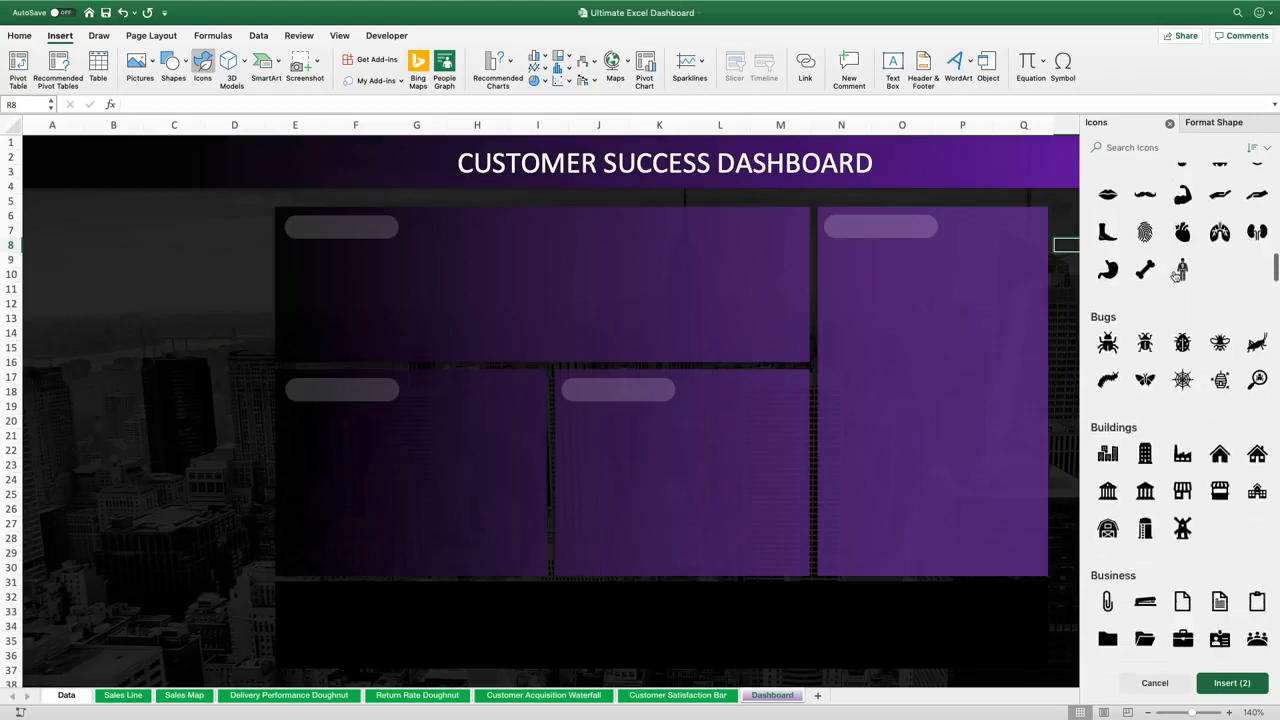
scroll(1177, 276, down, 10)
scroll(1177, 276, up, 4)
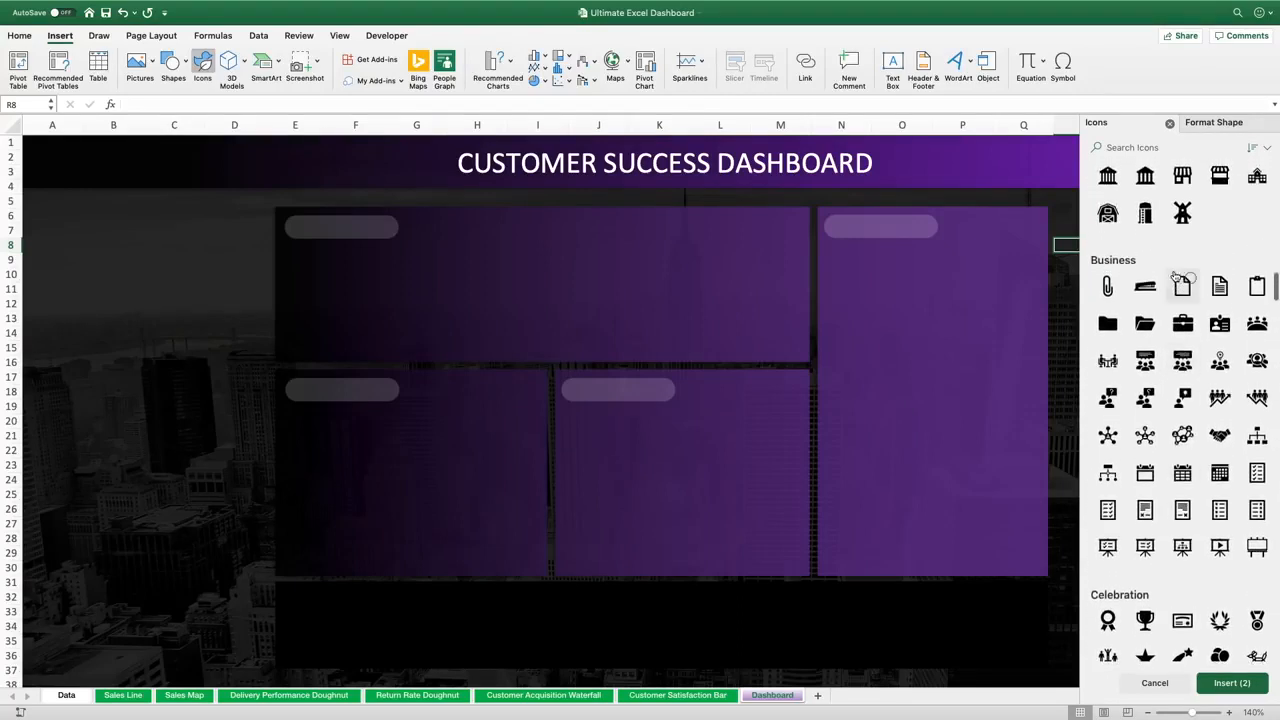
click(1257, 360)
scroll(1106, 432, down, 1)
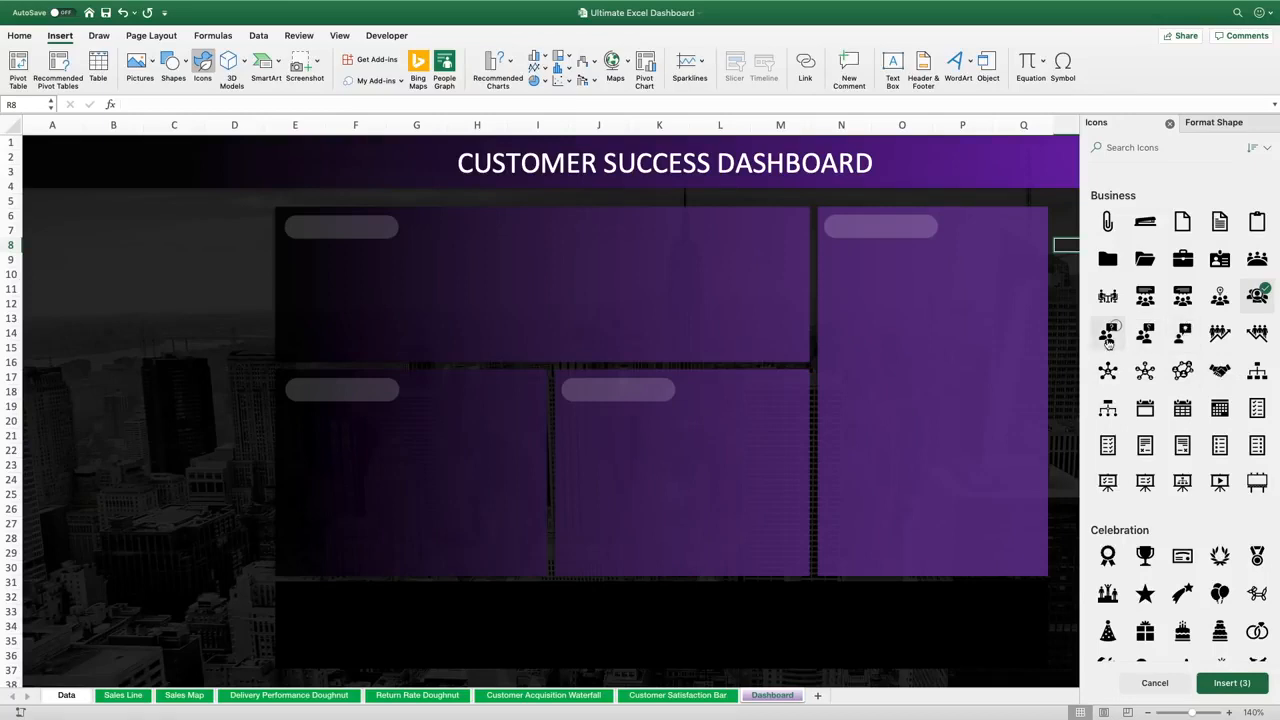
click(1254, 677)
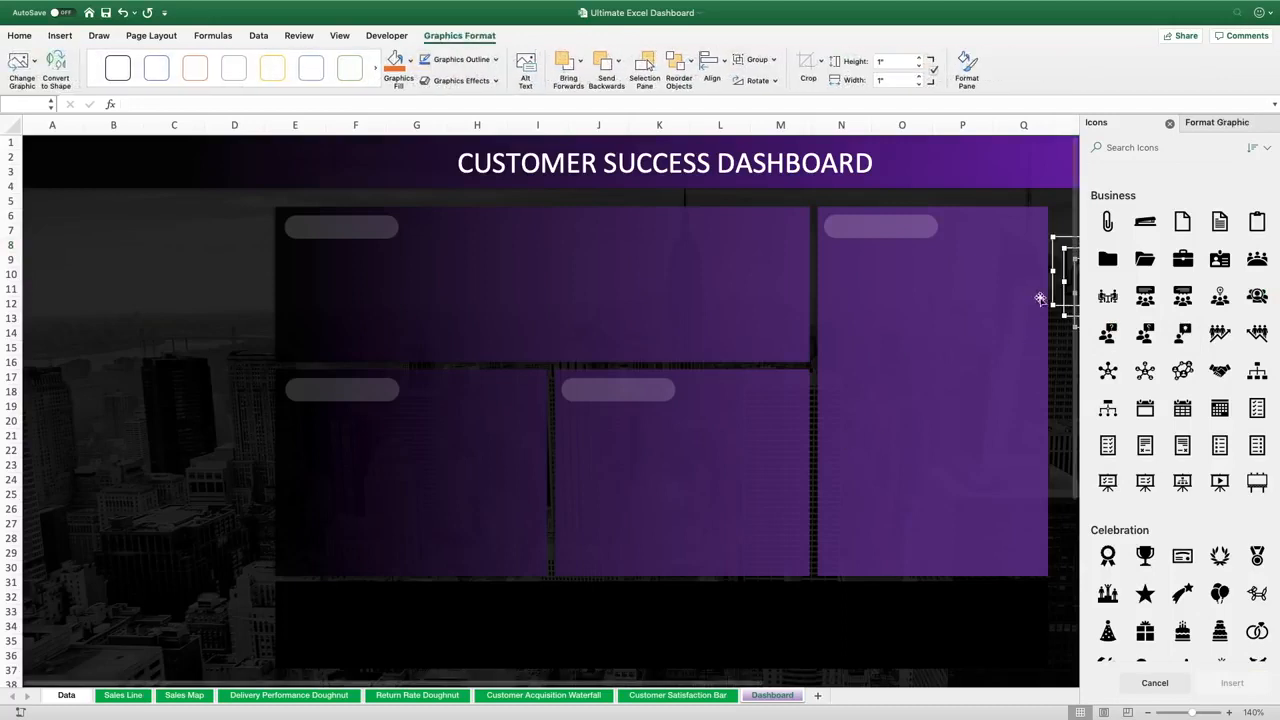
Move the inserted icons onto the first dashboard panel and give them a white solid fill
drag(1052, 281, 636, 332)
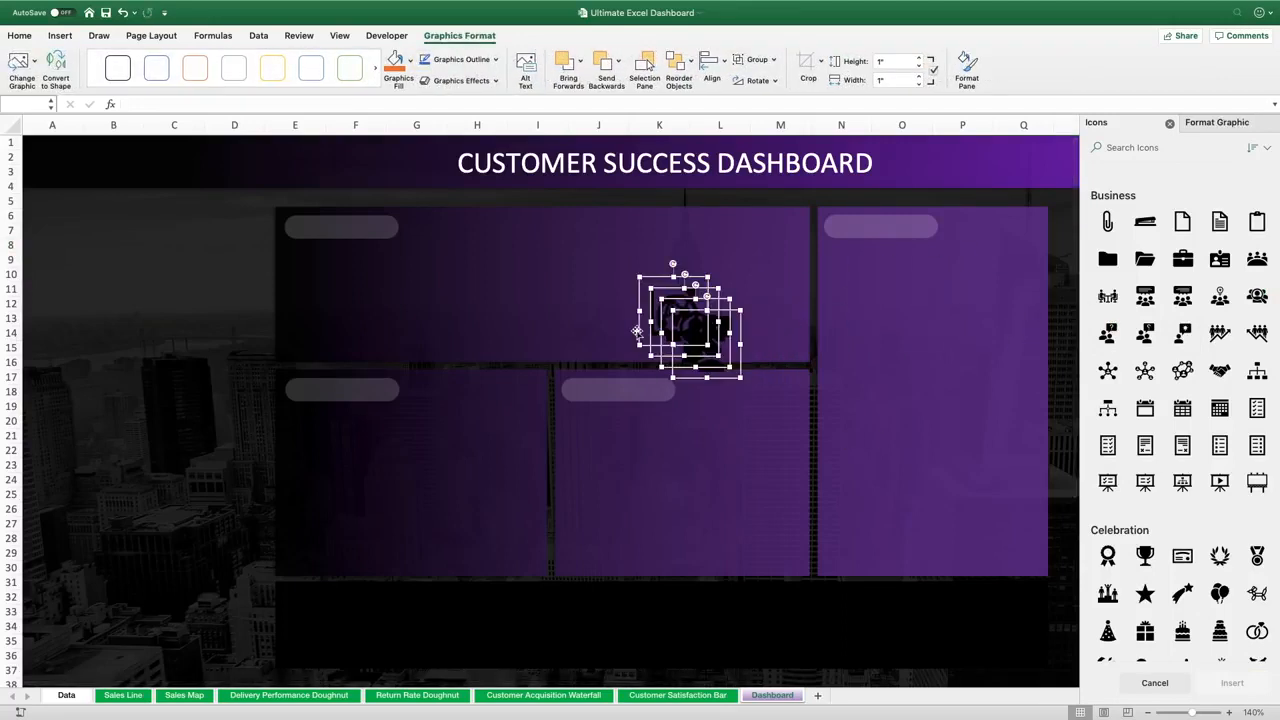
click(1226, 122)
click(1261, 279)
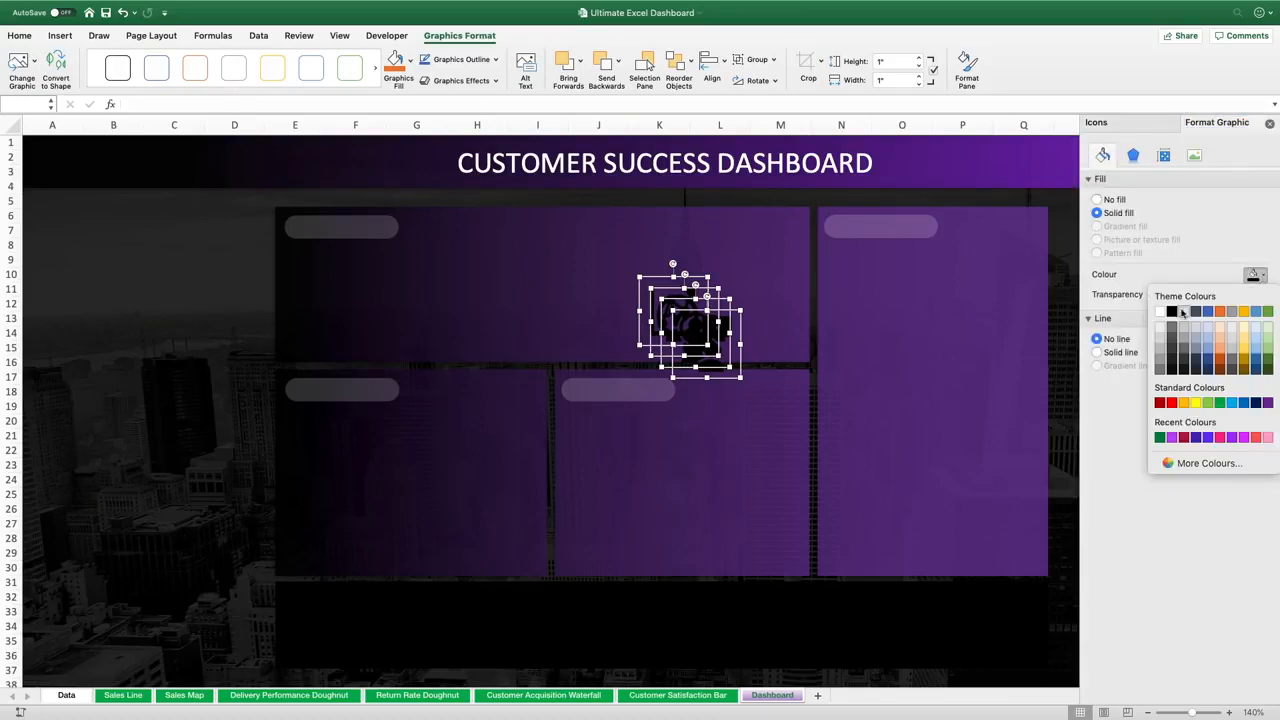
click(1158, 310)
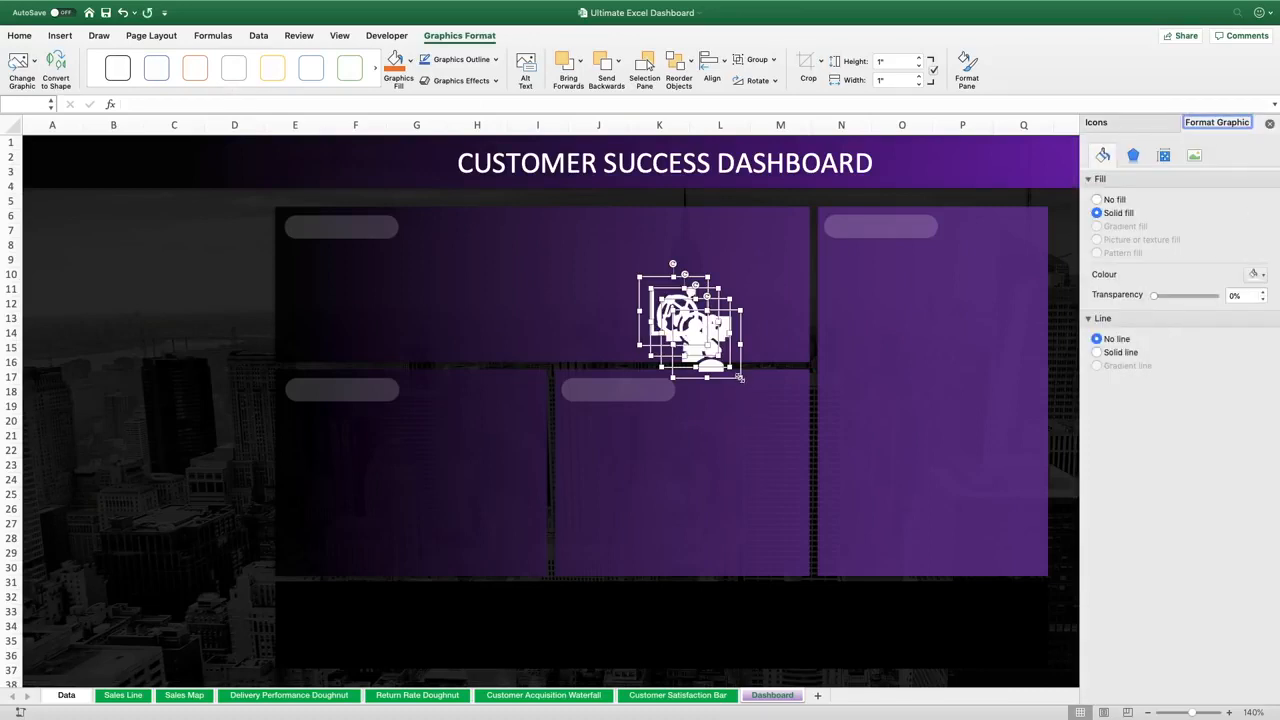
Shrink the icons to 0.3 inches high and wide
drag(740, 377, 686, 323)
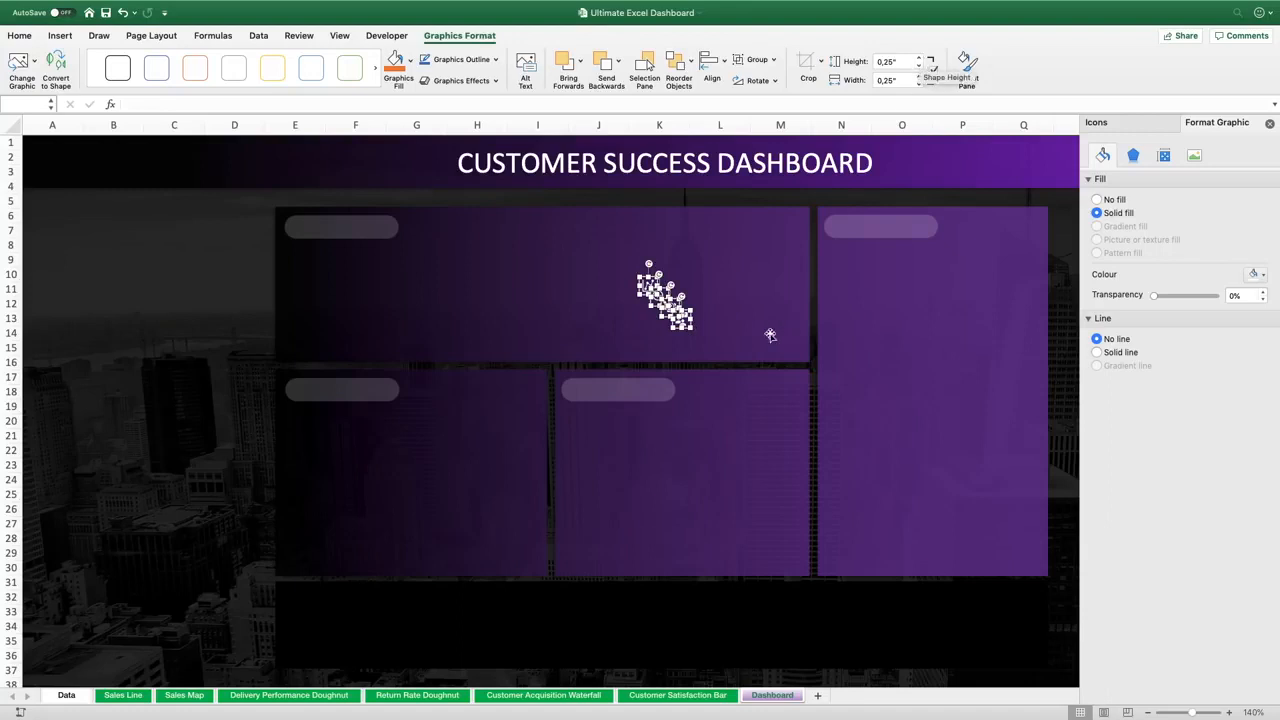
drag(690, 328, 694, 331)
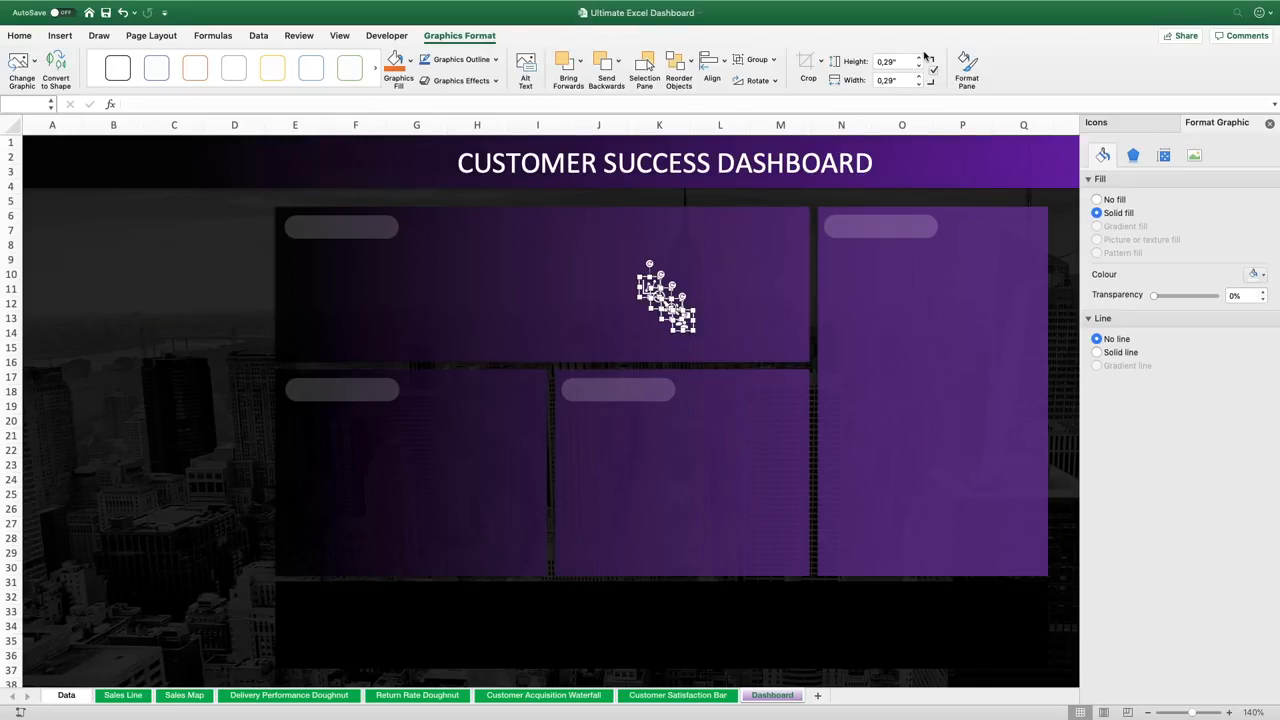
click(919, 57)
Place one icon at the left end of each of the four panel label rectangles
click(689, 225)
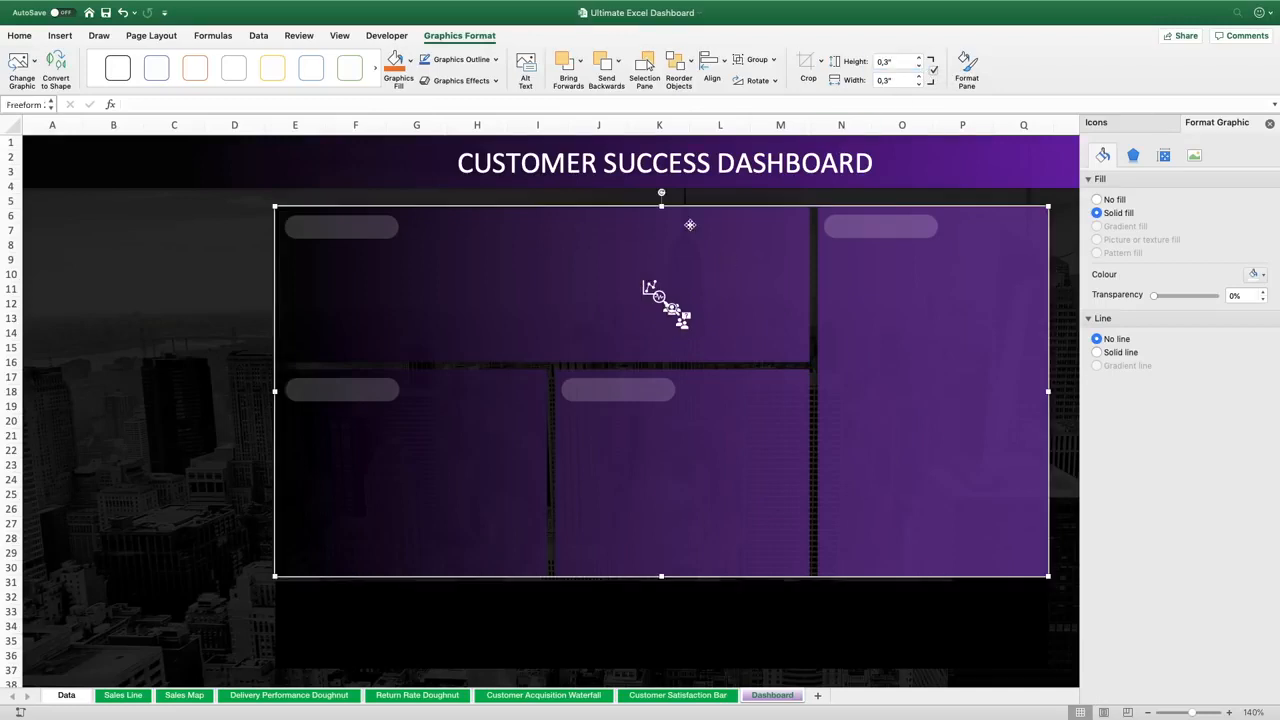
click(654, 288)
click(651, 287)
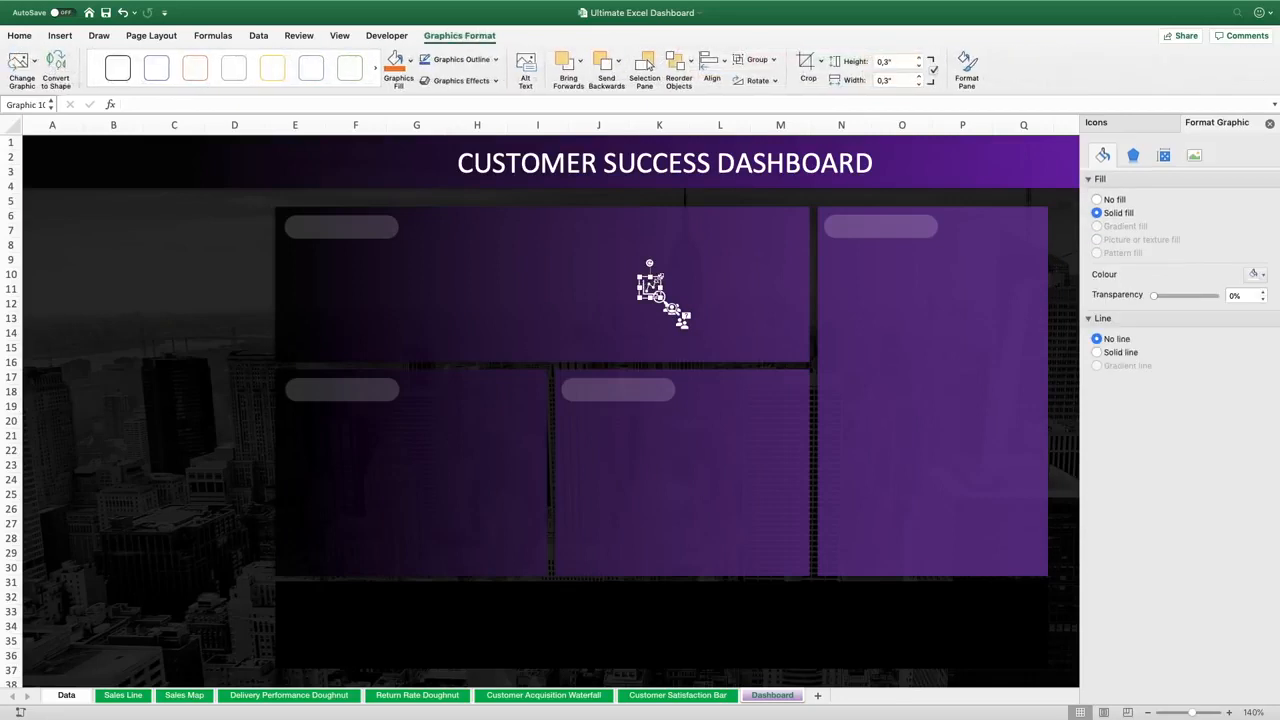
drag(653, 287, 314, 222)
click(660, 297)
drag(664, 302, 313, 396)
click(676, 314)
drag(676, 310, 588, 395)
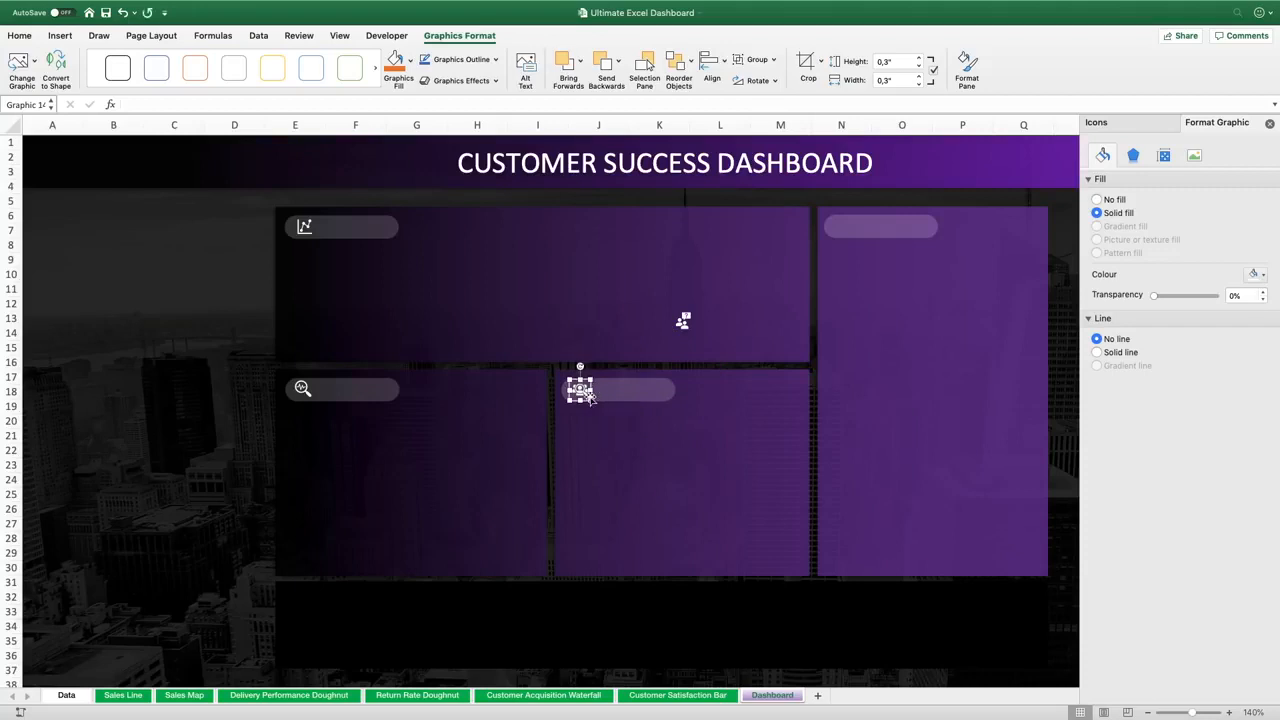
click(684, 320)
drag(692, 326, 848, 232)
Duplicate the title text box into the first panel and set the copy's font size to 14
click(303, 389)
click(559, 153)
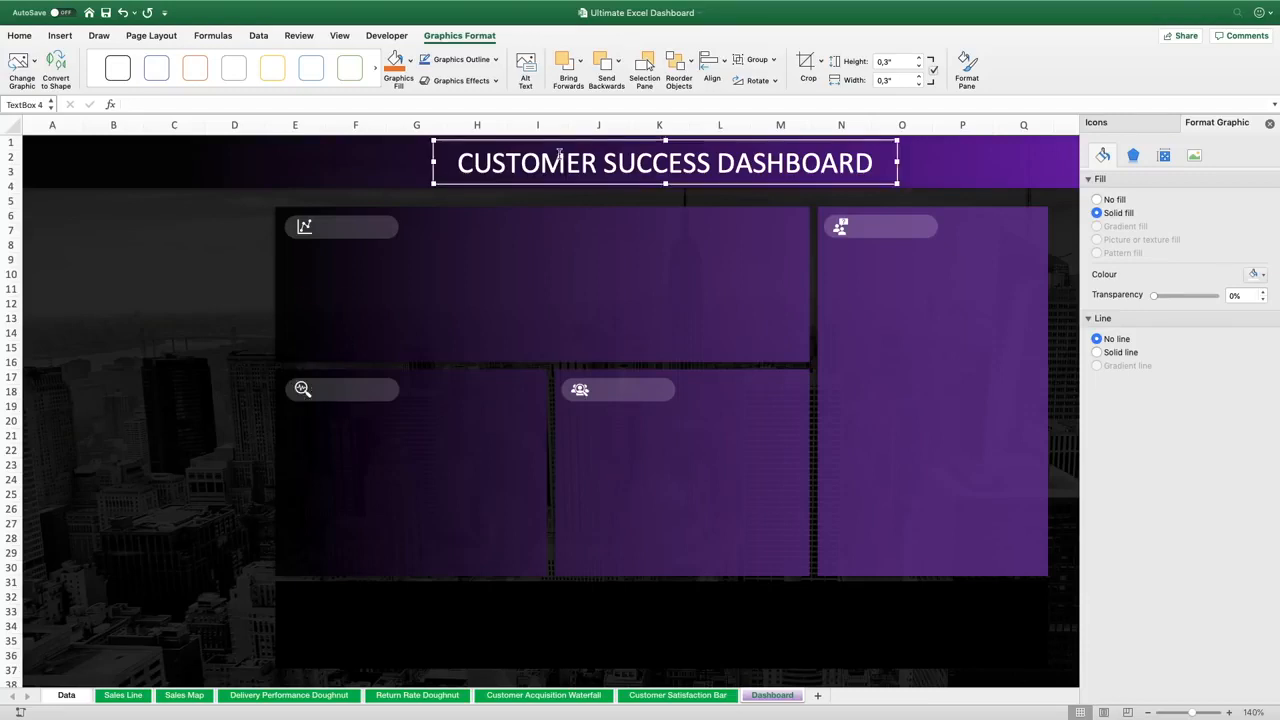
key(super+d)
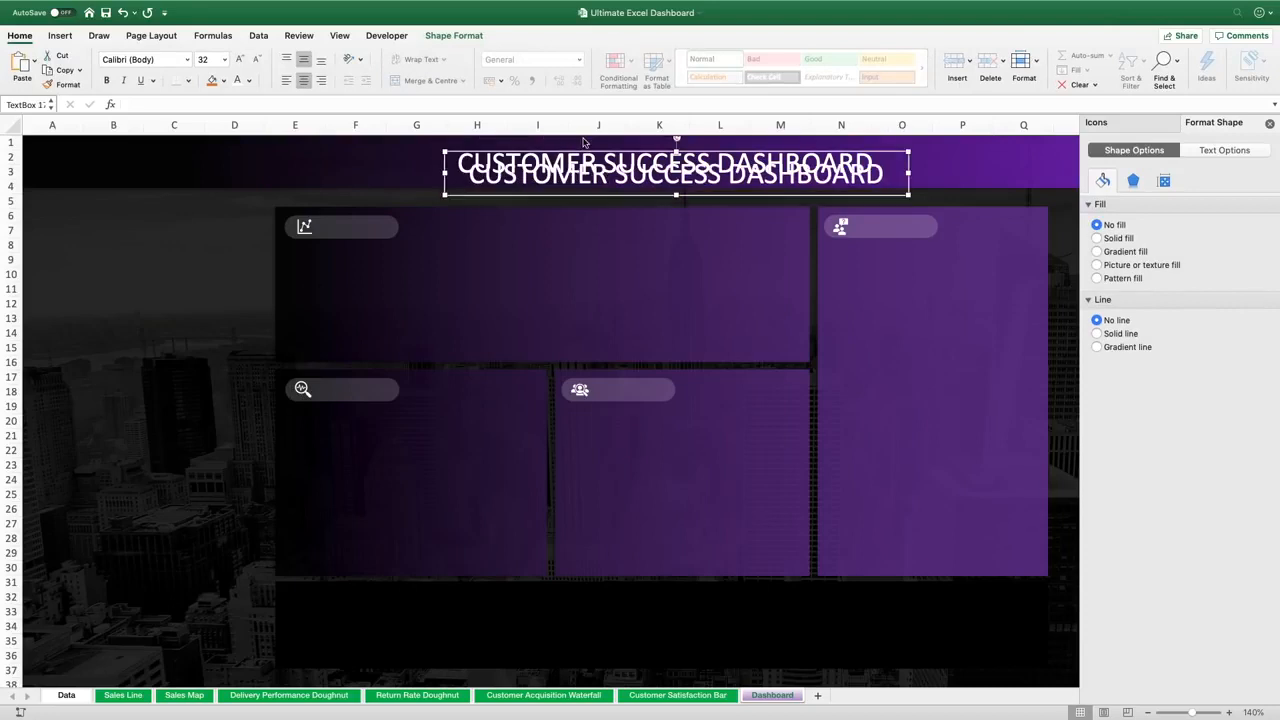
drag(596, 188, 467, 356)
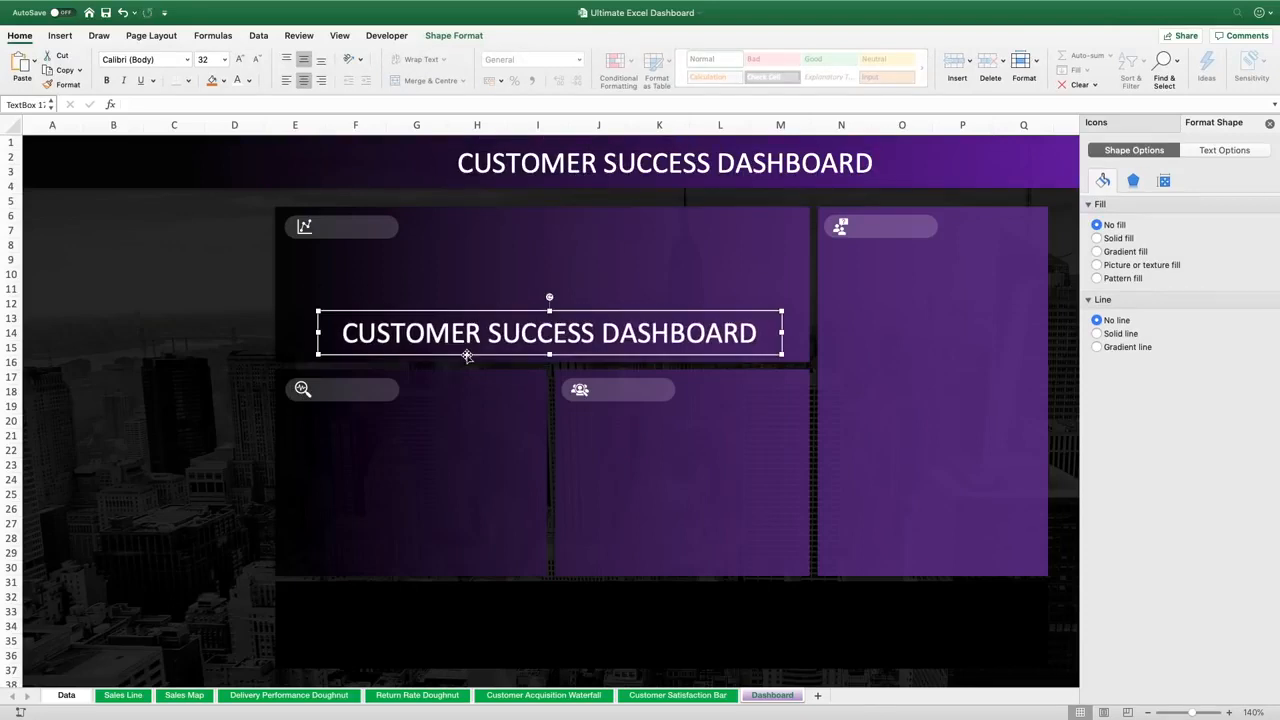
click(205, 58)
text(14)
key(Return)
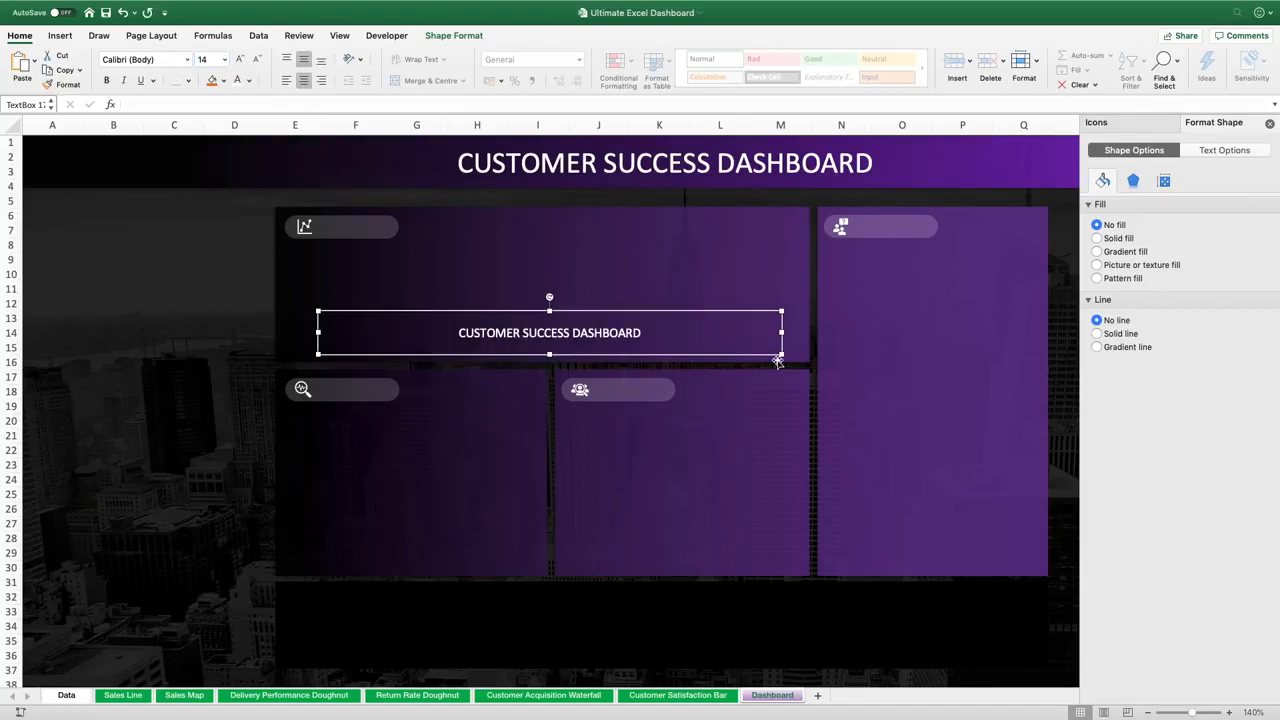
Change the copied text to "Sales", narrow and left-align its box, and move it onto the first panel label
drag(781, 355, 538, 336)
triple_click(505, 329)
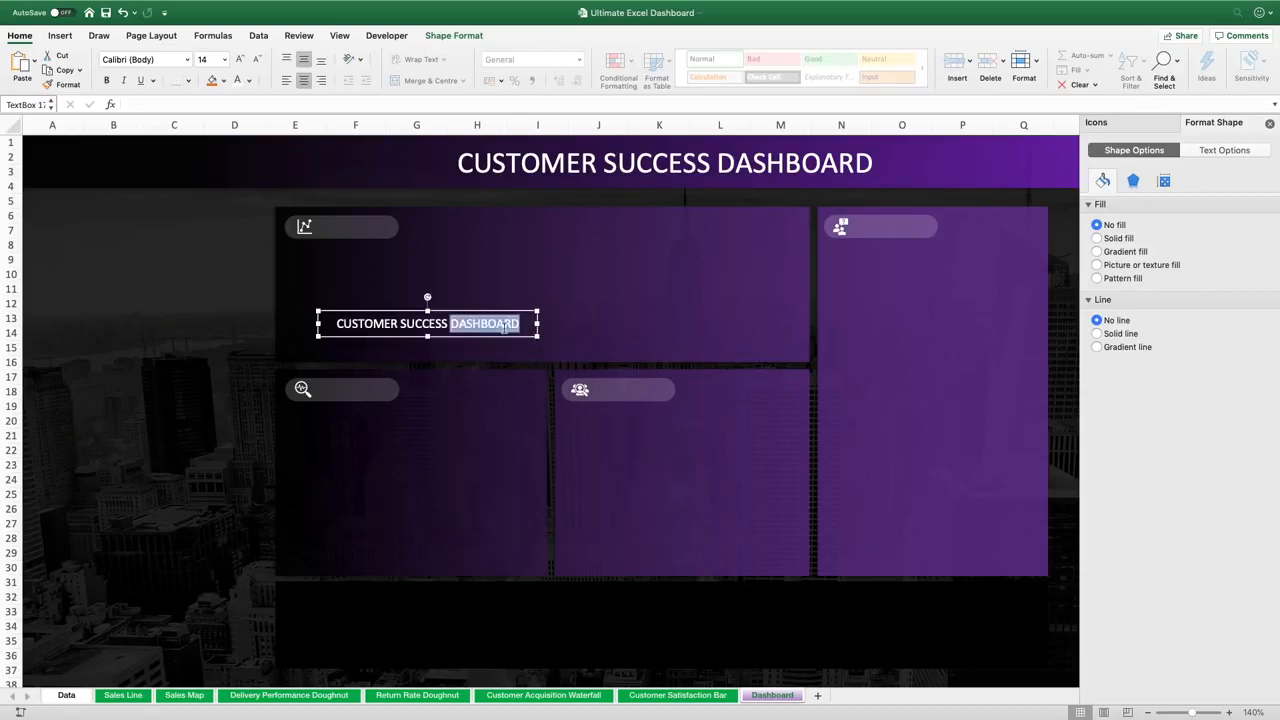
text(Sales)
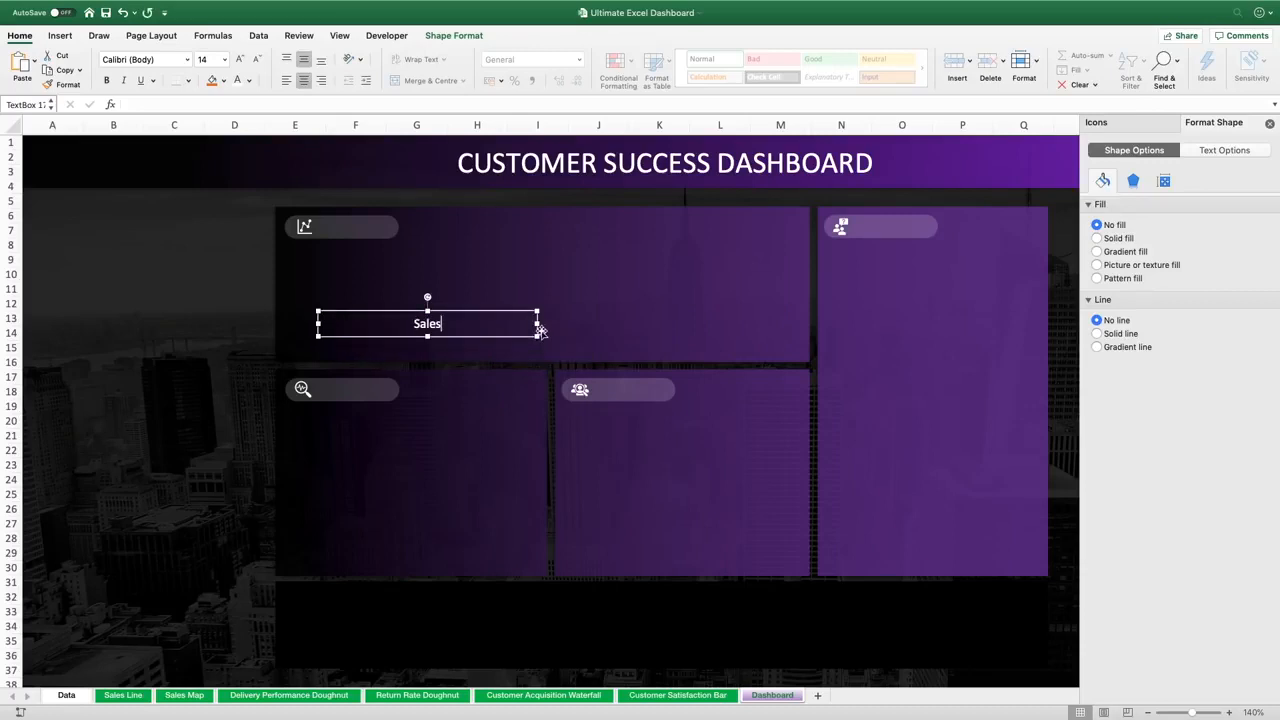
drag(538, 324, 346, 329)
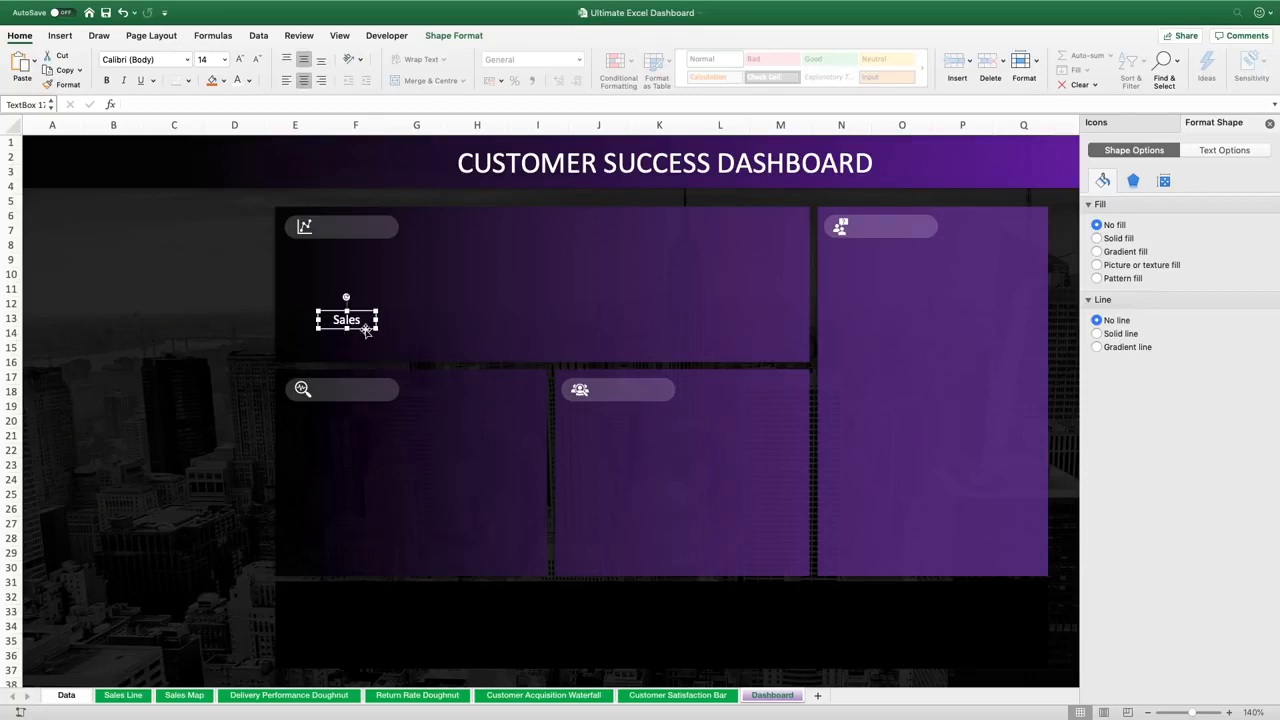
click(286, 80)
drag(360, 310, 360, 216)
Shorten the Sales label's rounded rectangle to fit its text
click(399, 226)
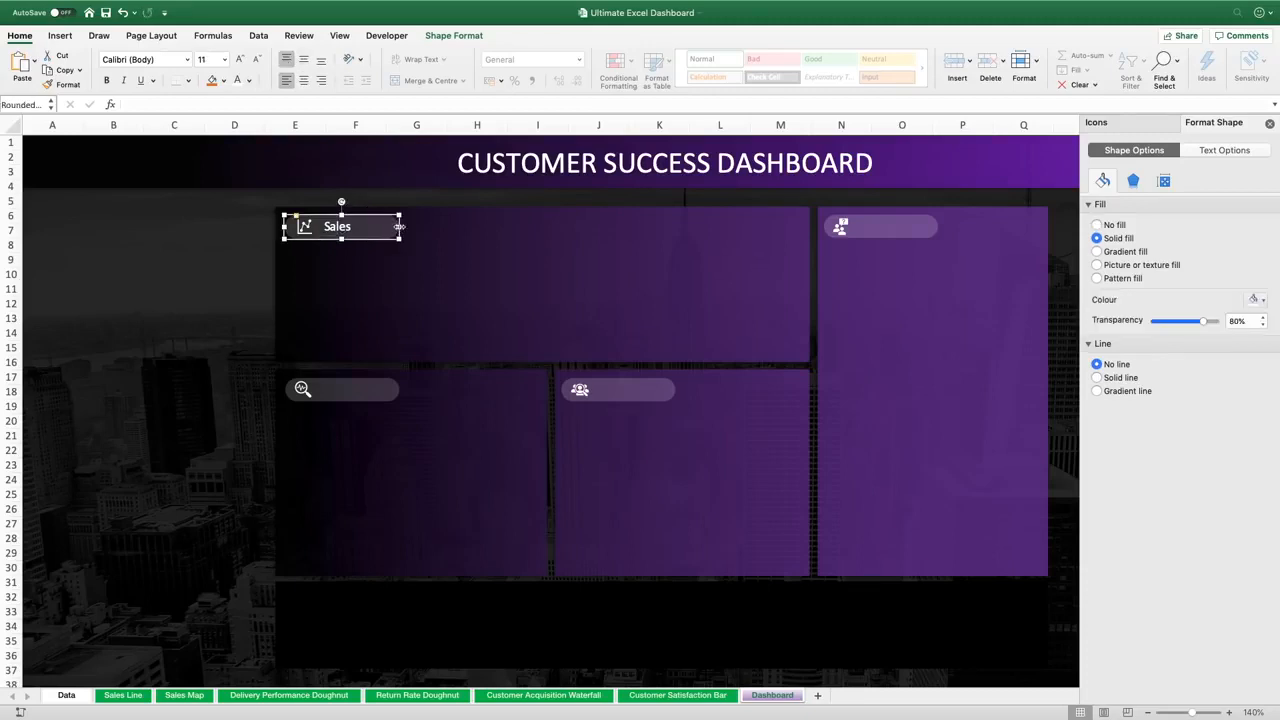
drag(399, 226, 366, 226)
click(330, 224)
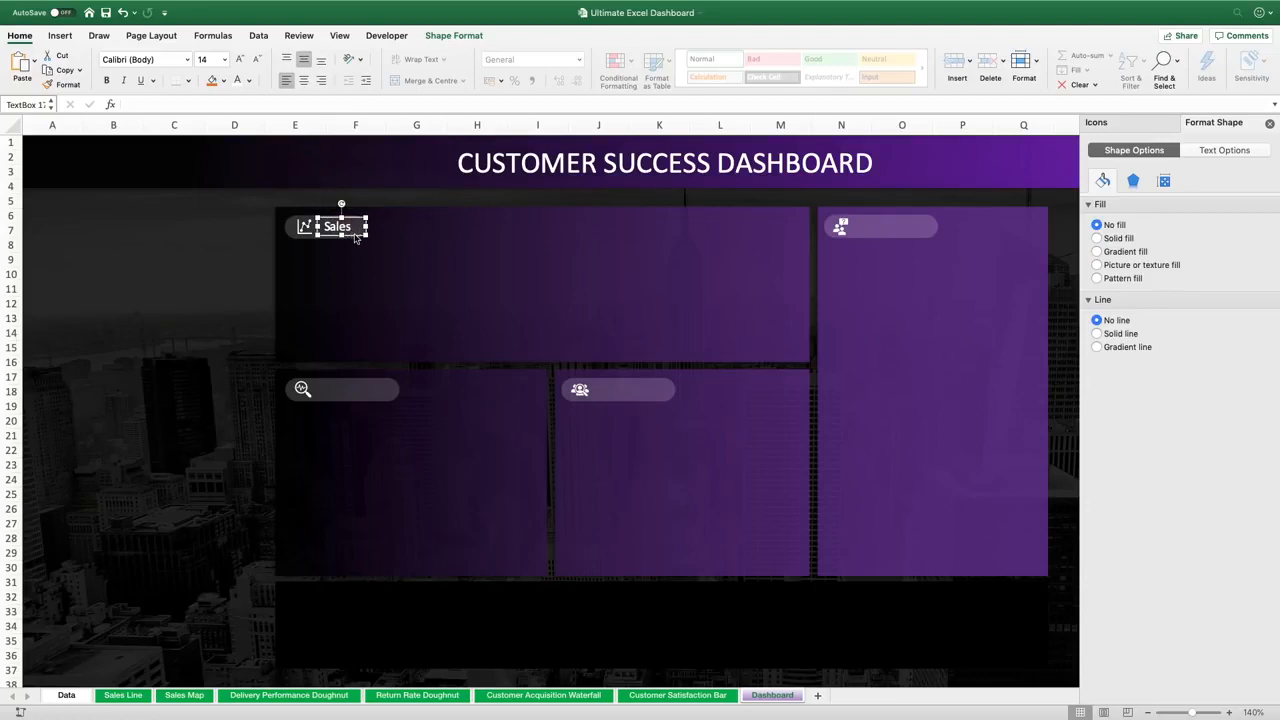
Copy the Sales text box onto the second panel's label and retype it as "Deliveries"
drag(355, 237, 354, 390)
text(Deliveries)
Resize the Deliveries text box and its rounded label rectangle to fit the word
drag(366, 391, 391, 390)
click(399, 389)
drag(388, 392, 391, 392)
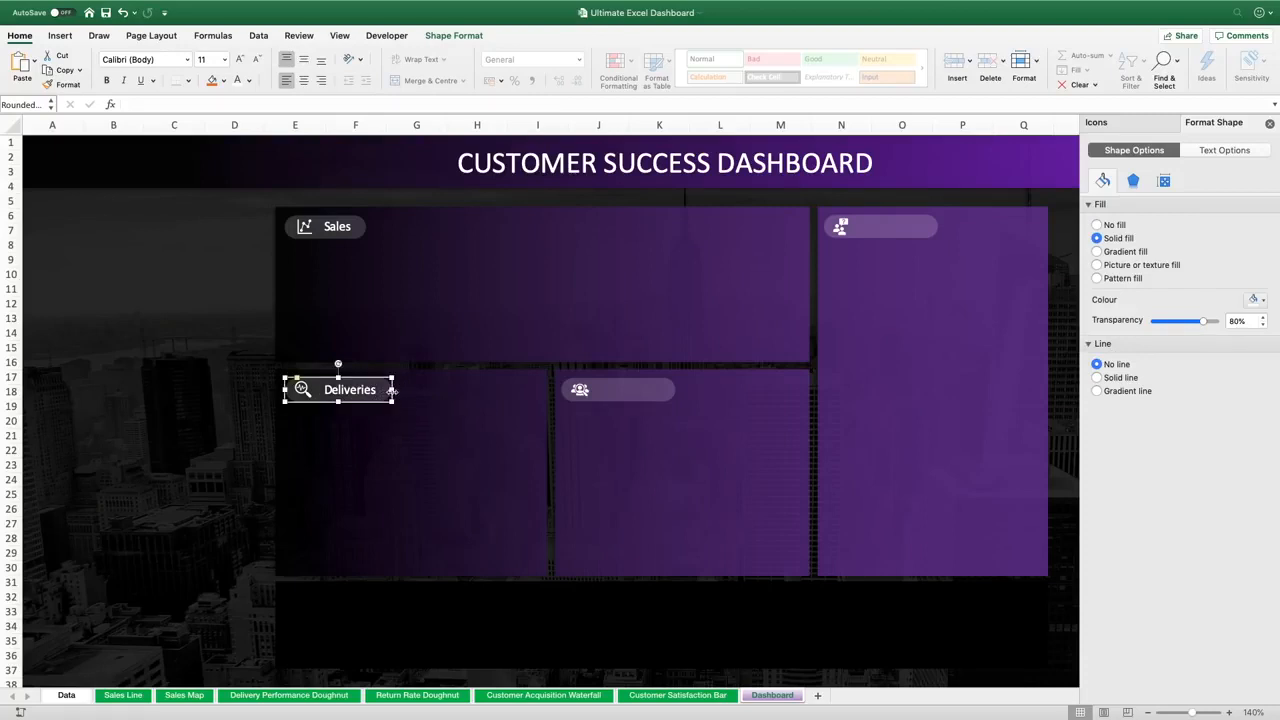
Copy the Deliveries text box onto the third panel's label and retype it as "Customer Acquisition"
click(365, 392)
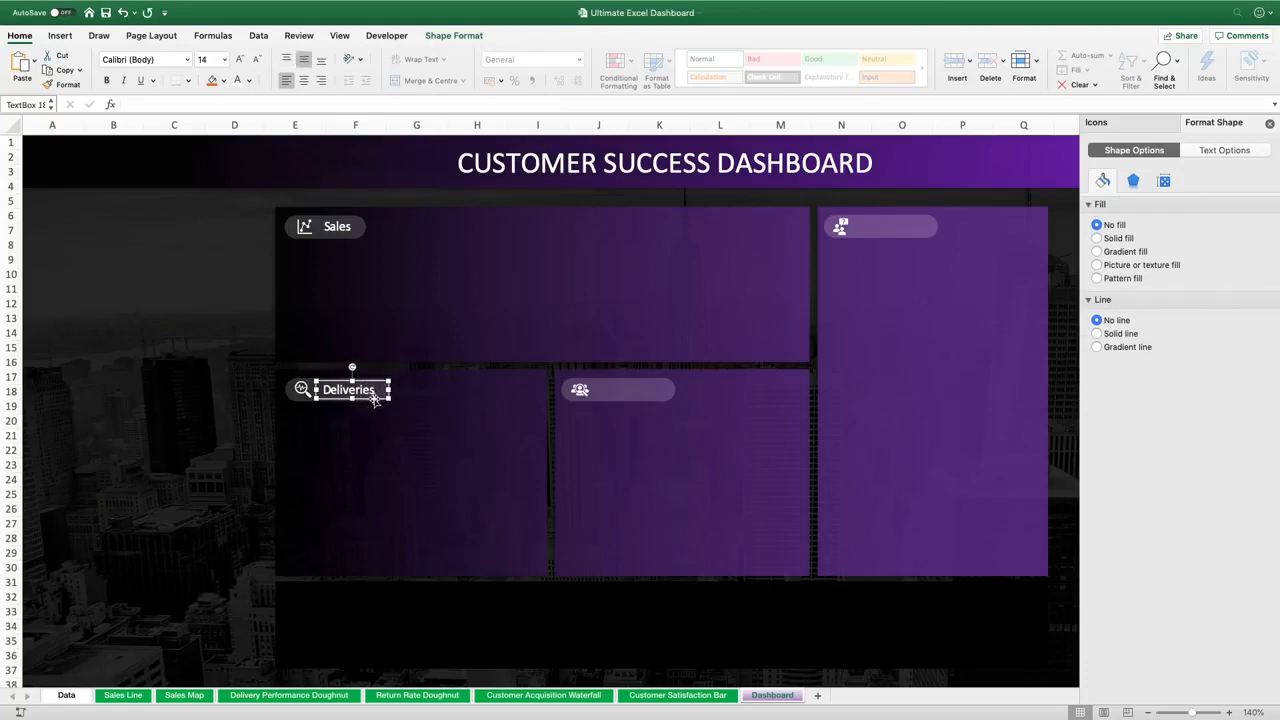
click(395, 390)
click(384, 388)
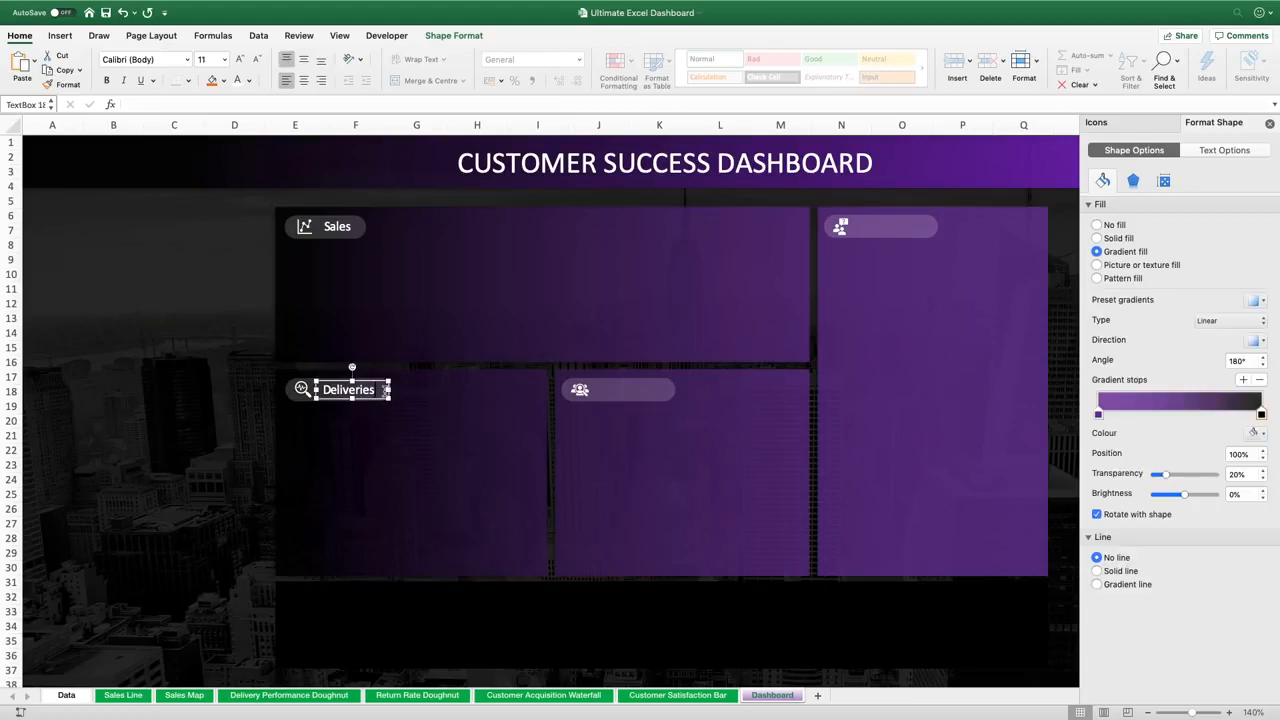
drag(380, 384, 729, 389)
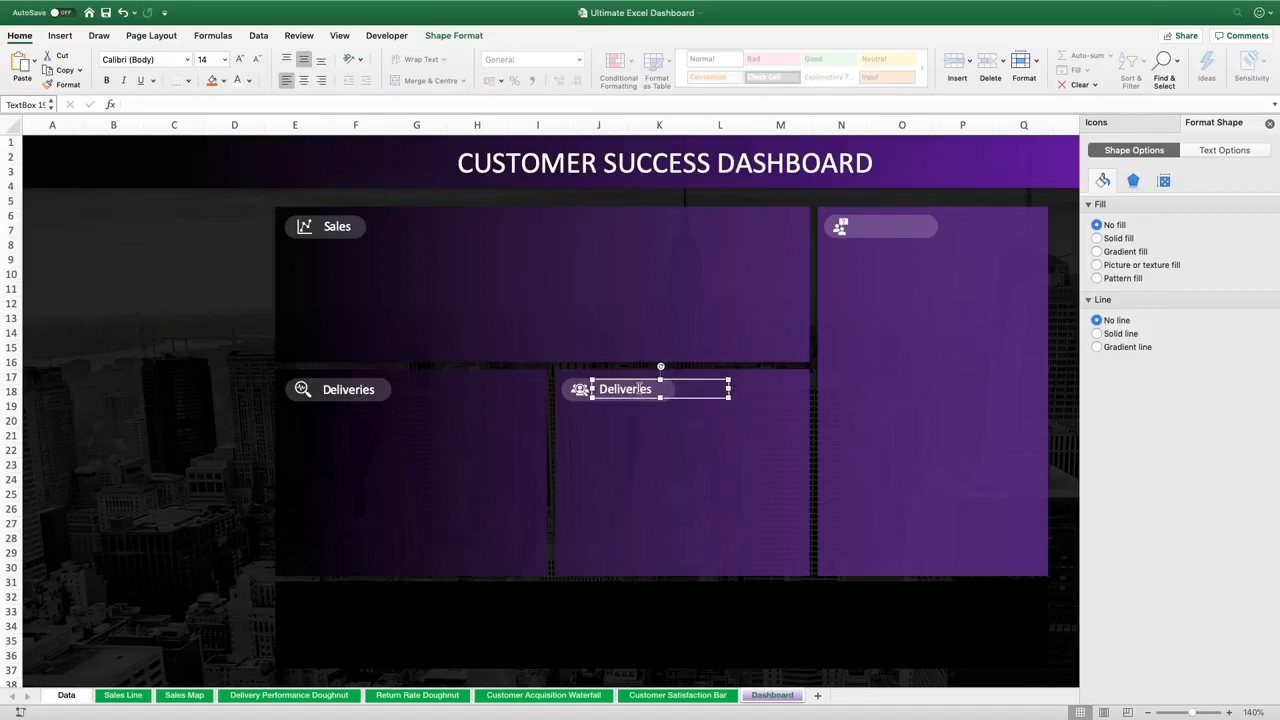
double_click(640, 391)
text(Customer Acquisiti)
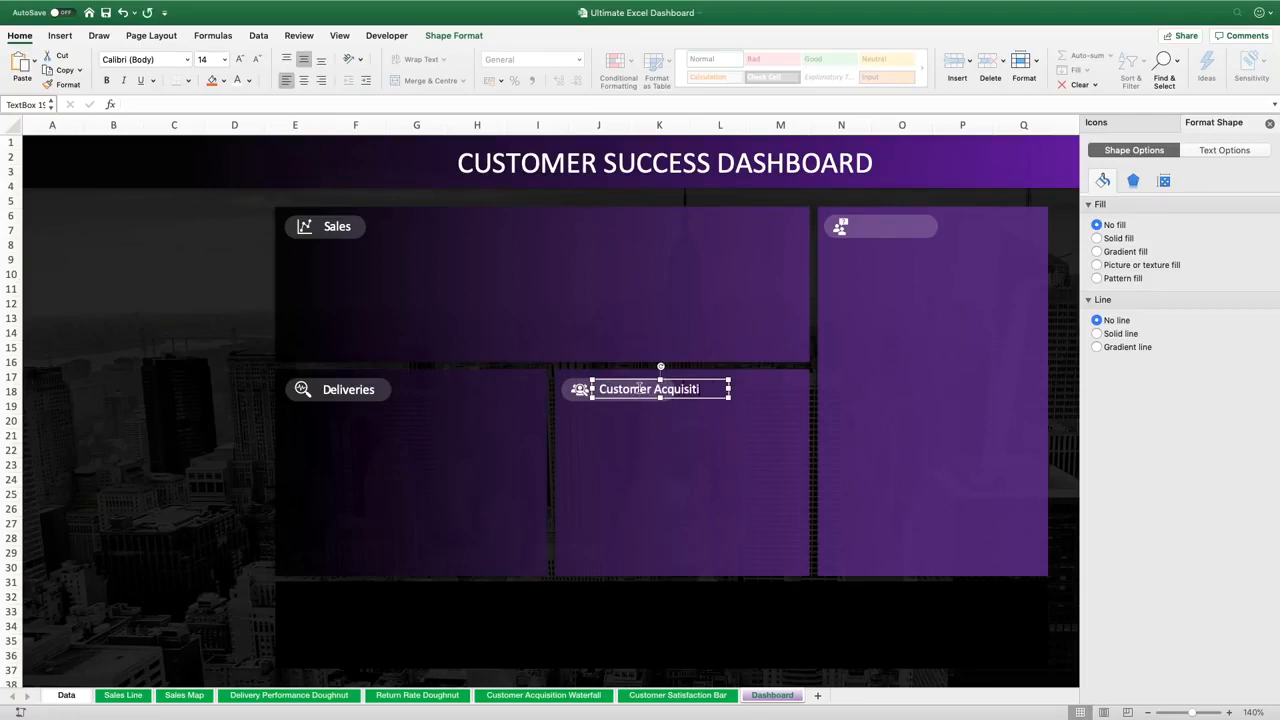
text(on)
Widen the third panel's rounded label rectangle to fit "Customer Acquisition"
drag(693, 381, 690, 380)
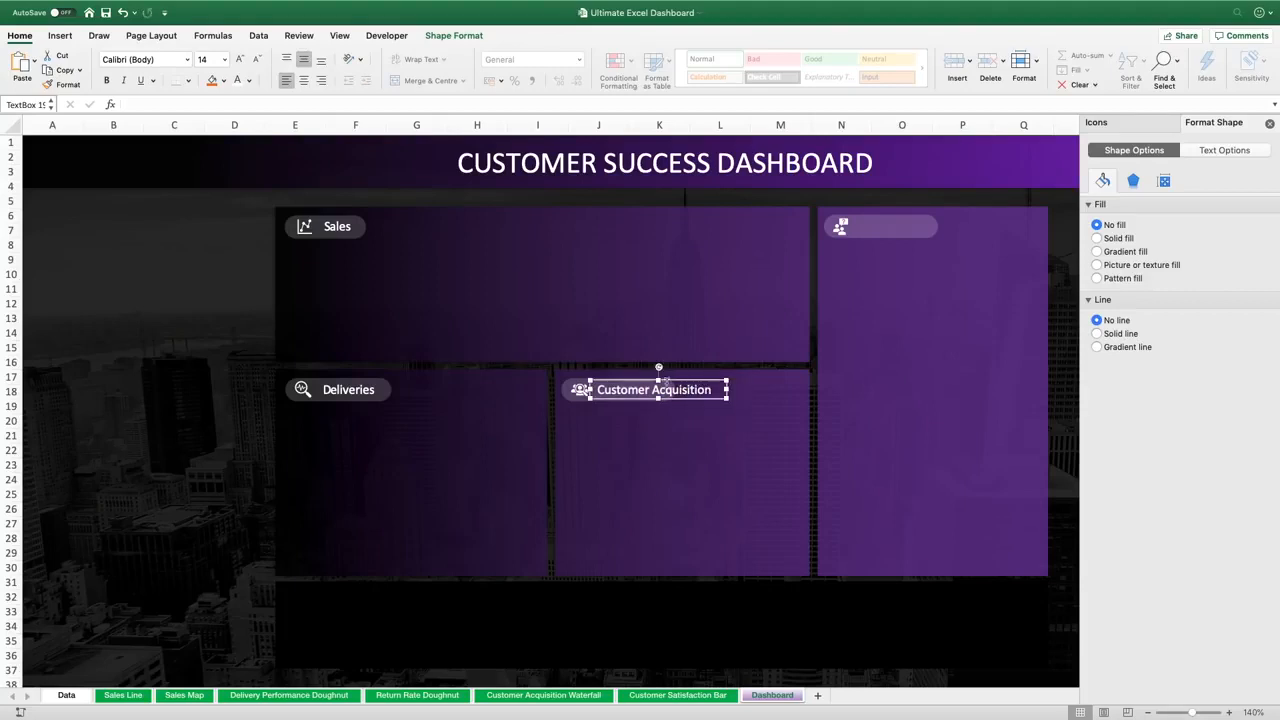
click(564, 385)
drag(677, 390, 727, 389)
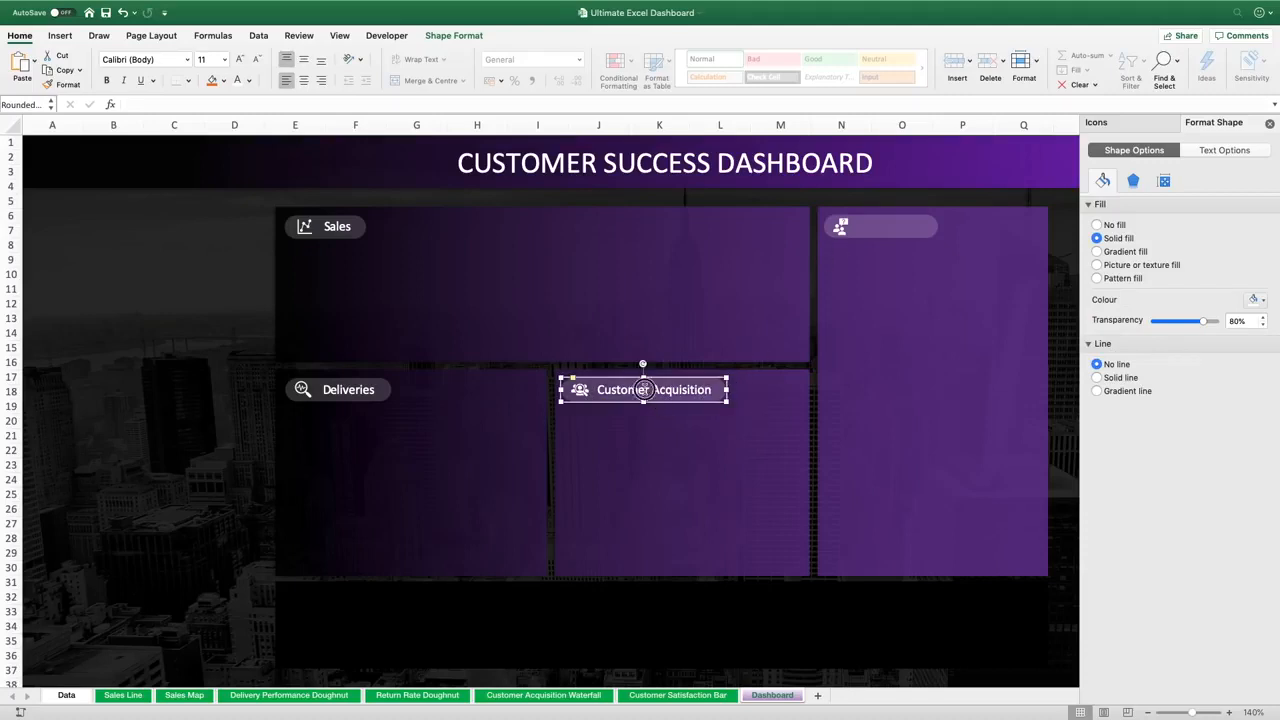
Copy the Customer Acquisition text box onto the fourth panel's label and retype it as "Customer Satisfaction"
click(675, 389)
key(super+v)
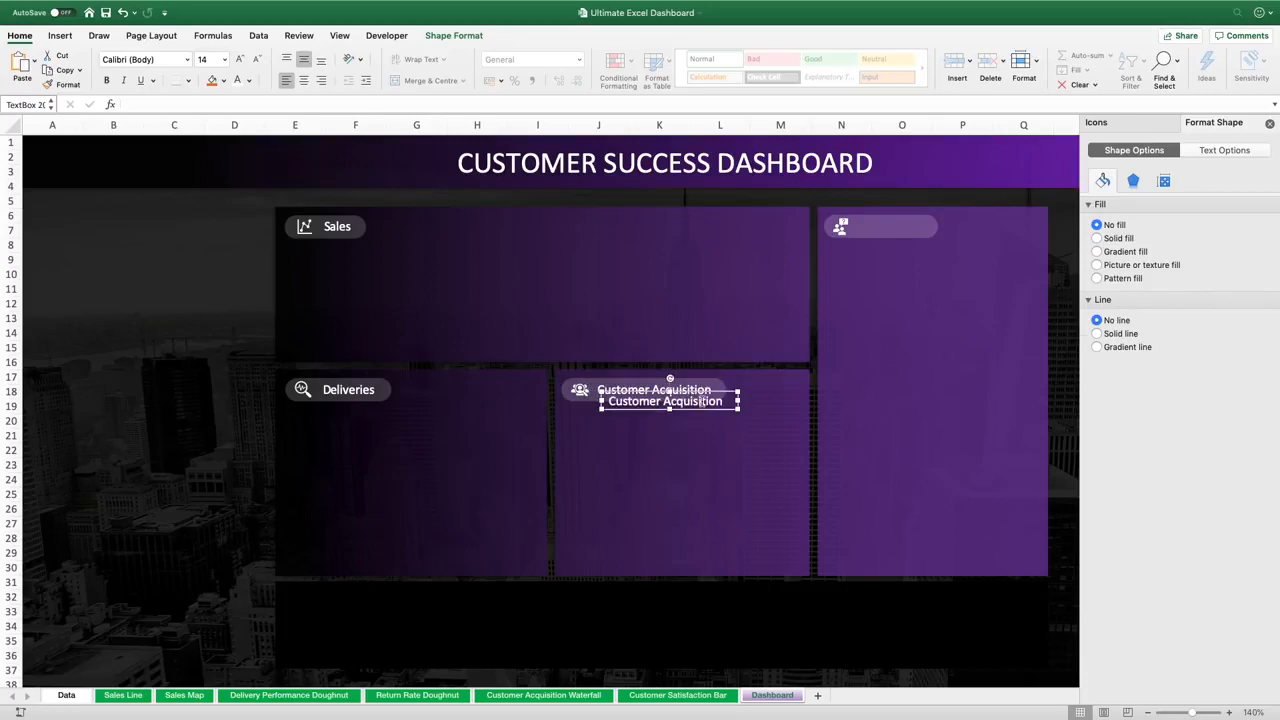
drag(708, 409, 996, 227)
click(953, 230)
text(Satis)
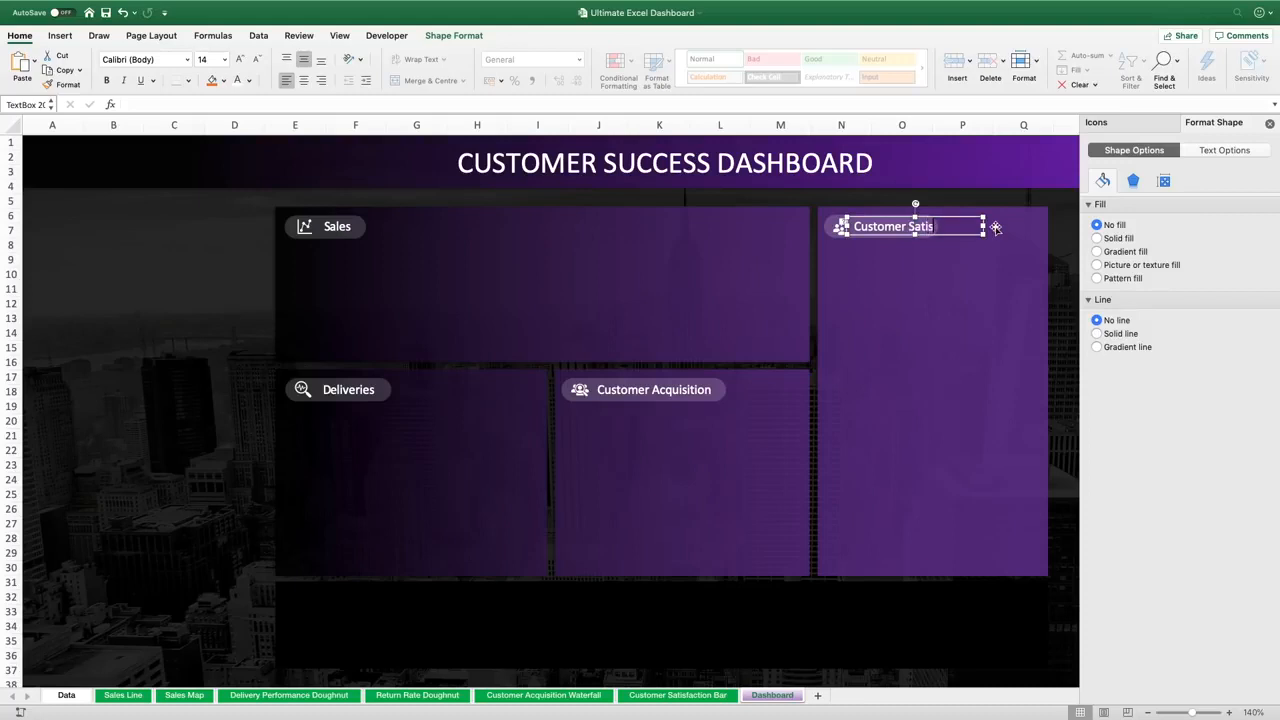
text(faction)
Widen the fourth panel's rounded label rectangle to fit "Customer Satisfaction"
click(836, 229)
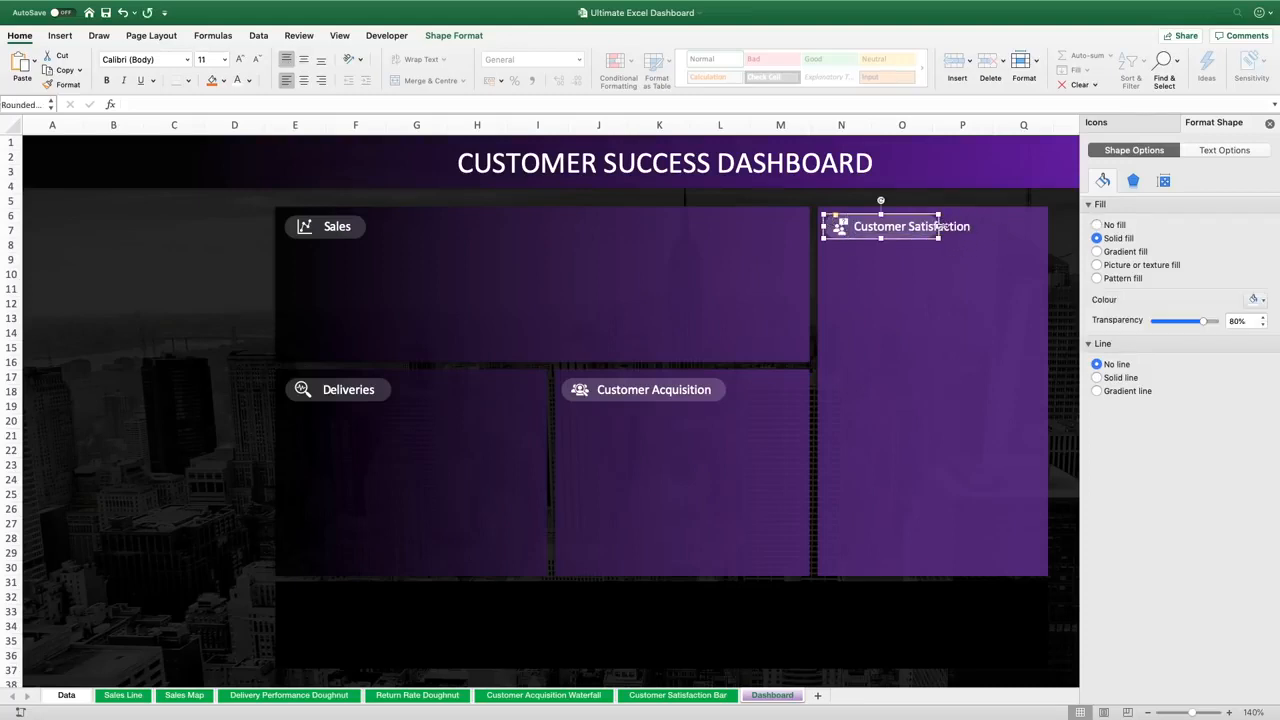
drag(940, 227, 982, 227)
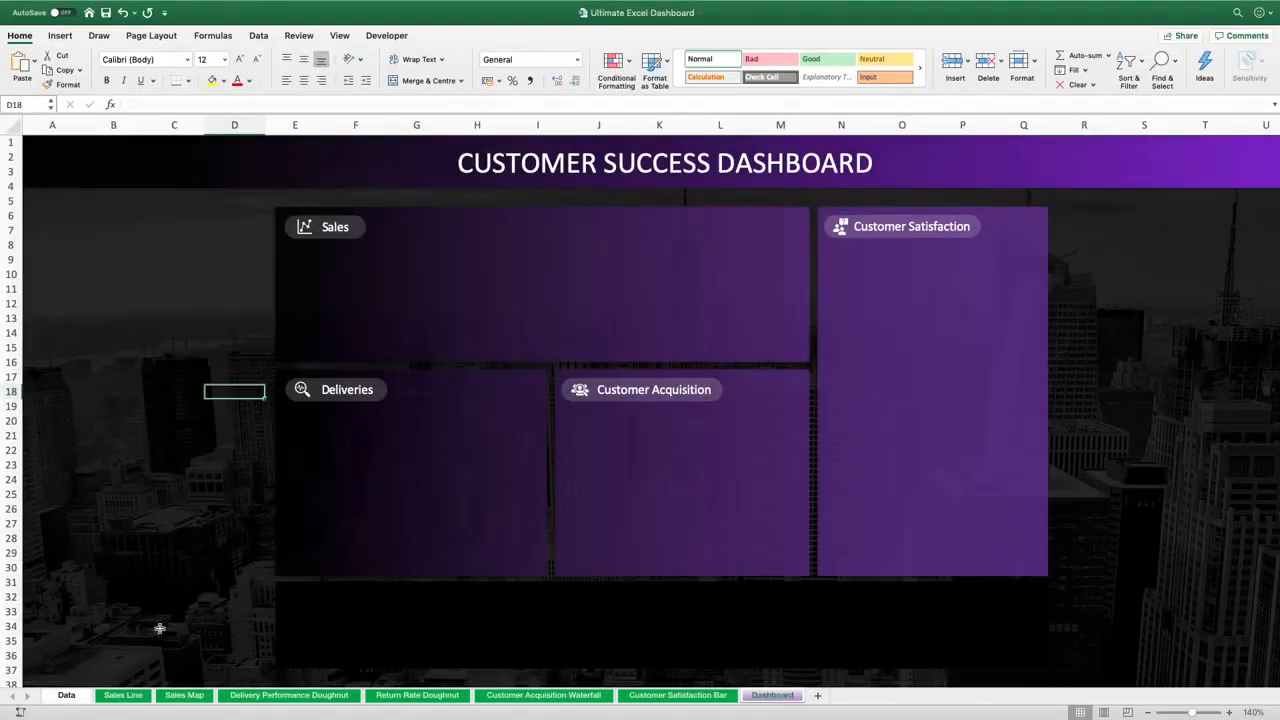
Move the sales line PivotChart from the Sales Line sheet onto the dashboard over the Sales panel
click(124, 697)
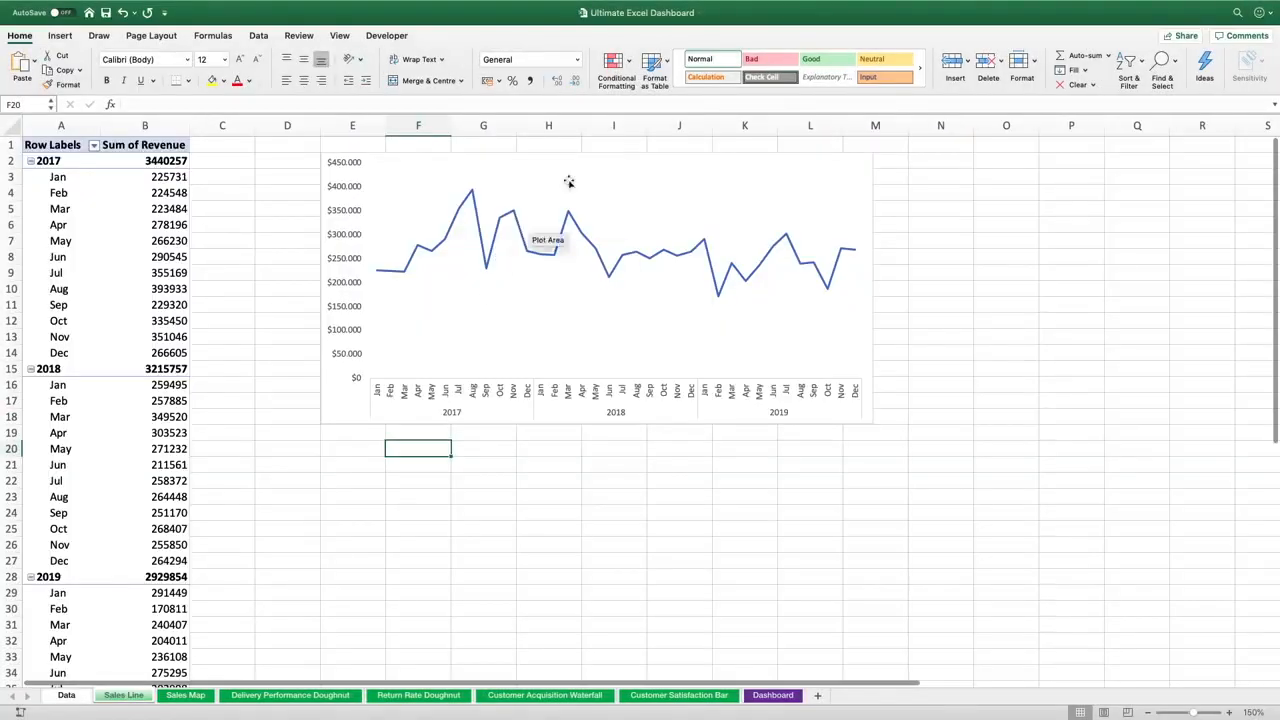
click(603, 153)
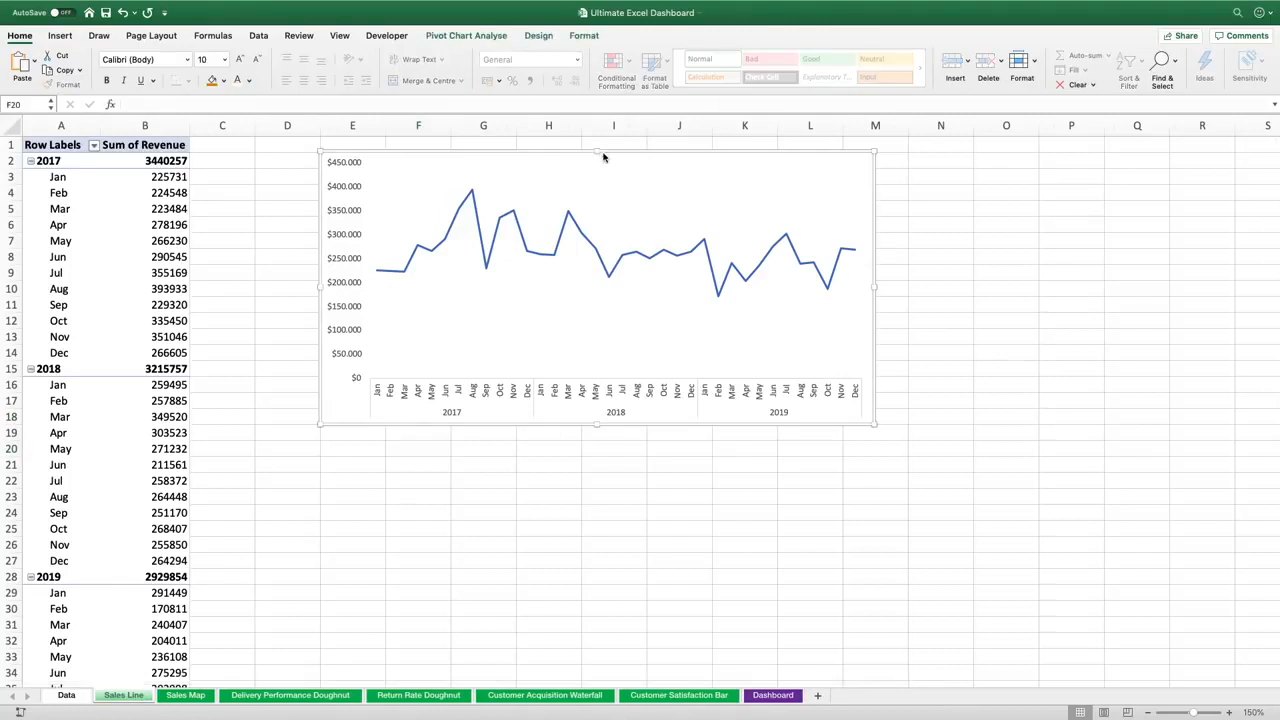
key(super+x)
click(772, 695)
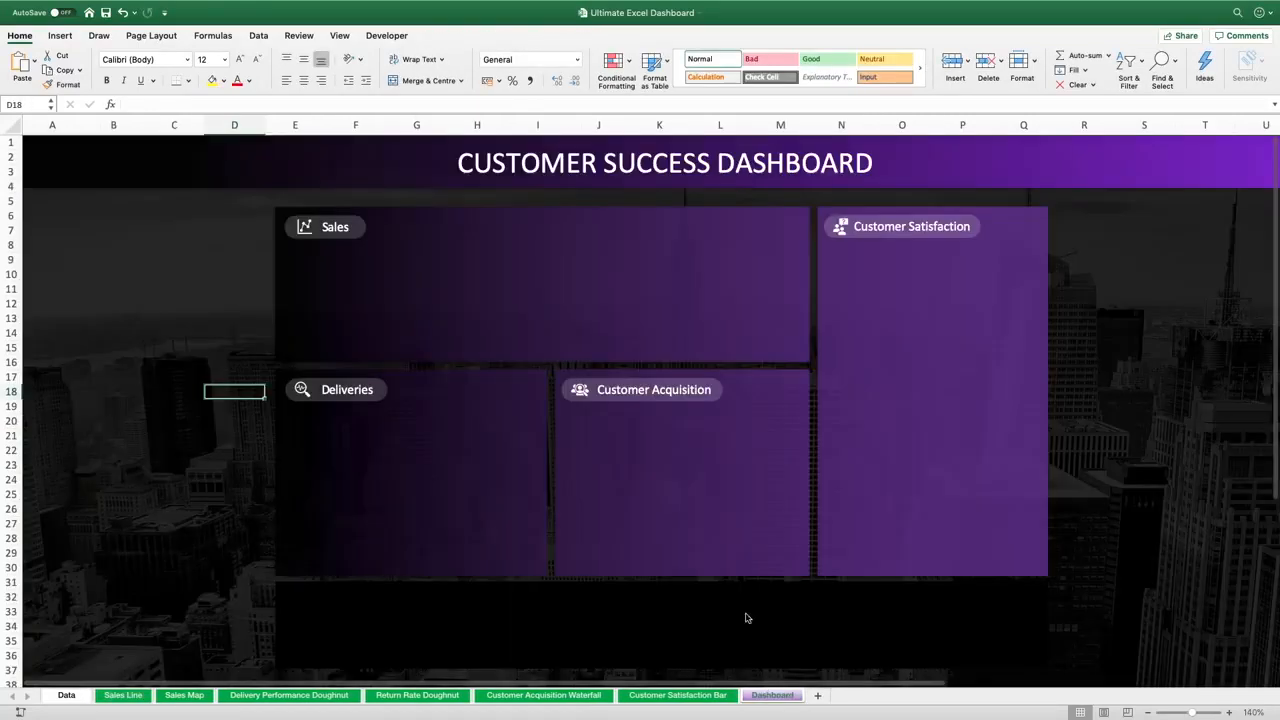
key(super+v)
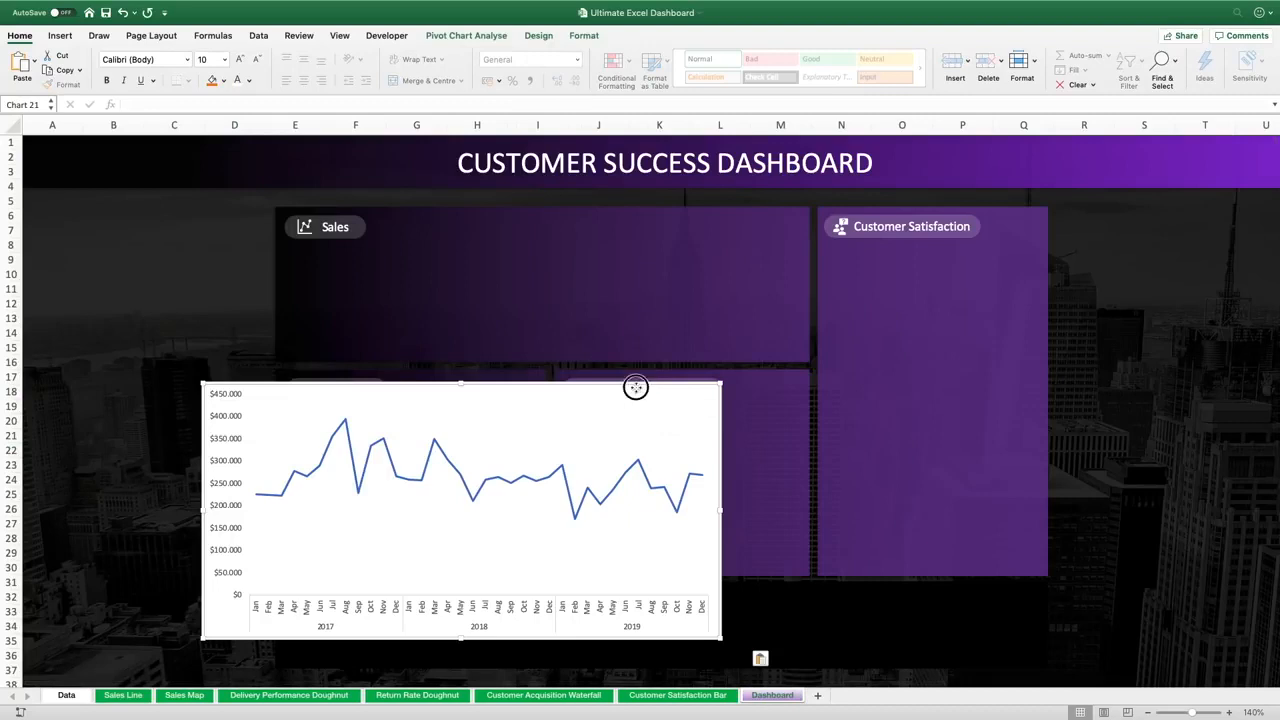
drag(634, 386, 795, 247)
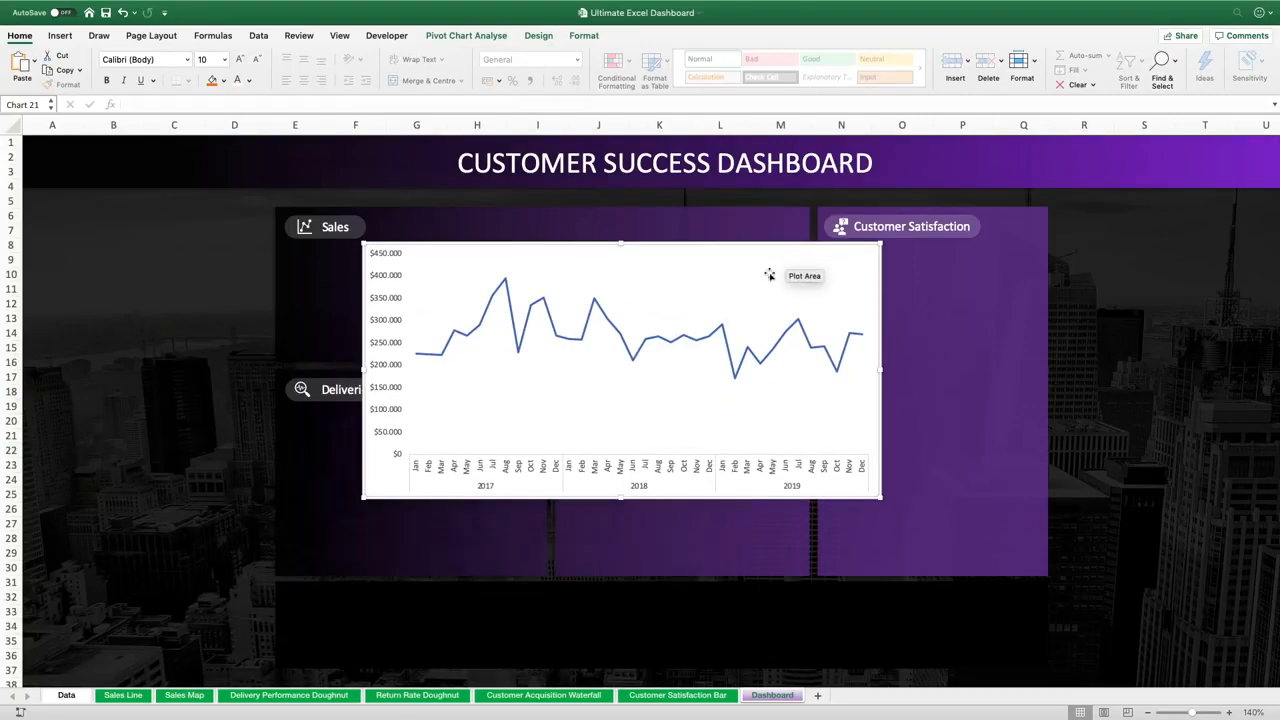
Apply a blue chart style with markers to the sales chart and set its chart area to no fill and no border
click(538, 36)
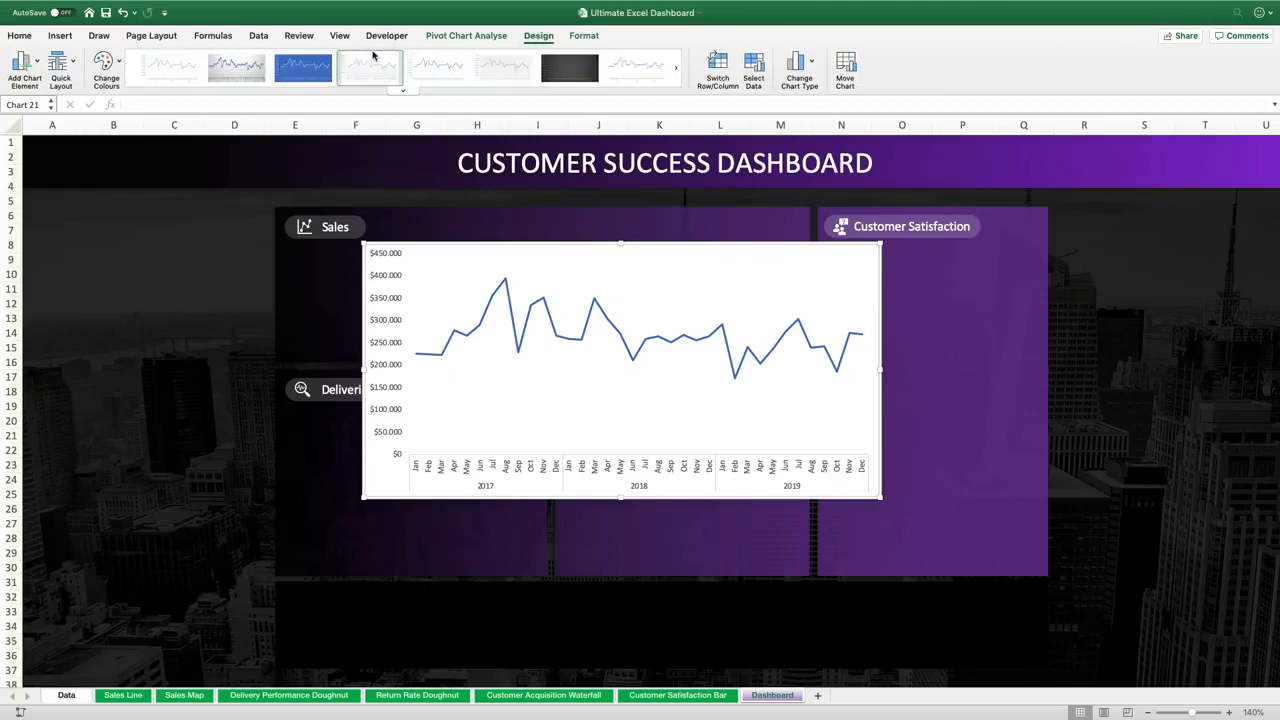
click(297, 70)
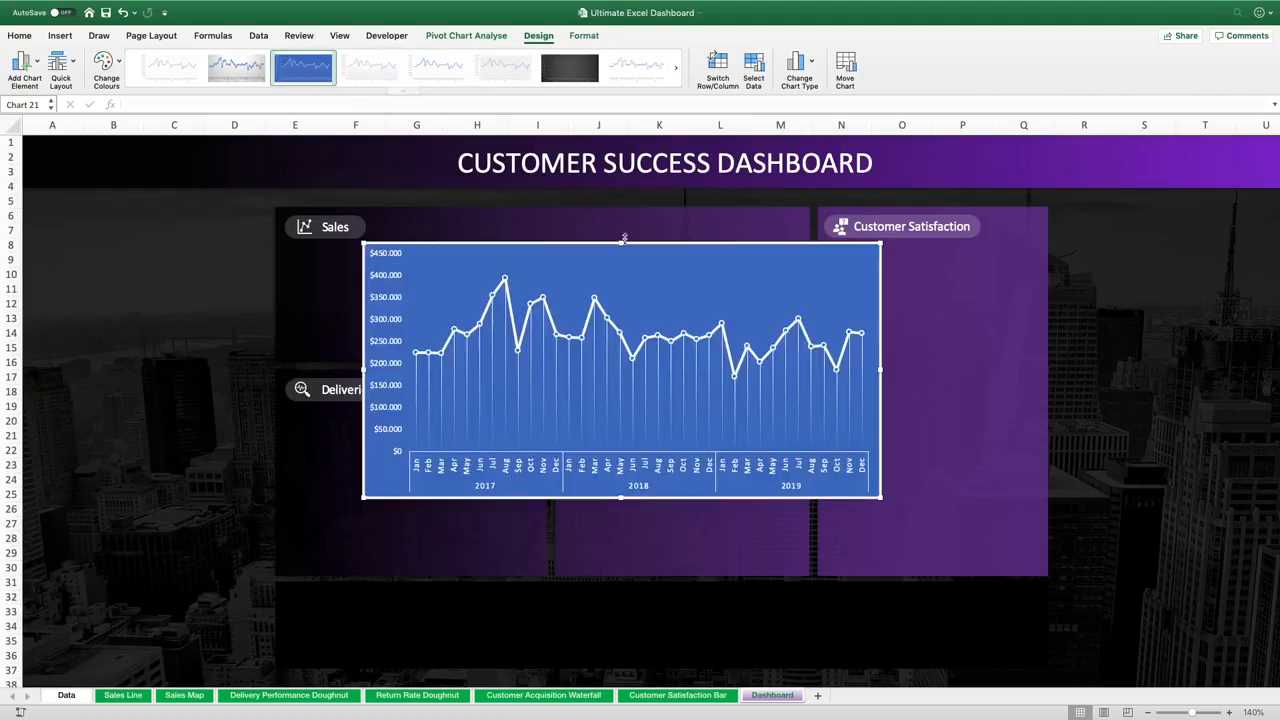
right_click(698, 245)
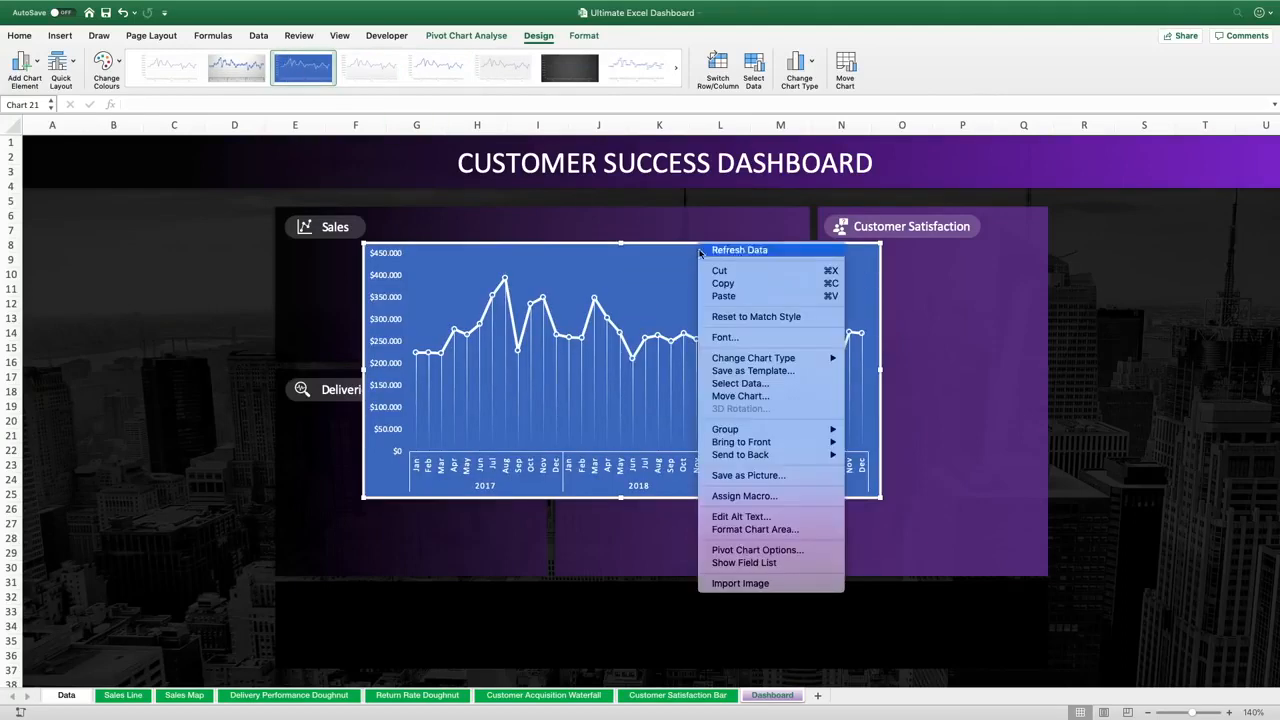
click(731, 533)
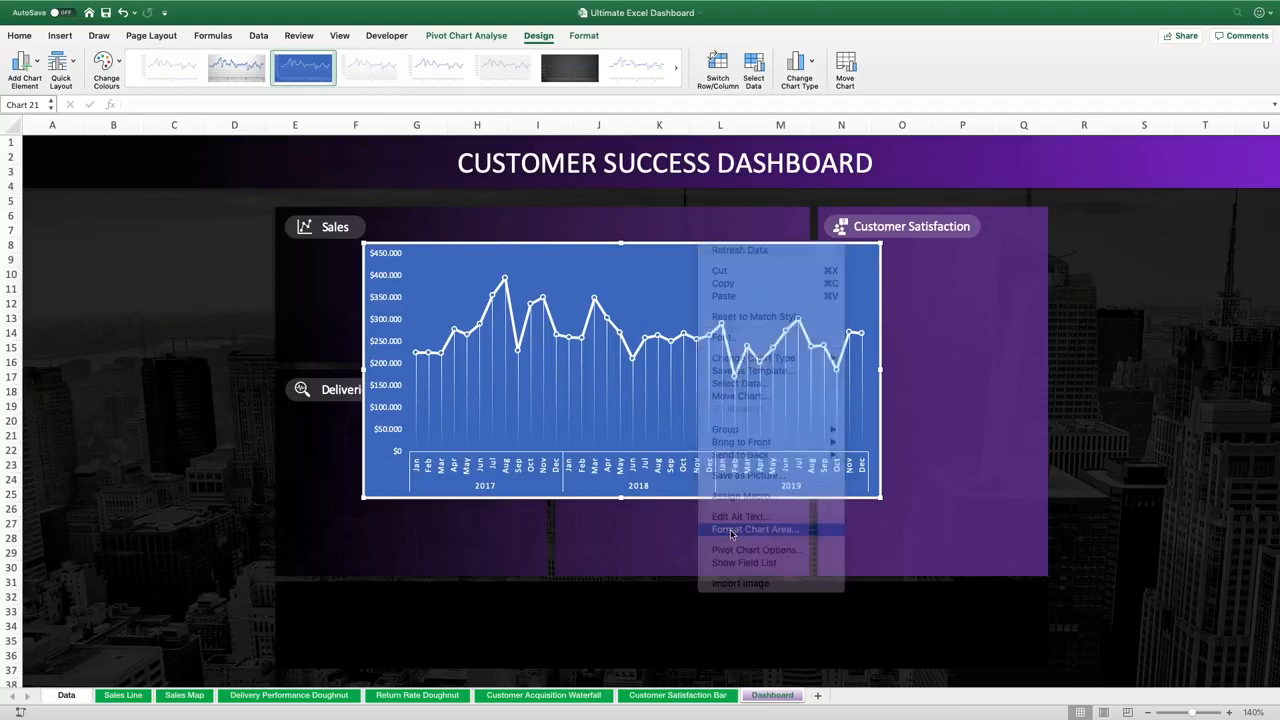
click(1201, 205)
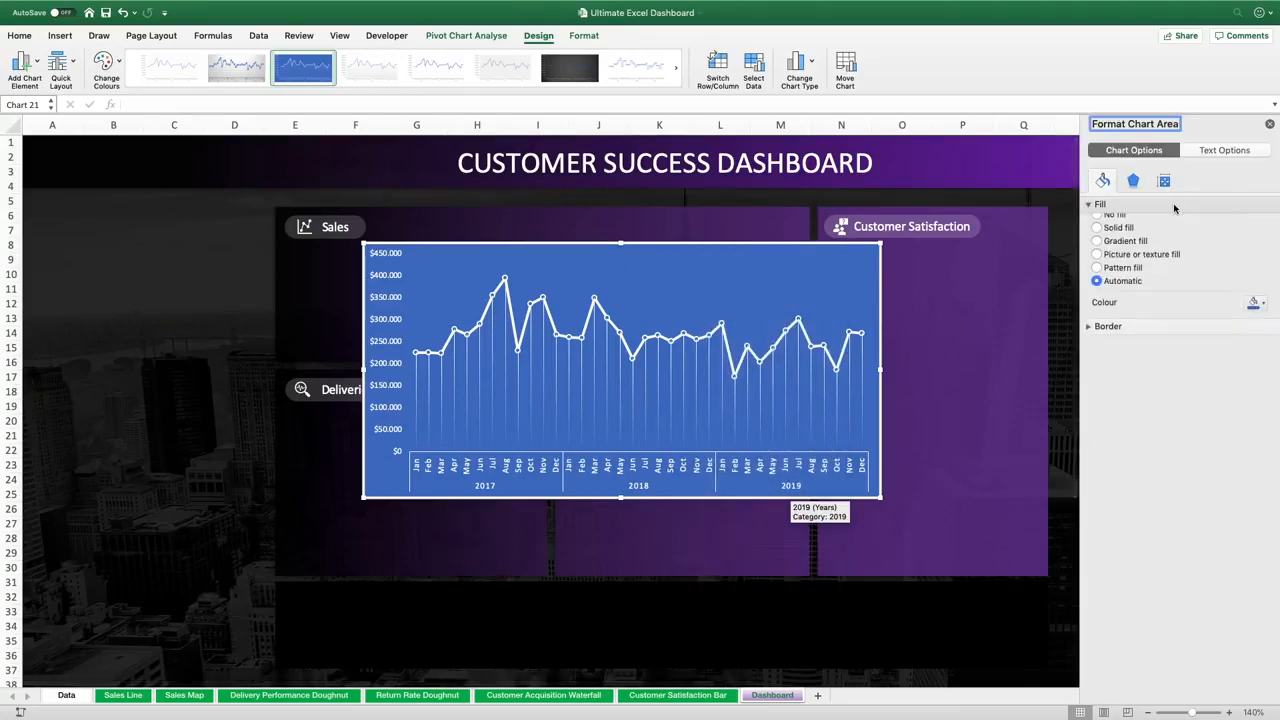
click(1097, 225)
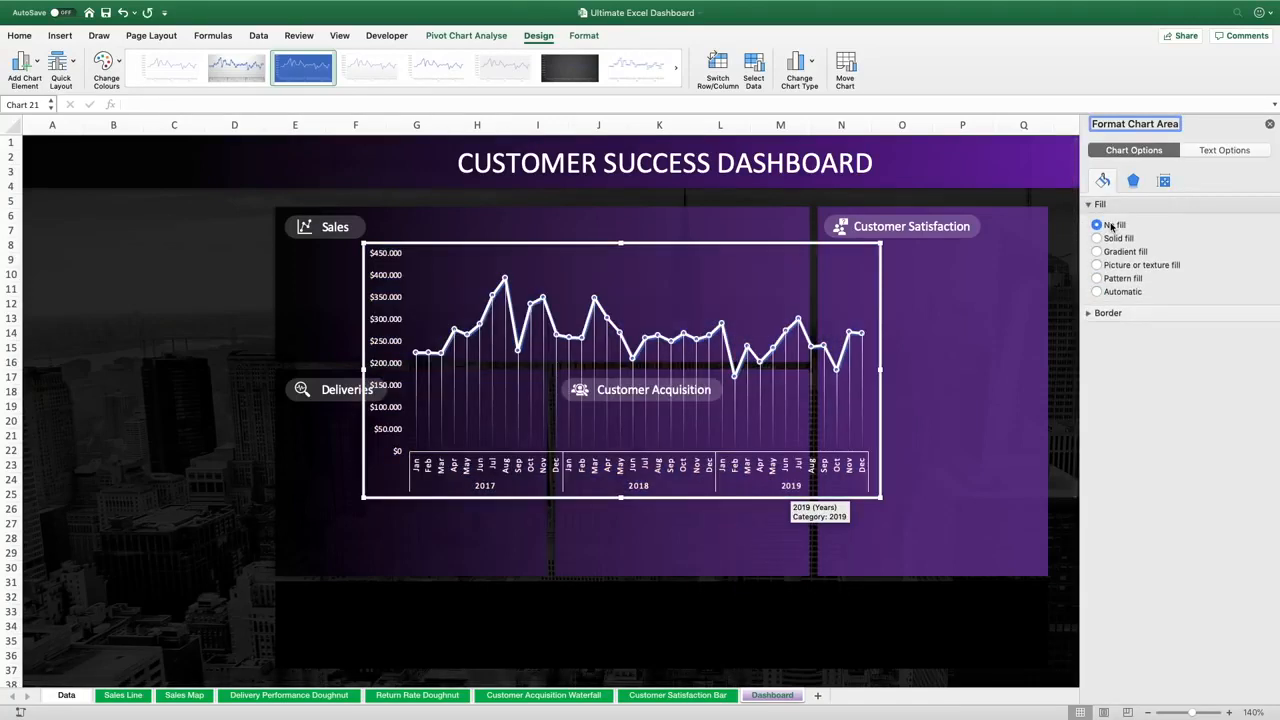
click(1095, 314)
click(1097, 333)
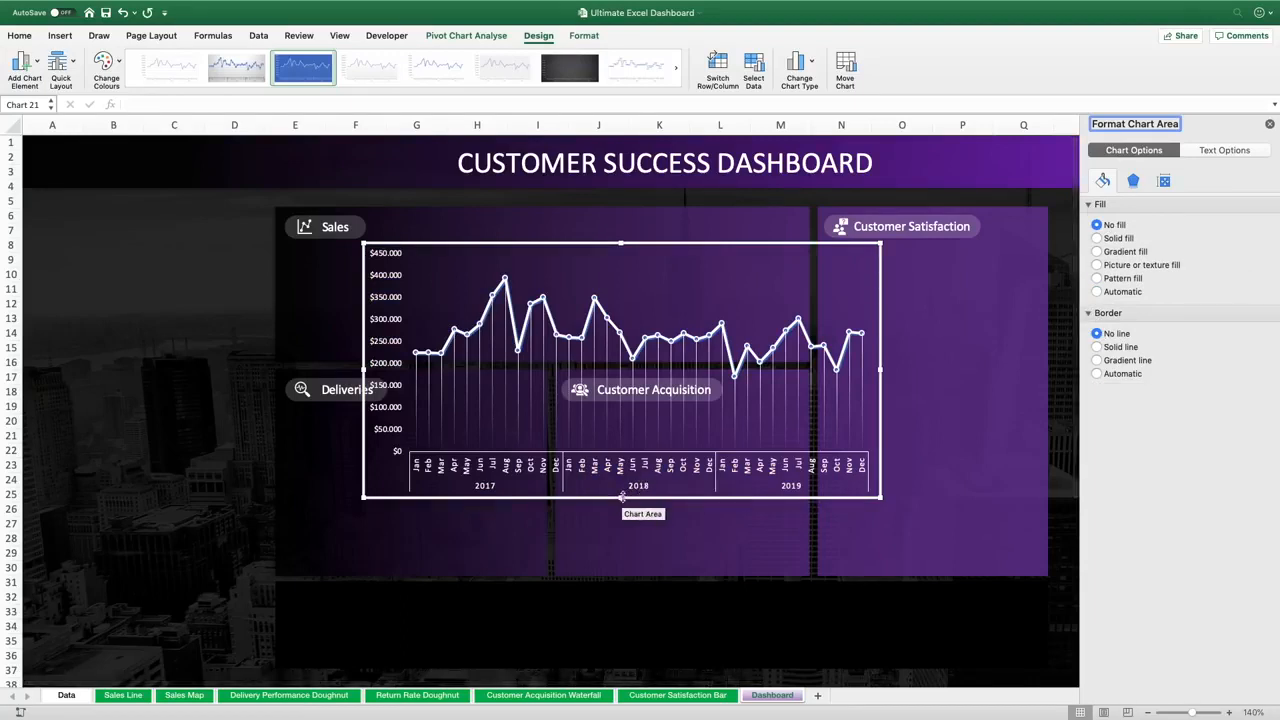
Resize and position the sales chart inside the Sales panel just below its label
drag(621, 495, 621, 356)
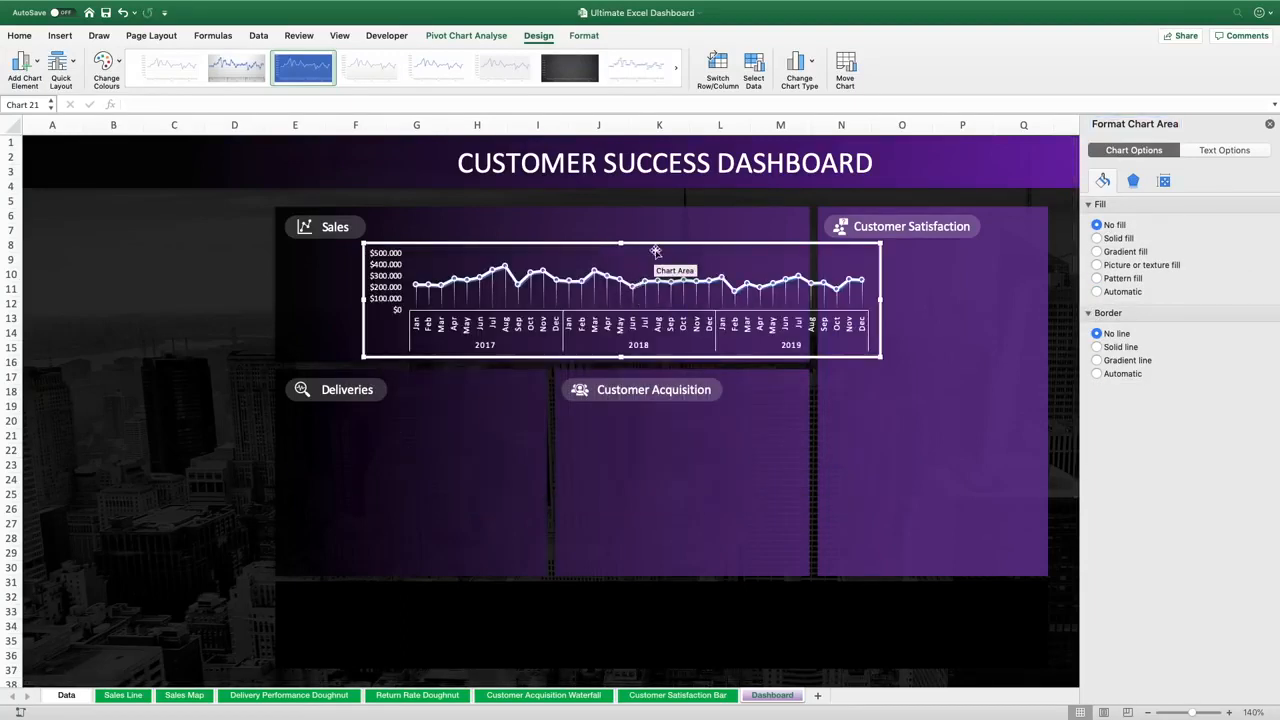
drag(658, 244, 581, 246)
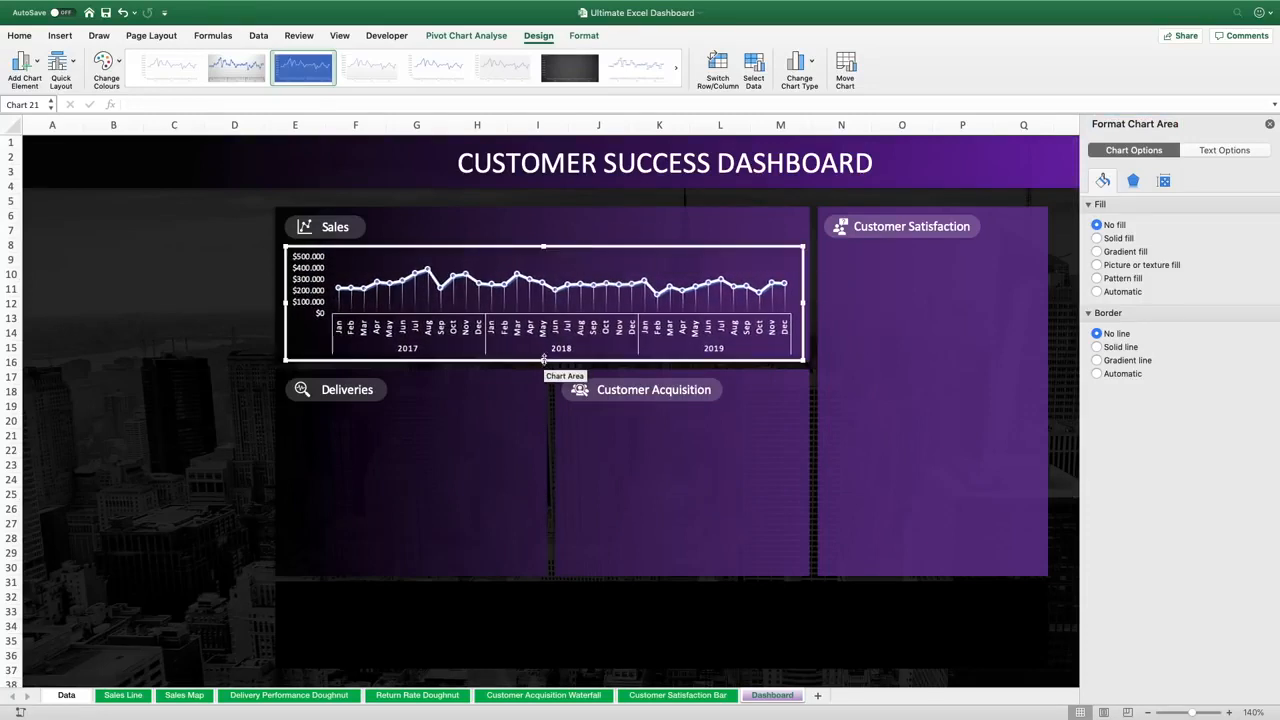
drag(543, 356, 541, 350)
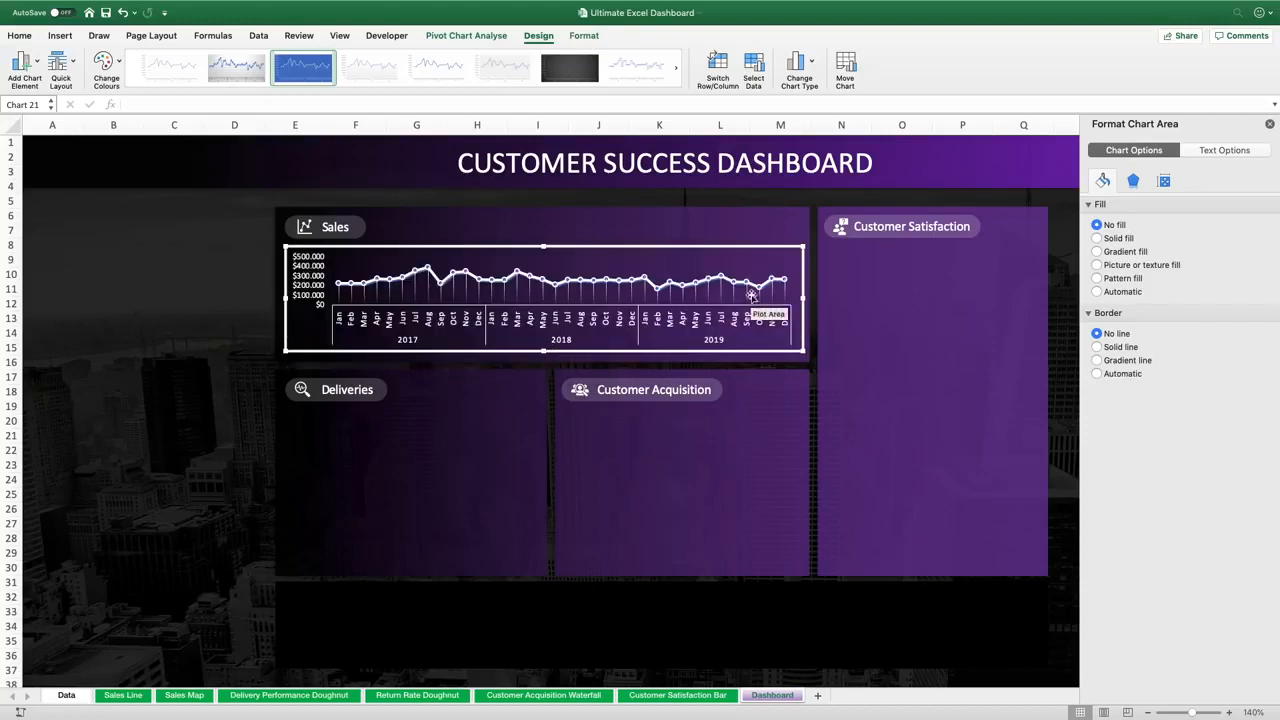
drag(802, 298, 660, 300)
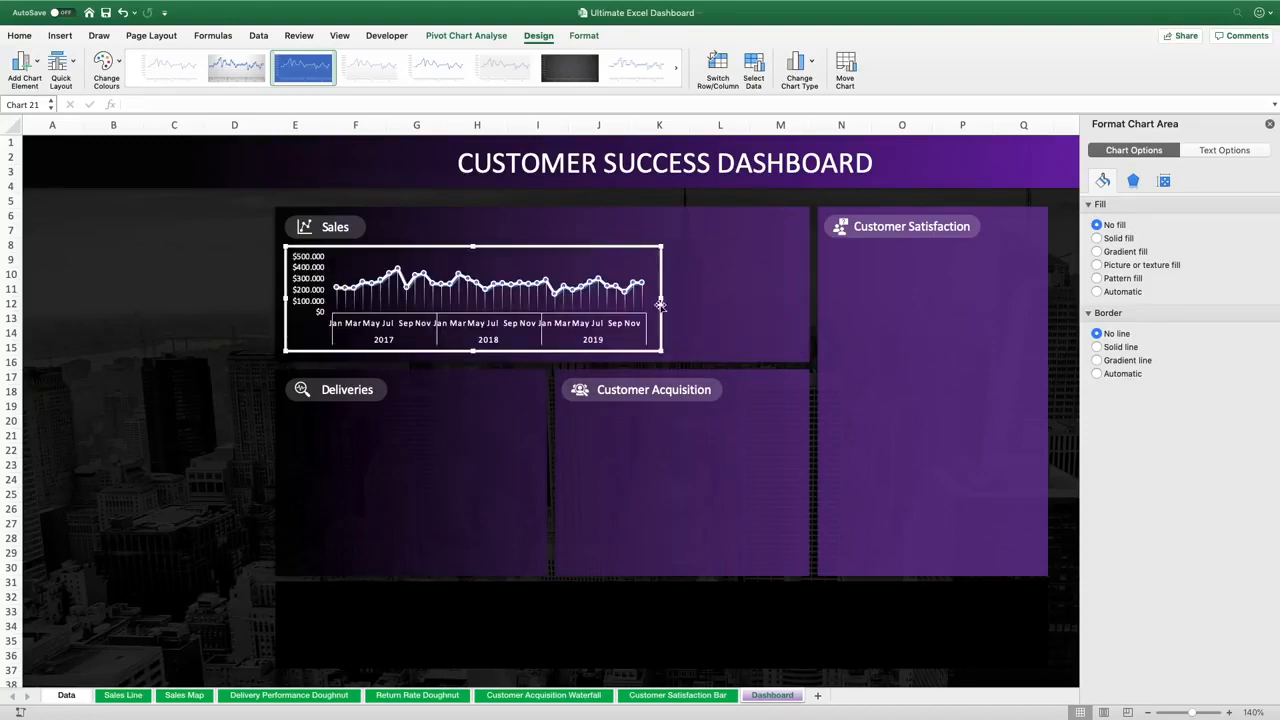
Decrease the sales chart's horizontal axis font size to 7 pt
click(610, 325)
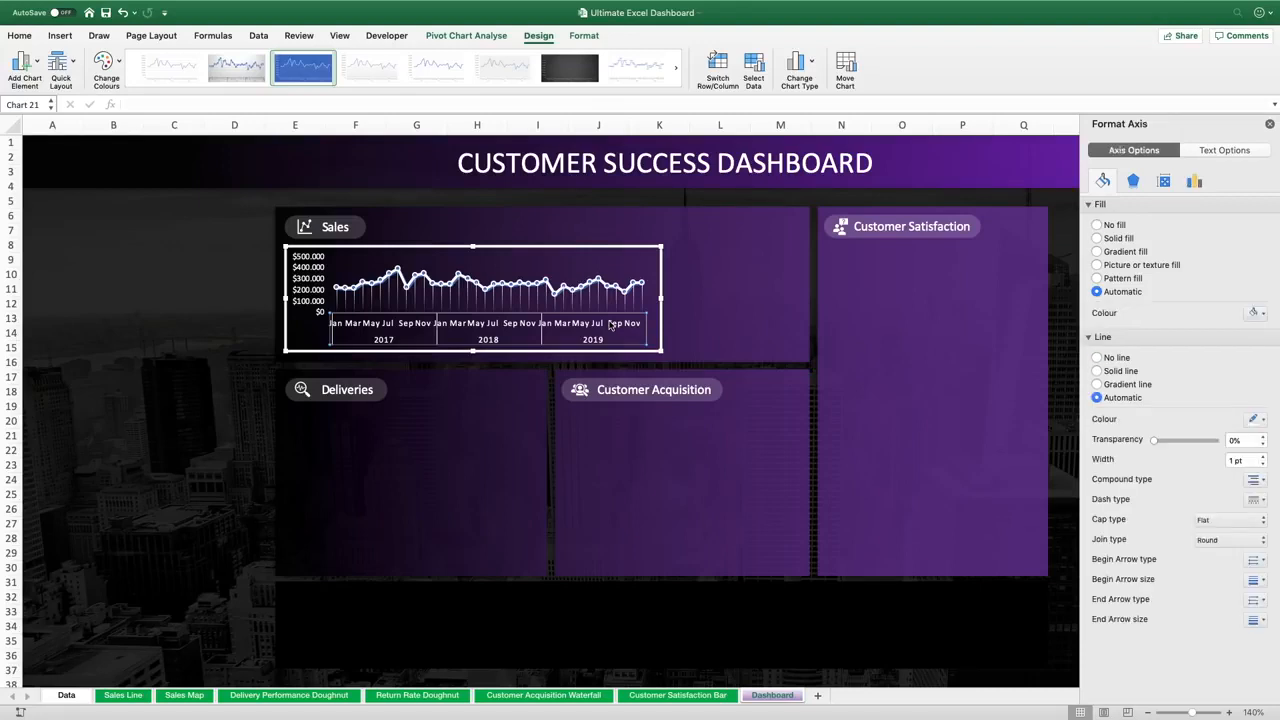
click(20, 36)
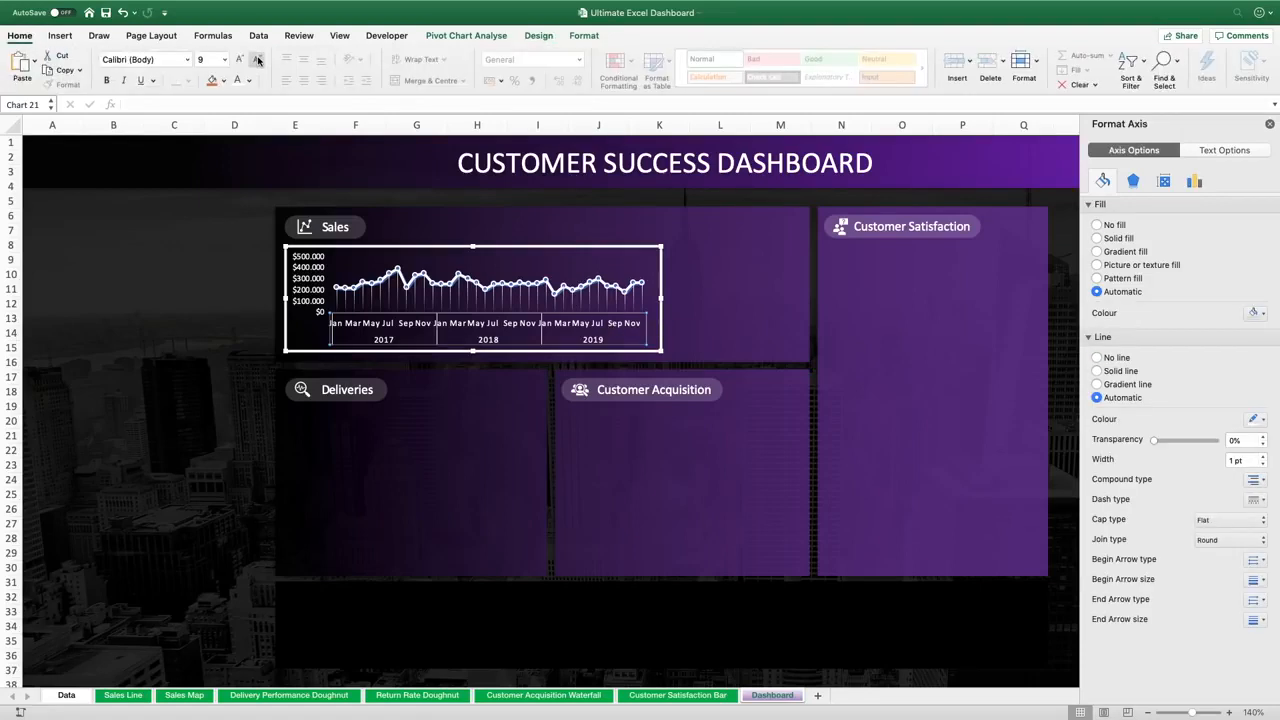
click(257, 60)
click(257, 60)
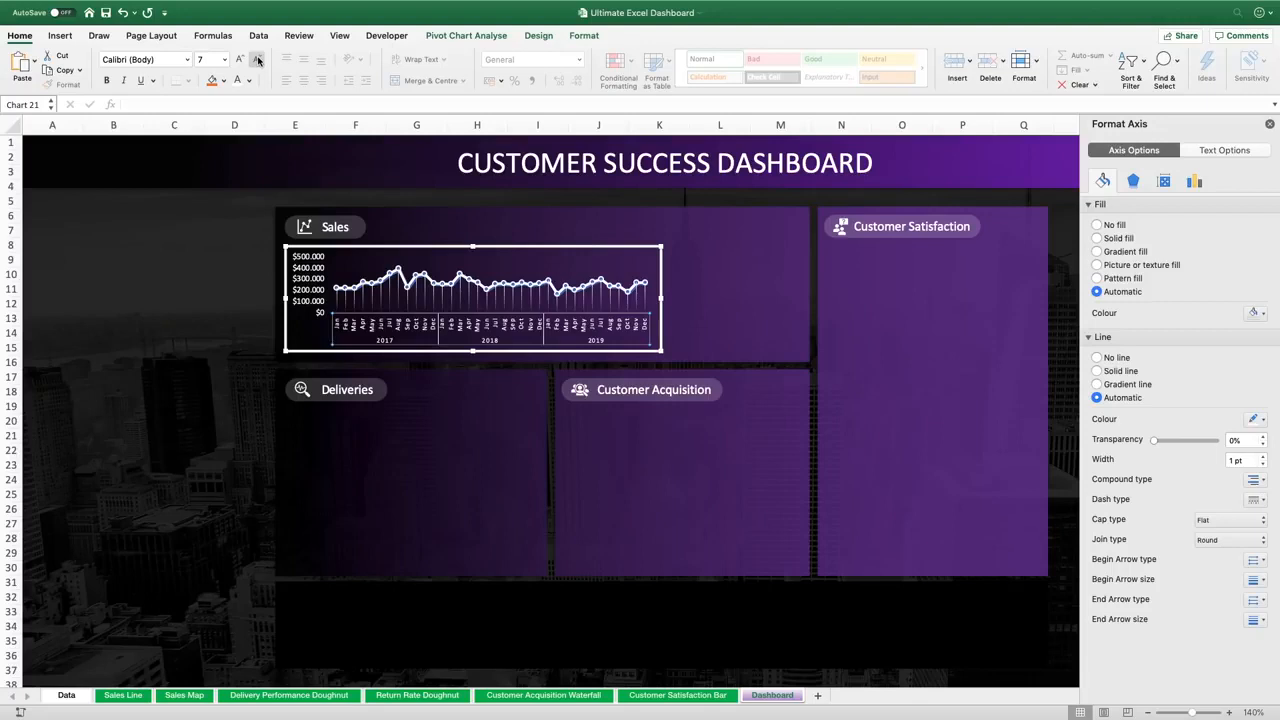
Set the horizontal axis position to on tick marks and turn off multi-level category labels
right_click(489, 330)
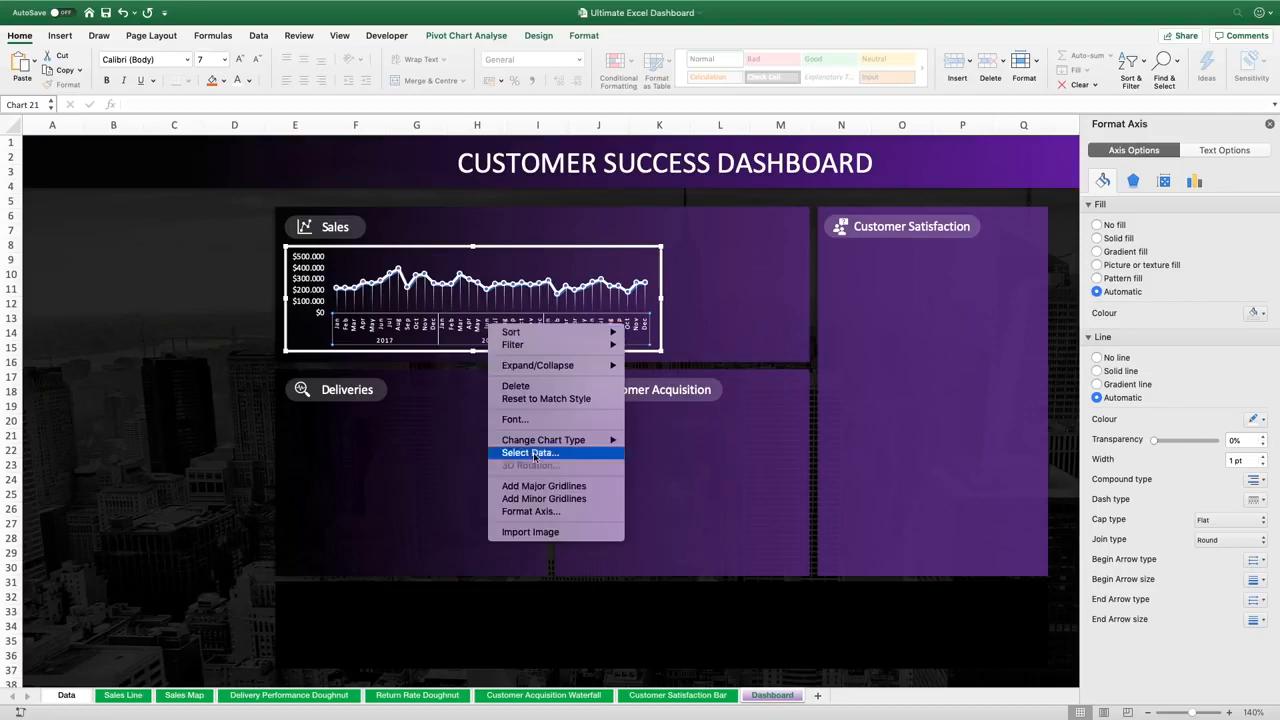
click(531, 512)
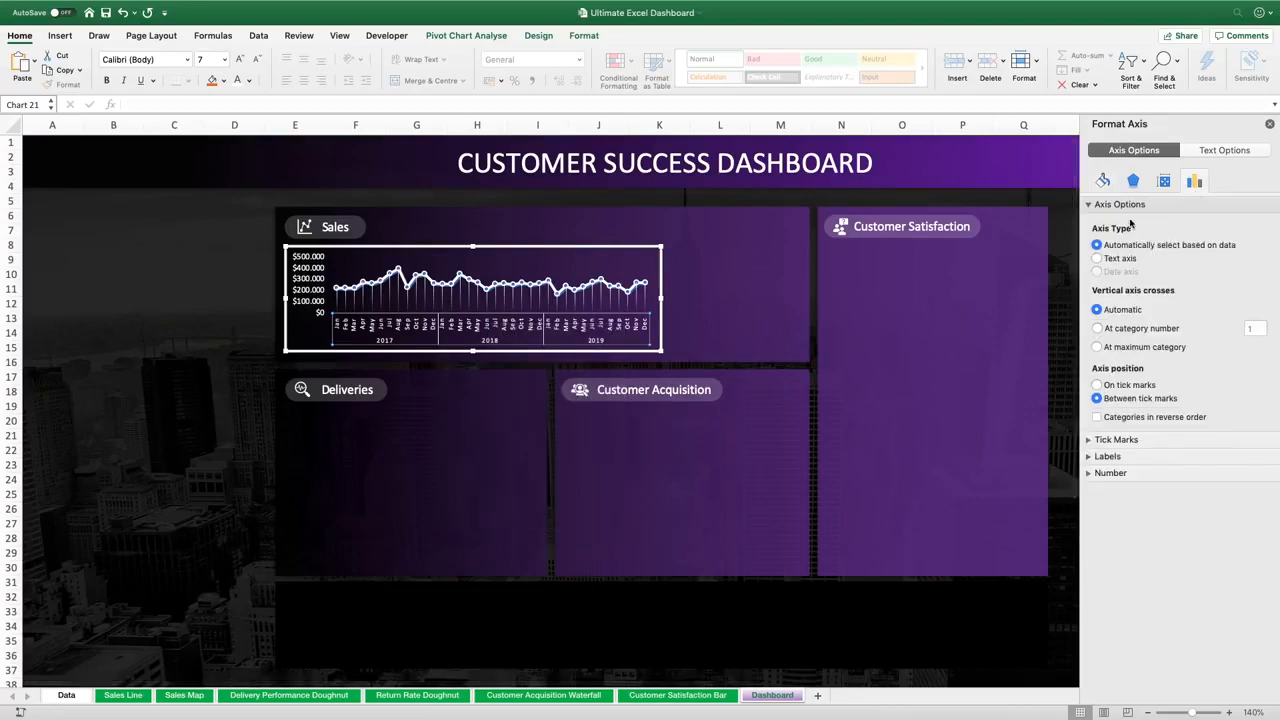
click(1097, 386)
click(1091, 457)
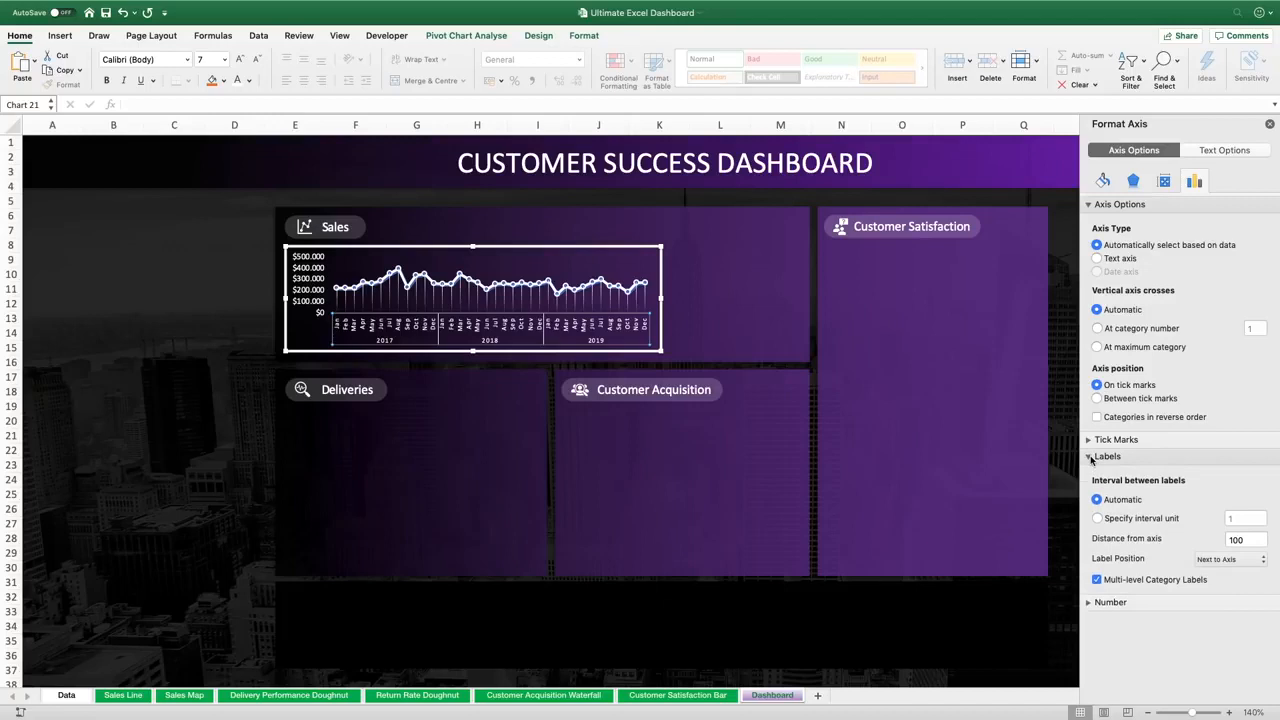
click(1097, 580)
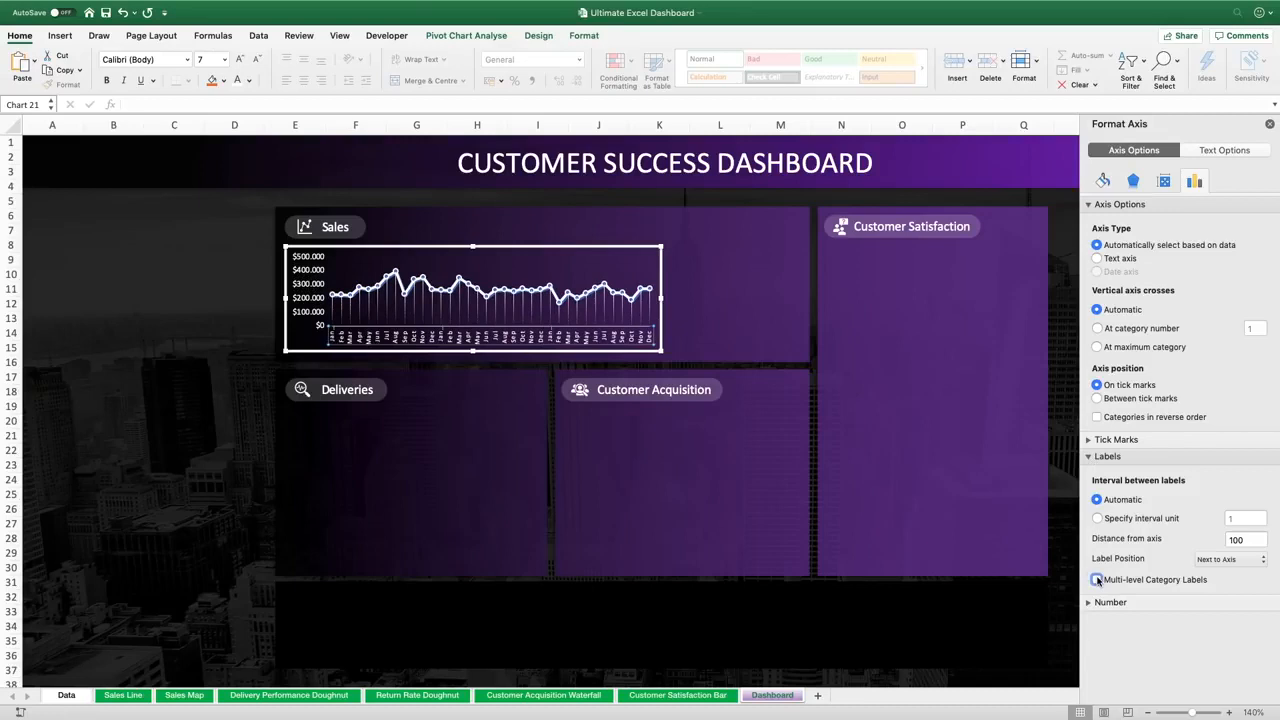
Set the axis label interval unit to 2 and widen the sales chart slightly
click(1097, 518)
click(1242, 518)
double_click(1242, 518)
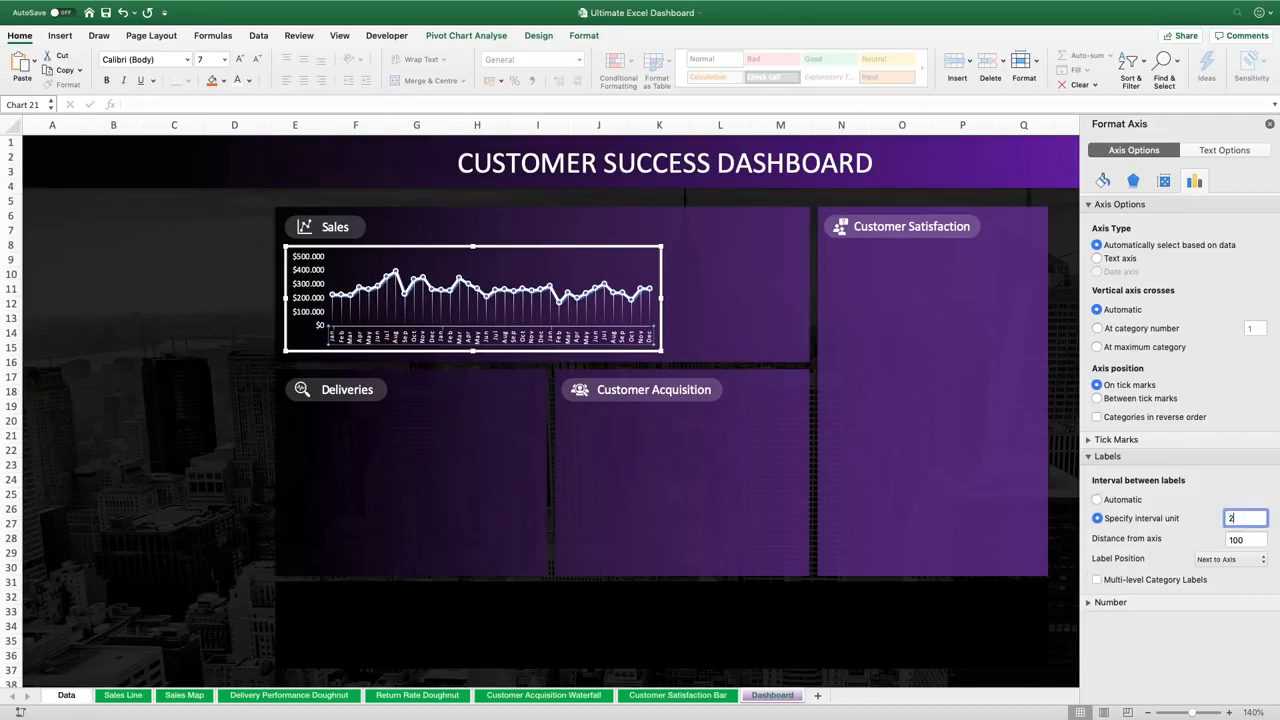
text(2)
key(Return)
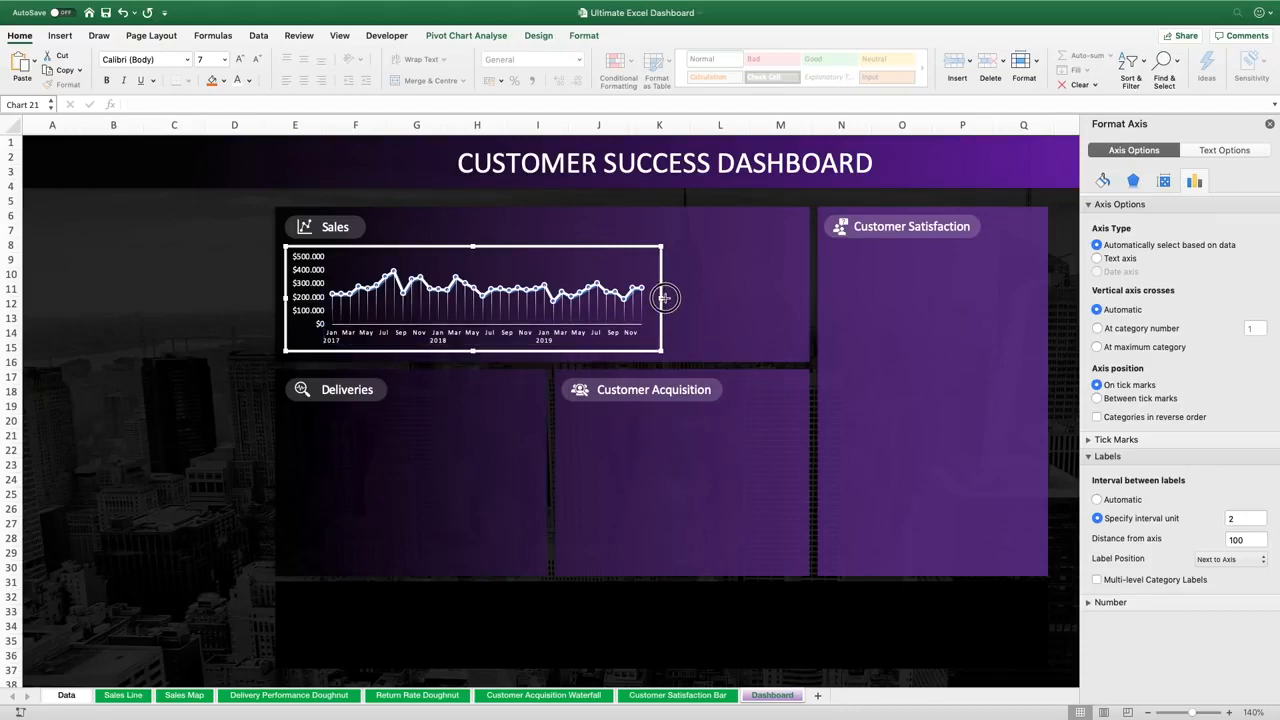
drag(663, 297, 667, 298)
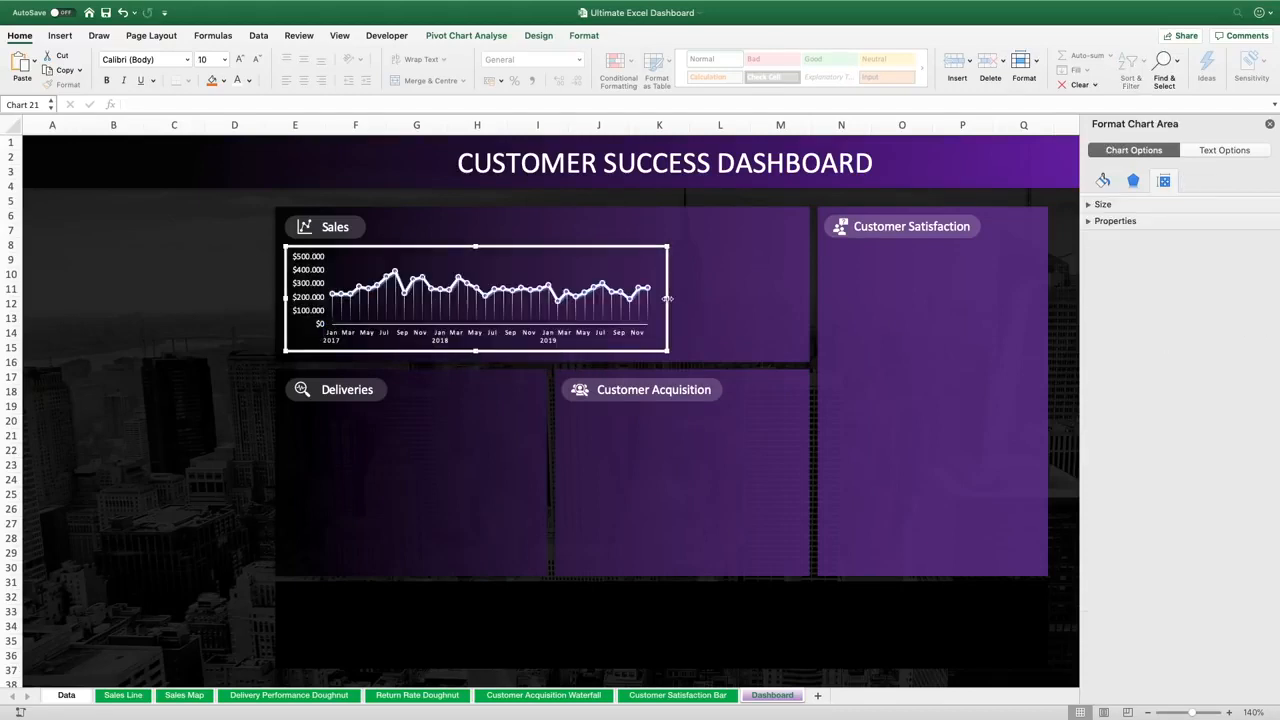
click(244, 300)
Give the sales data series a gradient line, removing the extra gradient stops and colouring the end stop red
click(350, 266)
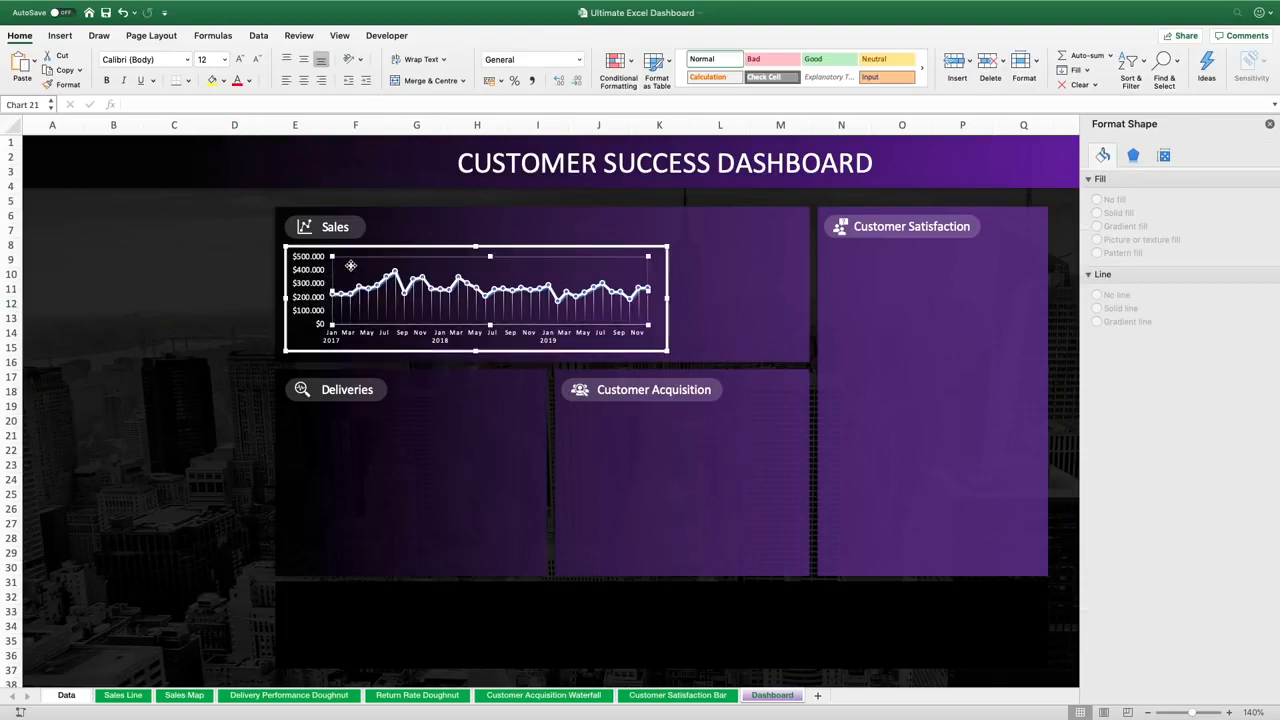
click(410, 290)
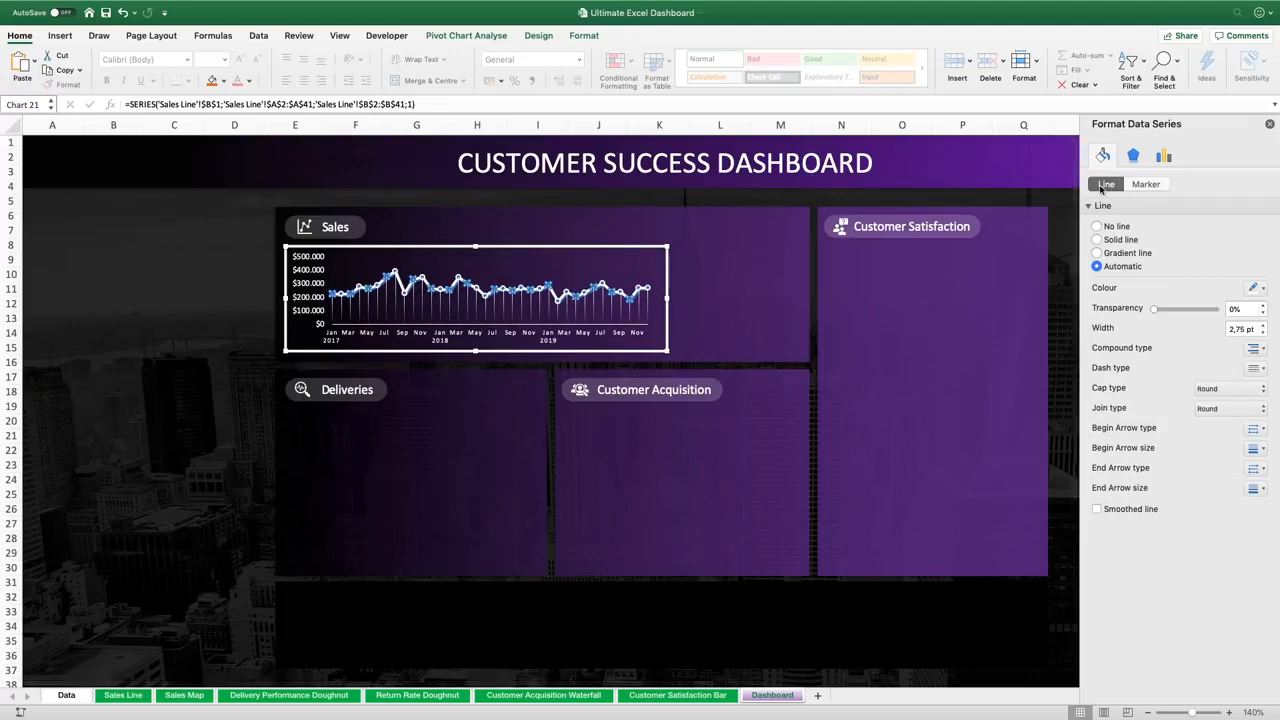
click(1130, 254)
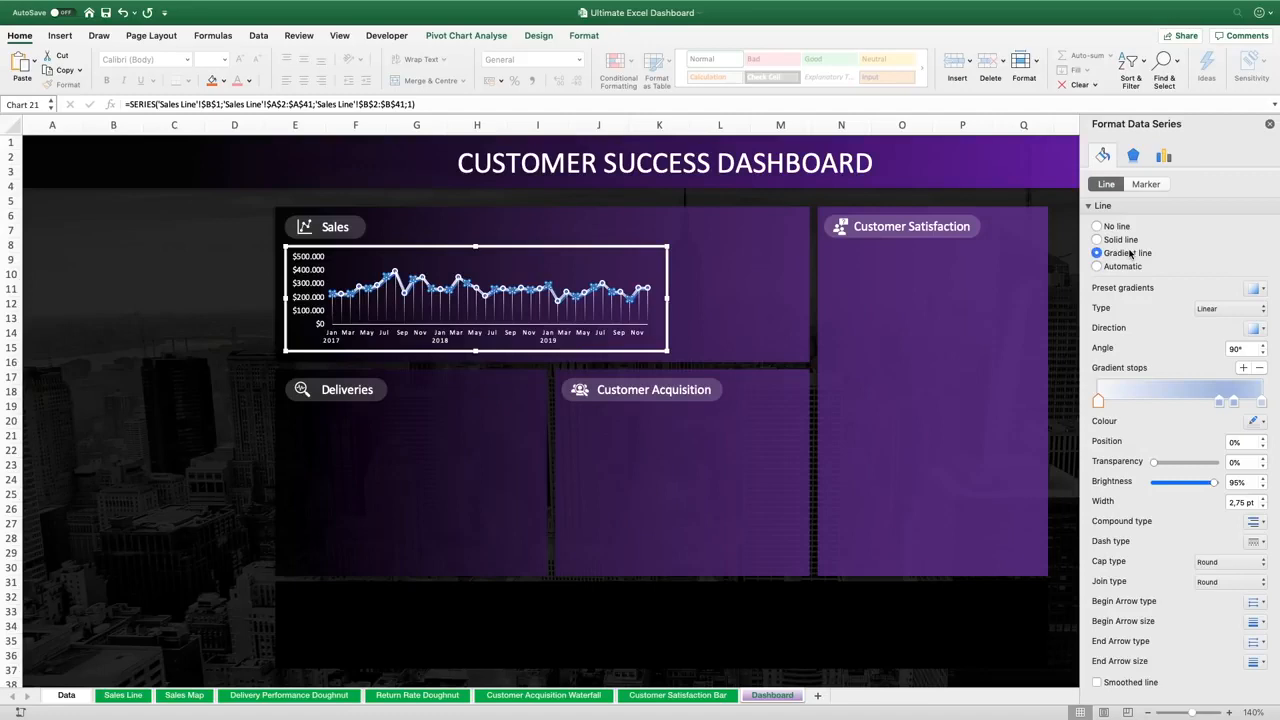
click(1218, 404)
click(1260, 368)
click(1235, 403)
click(1260, 368)
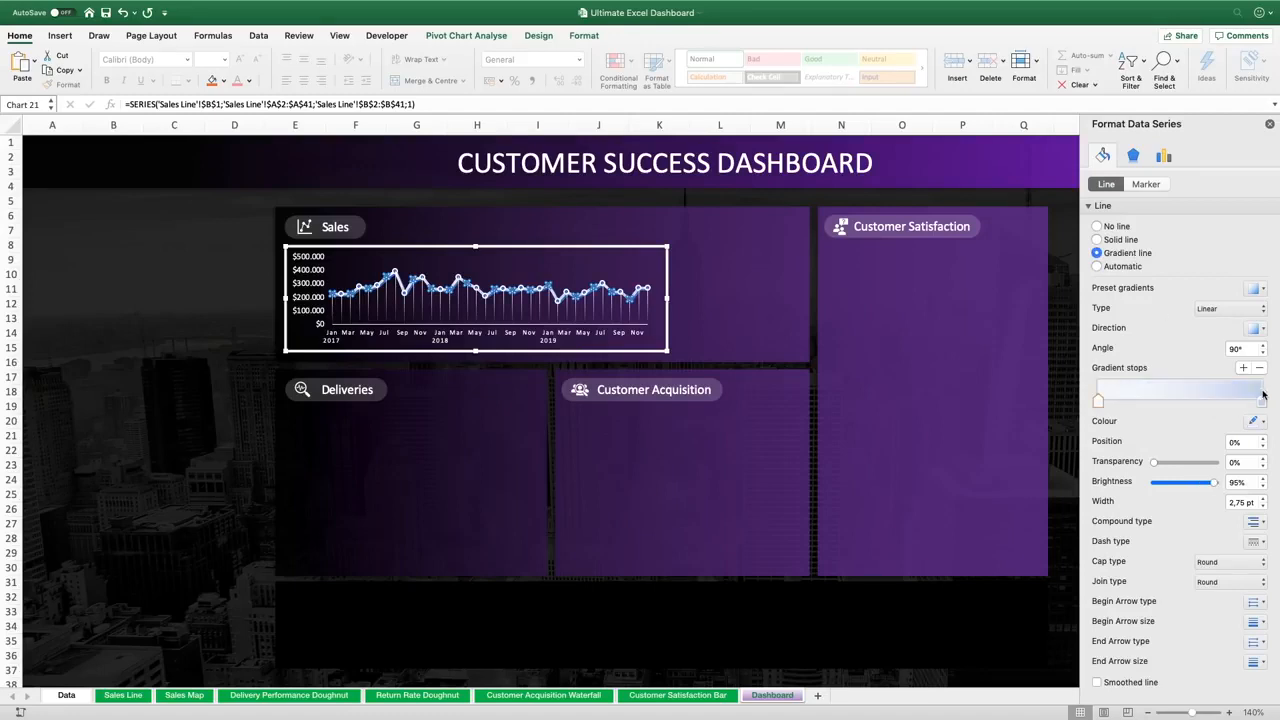
click(1262, 401)
click(1258, 422)
click(1171, 549)
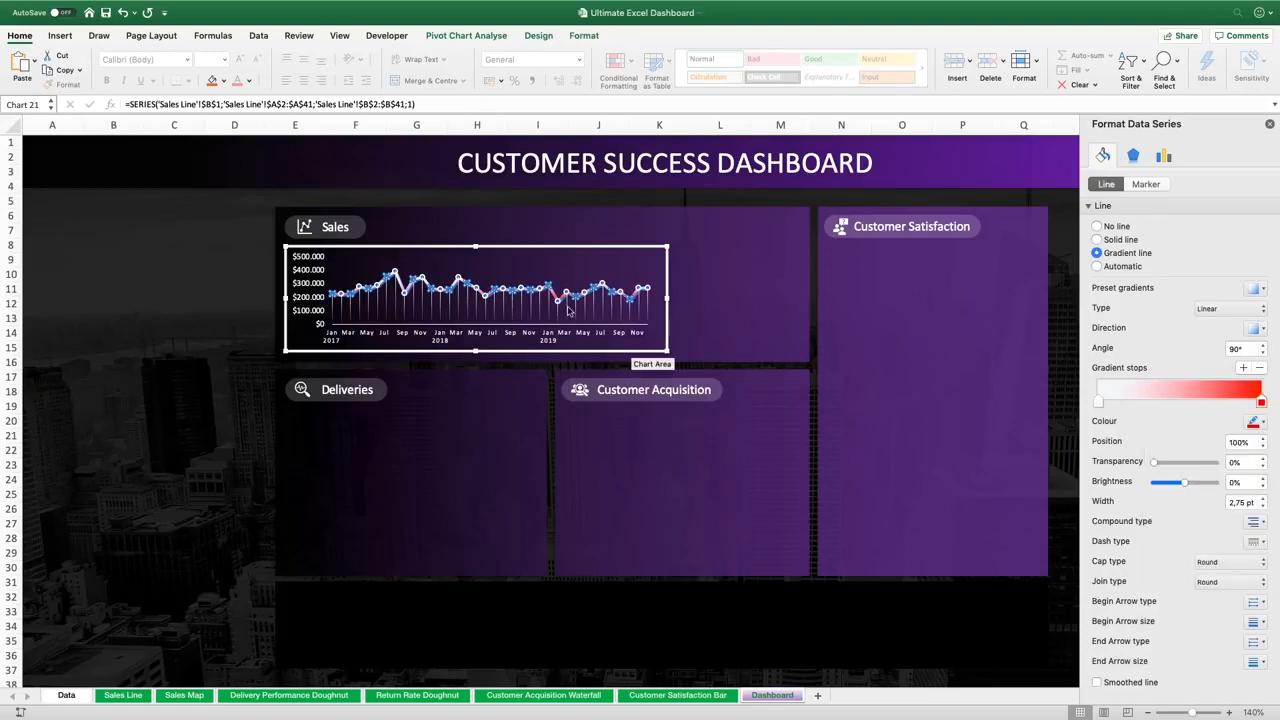
Move the first gradient stop of the sales line to the 50% position, then deselect the chart and close the format pane
drag(1099, 401, 1178, 401)
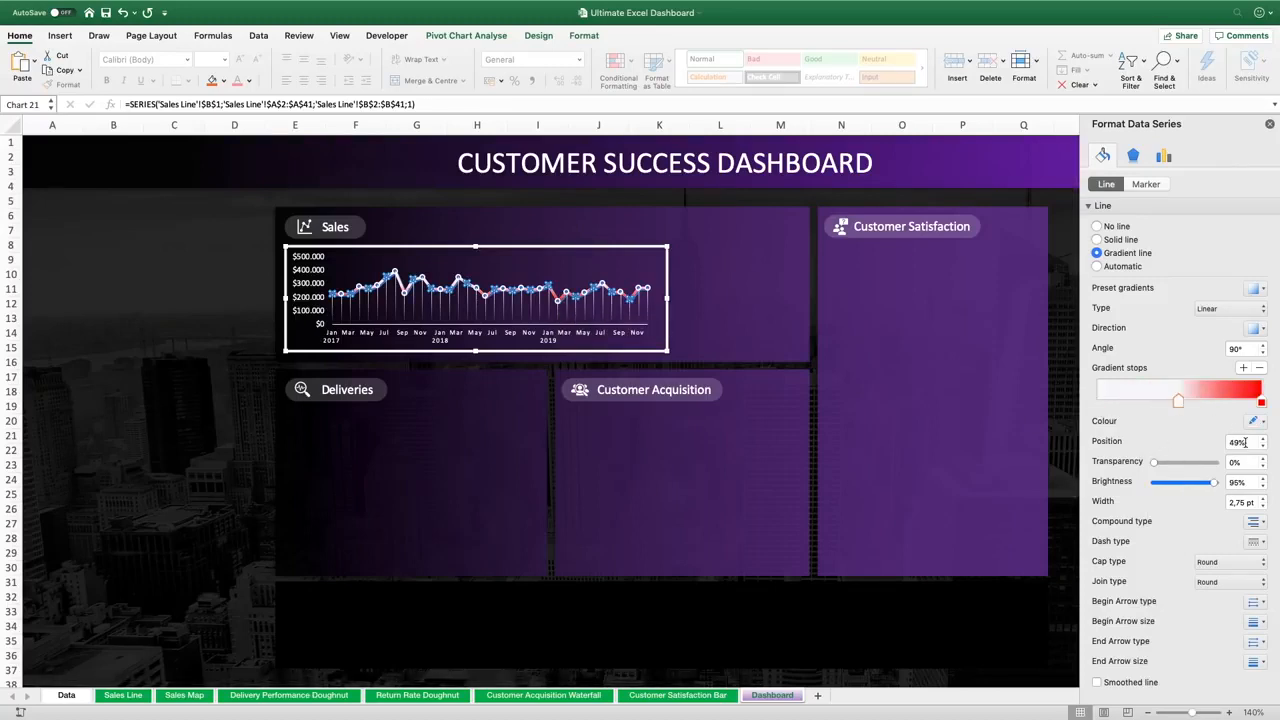
click(1261, 438)
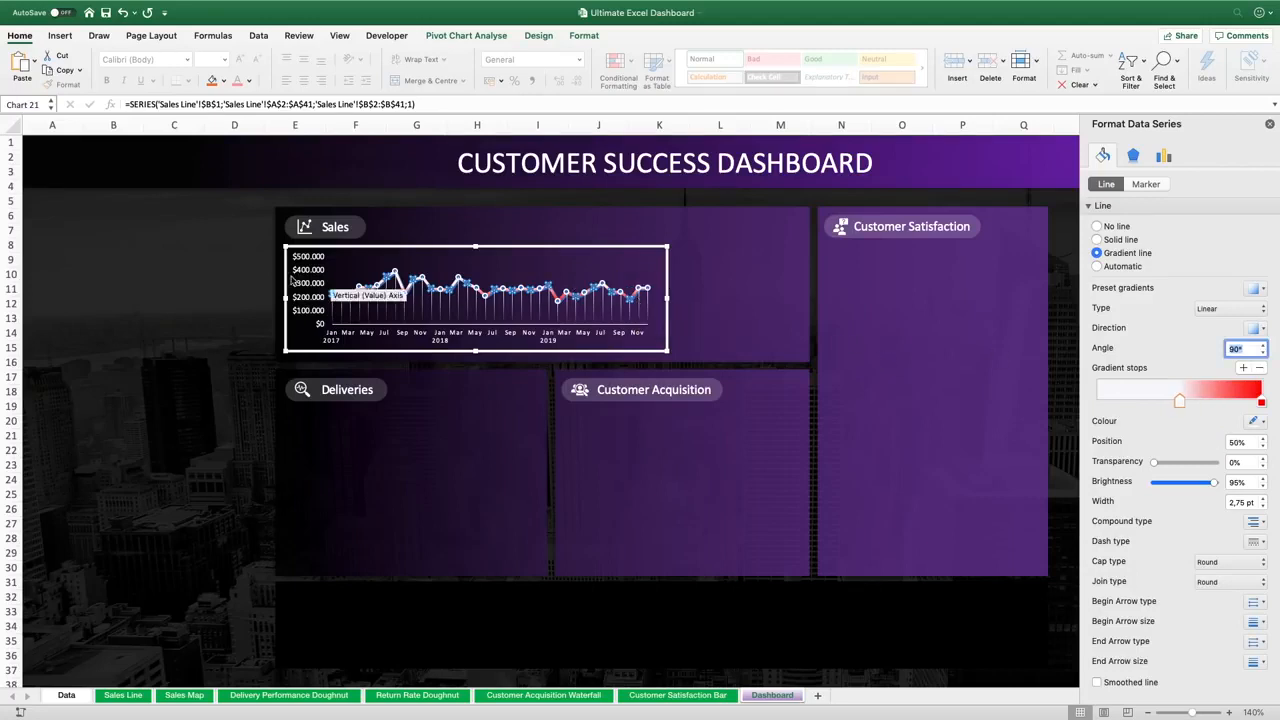
click(247, 290)
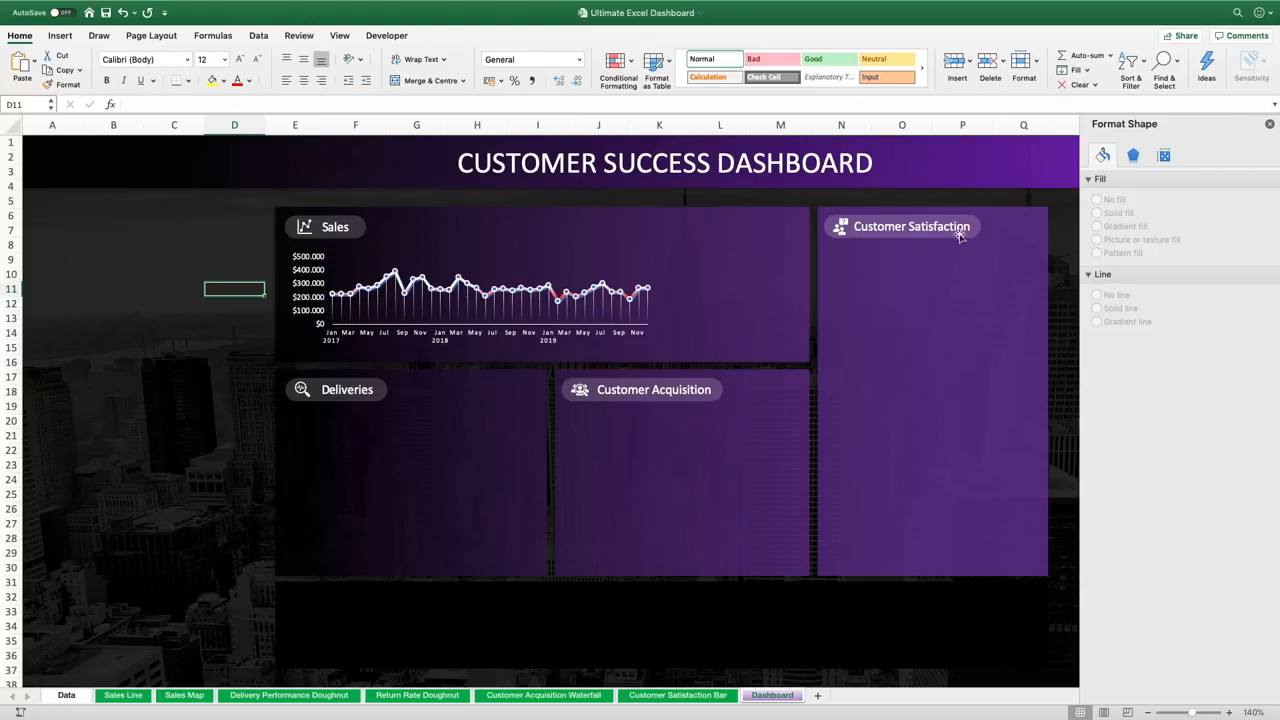
click(1270, 124)
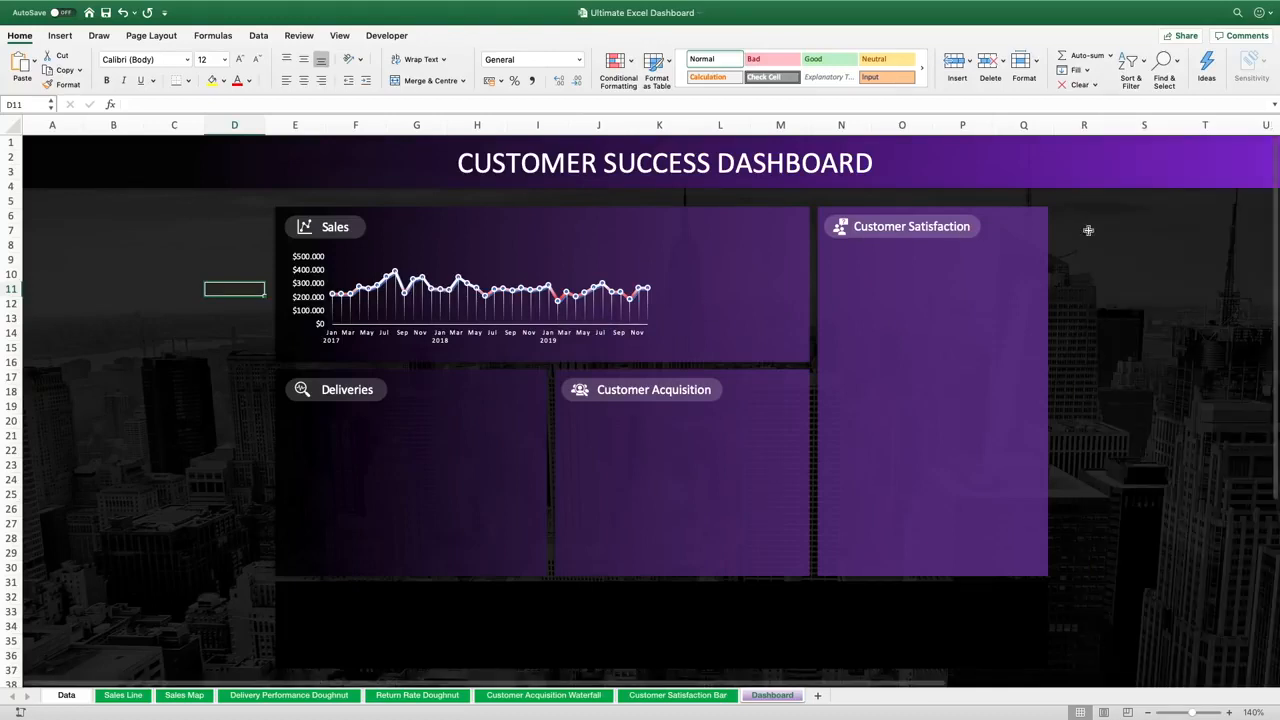
Move the filled map chart from the Sales Map sheet onto the dashboard, placing it over the Sales panel
click(184, 695)
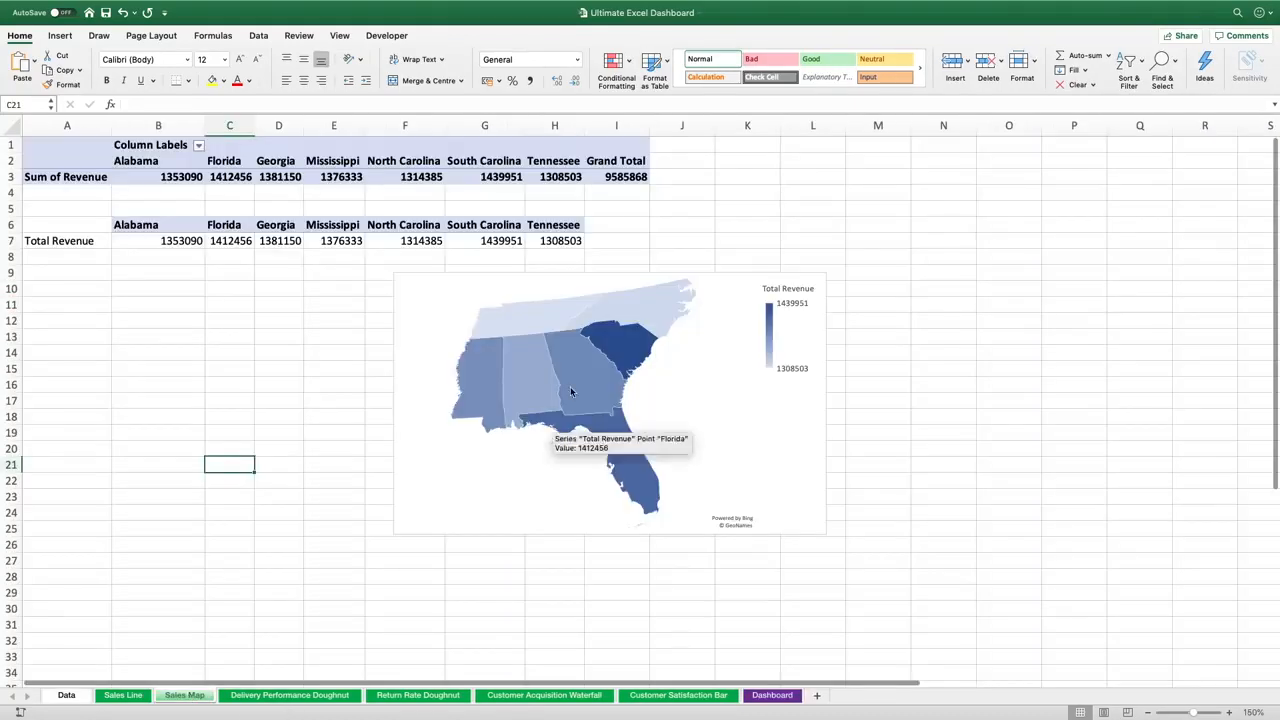
click(663, 276)
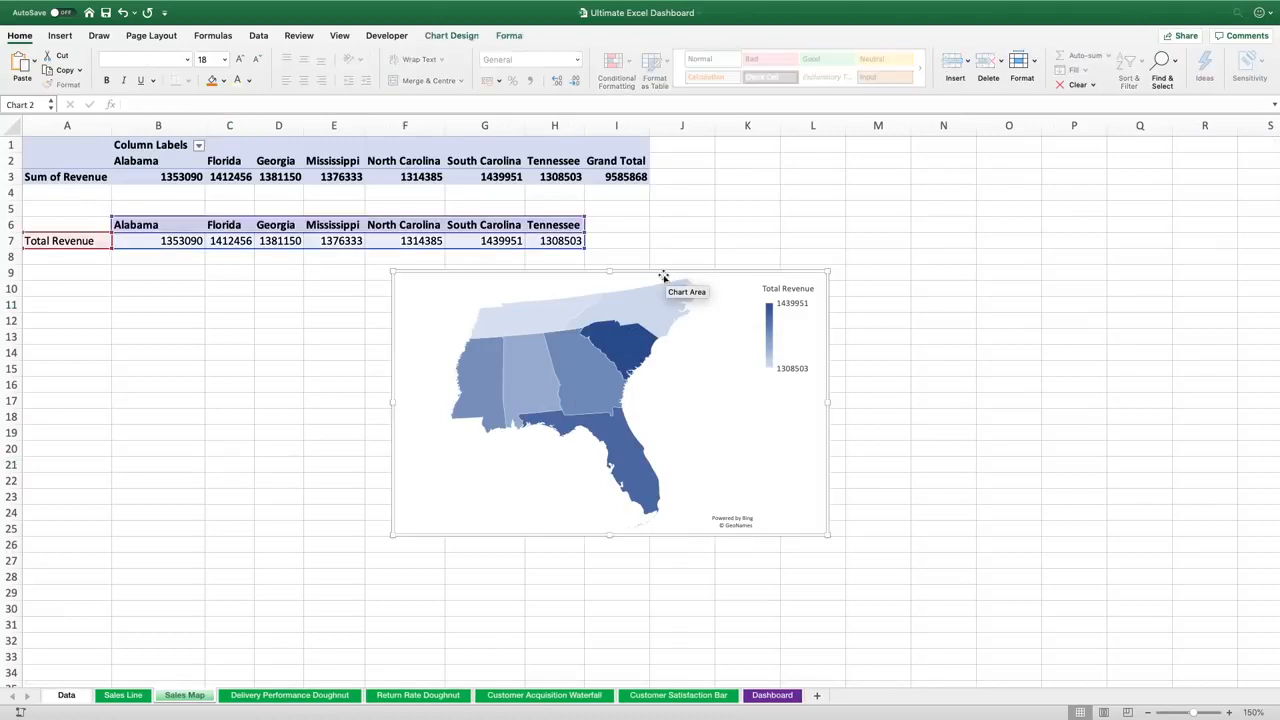
key(Delete)
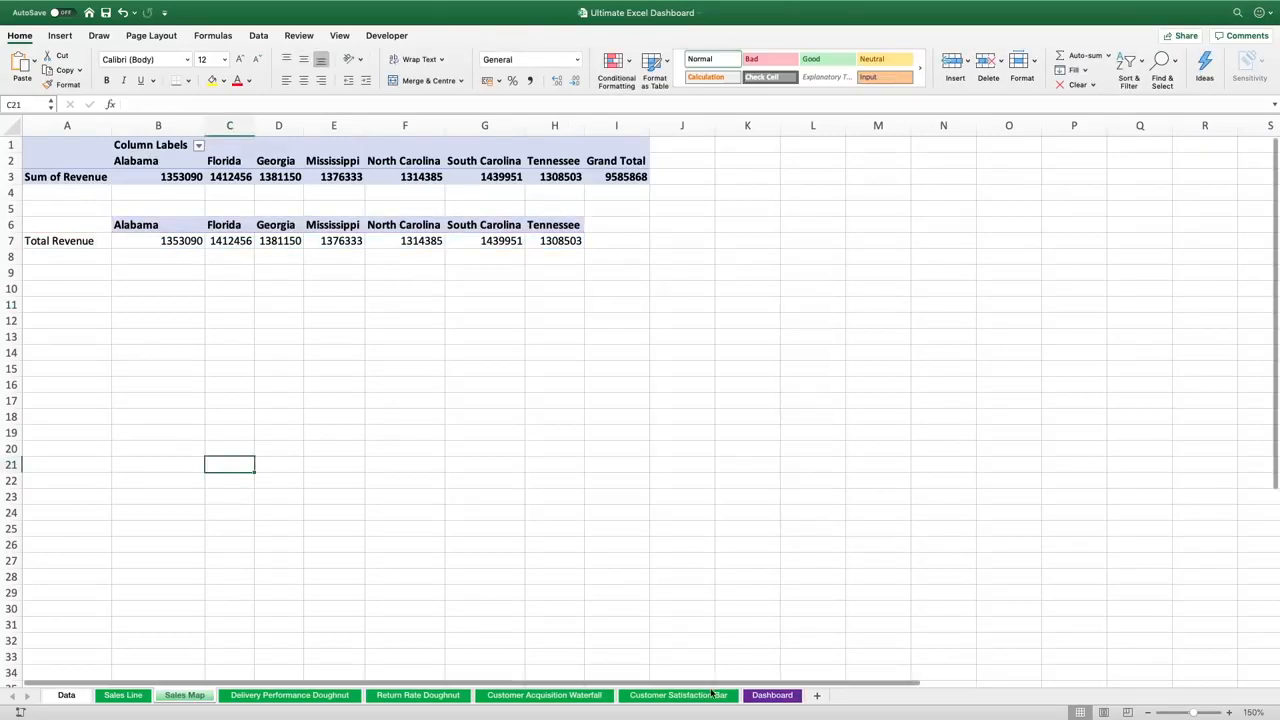
click(771, 695)
key(ctrl+v)
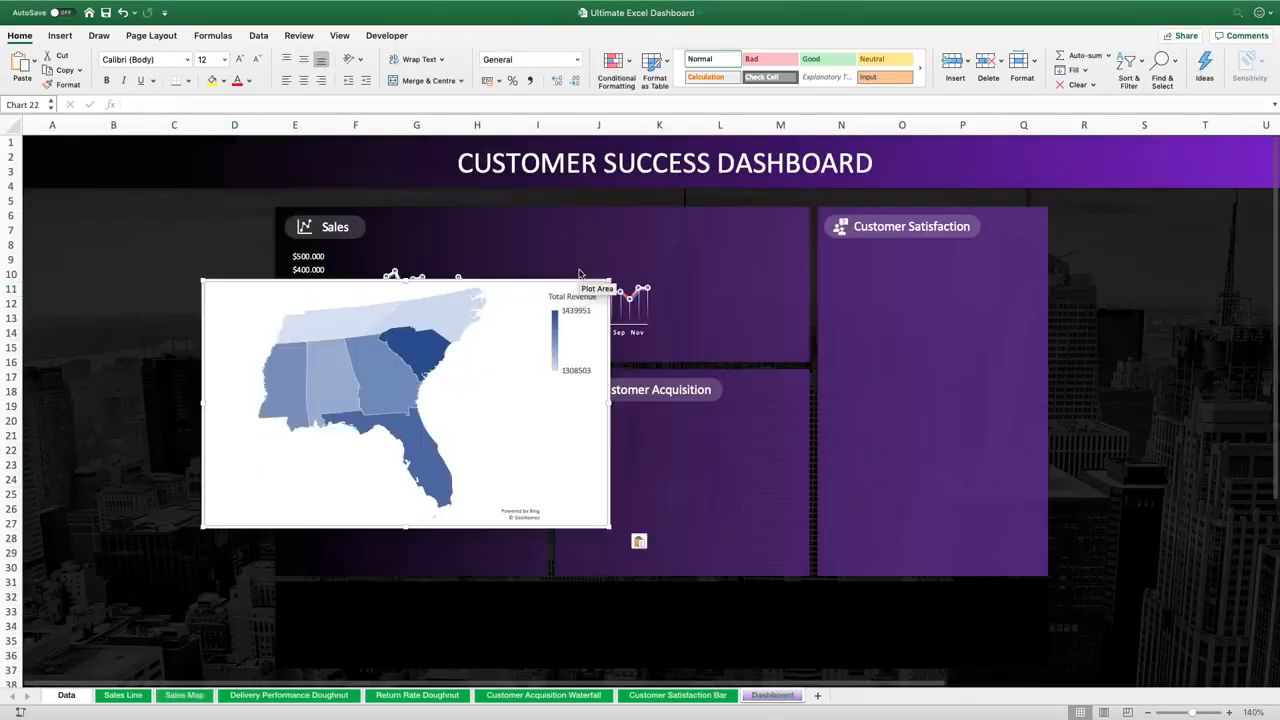
drag(568, 276, 722, 213)
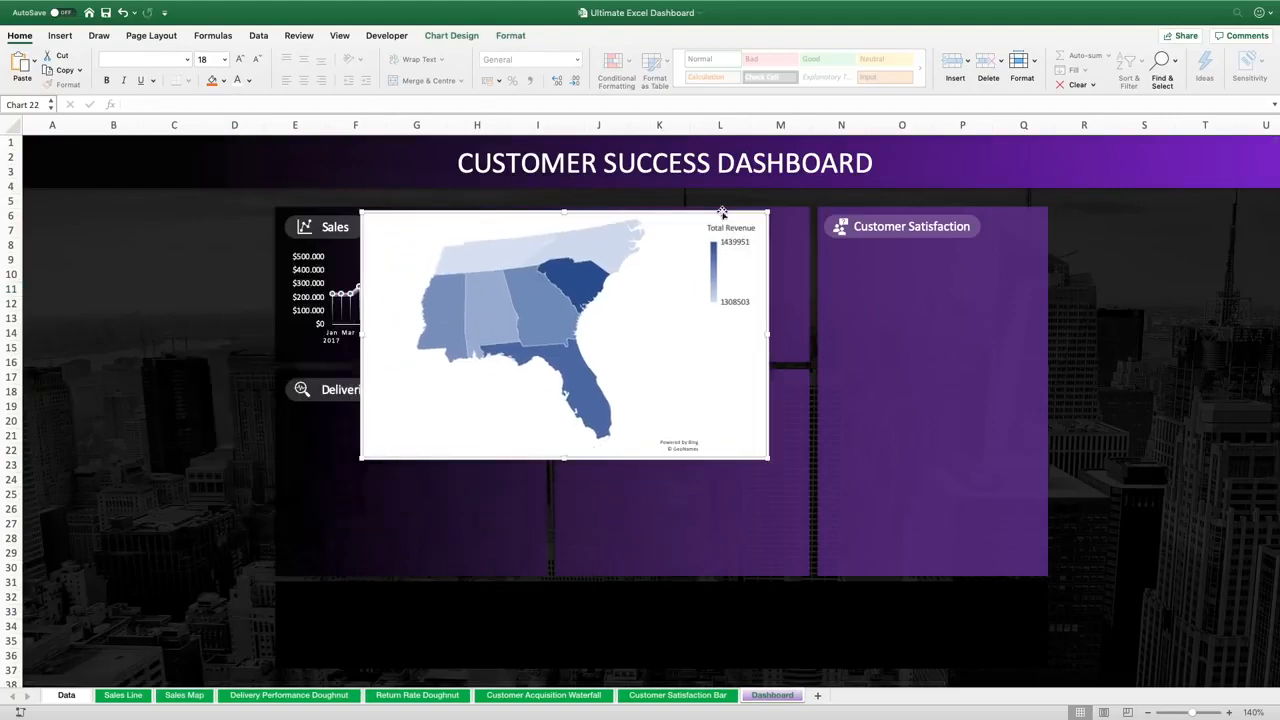
Set the map chart area to no fill and no border
right_click(722, 213)
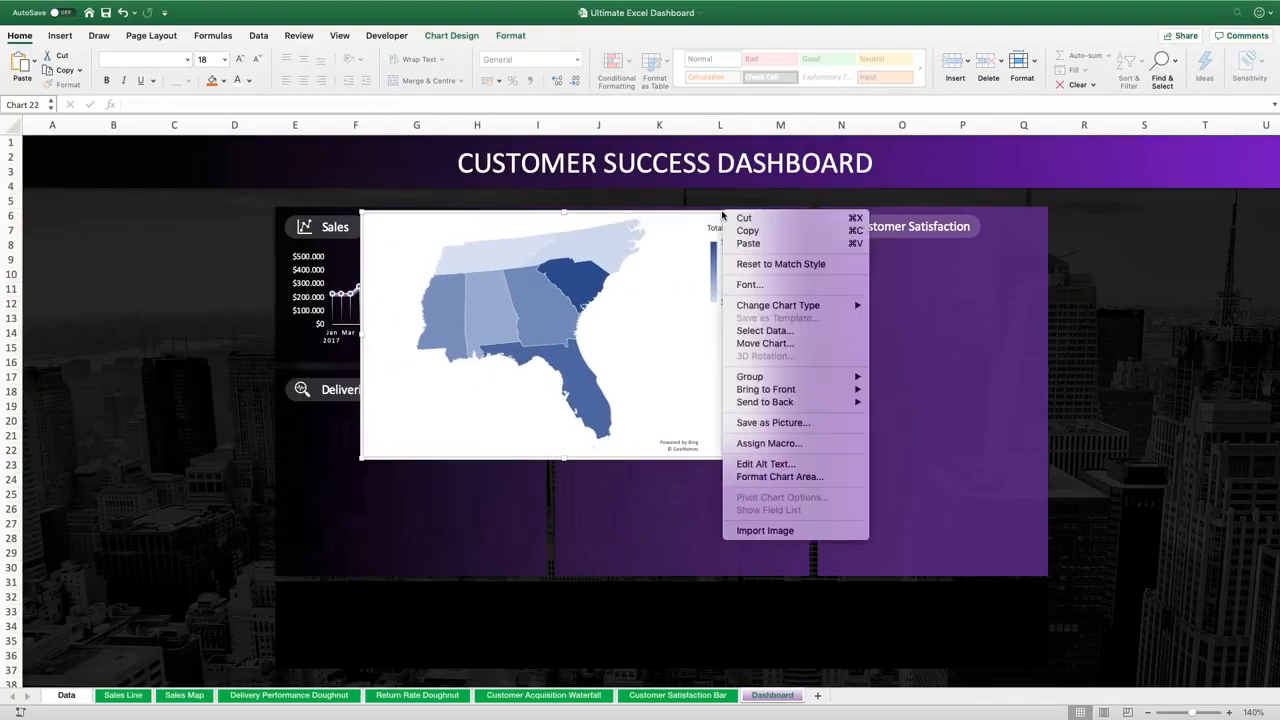
click(767, 477)
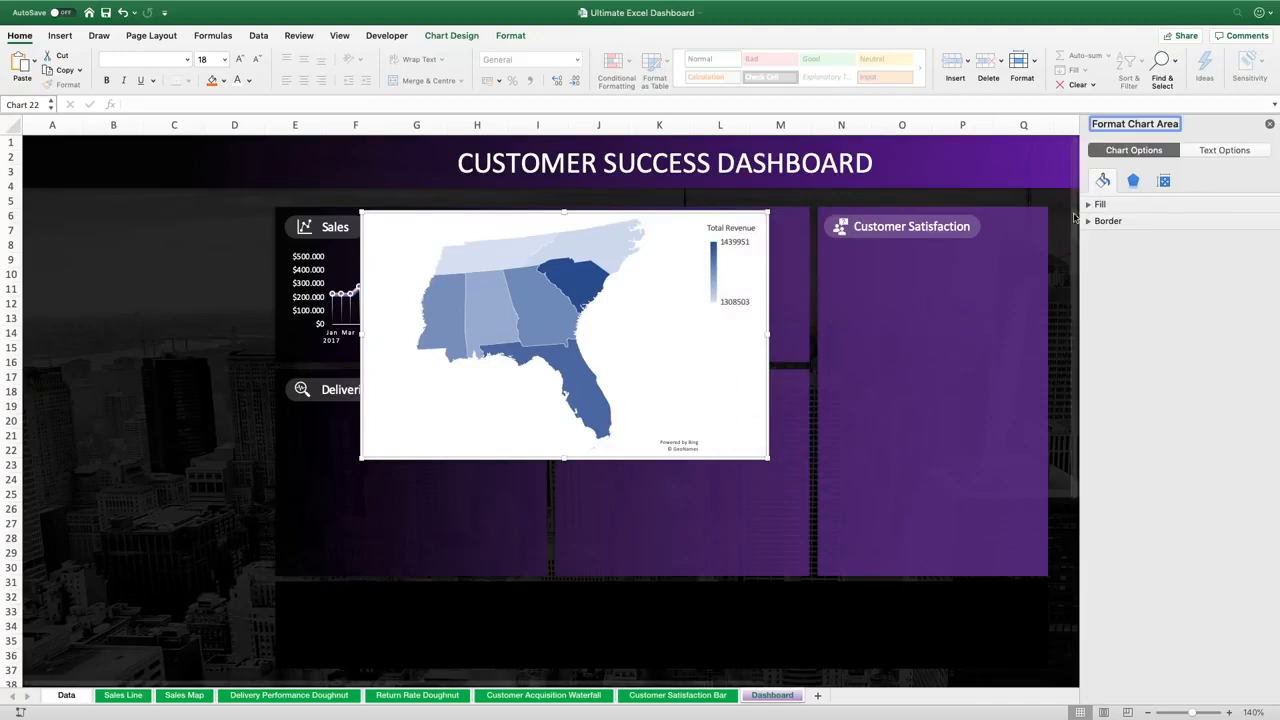
click(1092, 205)
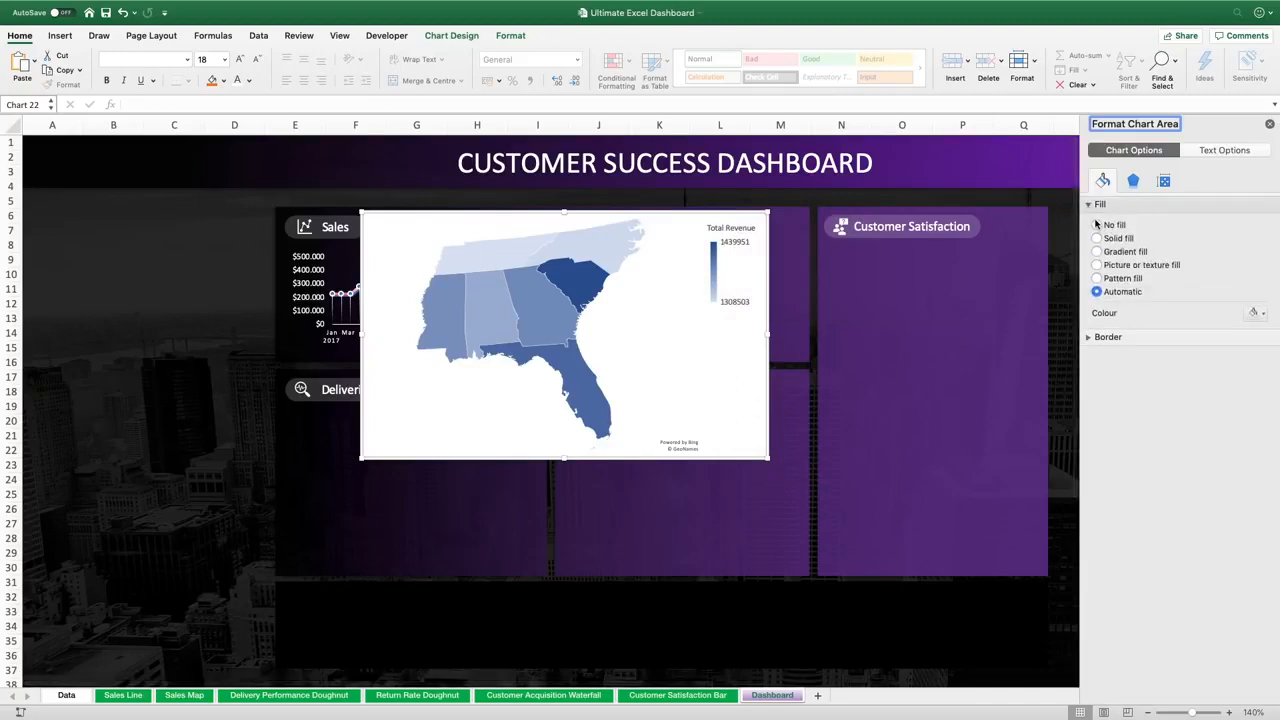
click(1096, 225)
click(1088, 313)
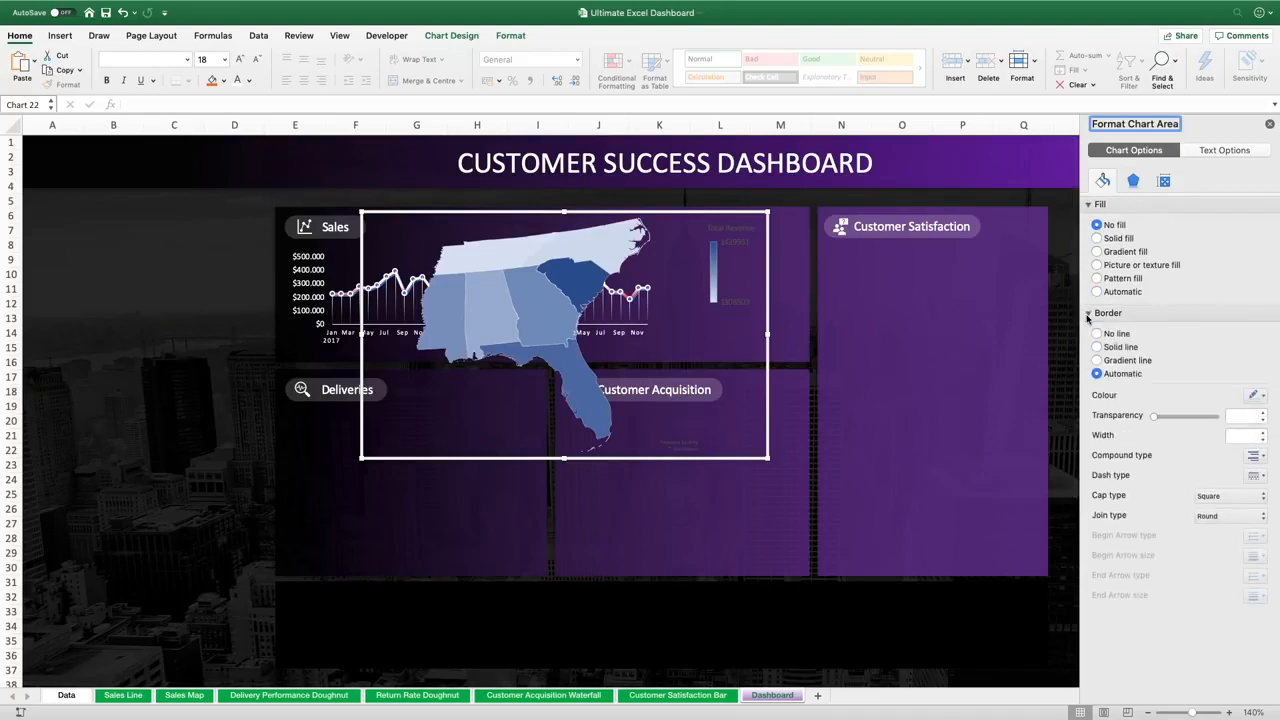
click(1098, 334)
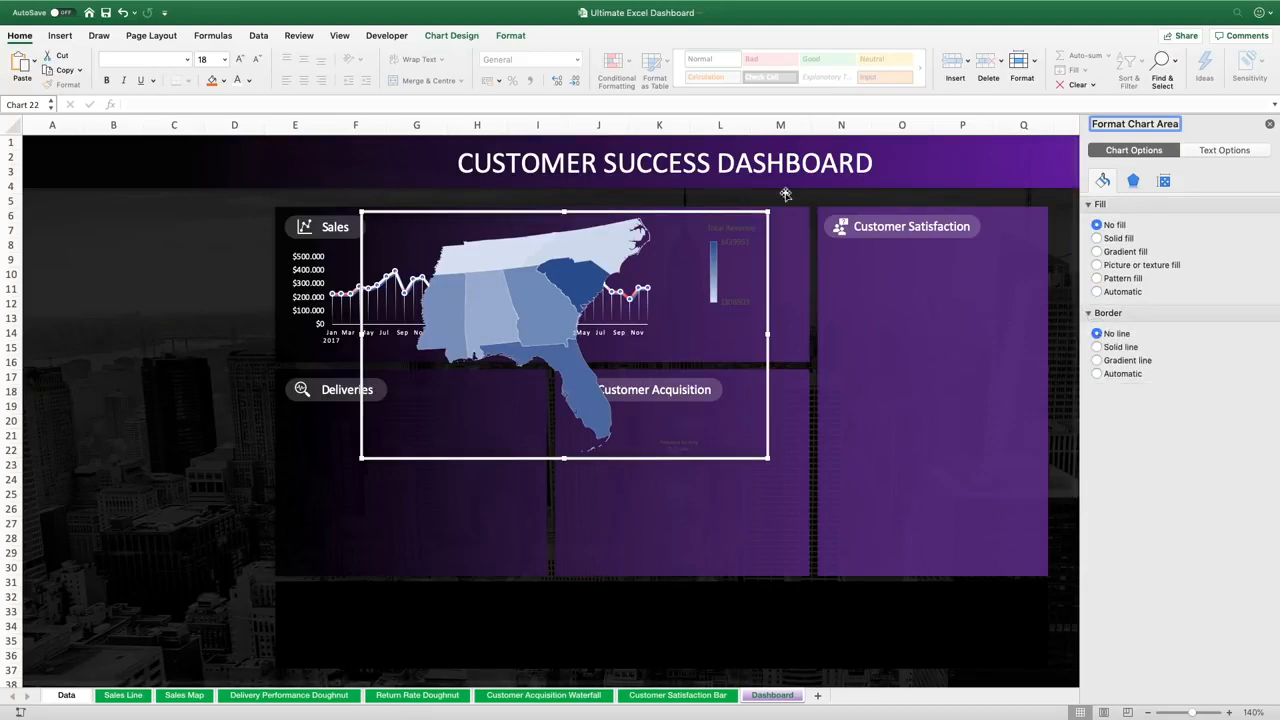
Delete the map chart's legend and shrink the chart from its corner
click(728, 231)
key(Delete)
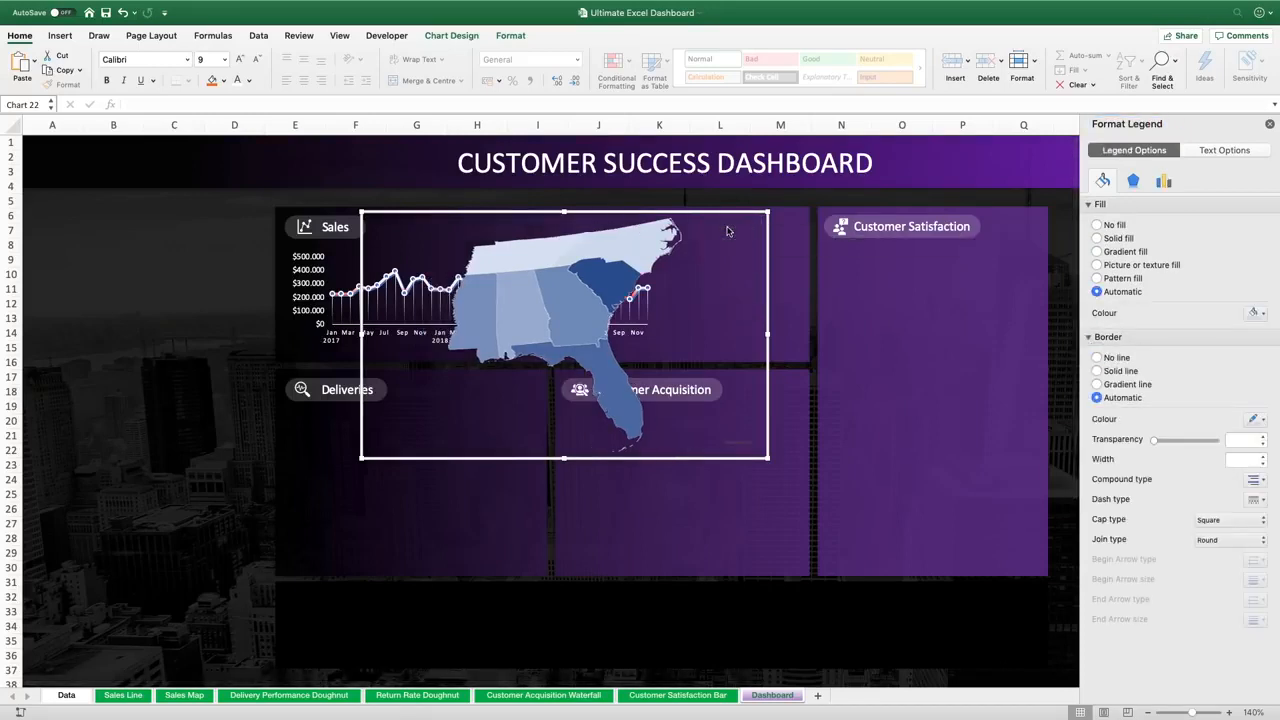
drag(768, 210, 647, 265)
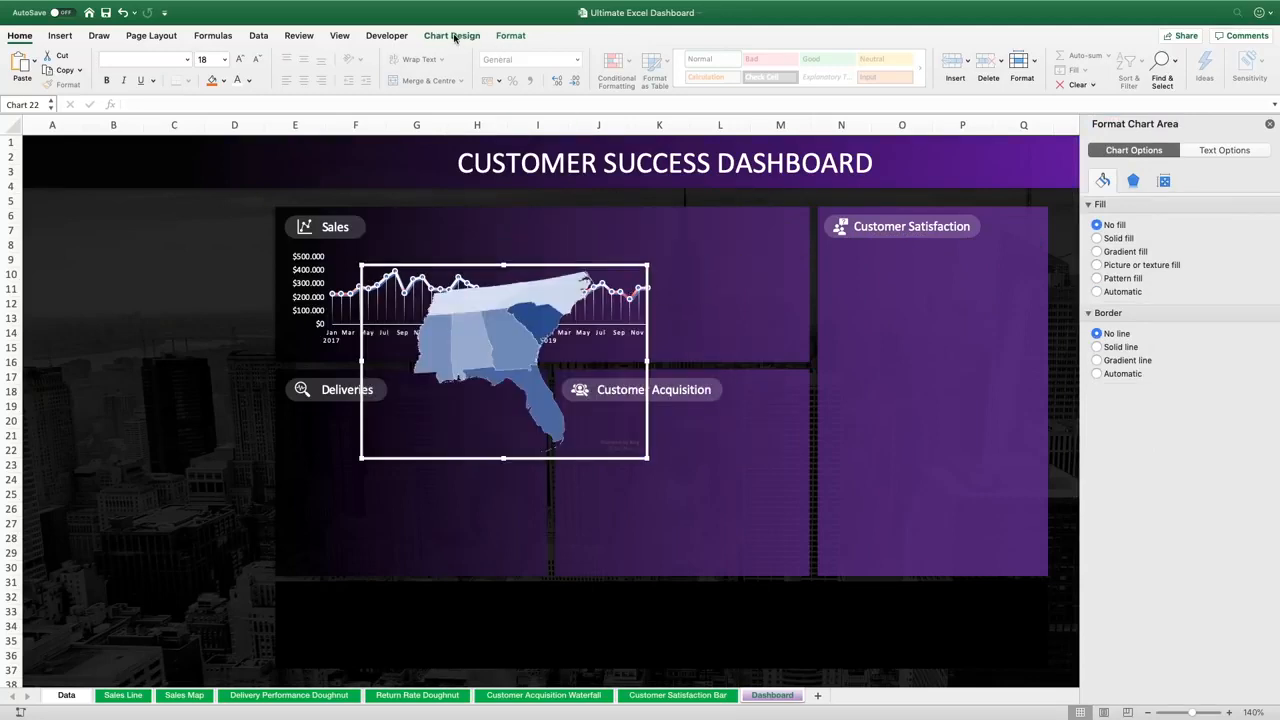
Move the map chart to the Sales panel's upper right and set its height to 1.7"
click(510, 36)
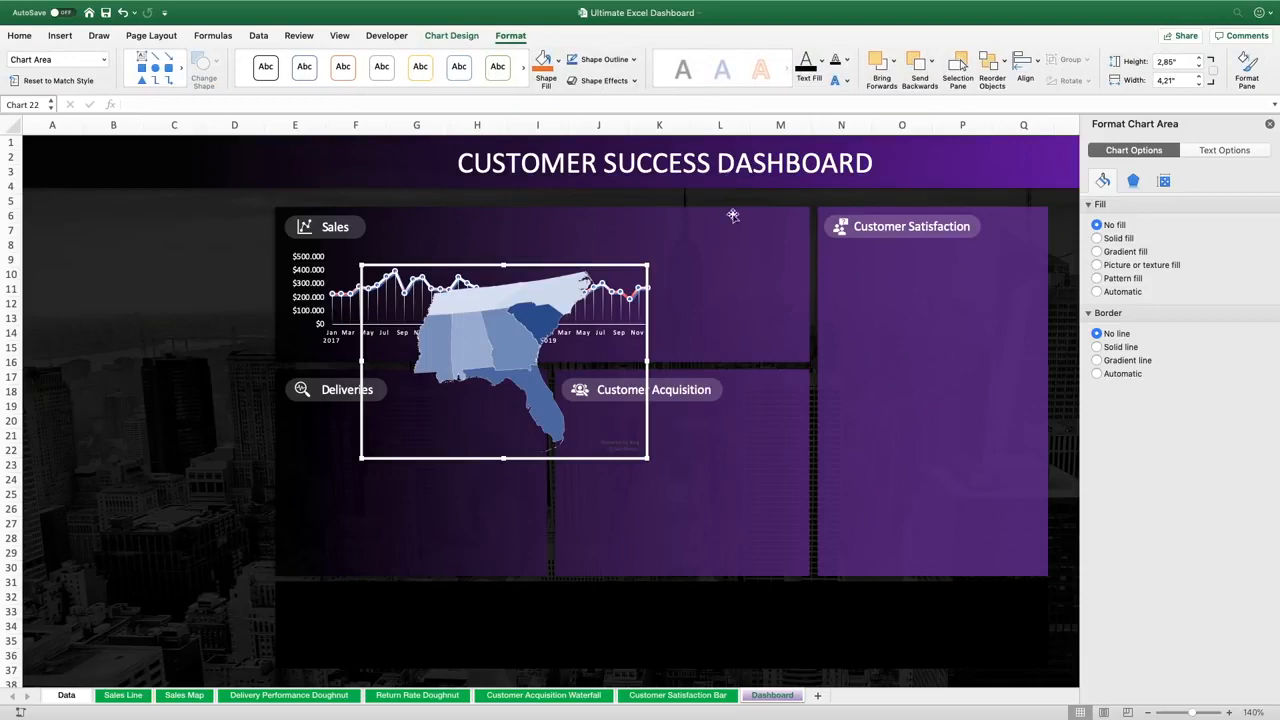
drag(571, 277, 807, 204)
click(1201, 66)
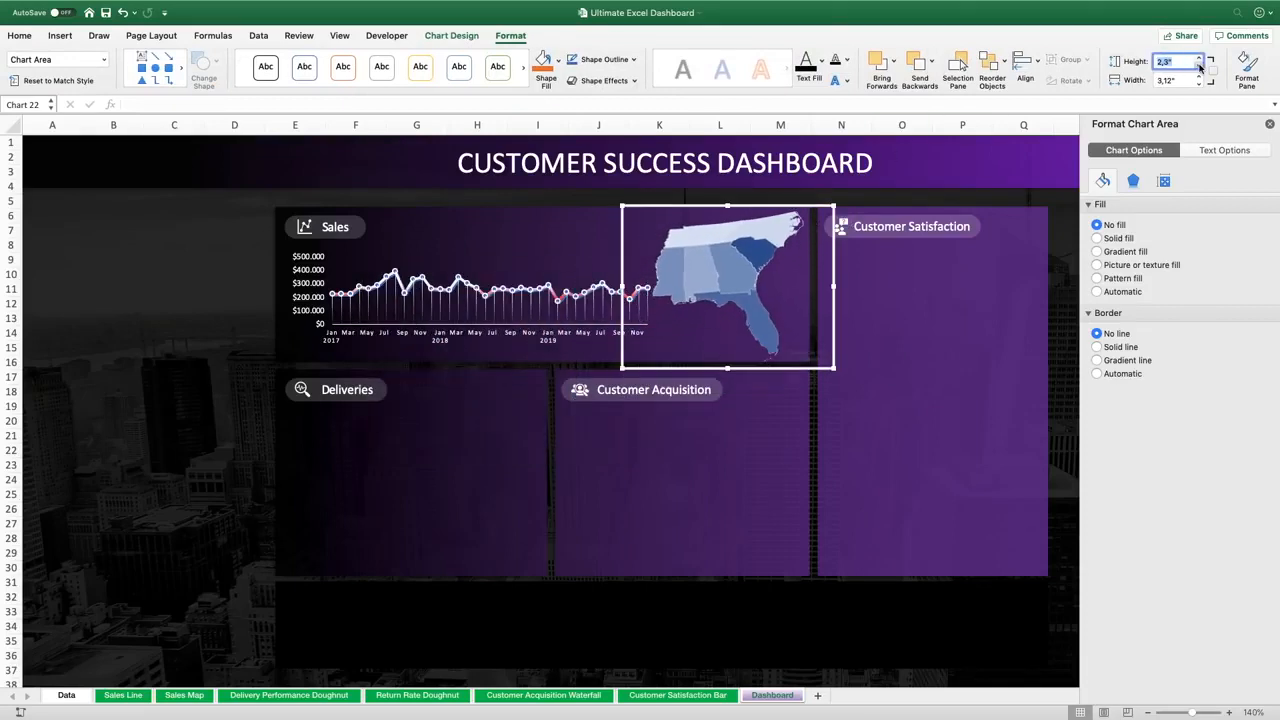
click(1201, 66)
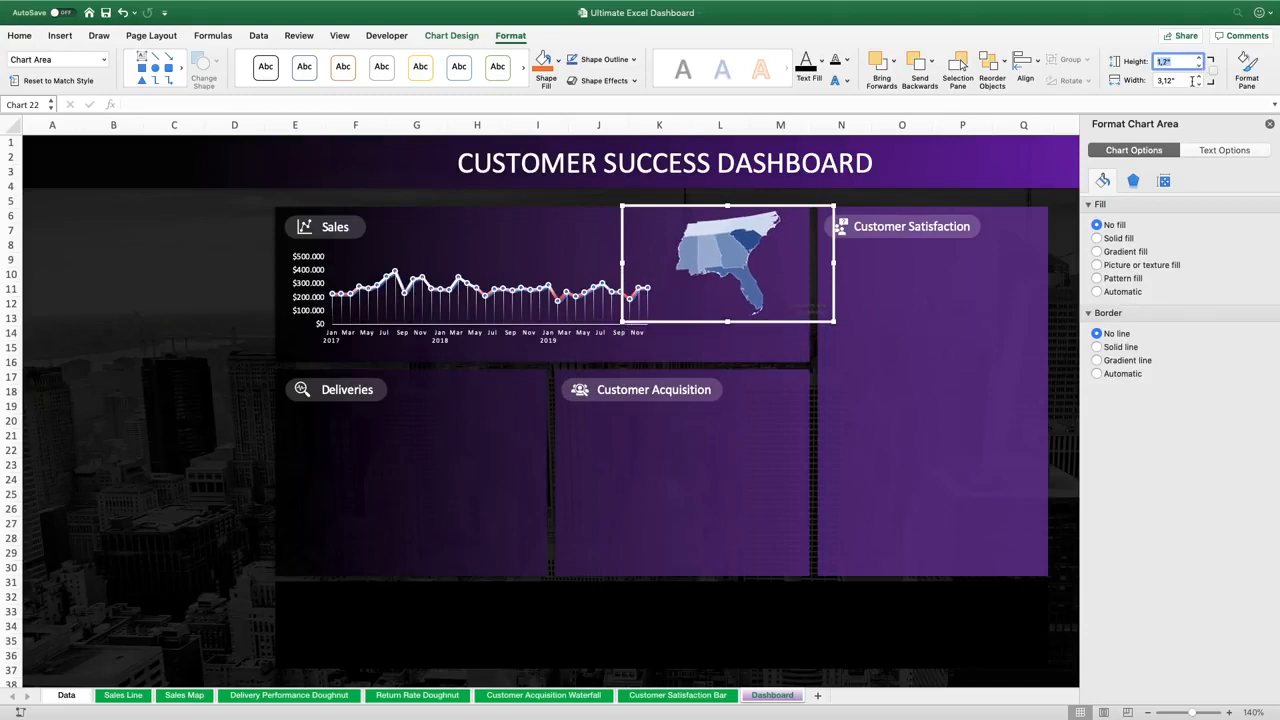
Narrow the map chart to a width of 2.1" and fit it against the Sales panel's right edge
drag(832, 294, 811, 318)
drag(601, 287, 666, 287)
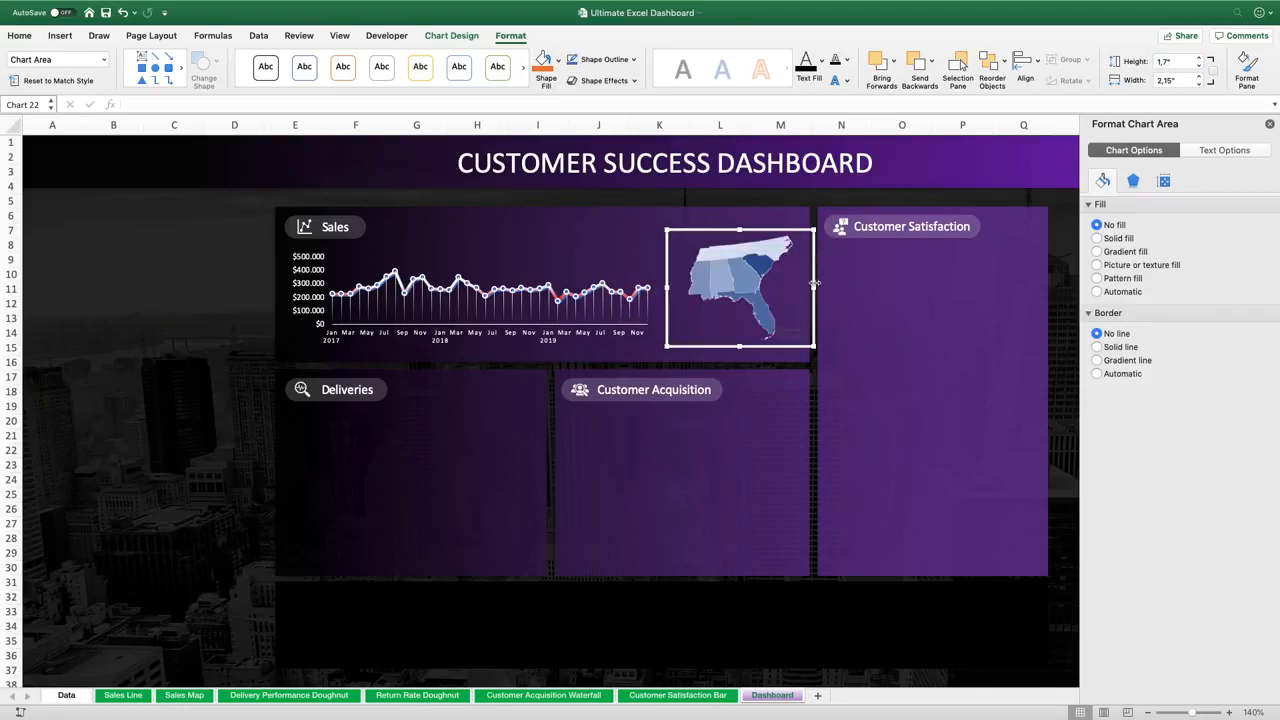
drag(813, 287, 809, 287)
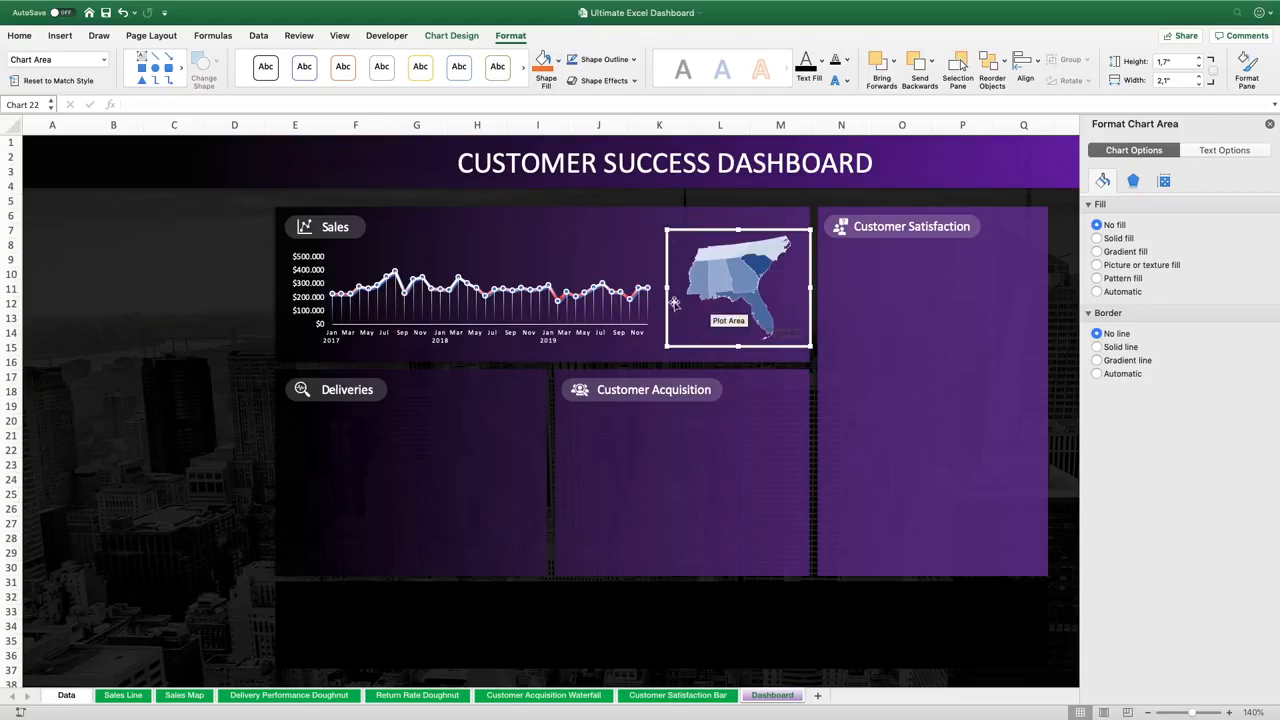
drag(781, 229, 781, 229)
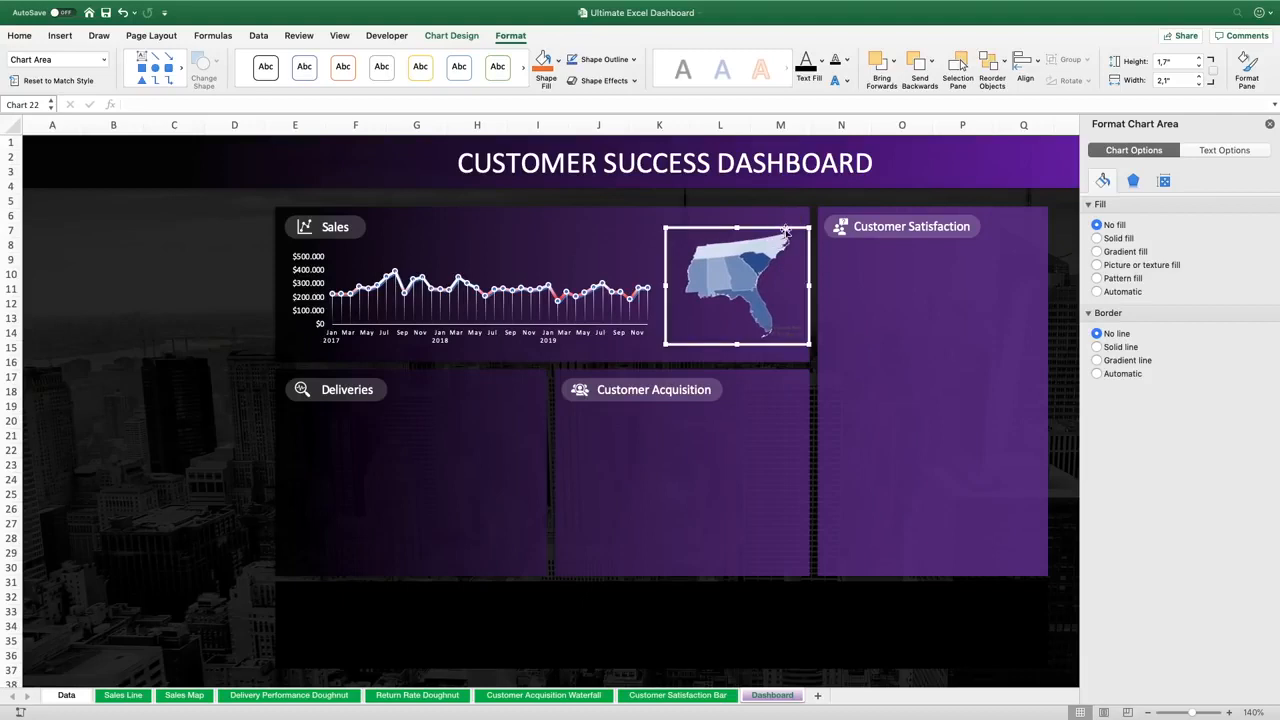
Colour the map series gradient with red for the maximum and white for the minimum, then close the format pane
right_click(756, 268)
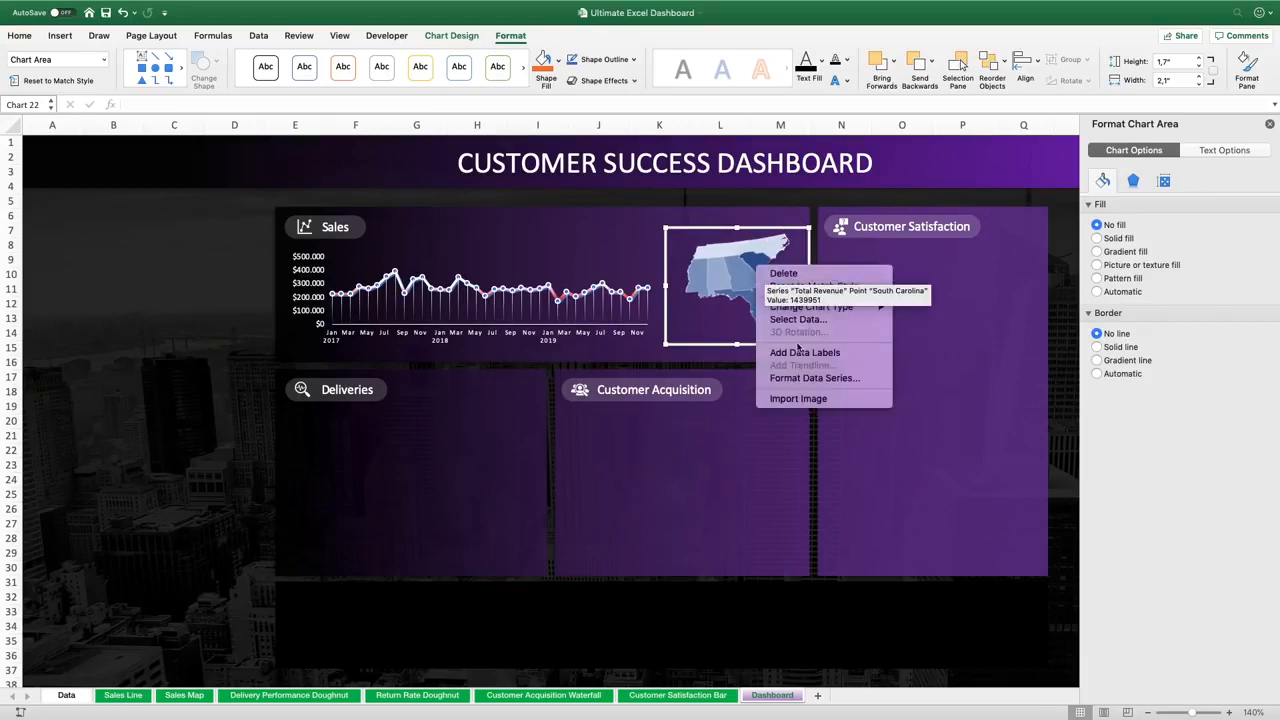
click(792, 379)
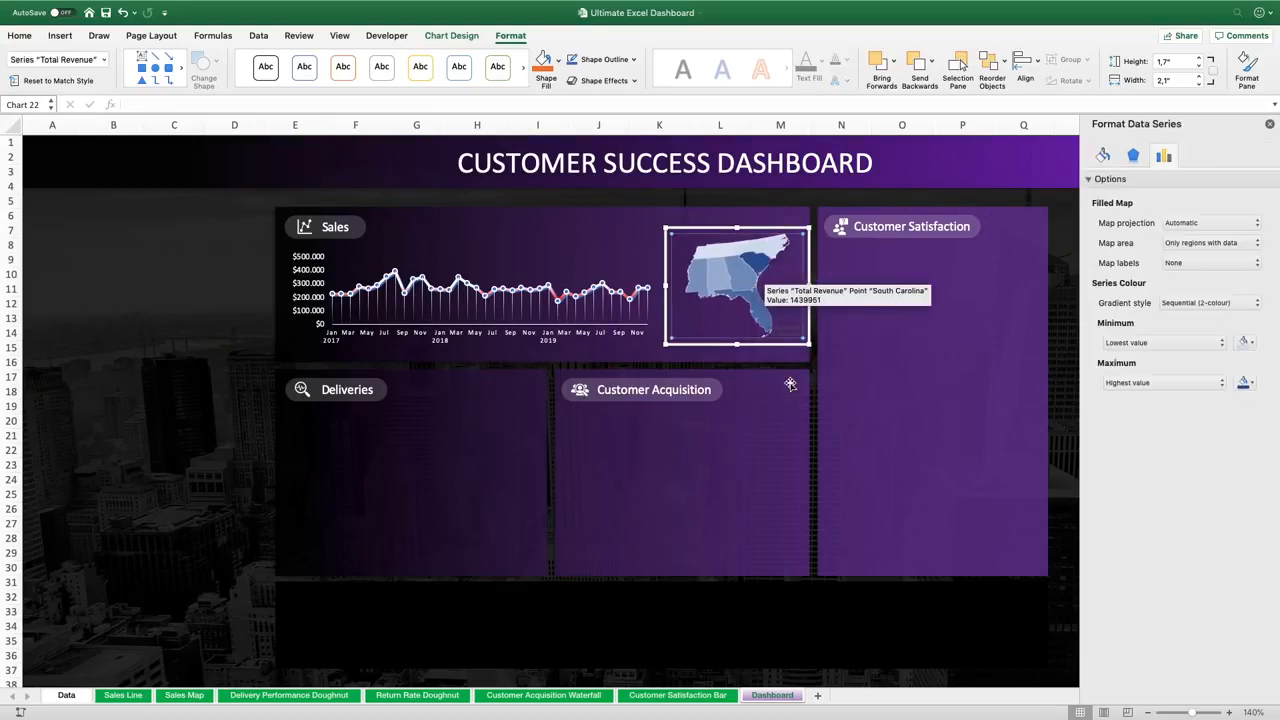
click(1250, 383)
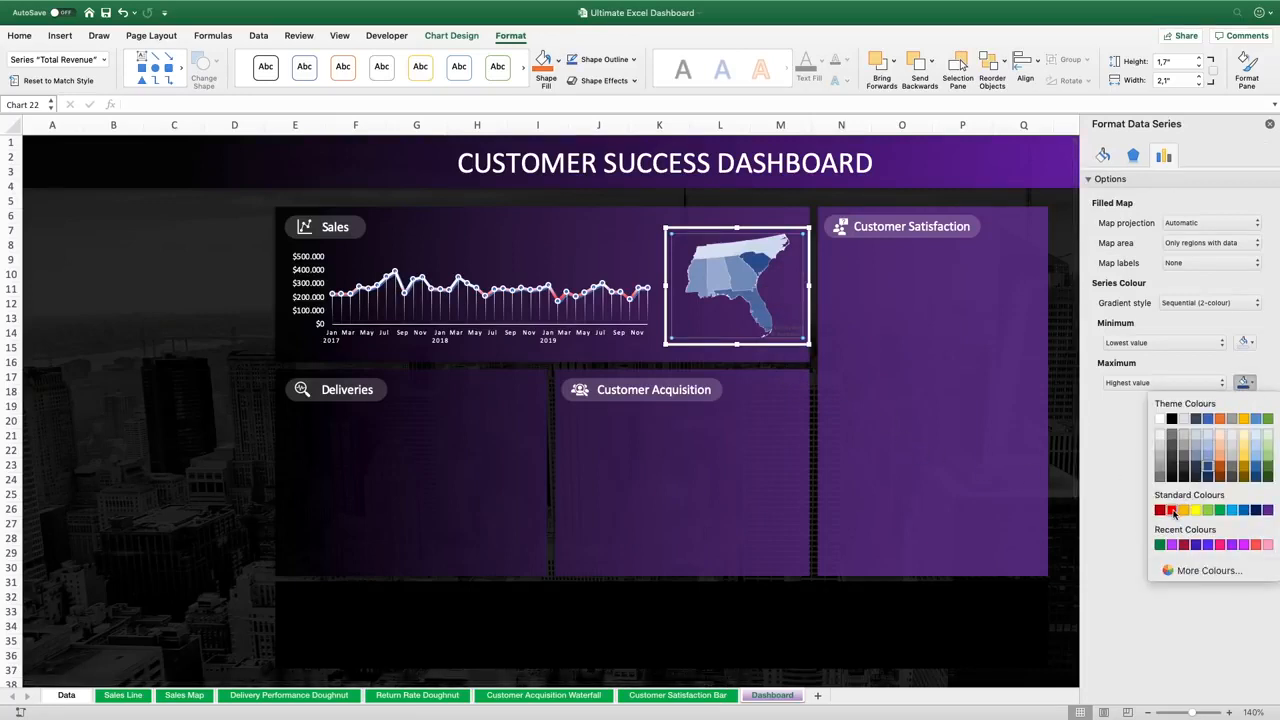
click(1172, 511)
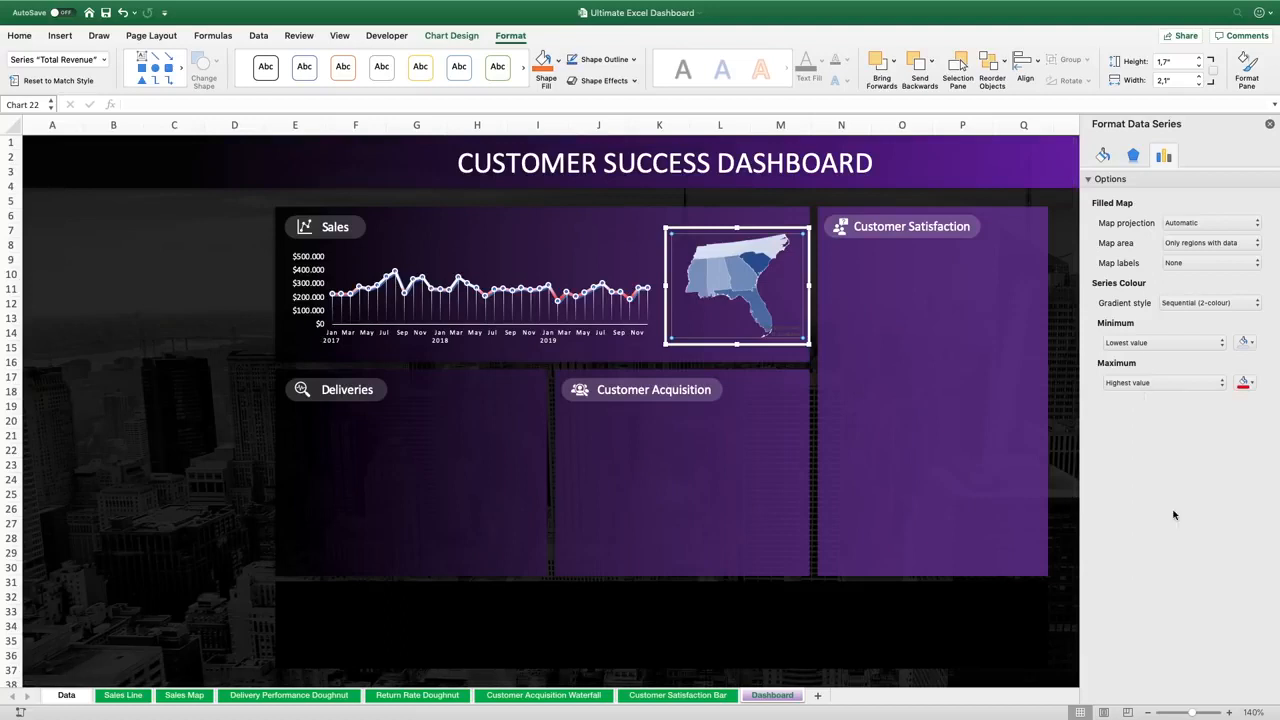
click(1246, 342)
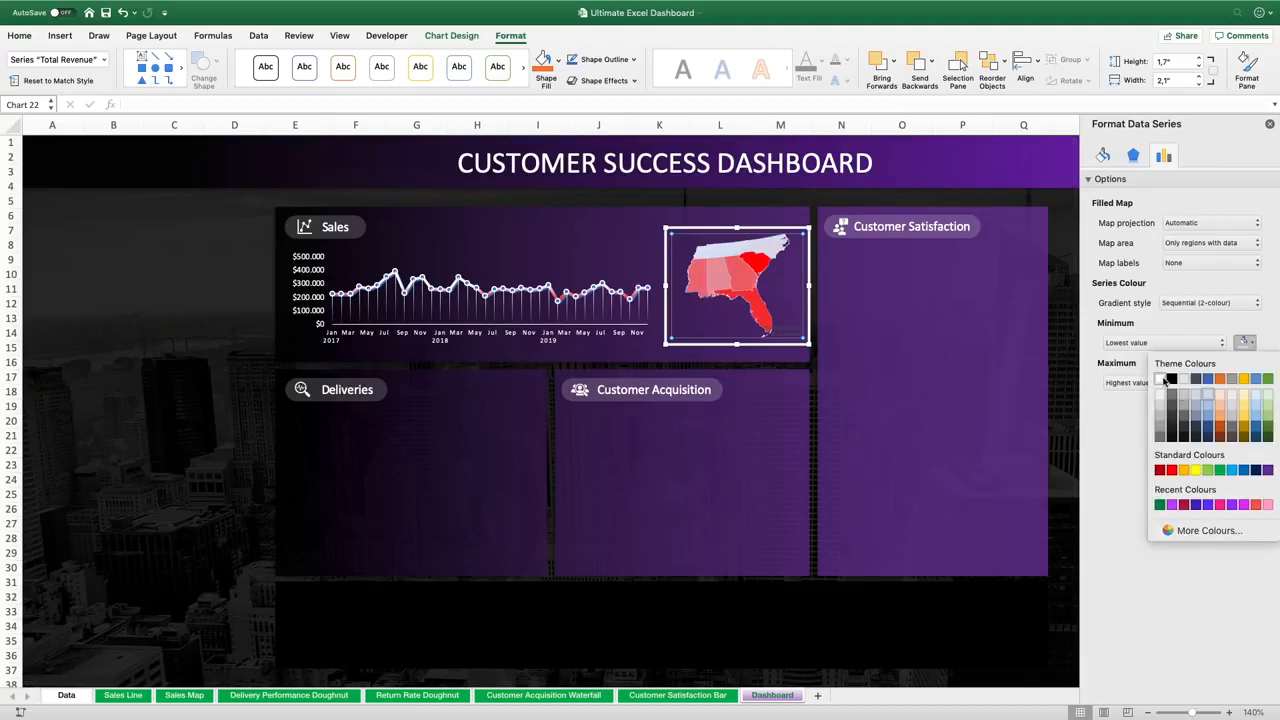
click(1162, 383)
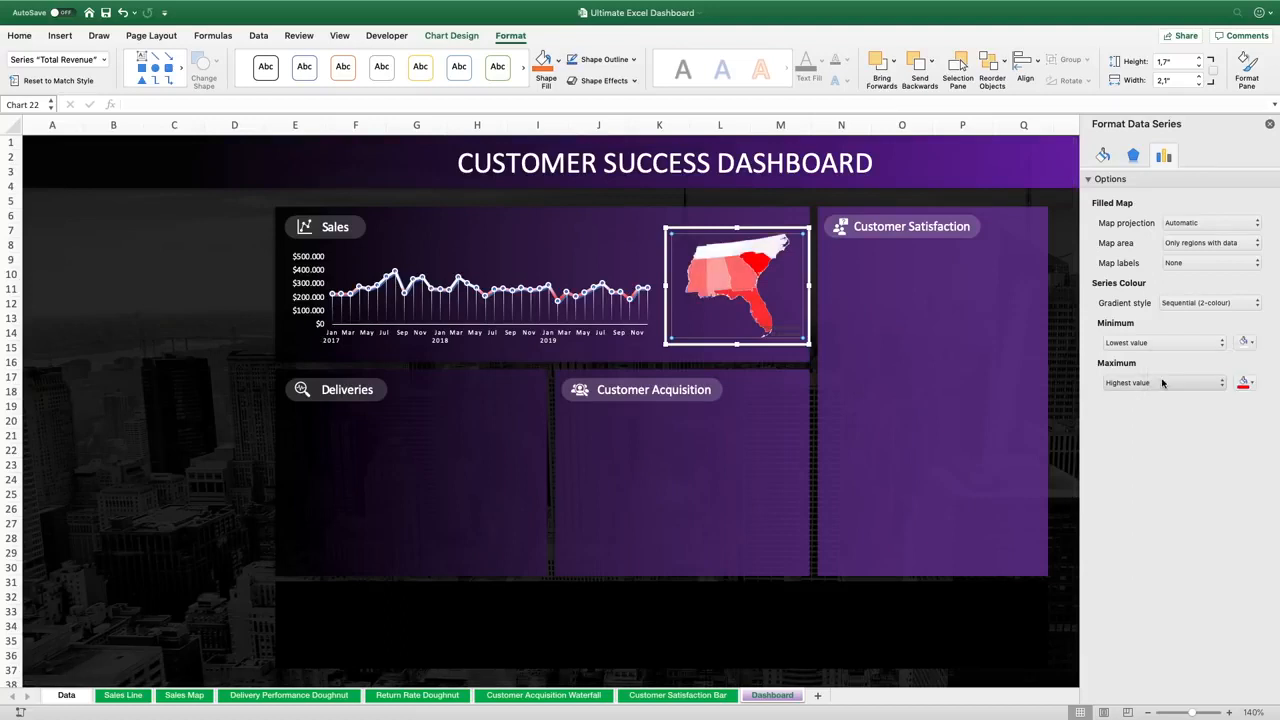
click(240, 406)
click(1270, 125)
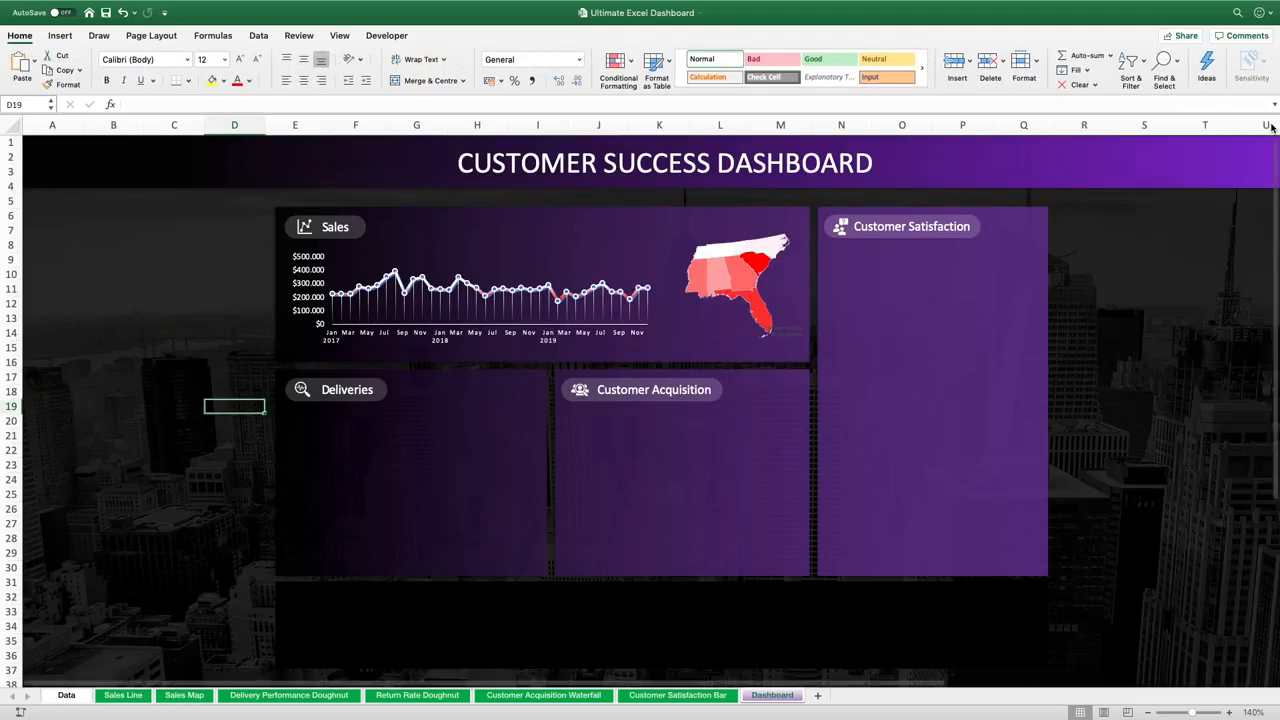
Cut the doughnut chart and its percentage text box from the Delivery Performance Doughnut sheet and paste them onto the dashboard
click(313, 696)
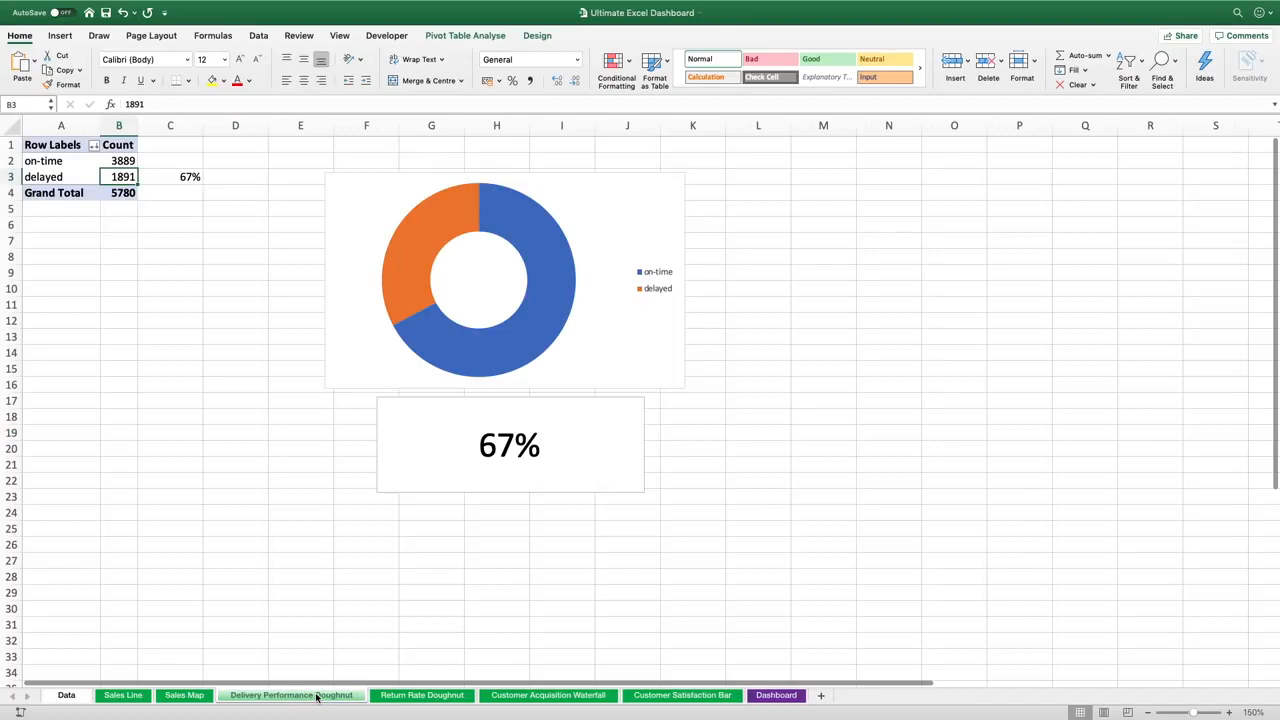
click(377, 173)
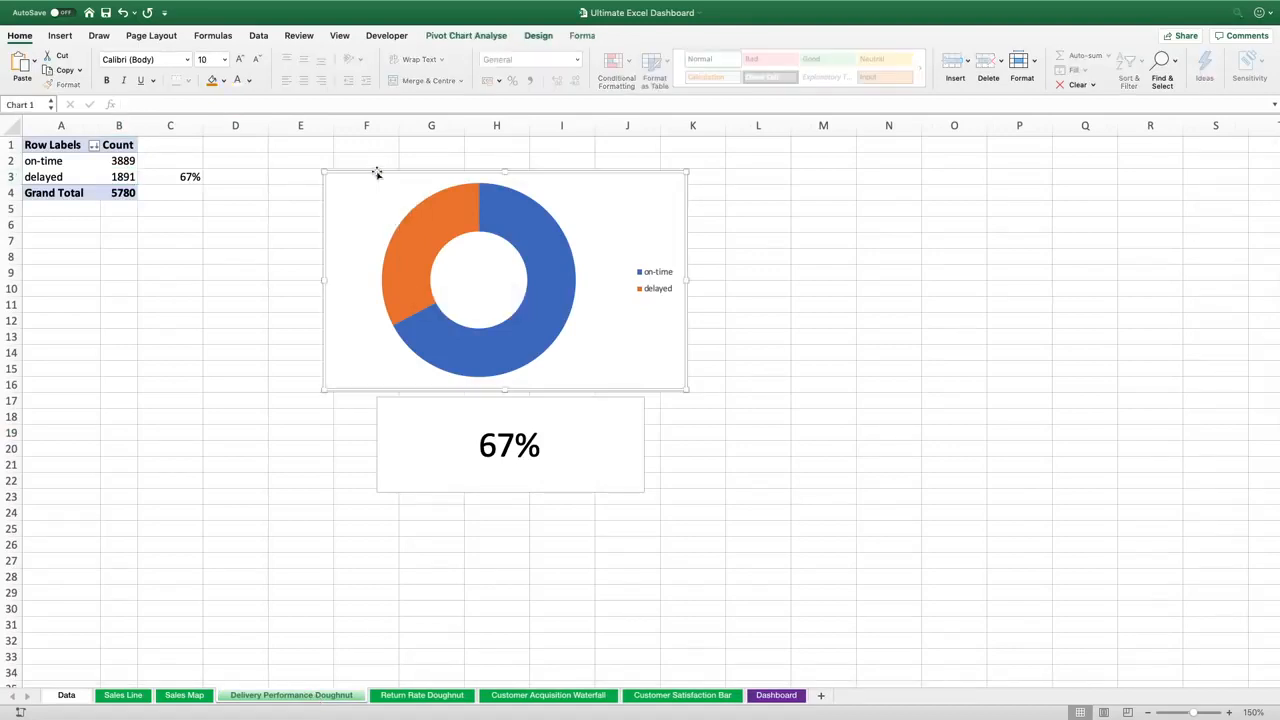
shift+click(398, 399)
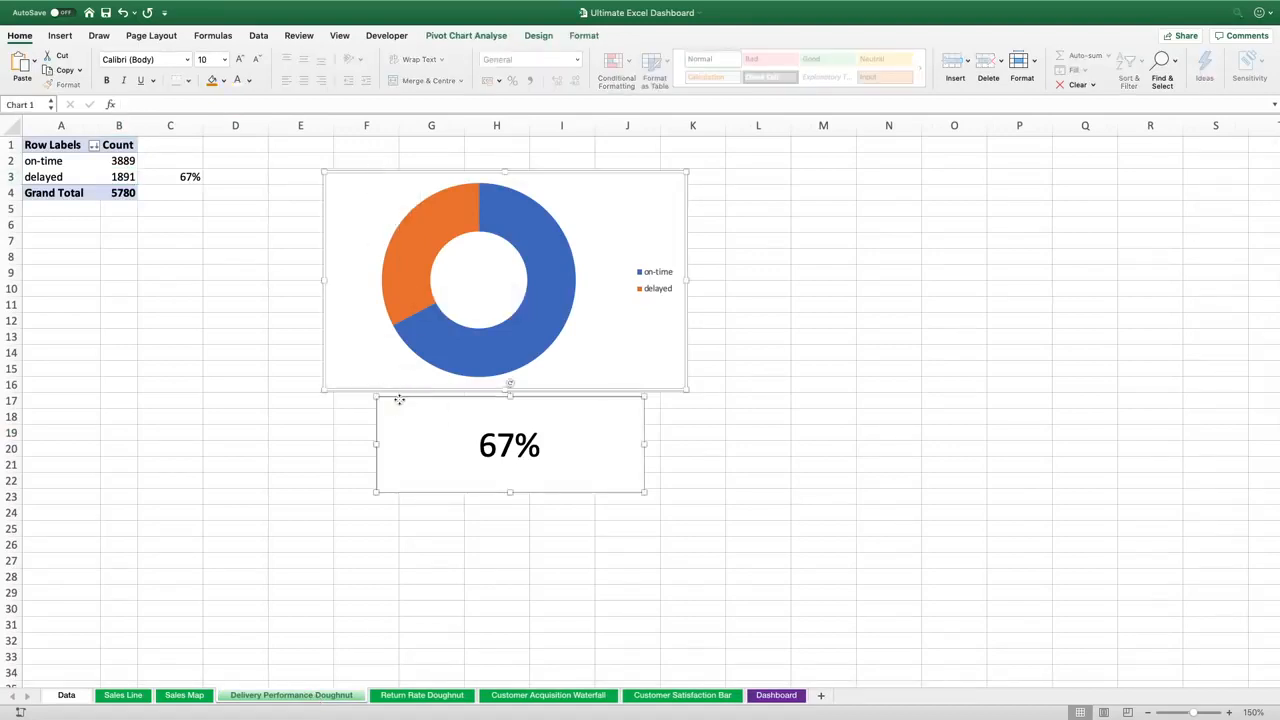
key(super+x)
click(776, 695)
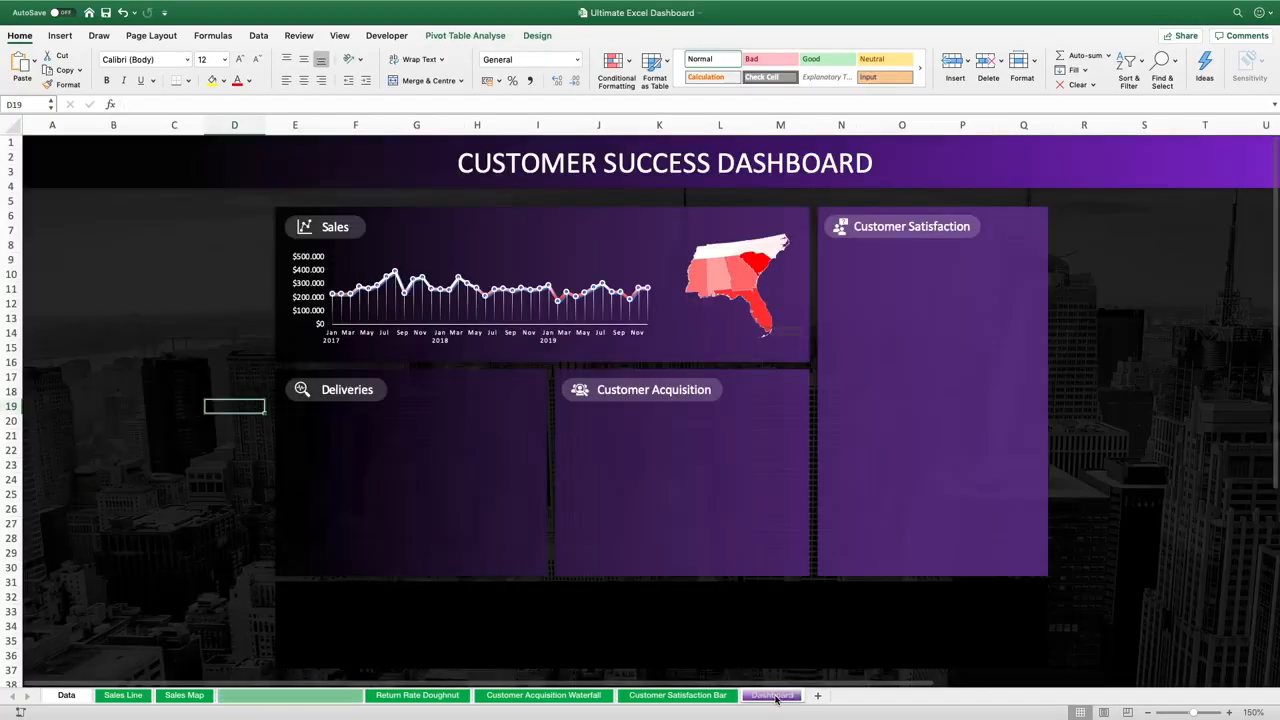
key(super+v)
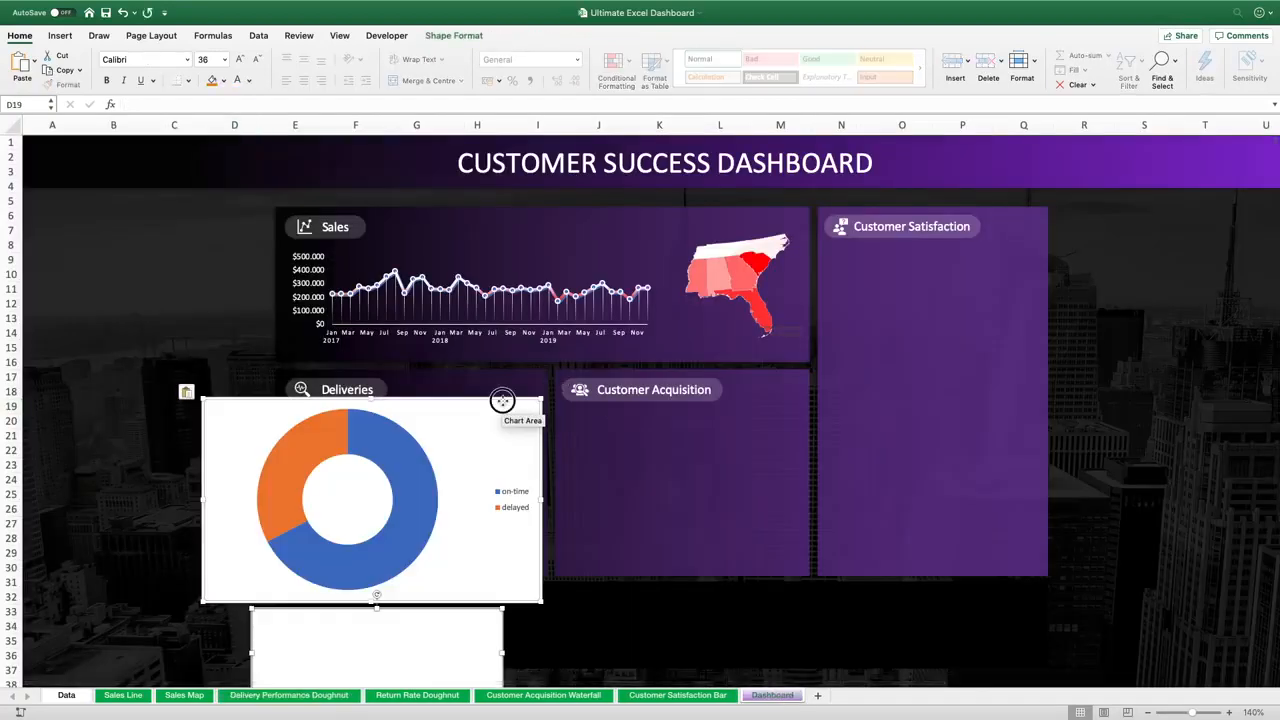
drag(502, 406, 614, 280)
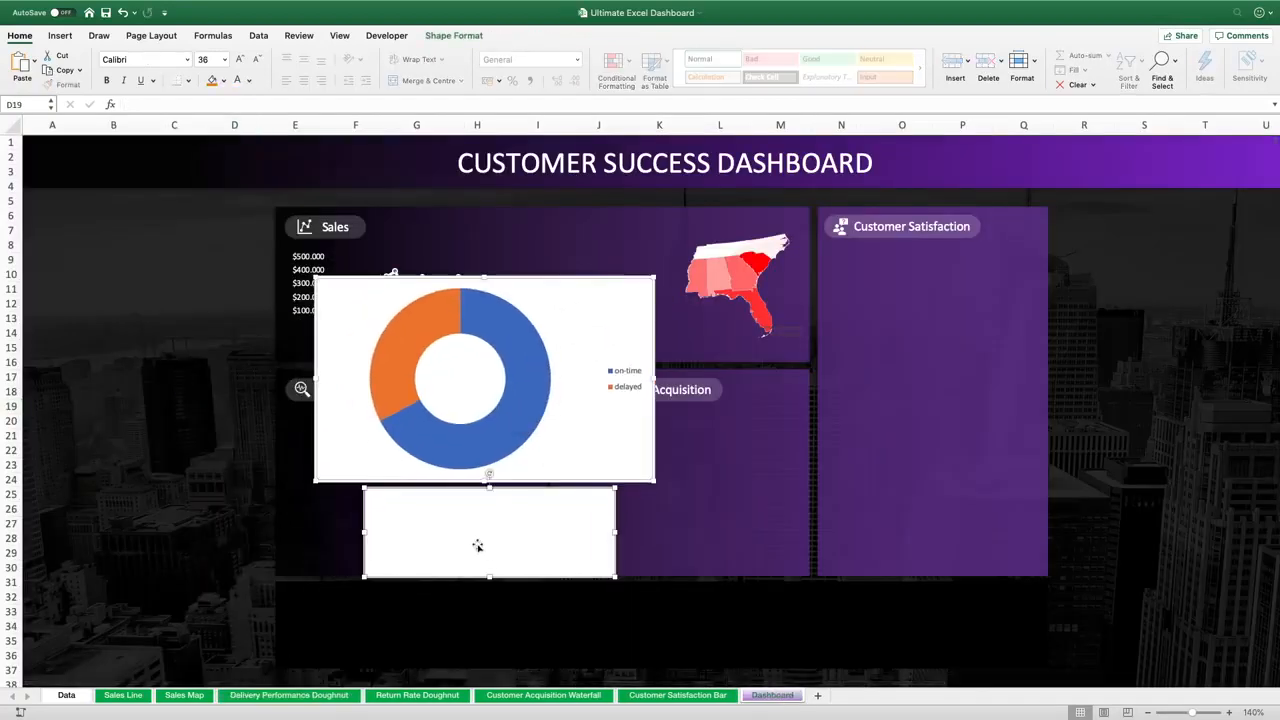
click(257, 510)
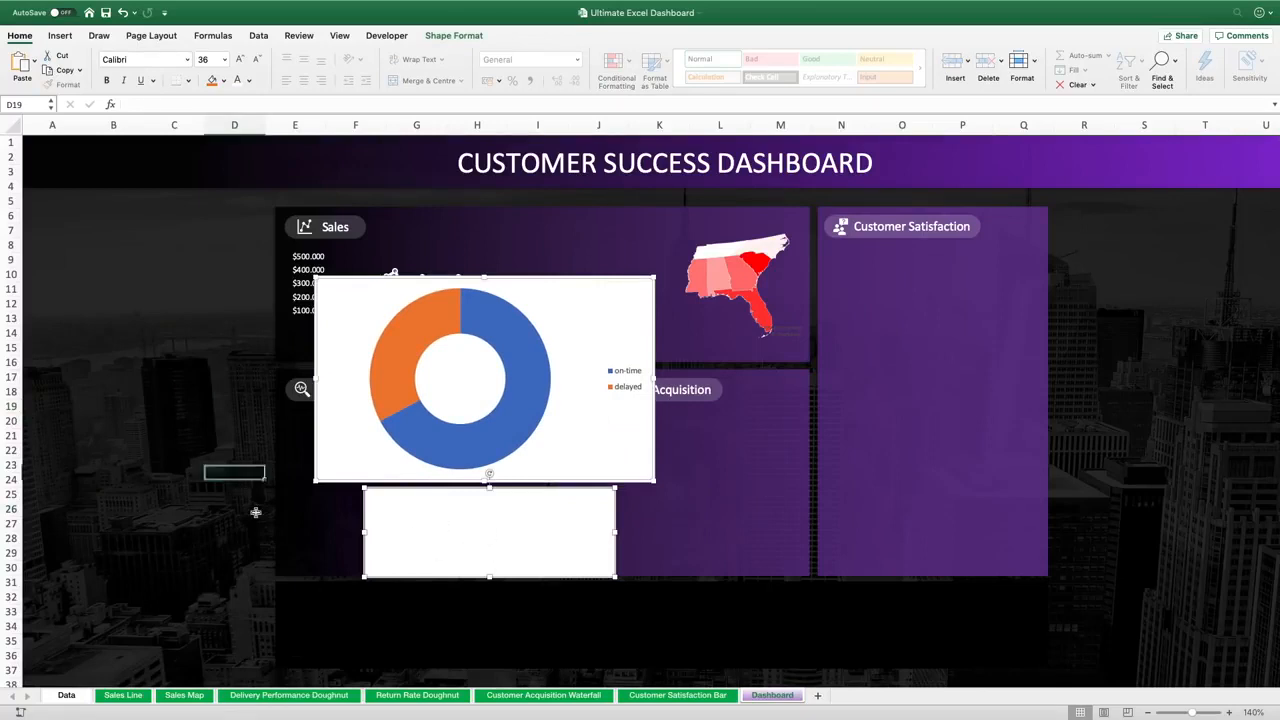
Relink the percentage text box to ='Delivery Performance Doughnut'!$C$3 and nudge it slightly left
click(414, 528)
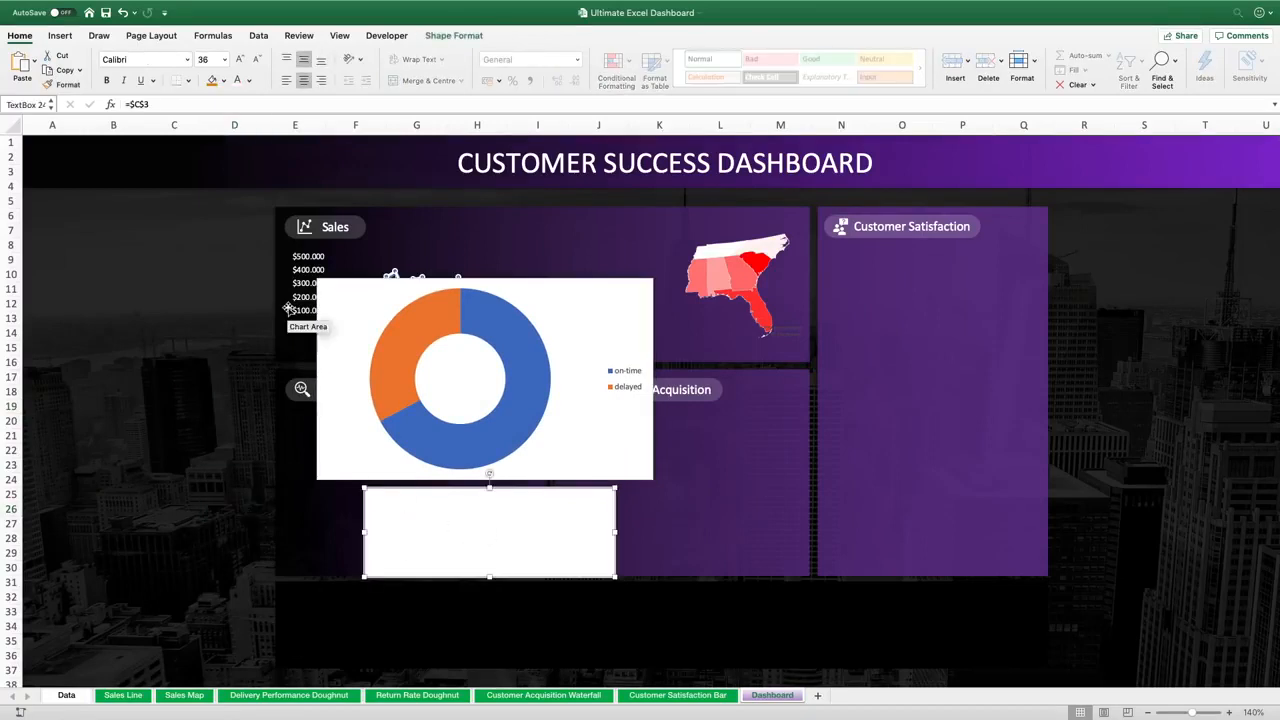
click(129, 104)
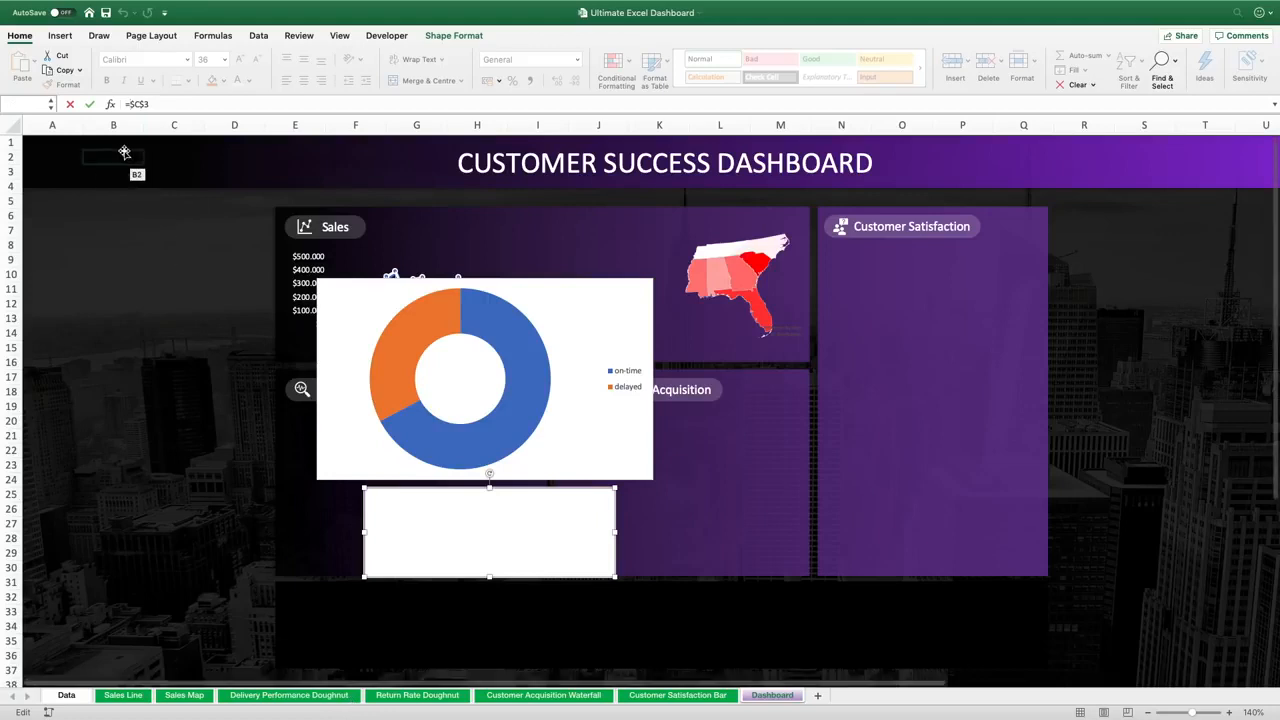
text(Deliver)
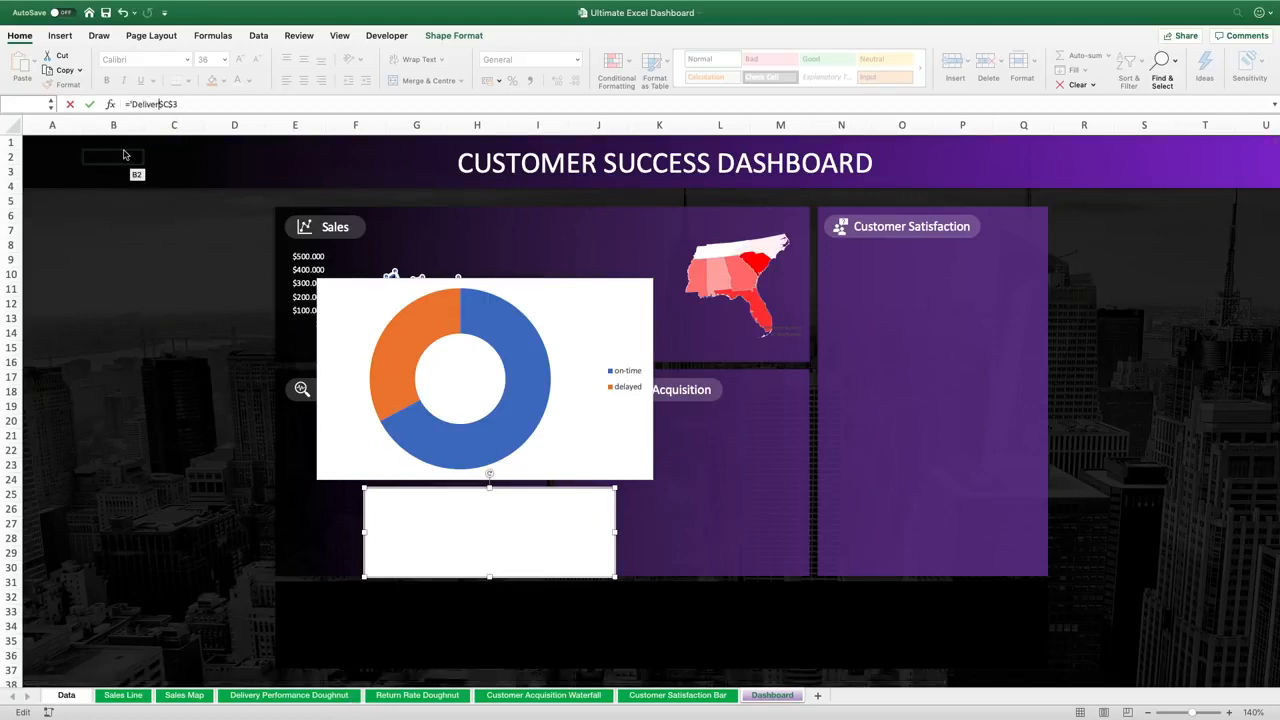
text(y Performance Doughnut)
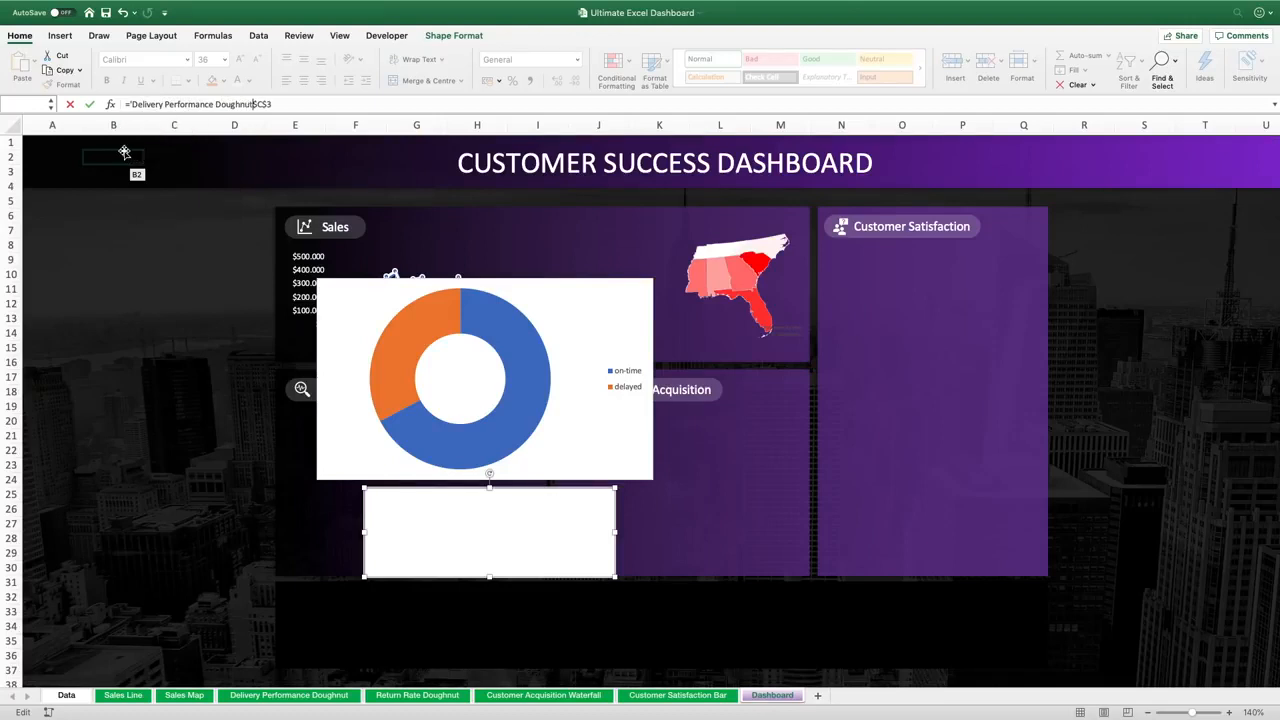
text('!)
key(Return)
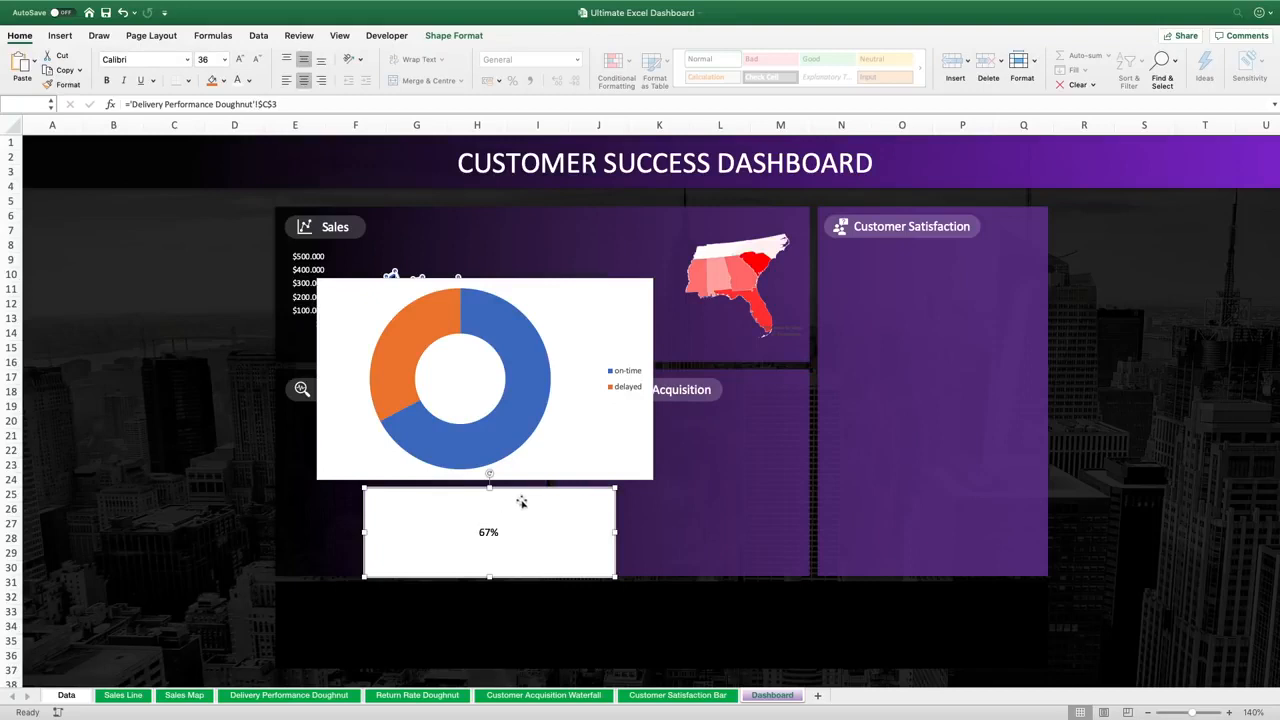
drag(518, 488, 501, 487)
Delete the doughnut chart's legend
click(591, 309)
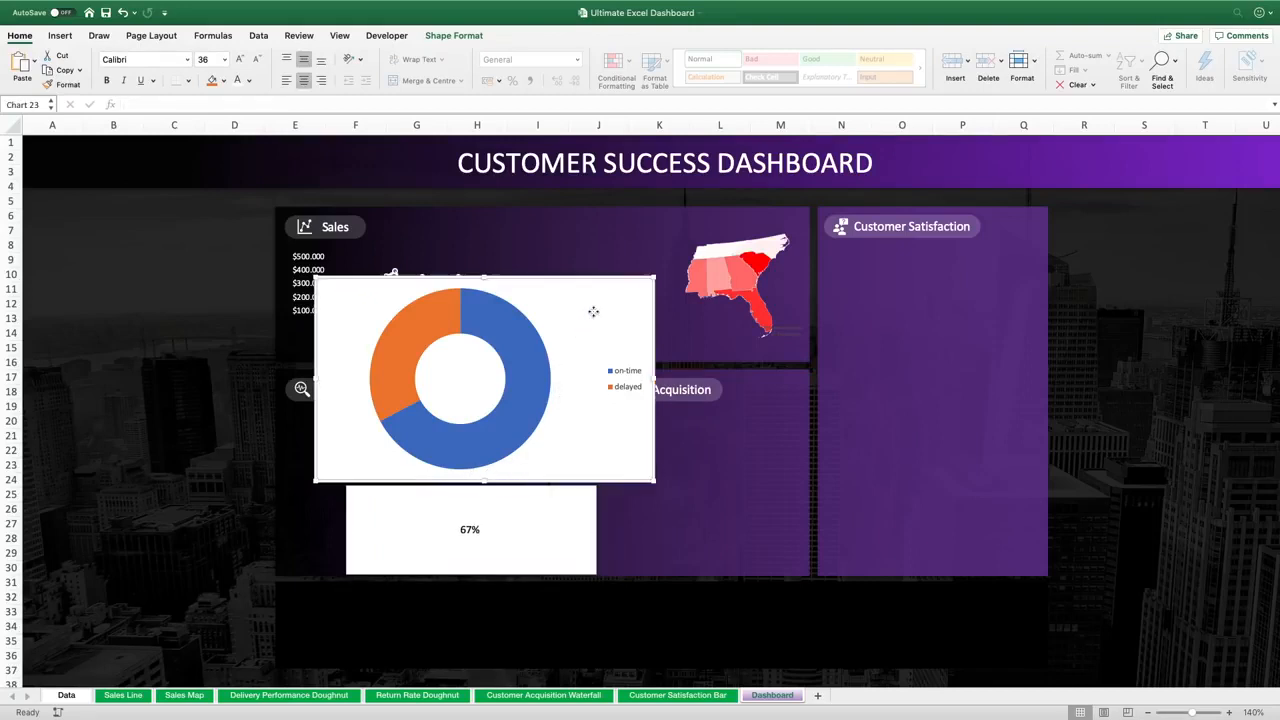
click(620, 376)
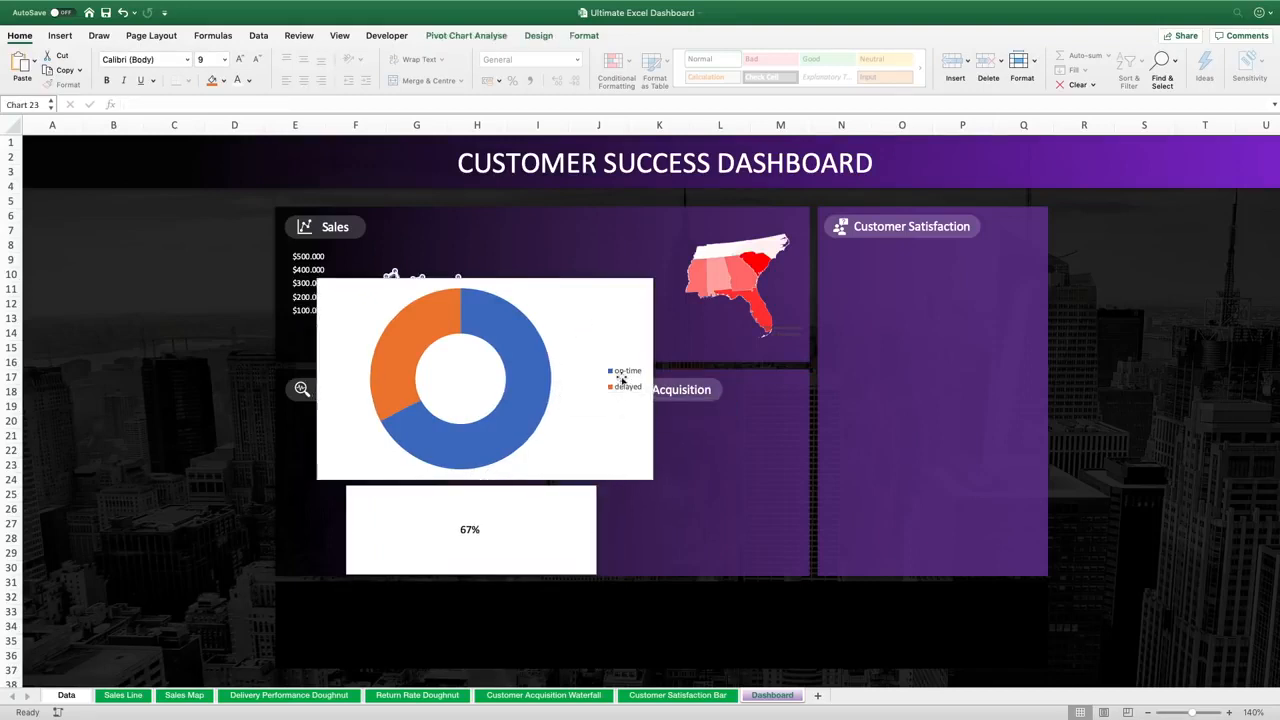
key(Delete)
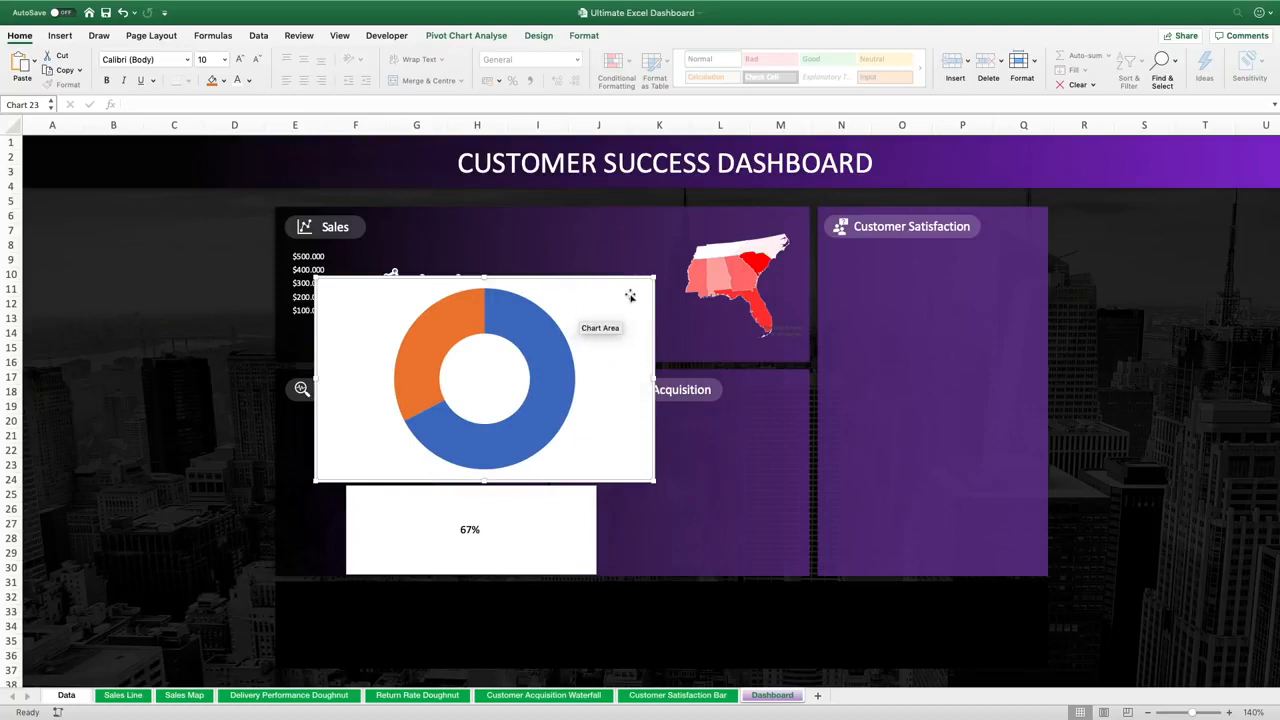
Set the doughnut chart's height and width to 1.5"
click(583, 35)
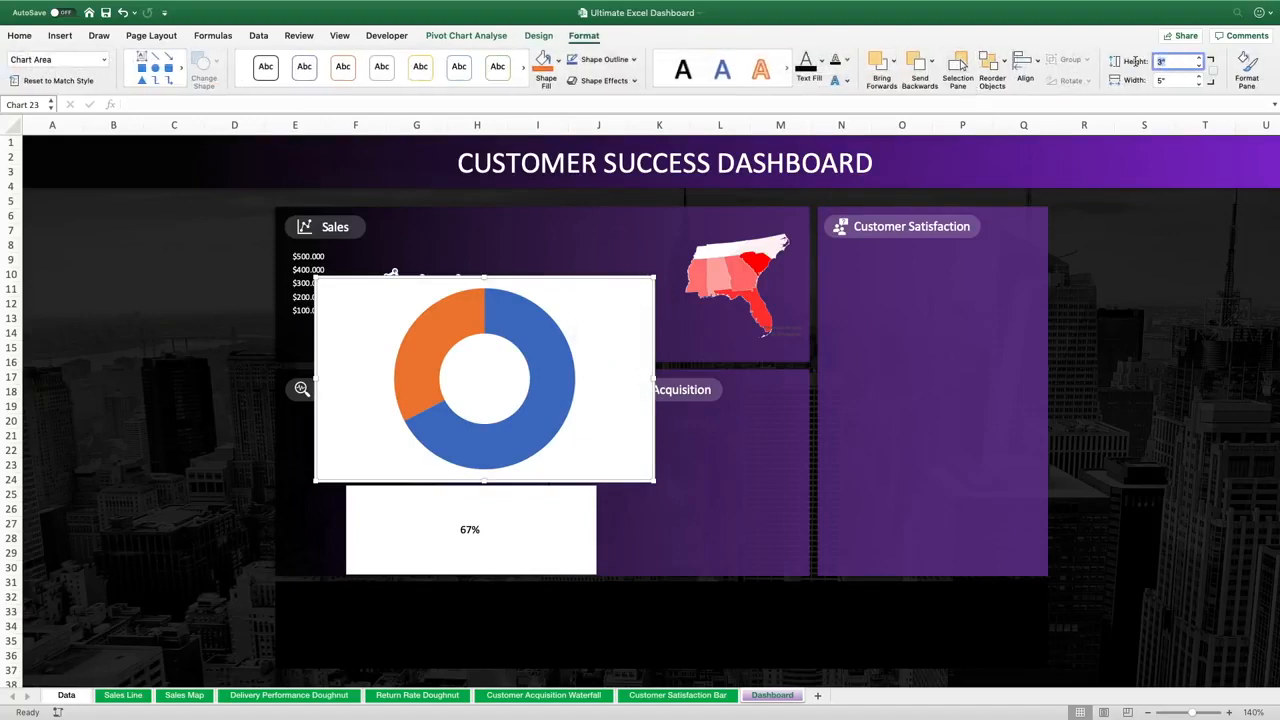
text(1.5)
key(Return)
click(1176, 79)
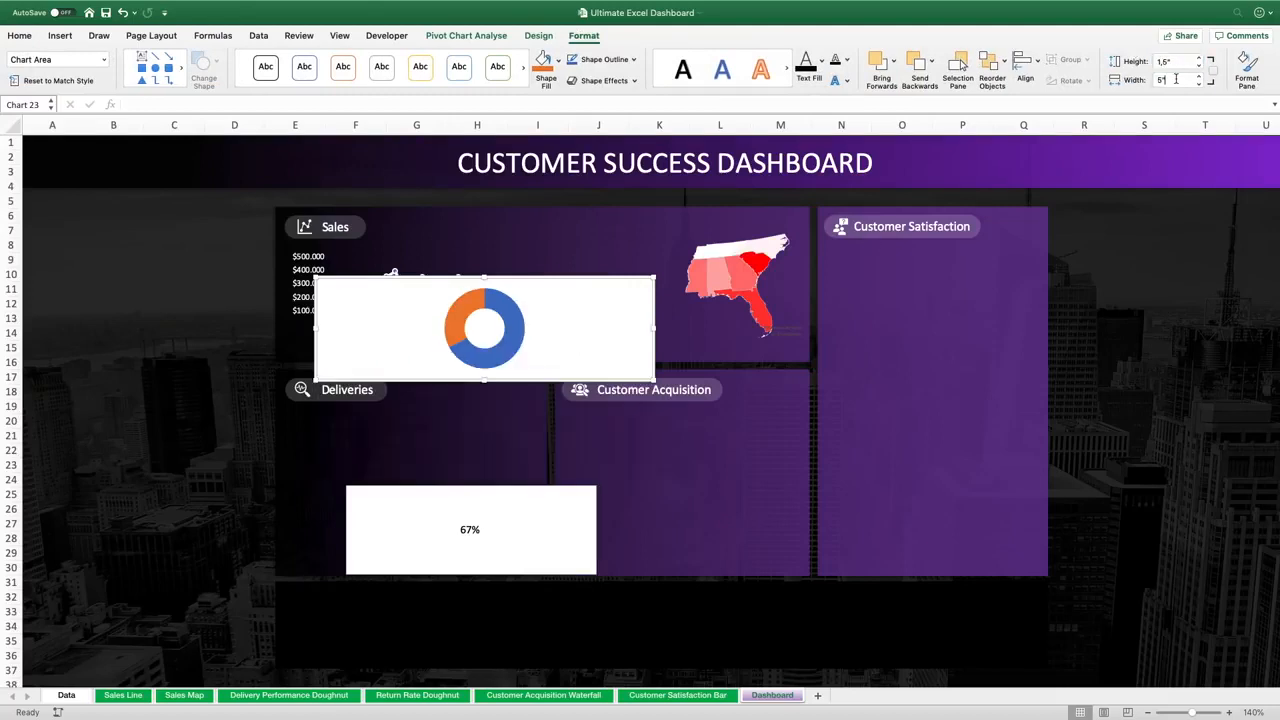
key(Return)
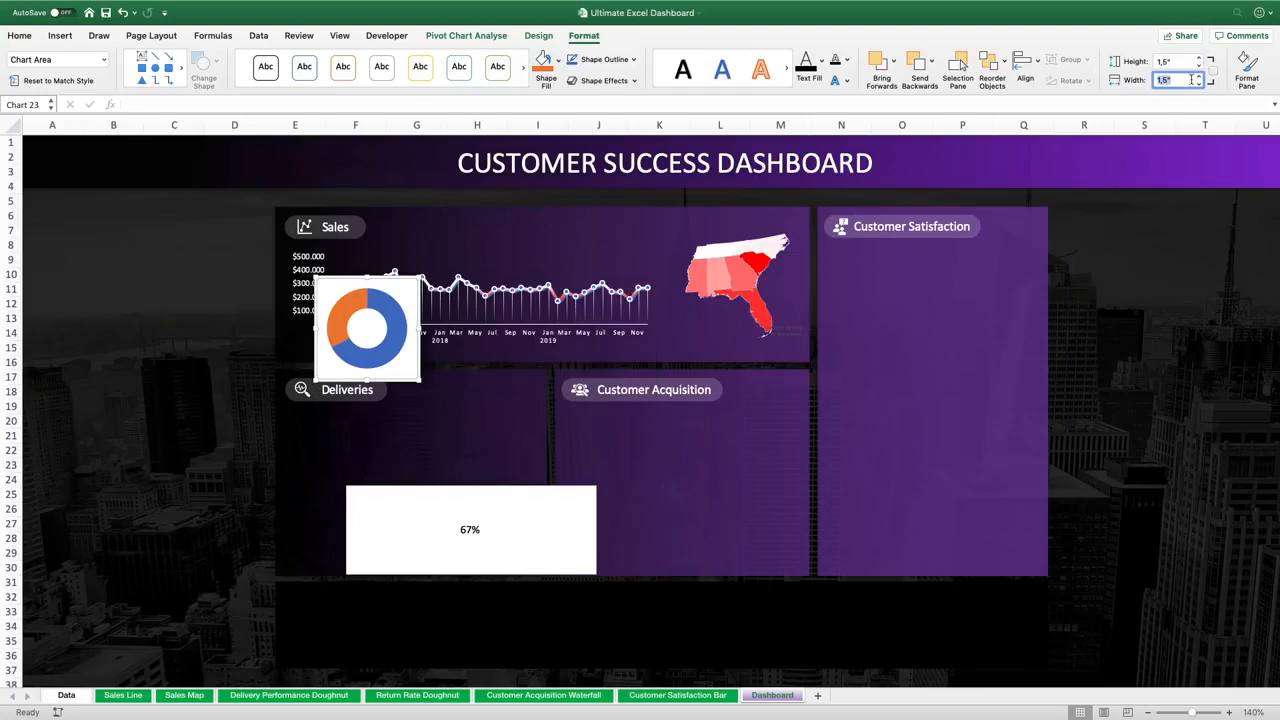
Remove the doughnut chart area's fill and border via Format Chart Area
right_click(417, 289)
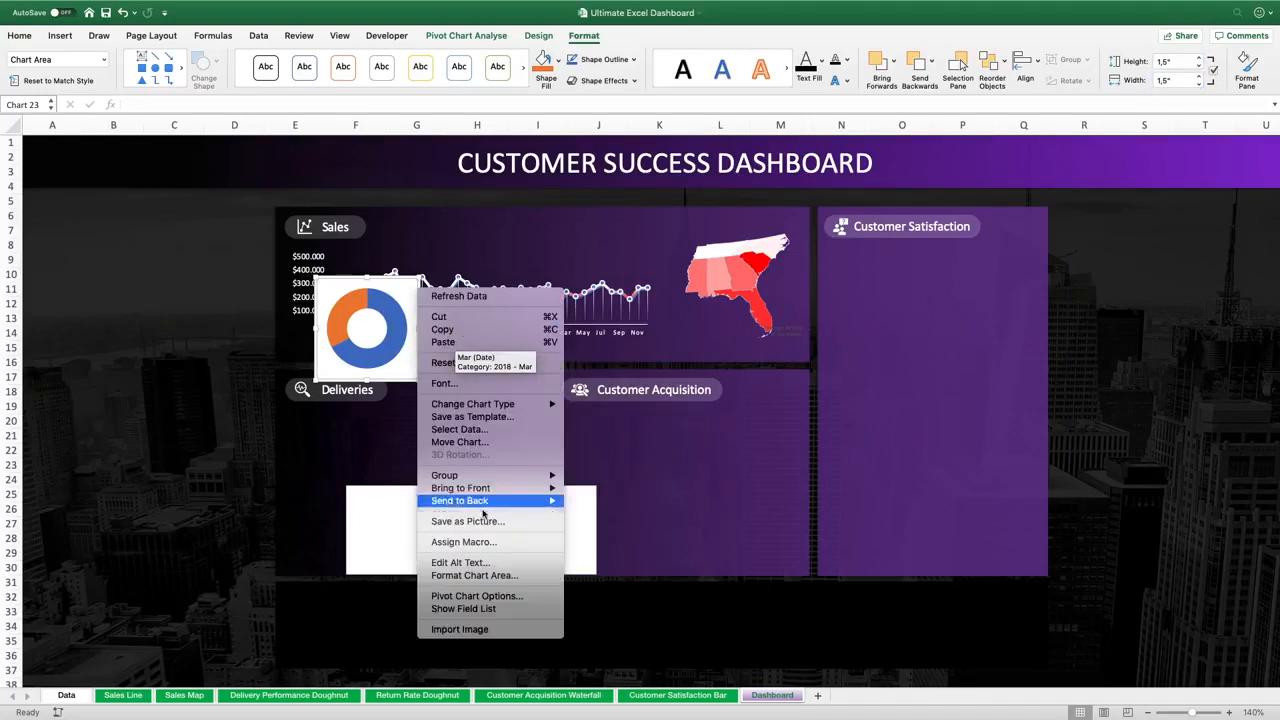
click(470, 580)
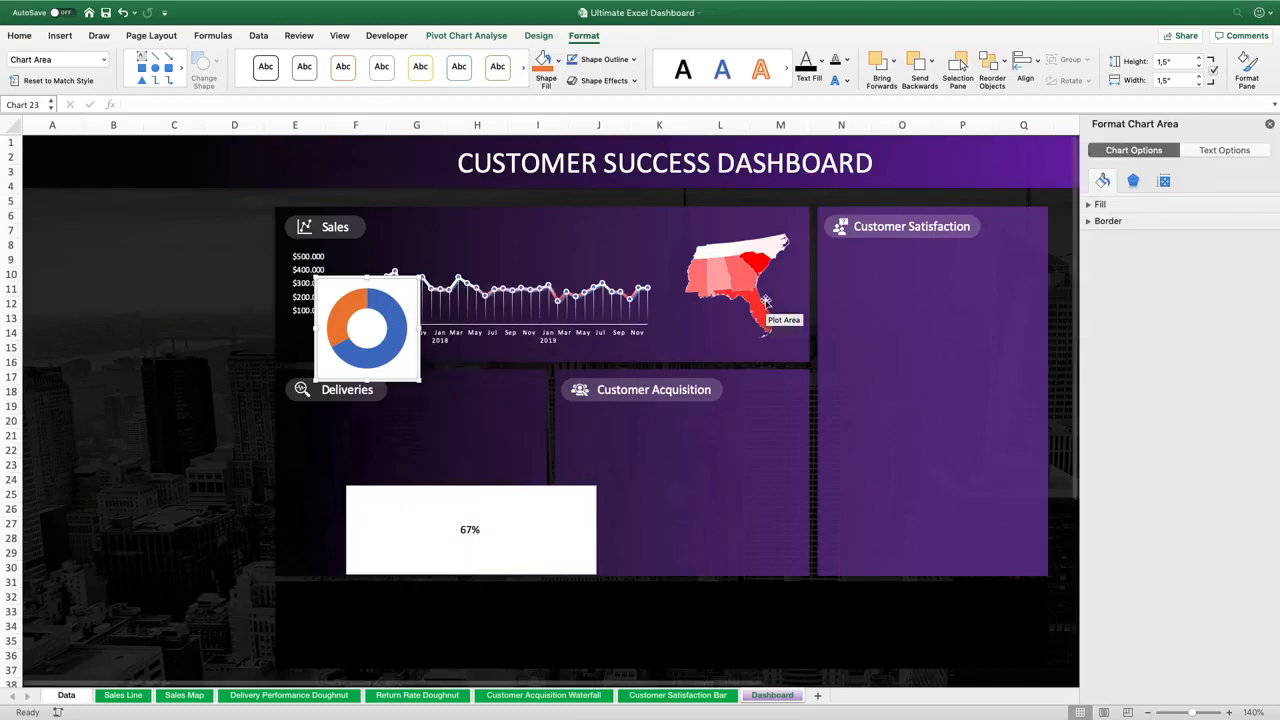
click(1099, 204)
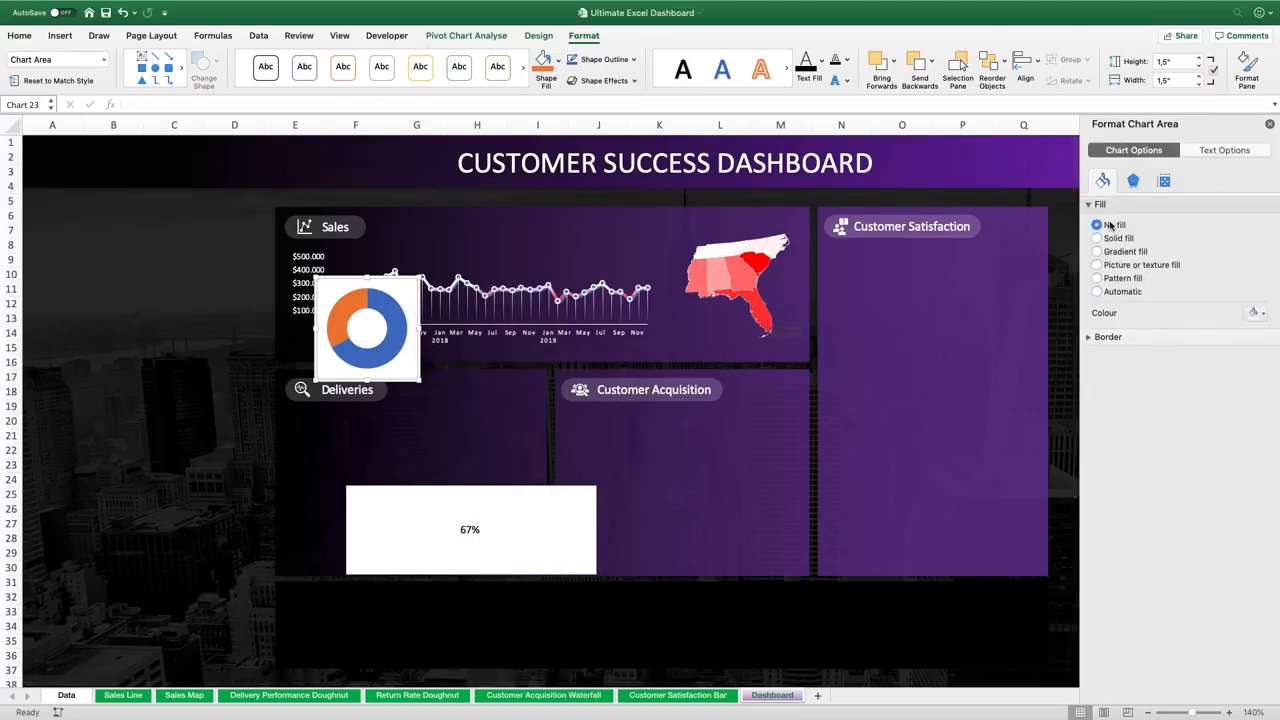
click(1110, 226)
click(1106, 312)
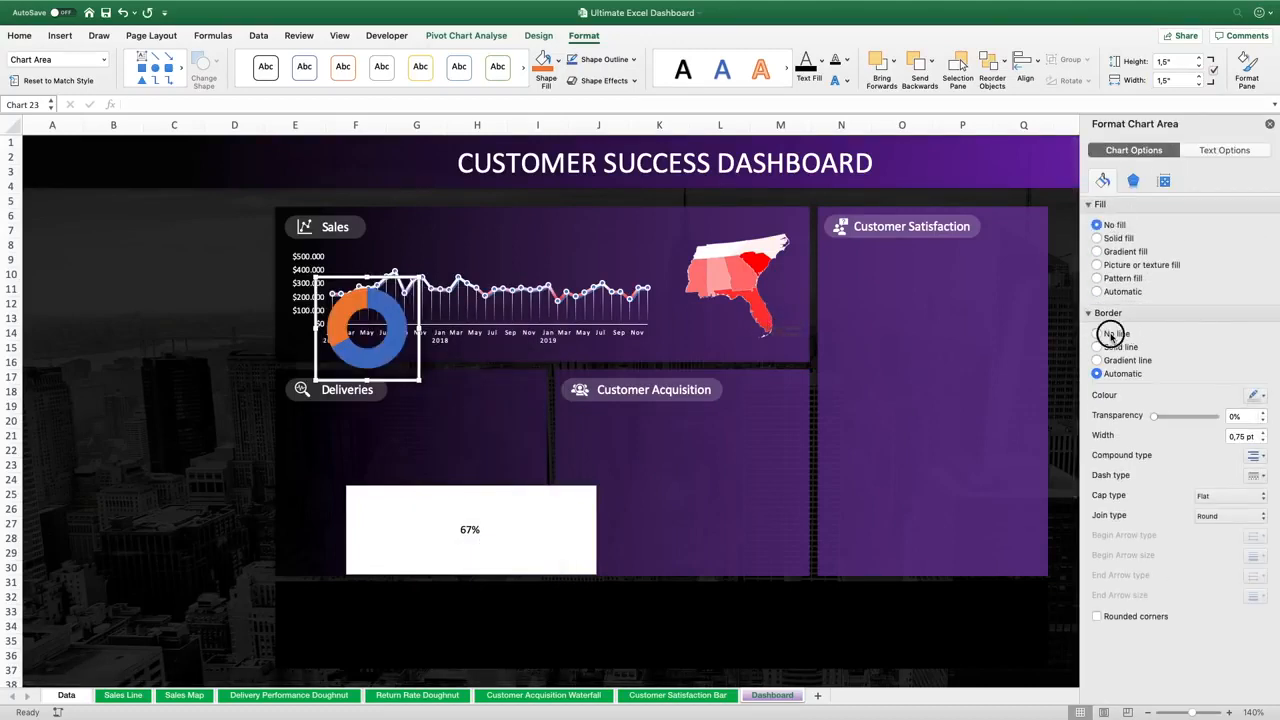
click(1098, 333)
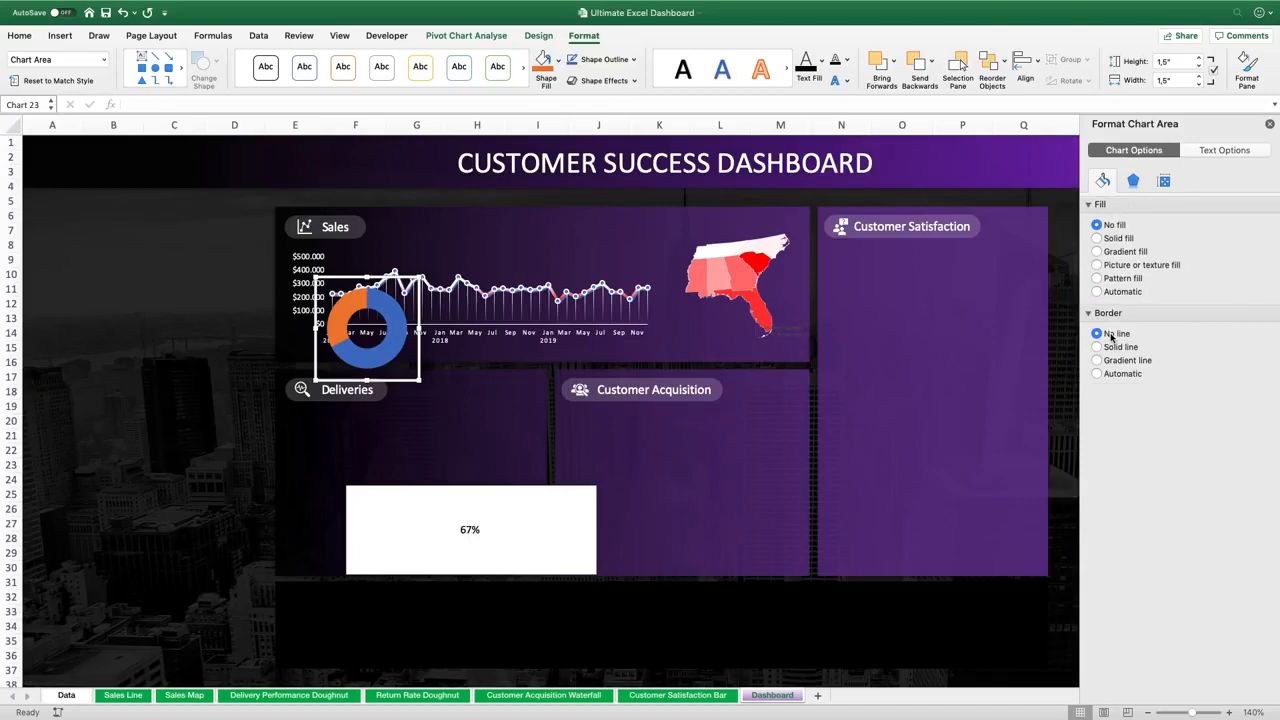
Move the doughnut chart into the Deliveries panel
click(397, 320)
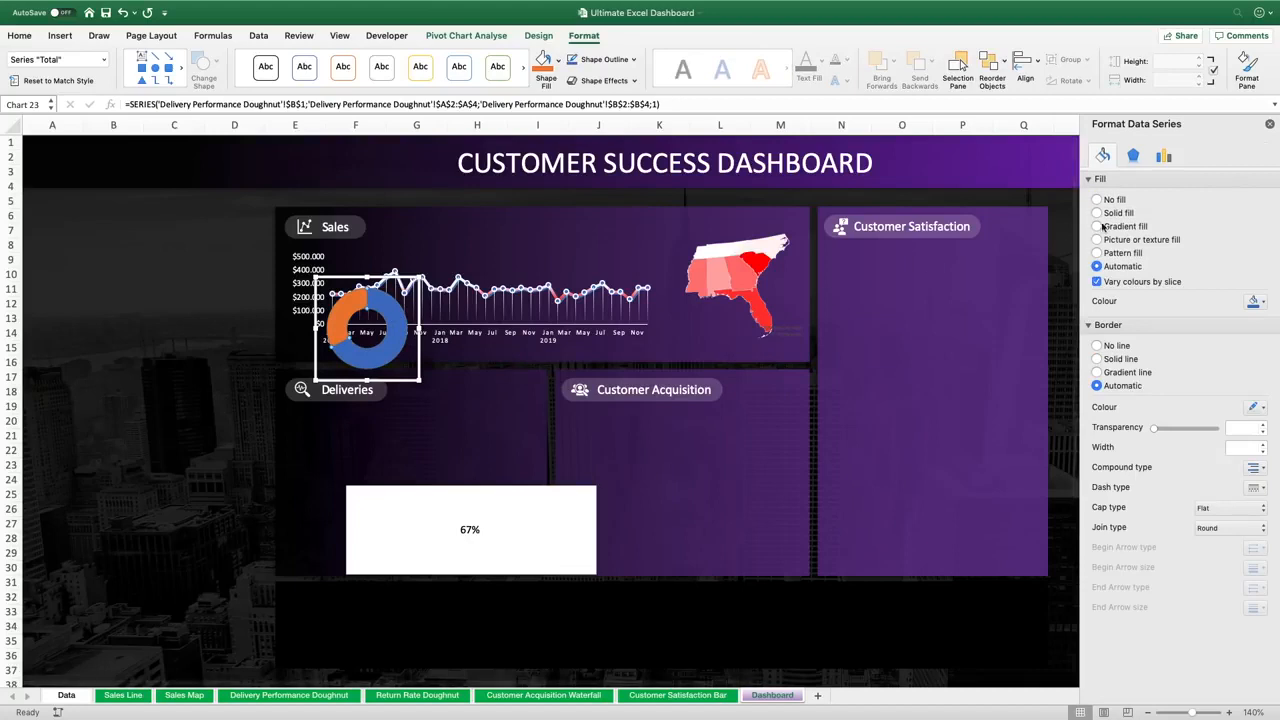
drag(418, 312, 521, 404)
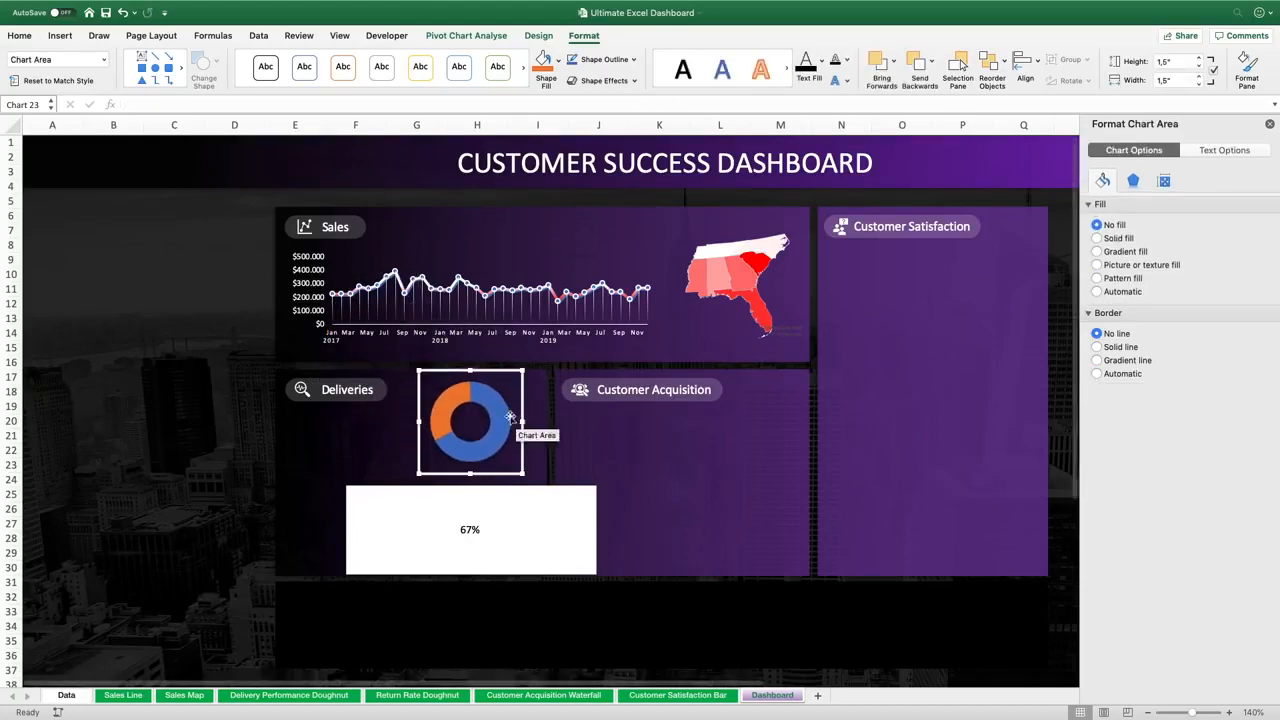
Give the doughnut series a solid white fill and a solid border line
click(500, 415)
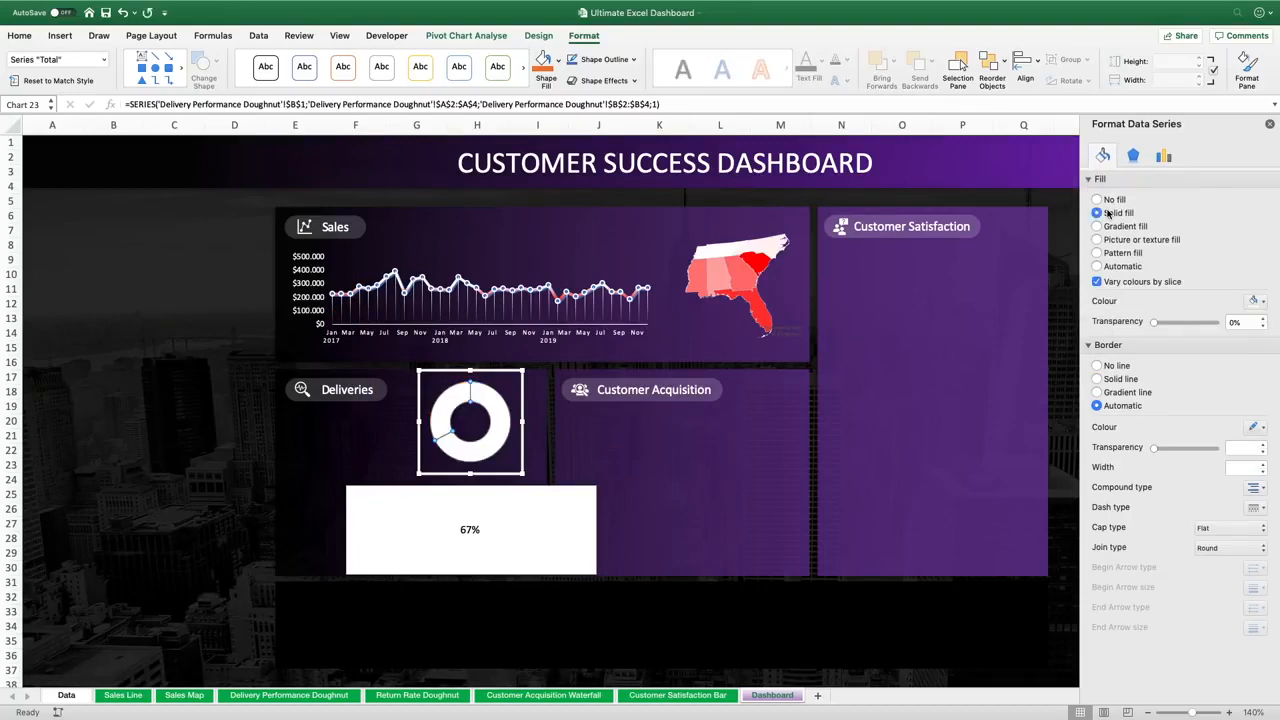
click(1116, 380)
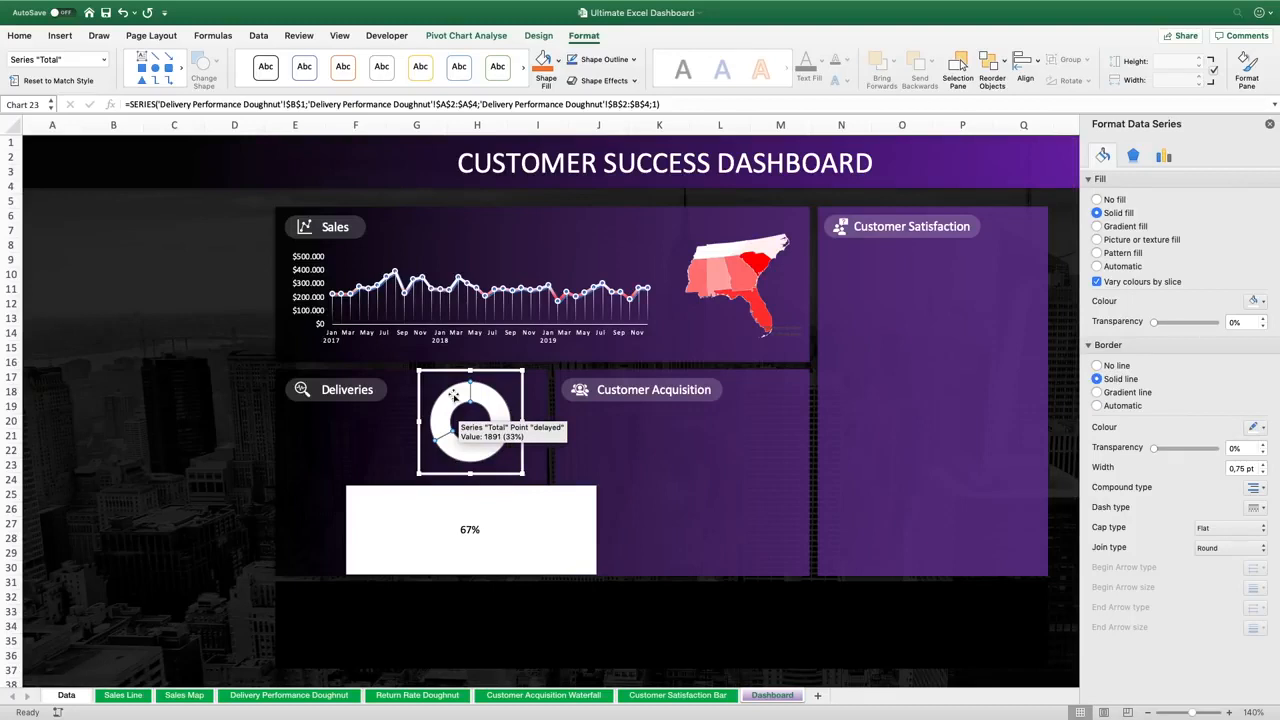
Set the delayed slice to no fill and raise its border width to 1 pt
click(453, 396)
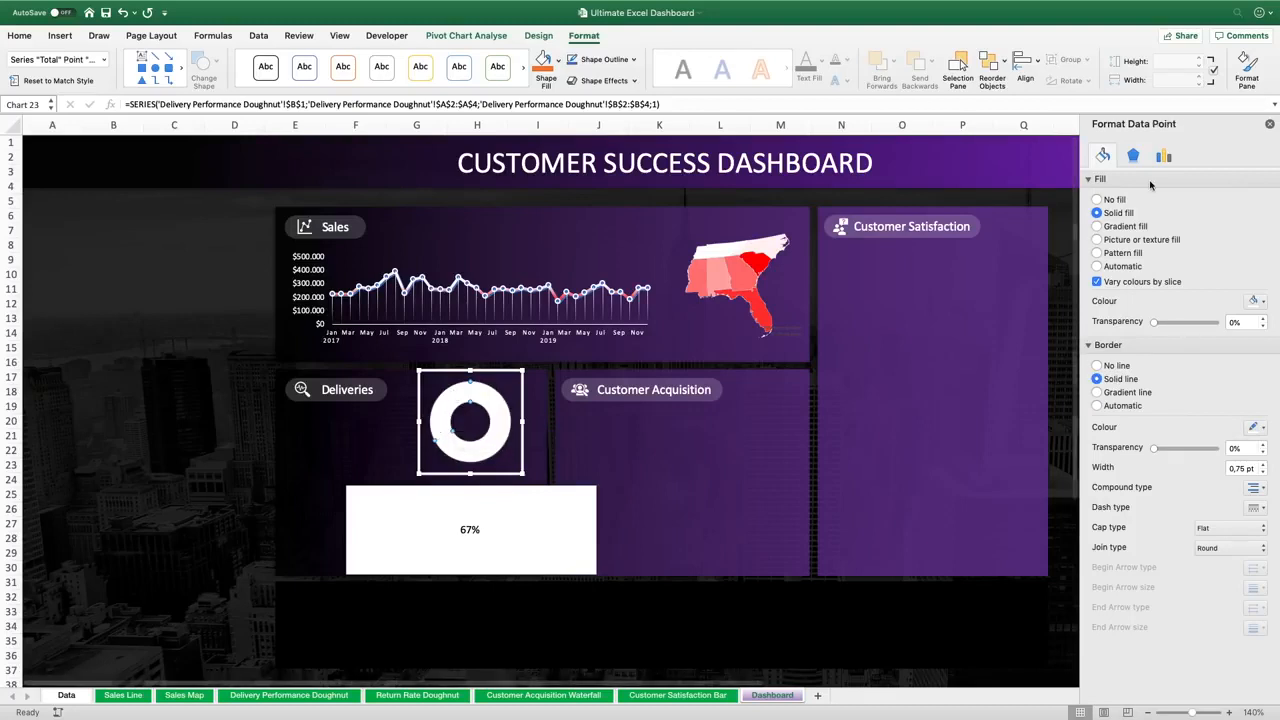
click(1097, 200)
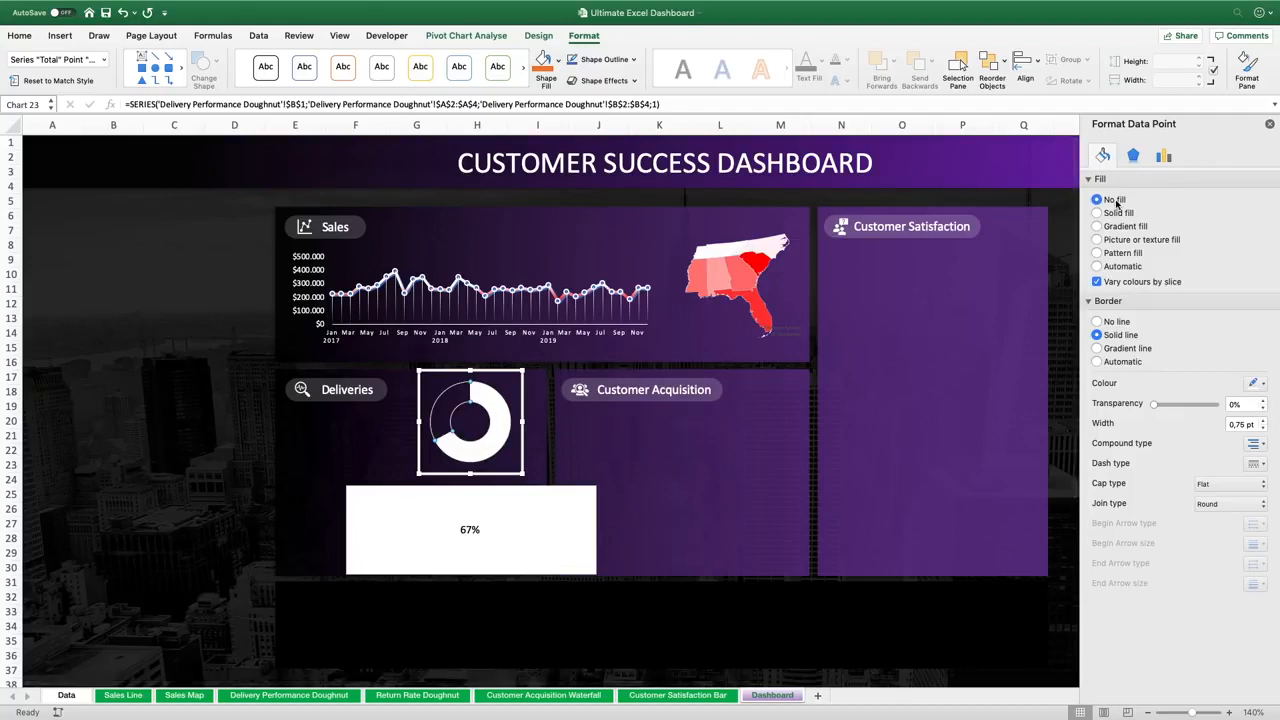
click(1262, 420)
Set the doughnut hole size to 85% and move the chart to the Deliveries panel's left side
click(1164, 156)
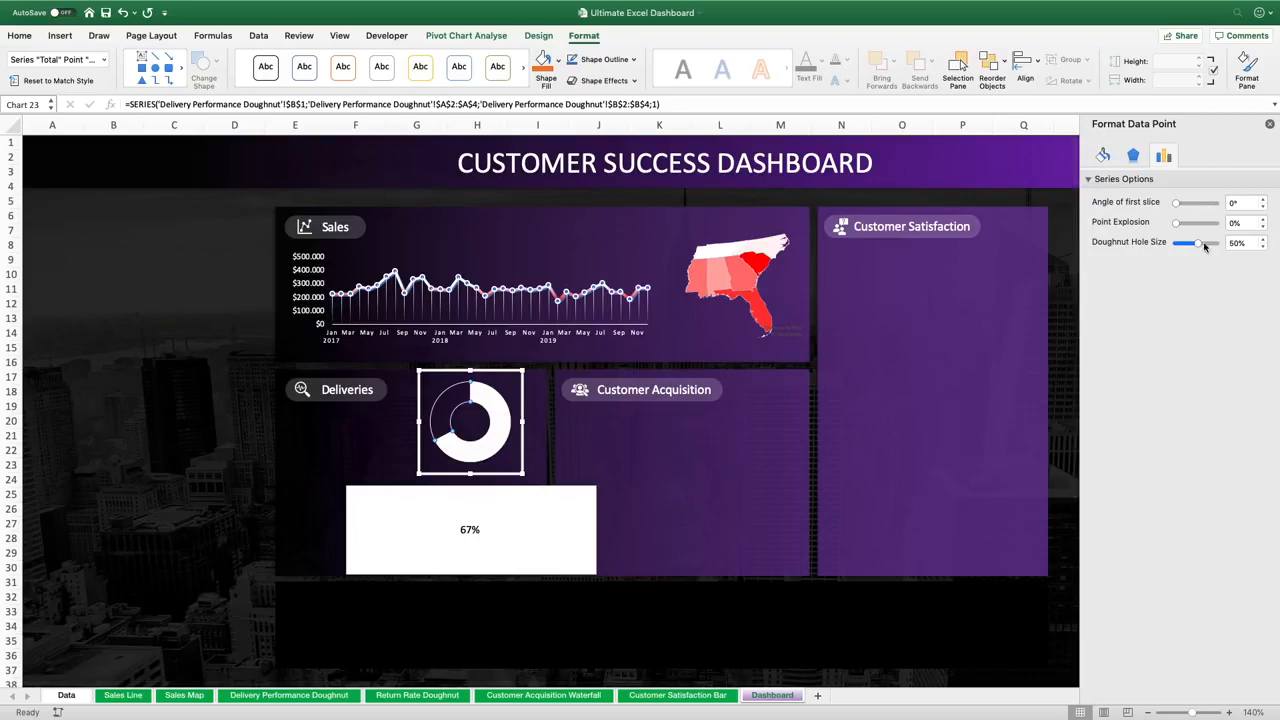
click(1247, 241)
text(80)
key(Return)
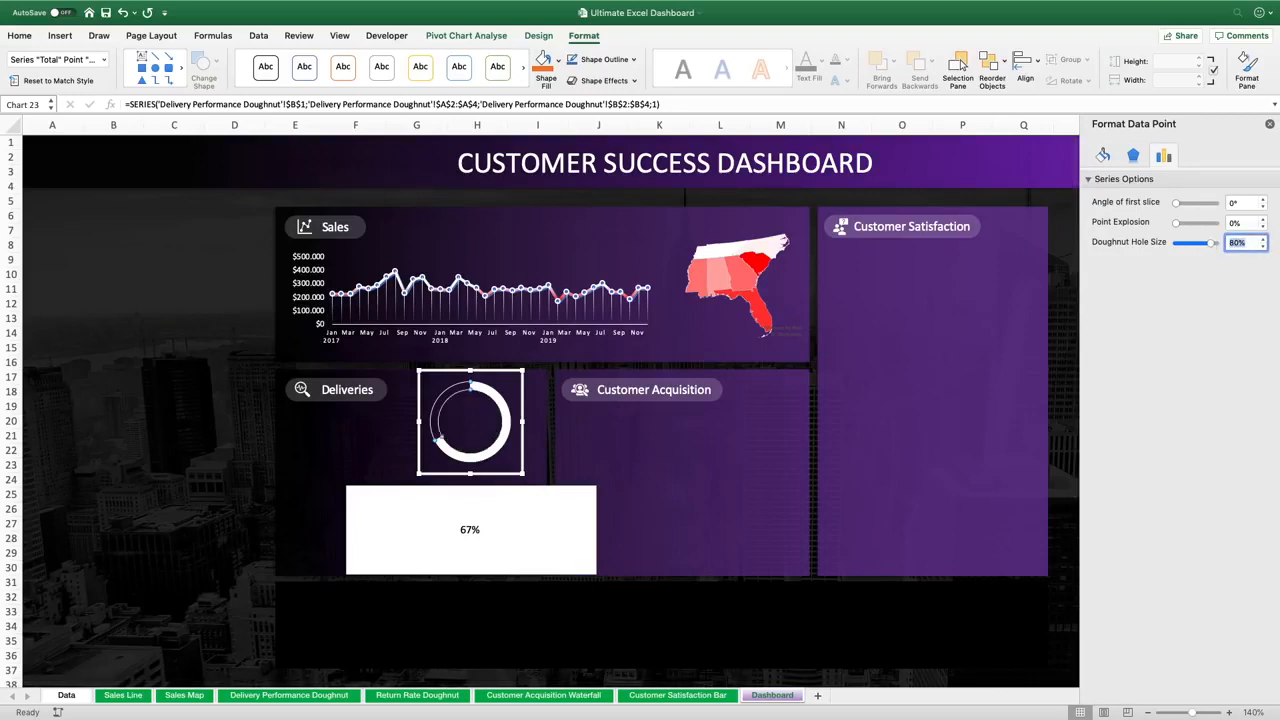
text(85)
key(Return)
drag(519, 440, 409, 472)
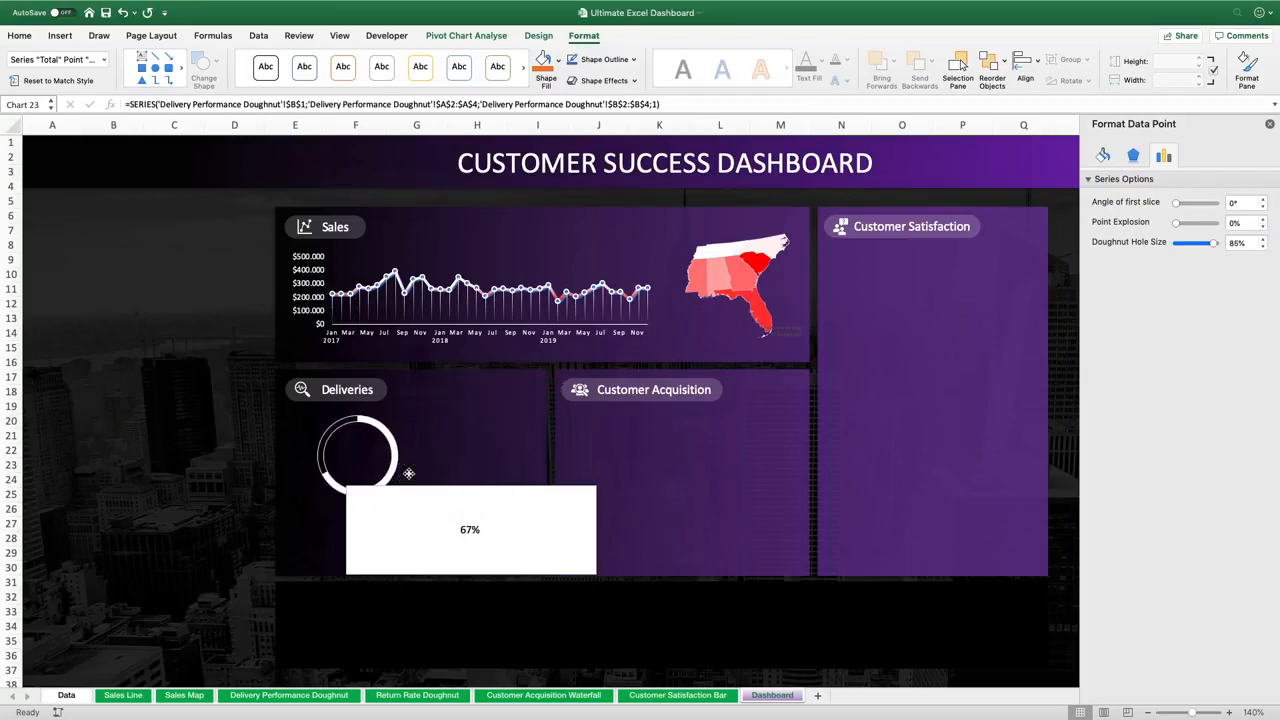
Remove the percentage text box's fill and outline
click(475, 486)
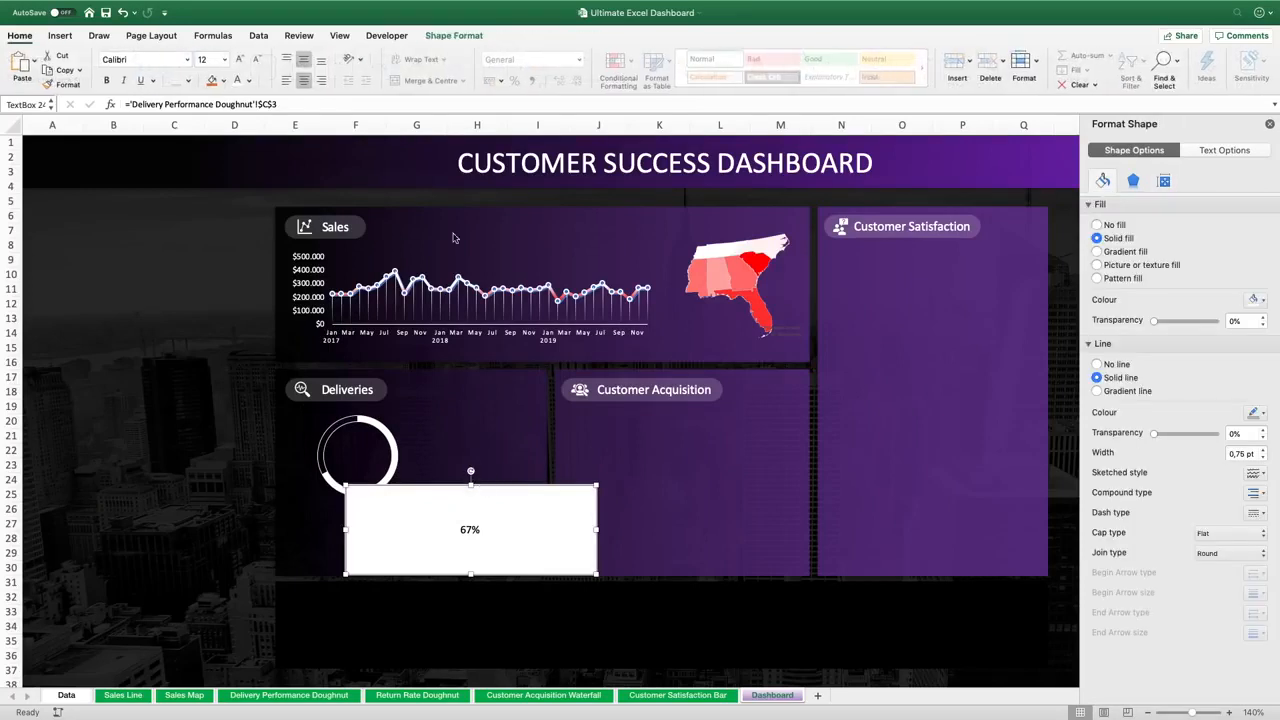
click(1097, 225)
click(1097, 320)
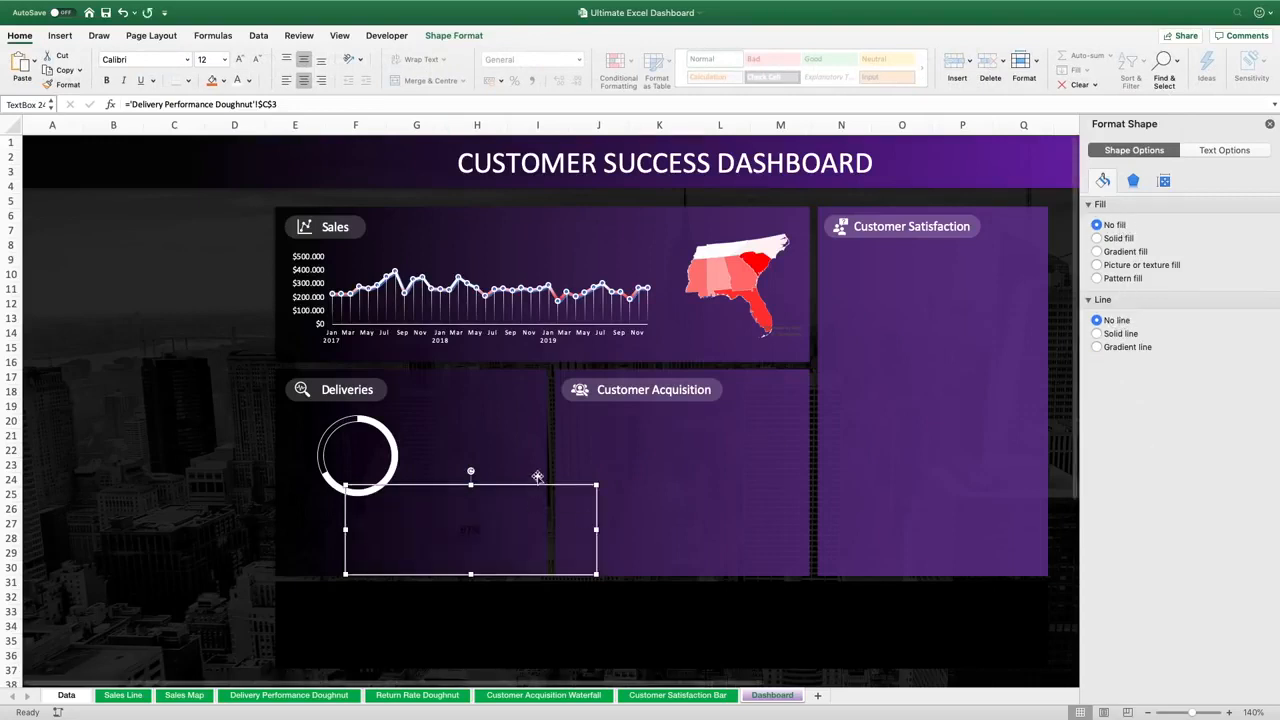
Make the percentage text white and set its font size to 28
click(237, 80)
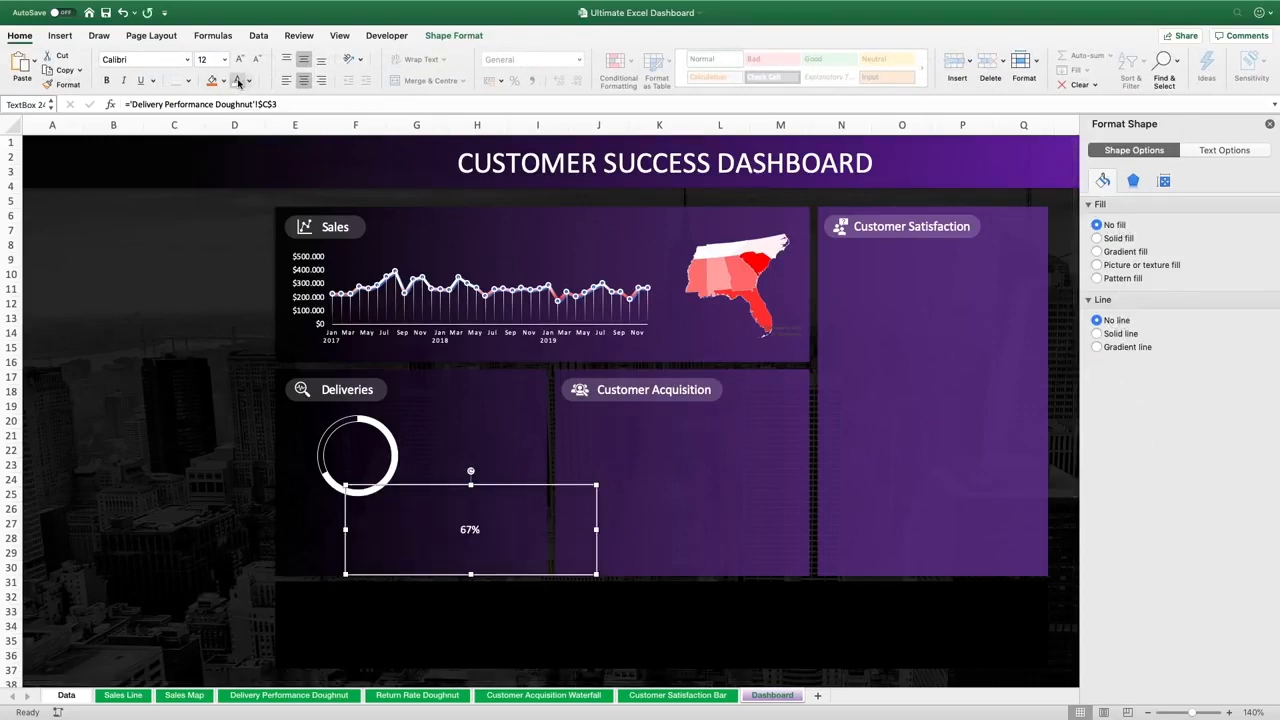
click(207, 61)
text(28)
key(Return)
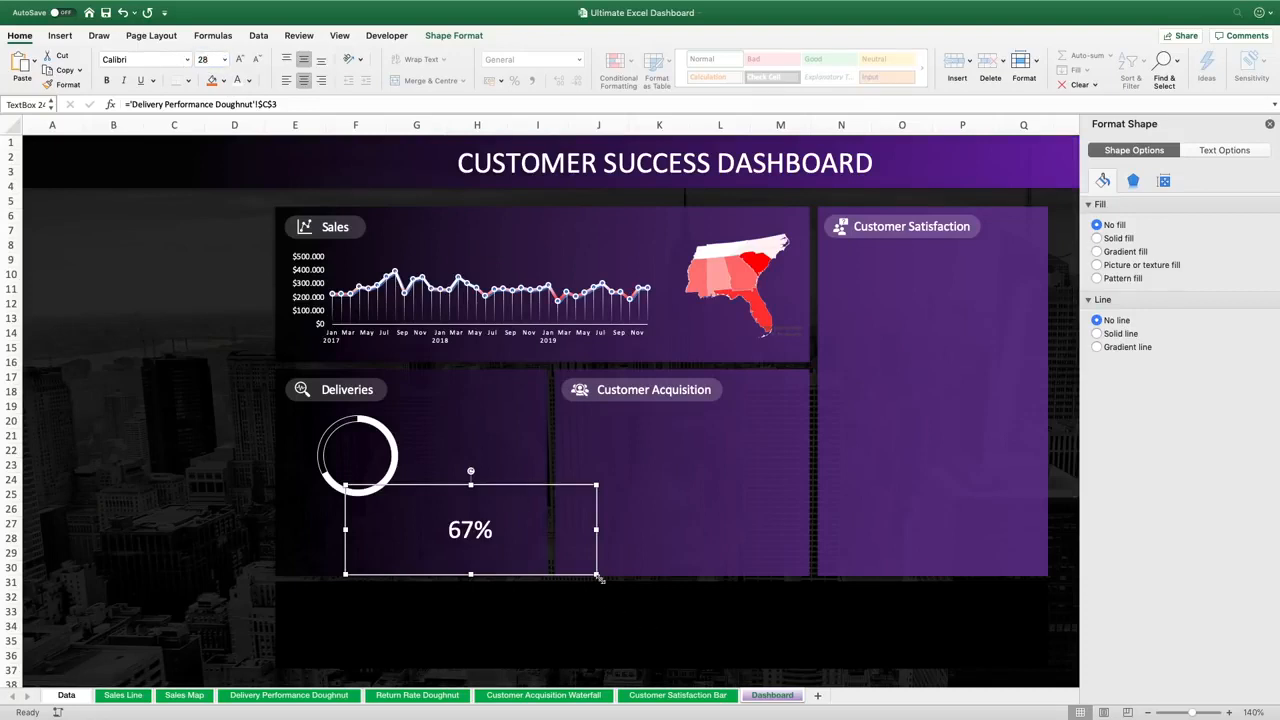
Shrink the percentage text box and position it centred inside the doughnut
drag(595, 574, 389, 476)
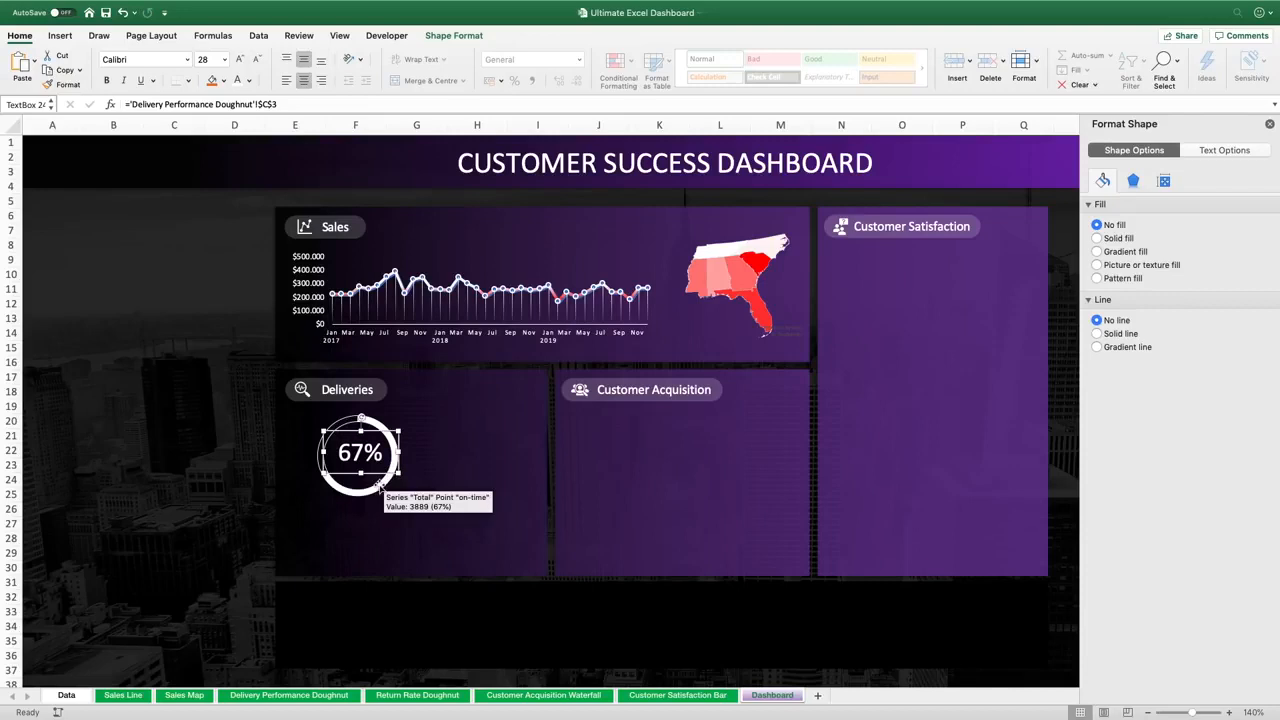
click(378, 484)
click(373, 453)
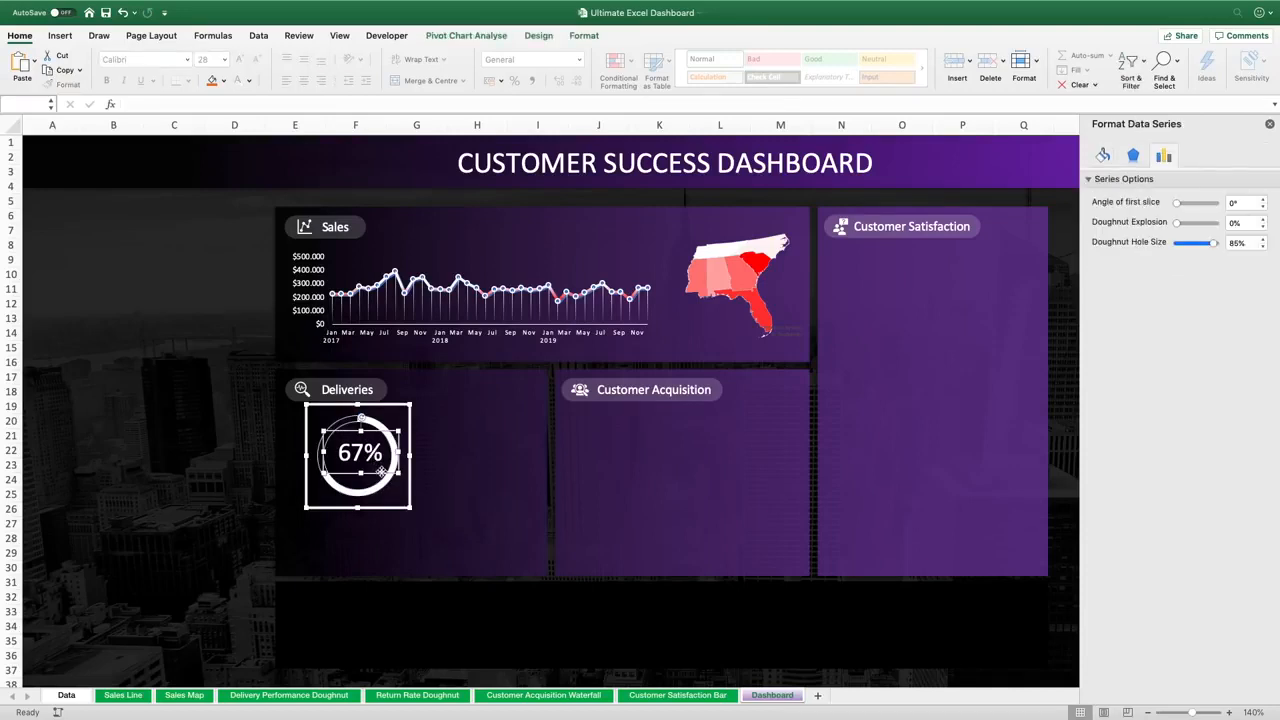
drag(384, 507, 387, 521)
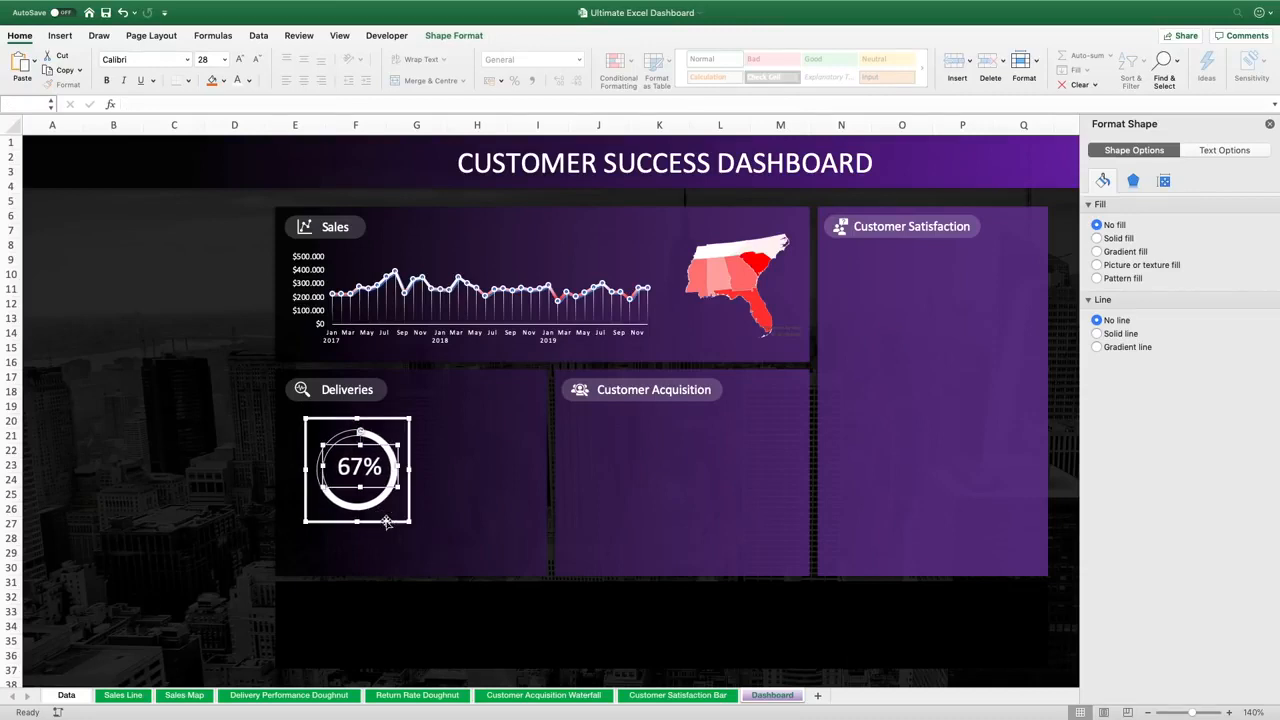
click(429, 480)
click(360, 467)
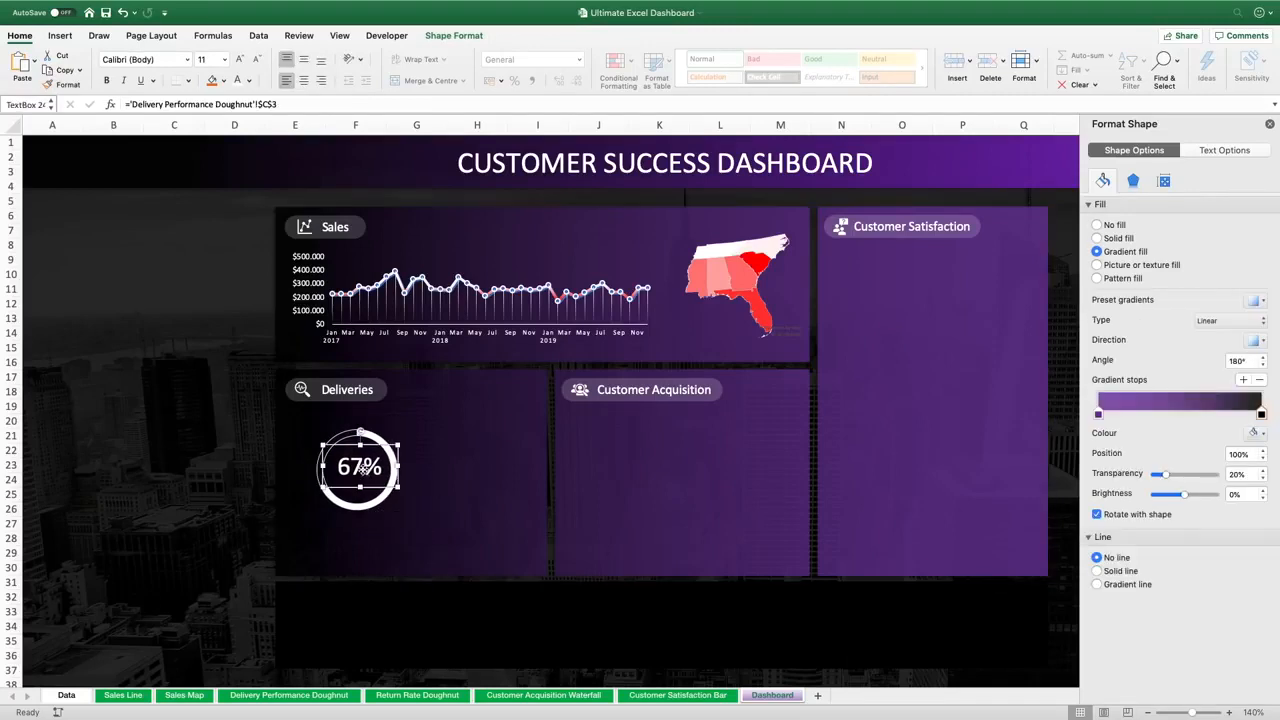
key(Left)
key(Left)
key(Left)
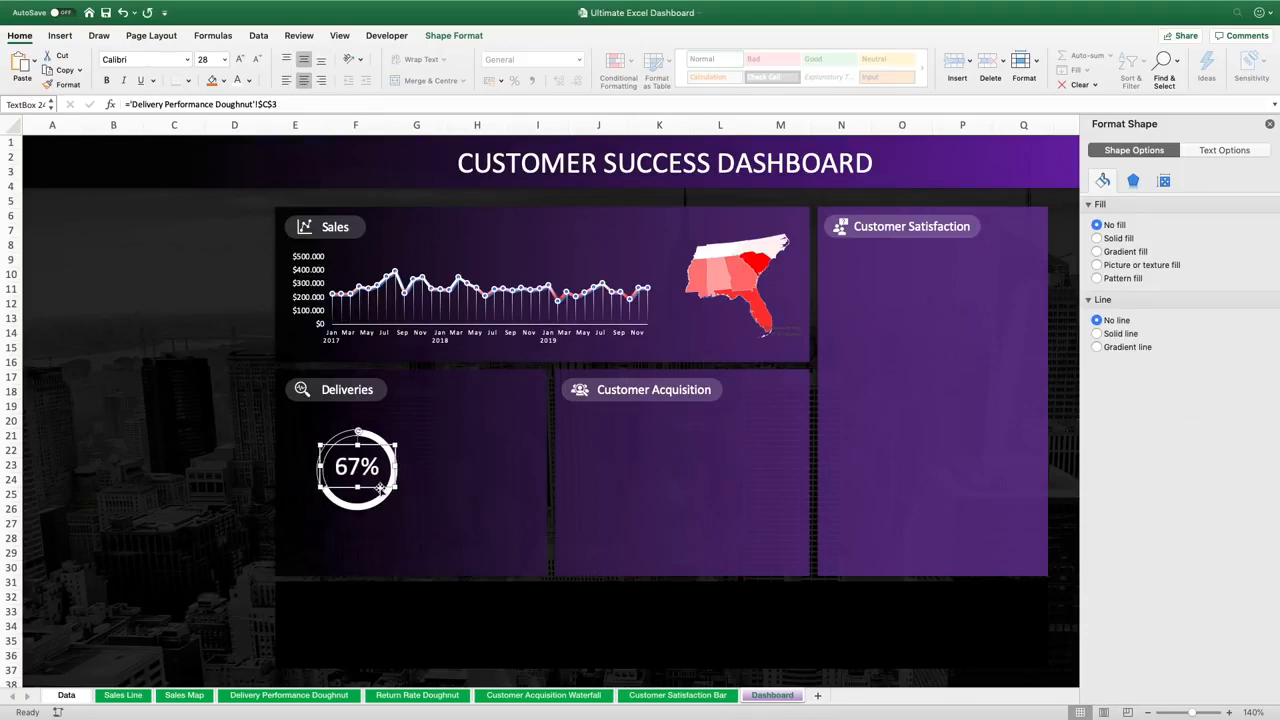
click(234, 421)
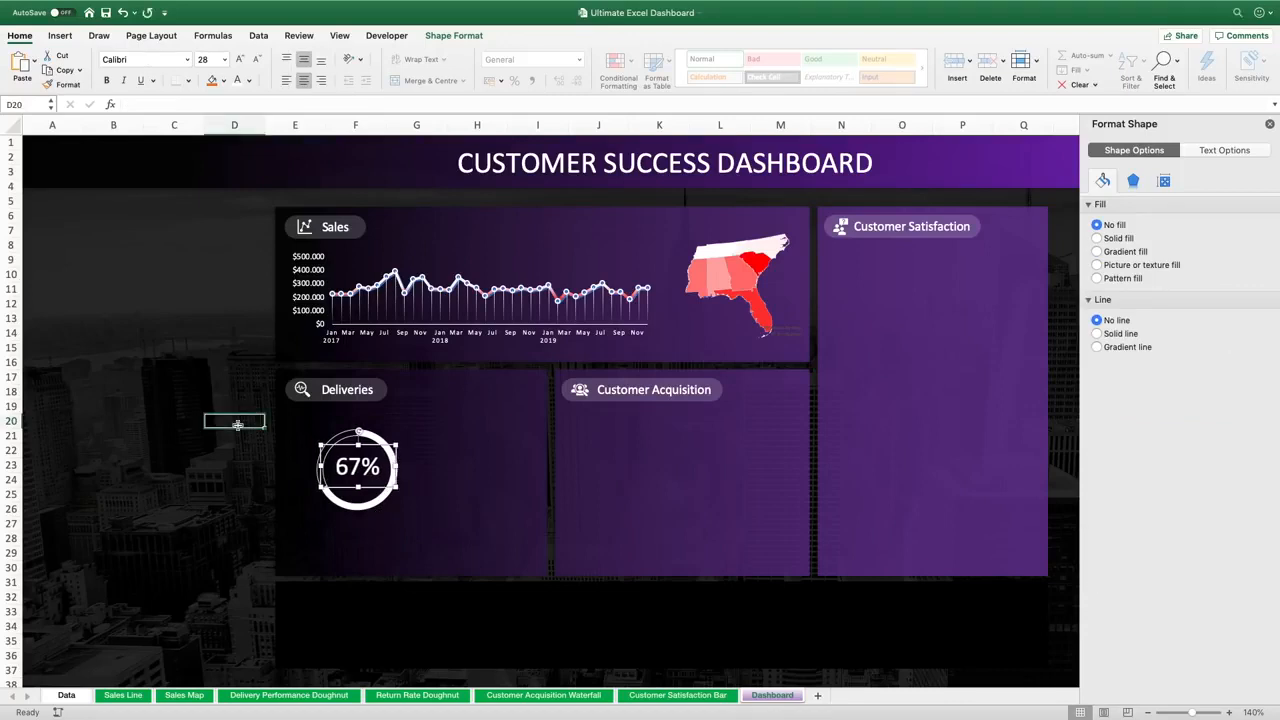
Insert a text box reading ON-TIME beside the doughnut and remove its fill and outline
click(61, 36)
click(884, 62)
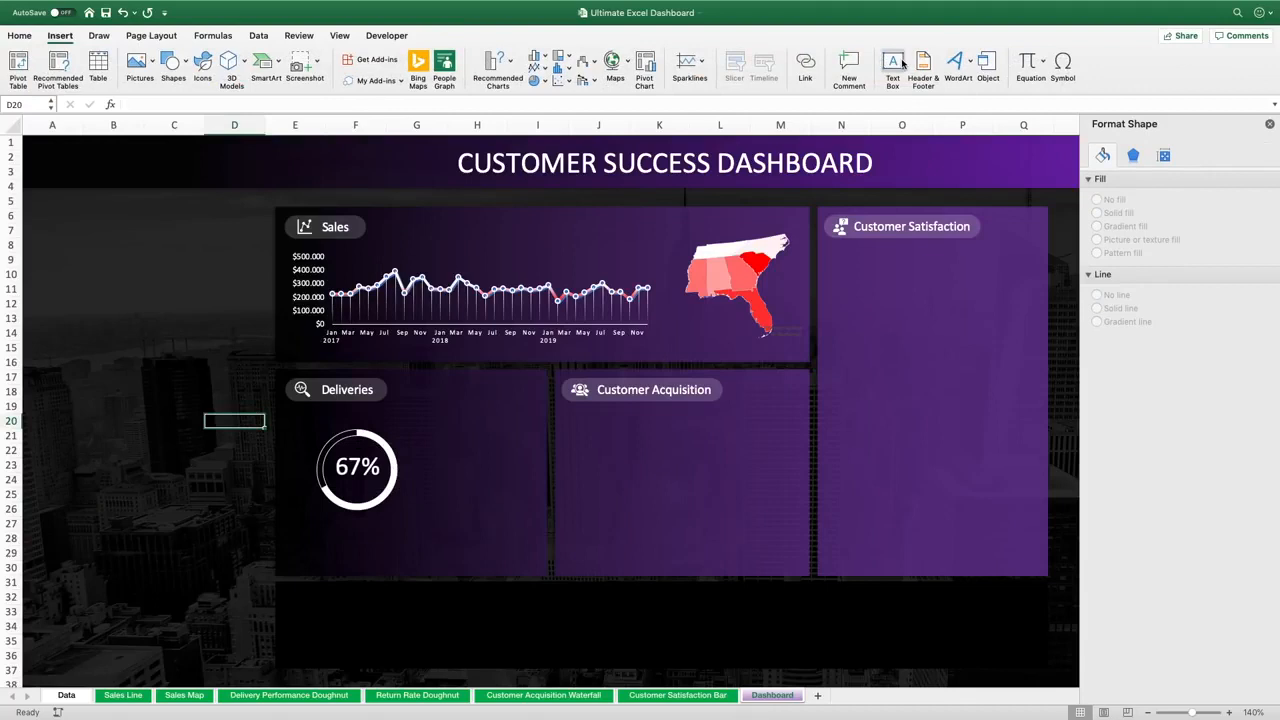
drag(257, 449, 400, 496)
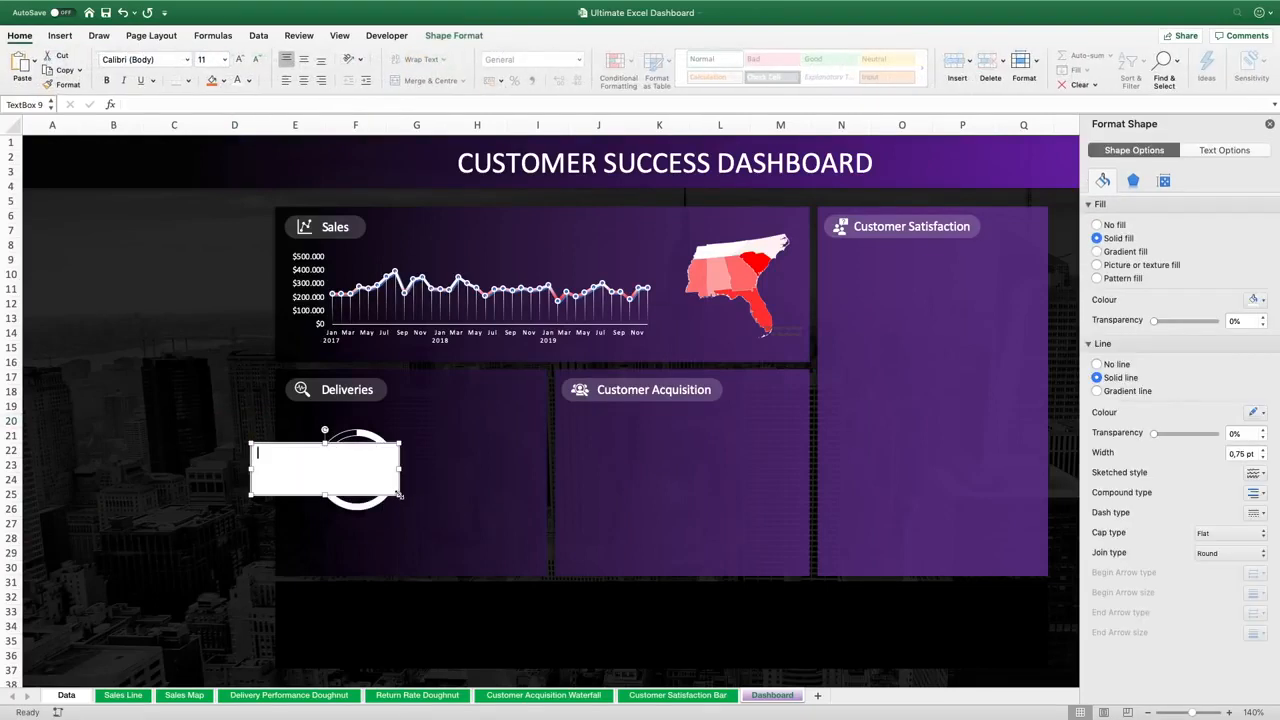
text(ON-TIME)
click(1114, 225)
click(1114, 320)
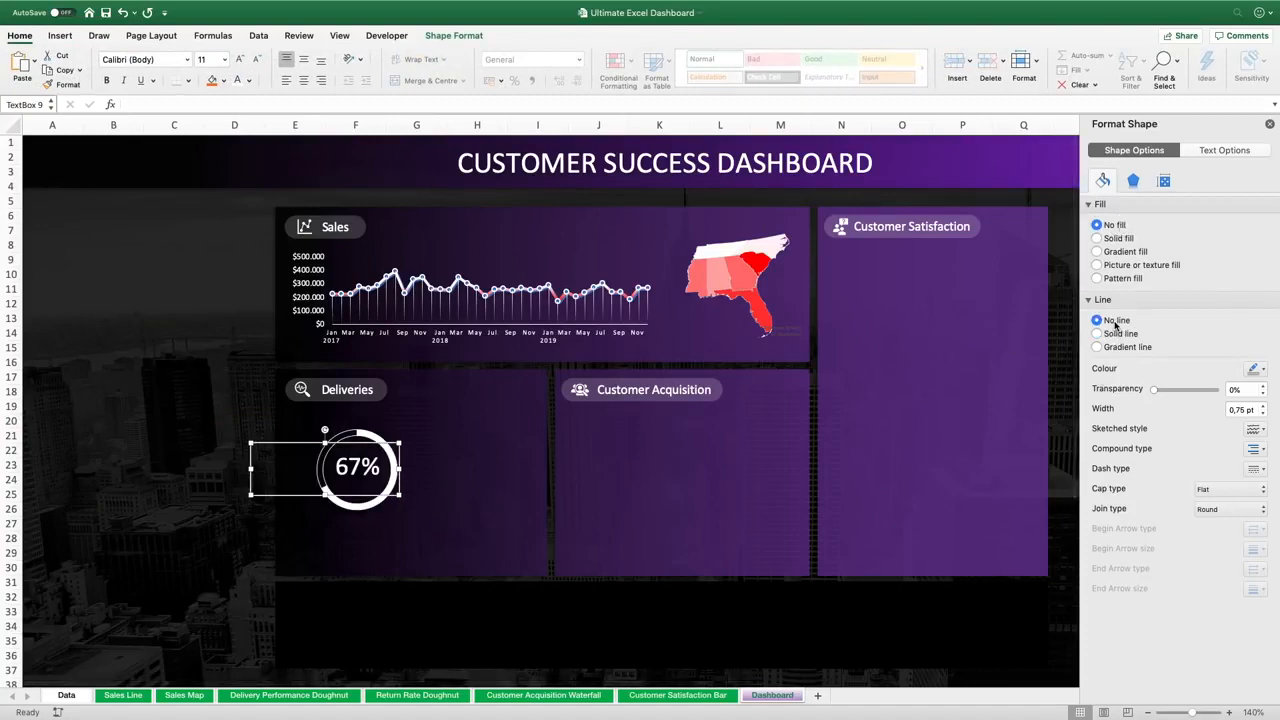
Format the ON-TIME label white, centred, 12 pt, and fit it under the percentage inside the doughnut
click(237, 80)
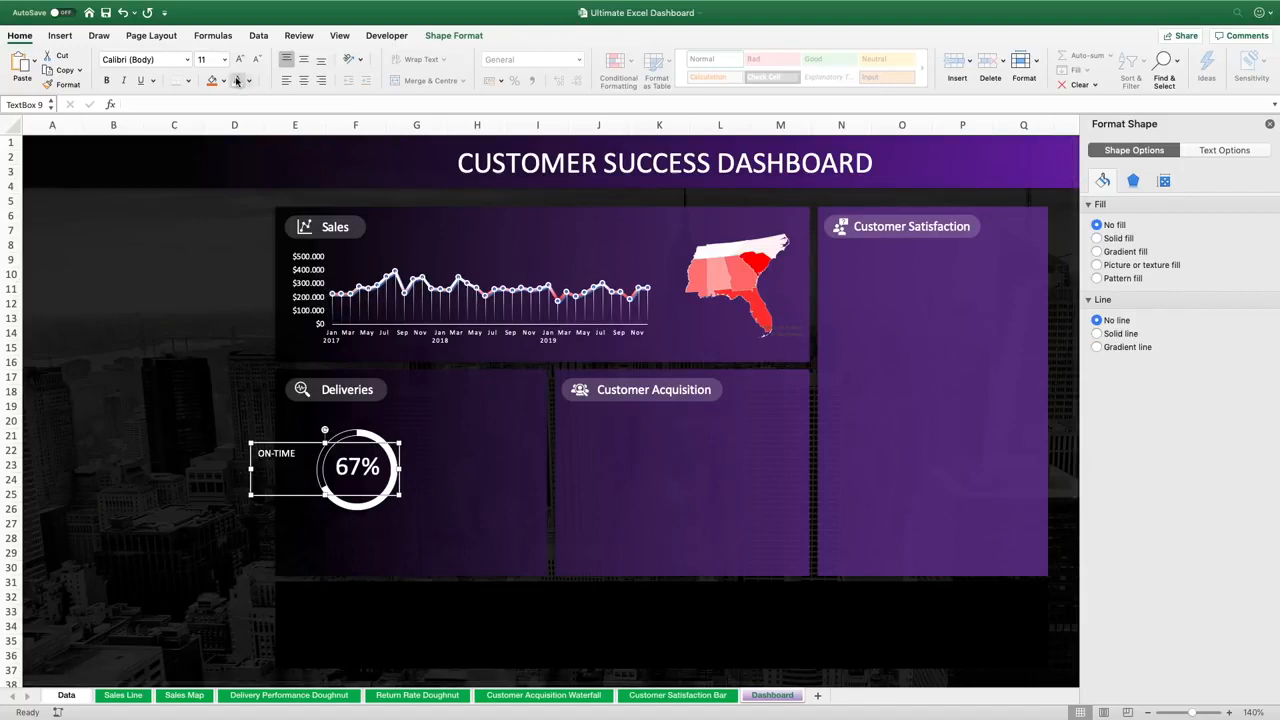
click(304, 81)
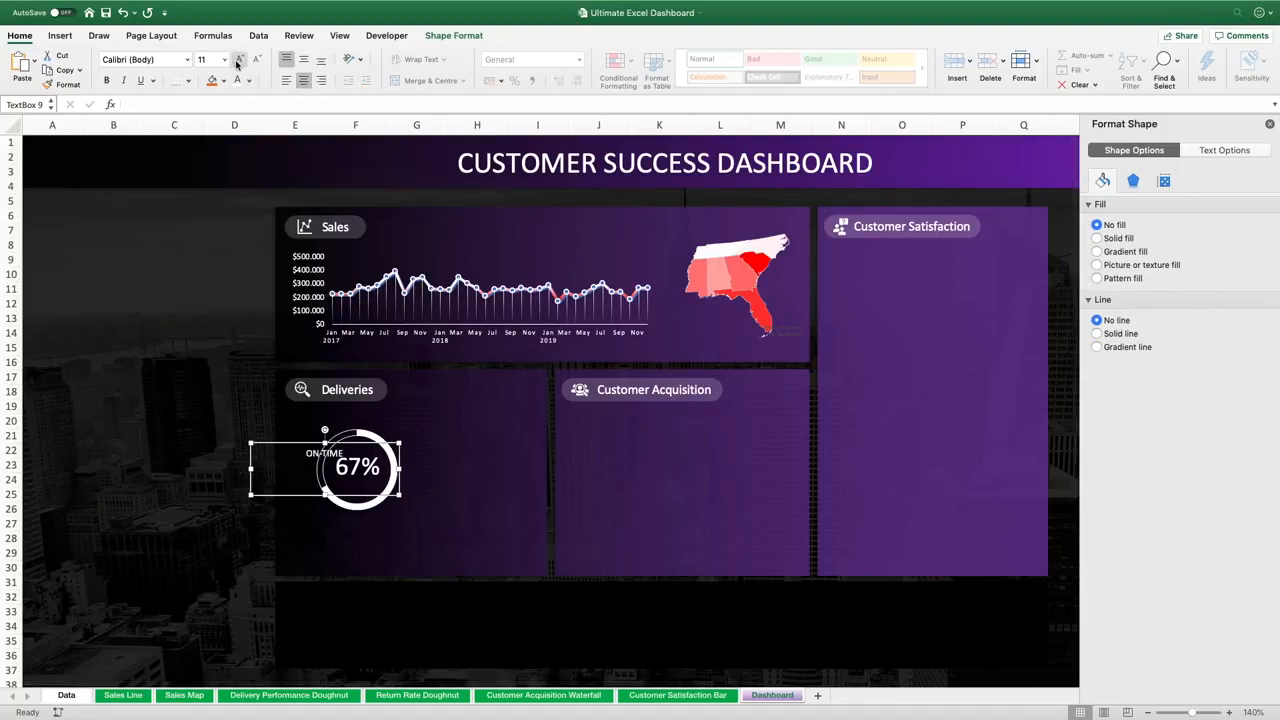
click(239, 59)
mouse_move(399, 493)
mouse_down()
mouse_move(310, 460)
mouse_move(386, 484)
mouse_move(379, 493)
mouse_up()
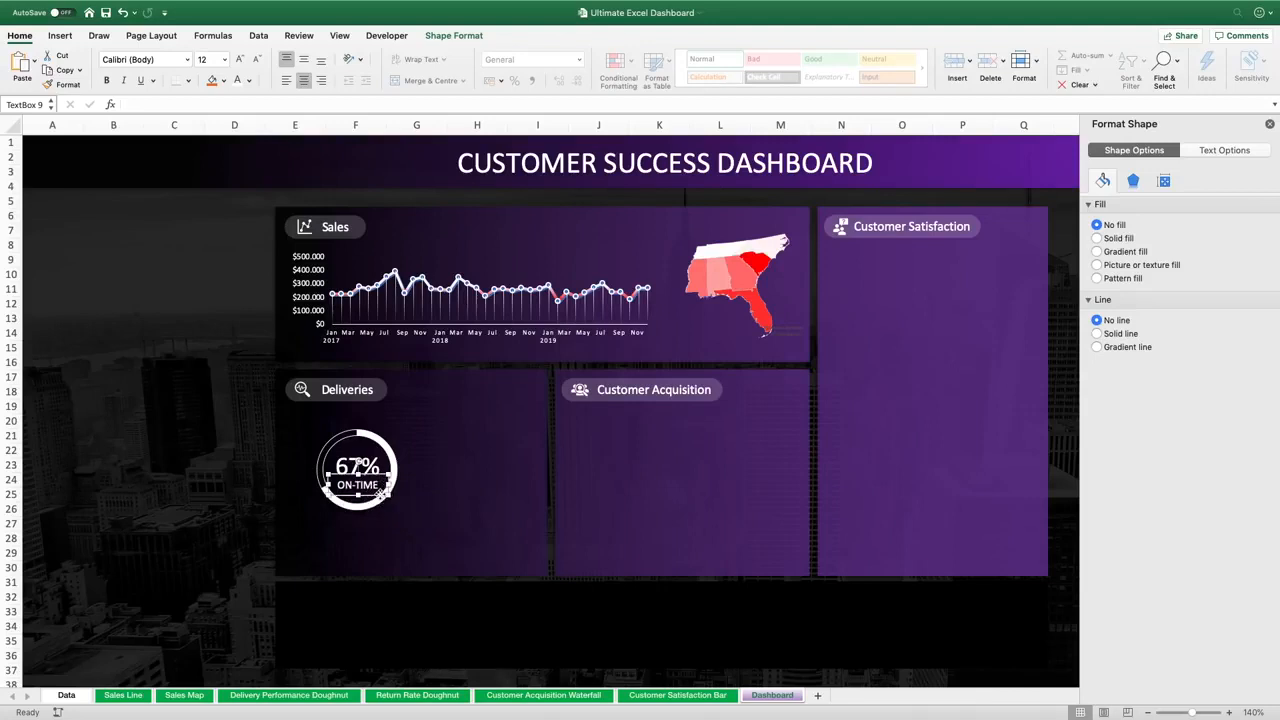
click(249, 512)
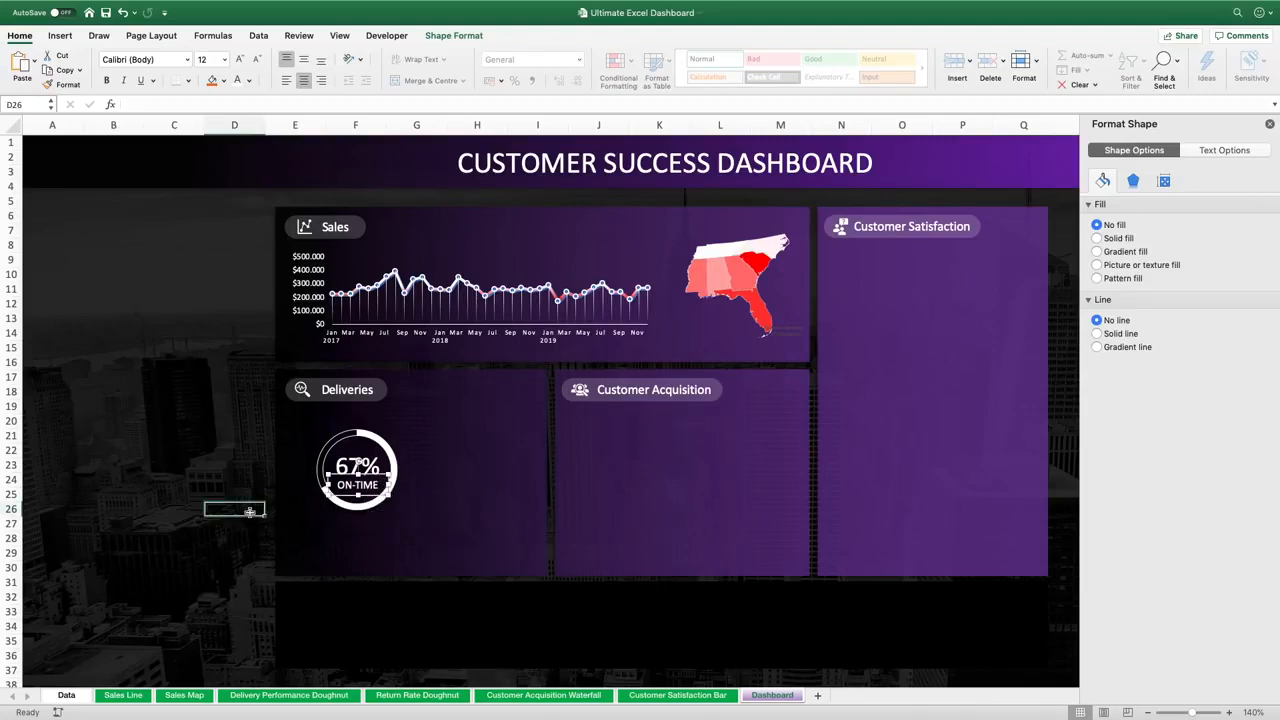
Nudge the percentage and ON-TIME text boxes together to align them within the doughnut
click(366, 478)
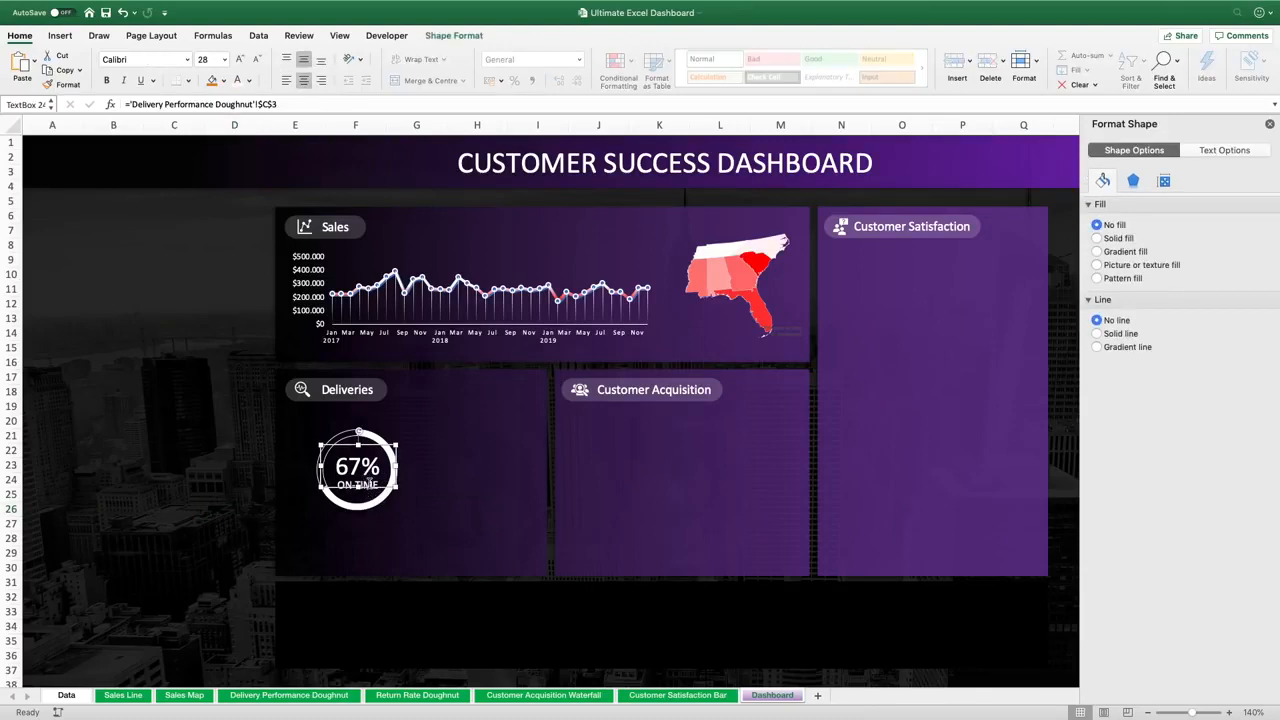
shift+click(367, 482)
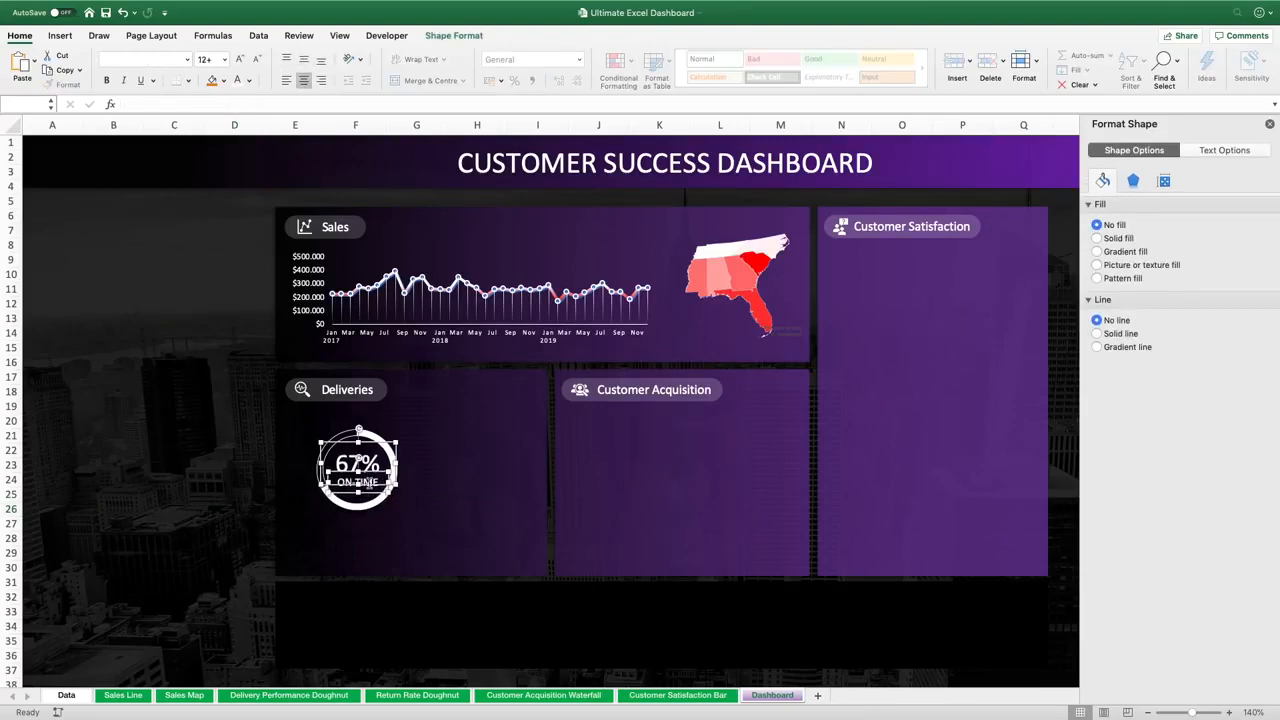
key(Down)
click(234, 462)
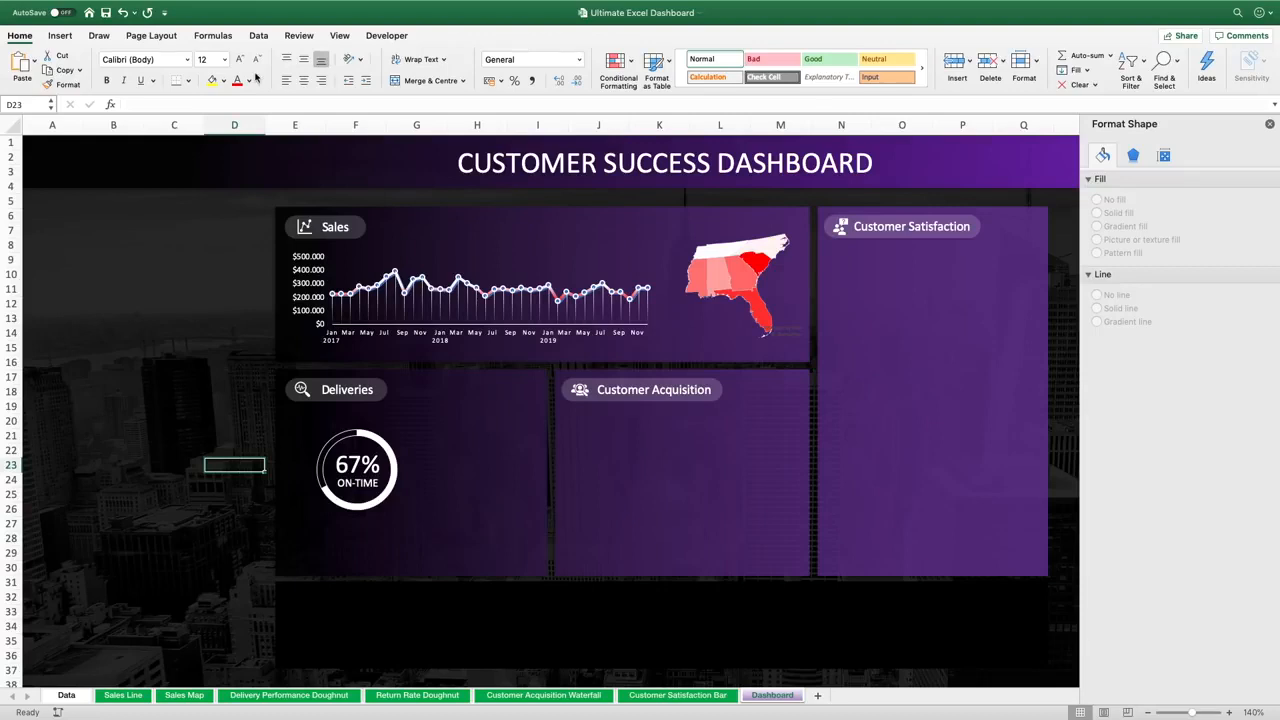
Draw a horizontal line about 1.27" long beneath the Deliveries doughnut
click(60, 36)
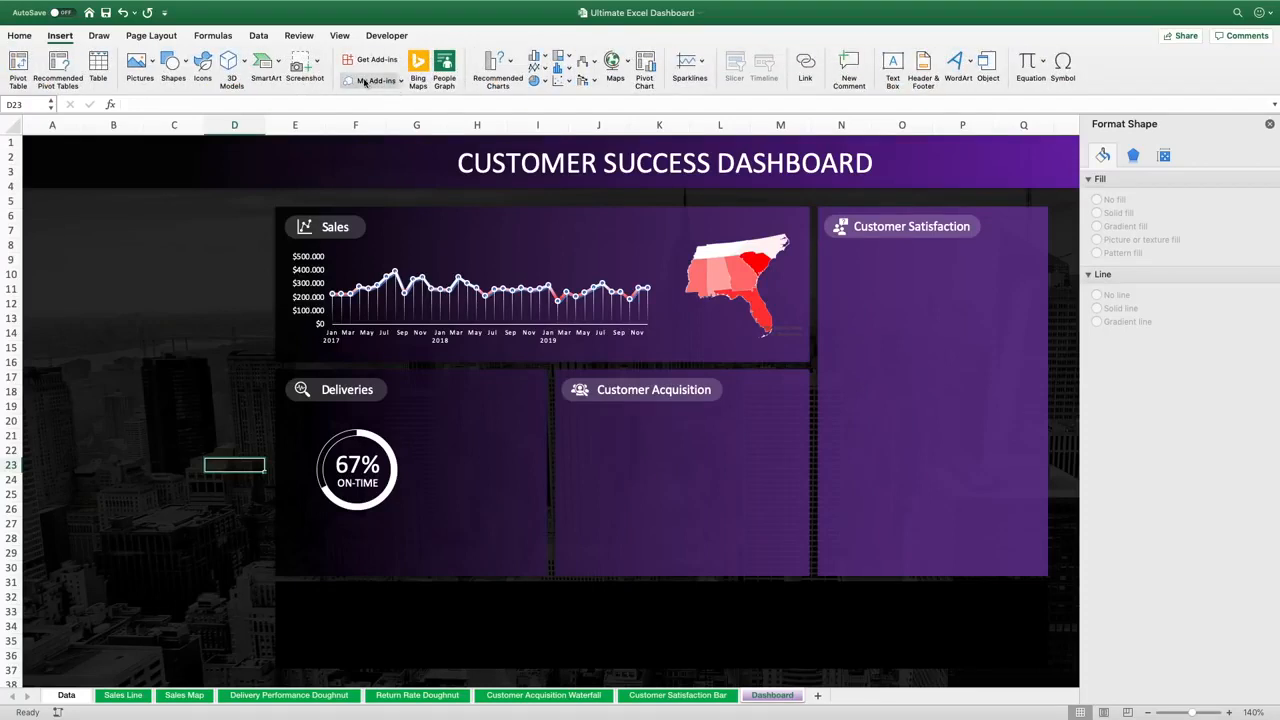
click(173, 62)
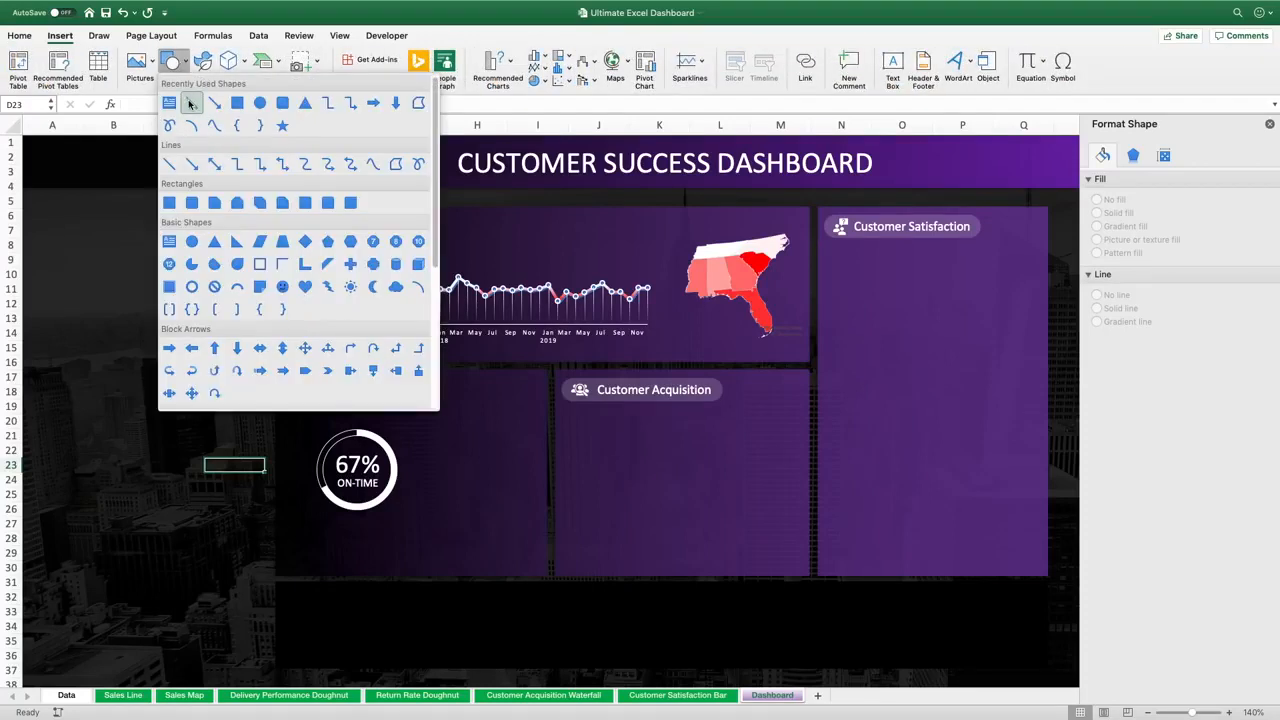
click(191, 103)
drag(318, 532, 404, 532)
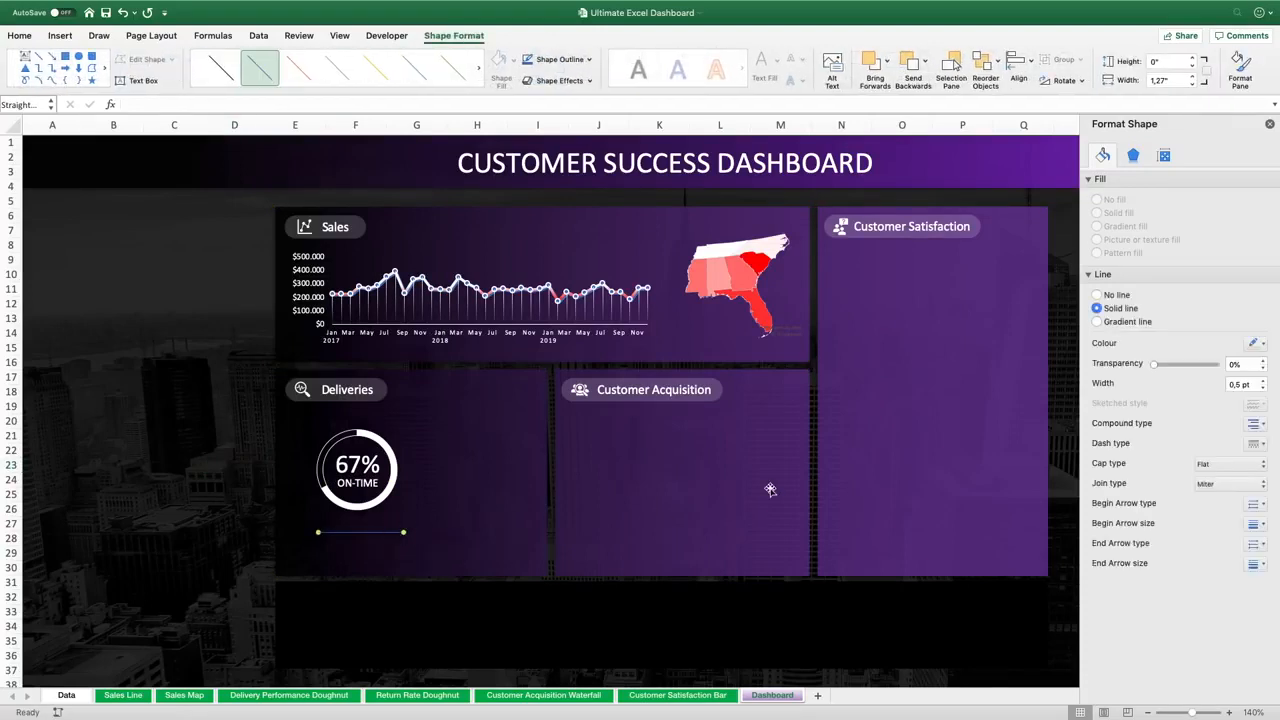
click(1162, 155)
click(1150, 179)
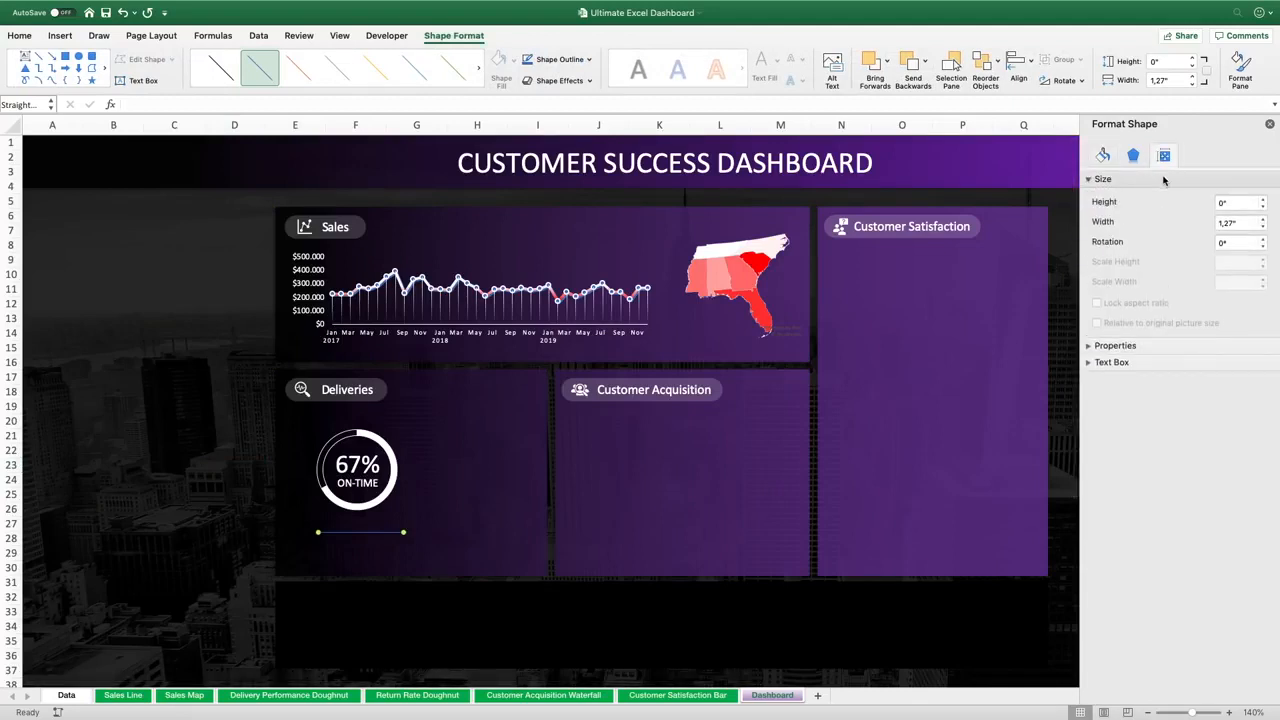
click(1263, 198)
click(1263, 198)
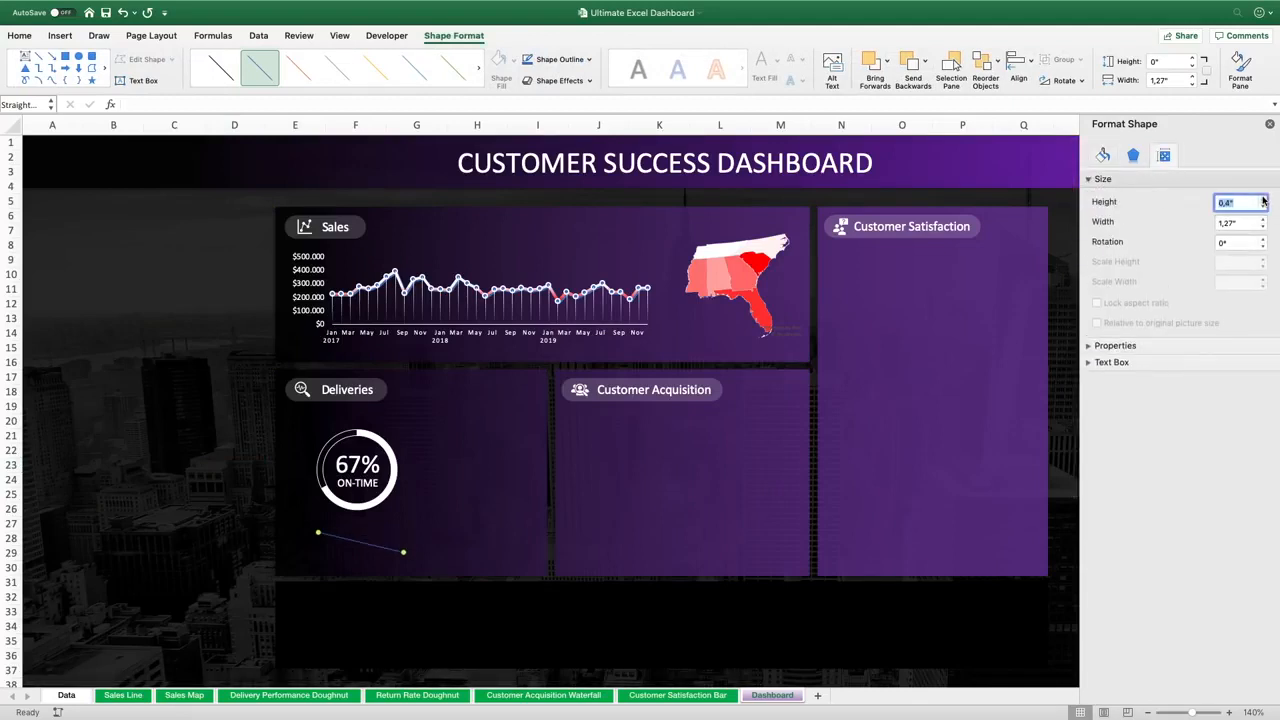
click(1263, 198)
click(1263, 206)
click(1263, 206)
Colour the line white and set its width to 1 pt
click(1104, 155)
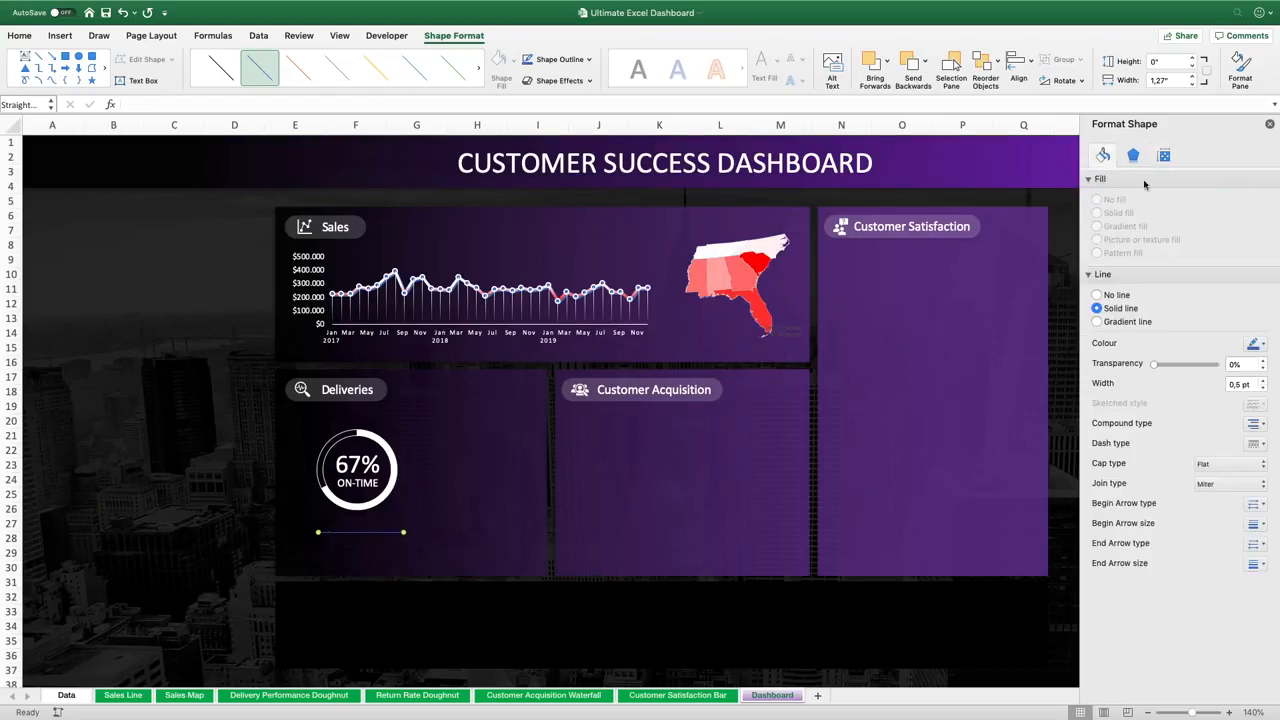
click(1255, 343)
click(1157, 378)
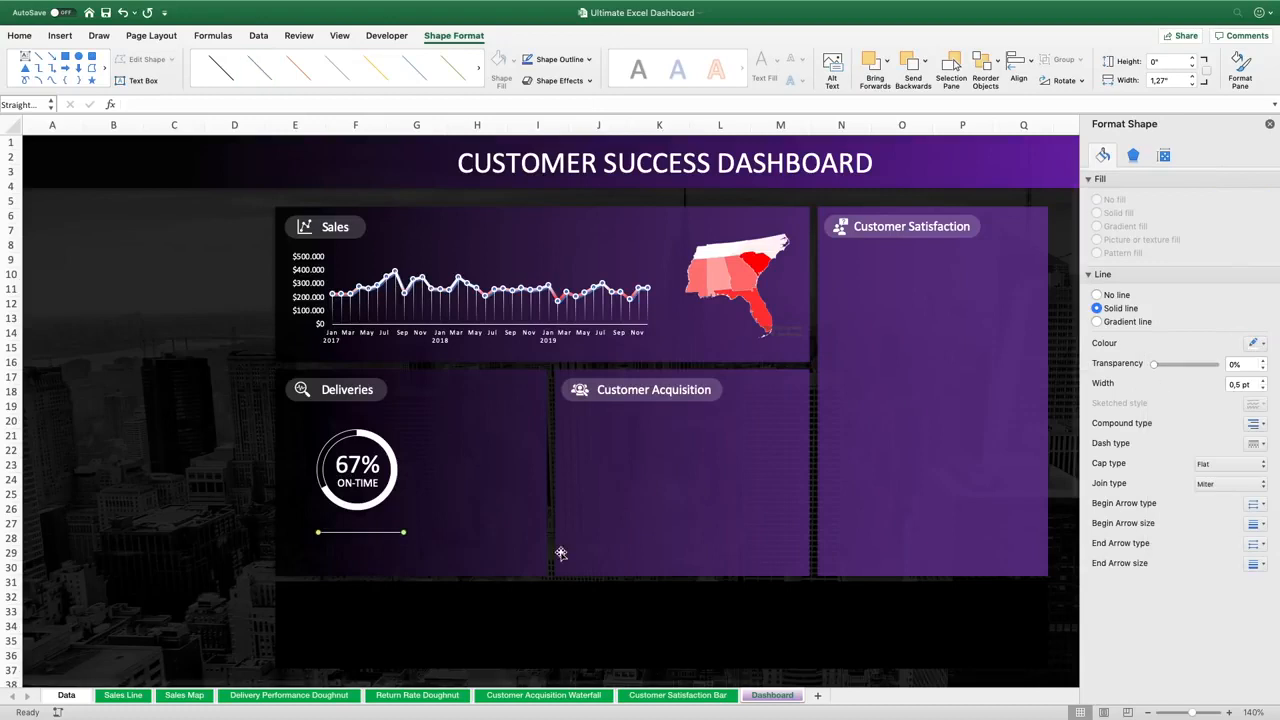
click(1262, 381)
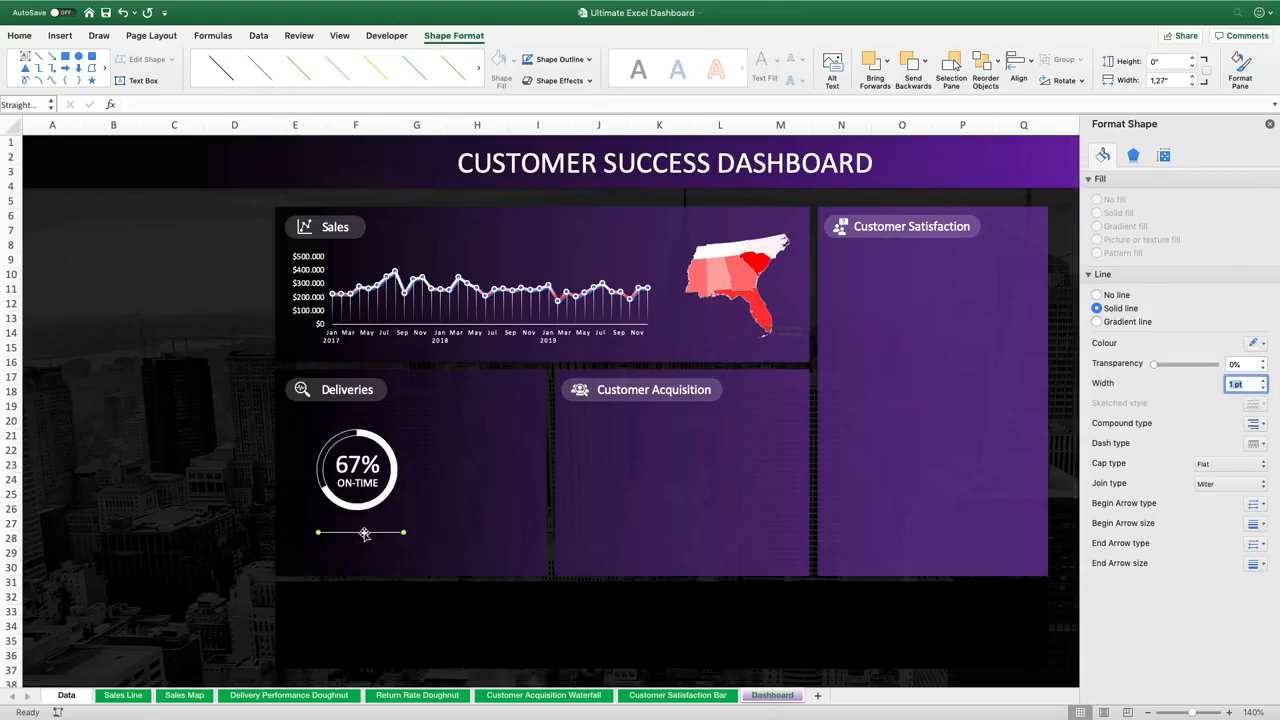
Select the line together with the doughnut chart and centre-align them horizontally
drag(360, 531, 359, 531)
click(395, 468)
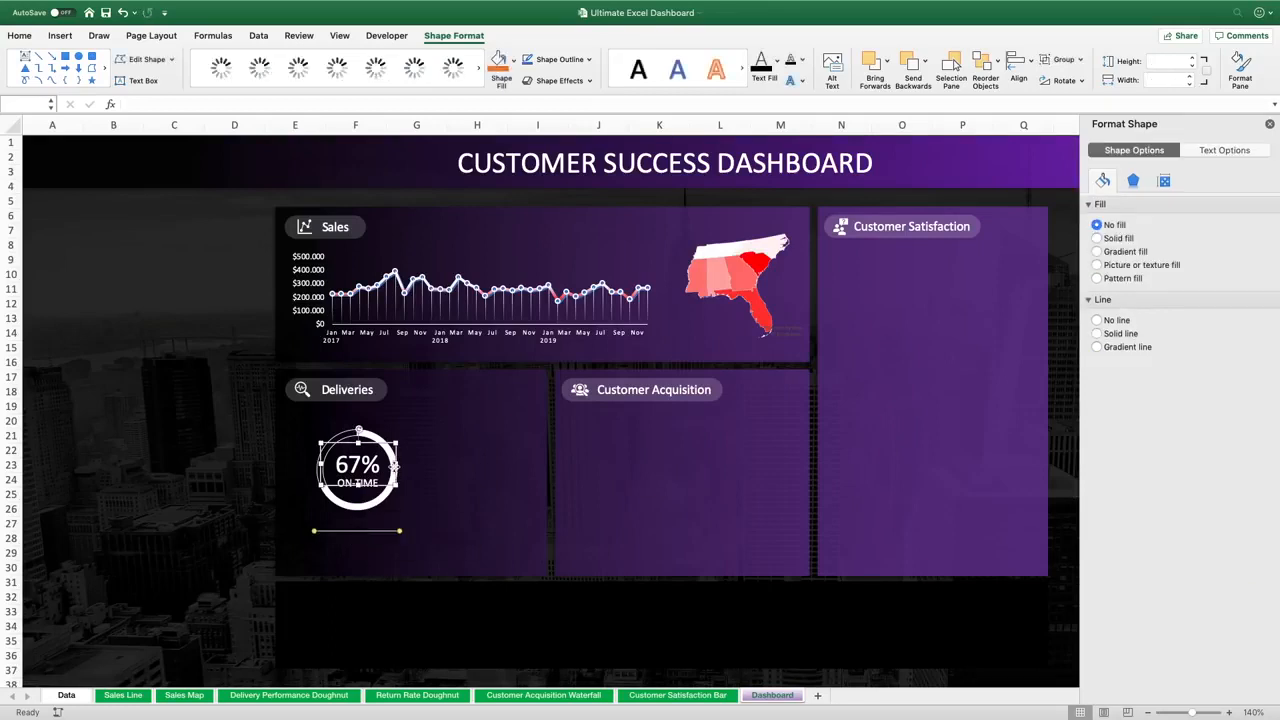
click(373, 437)
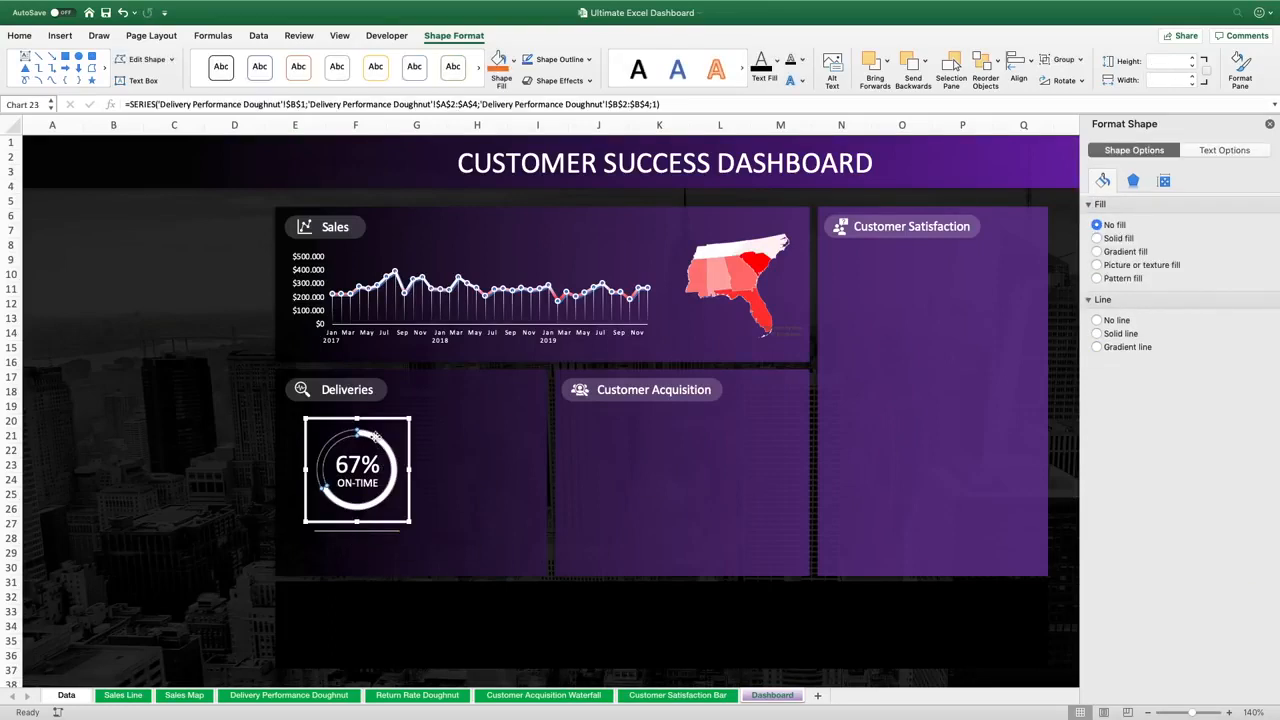
click(379, 531)
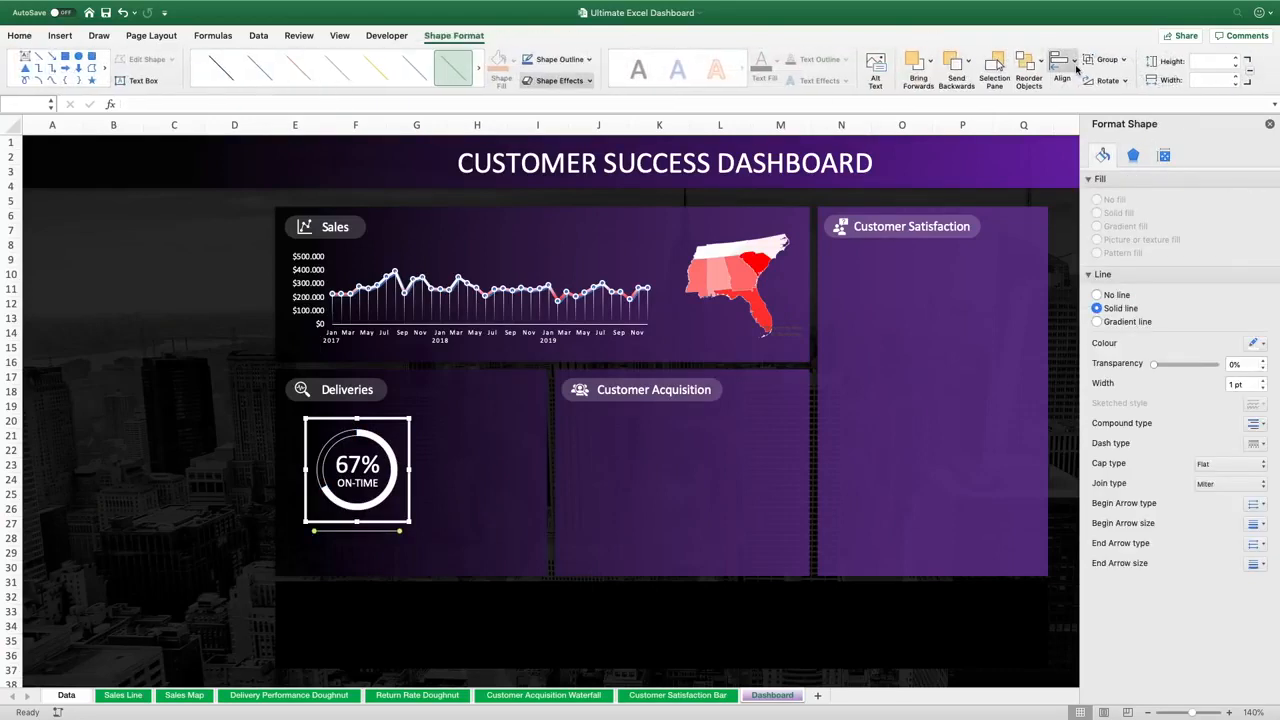
click(1076, 66)
click(1090, 116)
Duplicate the ON-TIME label below the line and change its text to Target: 70%
click(357, 476)
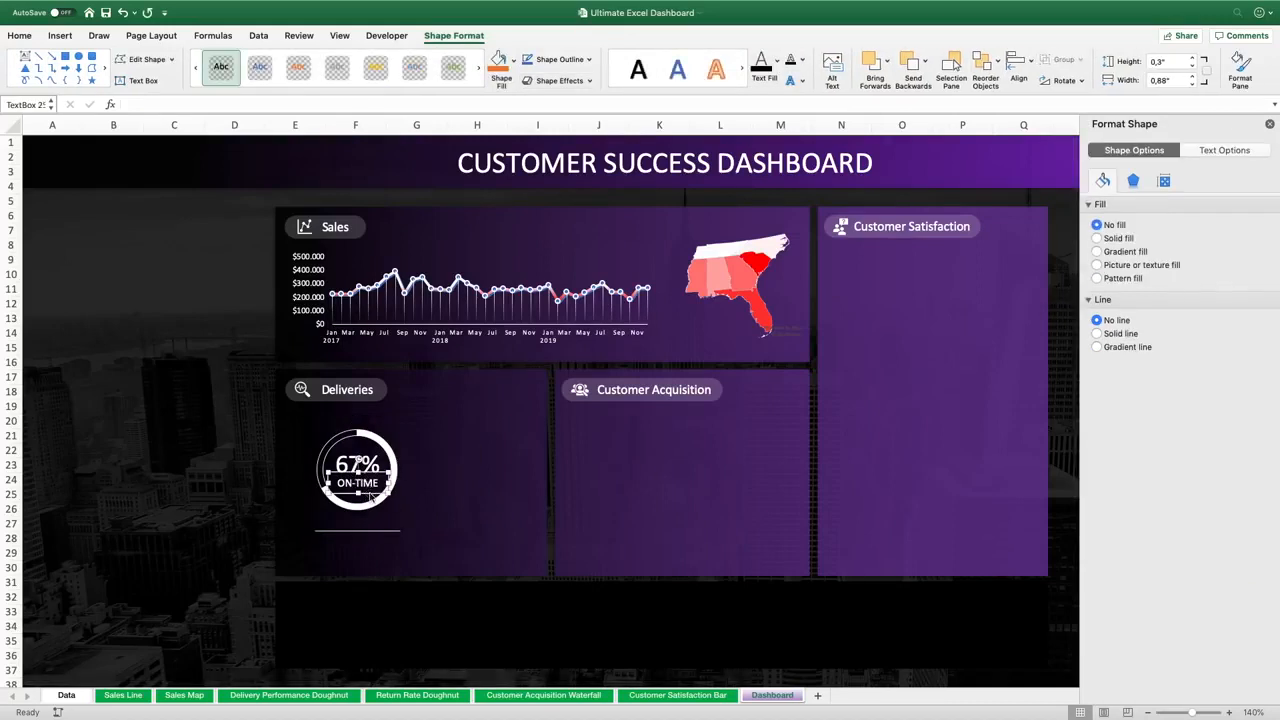
drag(370, 493, 369, 544)
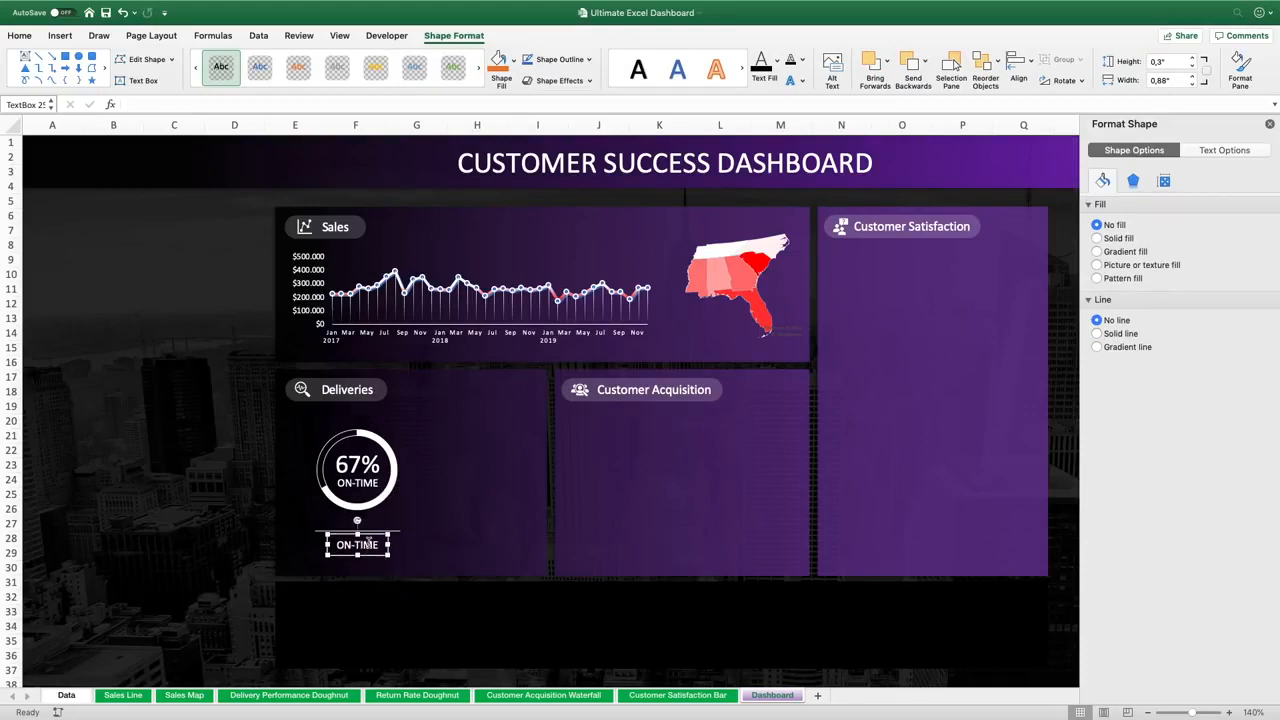
double_click(369, 541)
text(Target: 70%)
Make the word Target: bold in the new label
mouse_move(386, 545)
mouse_down()
mouse_move(404, 548)
mouse_move(361, 545)
mouse_up()
click(20, 35)
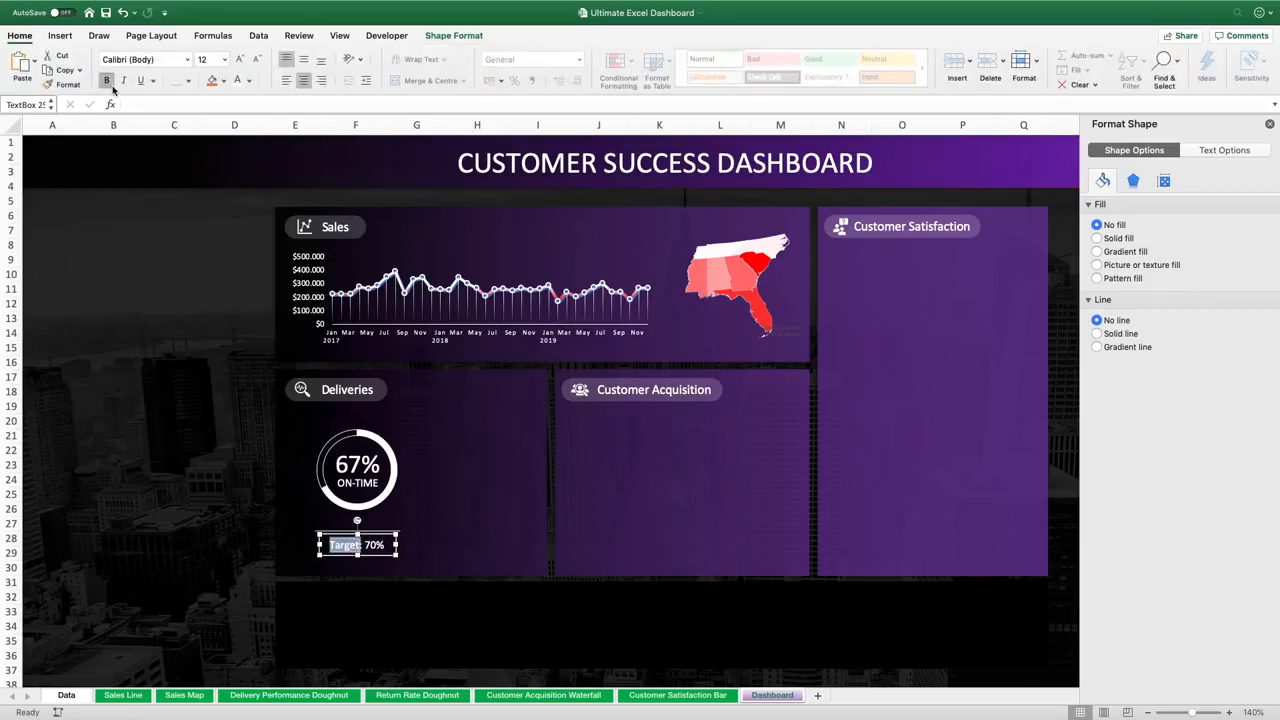
click(108, 81)
click(361, 545)
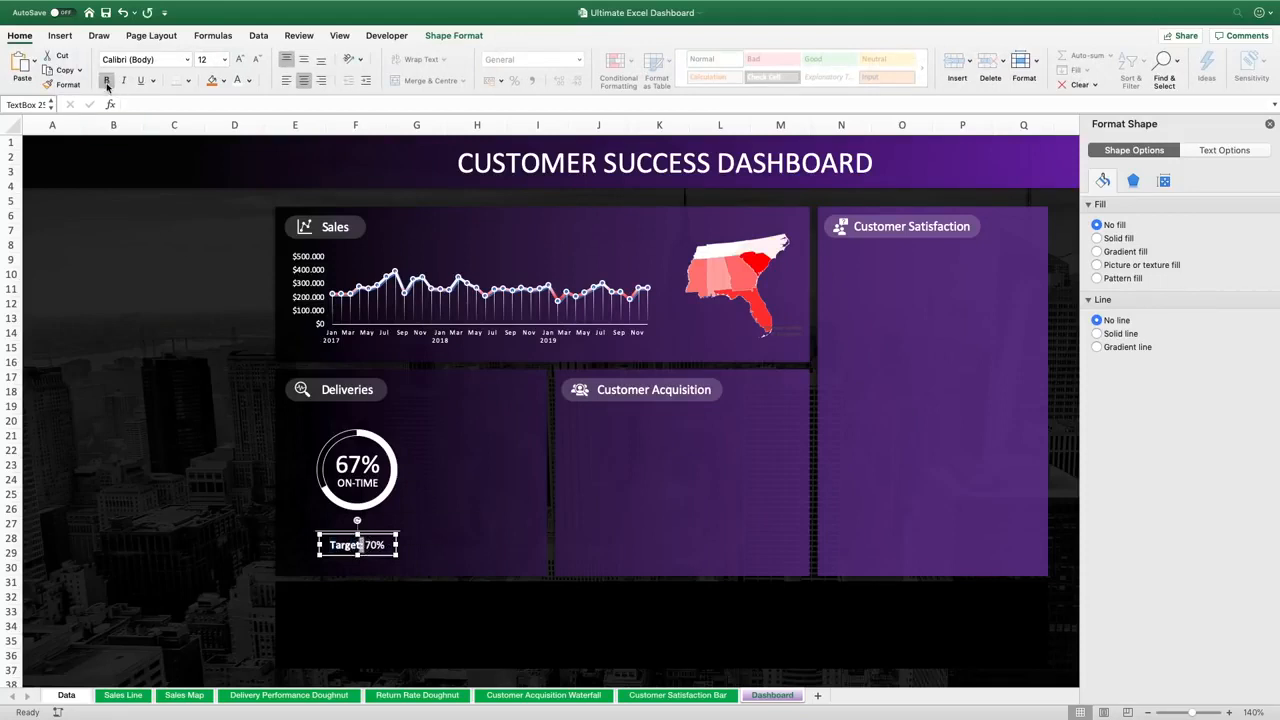
click(269, 541)
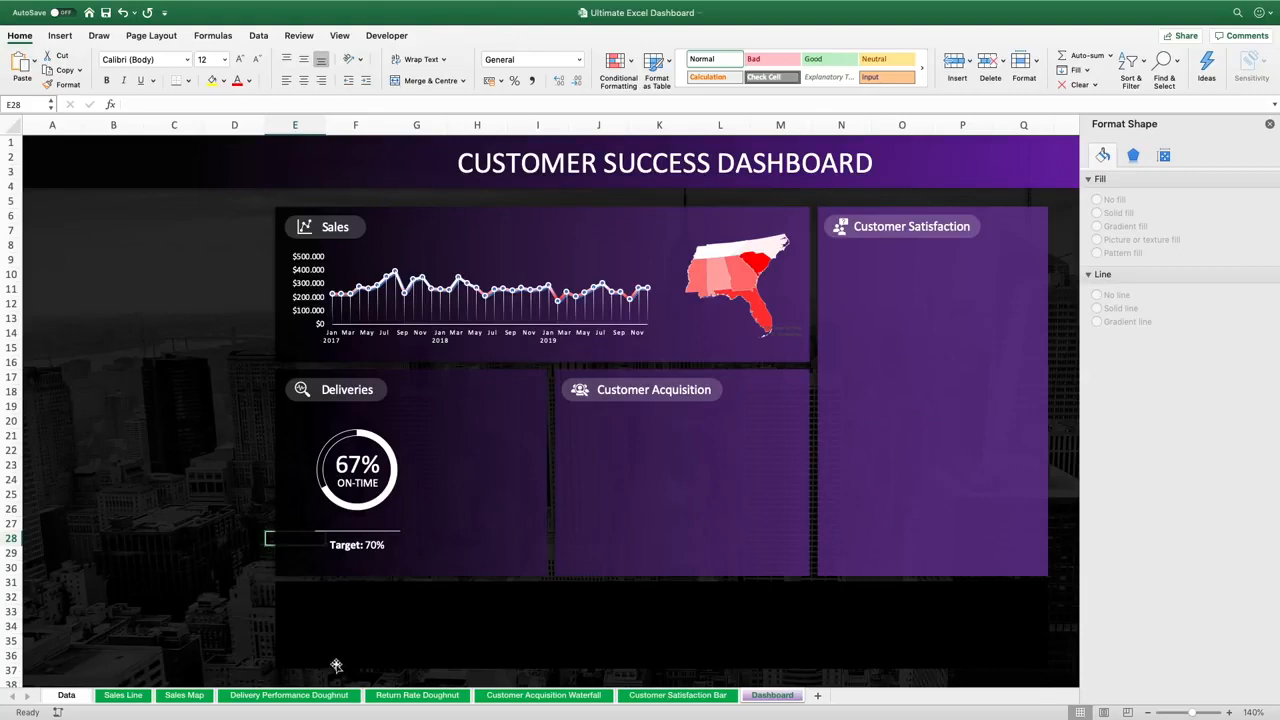
Cut the return rate doughnut chart and its 10% text box and paste them onto the dashboard sheet
click(404, 696)
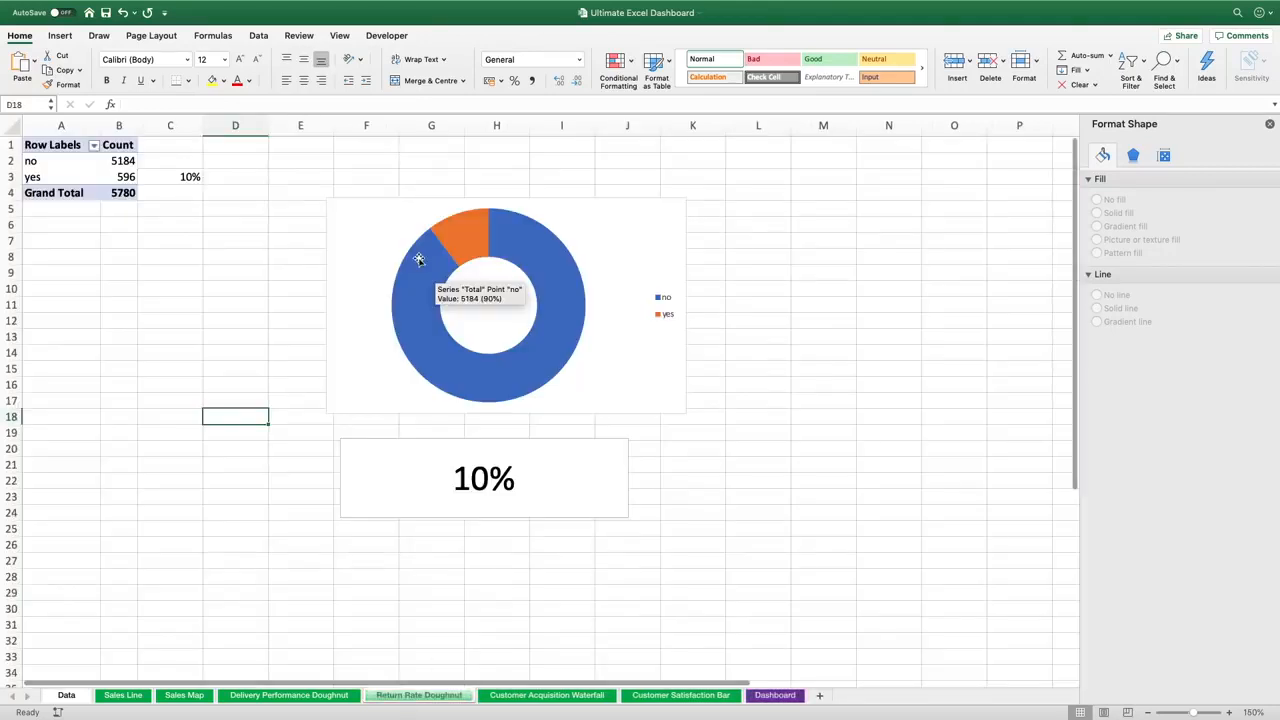
click(370, 207)
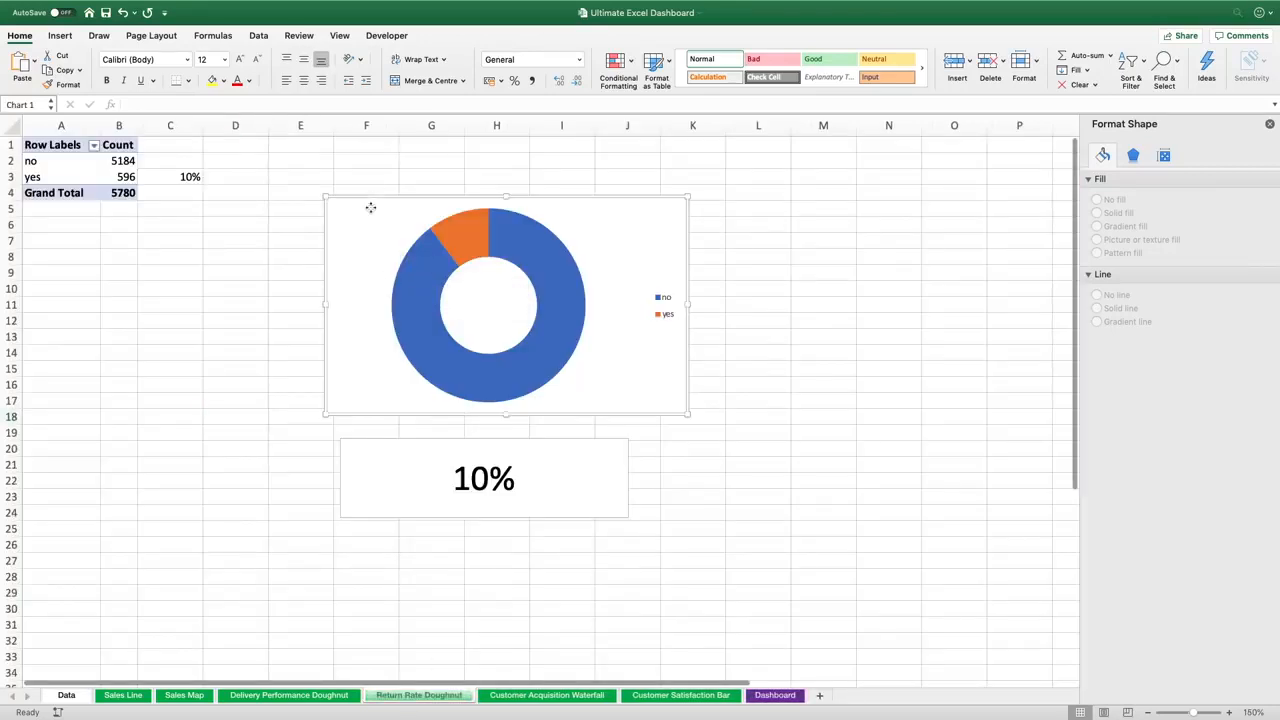
click(371, 461)
key(super+x)
click(775, 695)
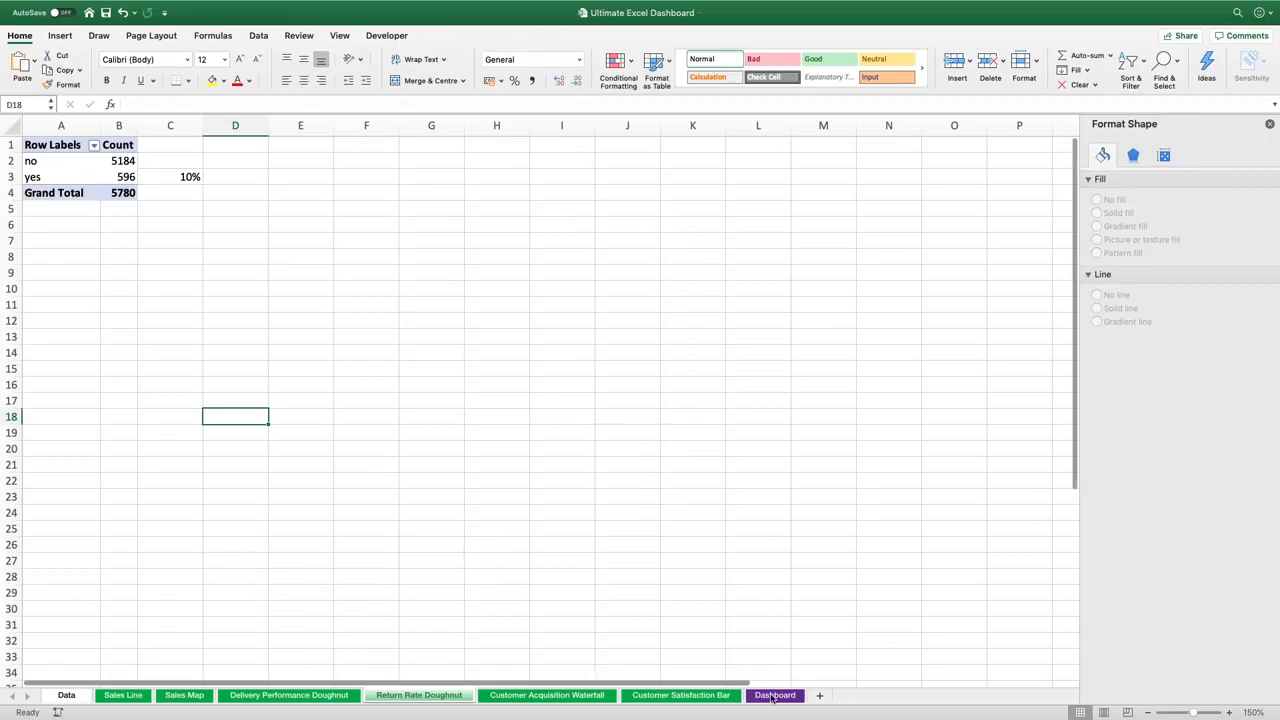
key(super+v)
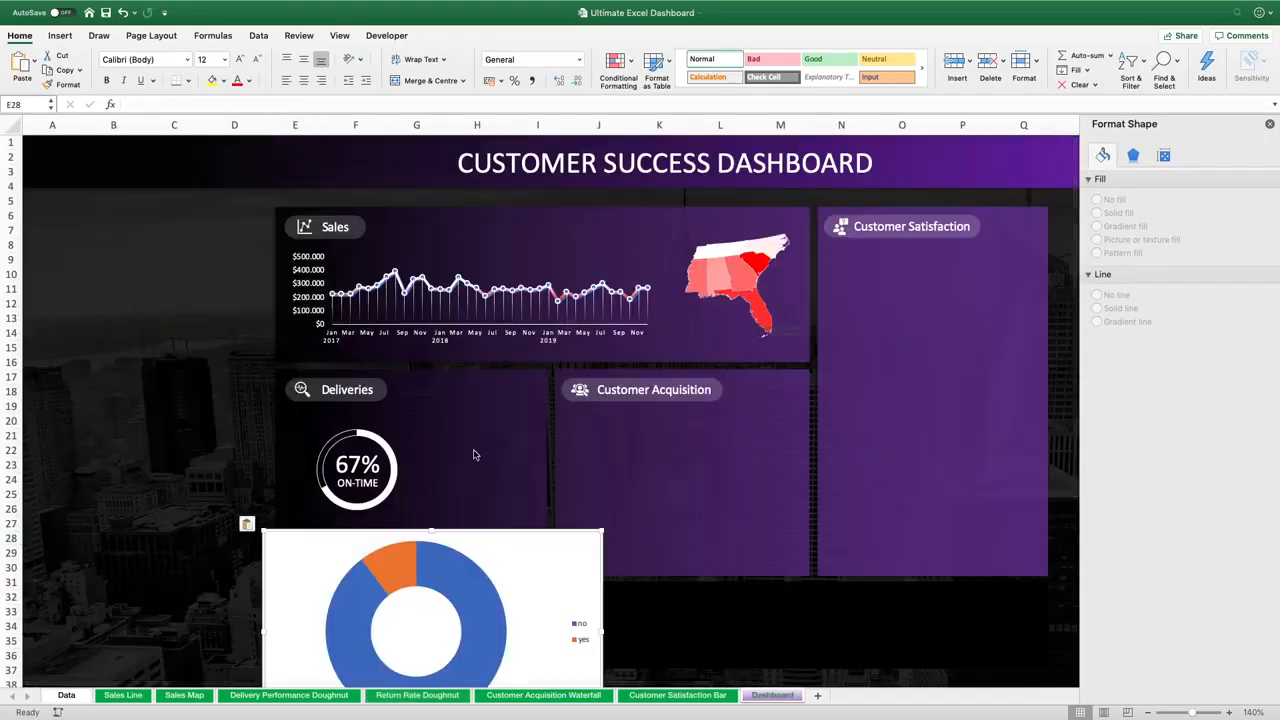
drag(489, 523, 591, 240)
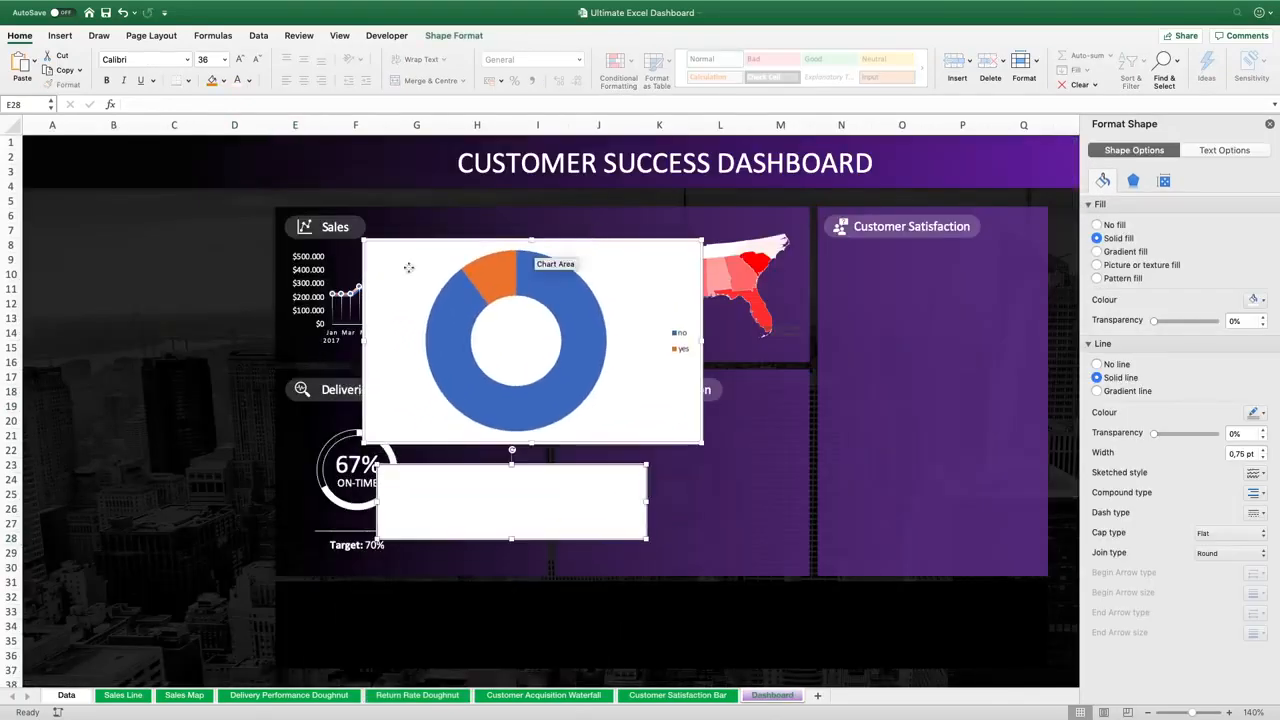
click(113, 348)
Link the pasted text box to 'Return Rate Doughnut'!$C$3
click(599, 476)
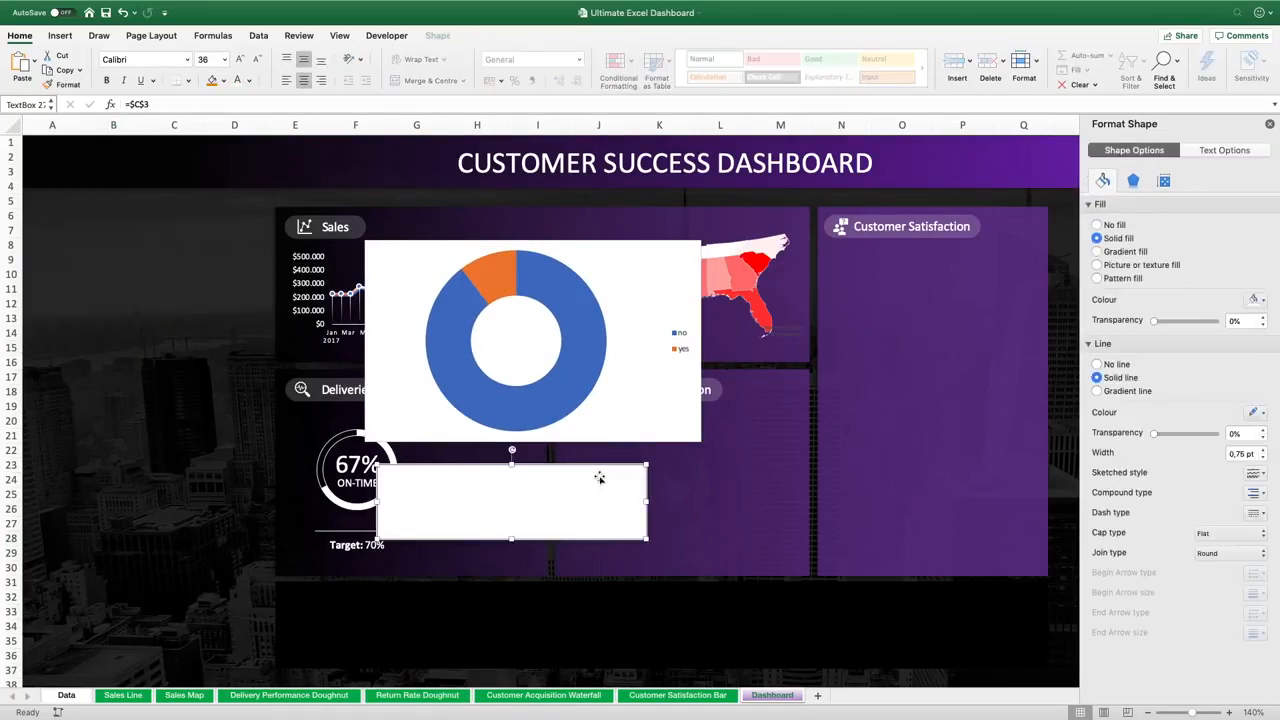
click(130, 105)
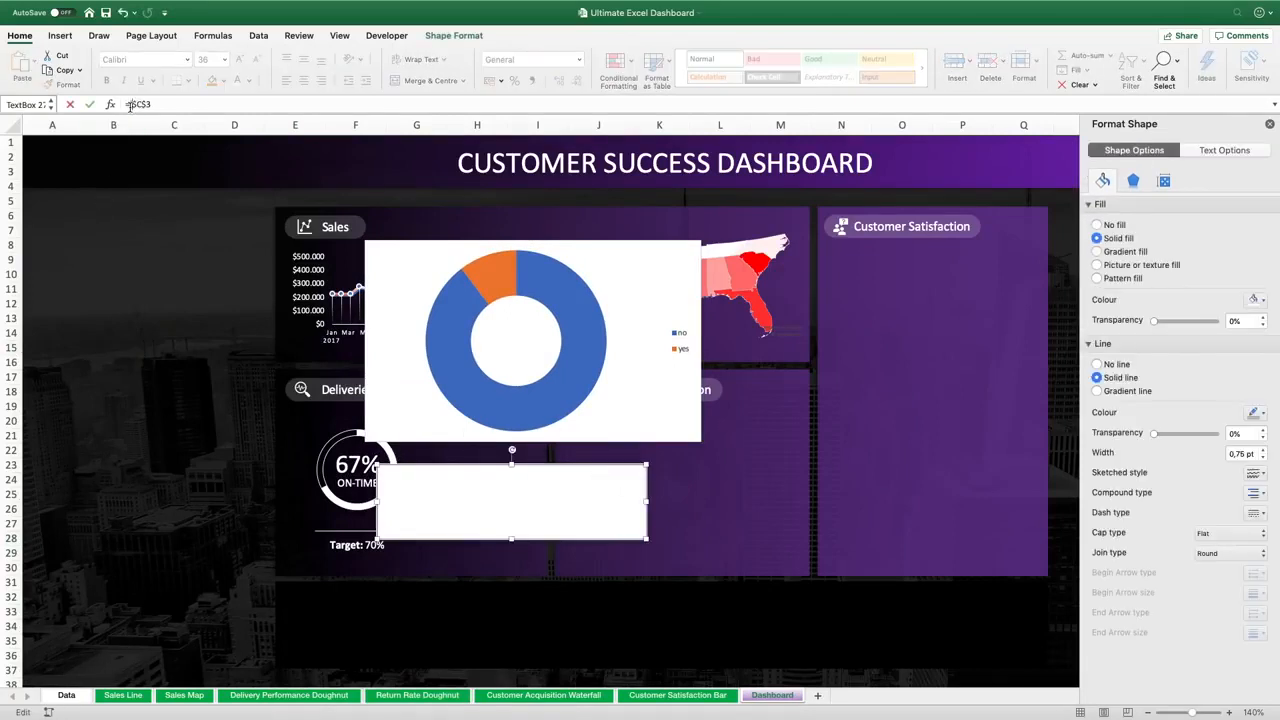
text(Return Rate)
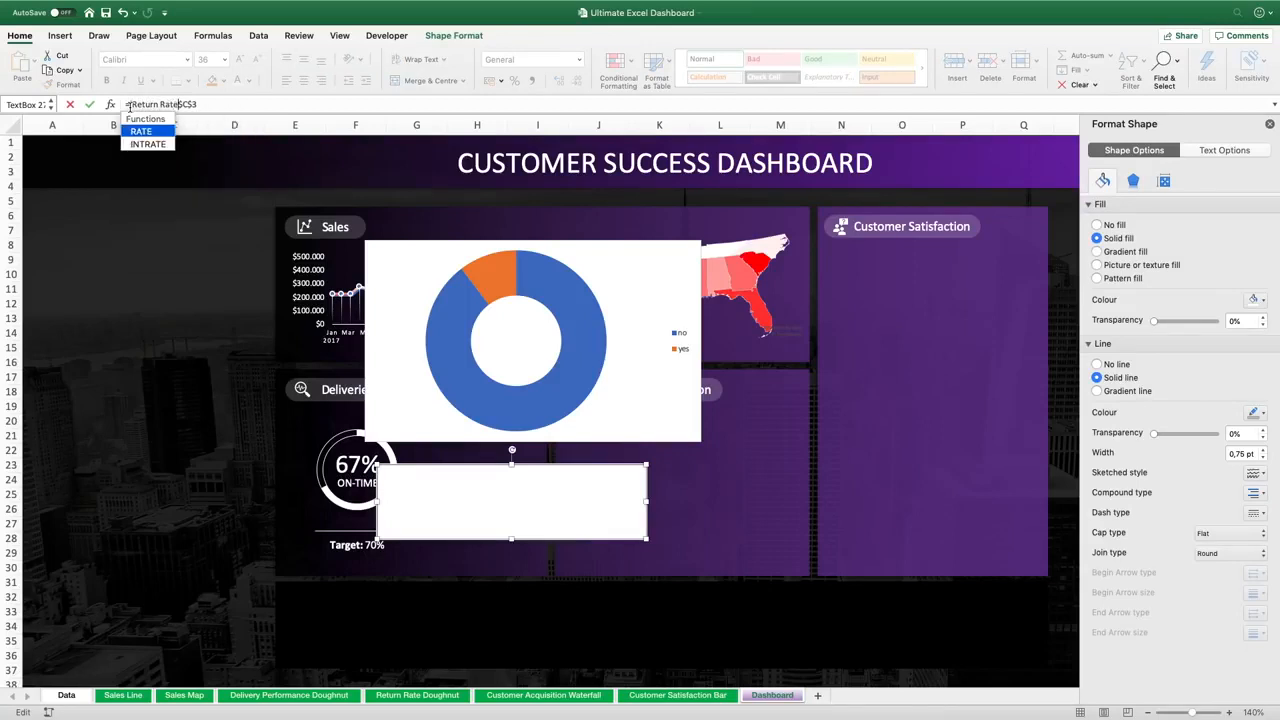
text( Dog)
text(ghnut)
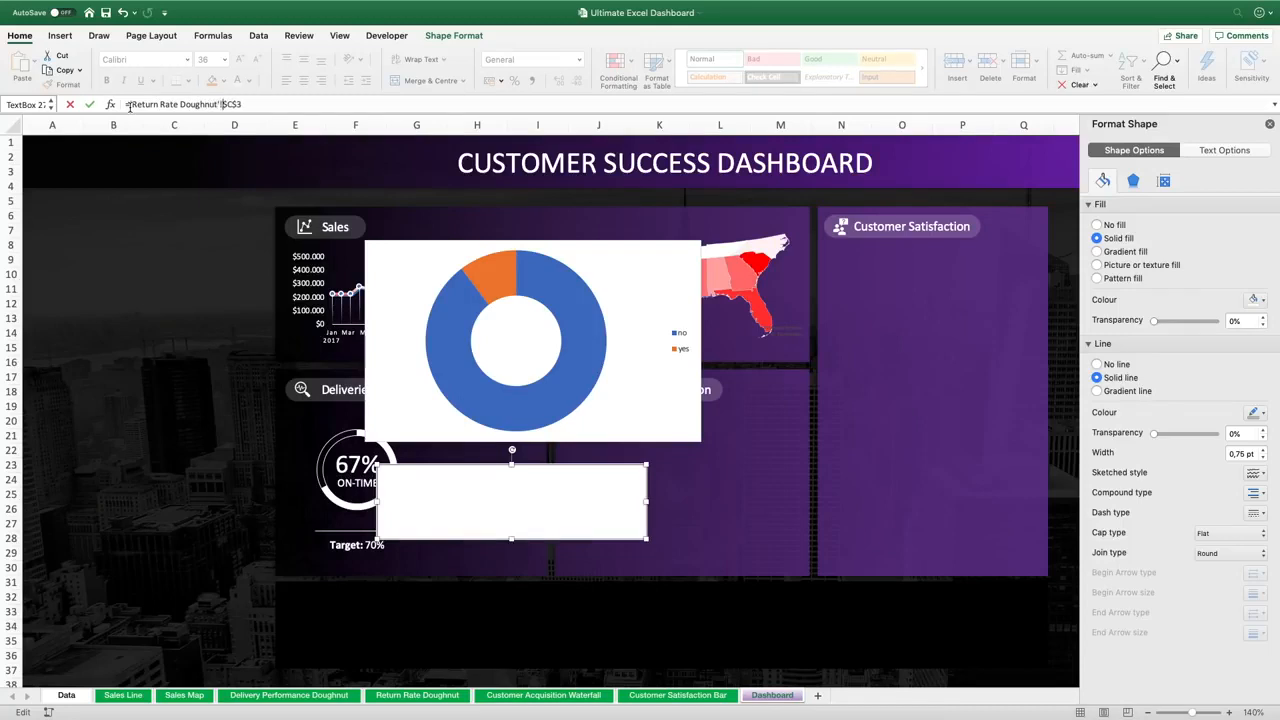
key(Return)
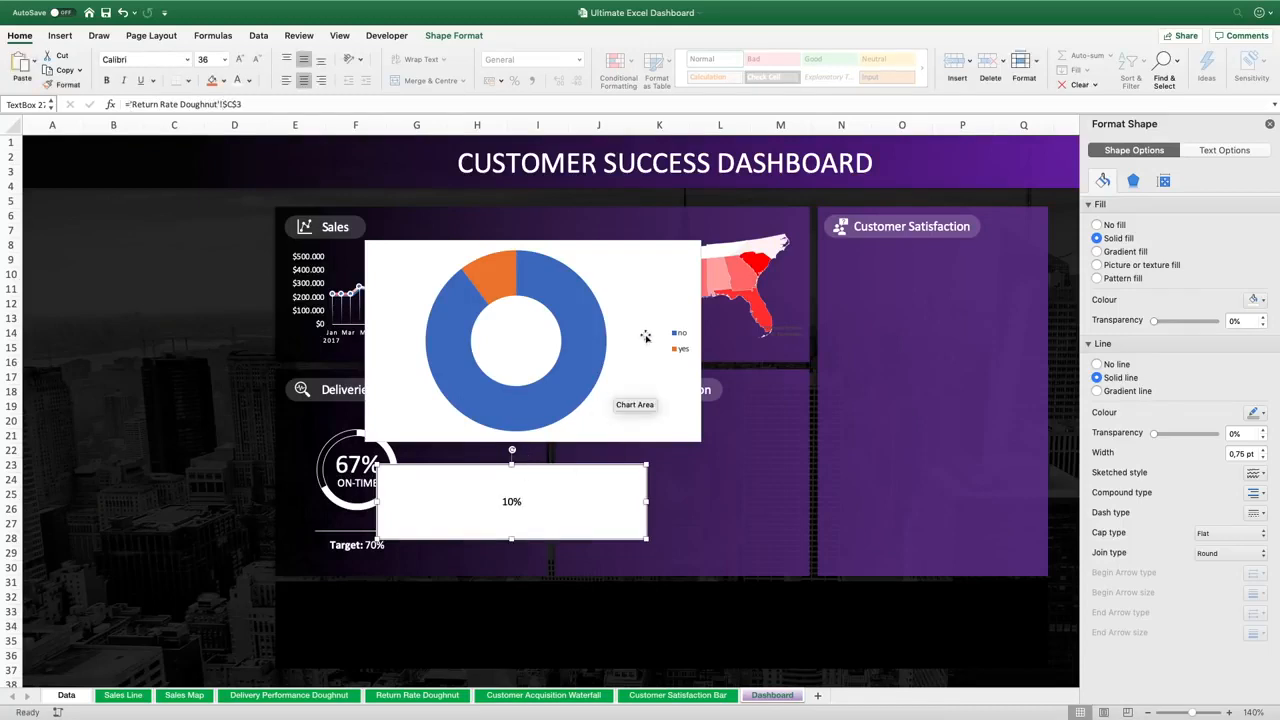
Delete the legend from the return rate doughnut chart
click(645, 335)
click(680, 339)
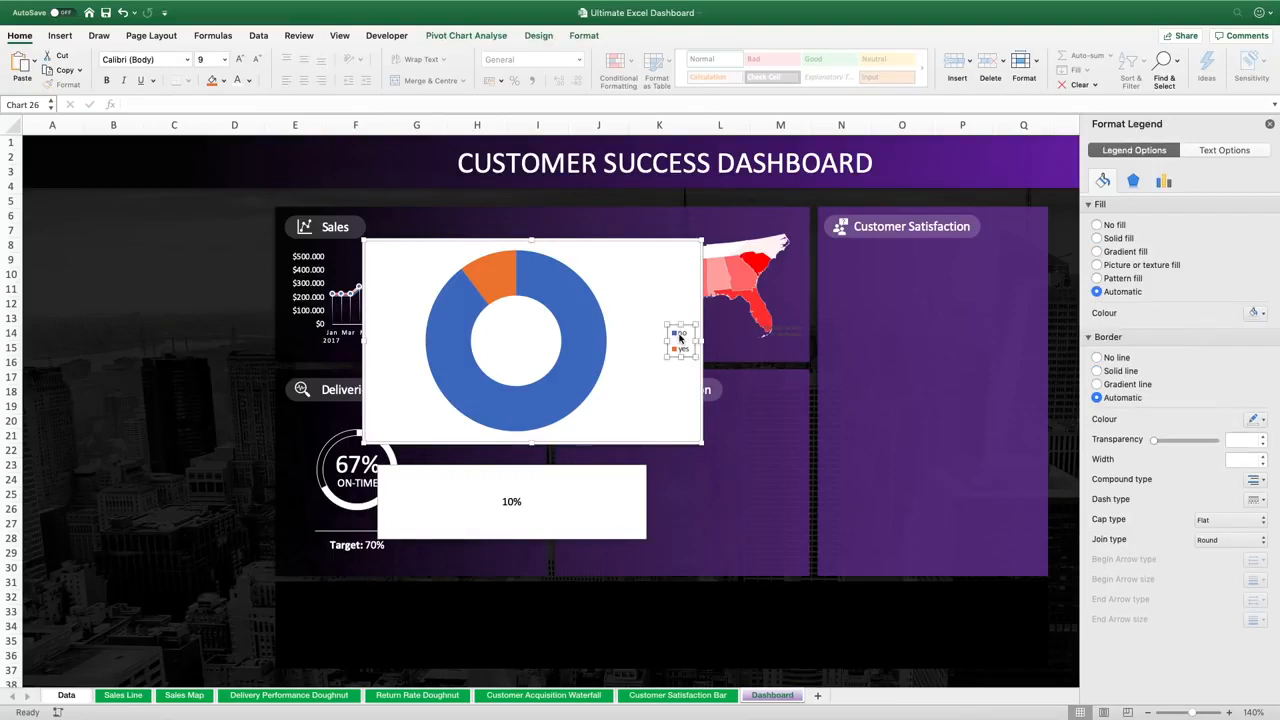
key(Delete)
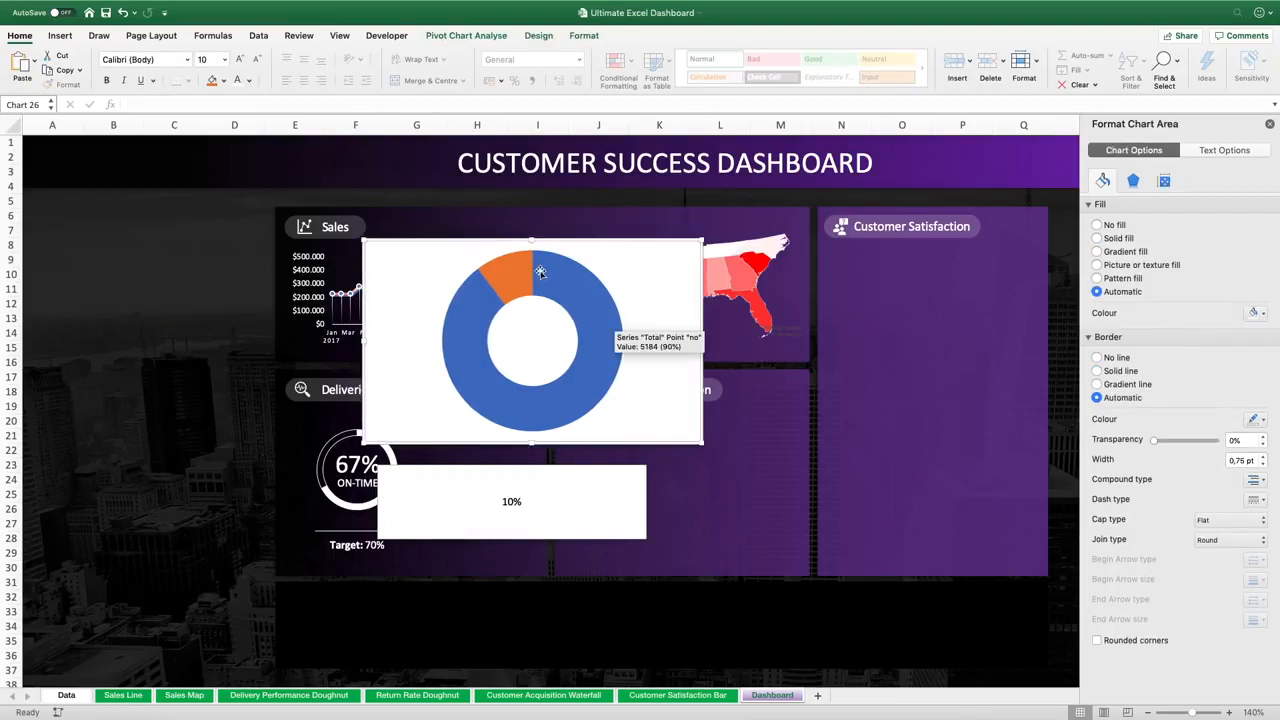
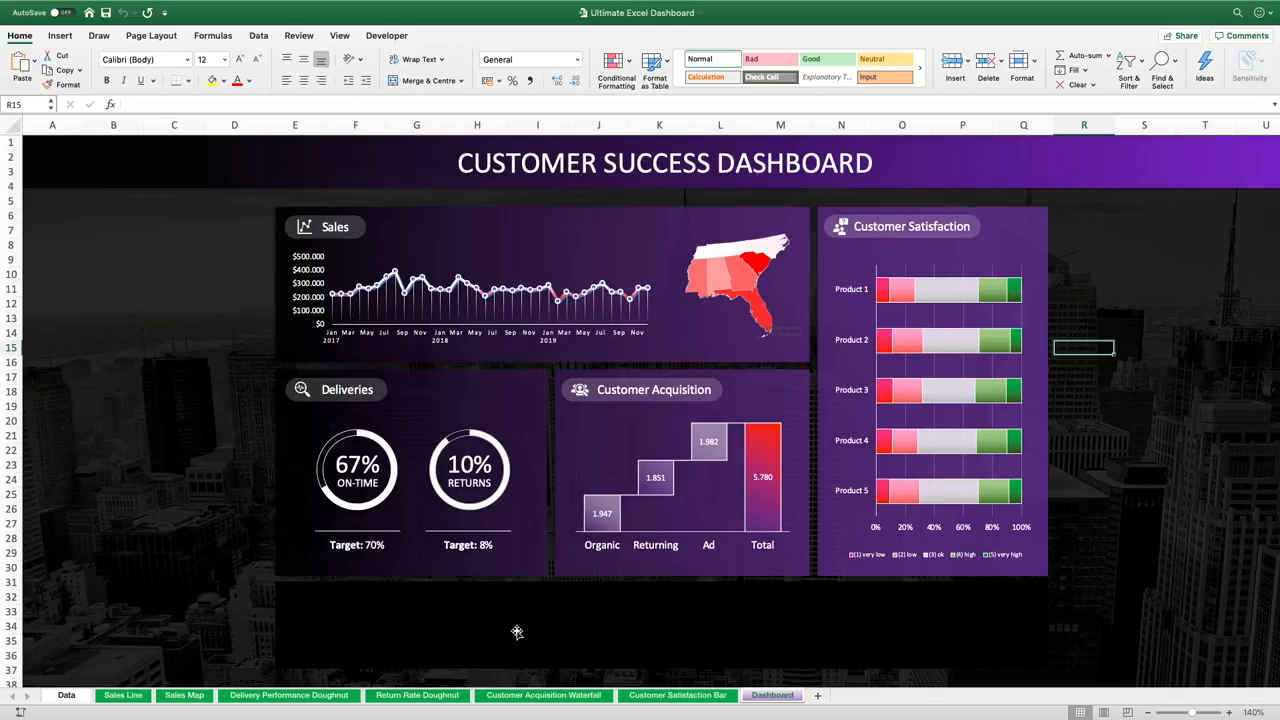
Insert slicers for Years, Product, Customer Acquisition Type and State from the sales line chart's PivotTable
click(421, 258)
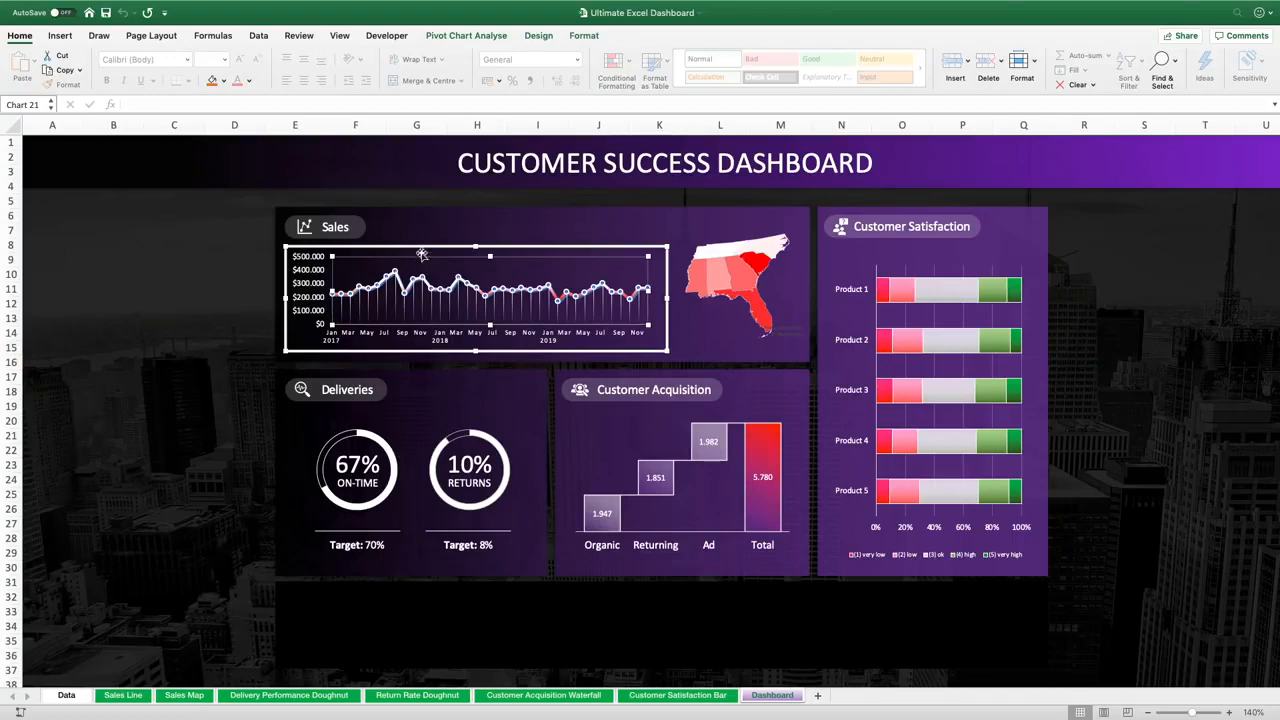
click(60, 36)
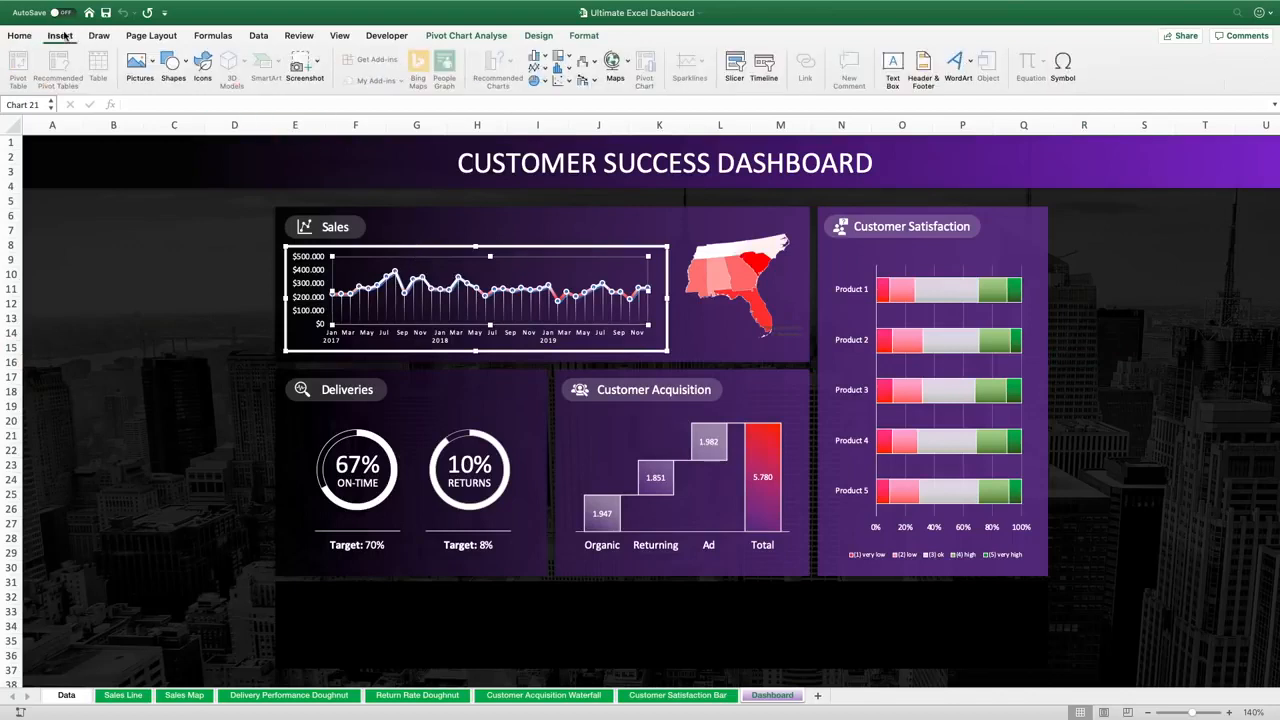
click(736, 64)
drag(644, 157, 641, 224)
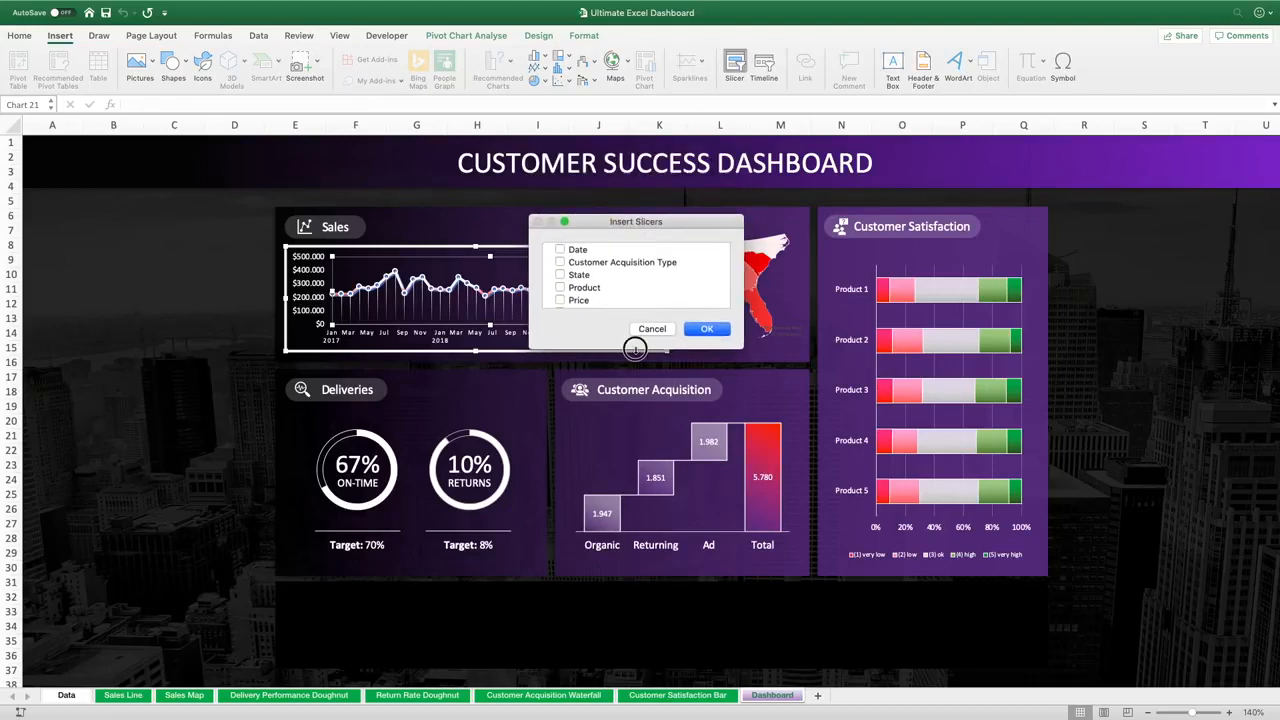
drag(636, 350, 630, 487)
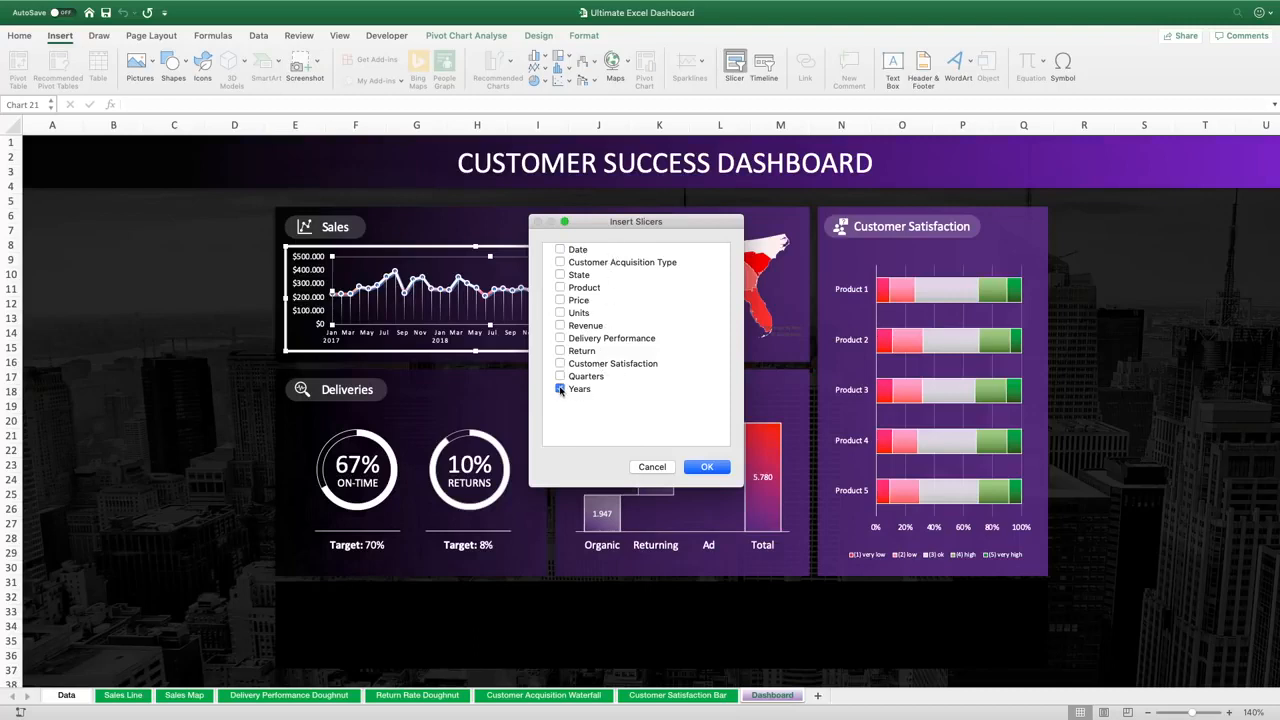
click(560, 390)
click(560, 288)
click(560, 262)
click(560, 275)
click(707, 467)
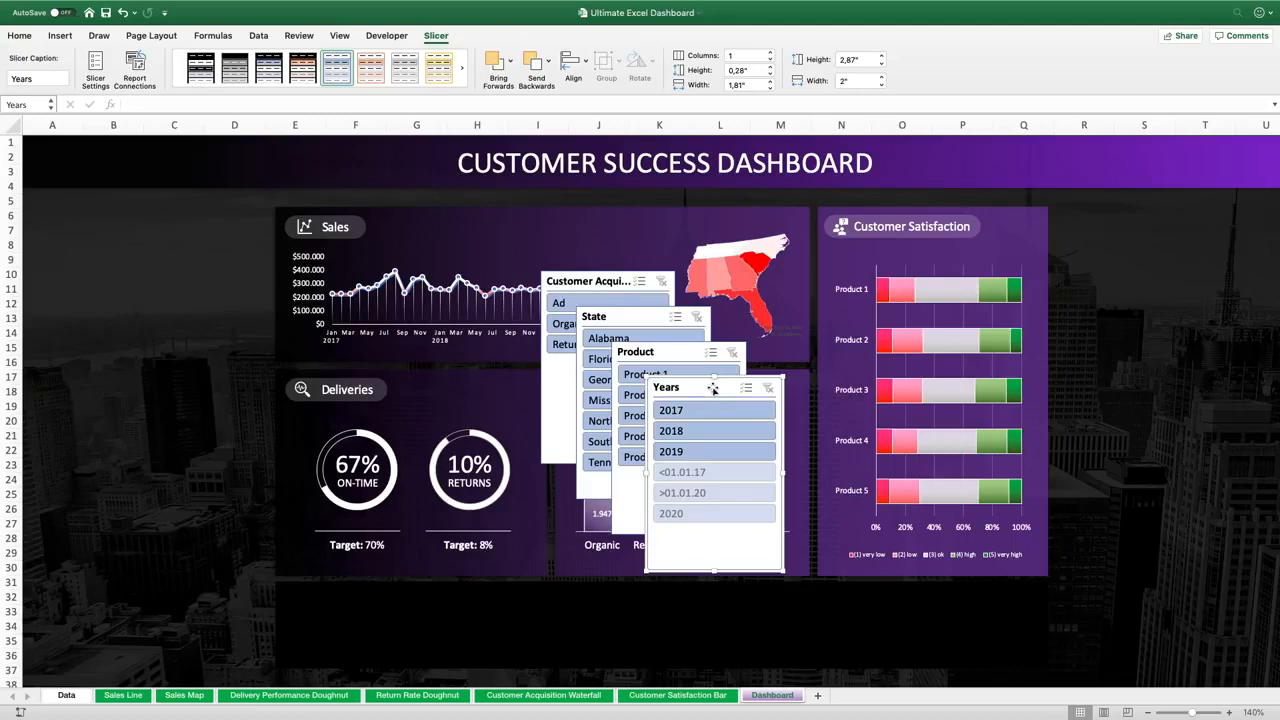
Arrange the four slicers side by side in a row across the lower panels of the dashboard
drag(712, 388, 357, 440)
drag(677, 350, 518, 440)
drag(625, 316, 885, 442)
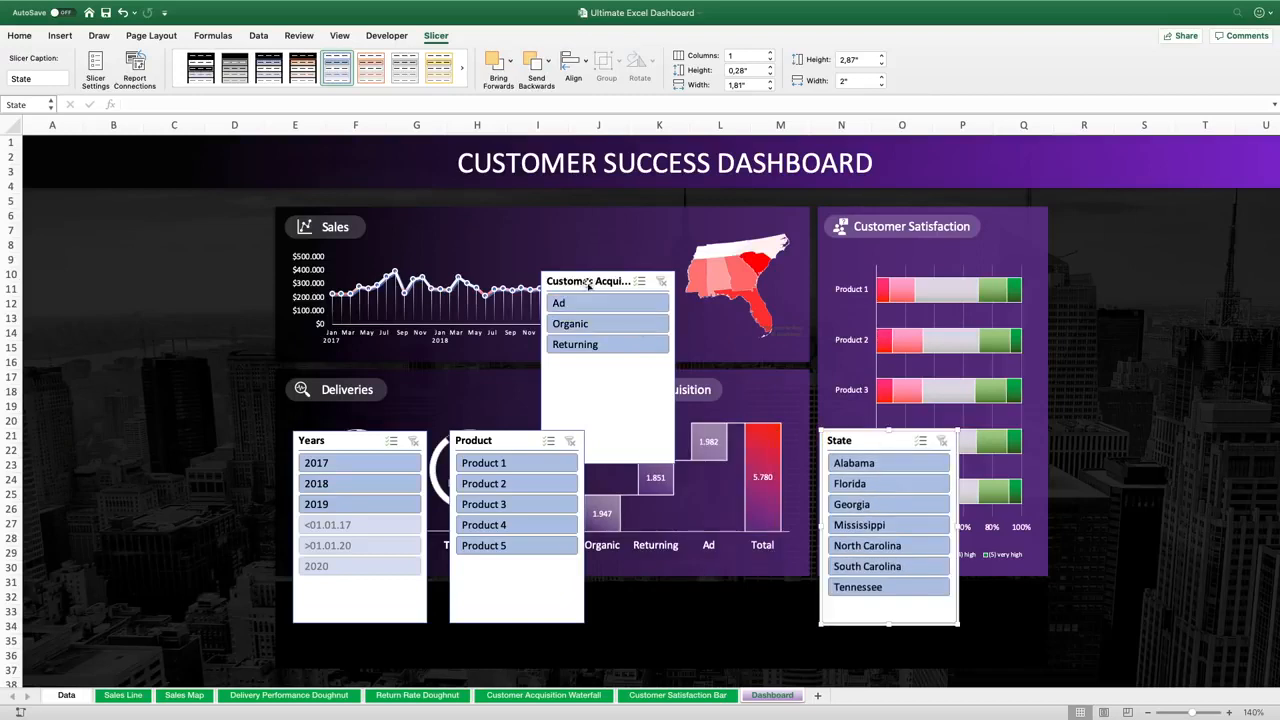
drag(586, 284, 680, 440)
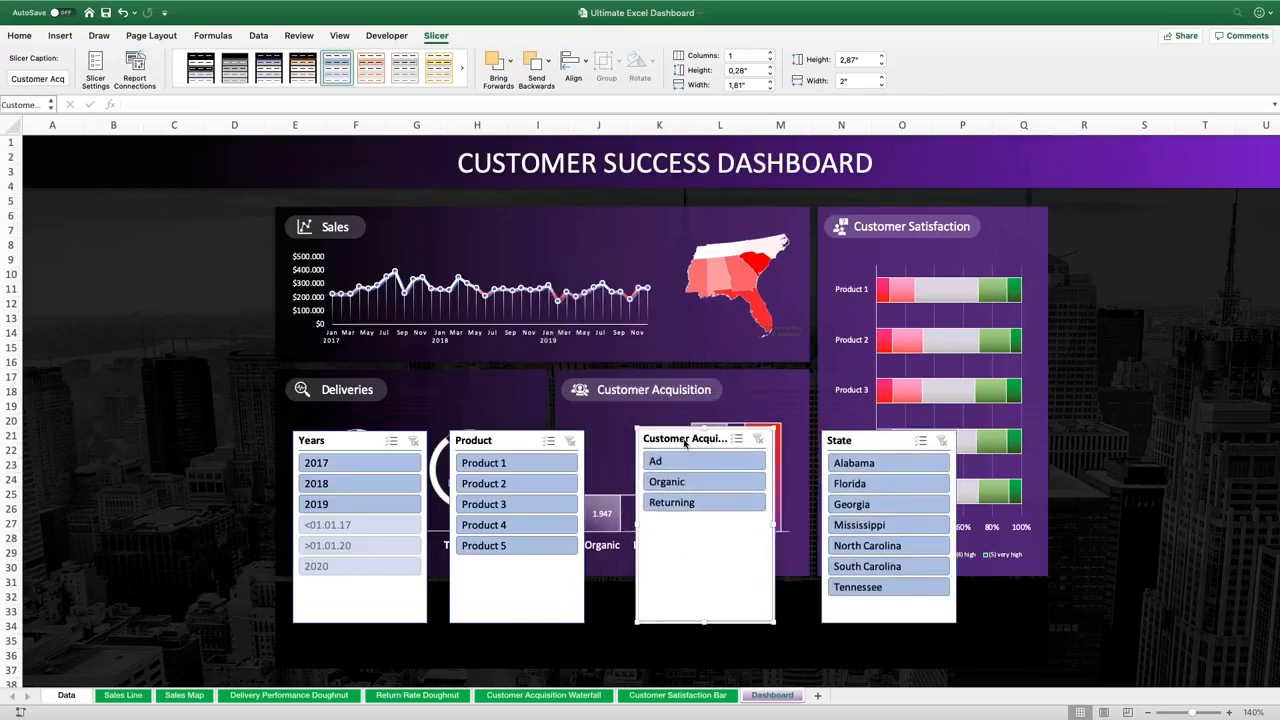
Select all four slicers and turn on hiding items with no data in their slicer settings
click(357, 441)
shift+click(515, 442)
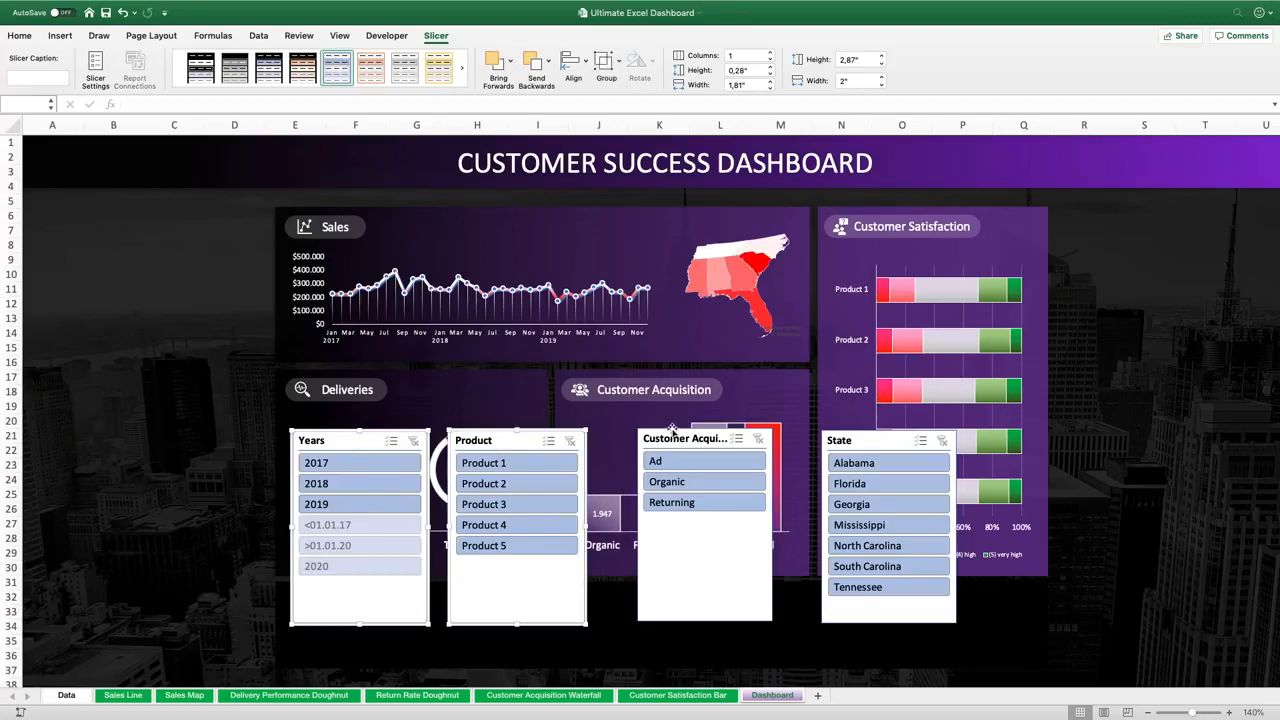
shift+click(690, 436)
shift+click(874, 437)
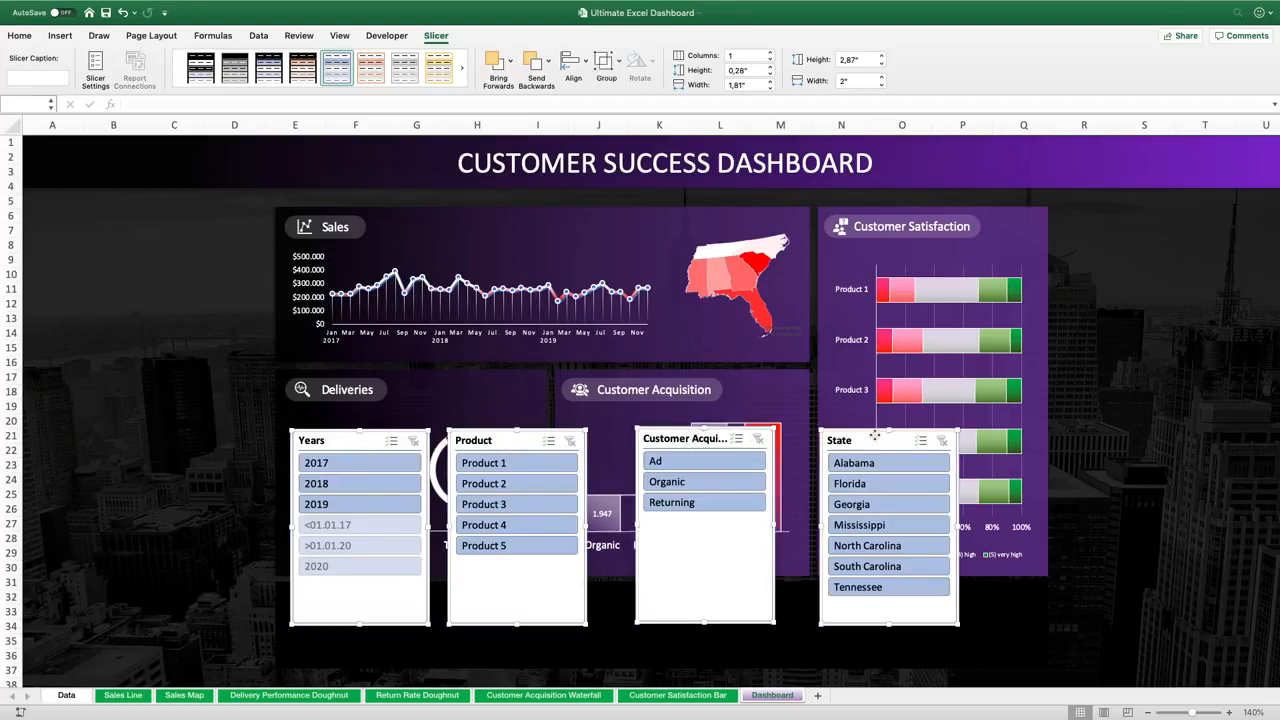
right_click(874, 437)
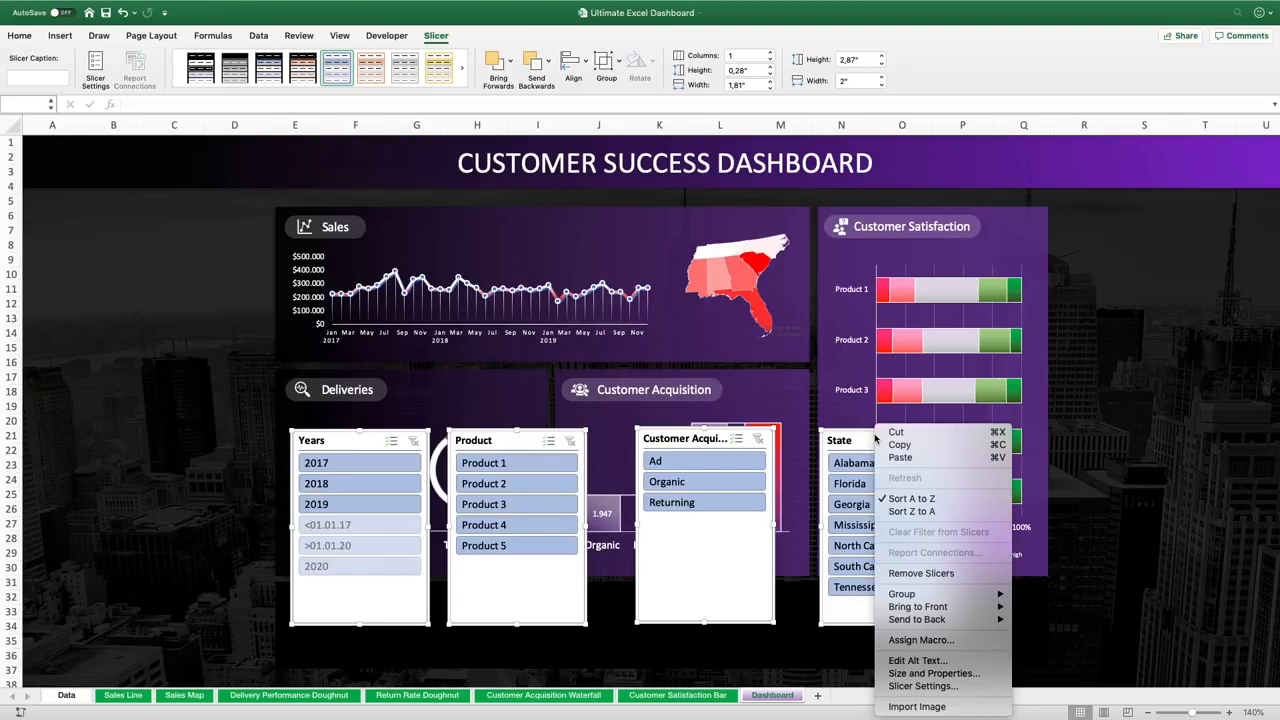
click(920, 686)
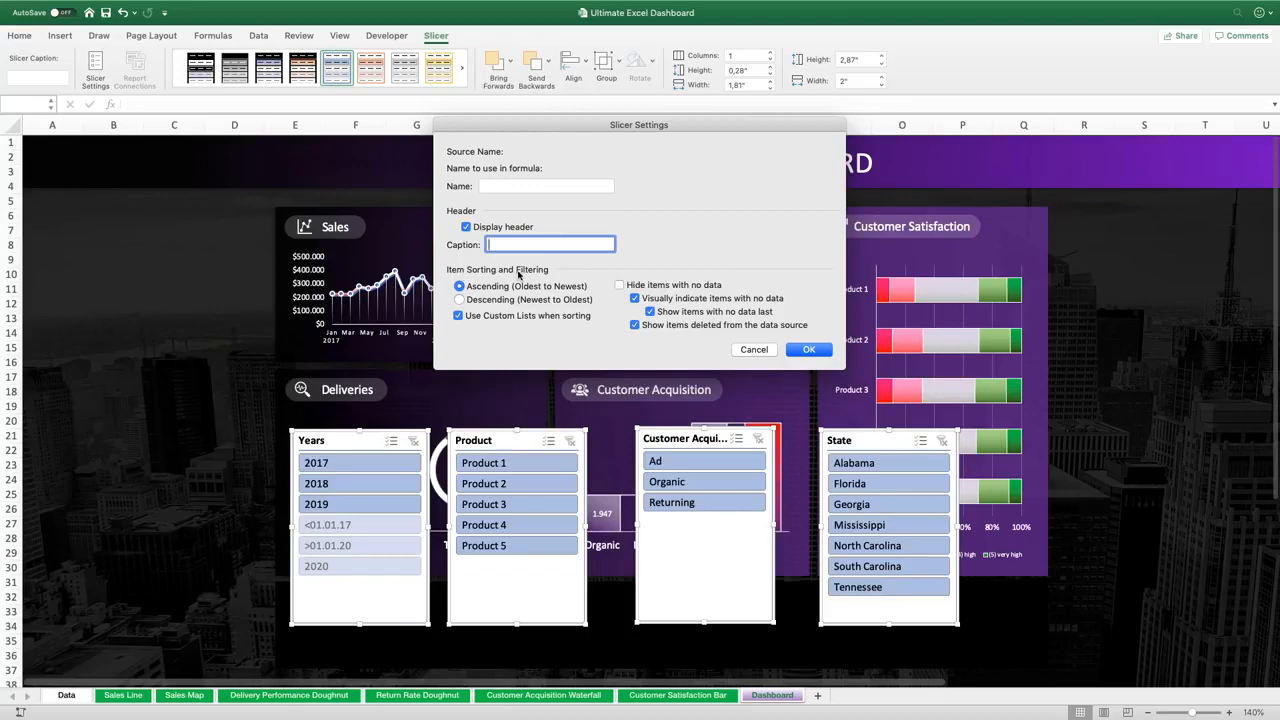
click(619, 286)
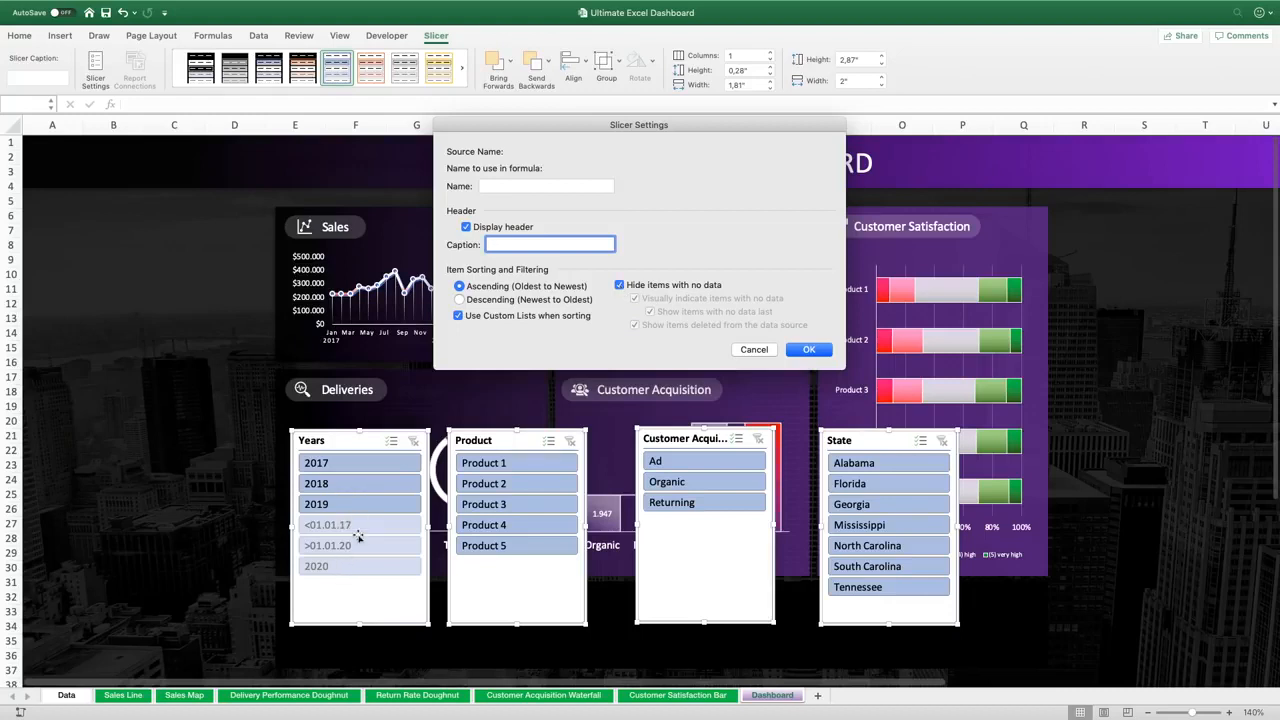
click(809, 349)
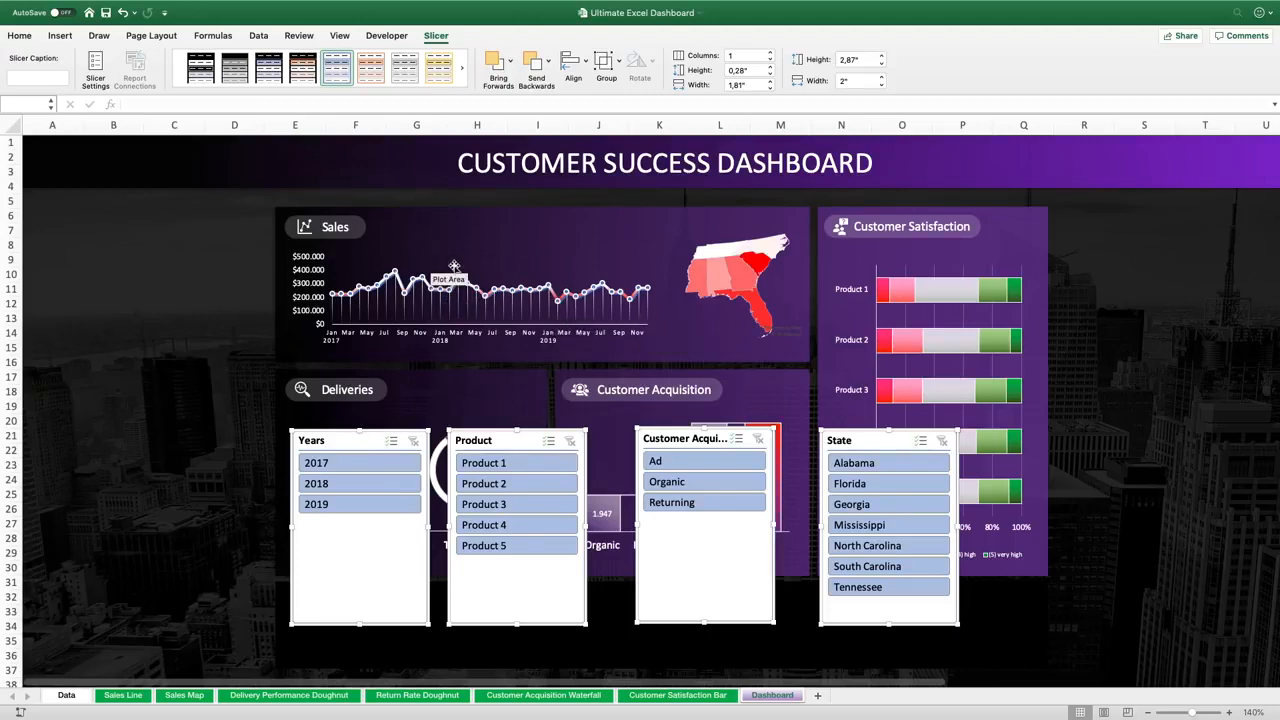
right_click(352, 446)
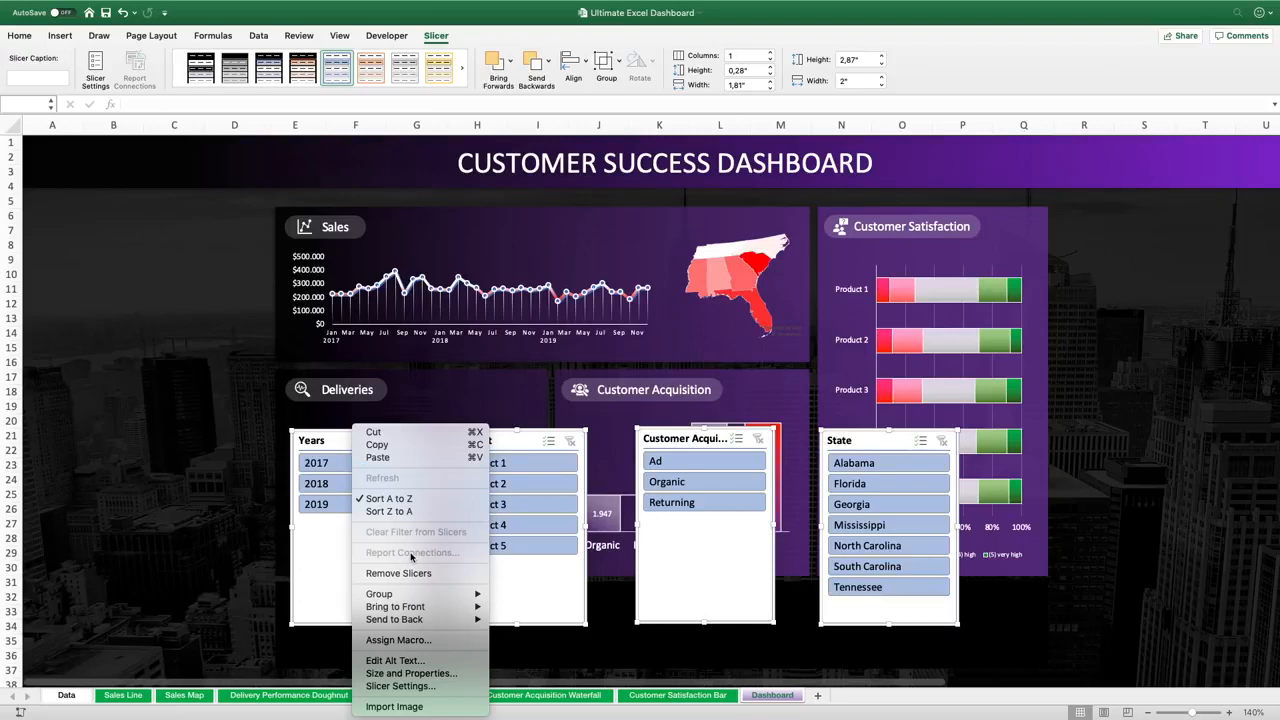
click(337, 548)
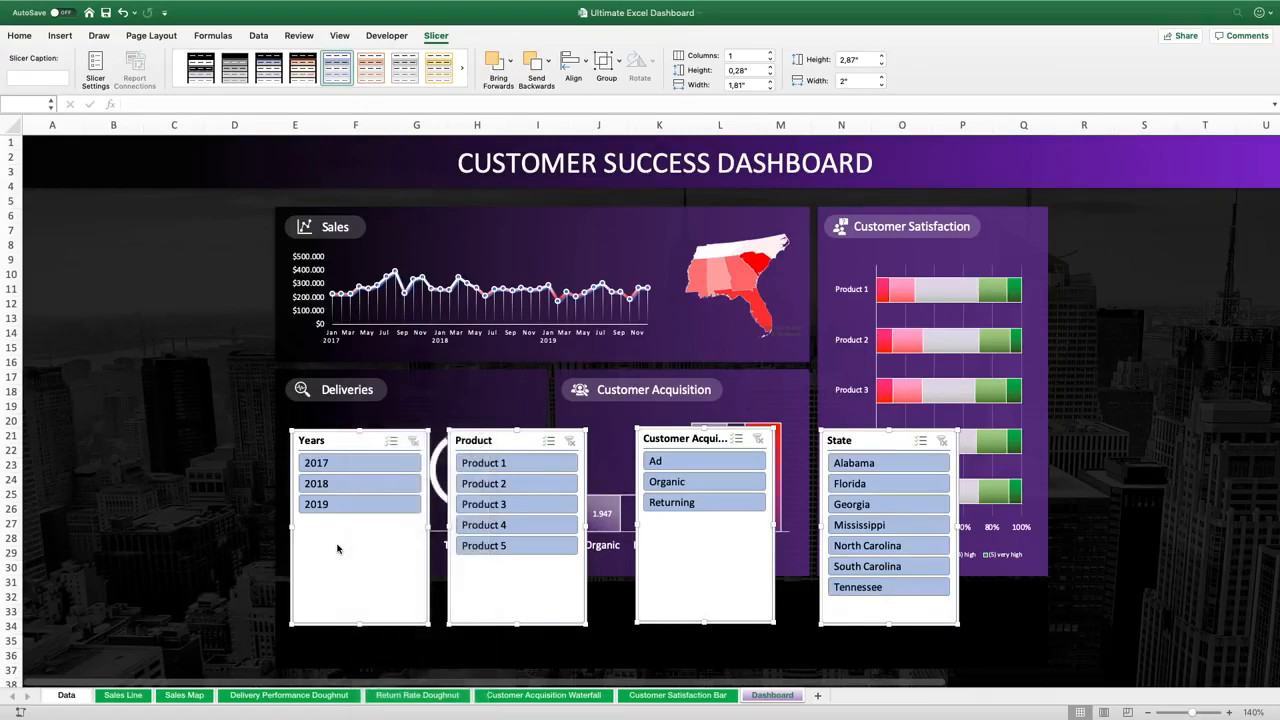
click(257, 526)
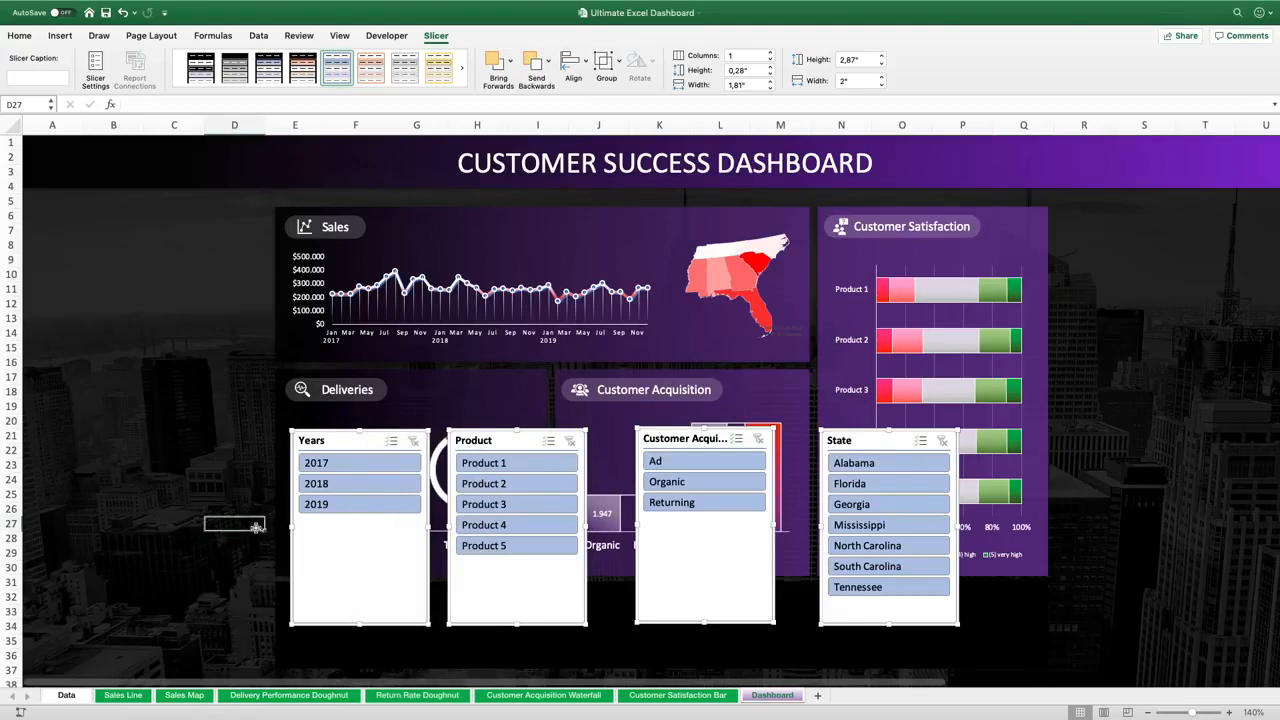
Connect the Years slicer to every PivotTable in the workbook through its report connections
right_click(366, 440)
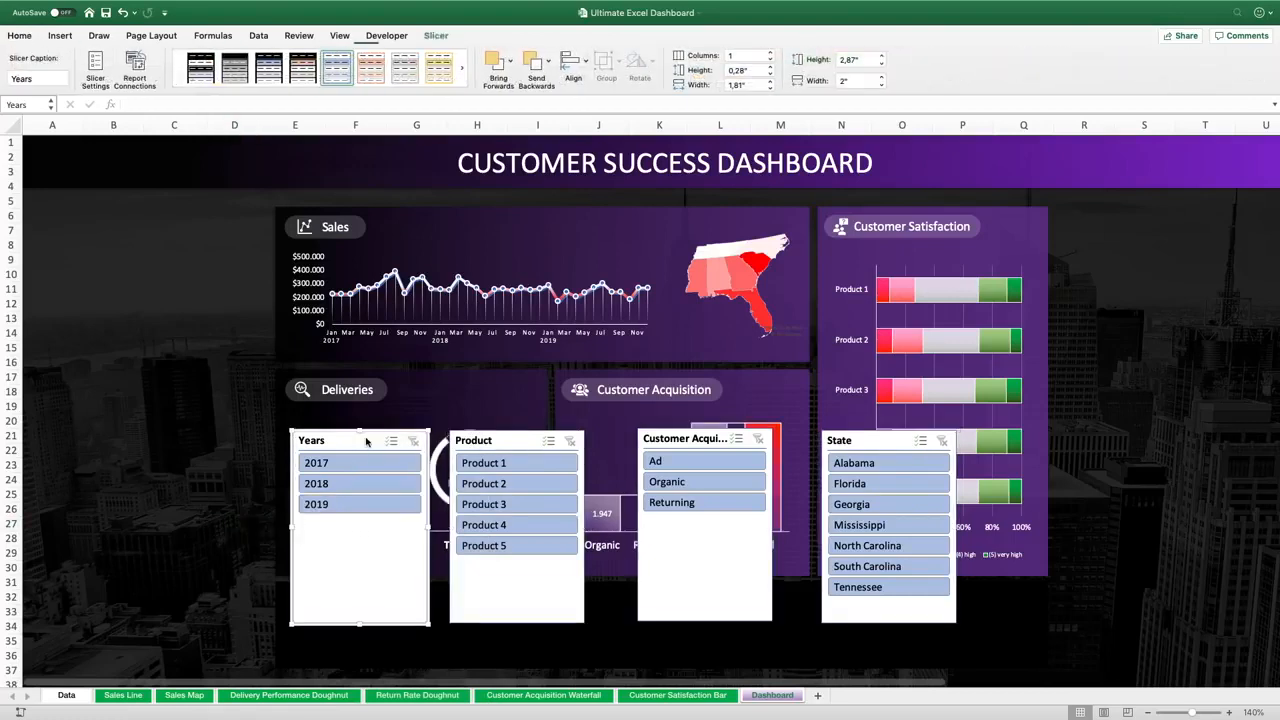
click(413, 552)
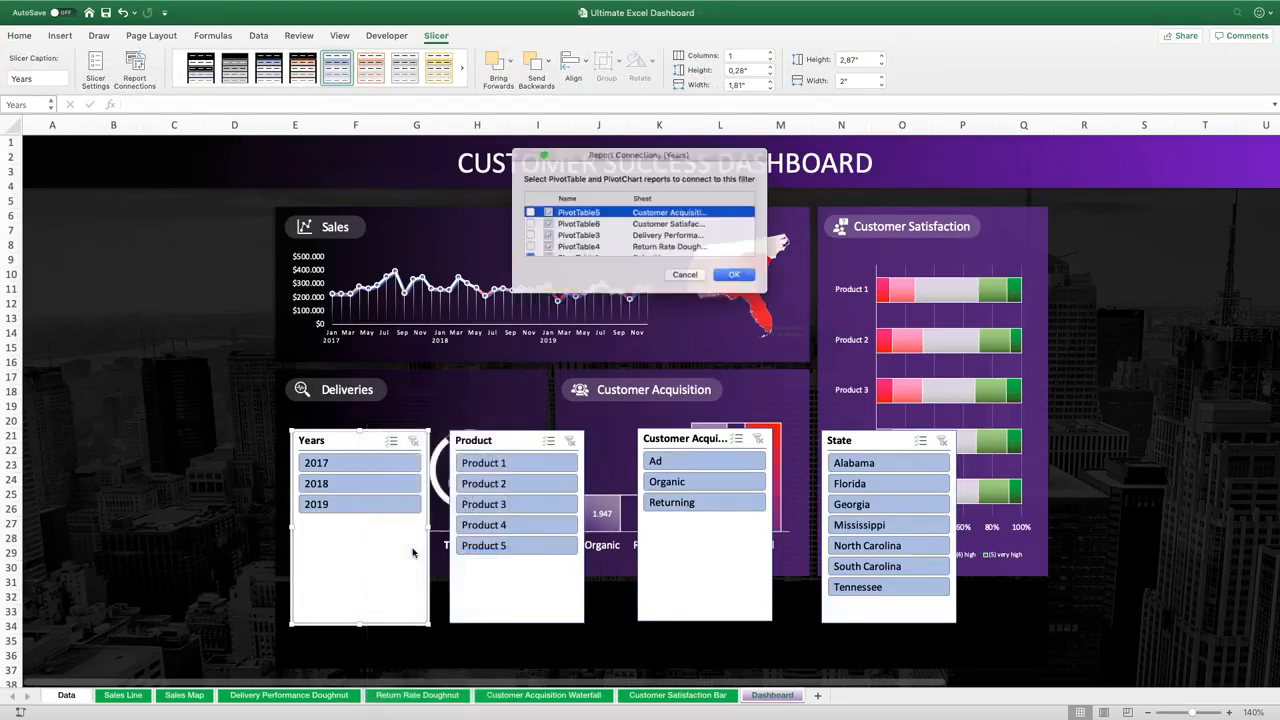
scroll(558, 243, down, 2)
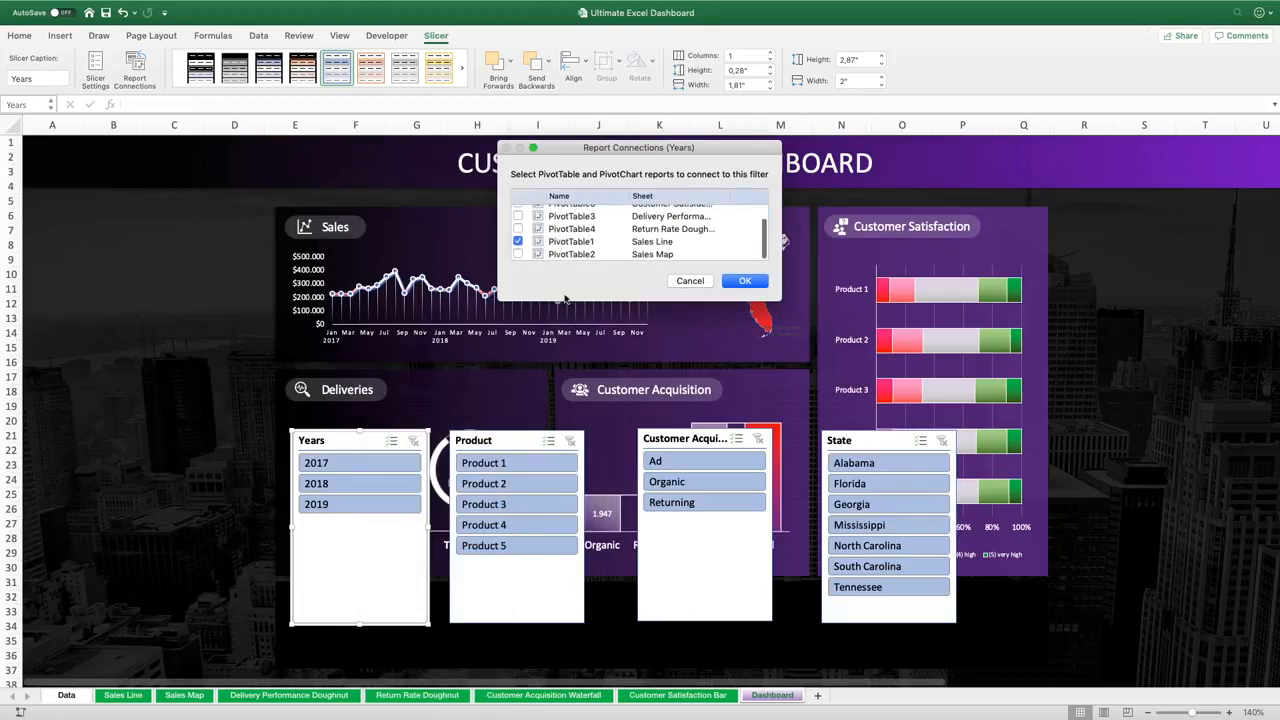
drag(566, 300, 563, 382)
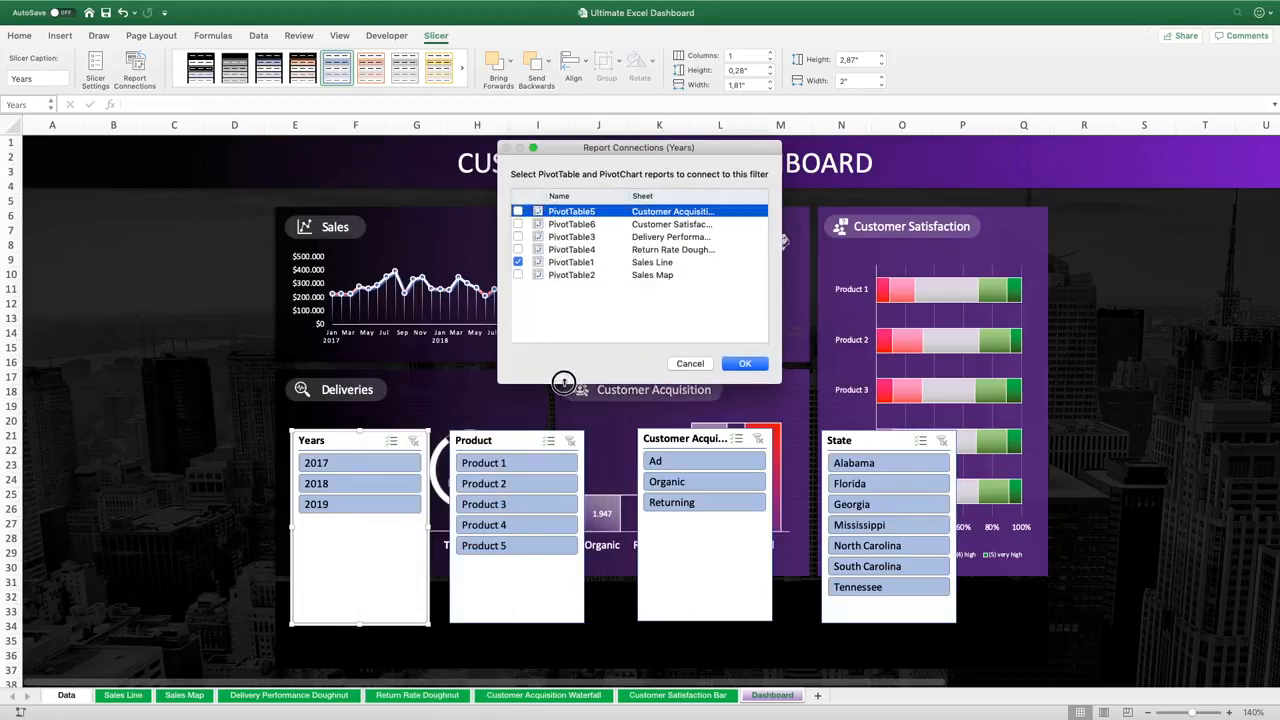
click(517, 275)
click(517, 249)
click(517, 237)
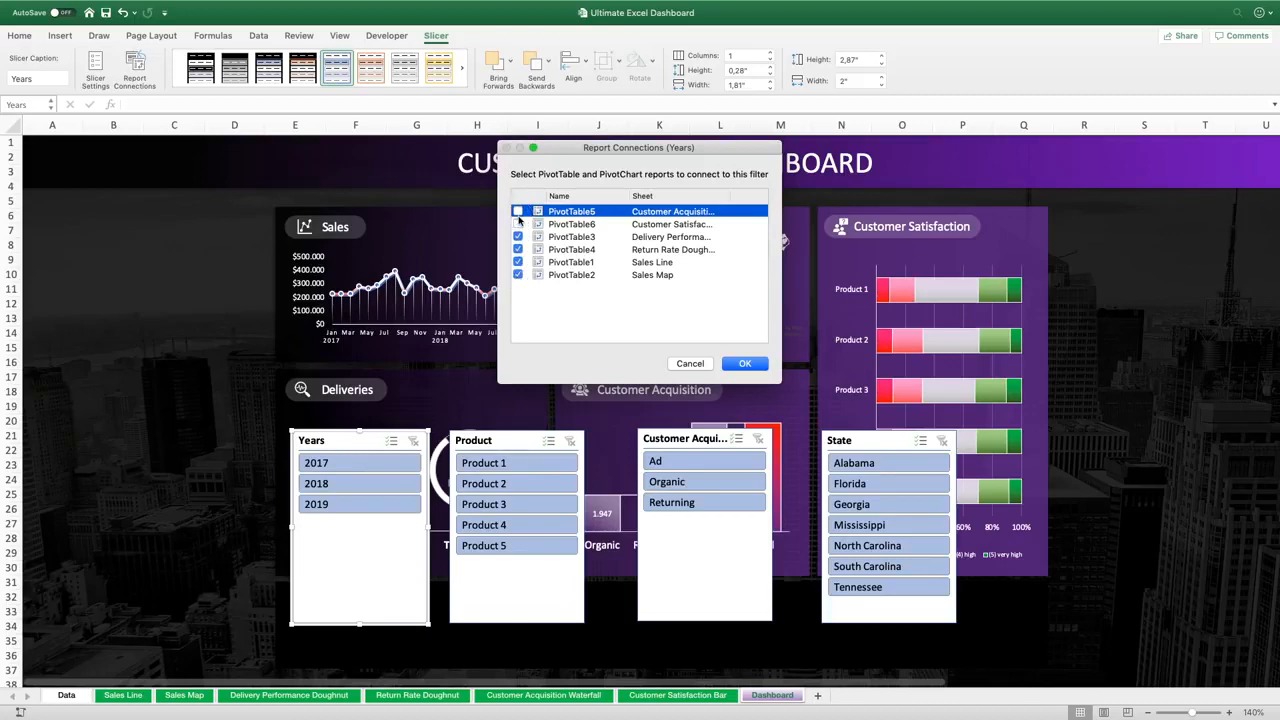
click(517, 211)
click(760, 367)
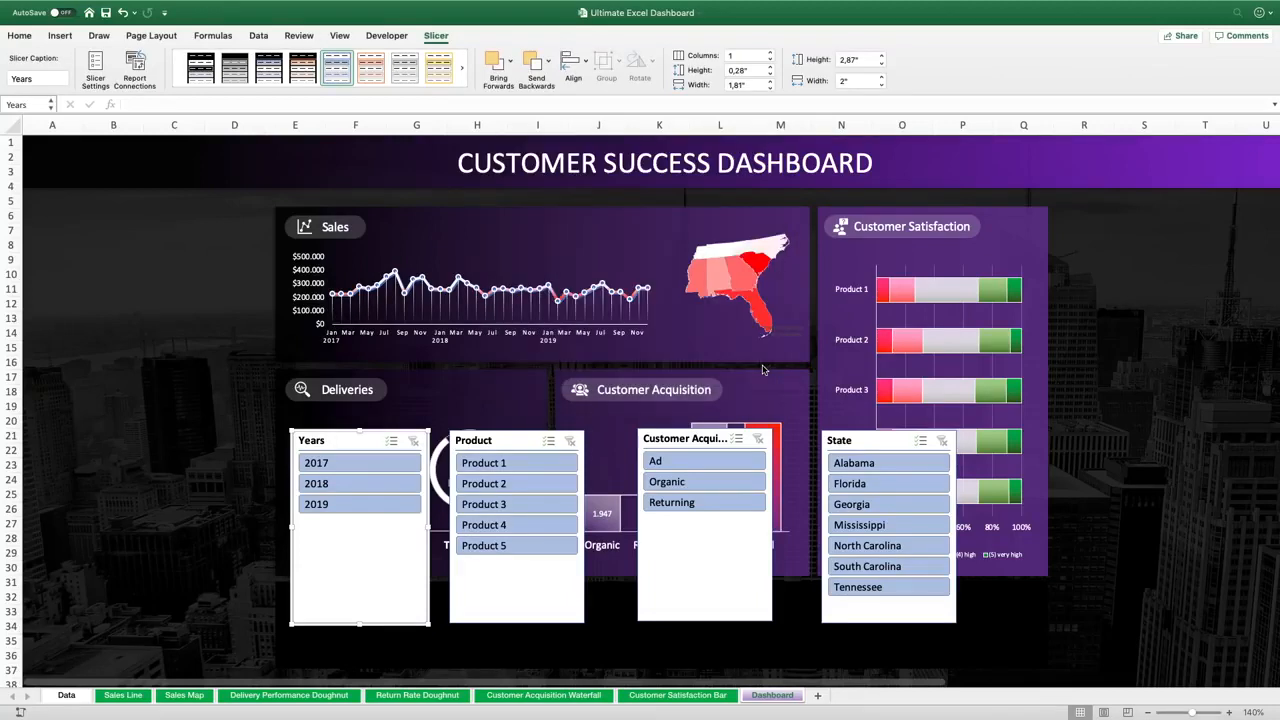
Connect the Product slicer to every PivotTable in the workbook through its report connections
right_click(513, 446)
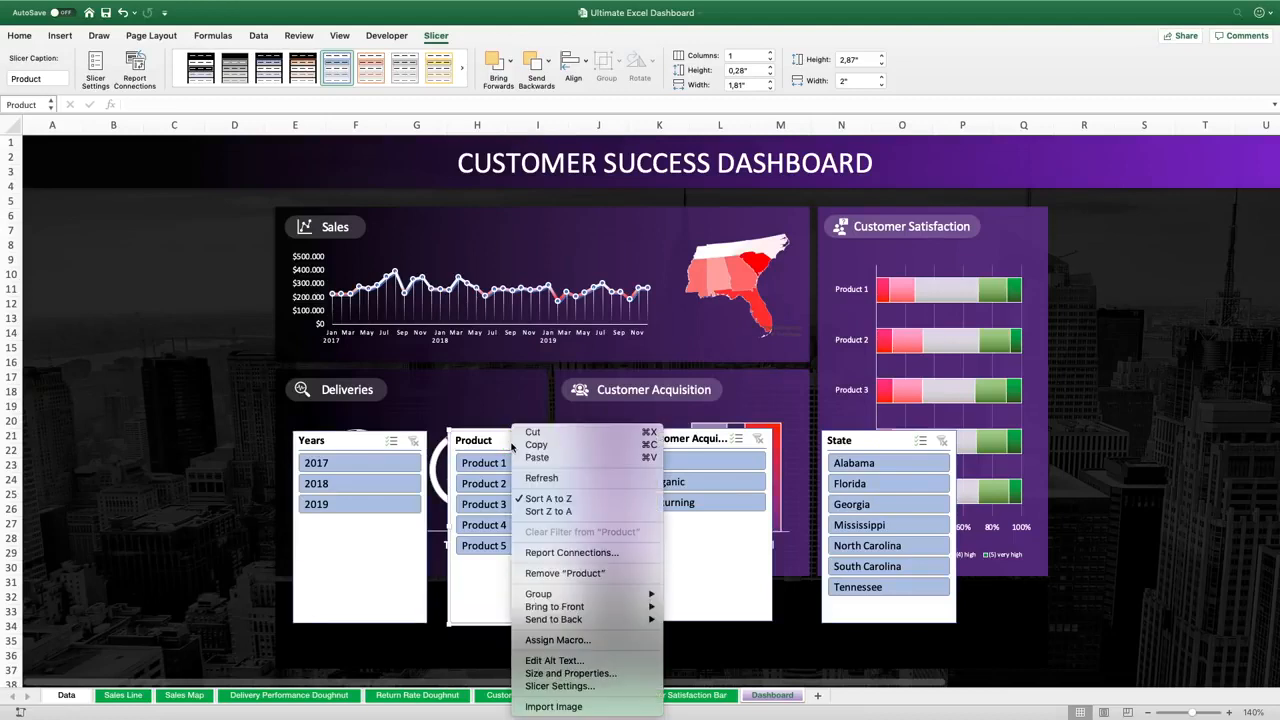
click(569, 552)
scroll(523, 218, down, 3)
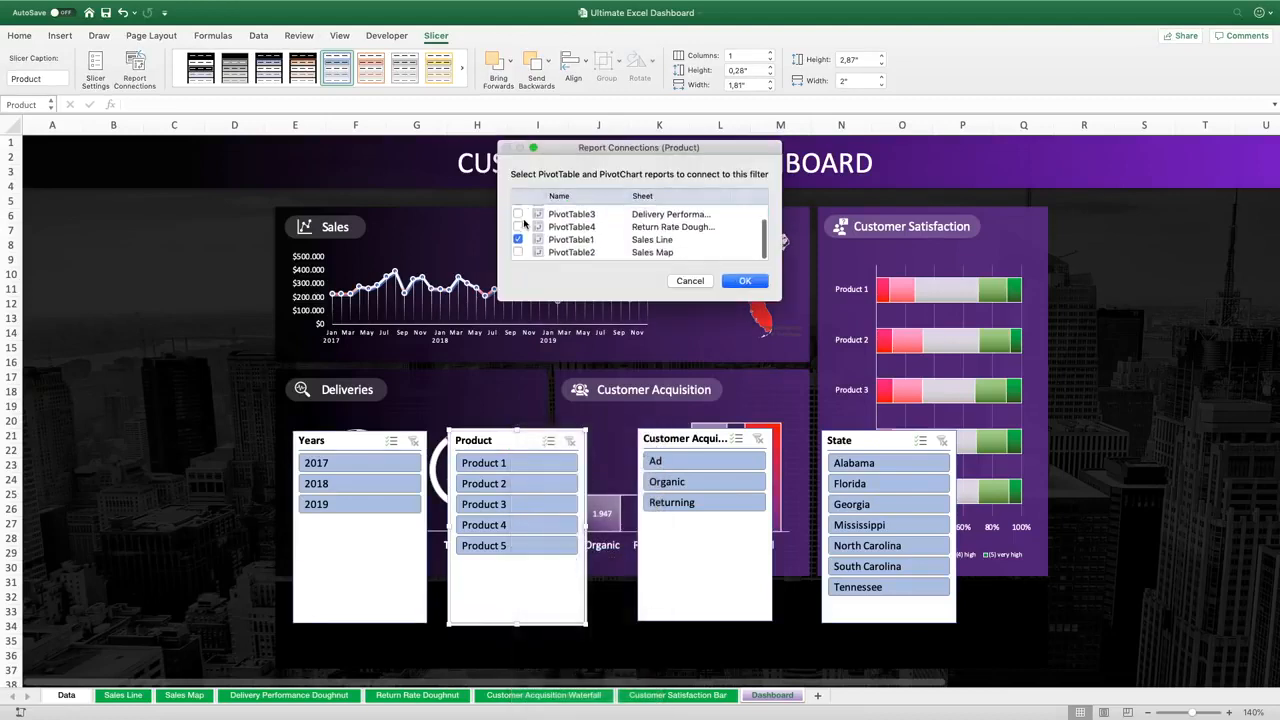
click(518, 229)
click(518, 216)
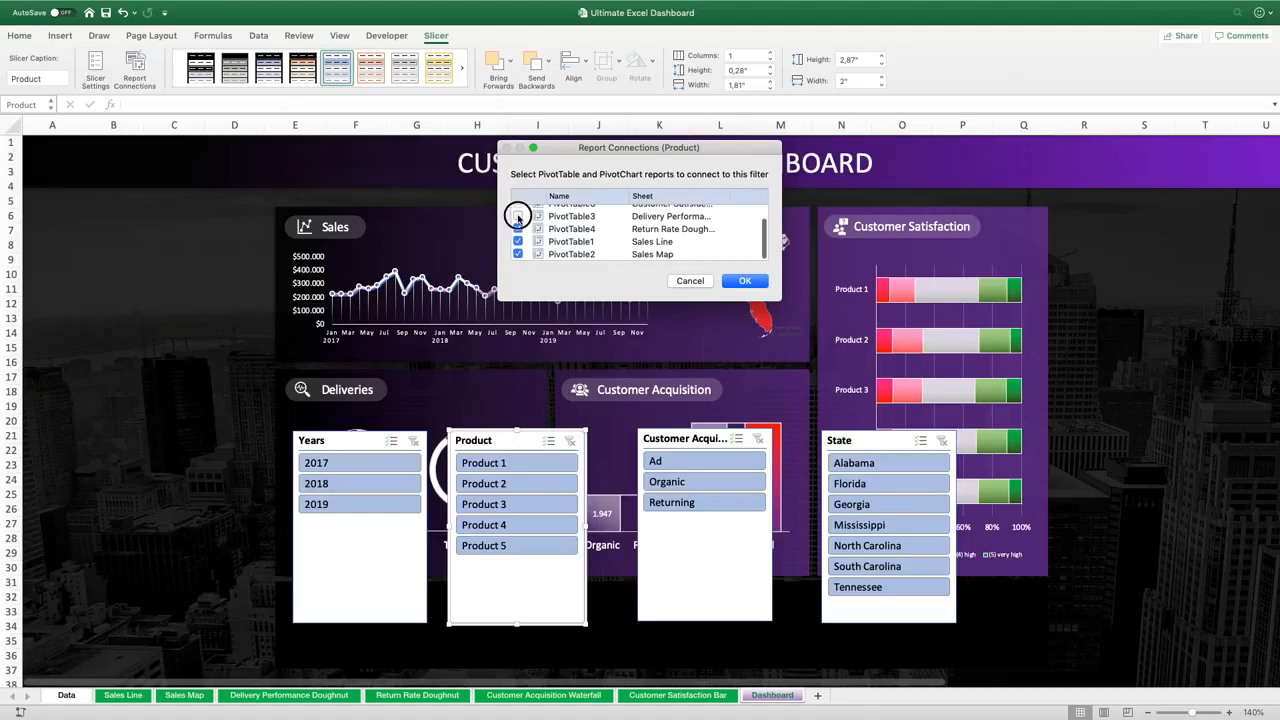
scroll(518, 215, up, 3)
click(517, 211)
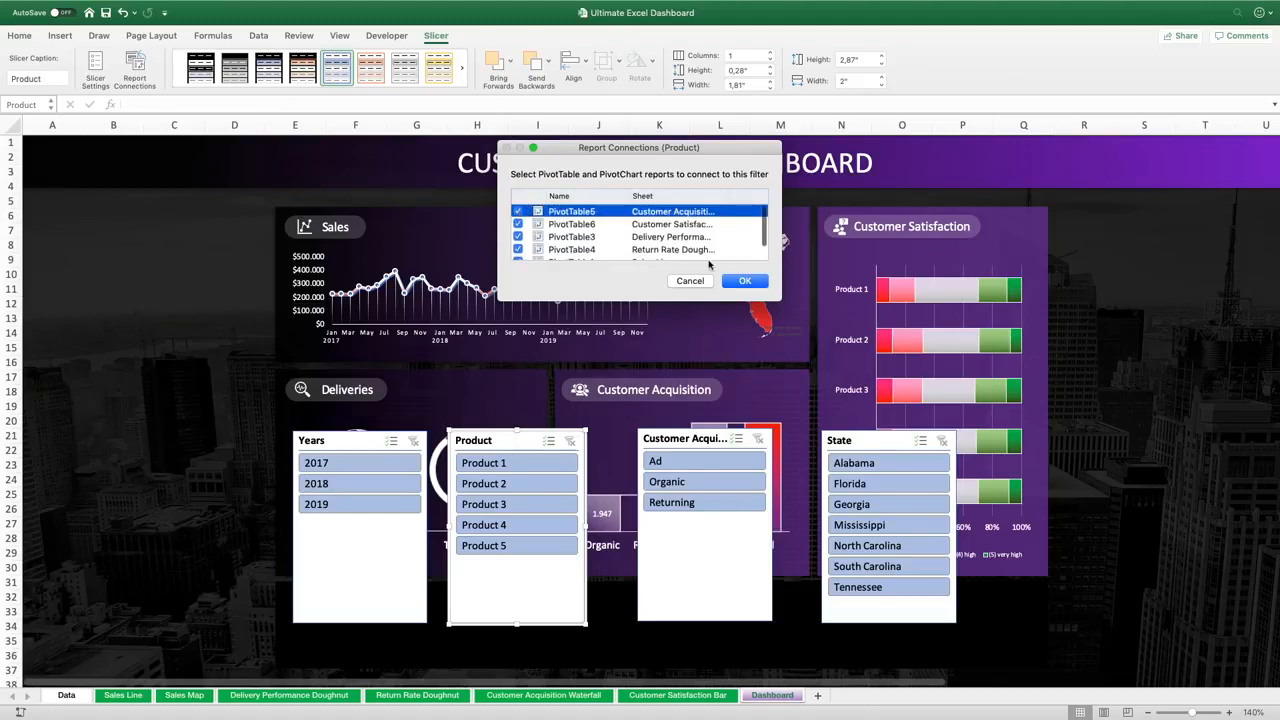
click(742, 281)
Connect the Customer Acquisition Type slicer to every PivotTable in the workbook through its report connections
right_click(681, 443)
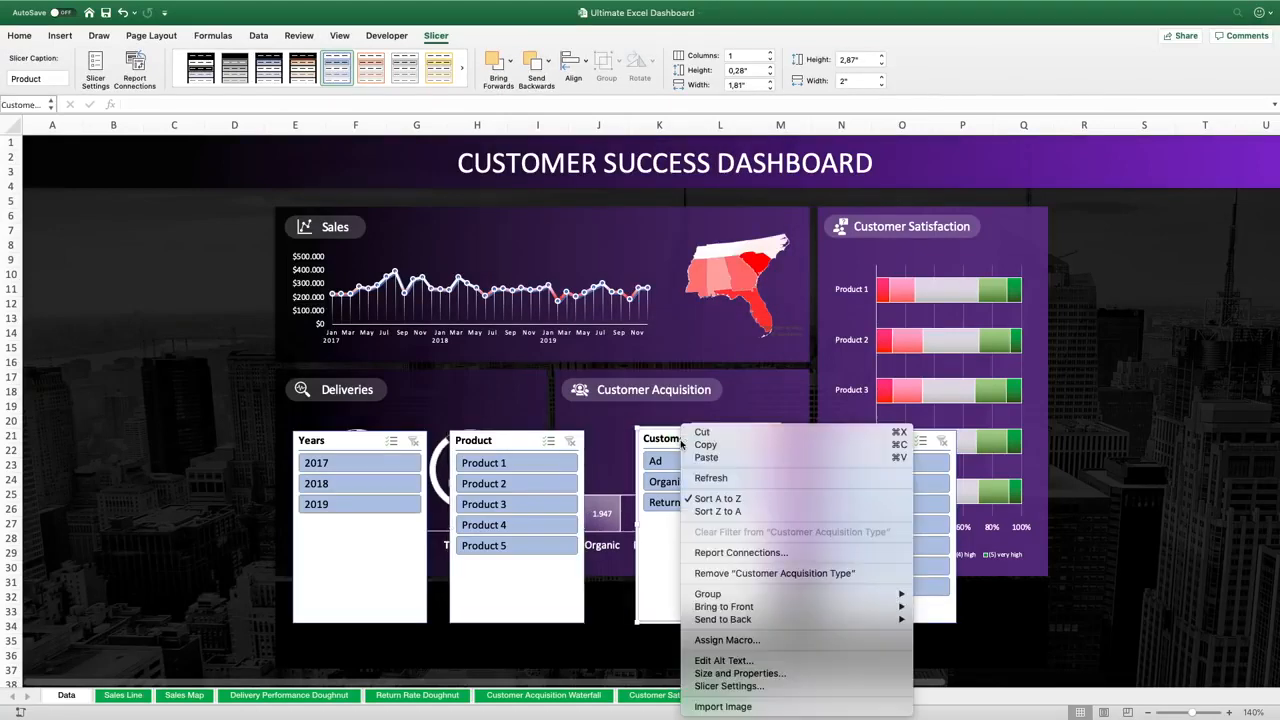
click(728, 554)
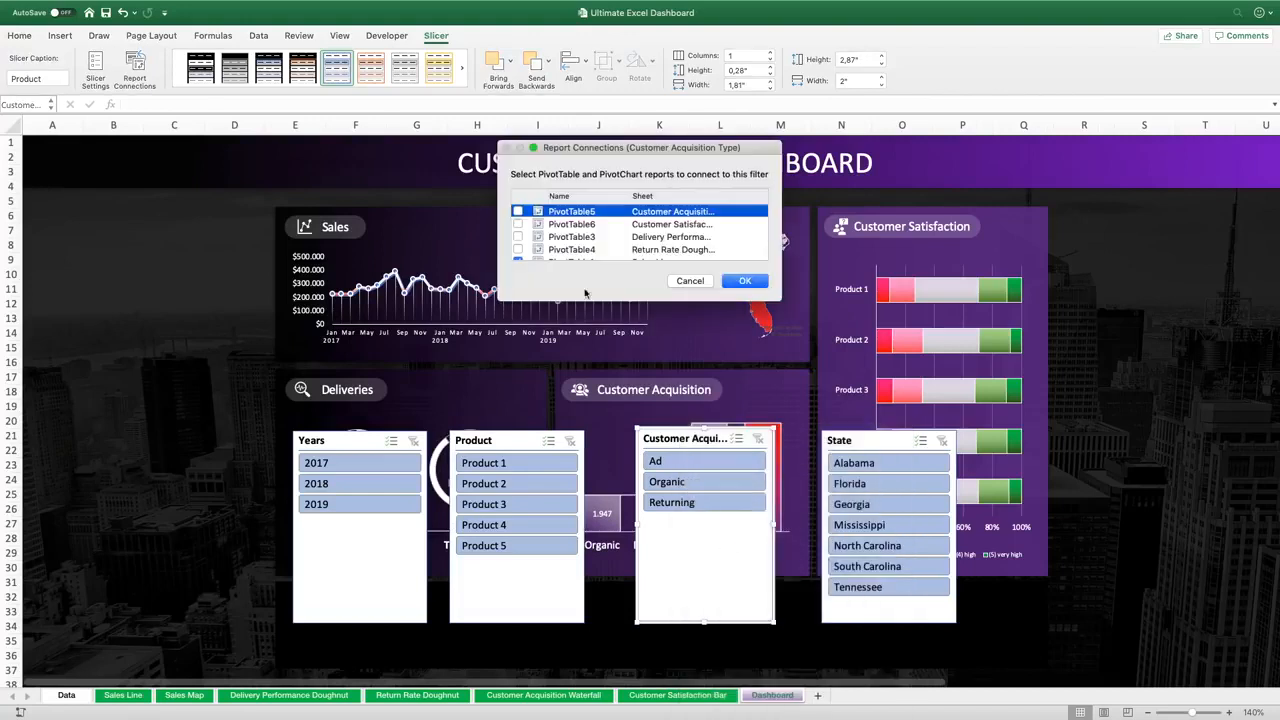
click(517, 224)
click(517, 237)
click(517, 249)
scroll(518, 250, down, 2)
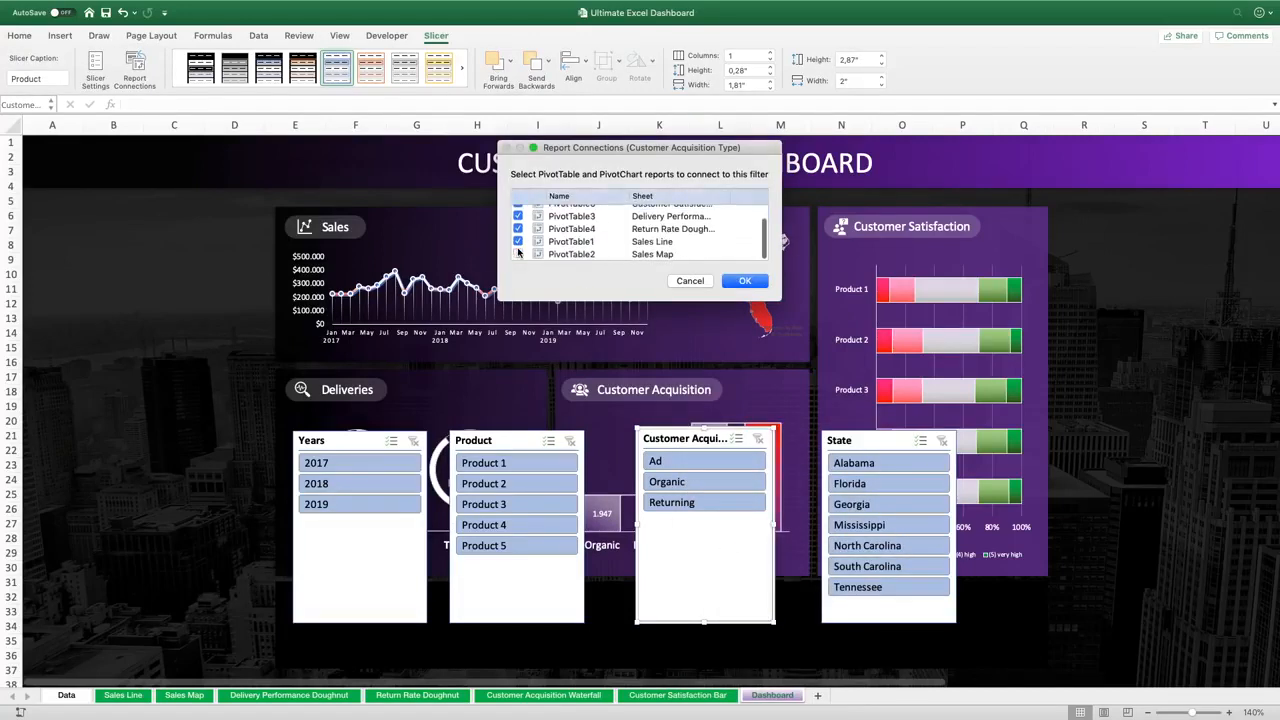
click(517, 254)
click(750, 280)
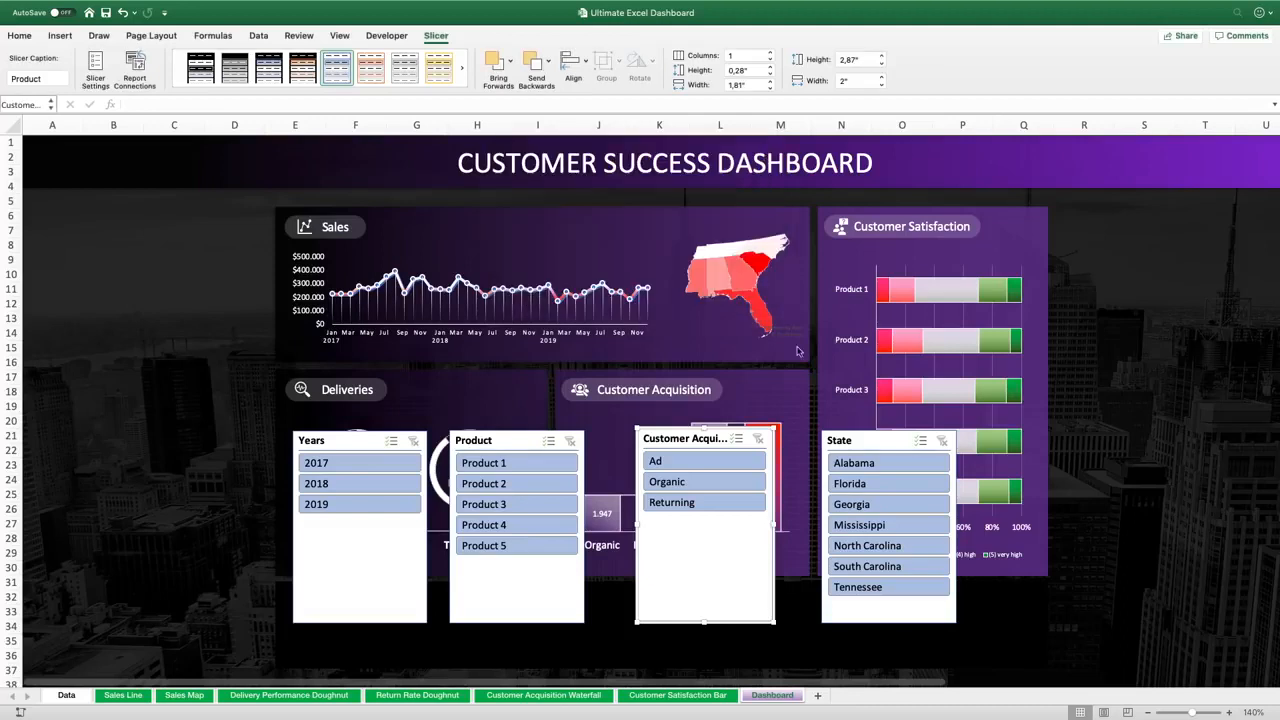
Connect the State slicer to every PivotTable in the workbook through its report connections
right_click(869, 438)
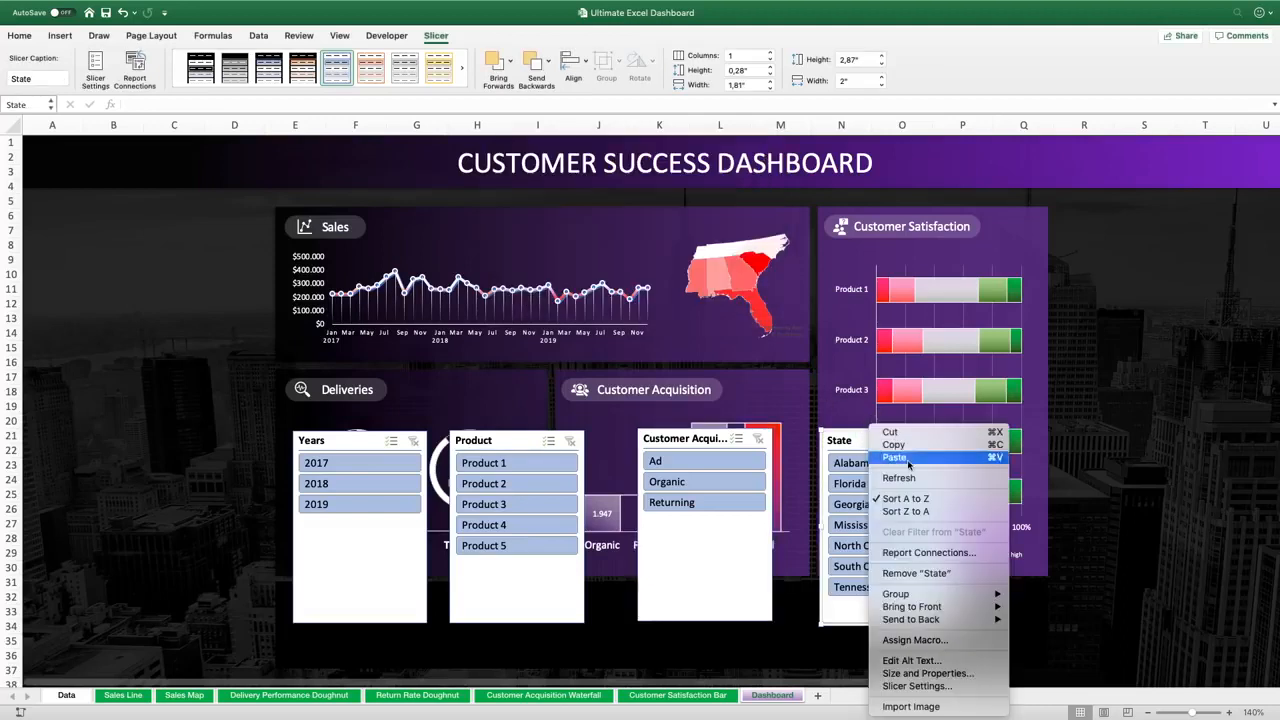
click(926, 552)
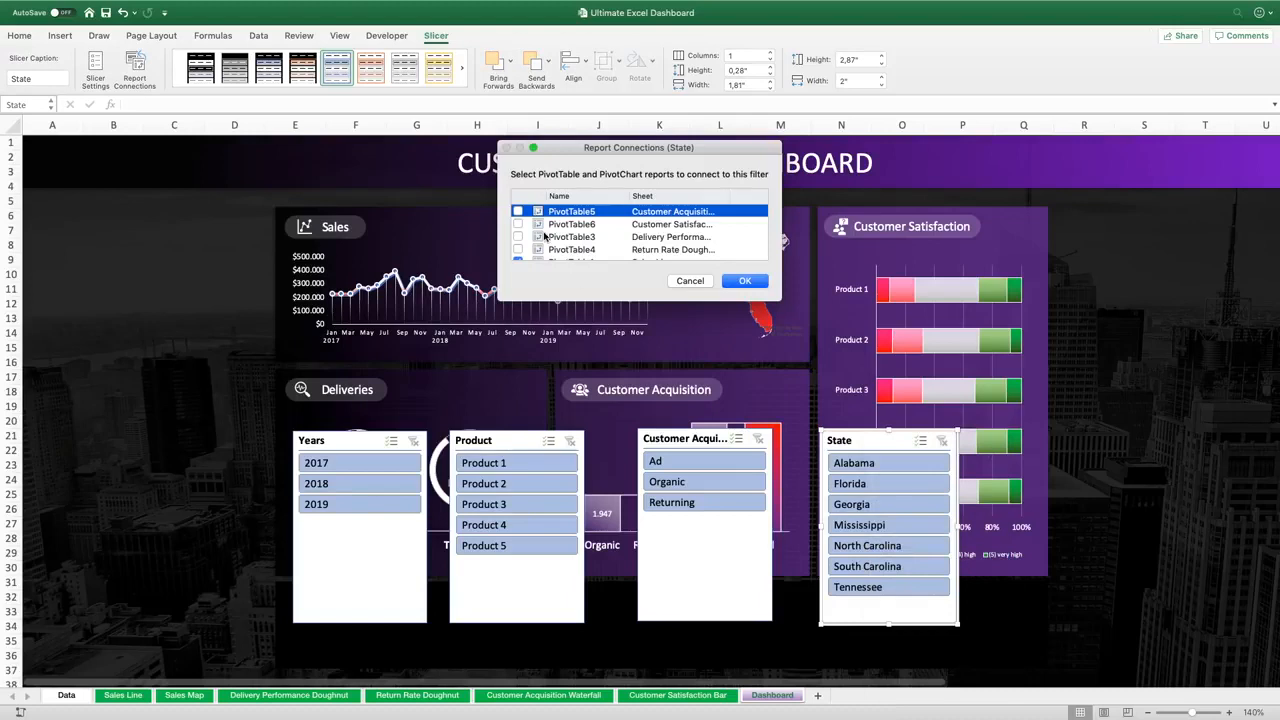
click(517, 211)
click(517, 224)
click(517, 237)
click(517, 249)
scroll(517, 250, down, 2)
click(517, 241)
click(517, 254)
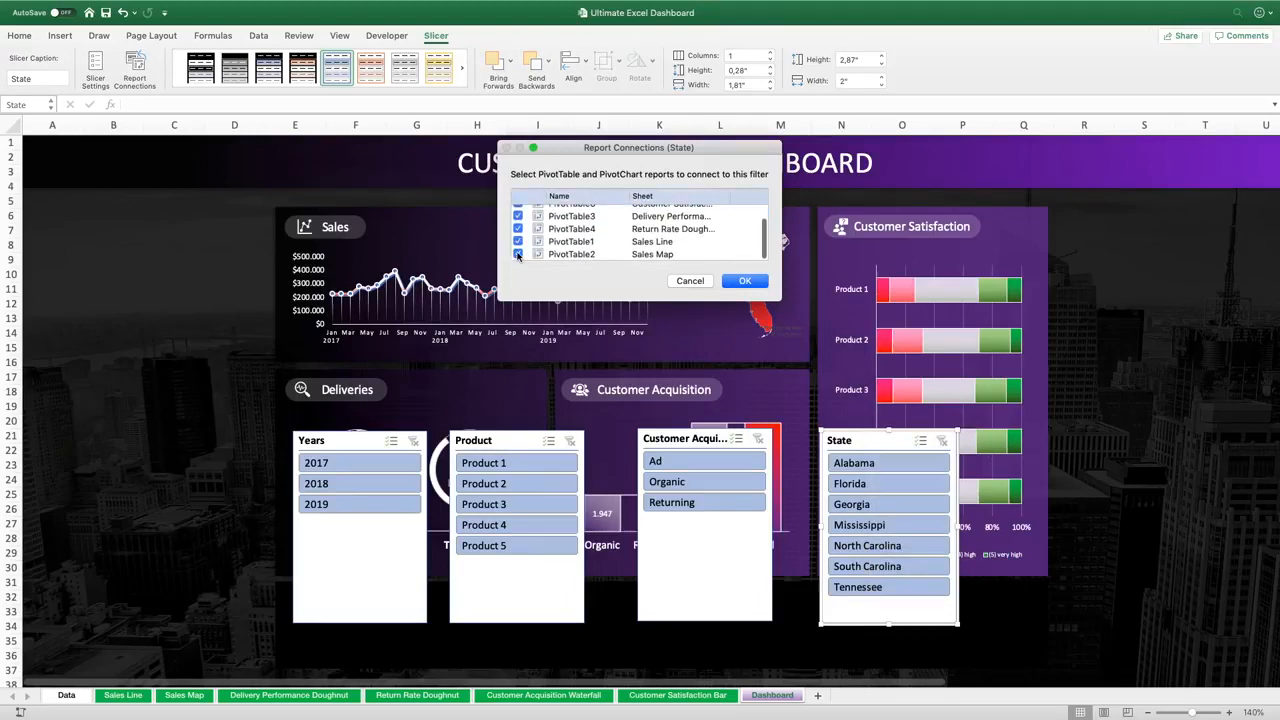
click(744, 281)
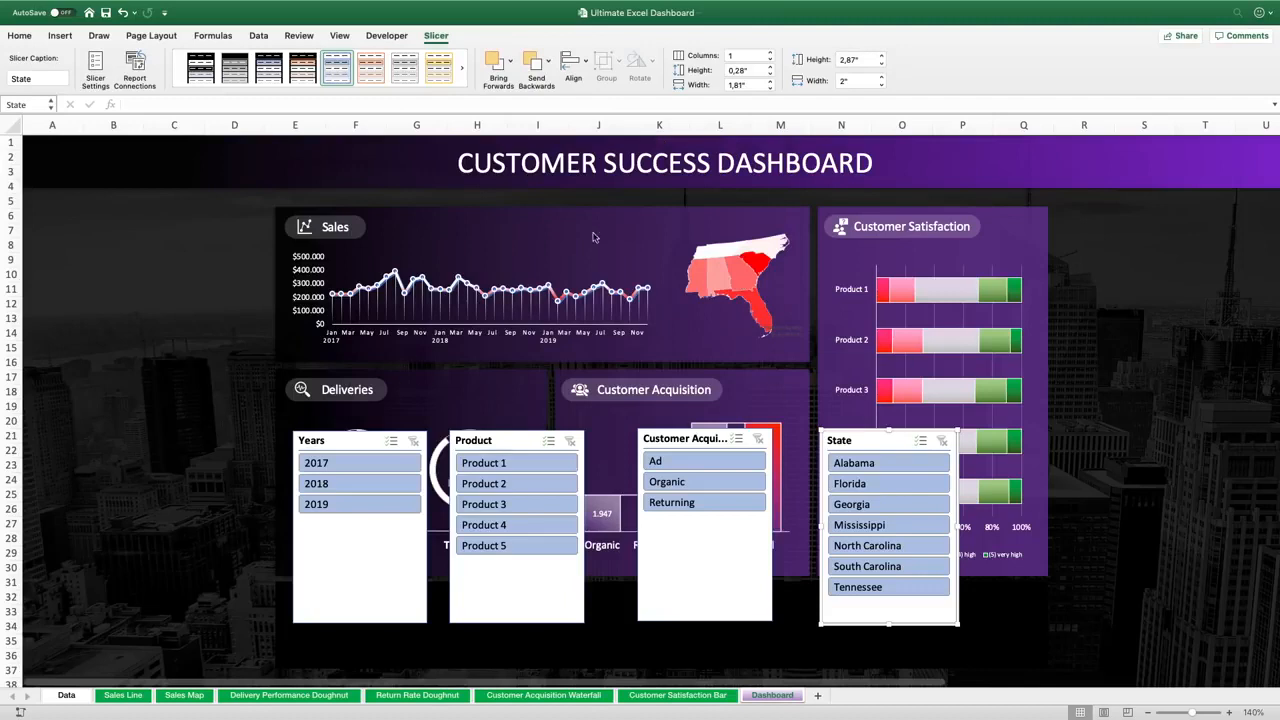
Select all four slicers and apply a dark slicer style to them
click(355, 441)
ctrl+click(498, 440)
ctrl+click(693, 438)
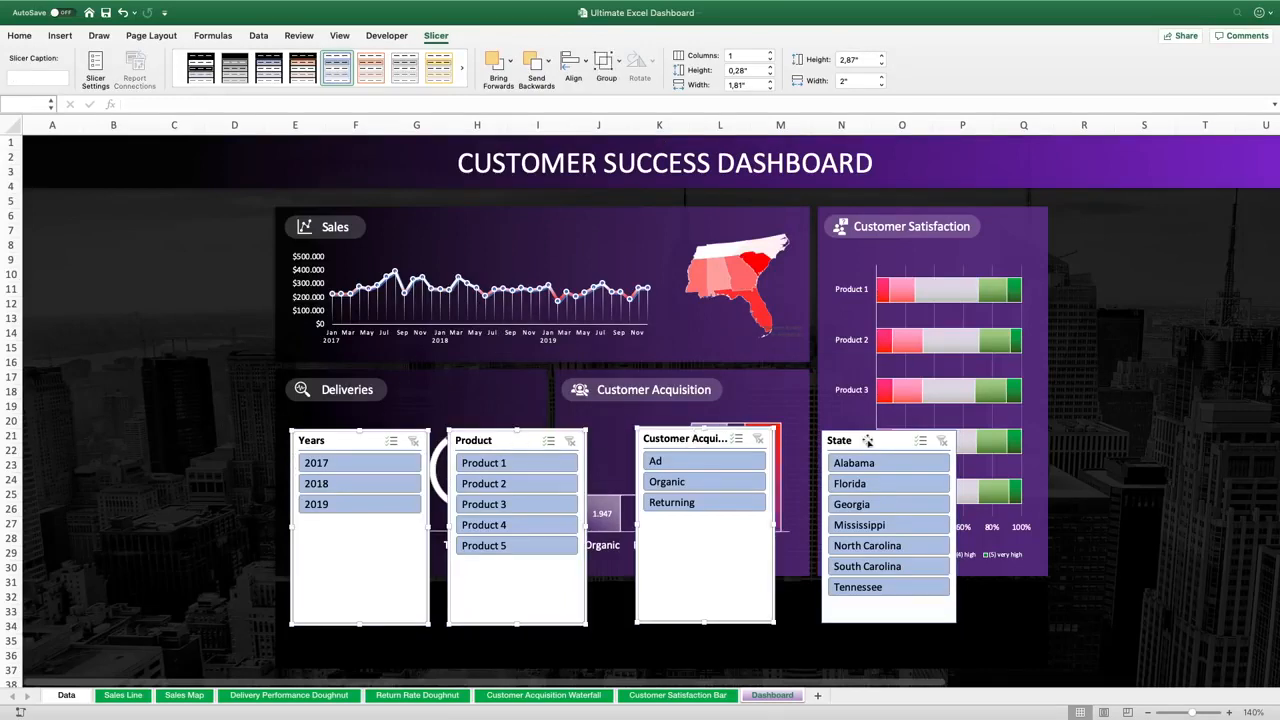
ctrl+click(881, 443)
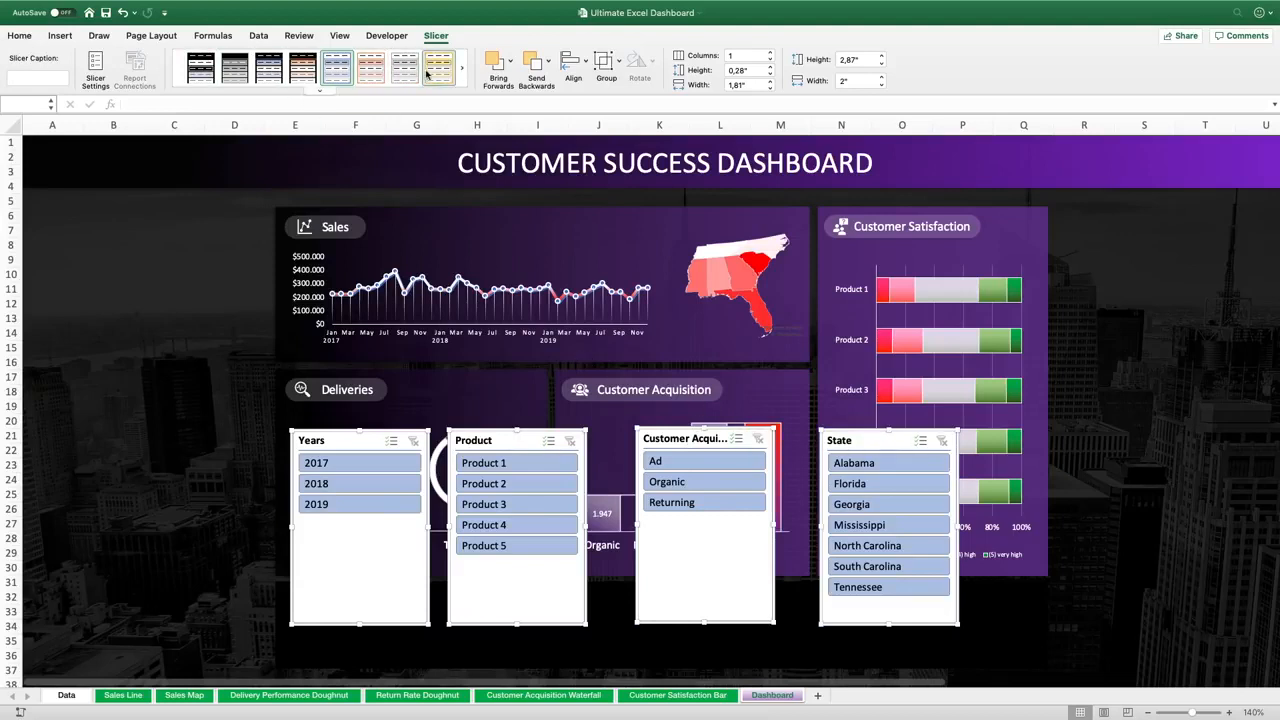
click(201, 68)
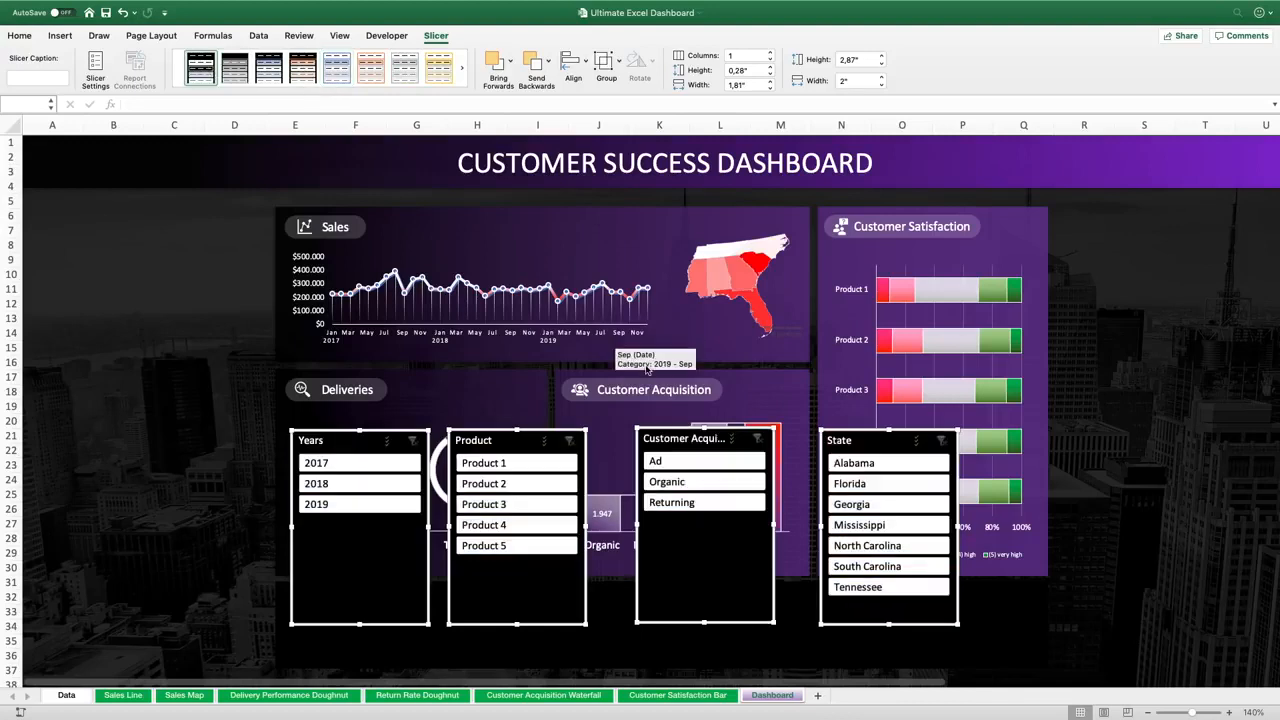
Test the Years slicer by filtering 2017 and clearing the filter
click(390, 465)
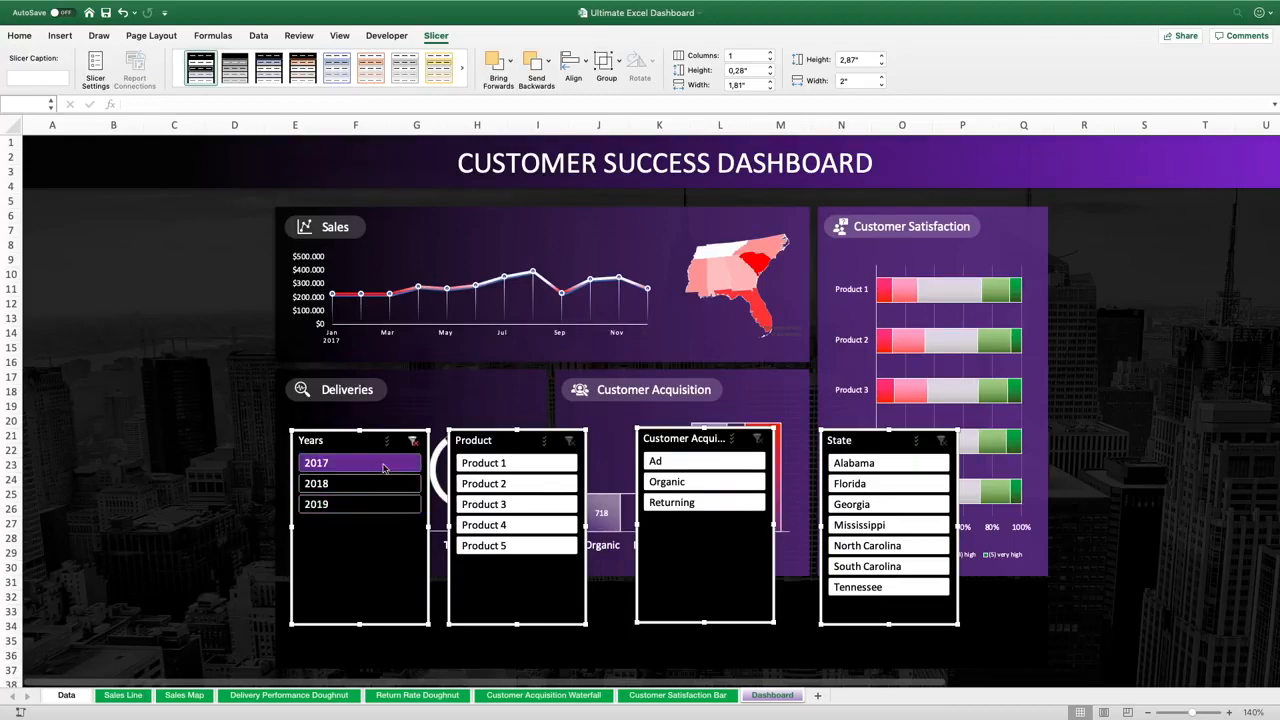
click(413, 441)
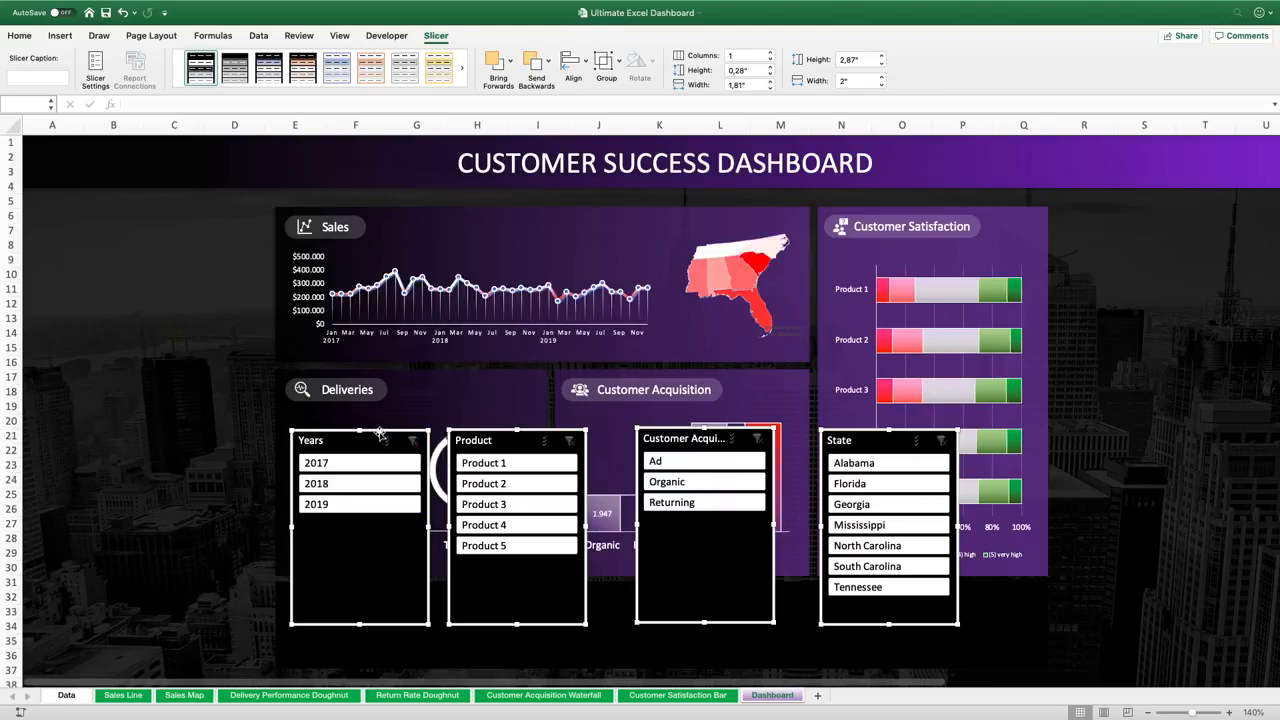
Shorten all four slicers to about 0.96 inch high and move them below the dashboard panels
drag(360, 430, 358, 560)
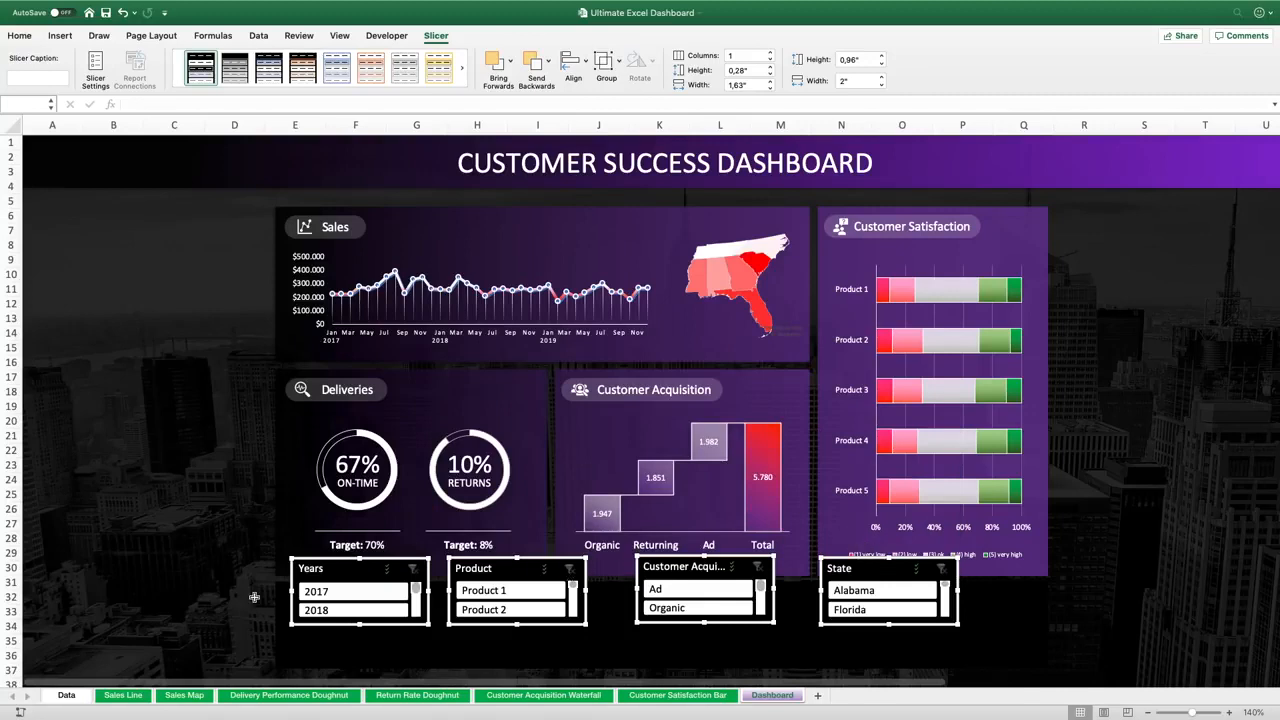
drag(504, 568, 742, 540)
click(232, 541)
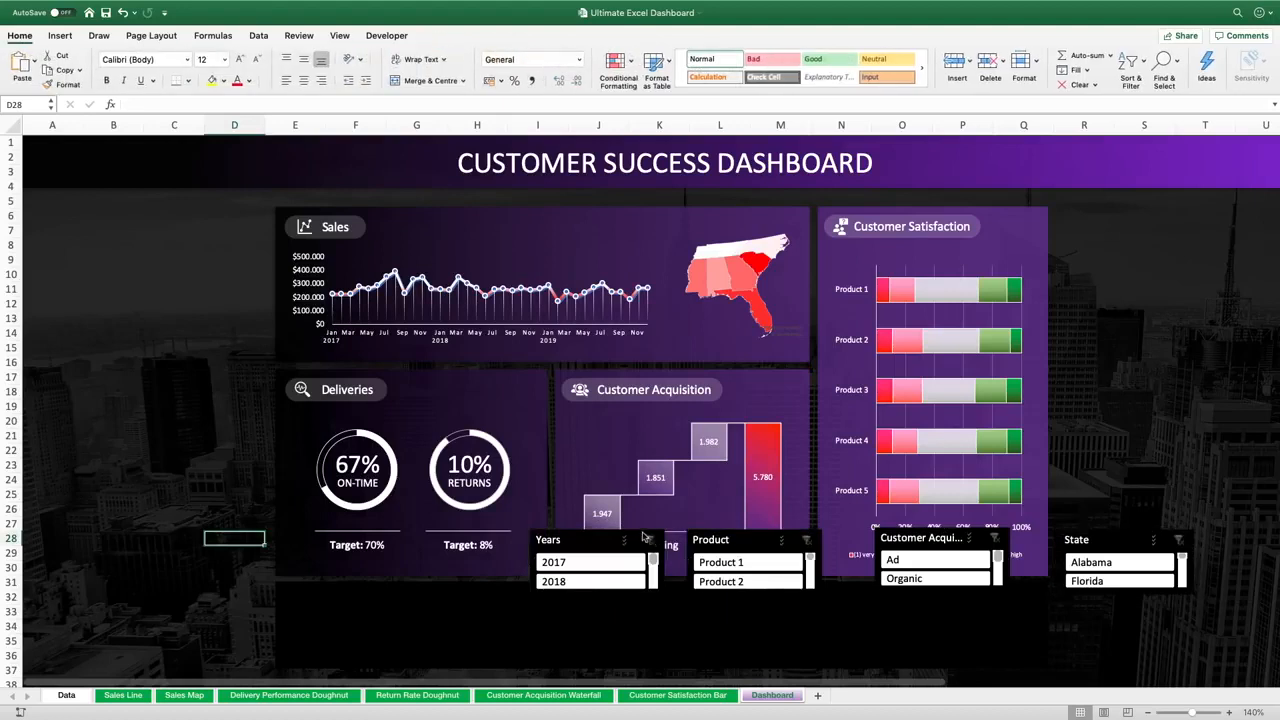
Set the Years slicer to 2 columns and move it into the strip below the Deliveries panel
click(601, 537)
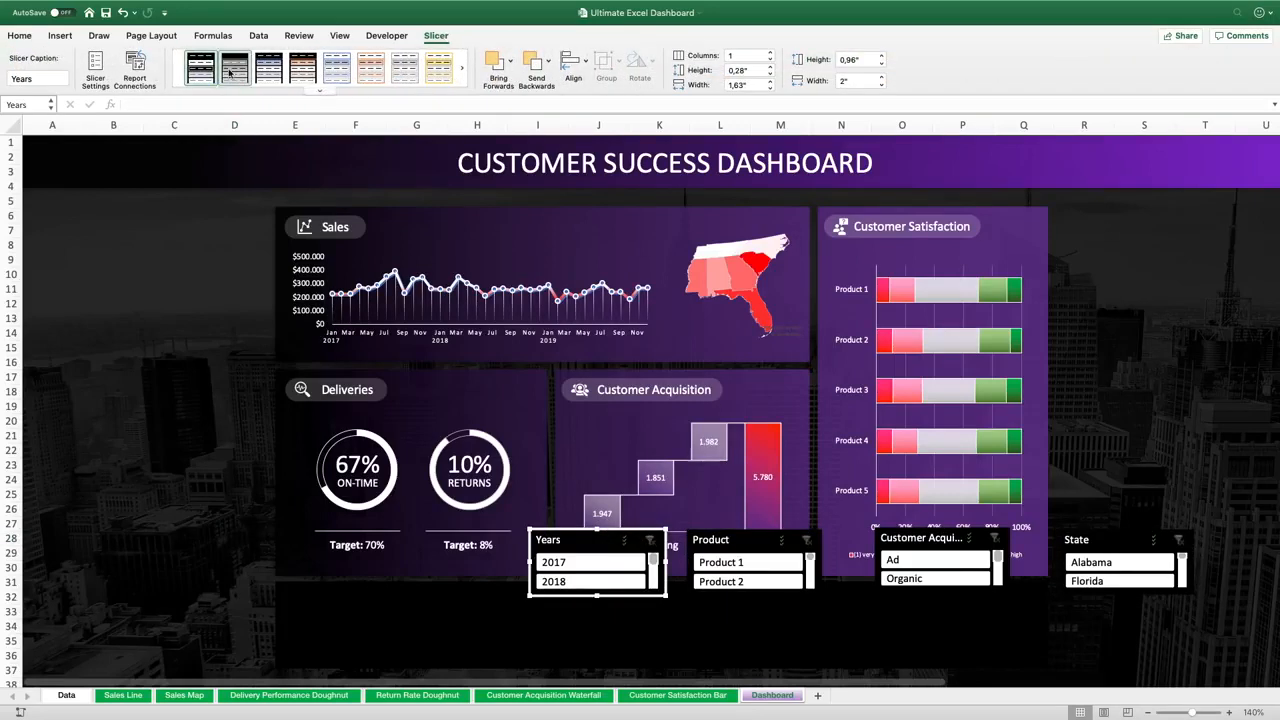
click(770, 55)
click(770, 55)
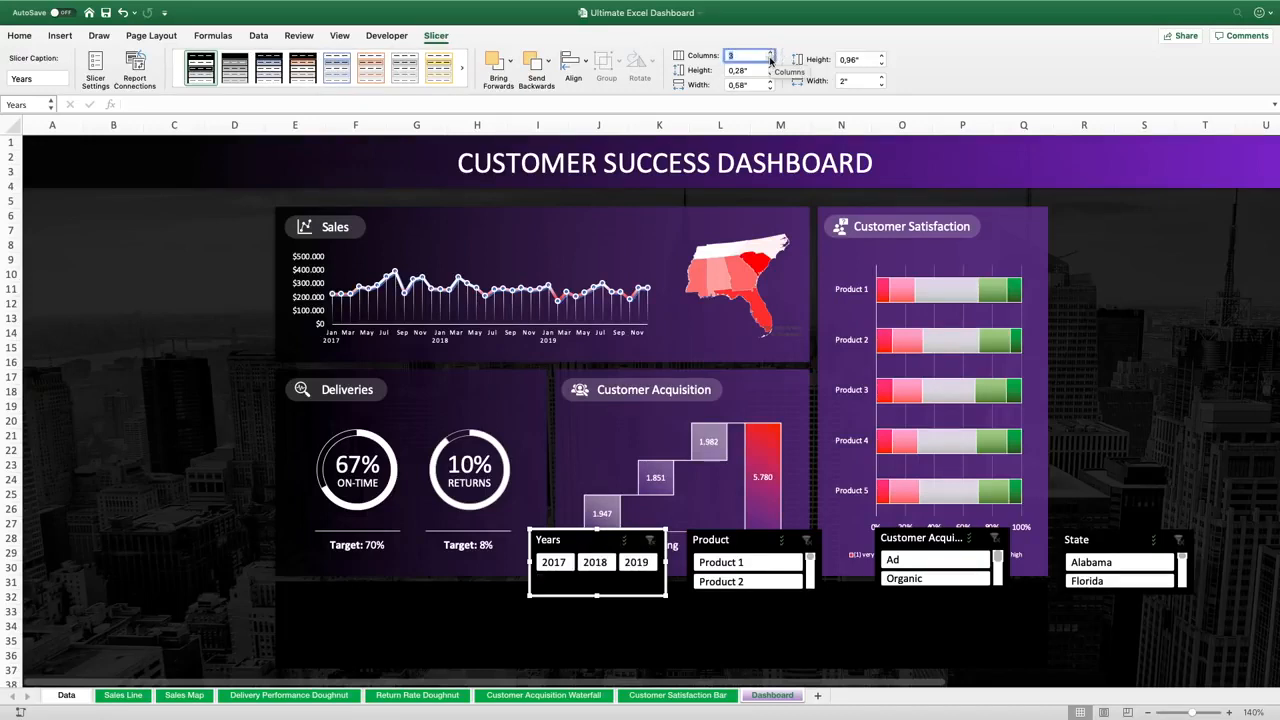
click(770, 59)
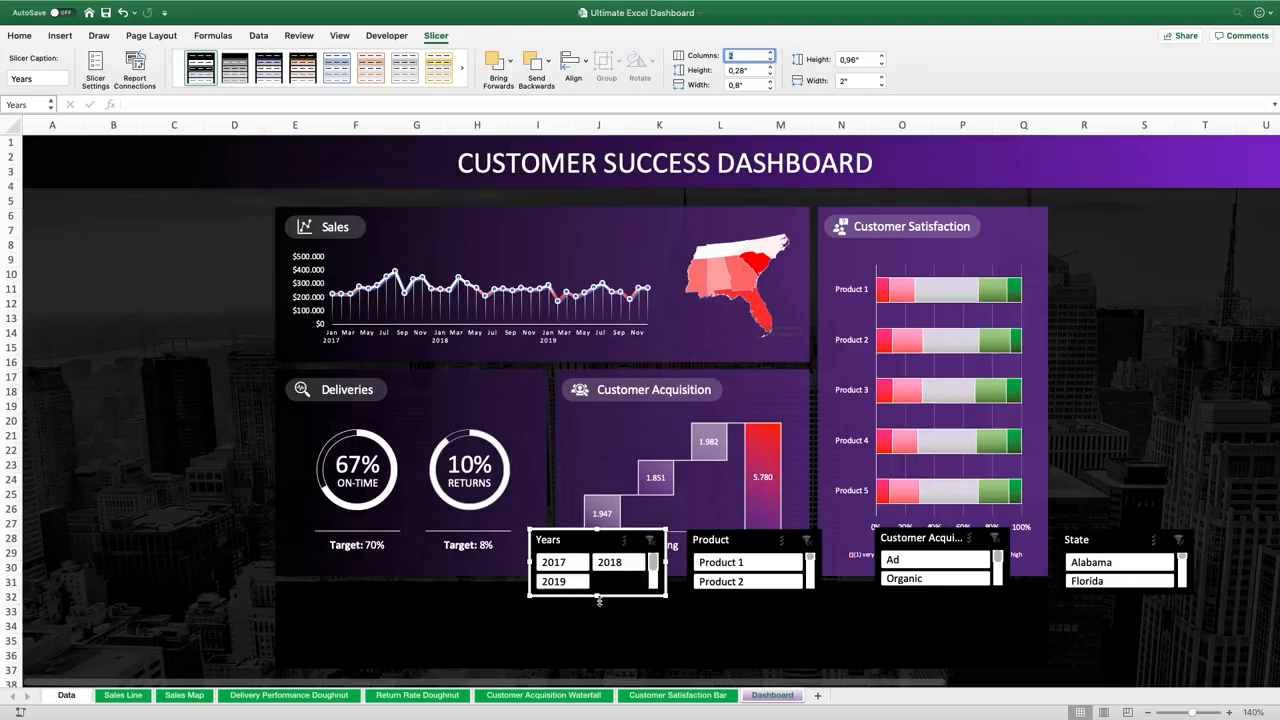
drag(595, 596, 418, 646)
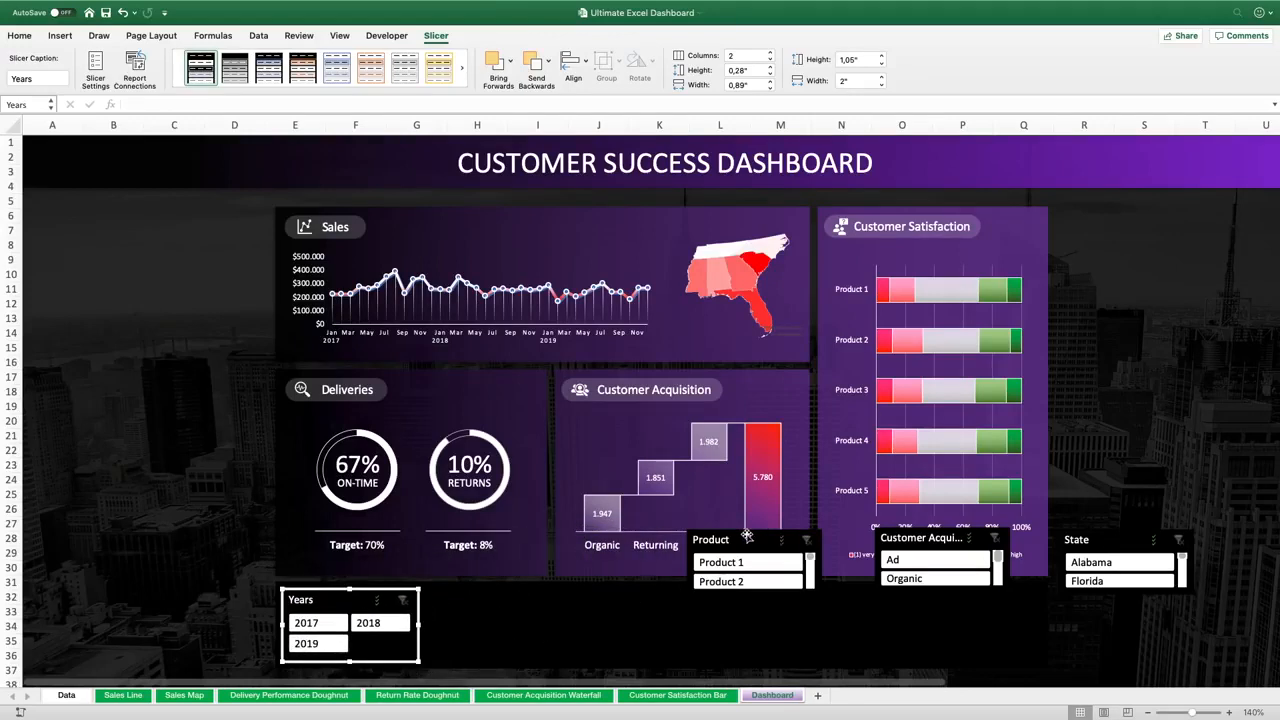
Move the Product slicer beside Years, set it to 3 columns and widen it to about 3.13 inches
click(745, 539)
drag(765, 535, 504, 591)
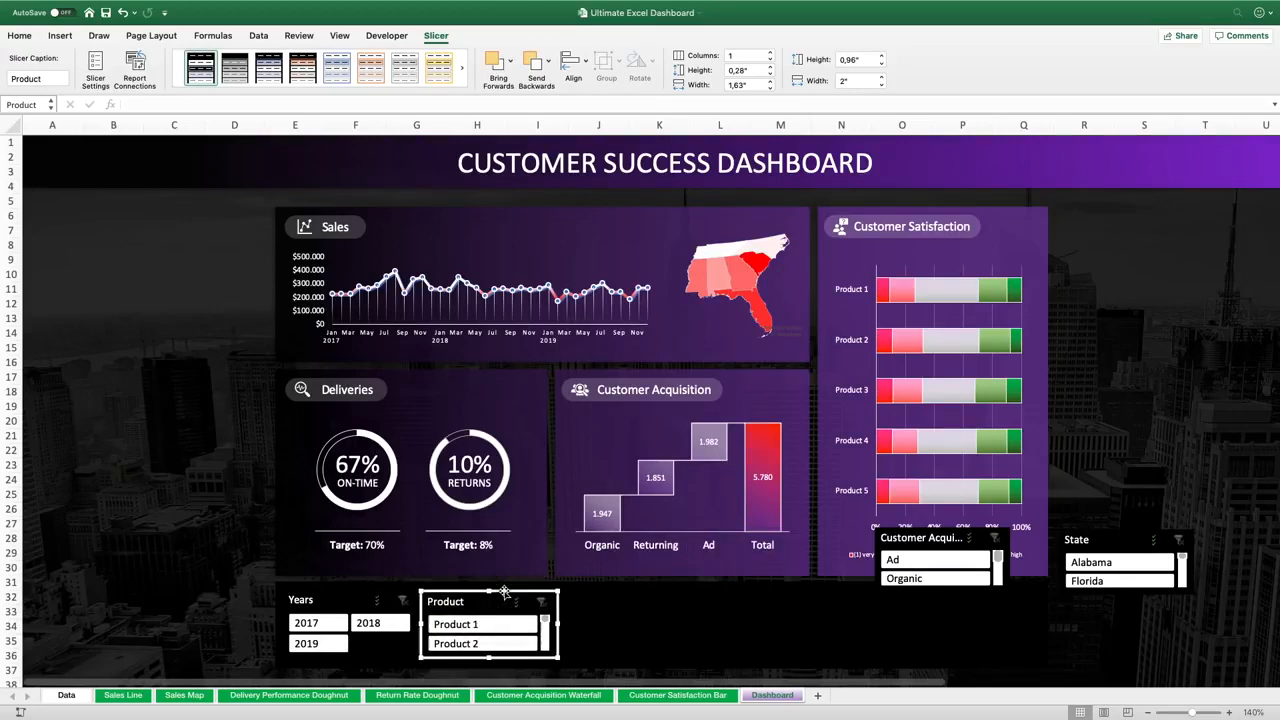
click(769, 53)
click(769, 53)
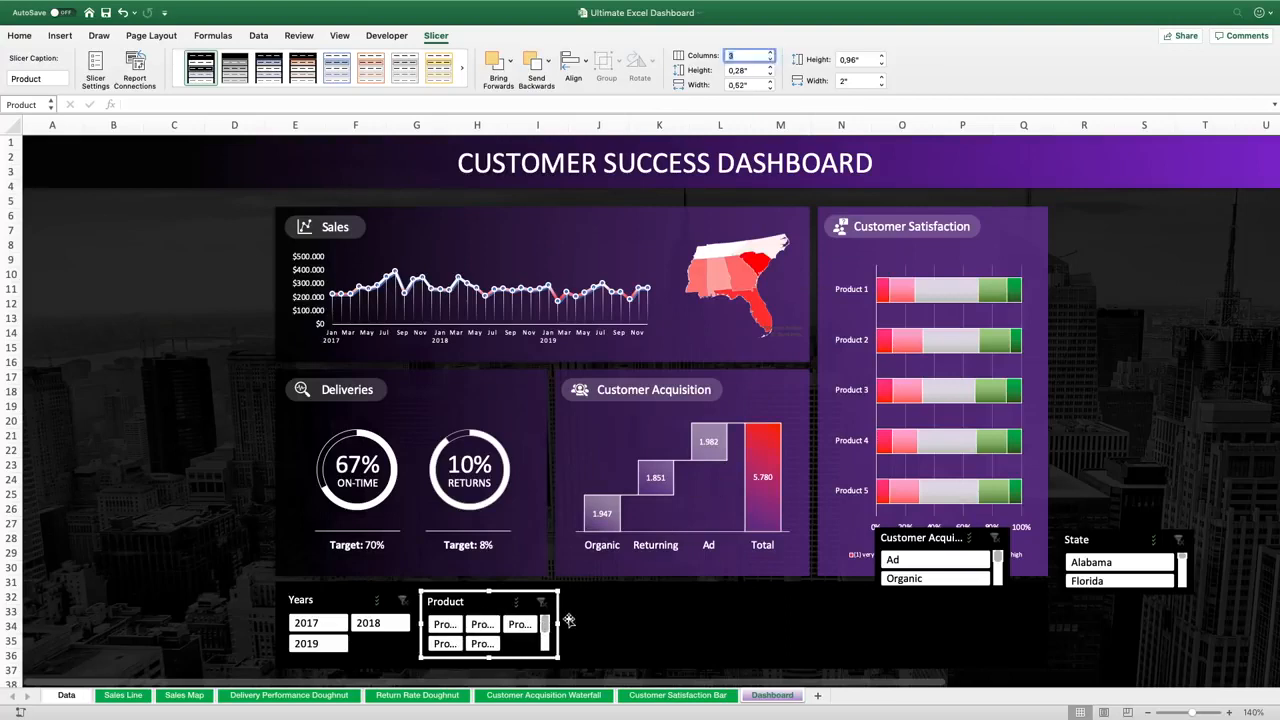
drag(557, 624, 633, 624)
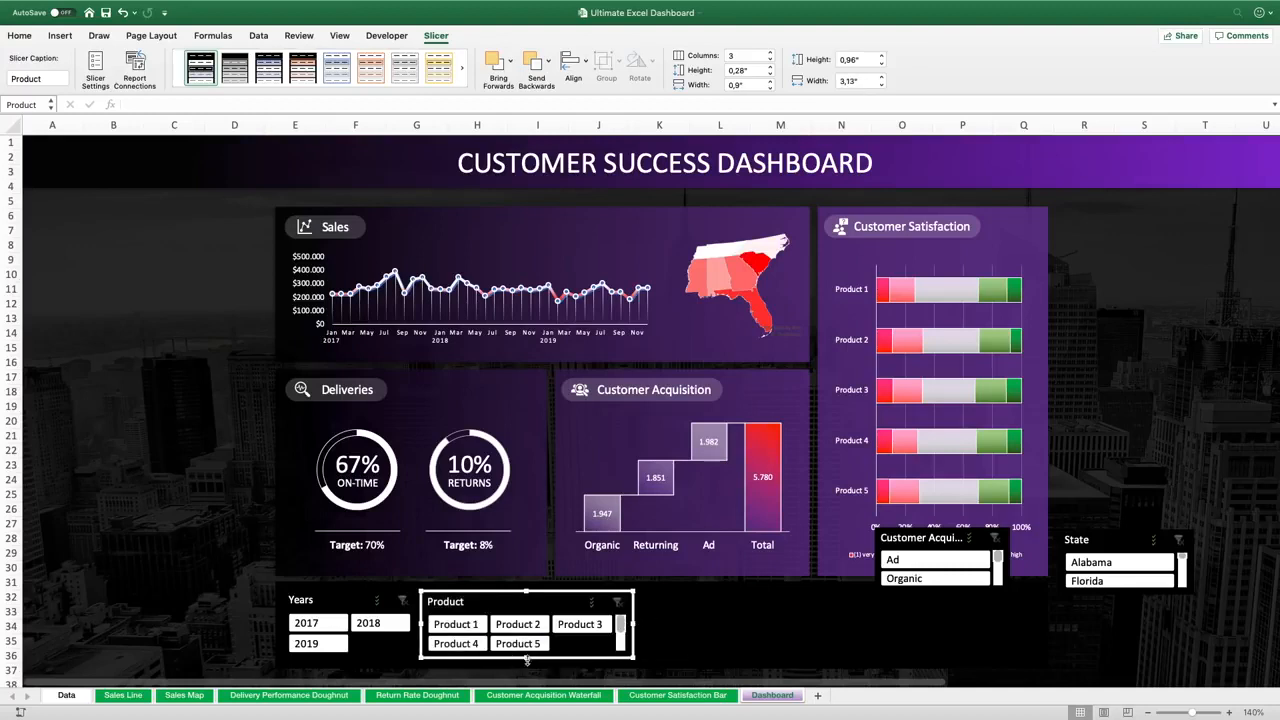
drag(527, 660, 526, 666)
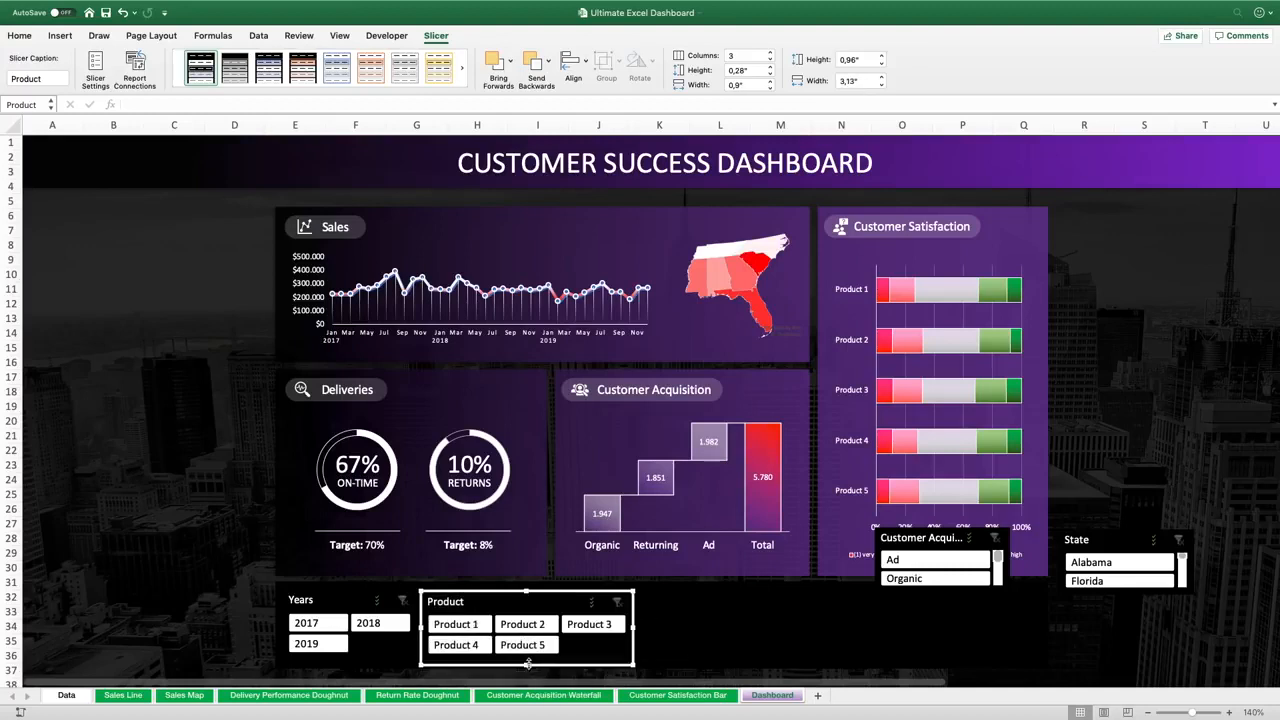
click(402, 657)
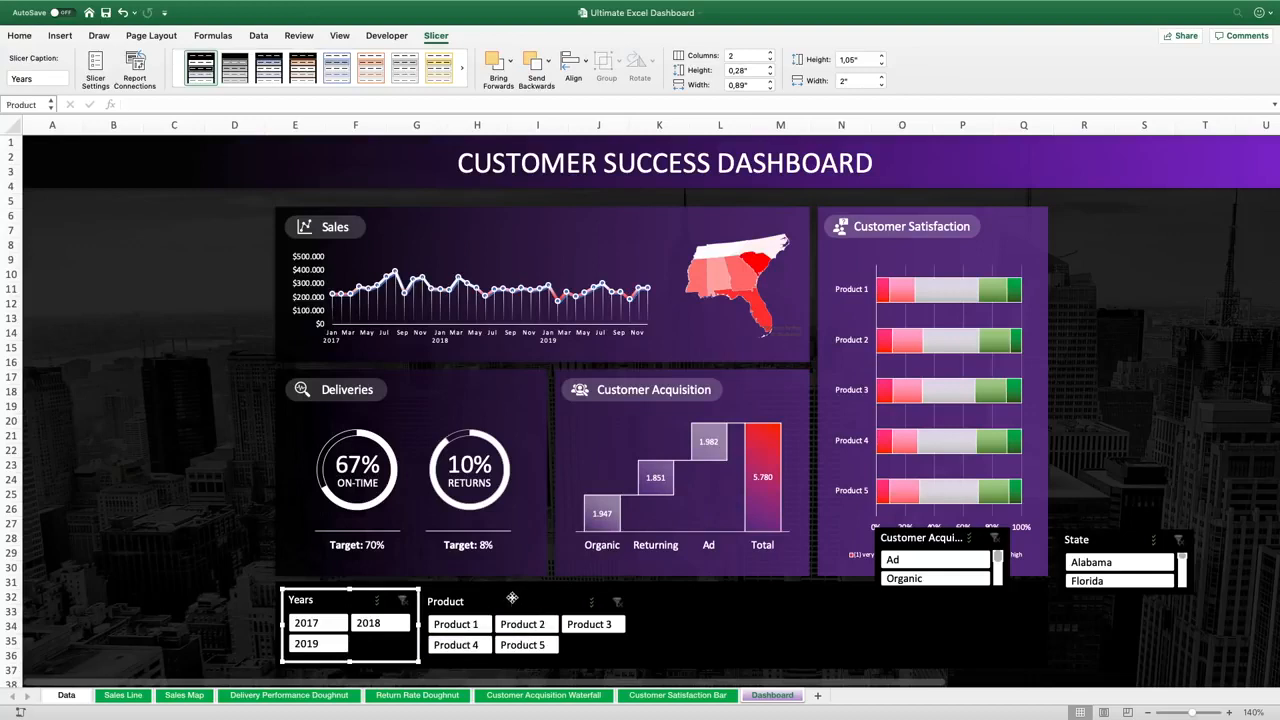
click(512, 597)
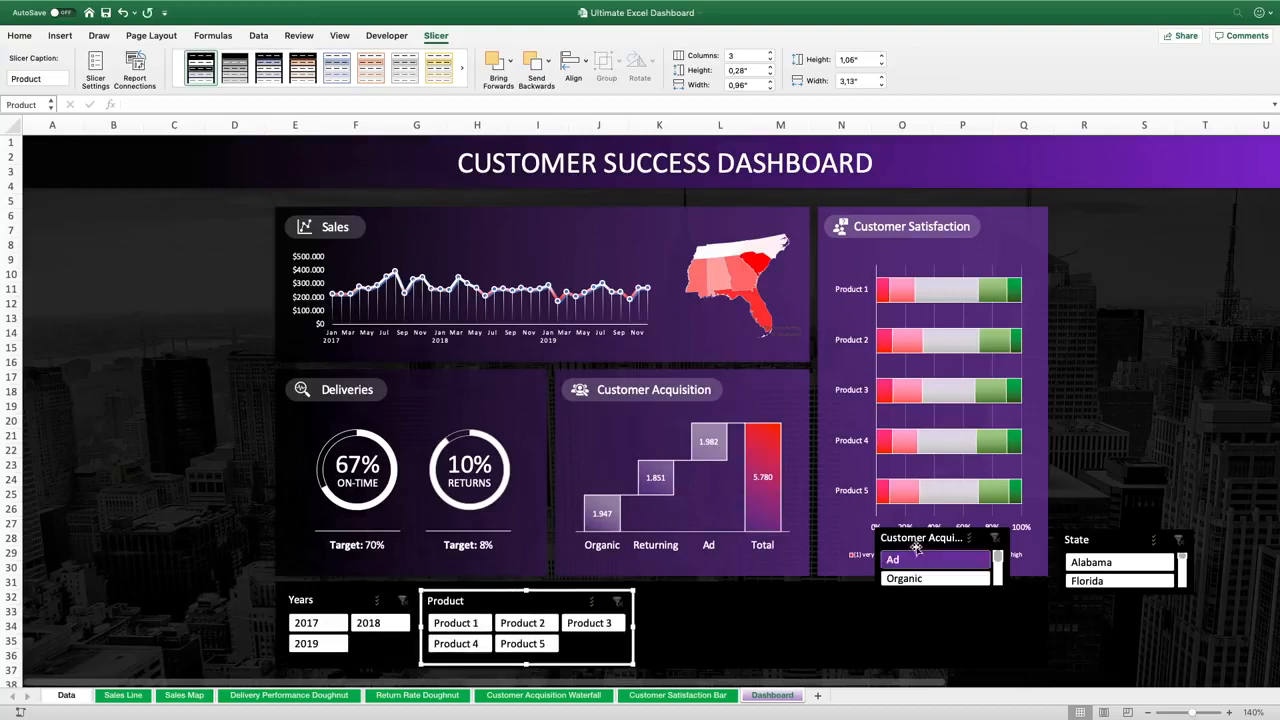
Move the Customer Acquisition slicer beside Product, set it to 2 columns and resize it to fit
drag(916, 546, 698, 601)
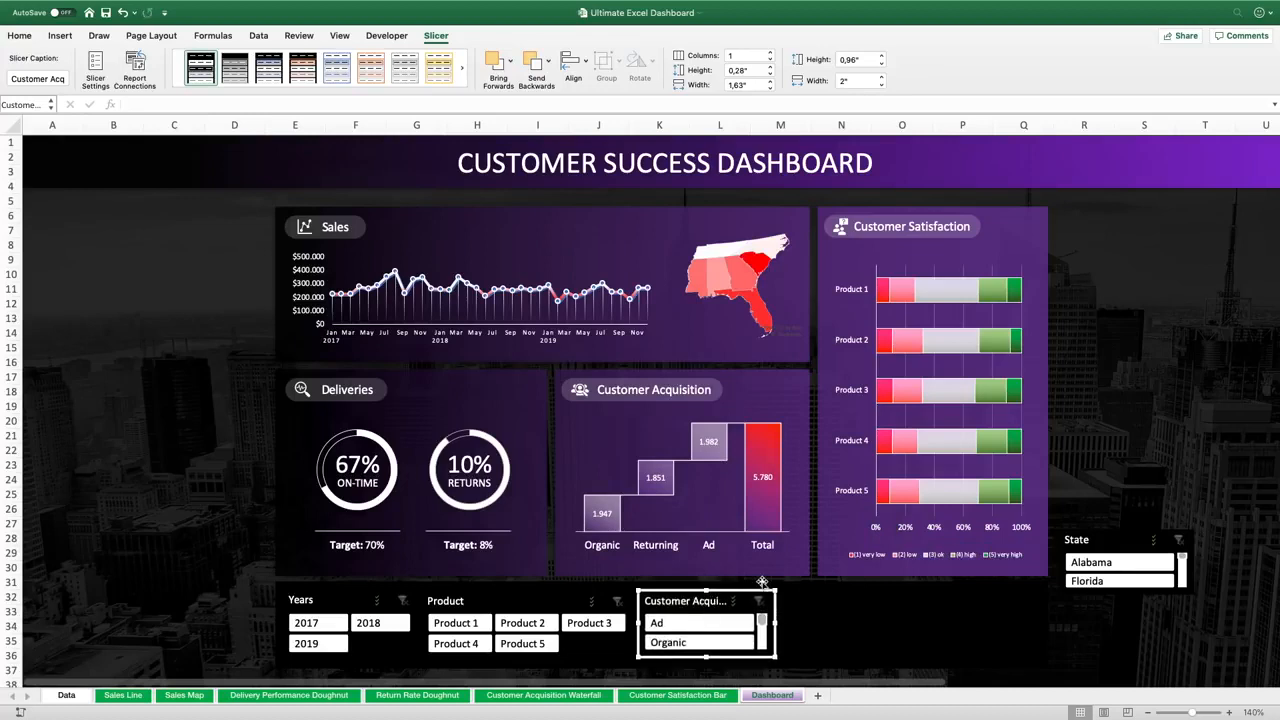
click(768, 56)
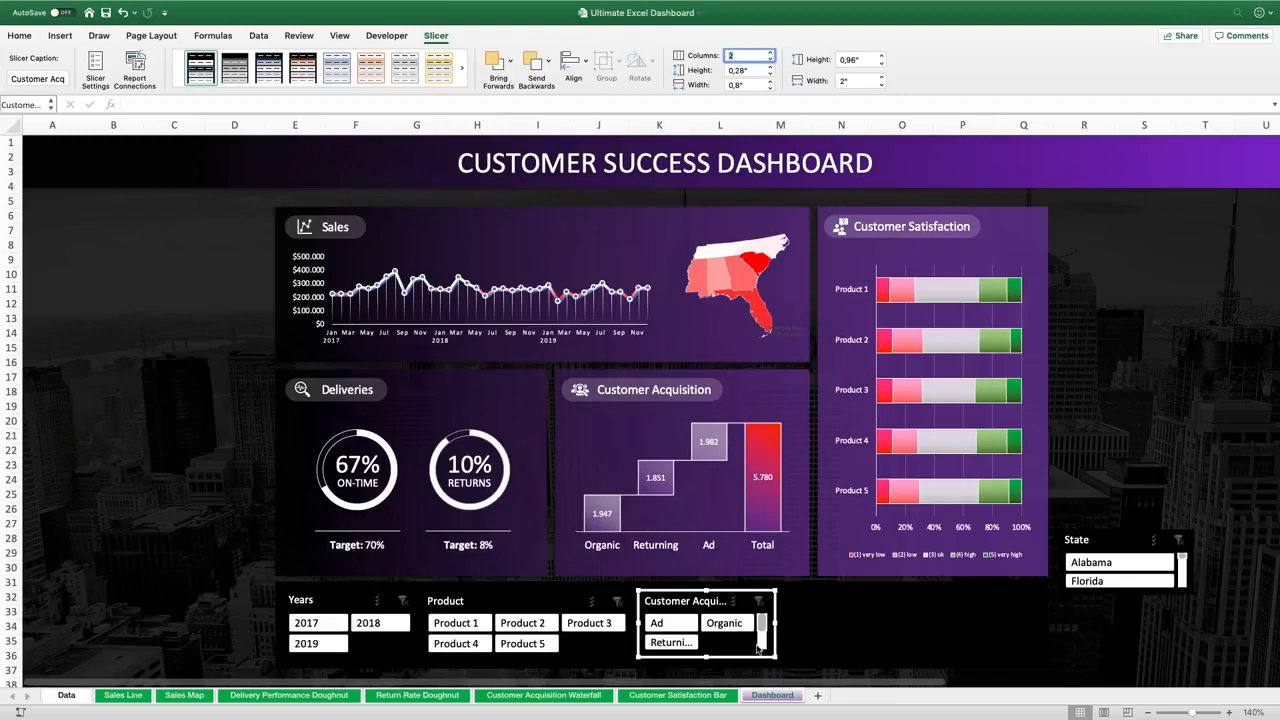
drag(773, 624, 785, 622)
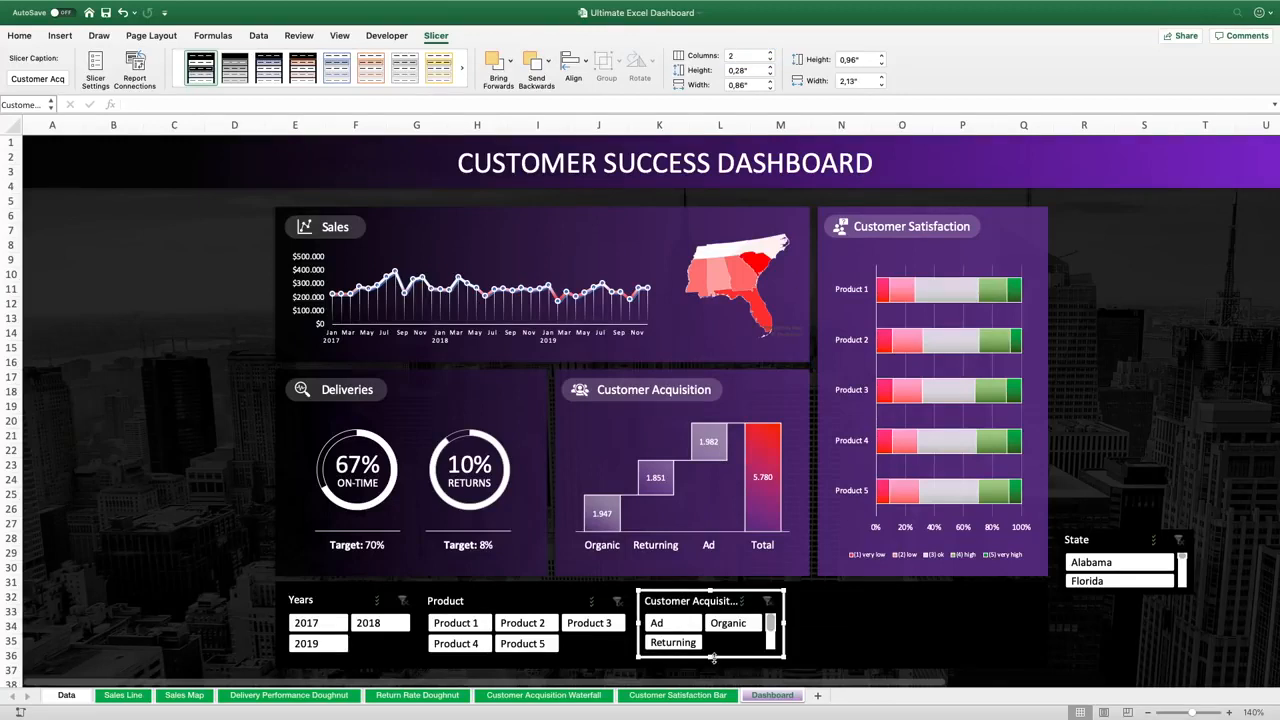
drag(711, 657, 711, 661)
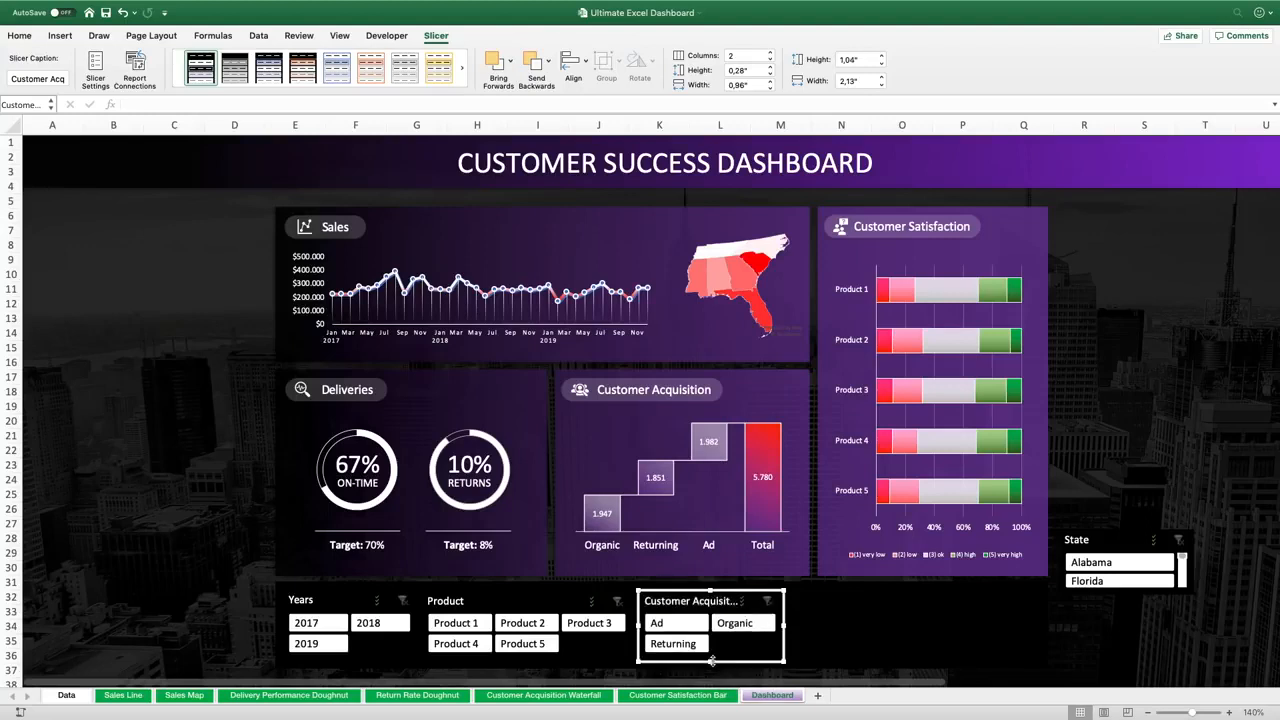
drag(784, 624, 773, 625)
Move the State slicer to the end of the strip, widen it, and set it to 4 columns
drag(1120, 539, 837, 598)
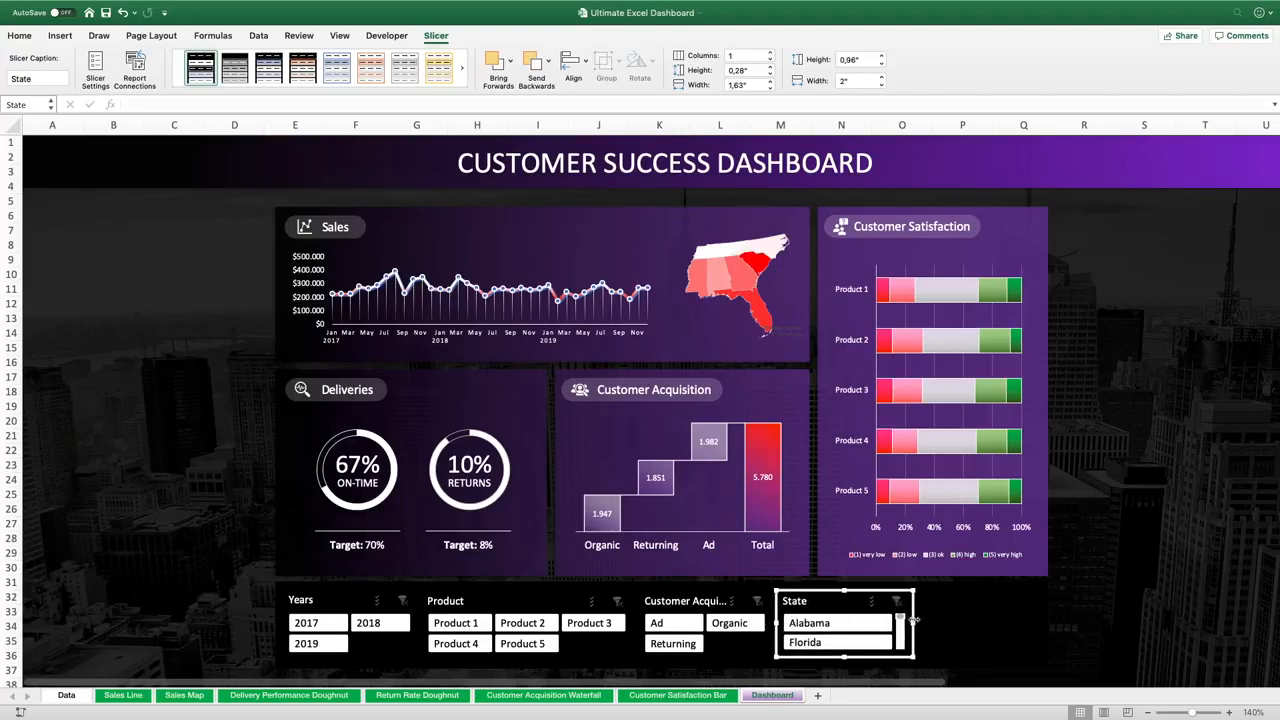
drag(912, 622, 1033, 618)
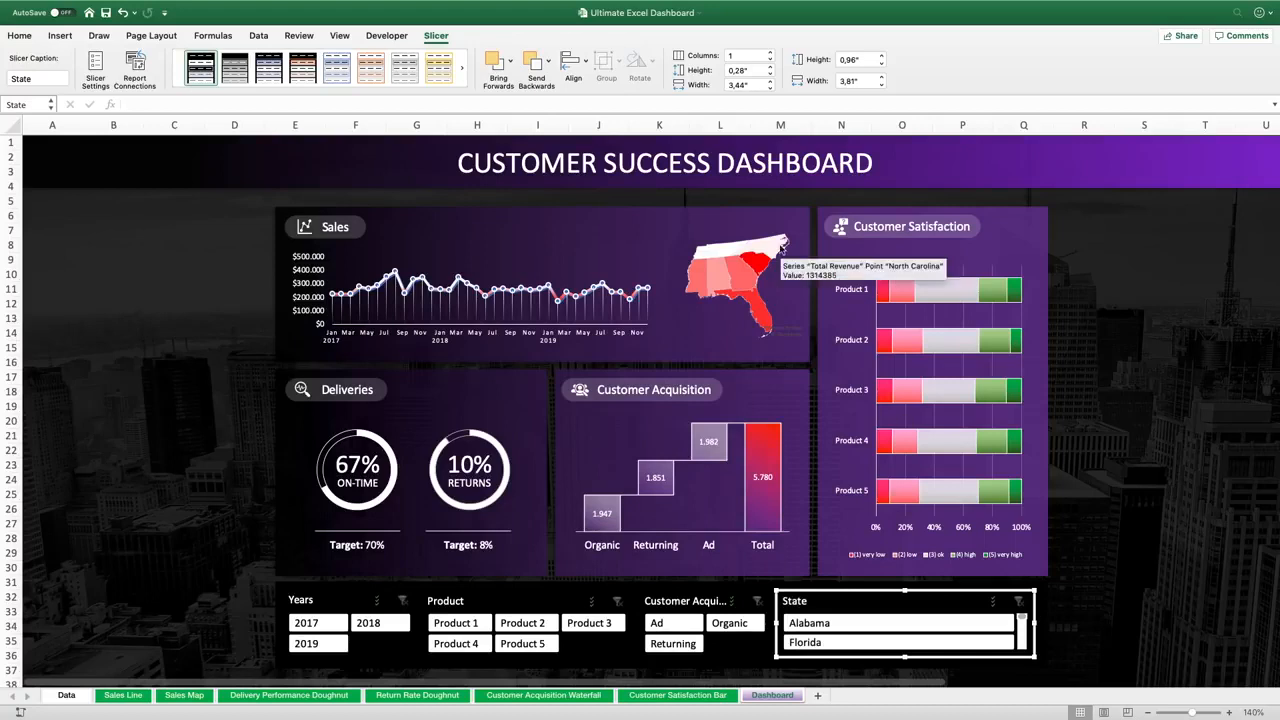
click(770, 52)
click(771, 52)
click(771, 52)
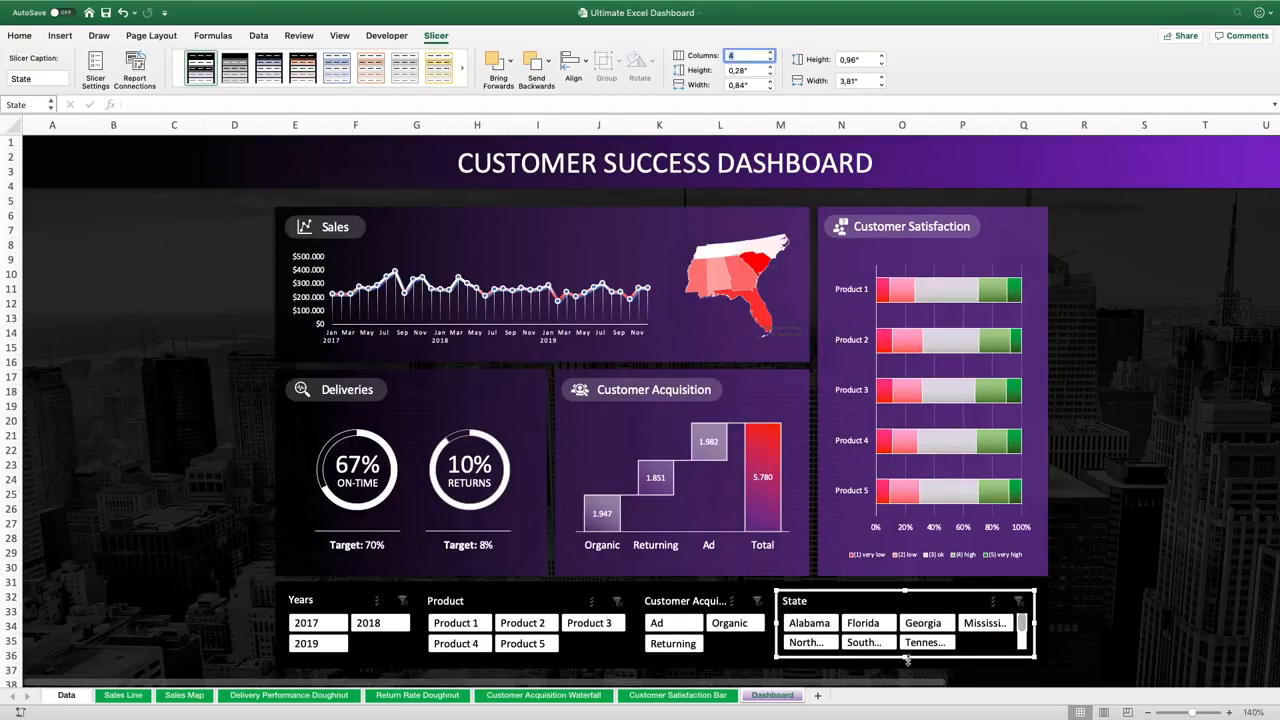
mouse_move(905, 657)
mouse_down()
mouse_move(905, 680)
mouse_move(905, 661)
mouse_up()
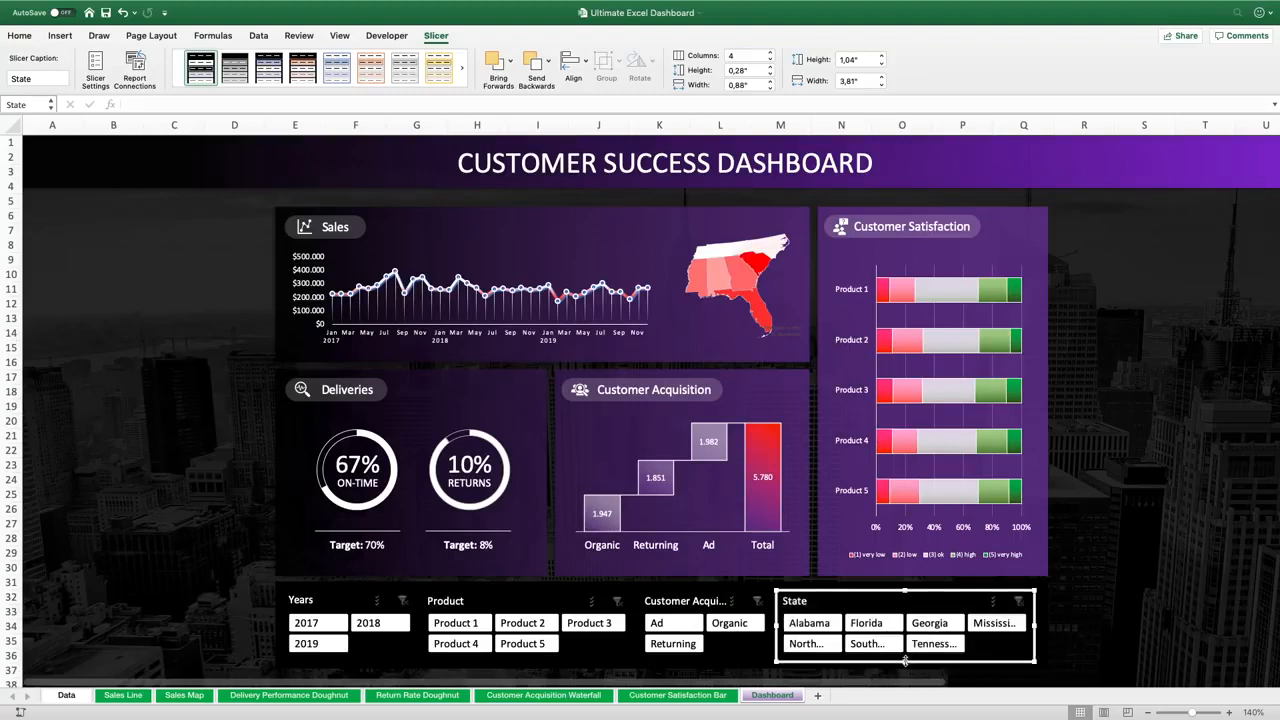
drag(777, 627, 770, 627)
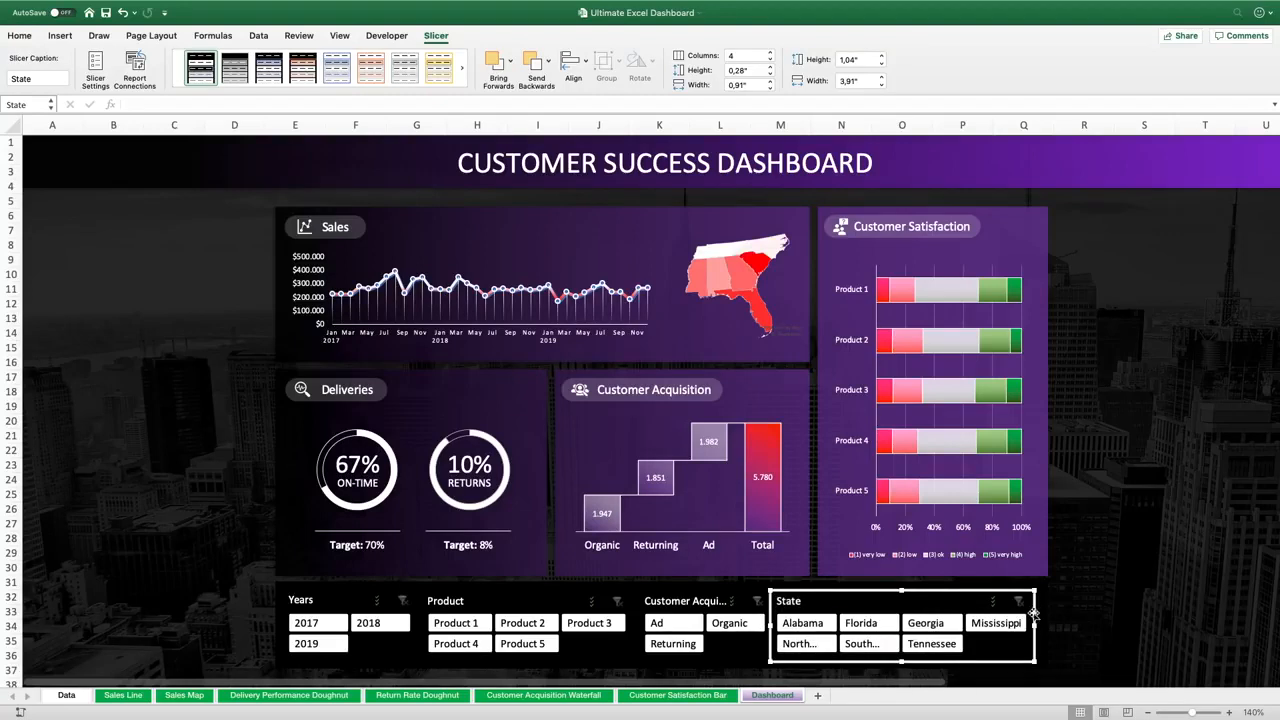
drag(1033, 613, 1035, 613)
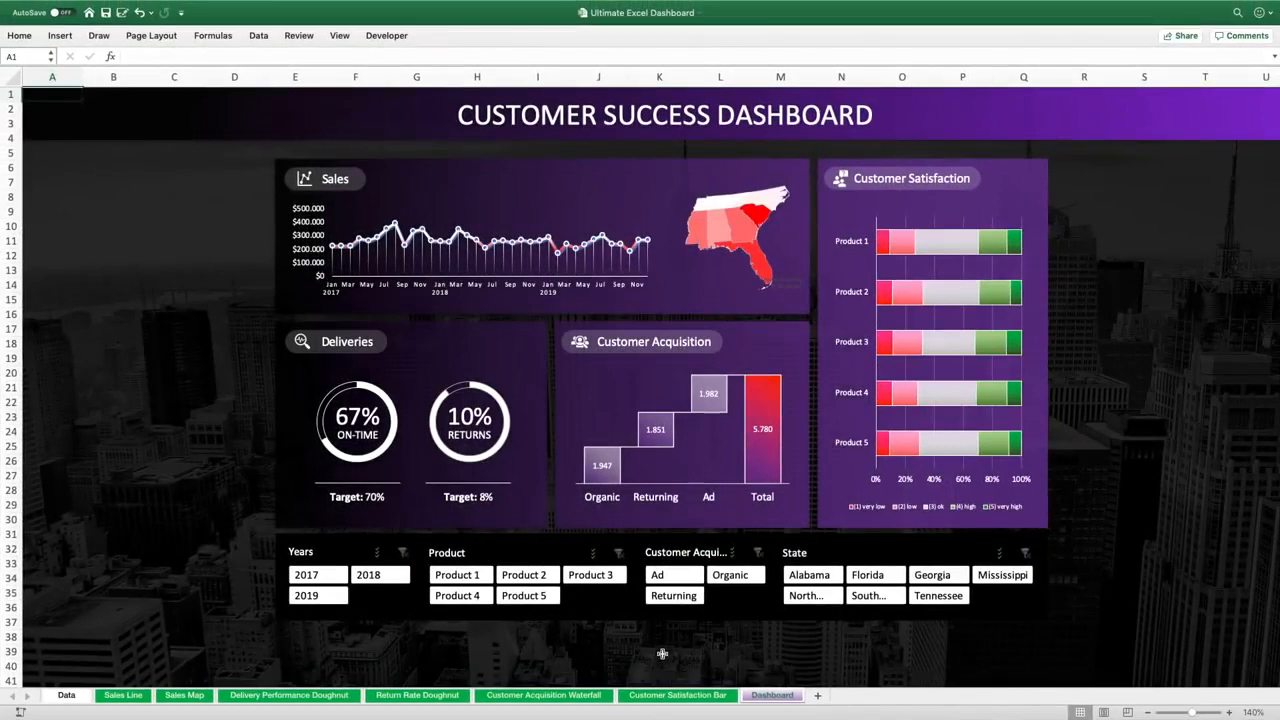
Filter by each year in the Years slicer, then enable multi-select and select 2018 together with 2019
click(317, 576)
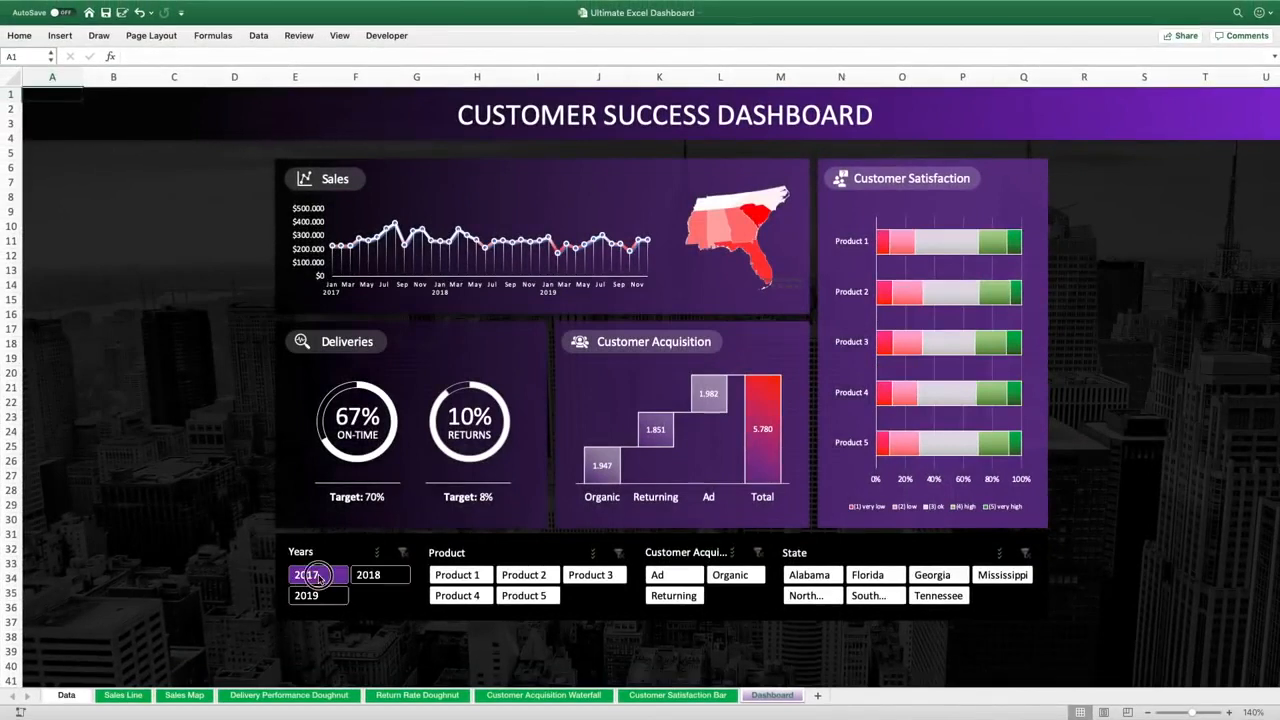
click(370, 576)
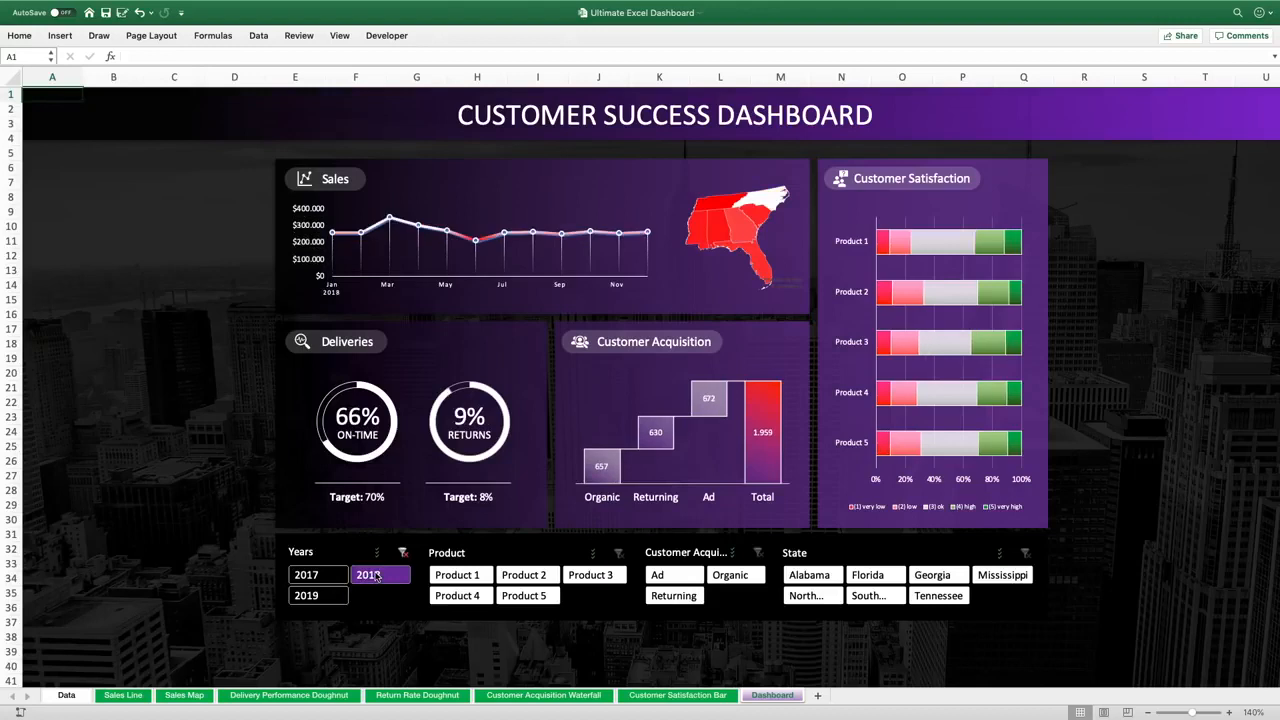
click(316, 597)
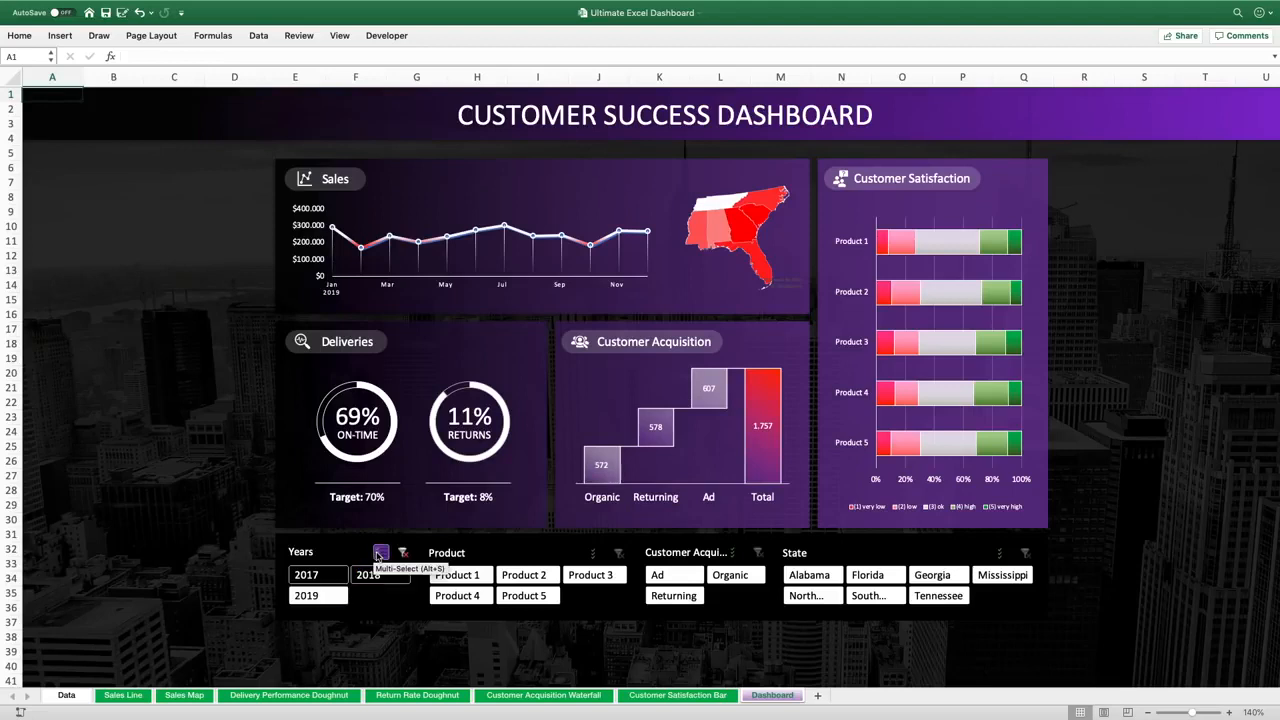
click(376, 555)
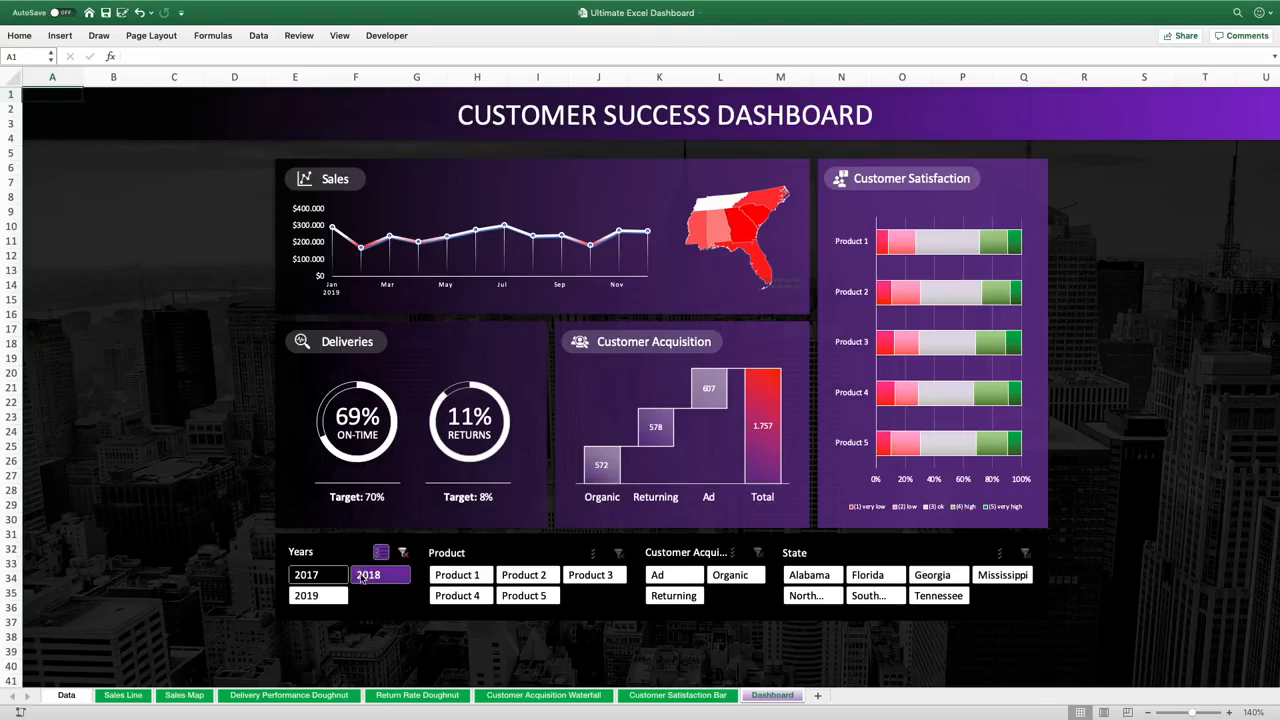
click(362, 577)
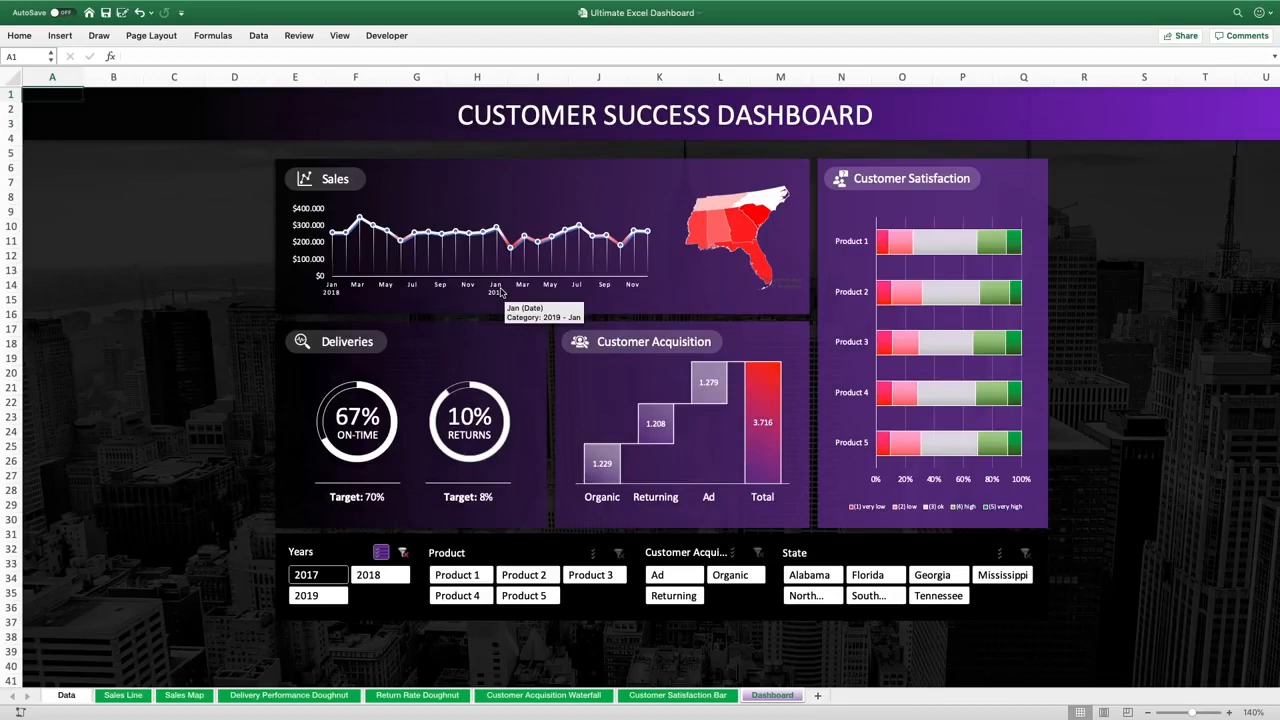
Enable multi-select on the Product slicer and deselect Product 5 and Product 1
click(594, 552)
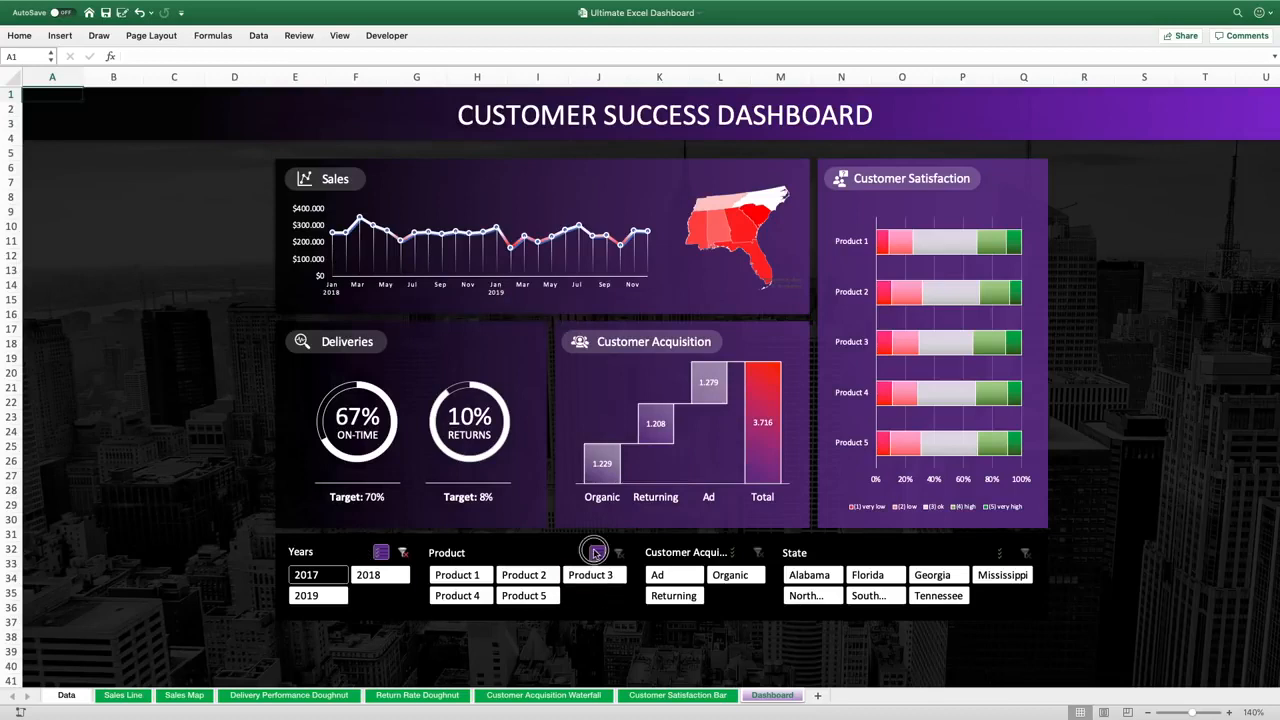
click(533, 595)
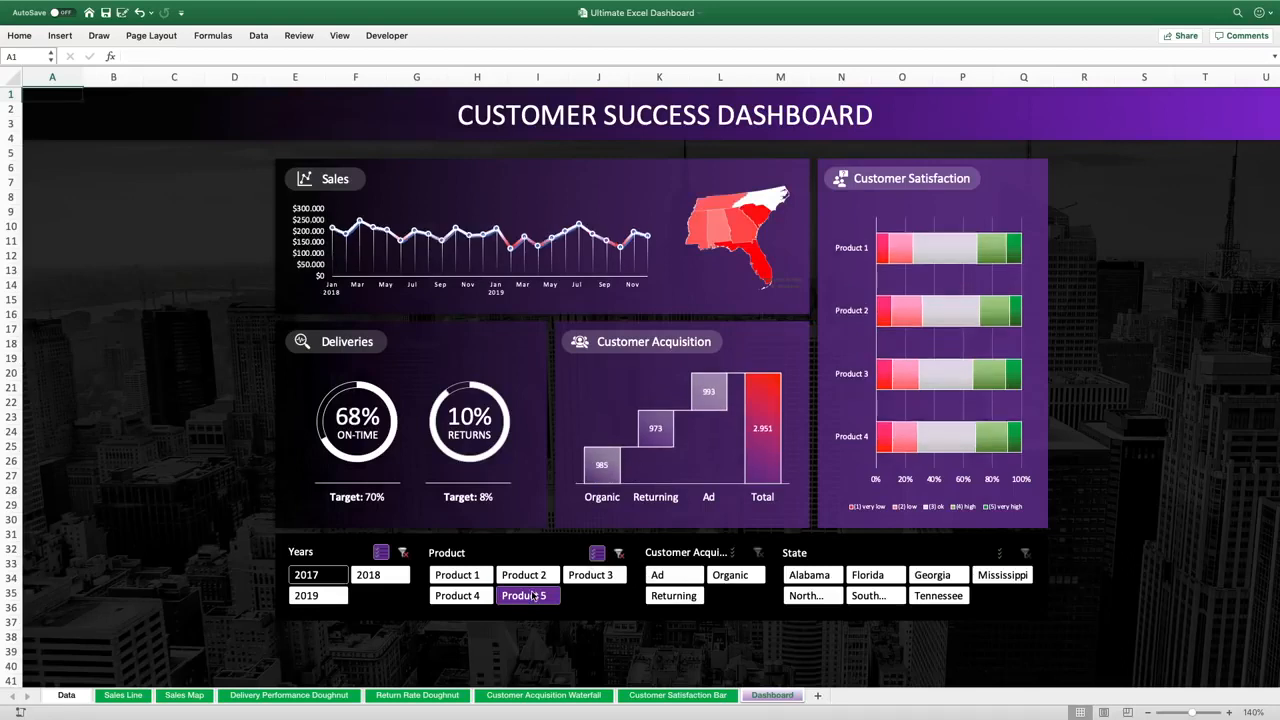
click(479, 577)
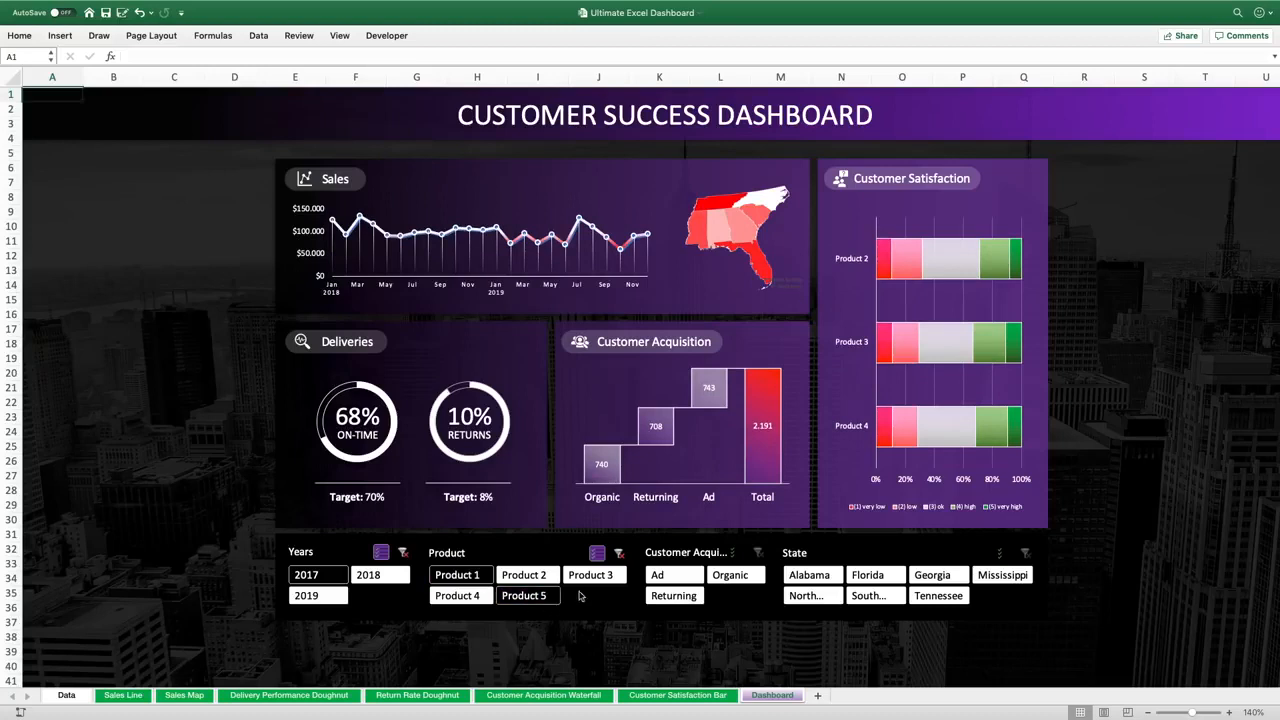
Toggle Product 5 and Product 2 in the Product slicer, then clear the Product slicer's filter
click(542, 597)
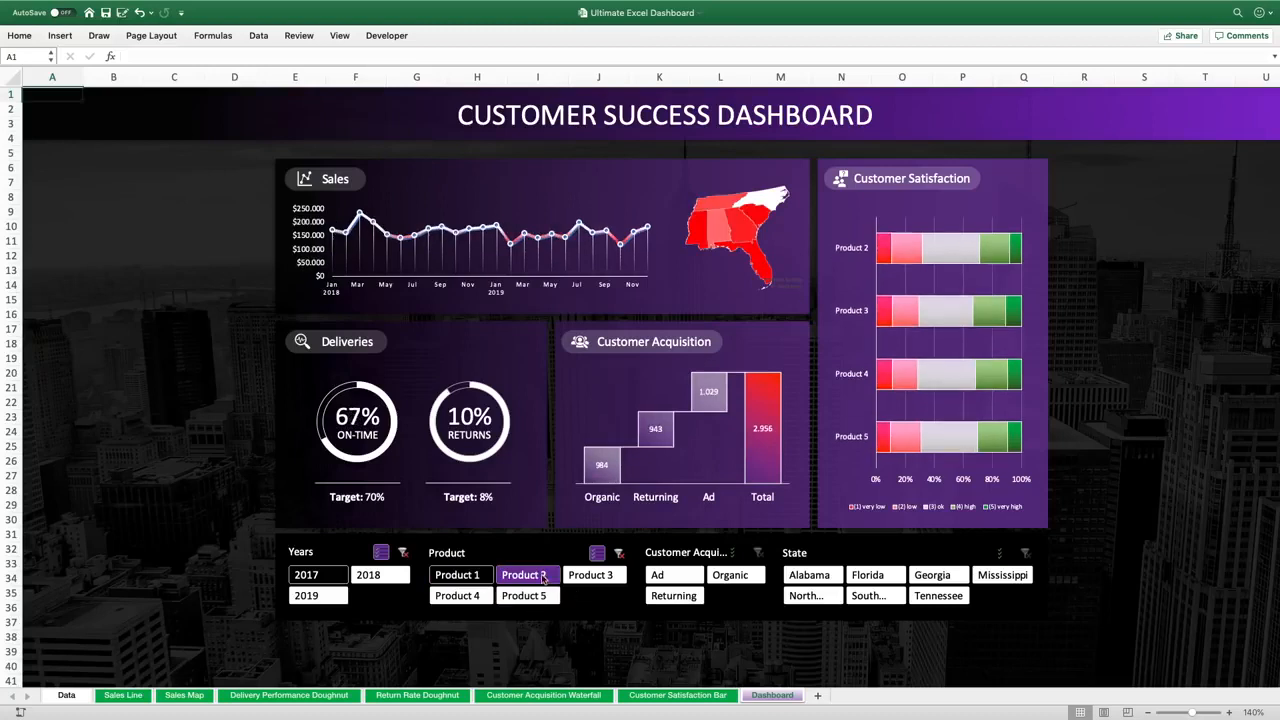
click(542, 577)
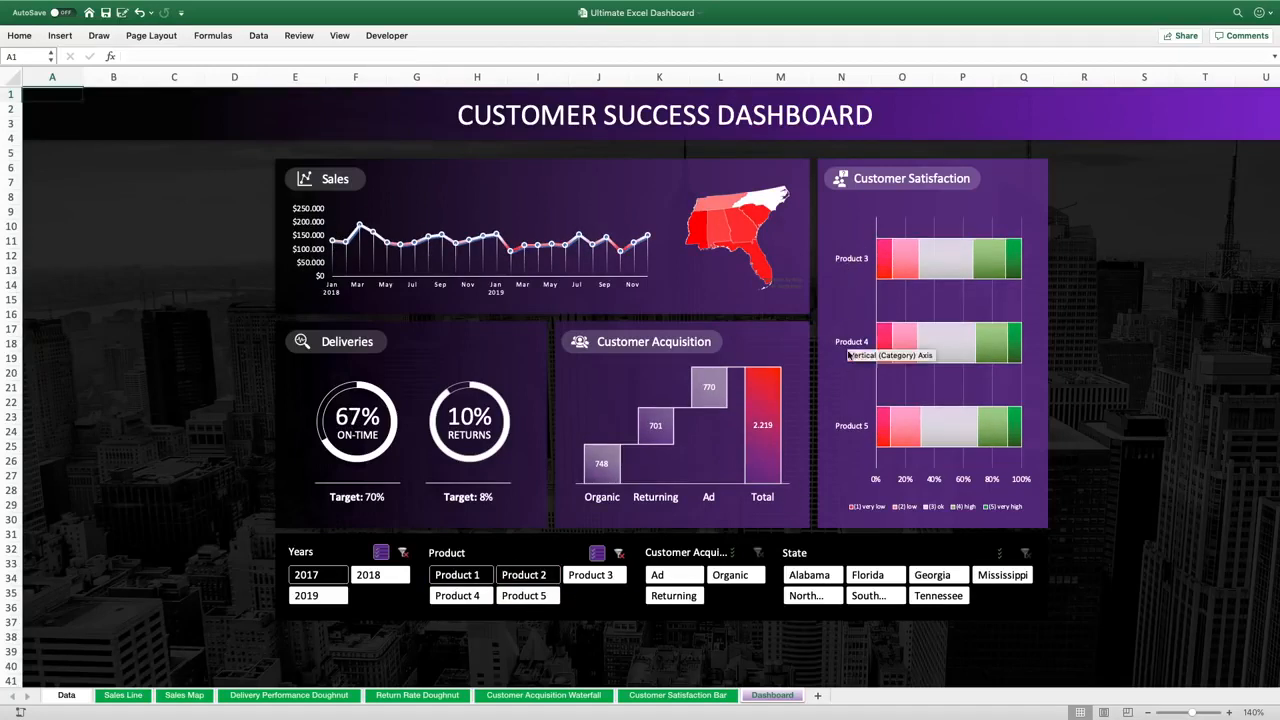
click(619, 556)
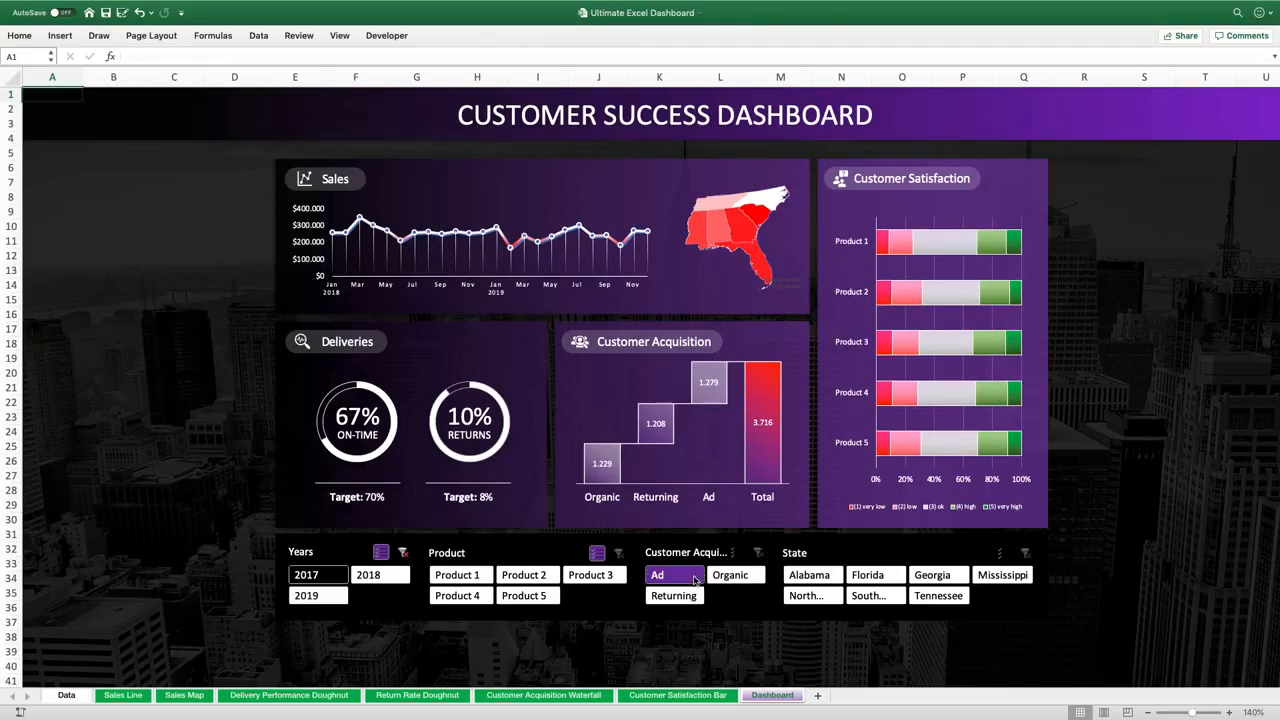
Filter the Customer Acquisition slicer by Ad, enable its multi-select, toggle another item, then clear its filter
click(694, 581)
mouse_move(717, 397)
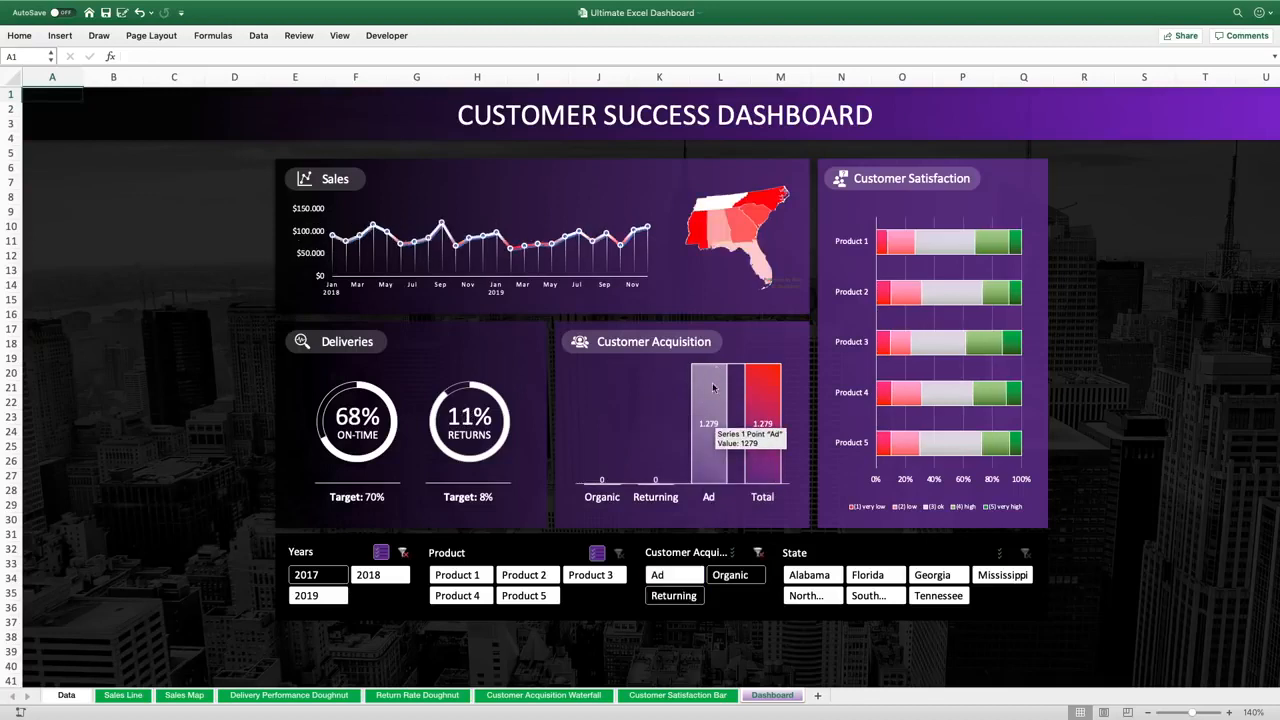
click(738, 554)
click(731, 576)
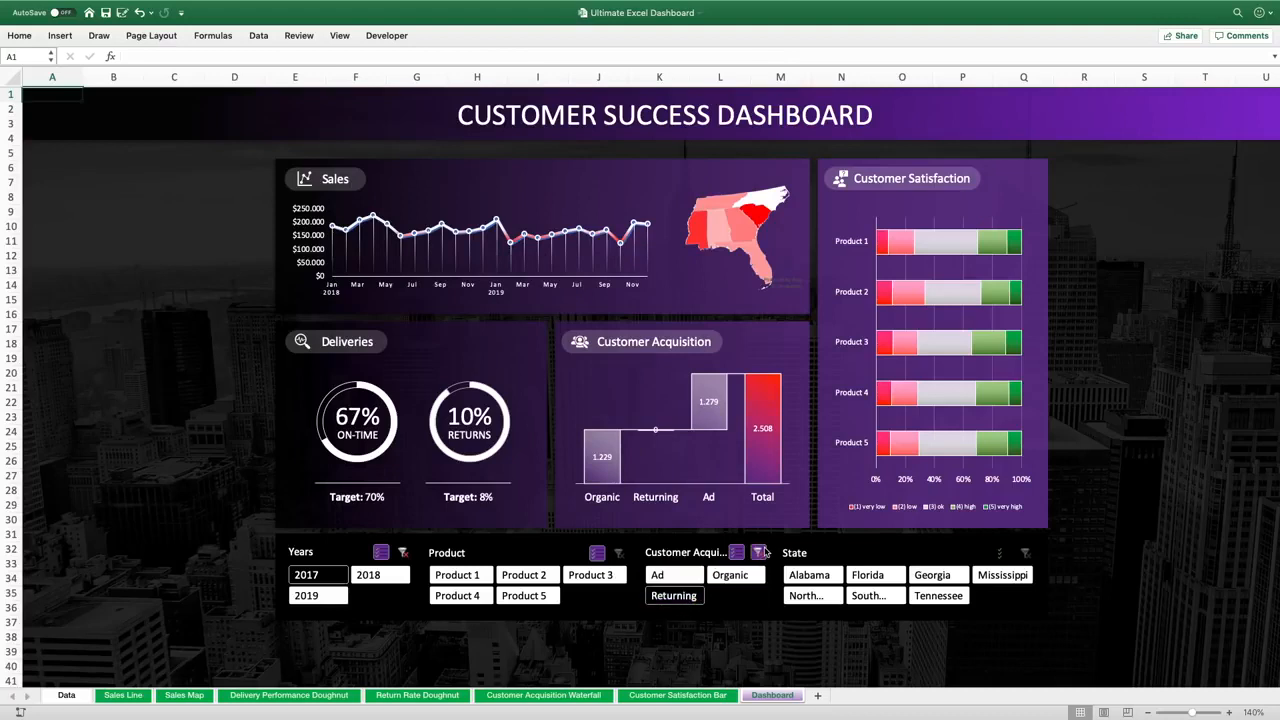
click(760, 552)
Filter the State slicer by Alabama, South Carolina, Georgia and Tennessee one at a time
click(813, 578)
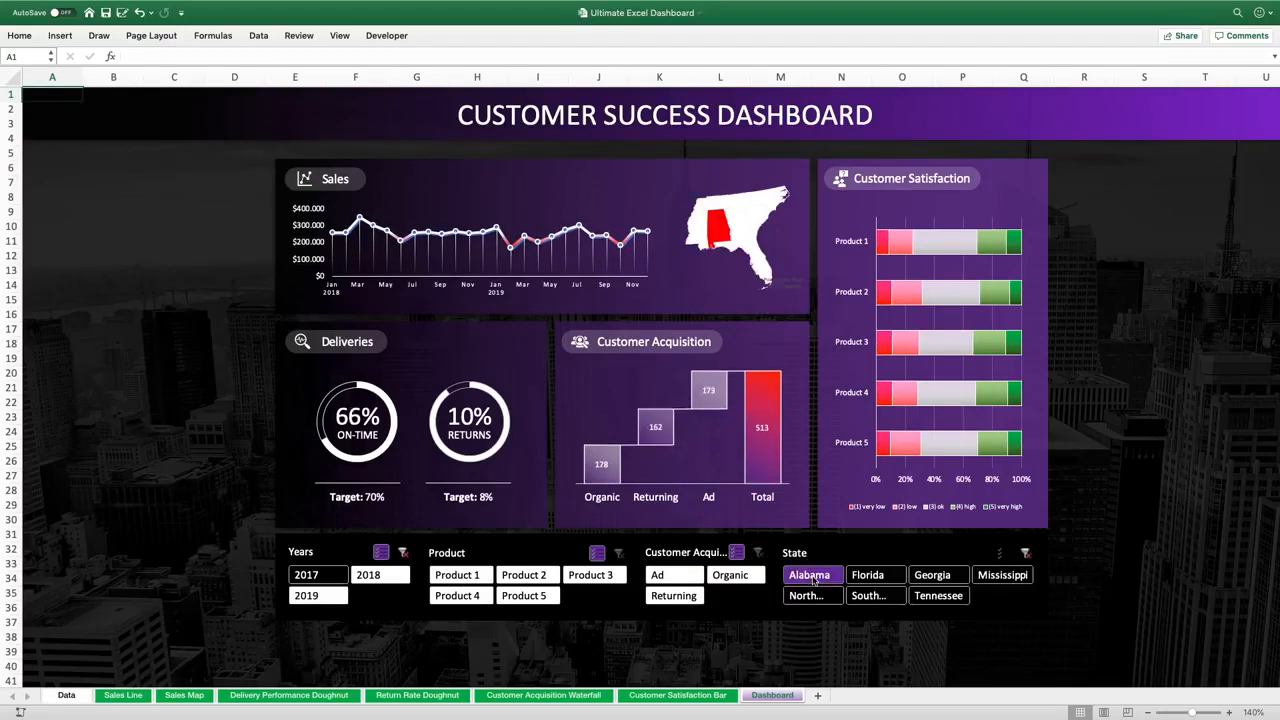
mouse_move(714, 232)
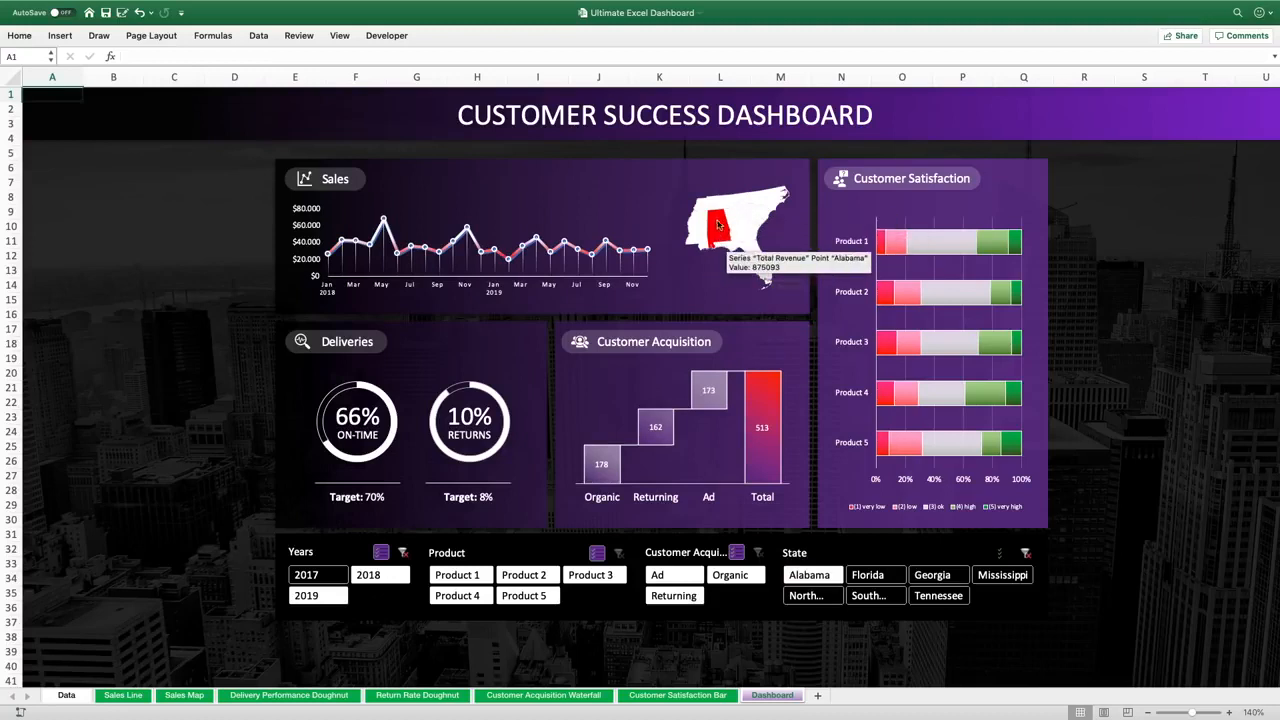
click(868, 597)
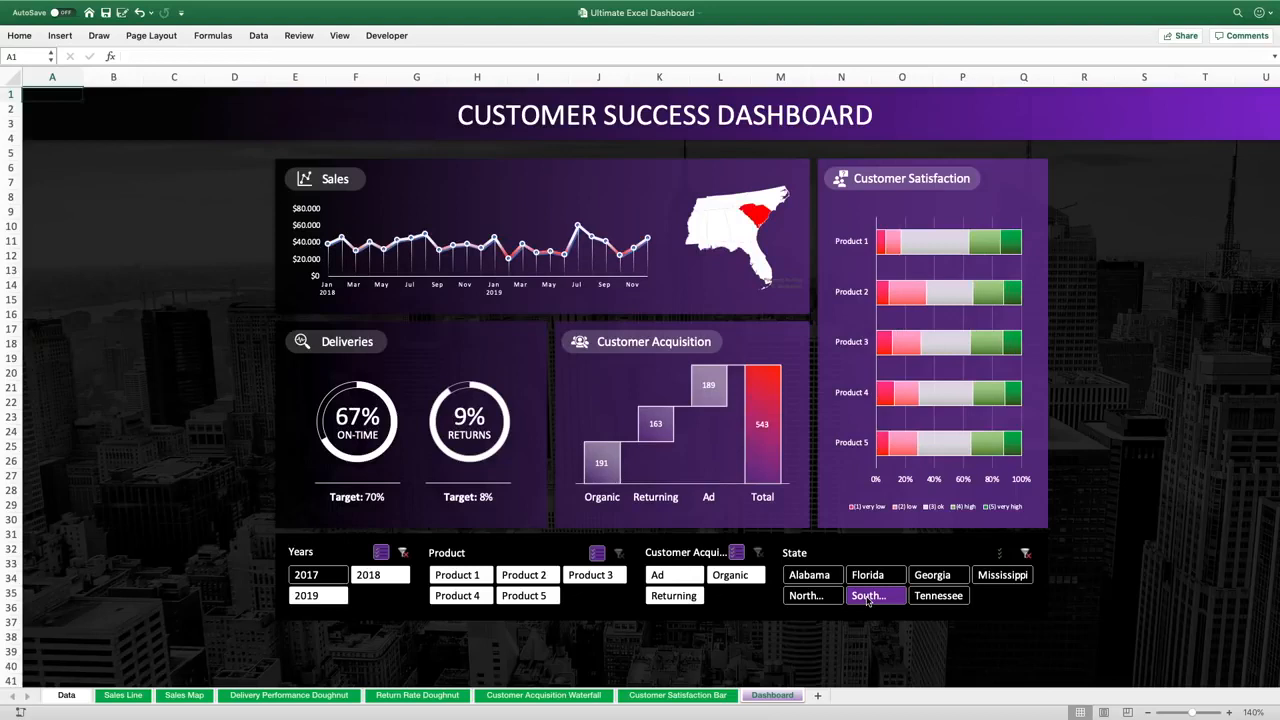
click(928, 576)
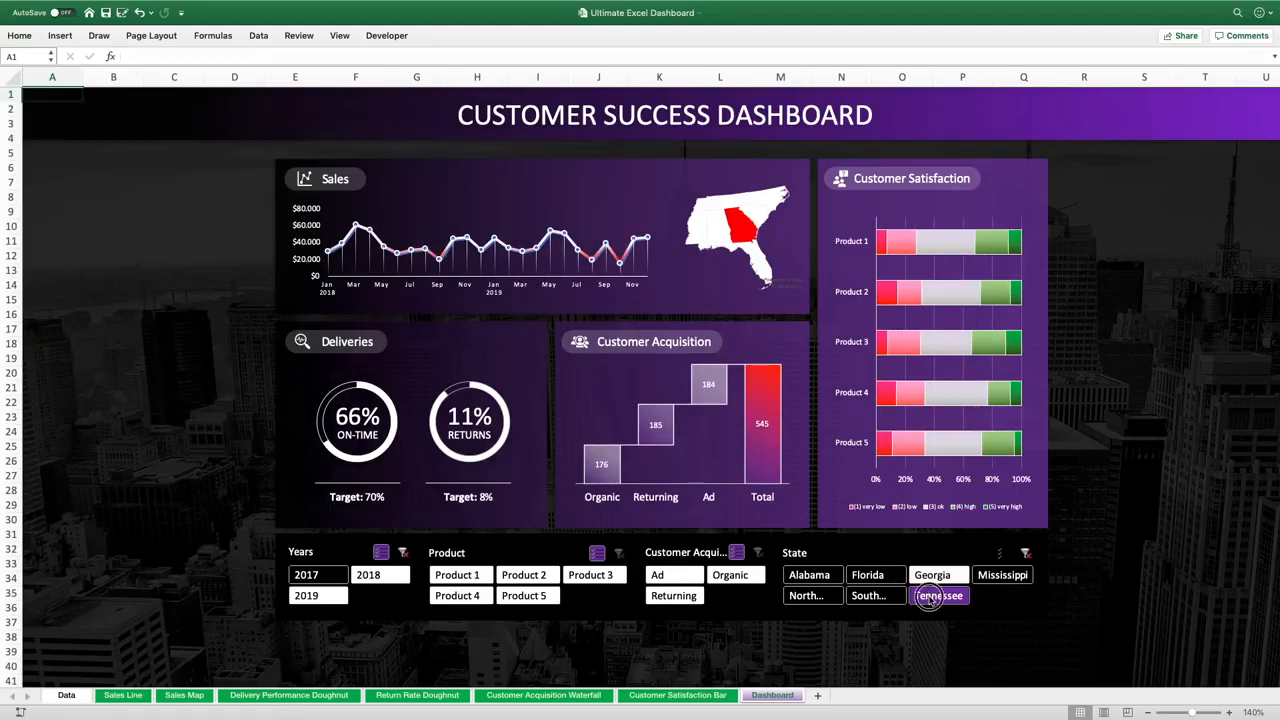
click(930, 597)
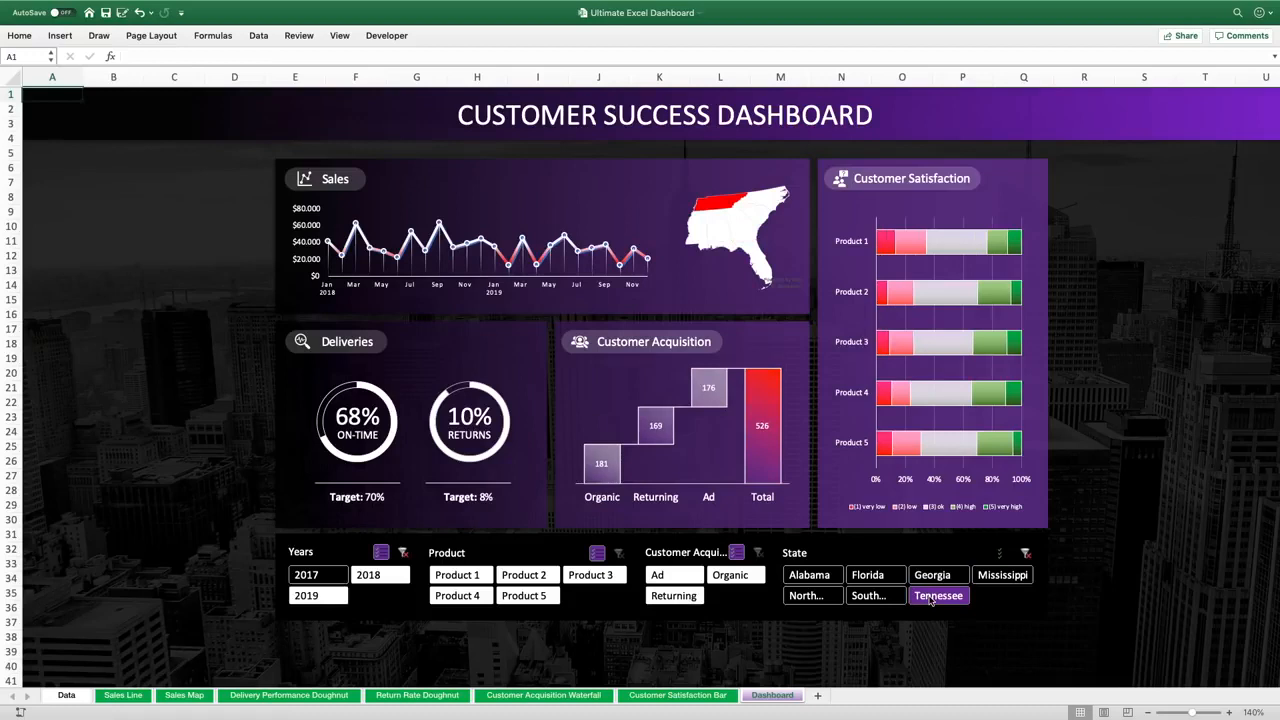